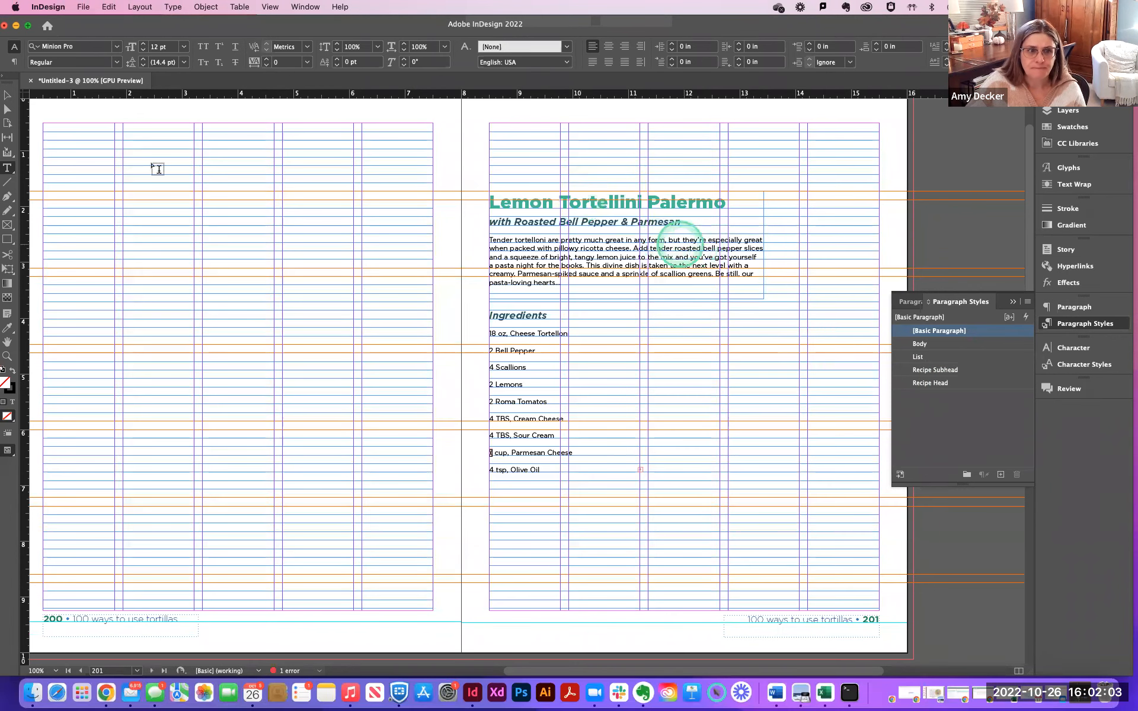
Move the recipe title and introduction frame to X 8.5 in, Y 0.5 in on page 201, and move the Ingredients frame directly beneath it.
left_click(7, 95)
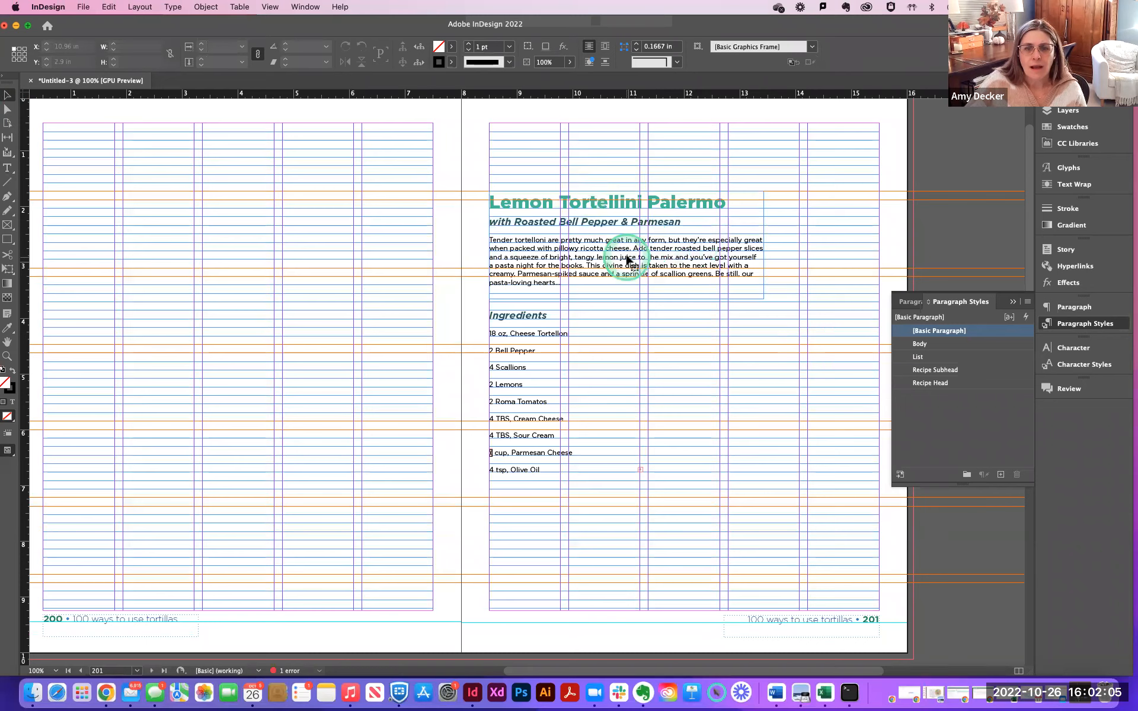
left_click(611, 258)
left_click_drag(598, 209, 594, 187)
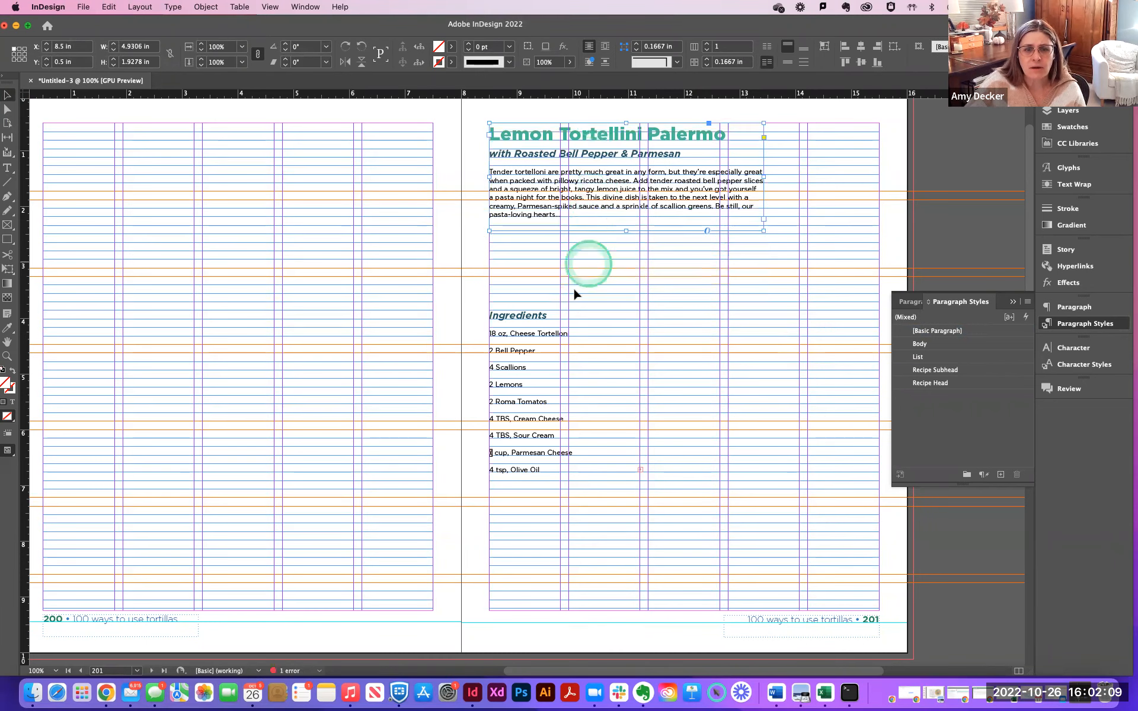
left_click_drag(525, 374, 528, 294)
left_click(794, 336)
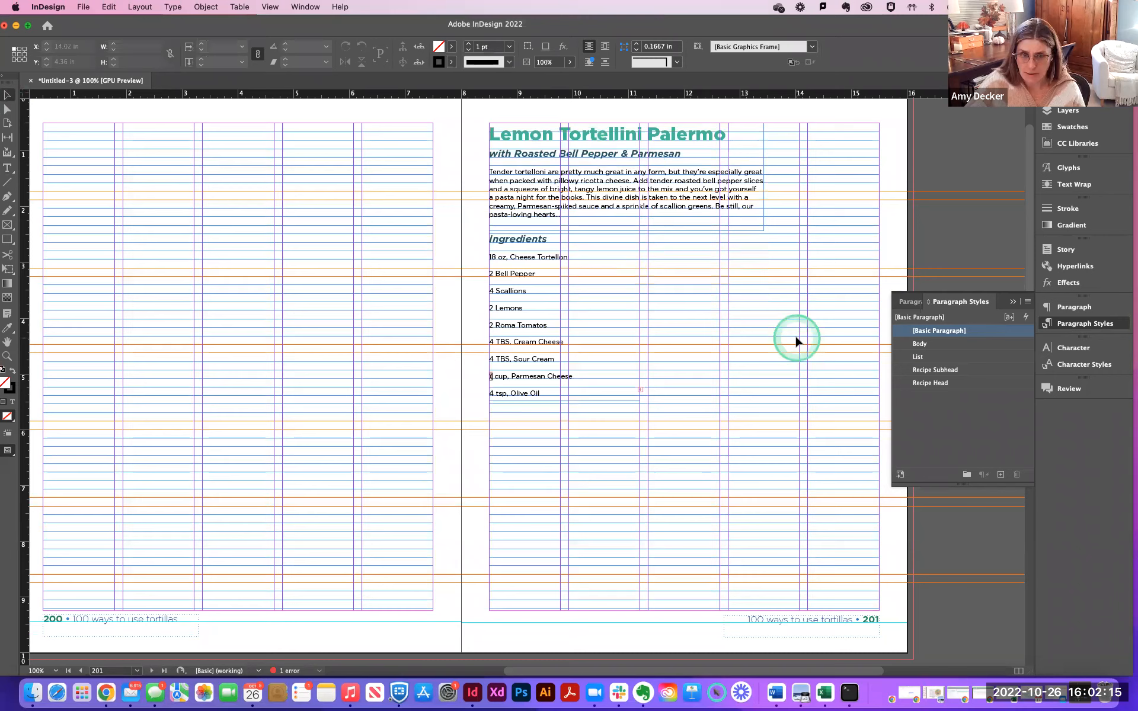
left_click(662, 322)
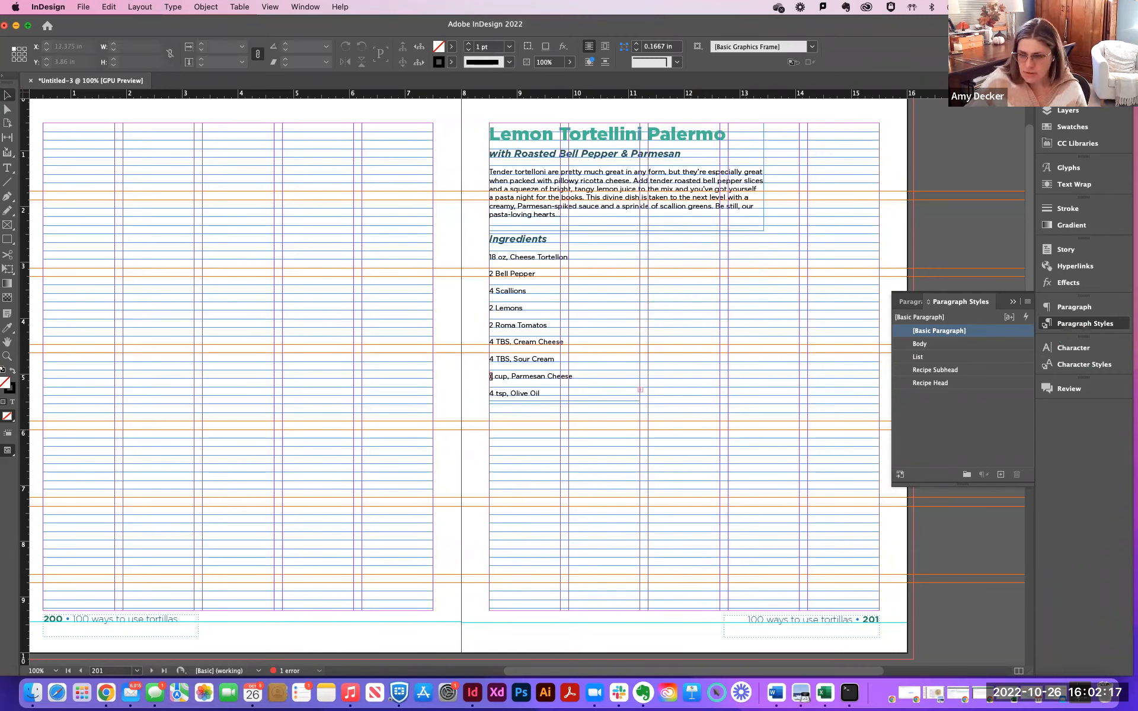
Switch to Microsoft Word, open the recent document Lemon Tortellini Palermo, and go to its Instructions section.
left_click(776, 692)
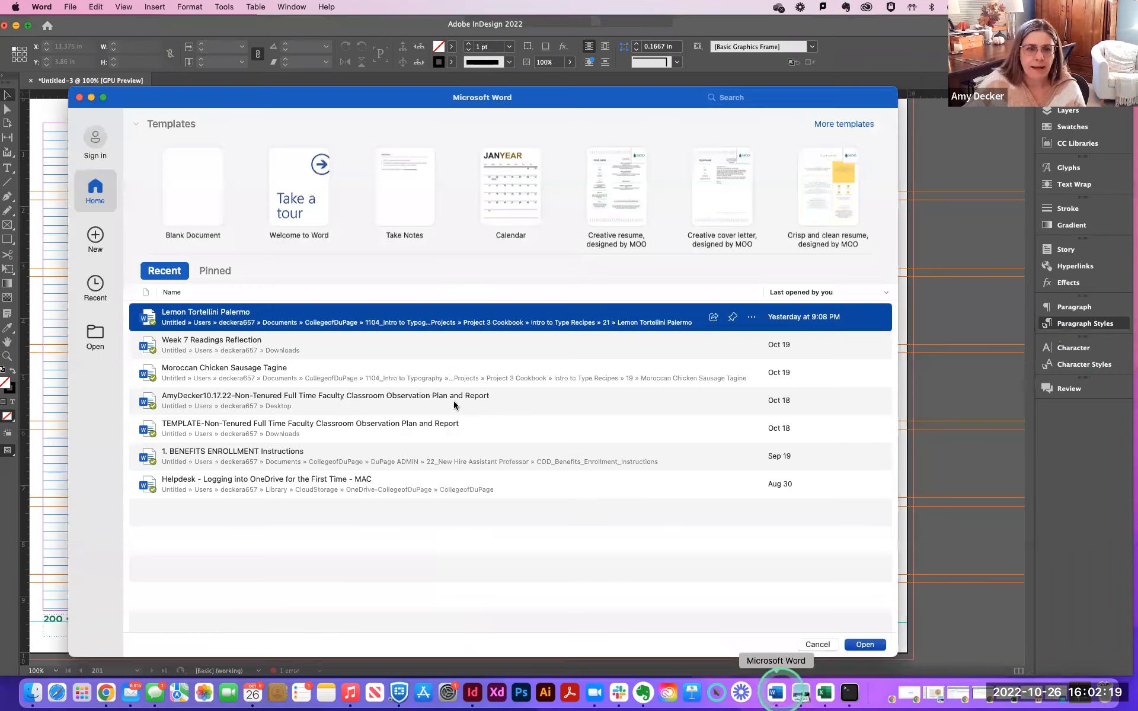
double_click(151, 320)
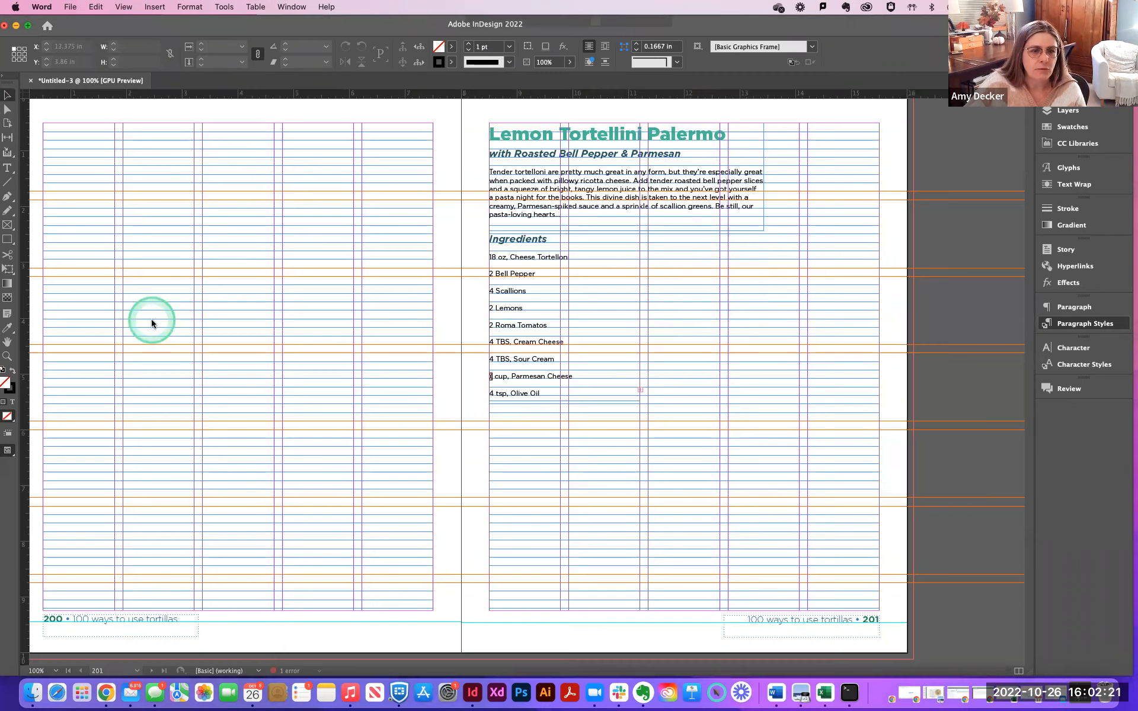
left_click(459, 393)
scroll(458, 393, "down", 2)
scroll(459, 393, "down", 15)
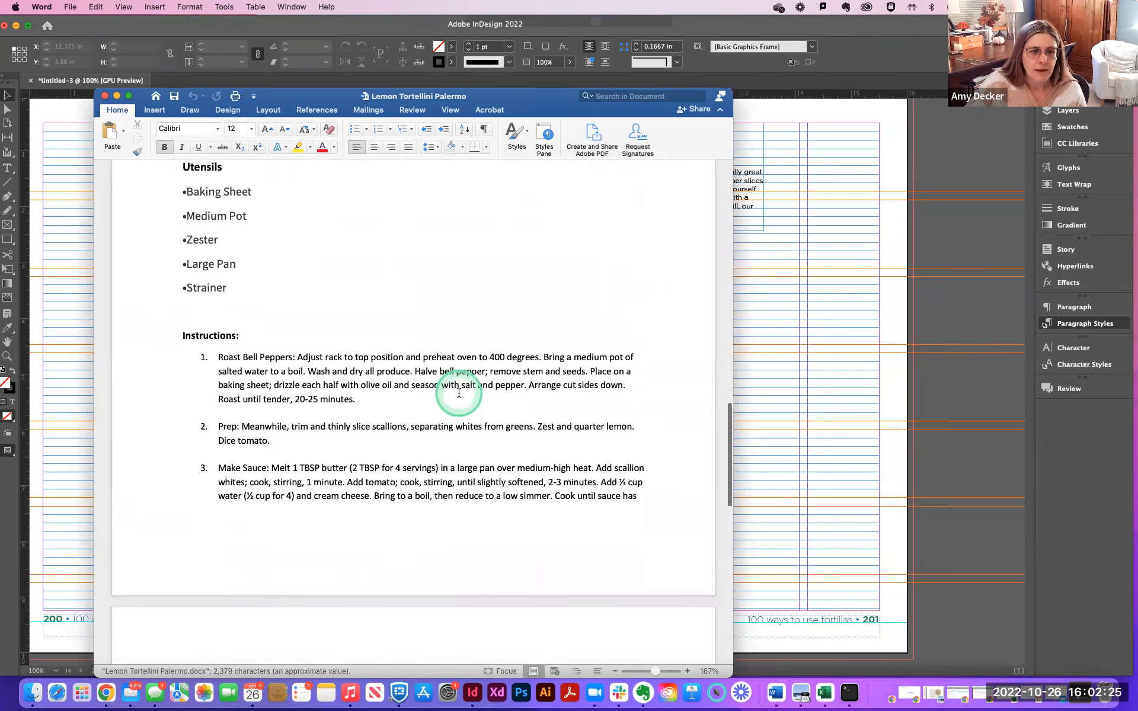
scroll(459, 393, "down", 5)
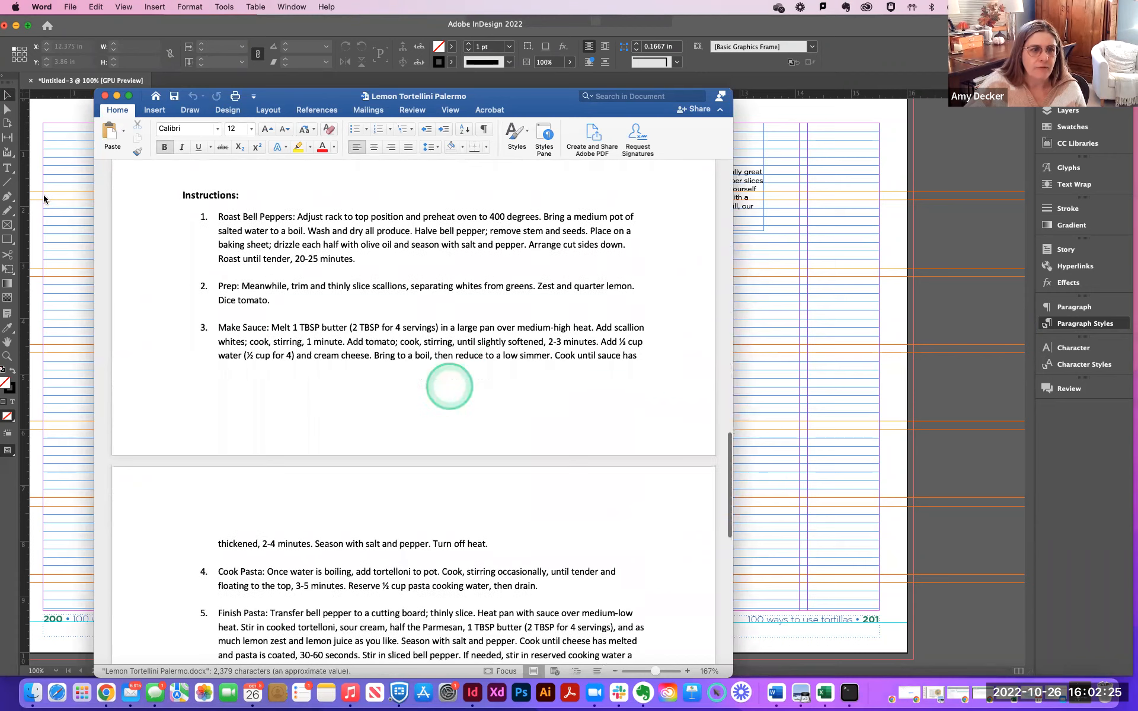
left_click(9, 171)
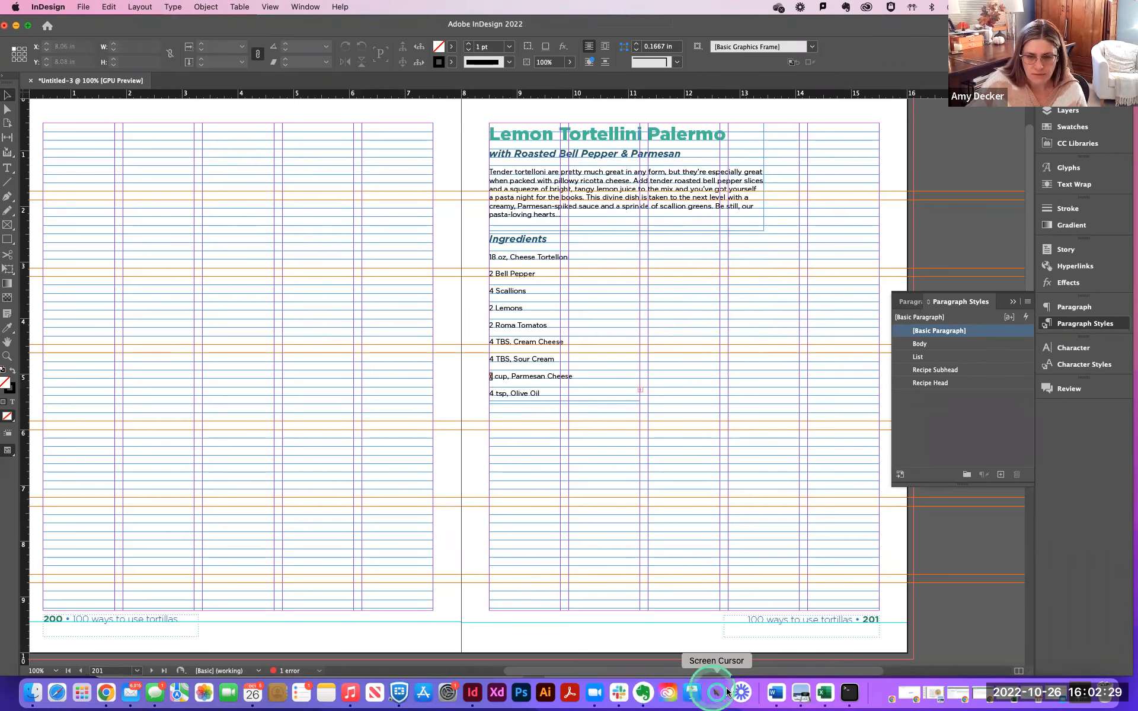
left_click(780, 693)
scroll(276, 452, "down", 2)
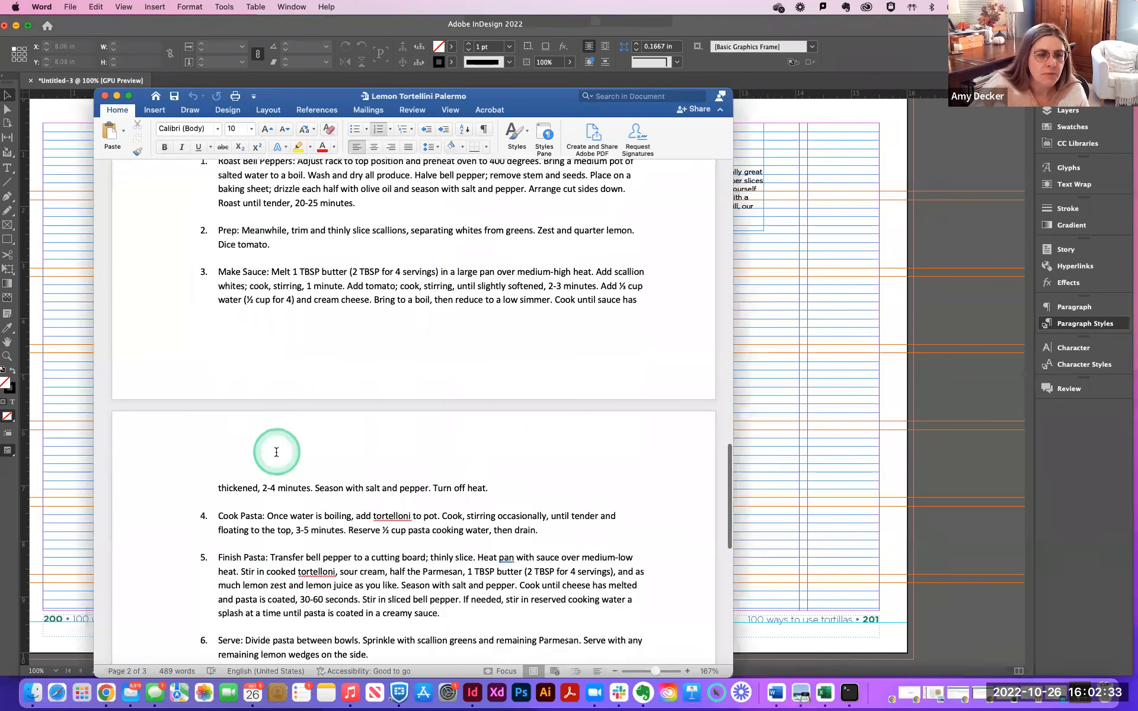
Select the document's entire text and clear all its formatting.
scroll(276, 452, "up", 3)
left_click_drag(180, 211, 273, 233)
left_click_drag(382, 269, 477, 649)
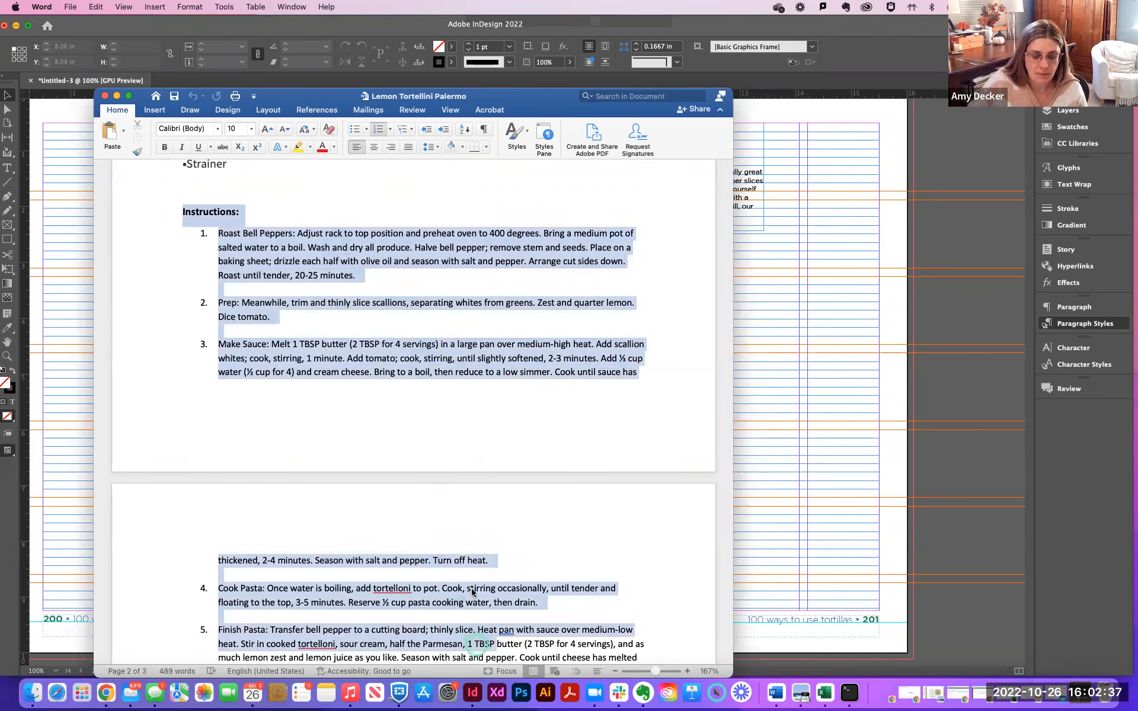
key("super+a")
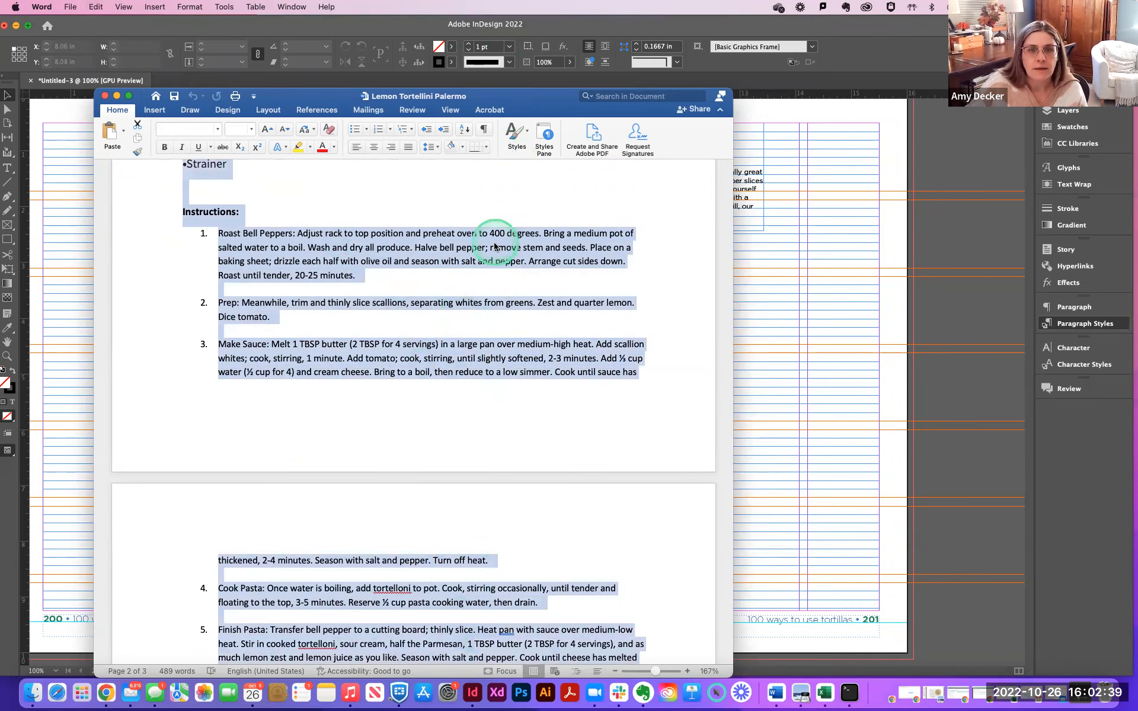
scroll(495, 247, "up", 15)
scroll(495, 246, "up", 5)
left_click(550, 138)
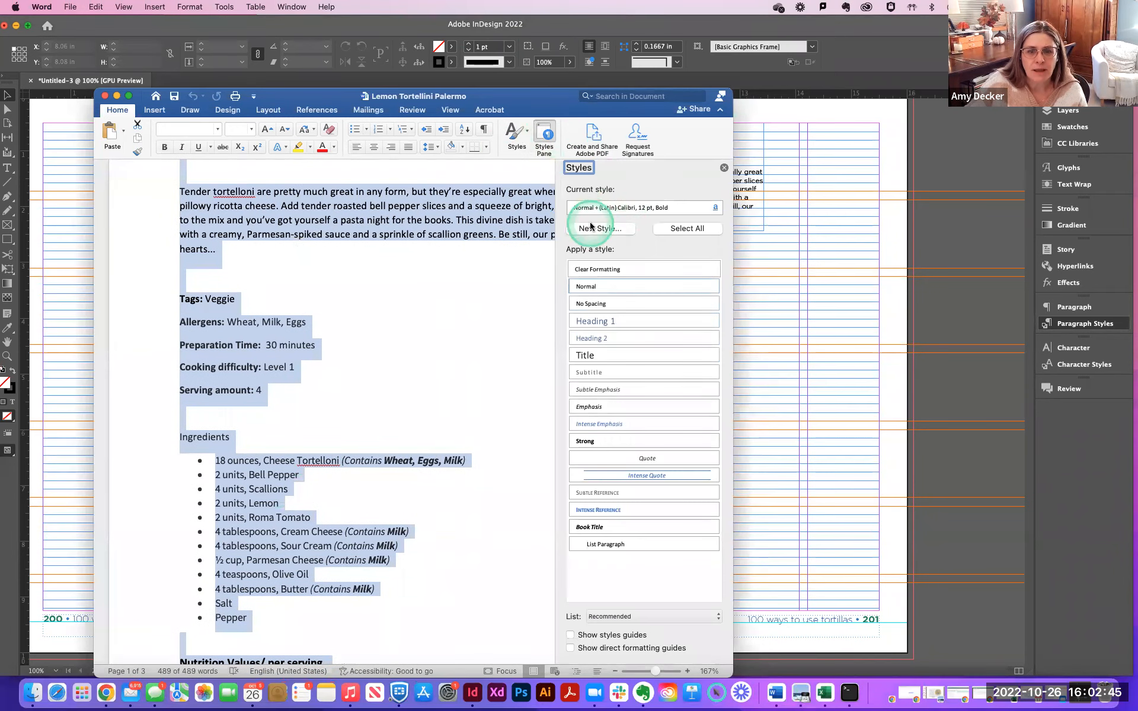
left_click(588, 270)
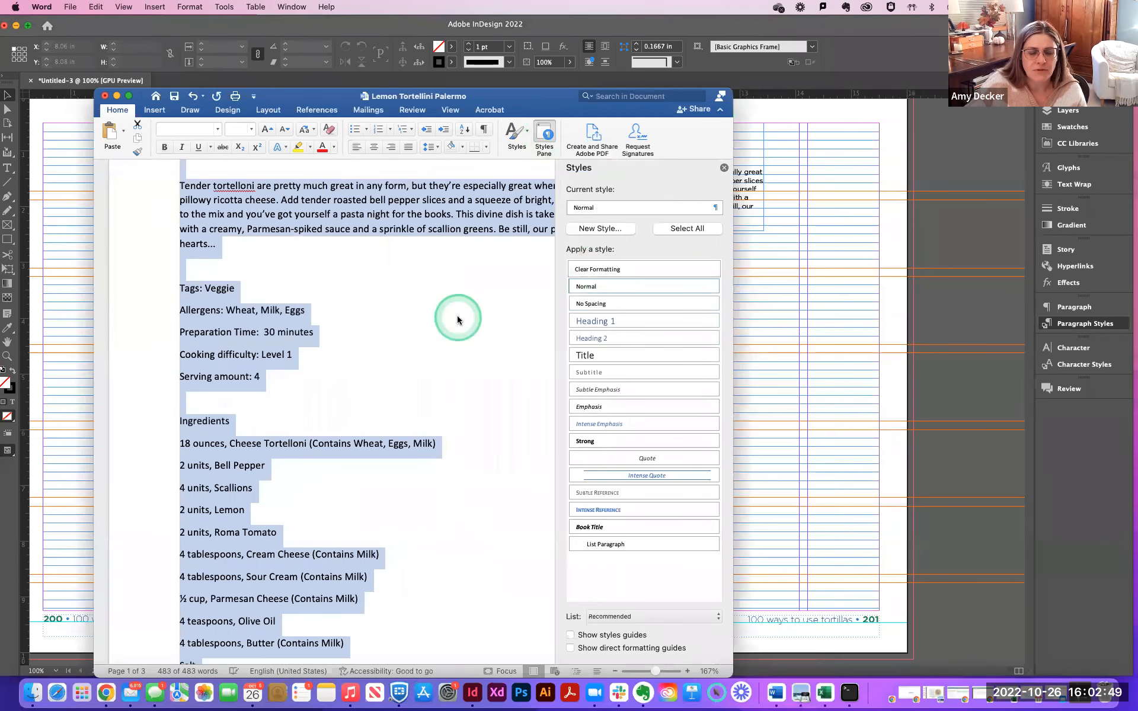
Copy the Instructions section, from its heading through the end of the Serve paragraph.
scroll(457, 319, "down", 5)
scroll(458, 319, "down", 15)
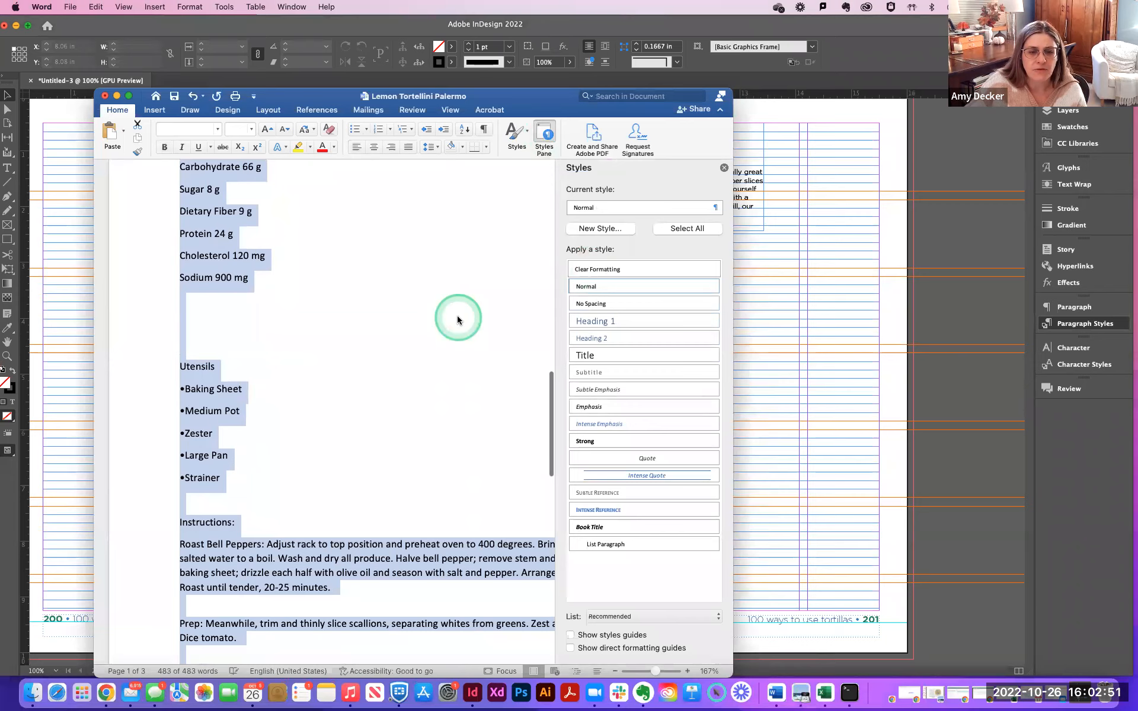
scroll(457, 319, "up", 6)
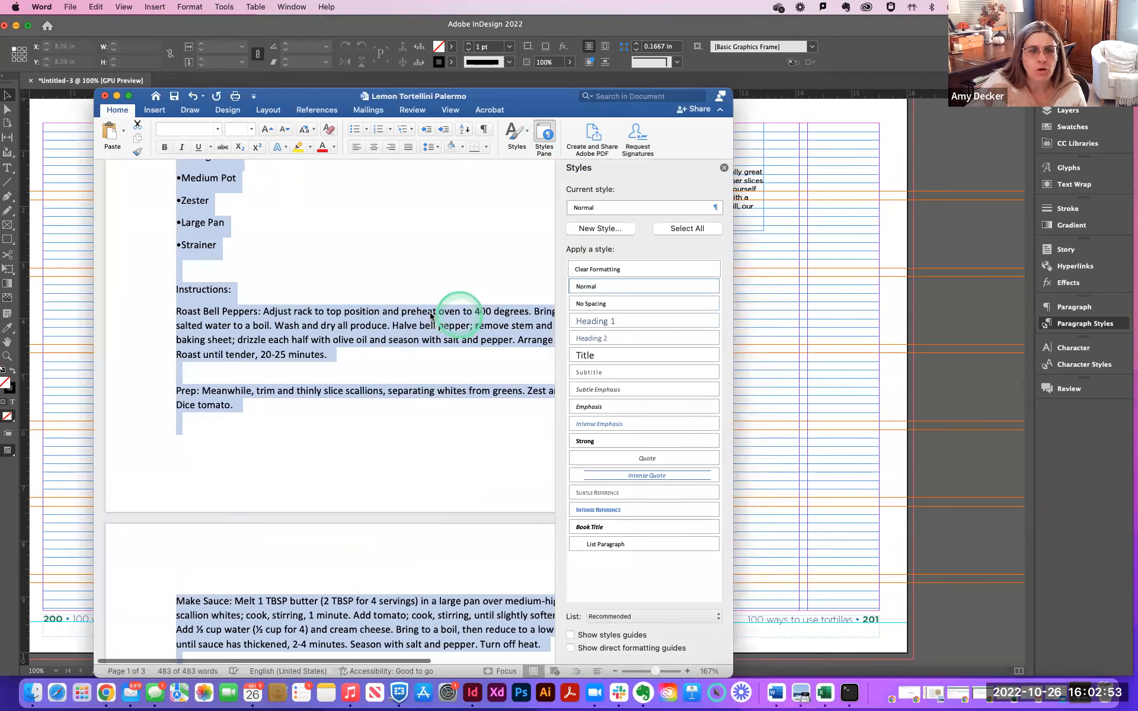
left_click(264, 311)
left_click_drag(176, 290, 387, 460)
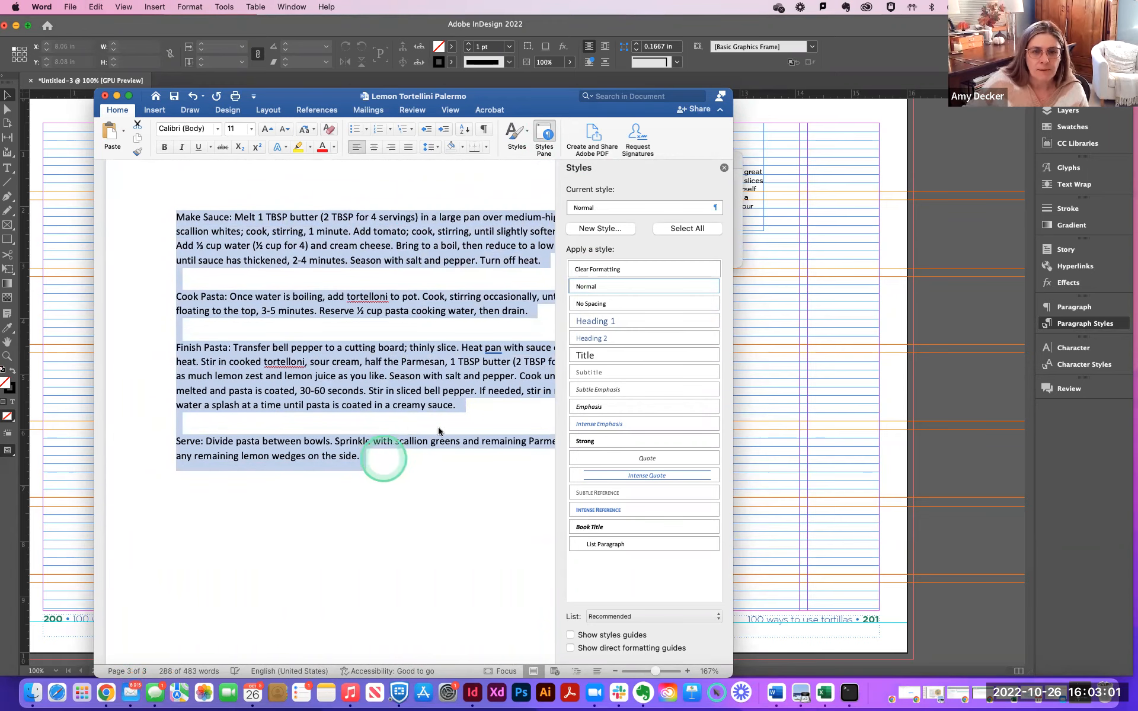
Switch back to InDesign, create a text frame about 4.14 × 6.61 in beside the Ingredients on page 201, and paste the copied instructions.
left_click(756, 371)
left_click(661, 381)
left_click(651, 267)
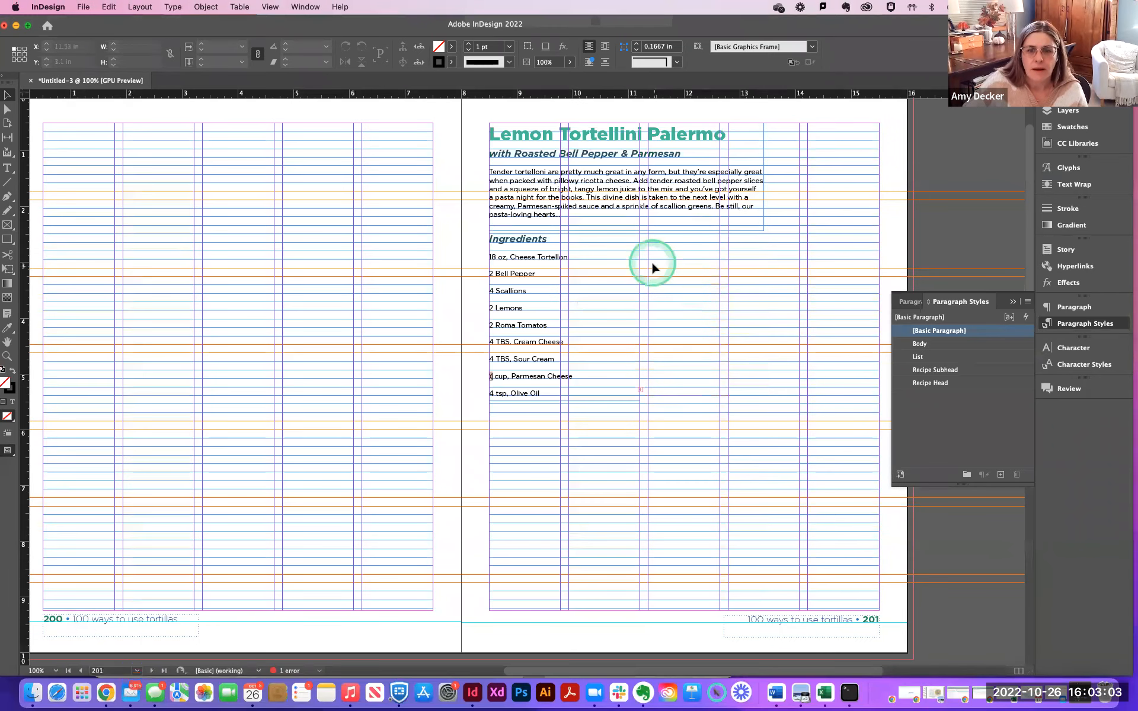
left_click(7, 169)
left_click_drag(652, 246, 874, 602)
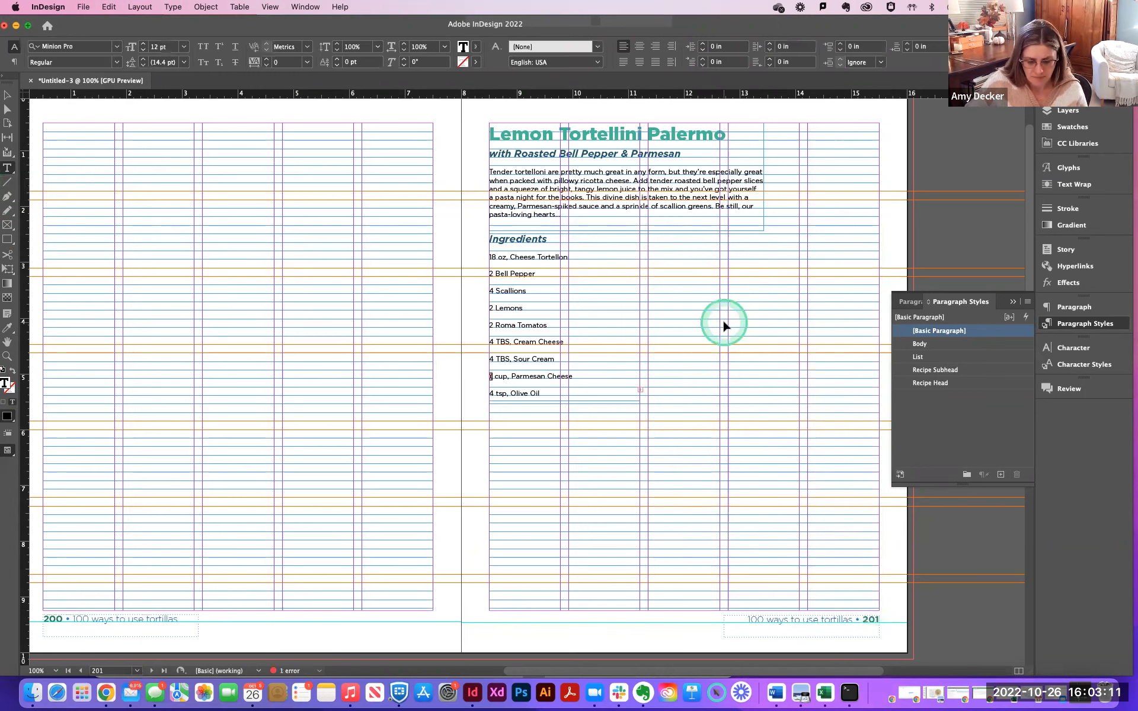
key("super+v")
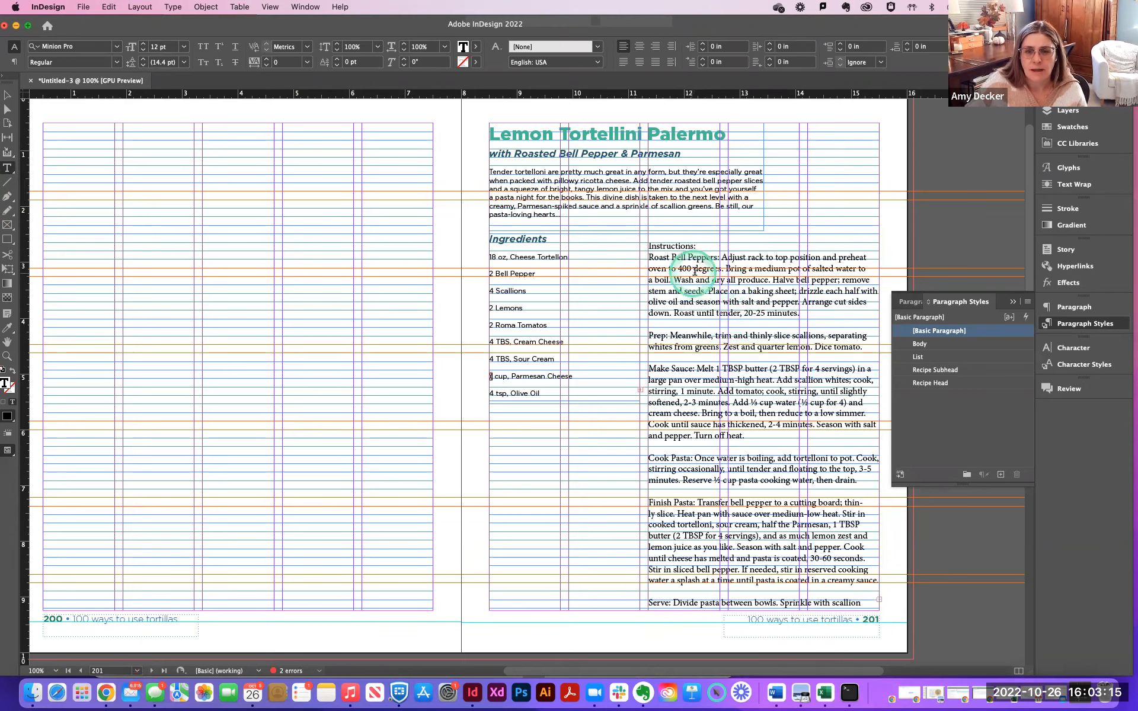
Move the instructions frame up to Y 2.4444 in and apply the Recipe Subhead paragraph style to its "Instructions:" heading.
left_click(7, 95)
left_click_drag(714, 324, 711, 312)
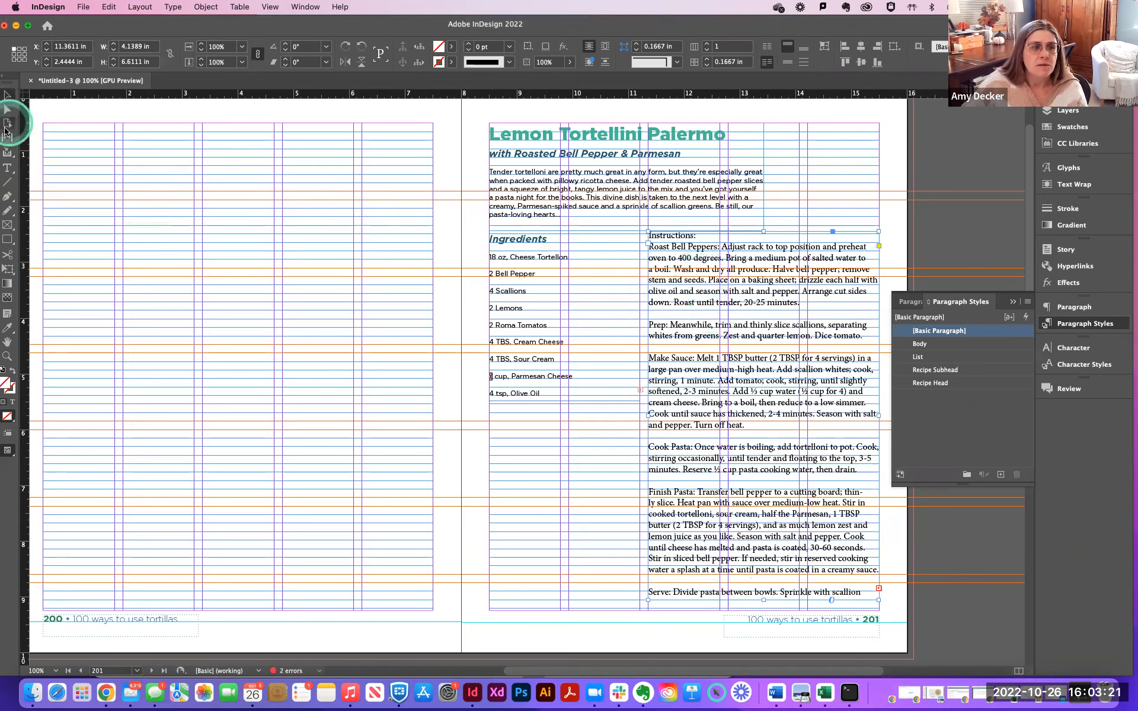
left_click(9, 169)
triple_click(656, 237)
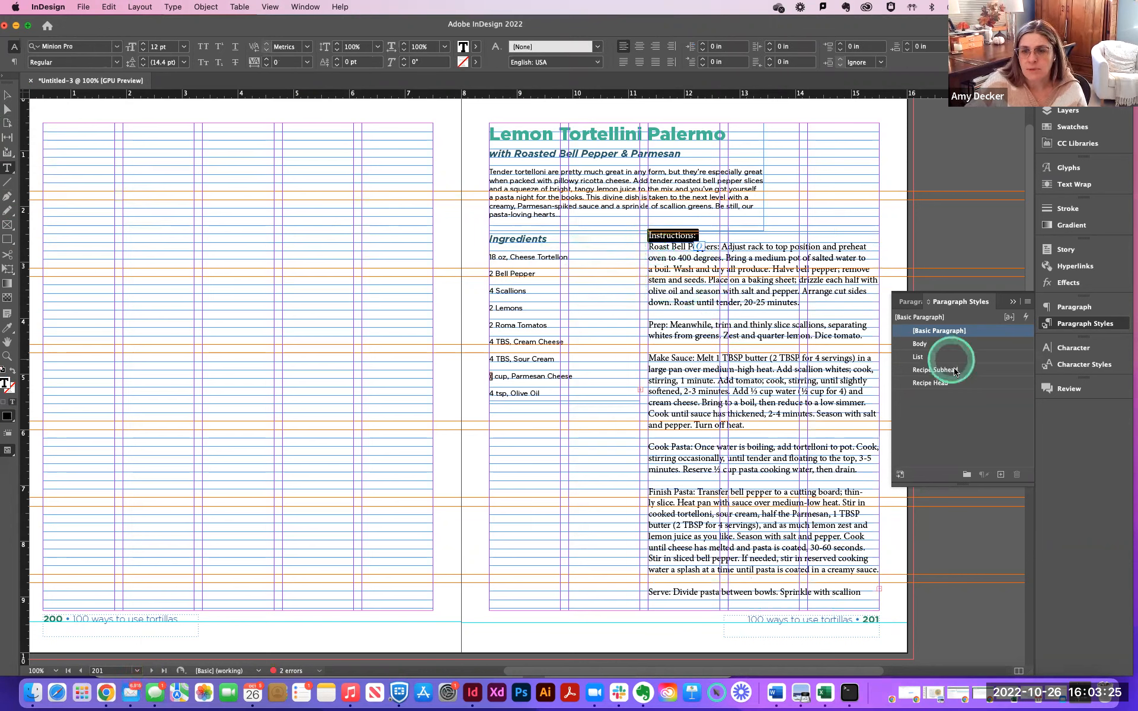
left_click(934, 370)
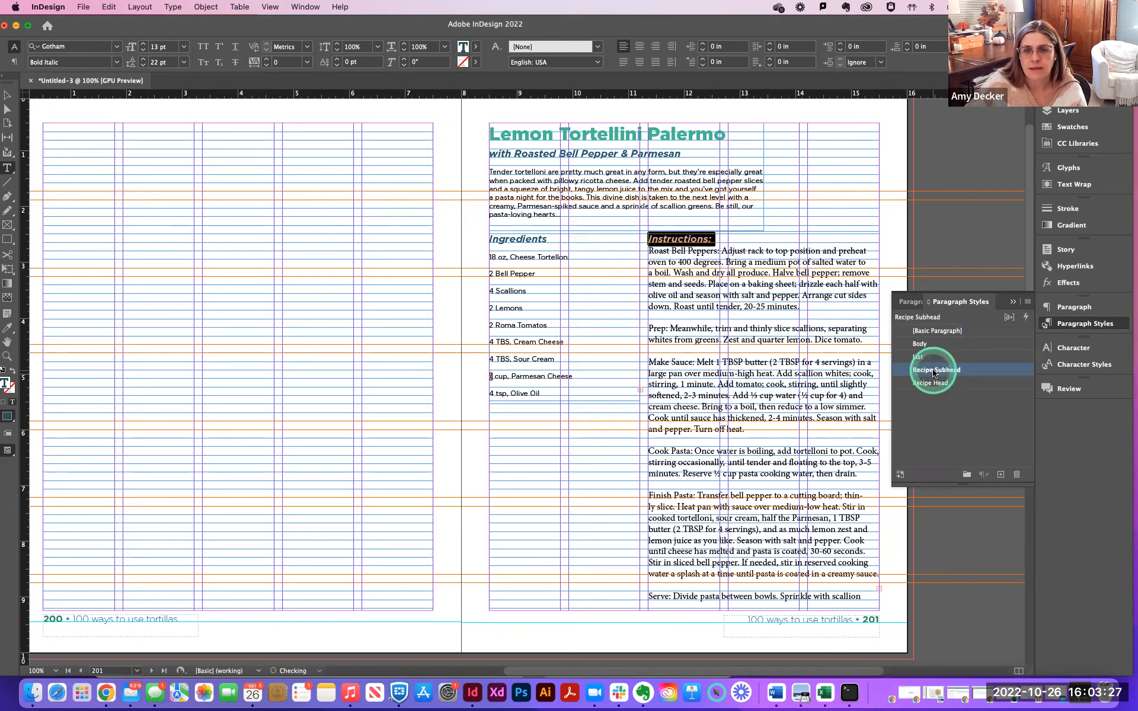
Apply the Body paragraph style to all the instruction paragraphs below the heading, from Roast Bell Peppers through Serve.
left_click(656, 250)
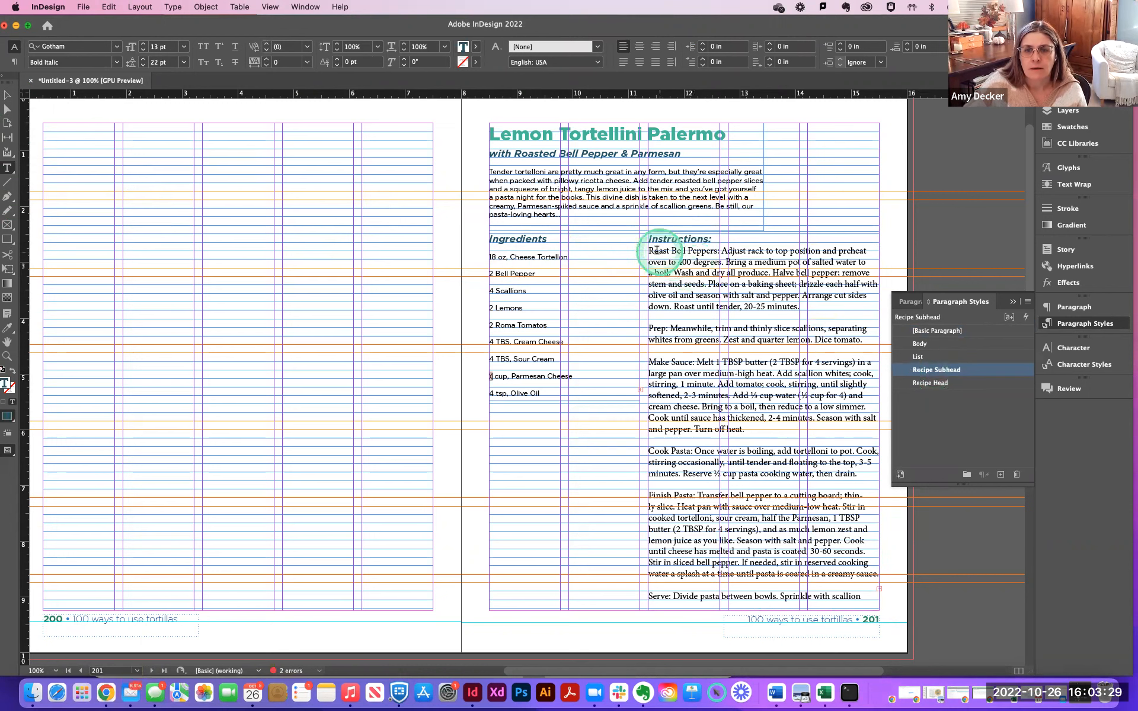
left_click_drag(650, 250, 774, 393)
left_click(900, 344)
left_click(687, 300)
scroll(688, 299, "up", 6)
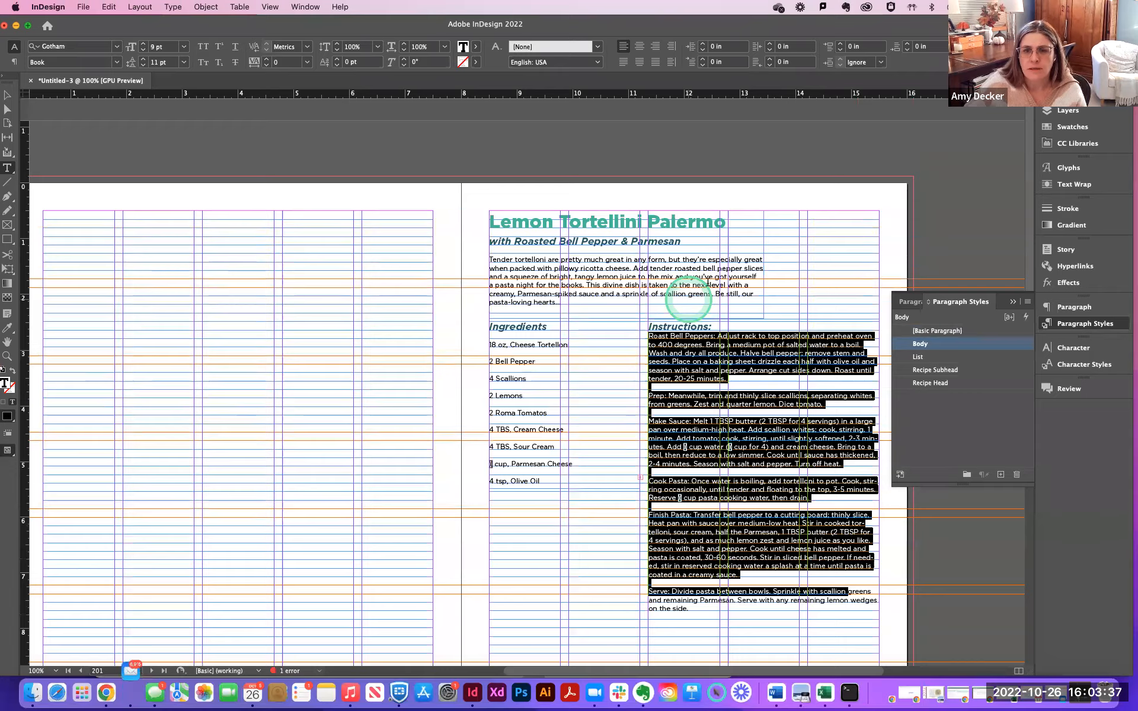
scroll(698, 294, "down", 3)
left_click(699, 280)
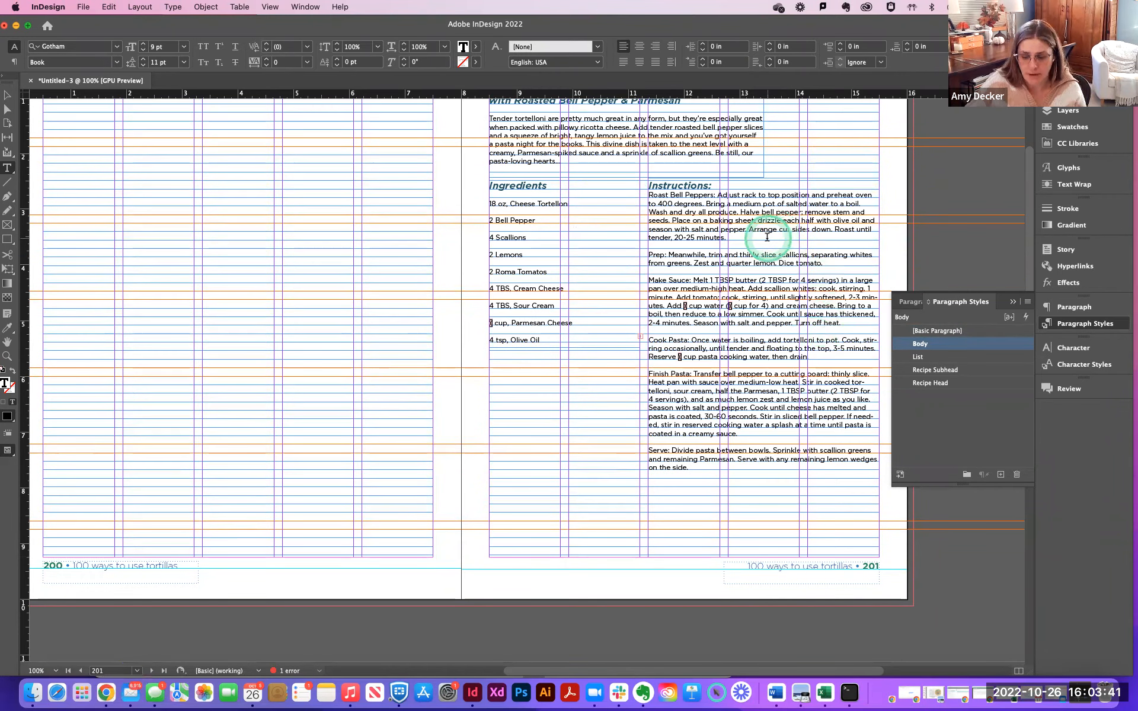
Examine the instructions at 300% zoom for missing fraction characters, checking the cup measurements in the Make Sauce and Cook Pasta paragraphs.
key("super+equal")
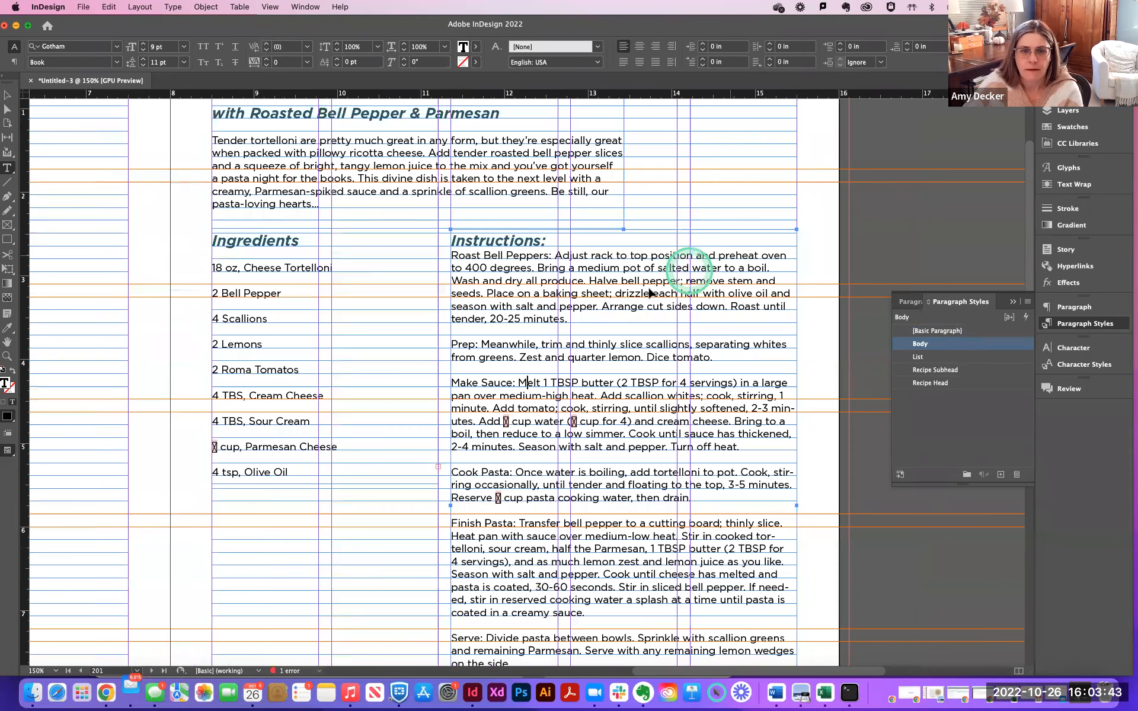
key("super+equal")
left_click(653, 280)
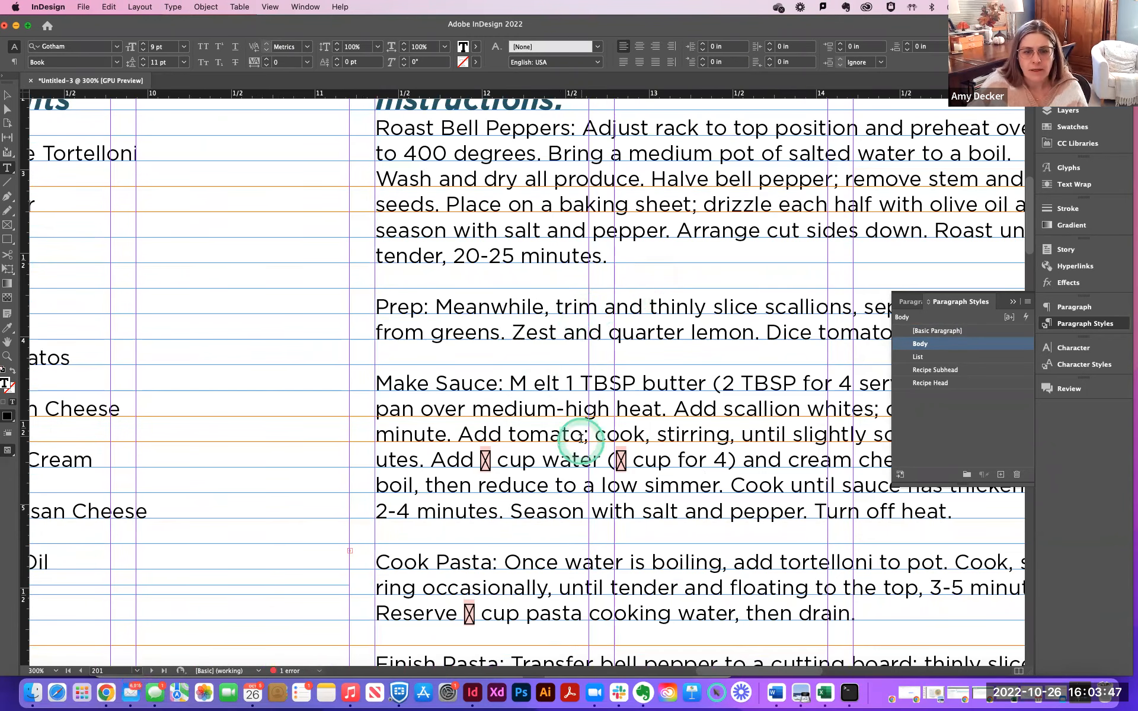
double_click(484, 459)
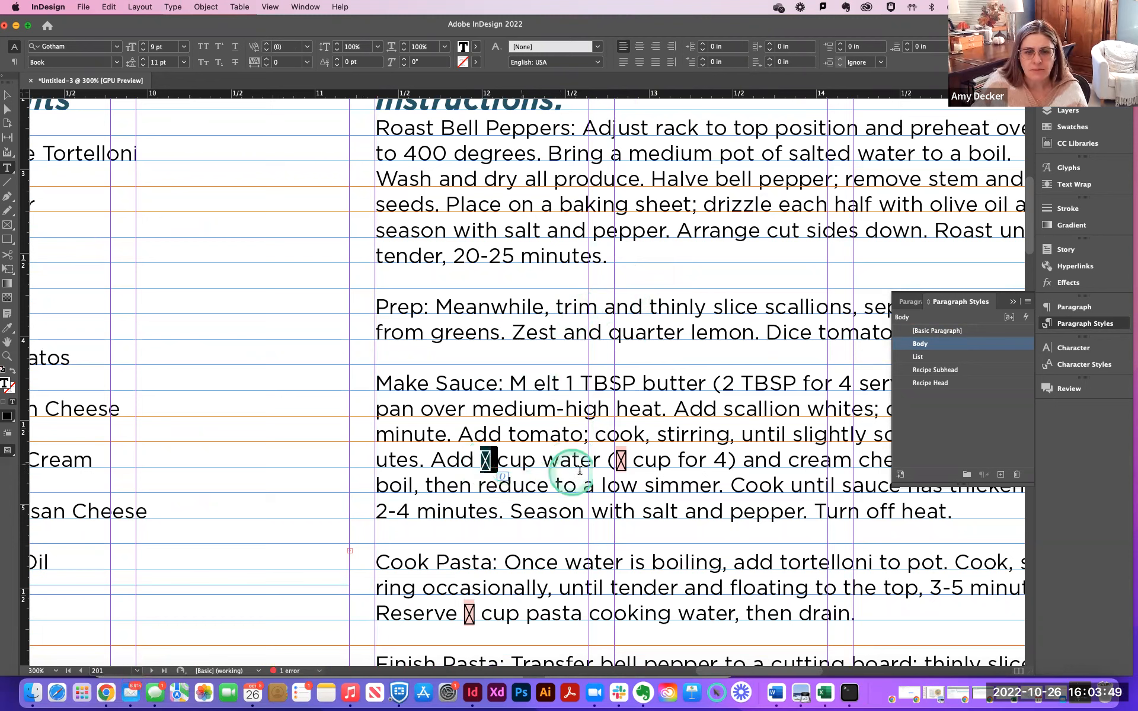
left_click(577, 471)
left_click_drag(481, 461, 498, 461)
double_click(621, 460)
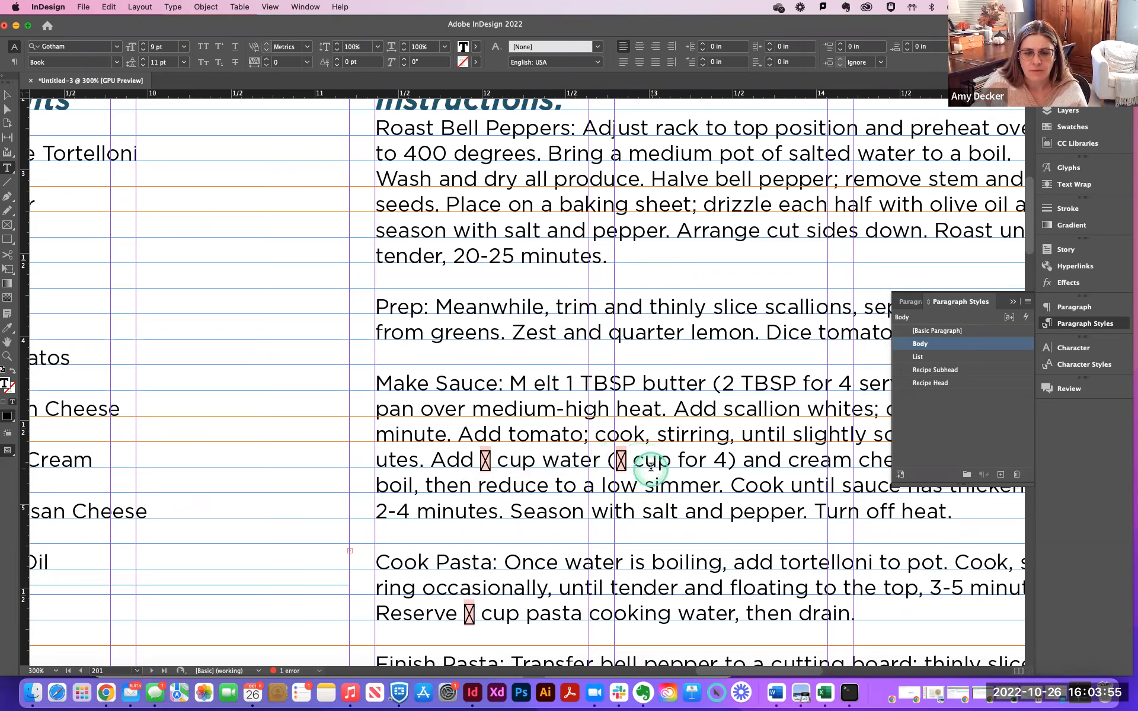
left_click(630, 478)
scroll(631, 477, "down", 10)
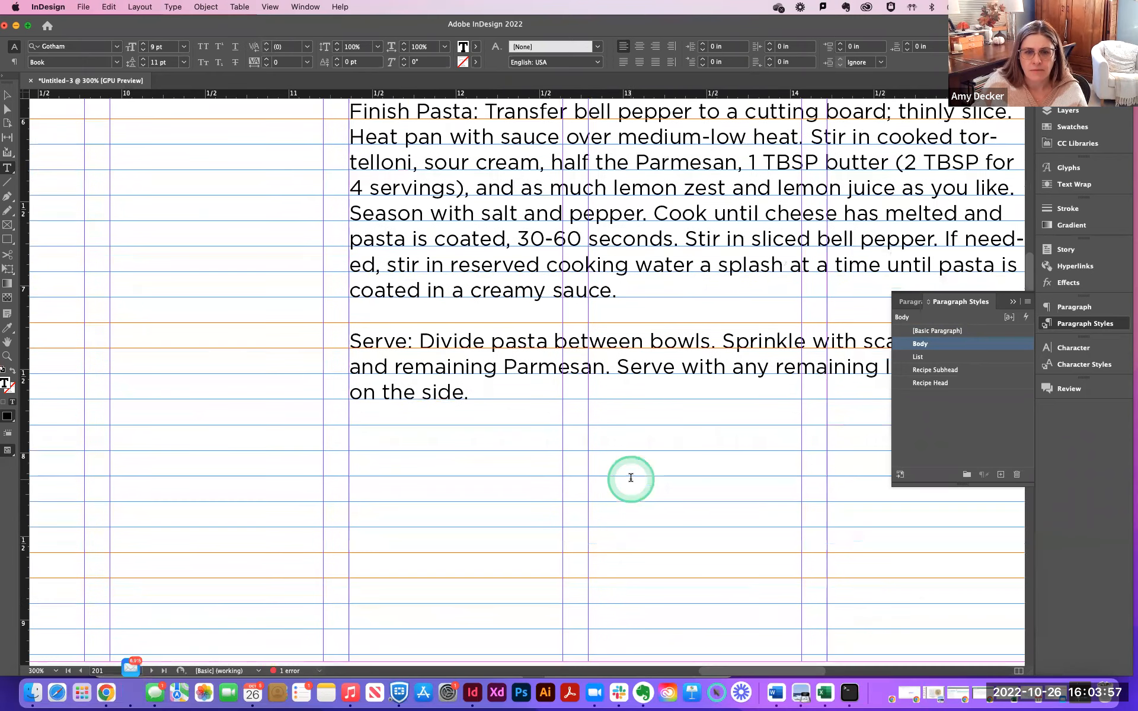
scroll(630, 478, "up", 7)
scroll(630, 478, "right", 3)
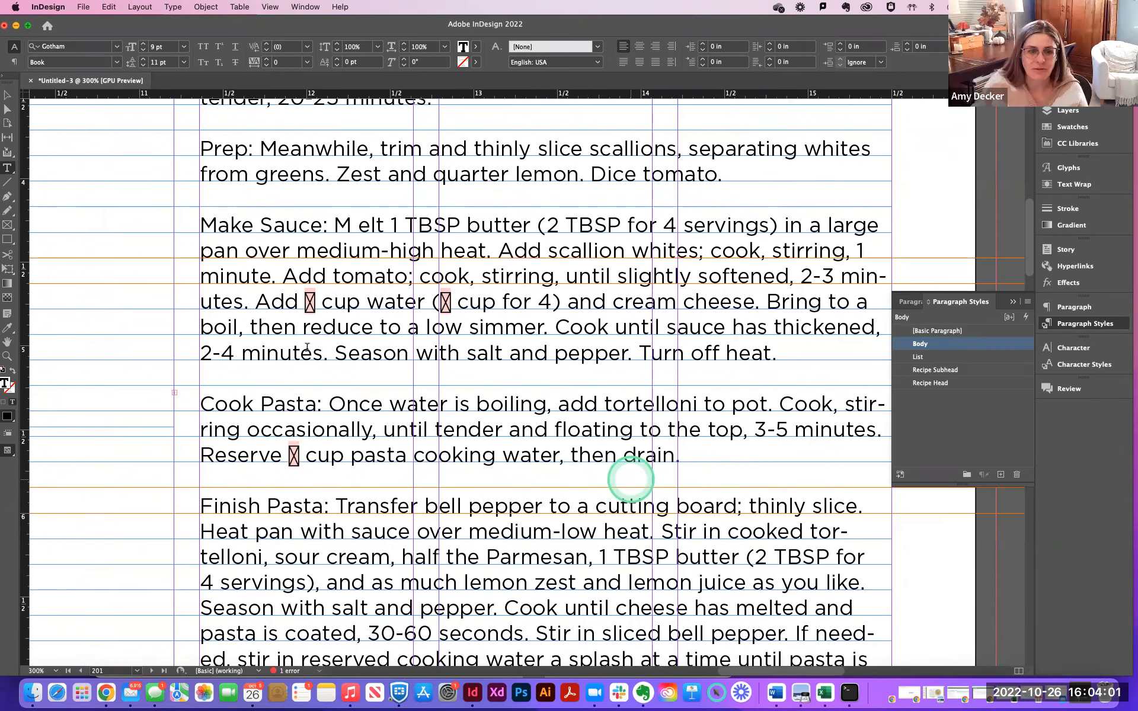
double_click(310, 302)
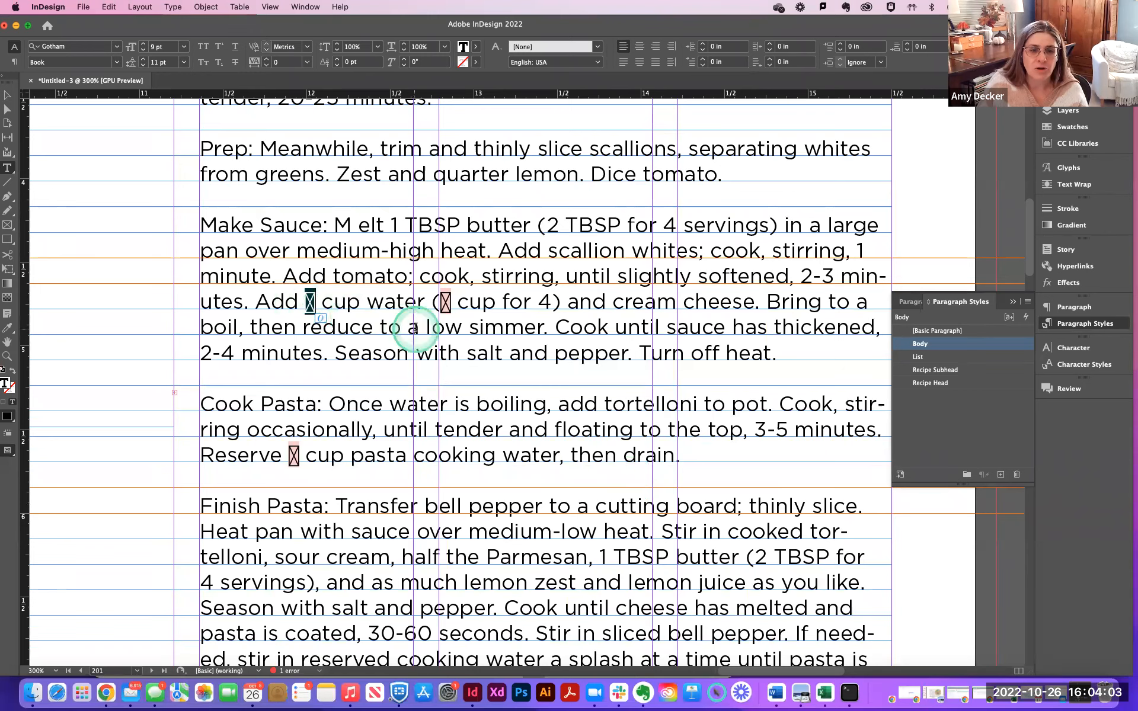
left_click(445, 303)
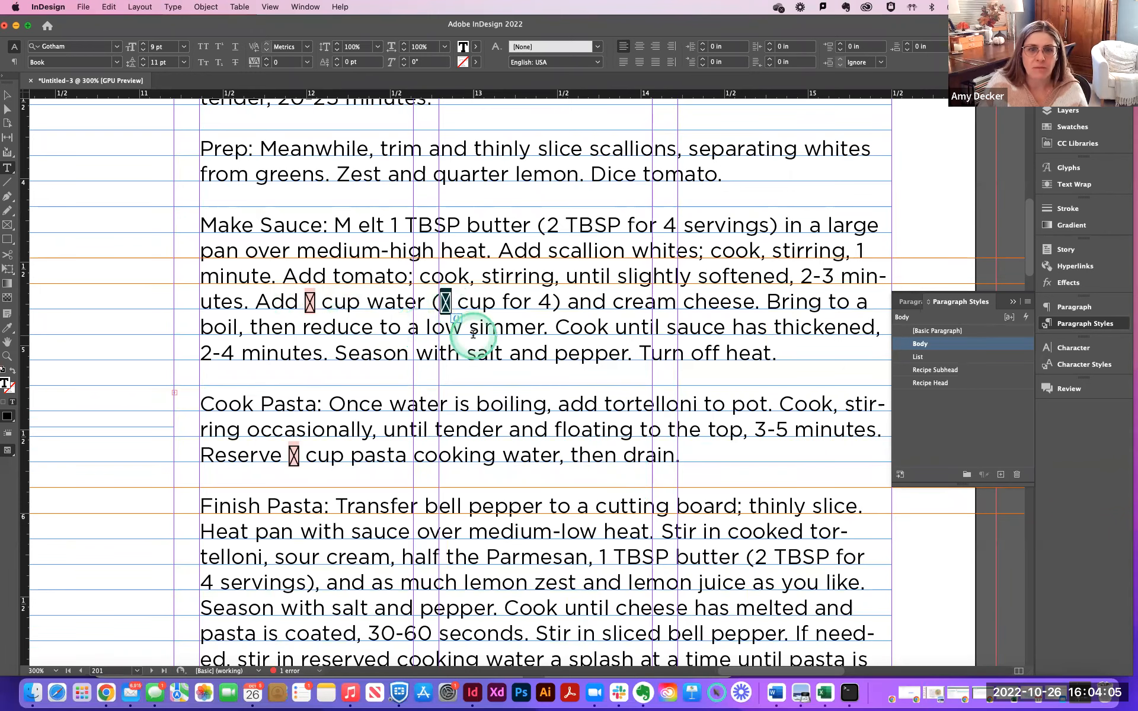
scroll(473, 335, "down", 1)
scroll(473, 336, "down", 5)
scroll(474, 338, "up", 10)
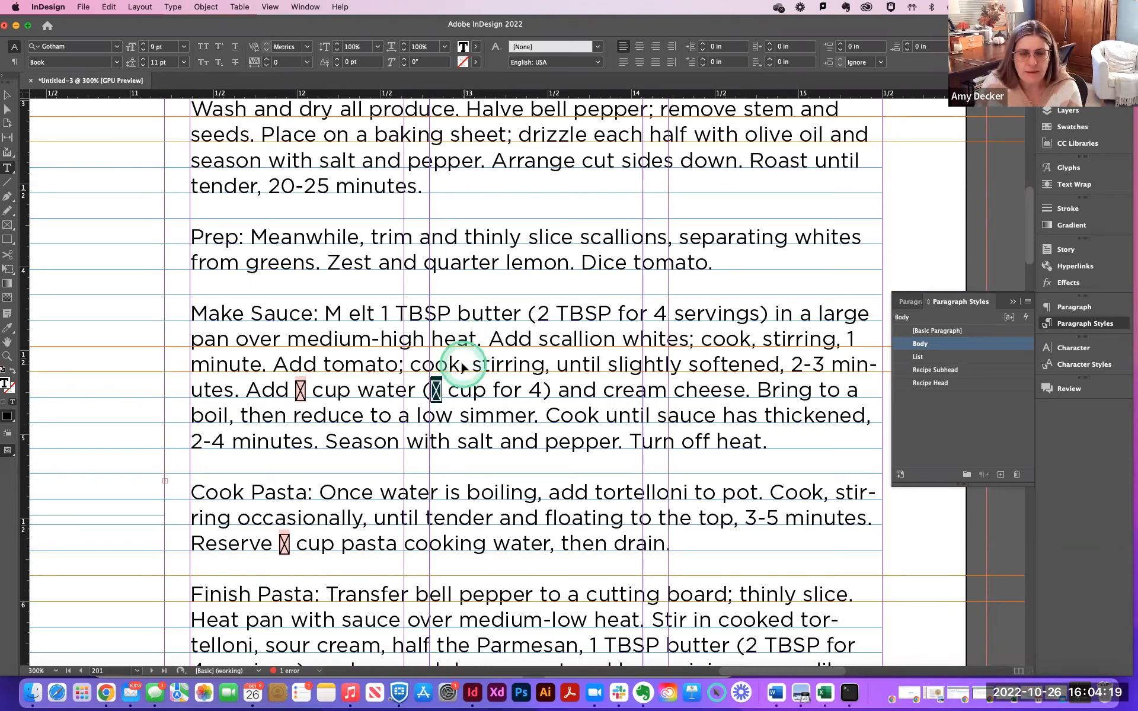
key("super+minus")
key("super+minus")
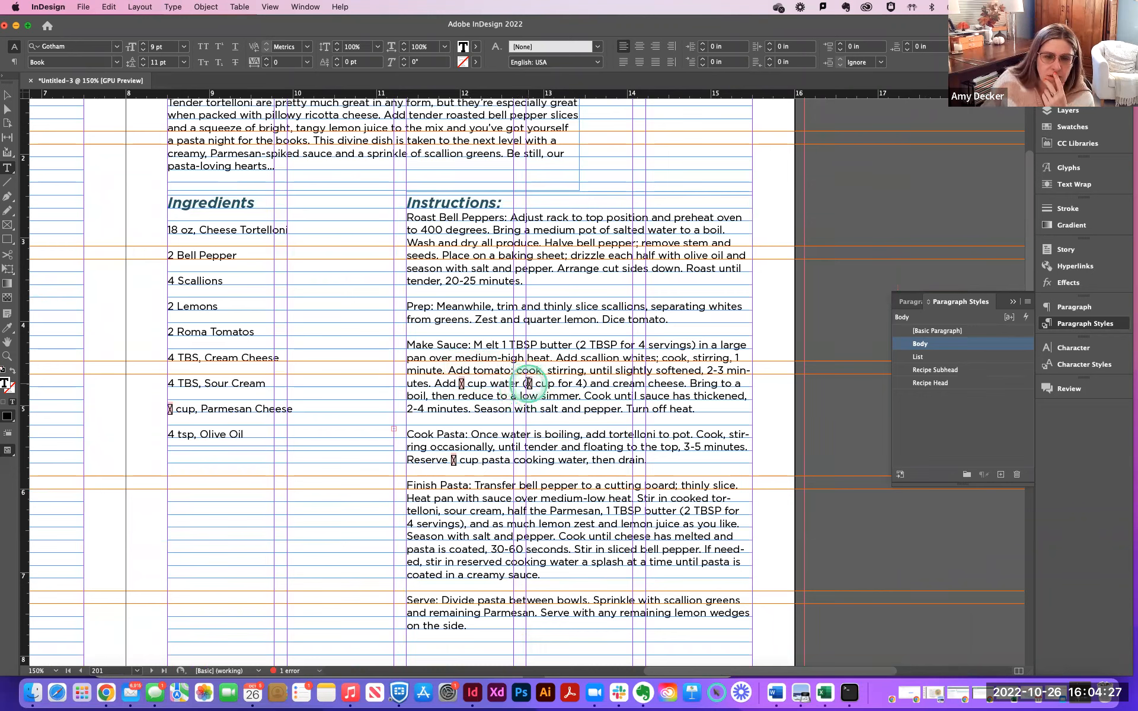
left_click_drag(525, 383, 532, 383)
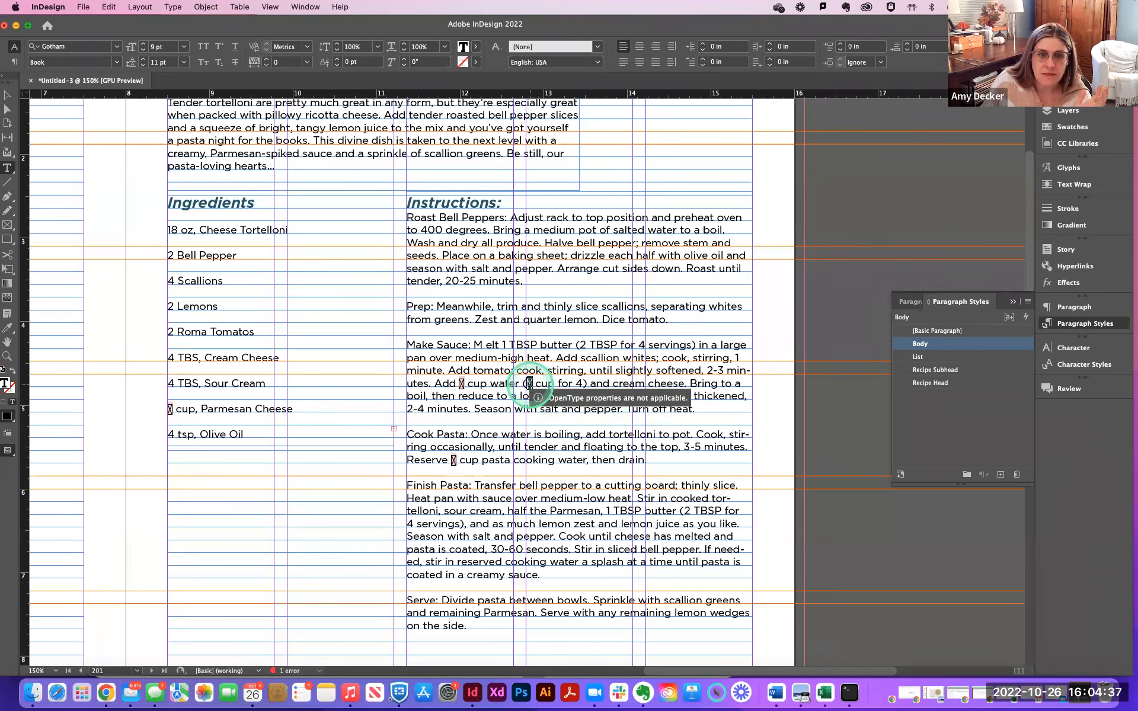
left_click(529, 383)
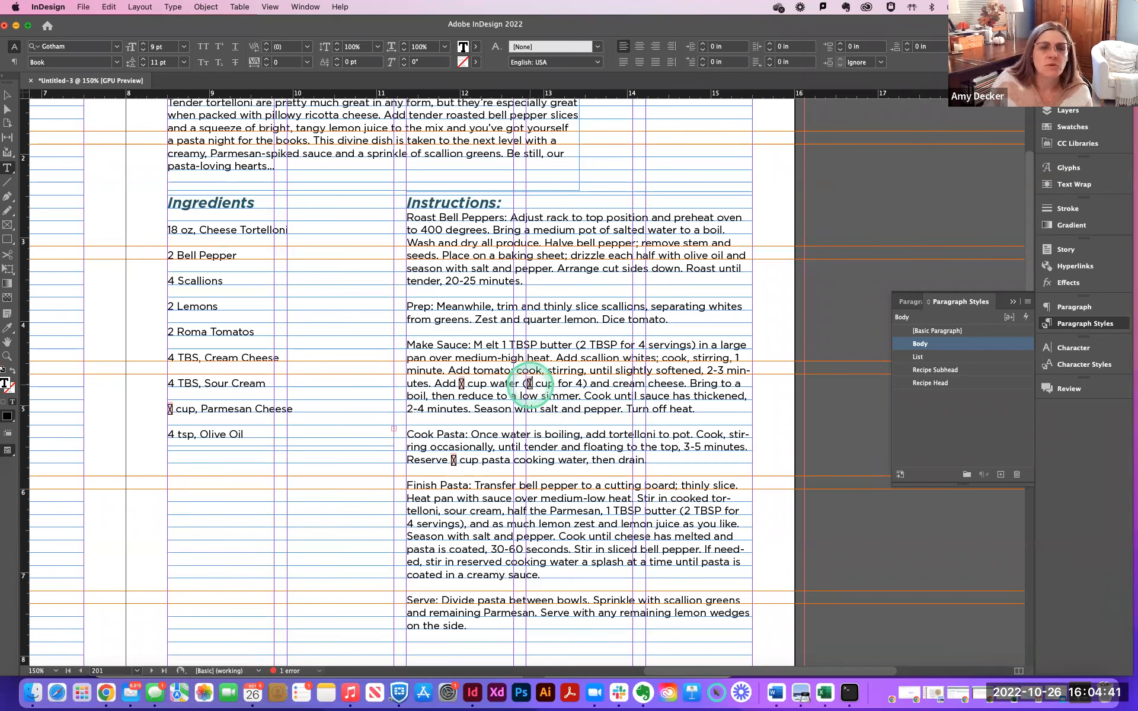
double_click(530, 384)
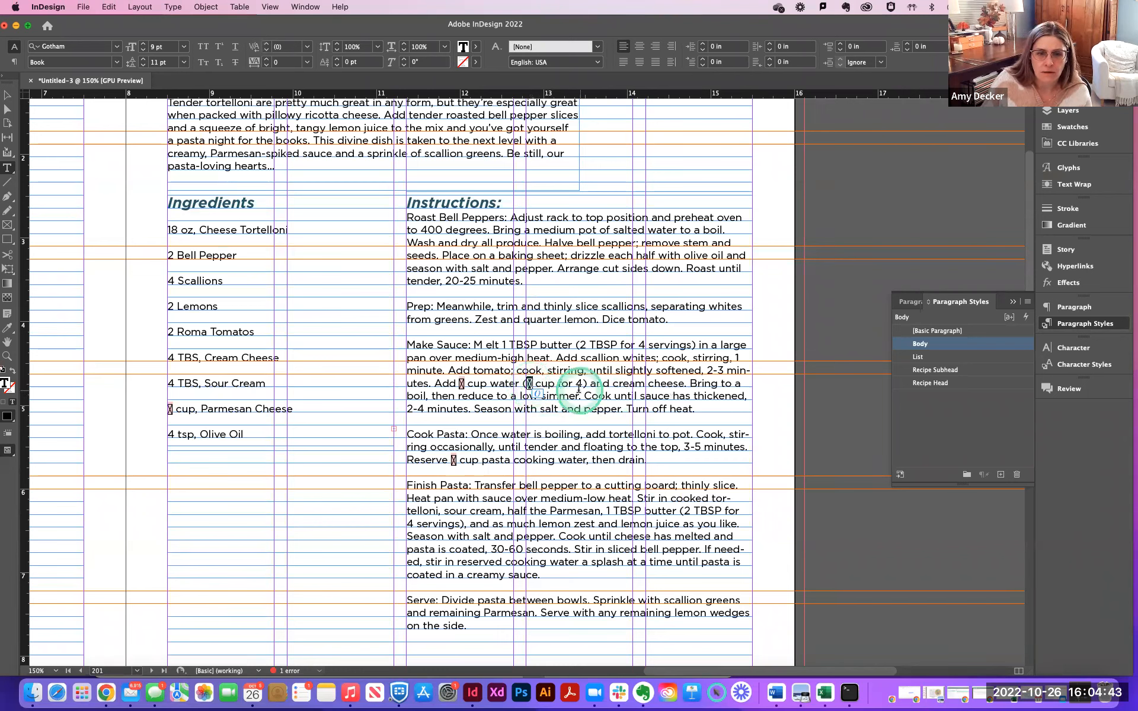
key("BackSpace")
type("1")
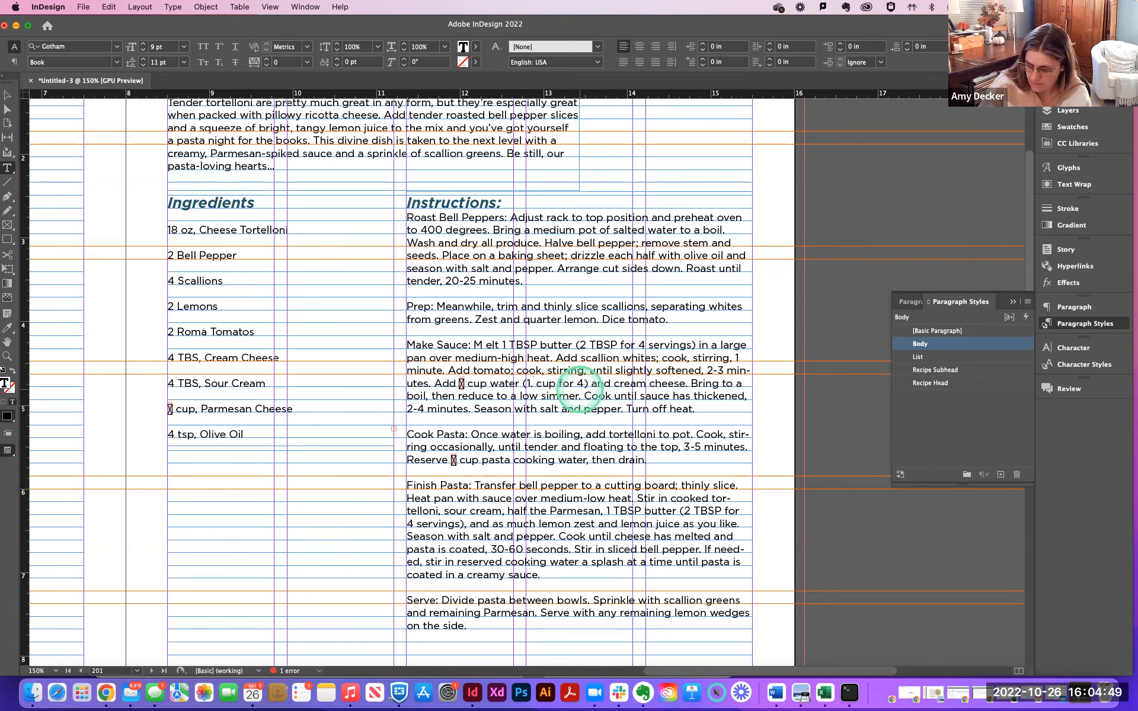
key("super+z")
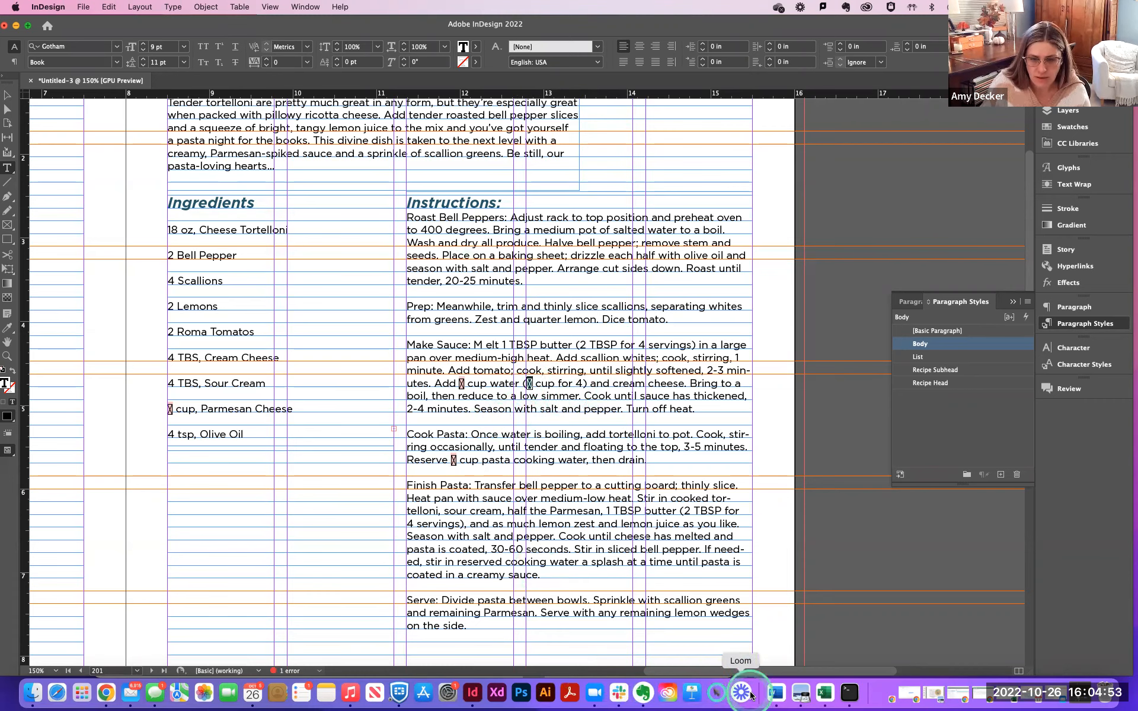
Switch to the Word document and check the fraction before "cup for 4" in the Make Sauce paragraph.
left_click(775, 693)
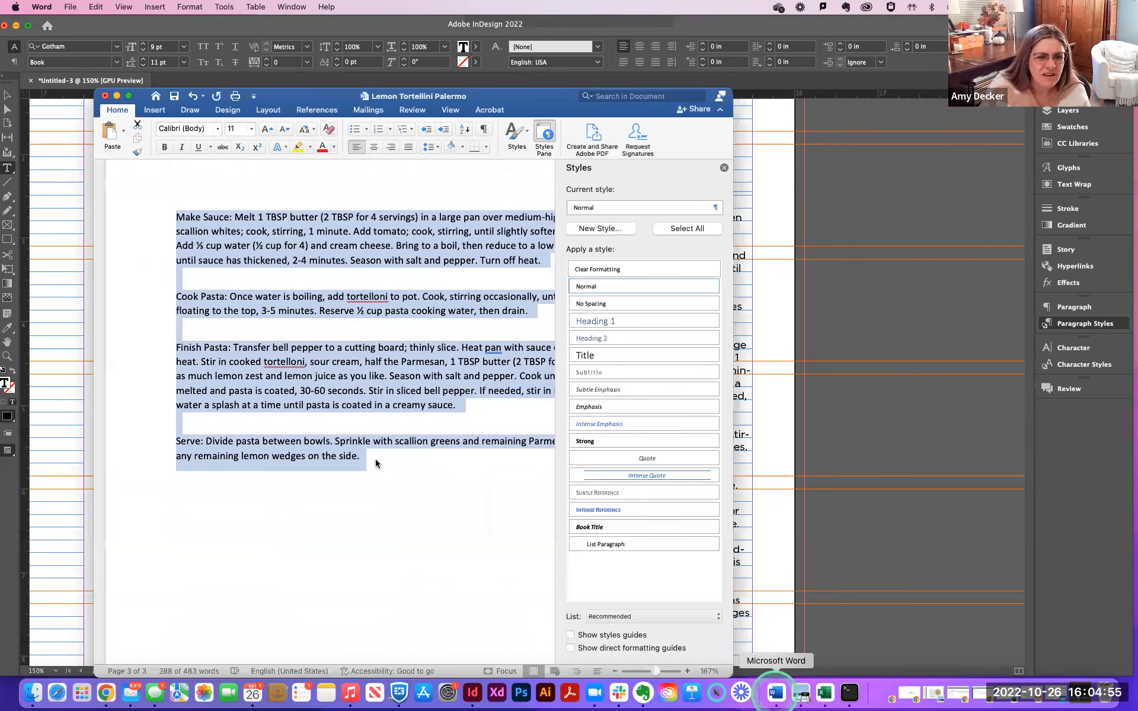
left_click(375, 462)
scroll(434, 393, "up", 1)
scroll(434, 393, "up", 3)
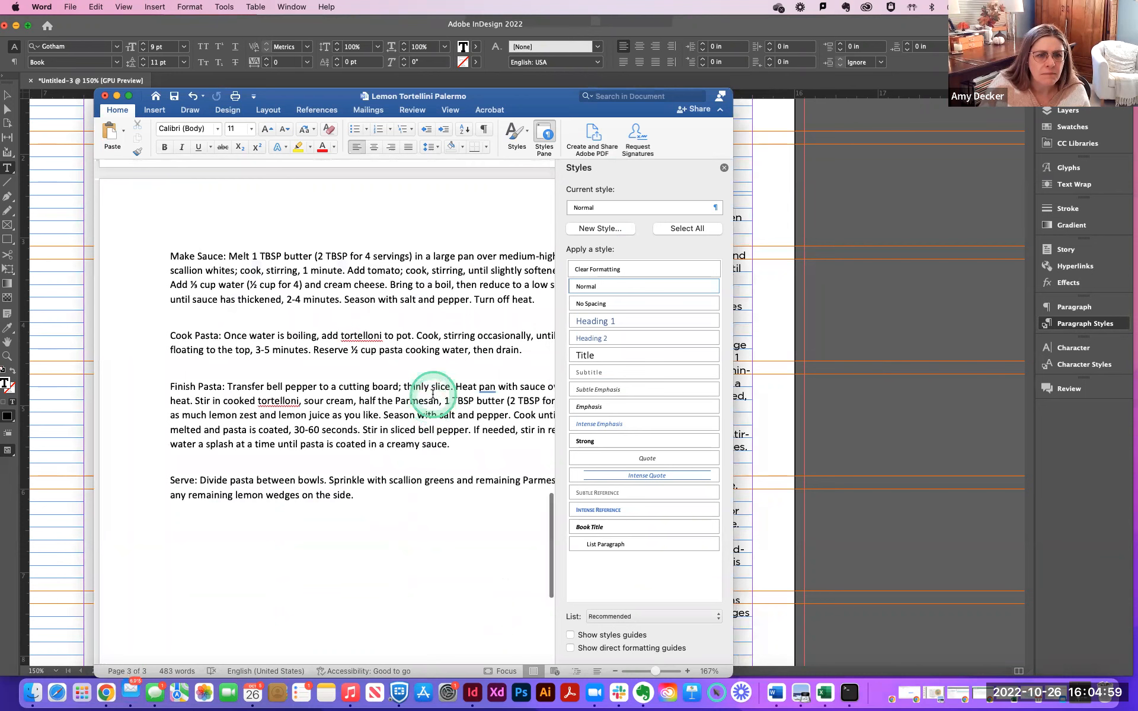
scroll(433, 394, "up", 2)
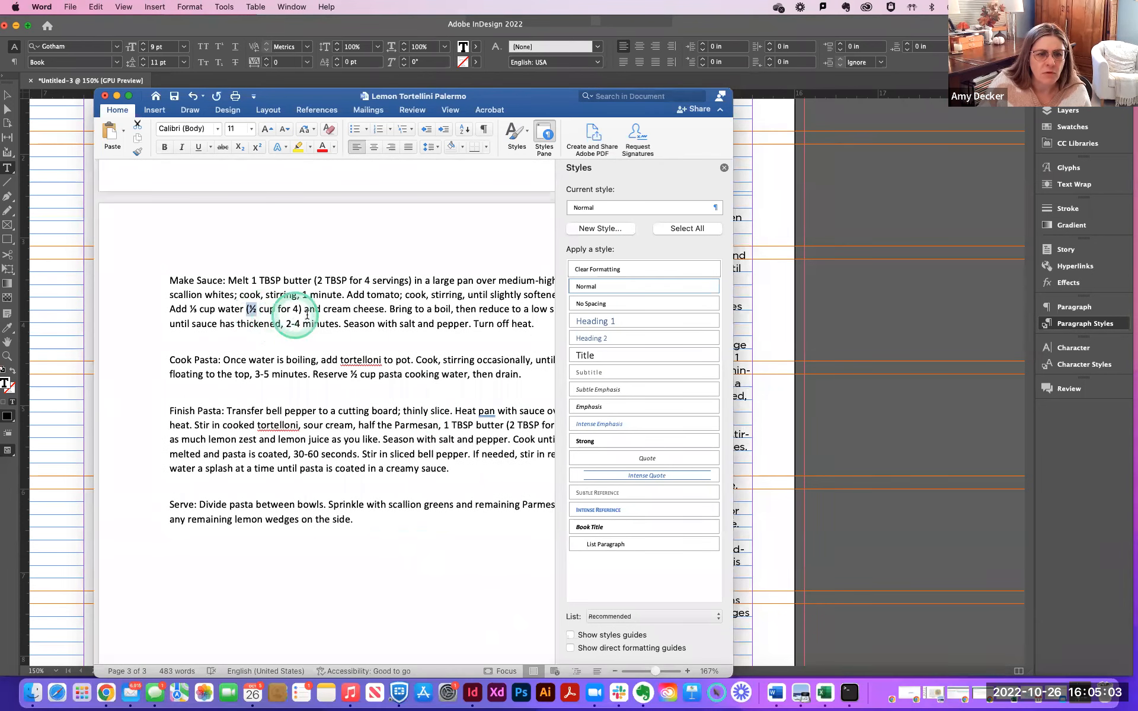
Back in InDesign, replace the missing character before "cup for 4" in Make Sauce with 1/2 and open its character settings.
left_click(783, 450)
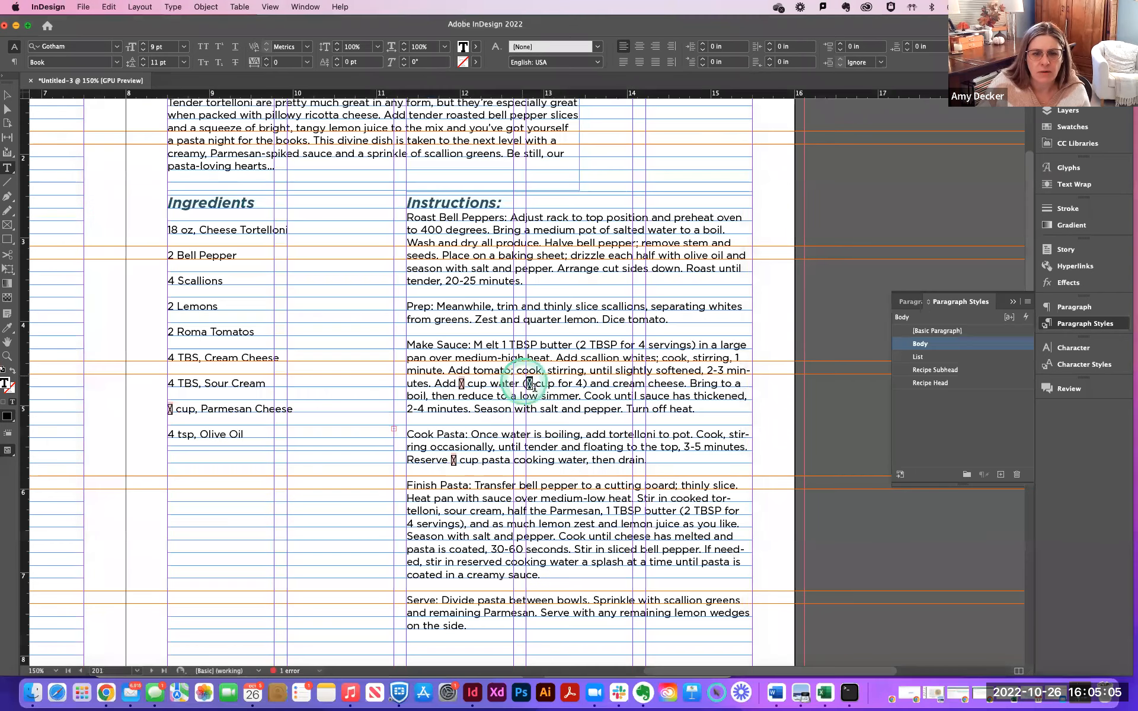
left_click_drag(530, 384, 525, 385)
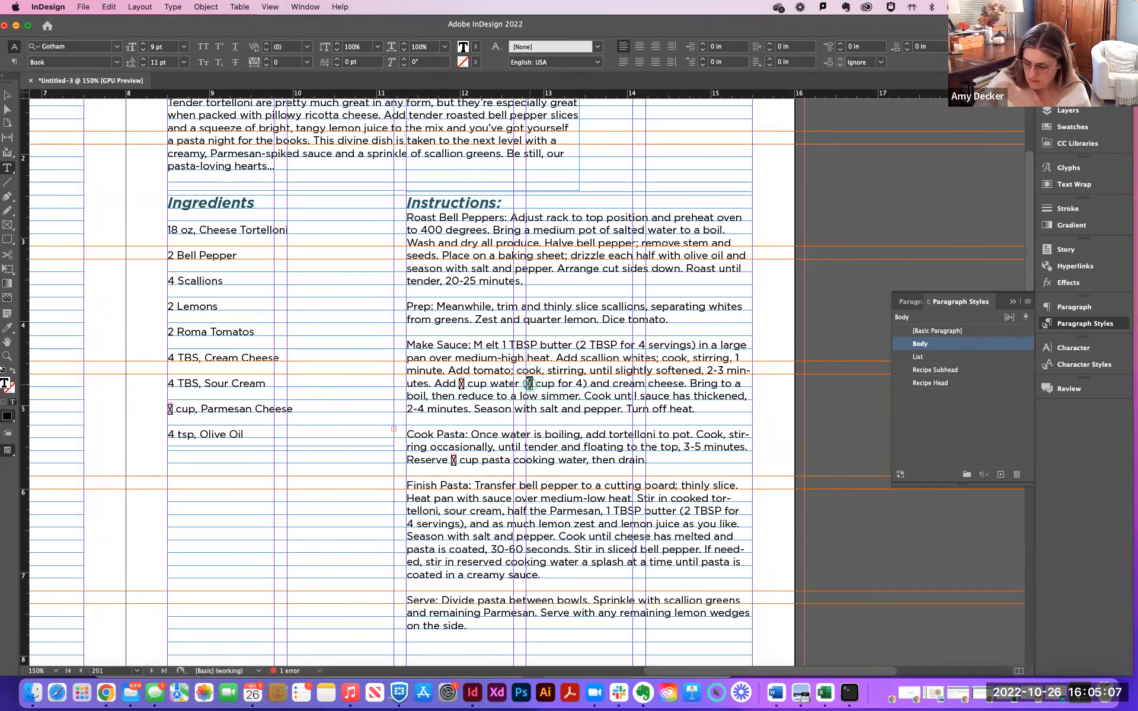
type("1/2")
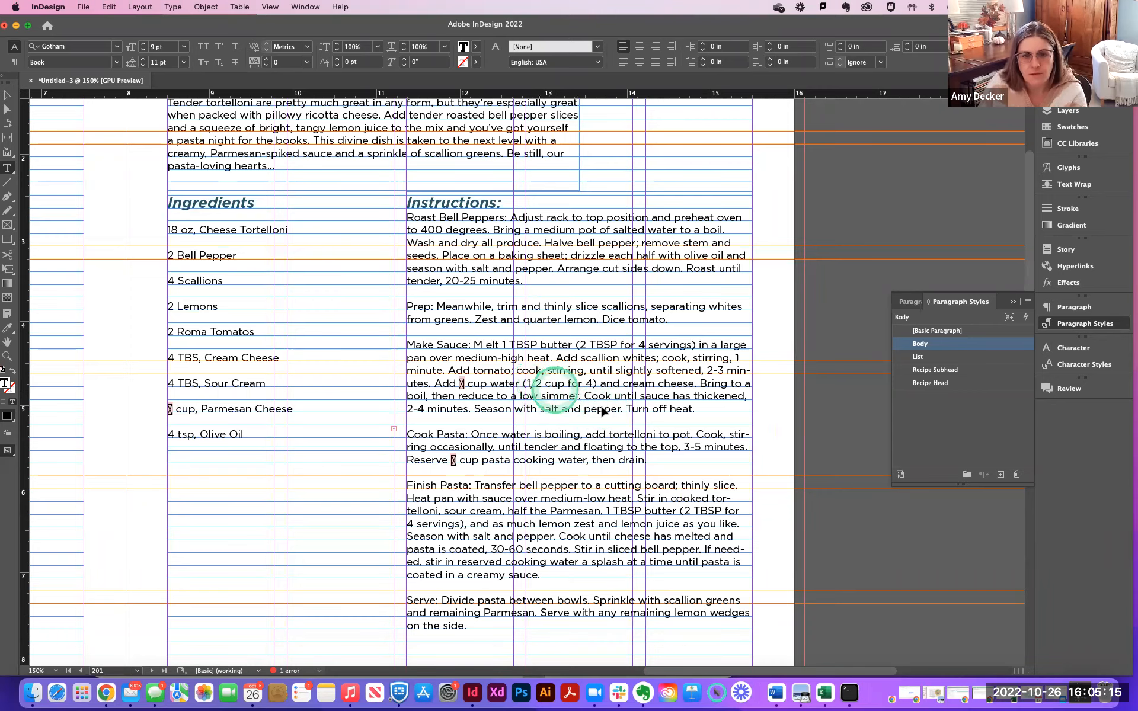
key("super+equal")
key("super+equal")
key("super+equal")
left_click_drag(448, 385, 523, 390)
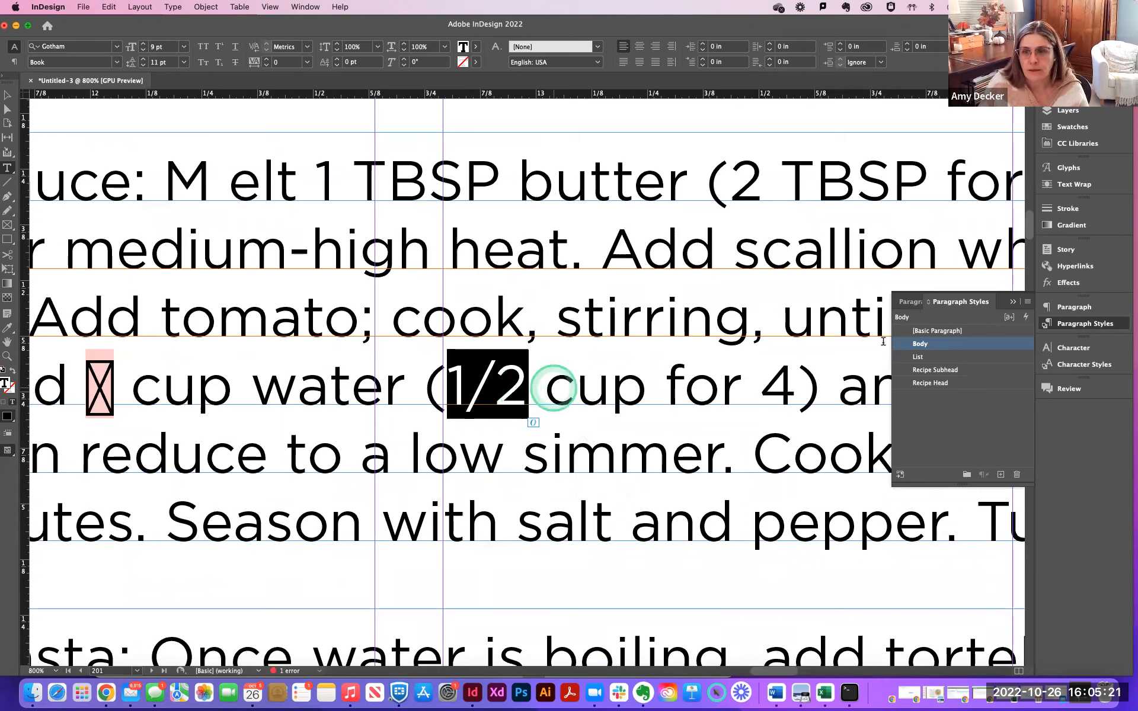
left_click(1072, 352)
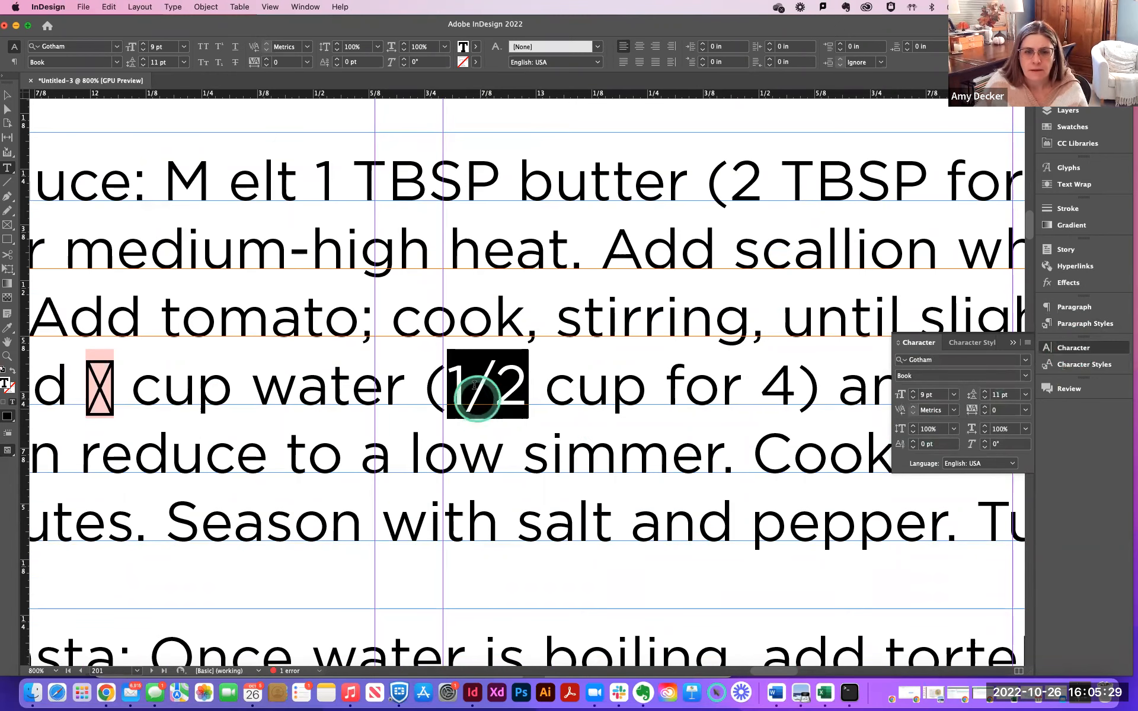
left_click(455, 388)
double_click(455, 388)
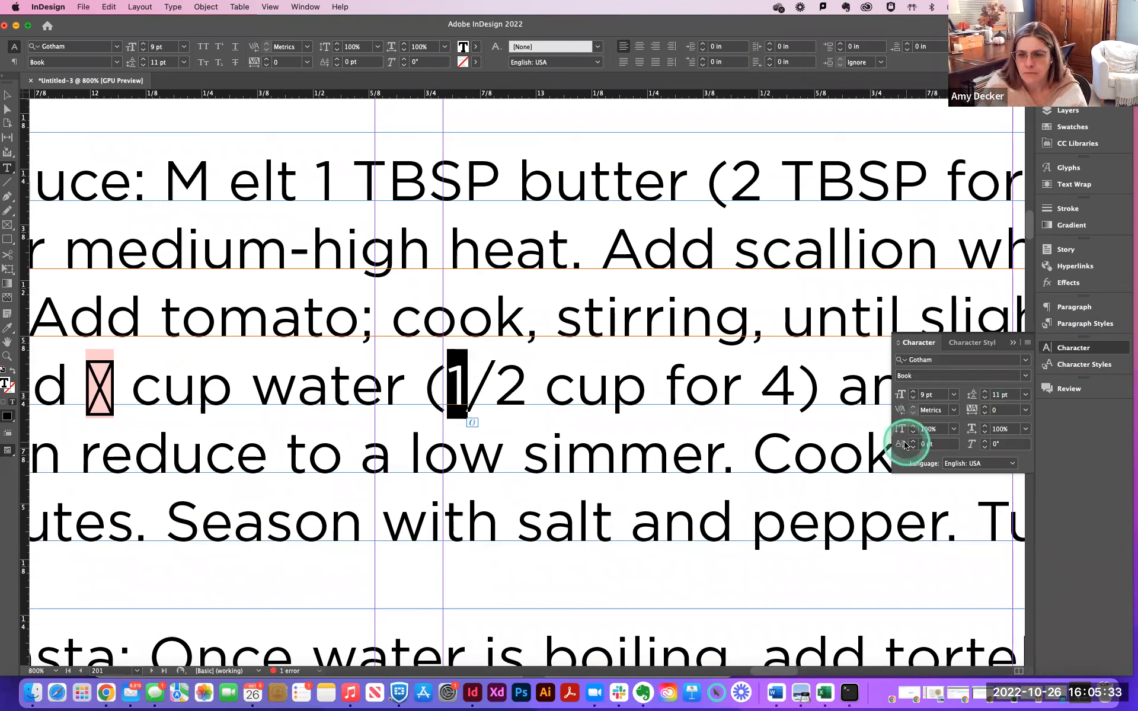
left_click(914, 442)
left_click(914, 442)
left_click(915, 443)
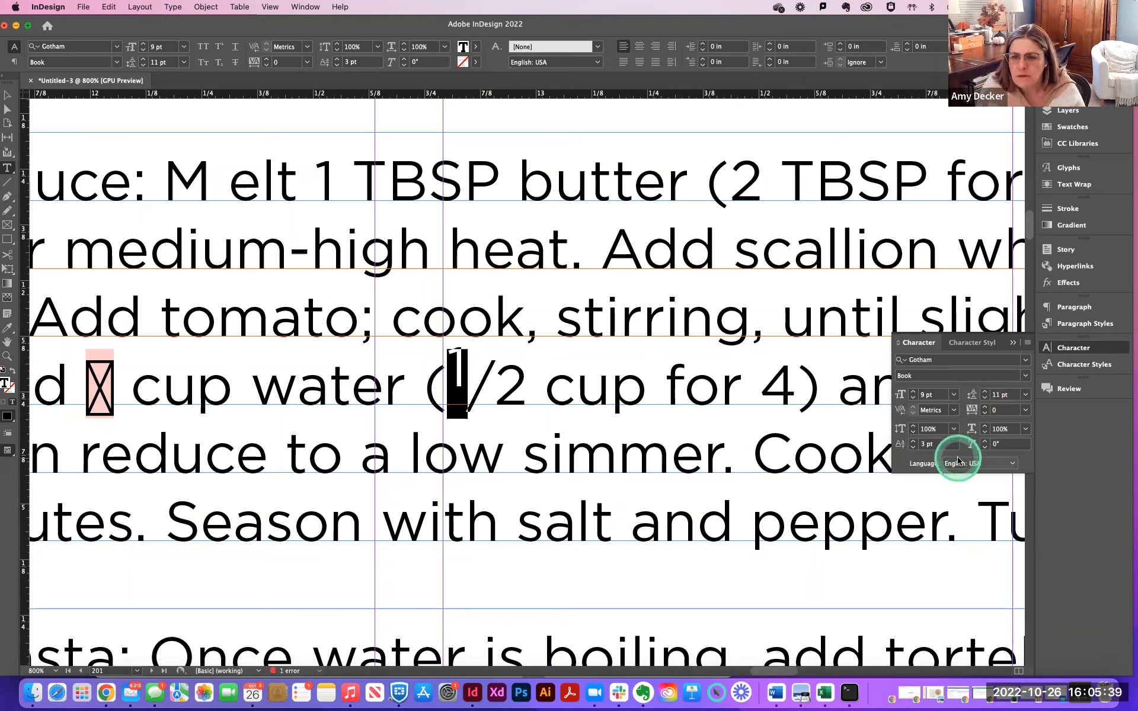
key("super+z")
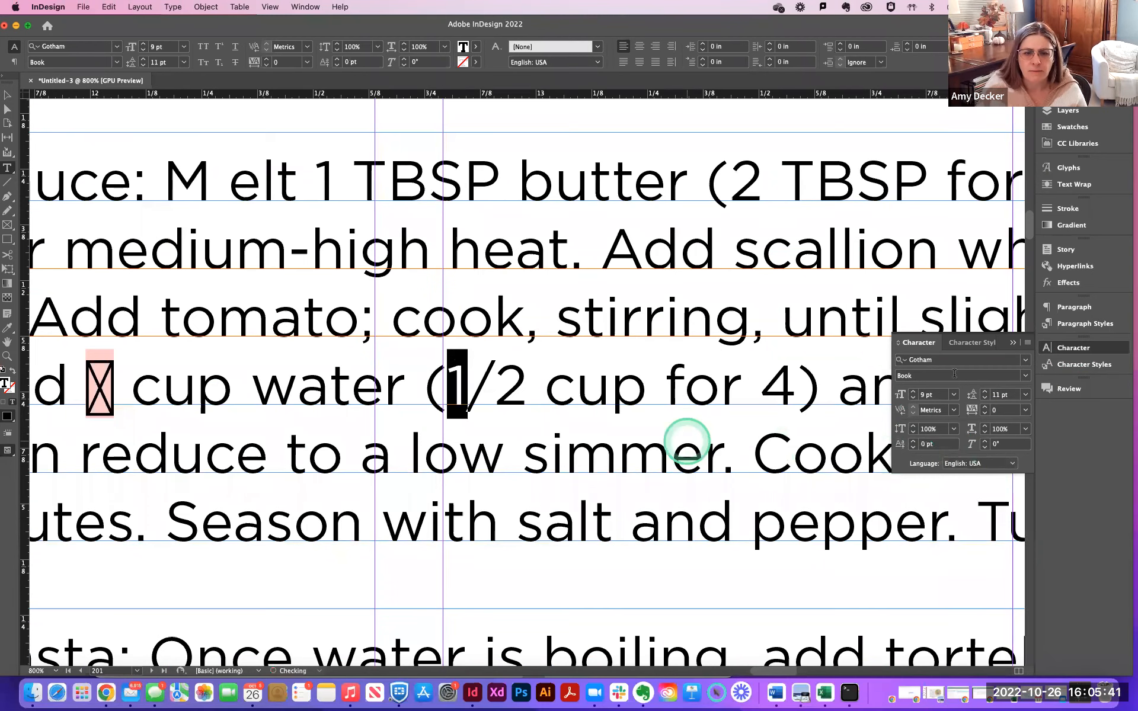
Format the numerator 1 of the 1/2 before "cup for 4" as superscript.
left_click(454, 387)
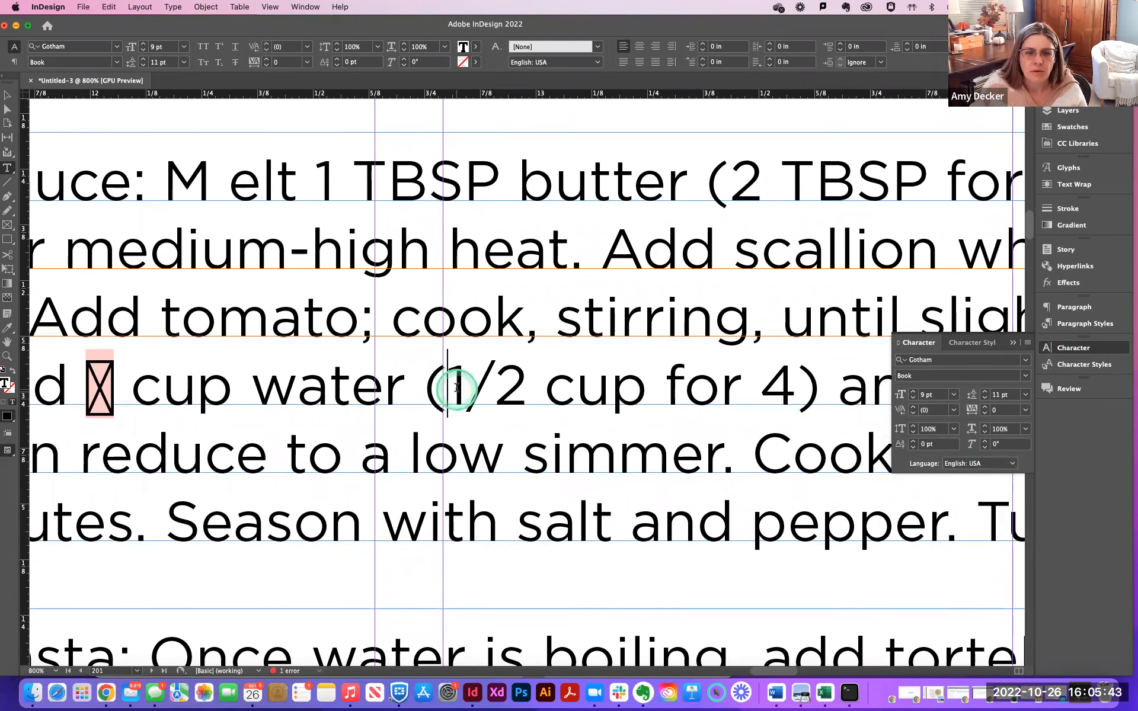
left_click_drag(457, 386, 526, 388)
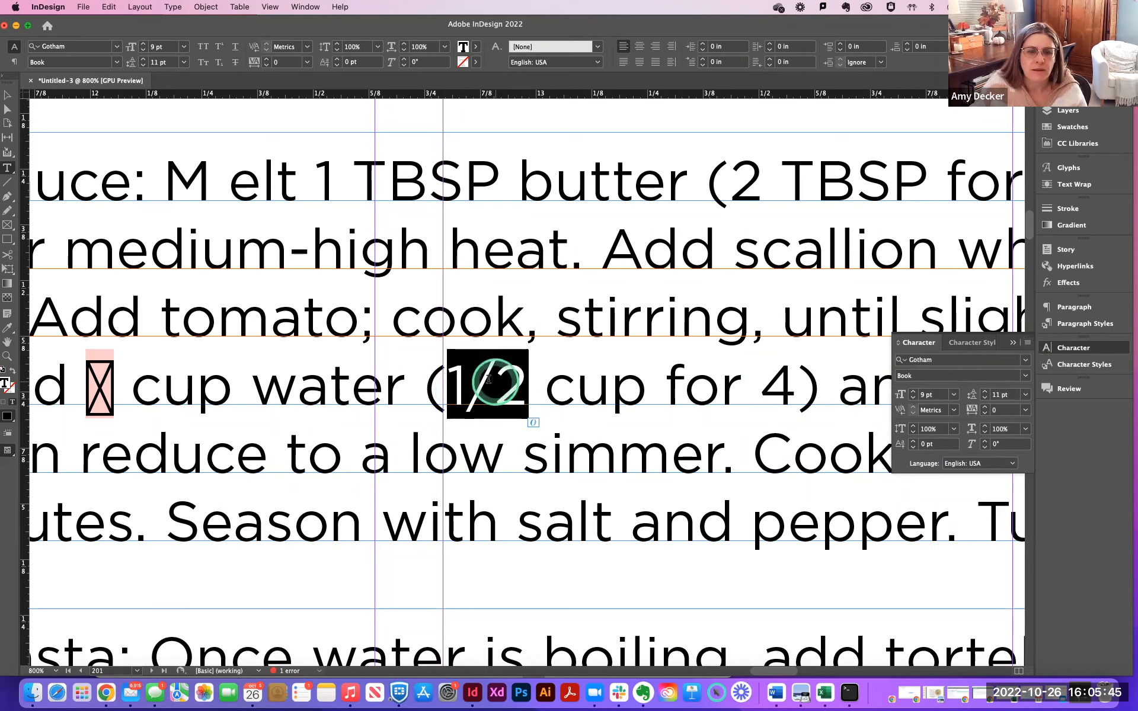
left_click(457, 382)
left_click_drag(453, 383, 464, 384)
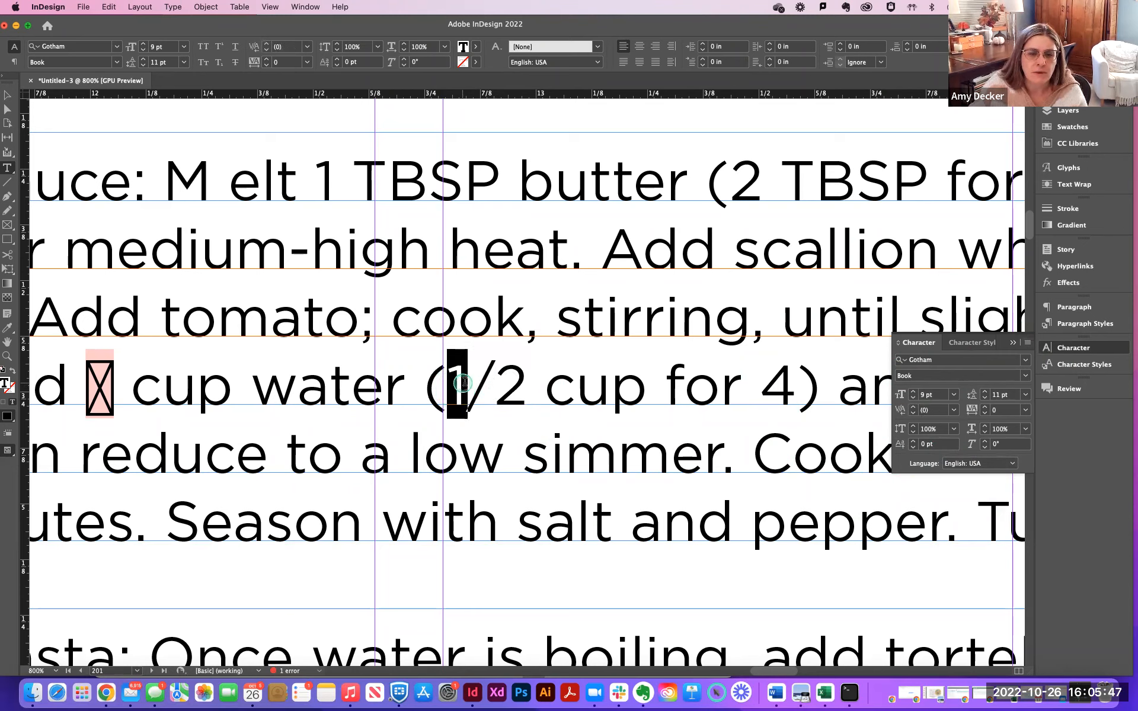
left_click(1027, 344)
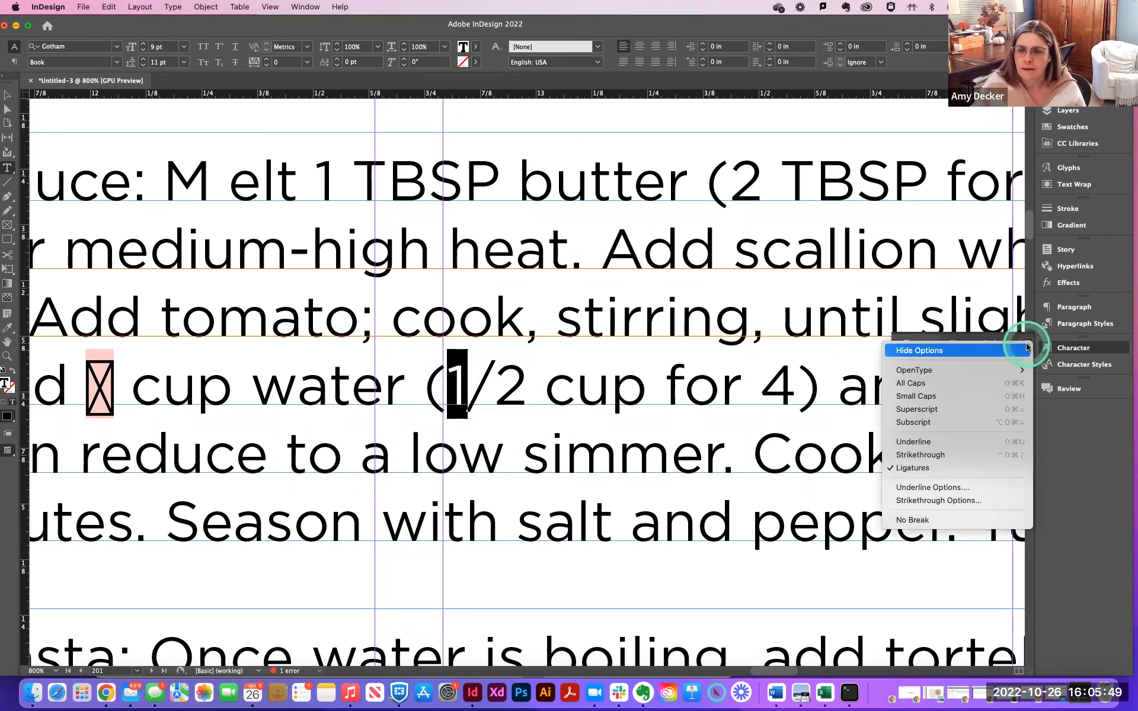
left_click(935, 410)
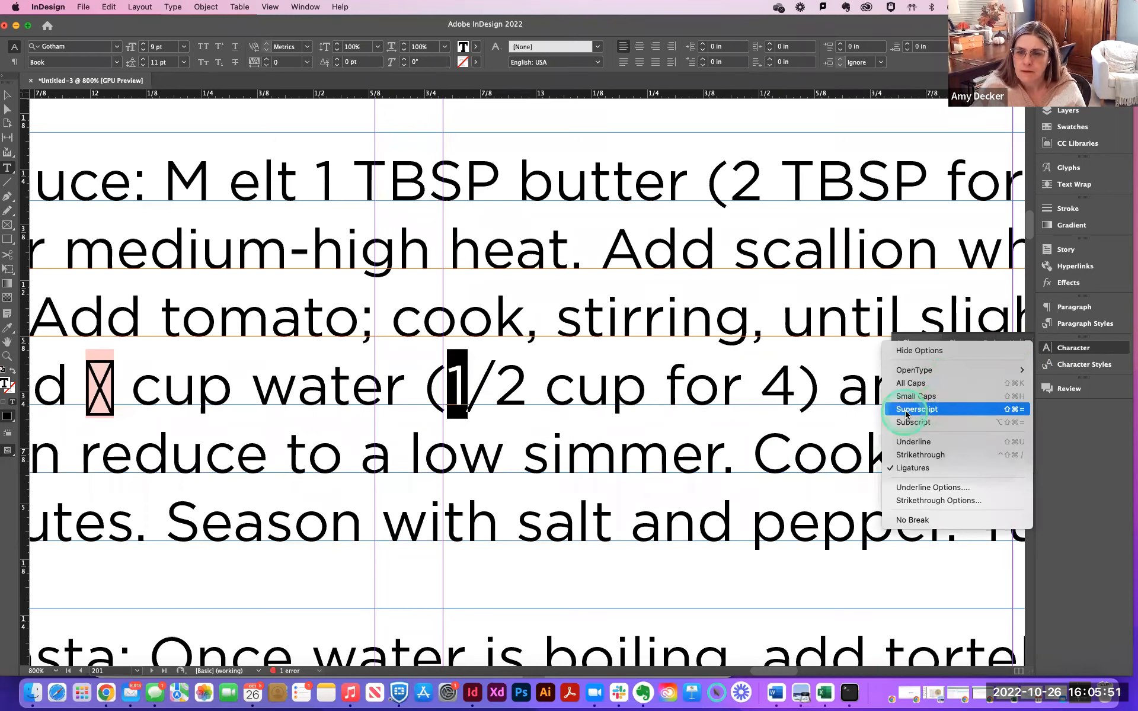
left_click(914, 422)
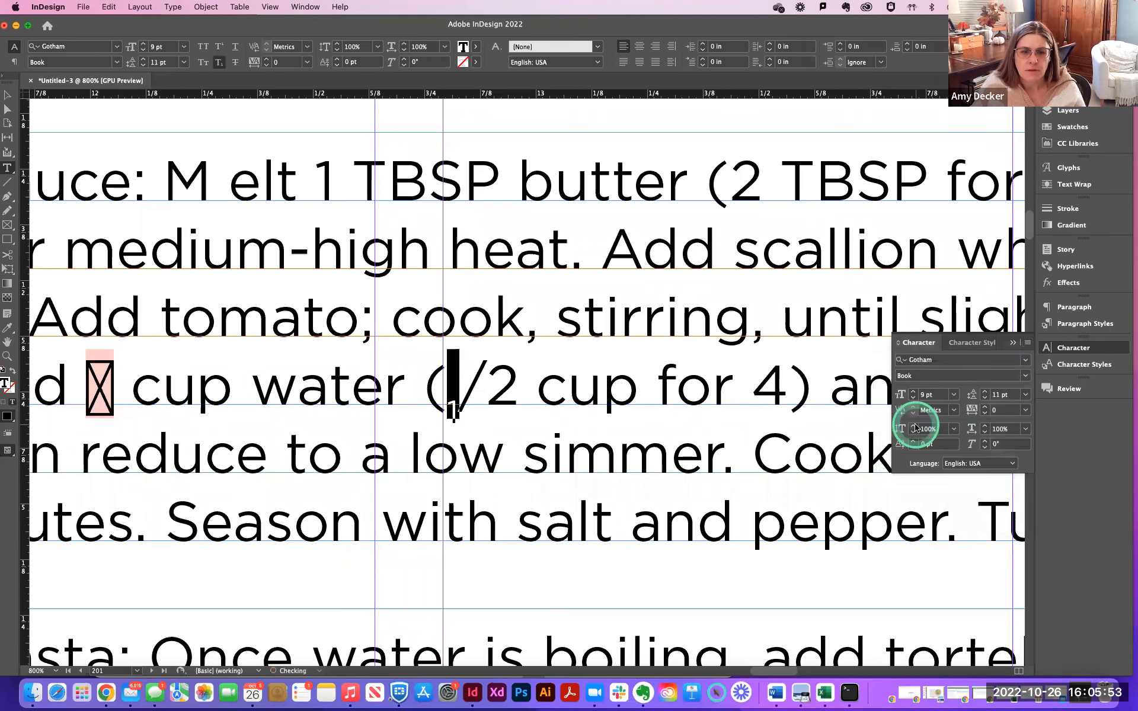
key("super+z")
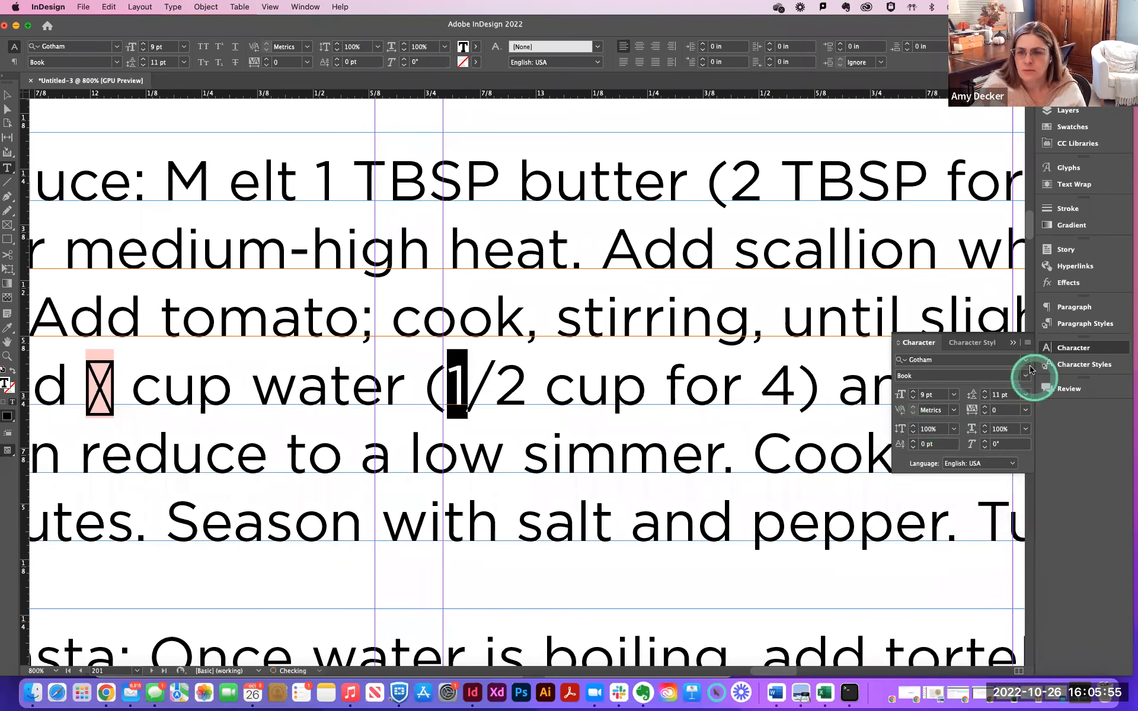
left_click(1027, 342)
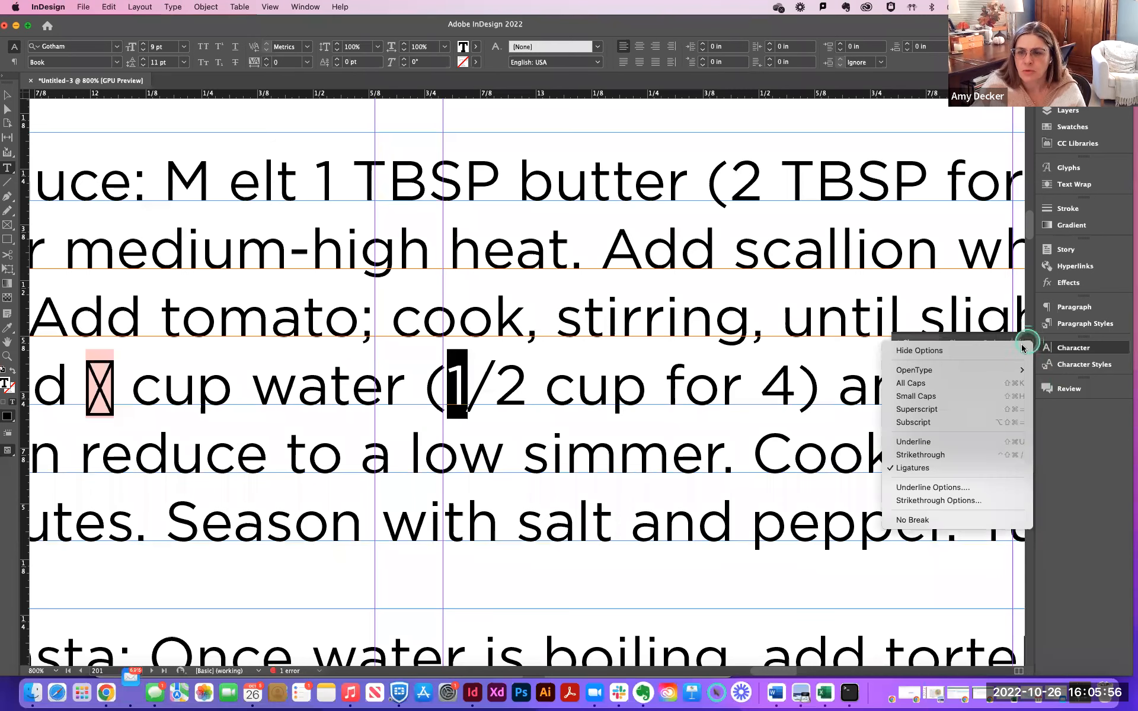
left_click(969, 409)
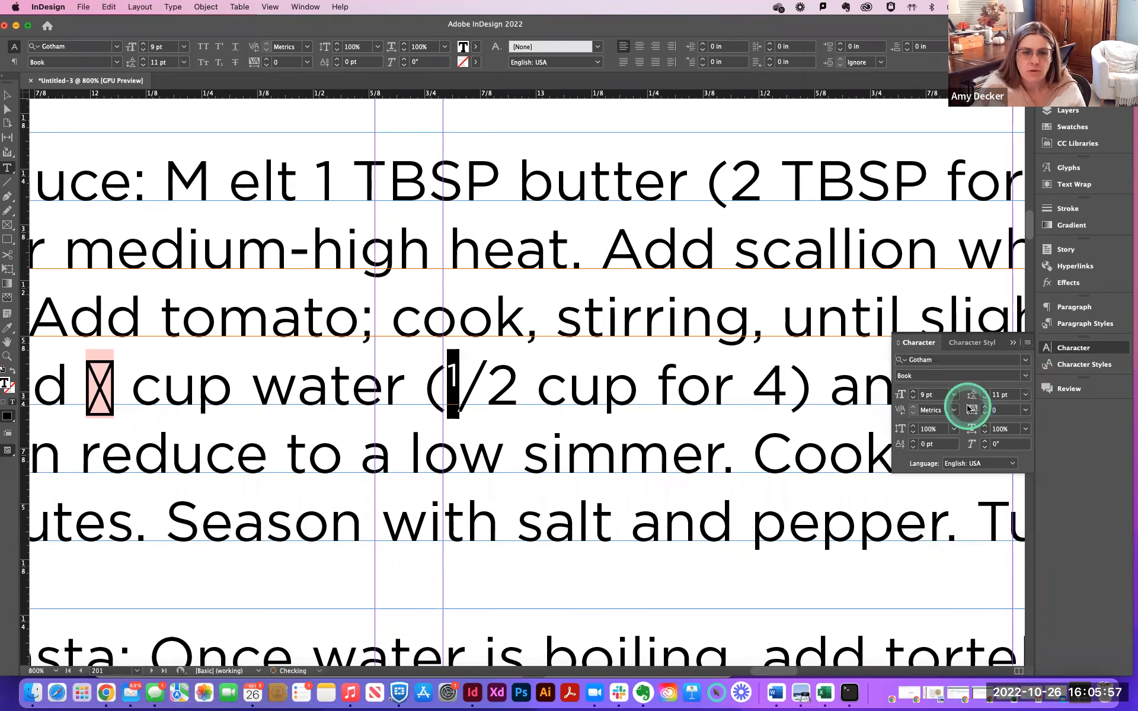
Format the fraction's denominator 2 as subscript and set its baseline shift to 3 pt.
double_click(503, 385)
left_click(1027, 342)
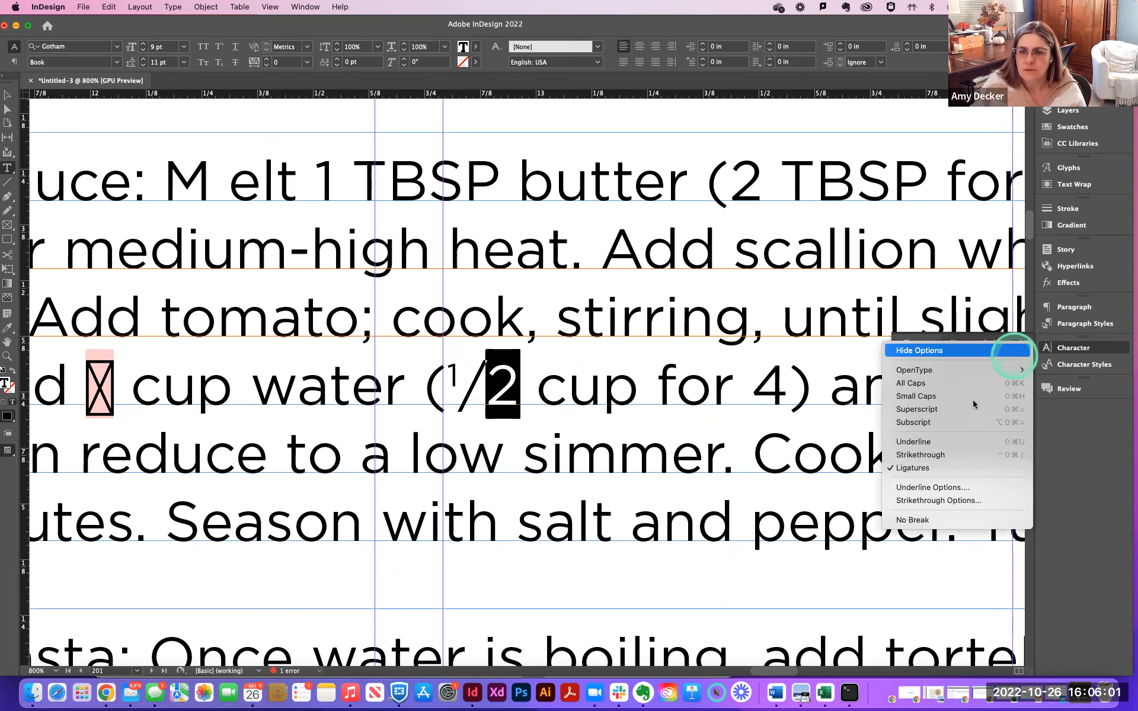
left_click(947, 423)
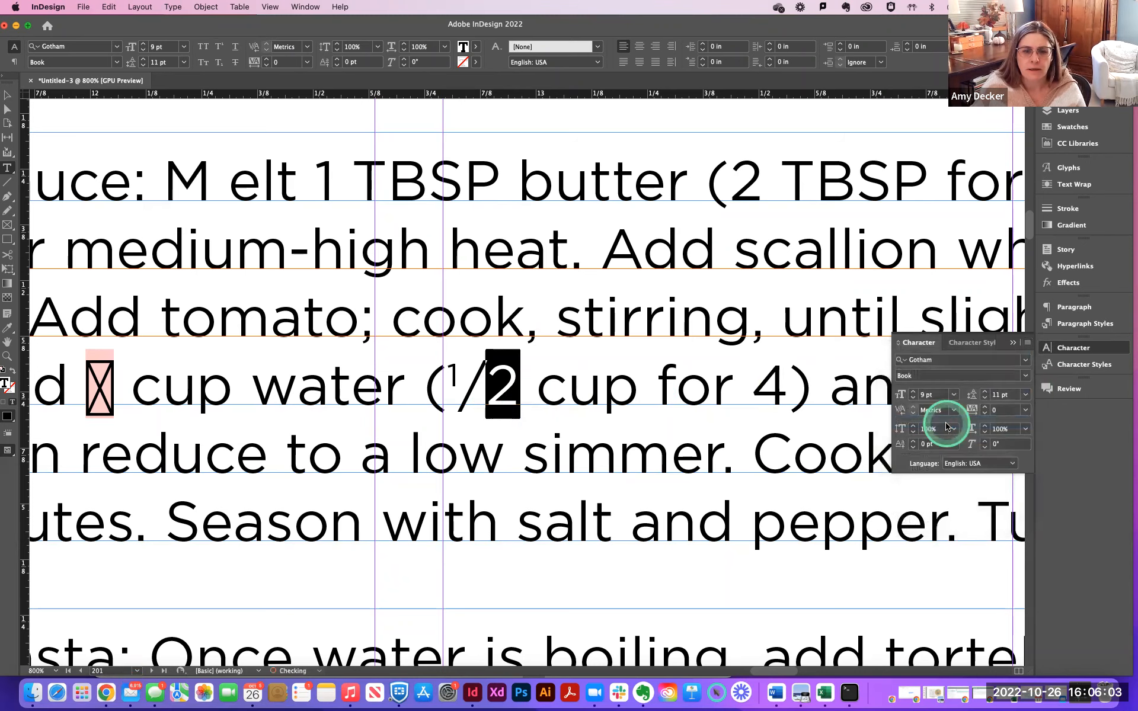
left_click_drag(468, 397, 508, 409)
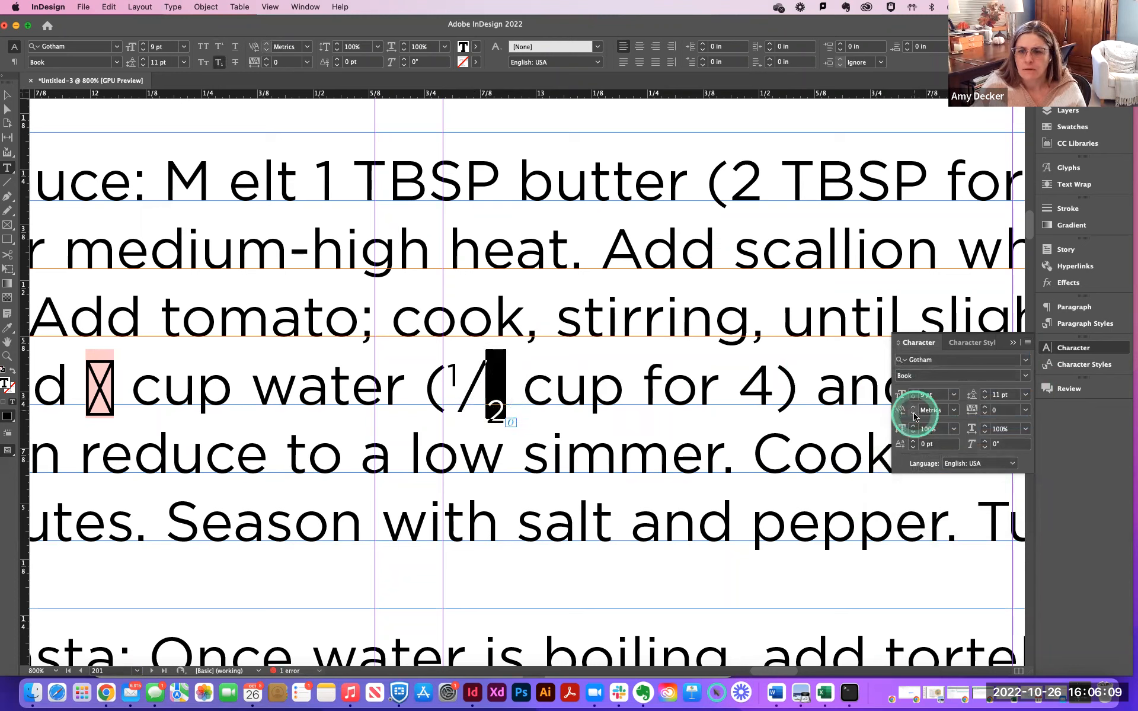
left_click(913, 447)
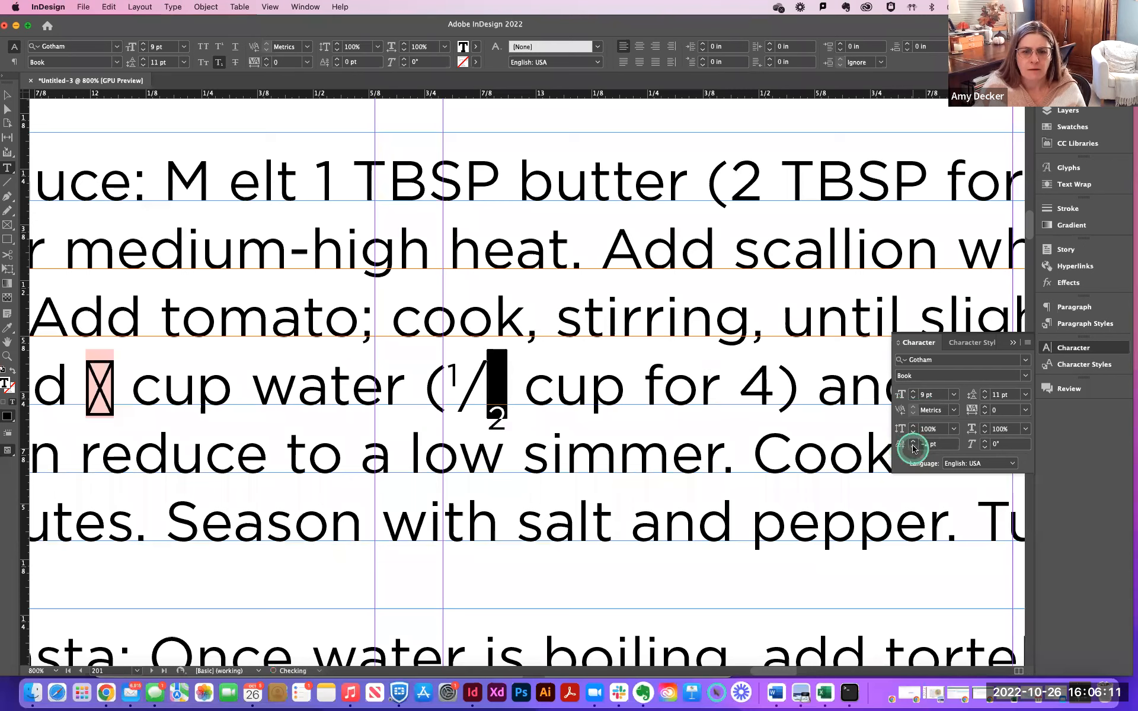
left_click(912, 447)
left_click(913, 441)
left_click(912, 441)
left_click(913, 441)
left_click(913, 441)
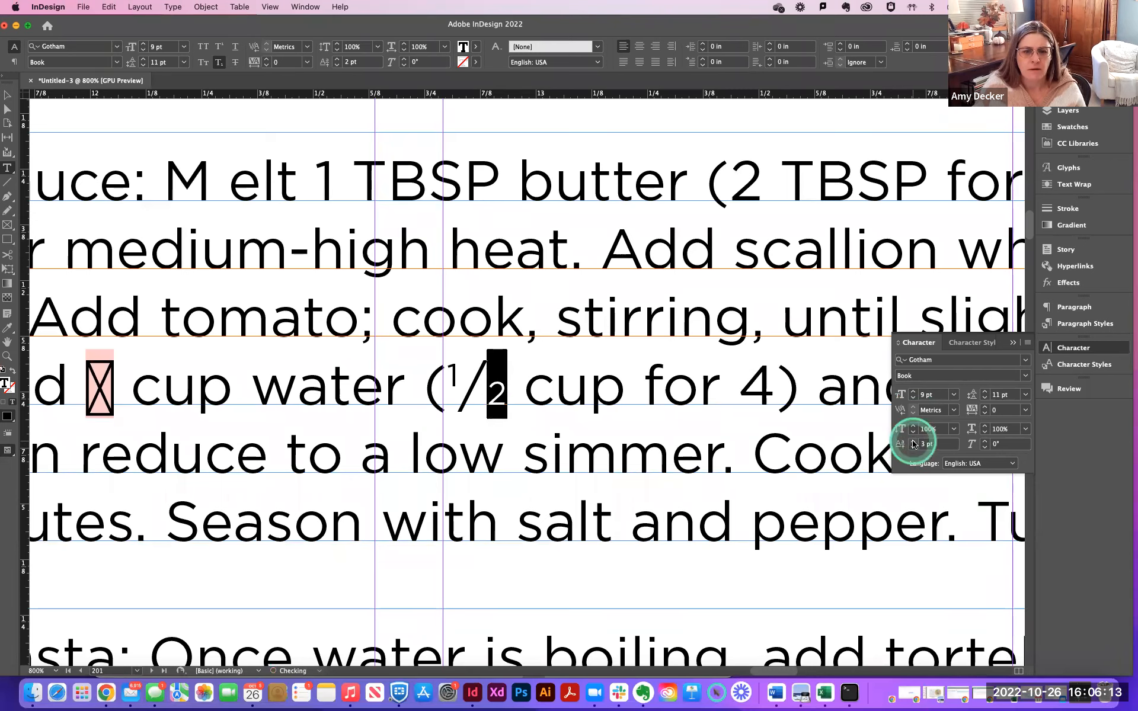
Lower the superscript numerator 1 slightly by adjusting its baseline shift.
left_click(454, 381)
left_click_drag(450, 381, 458, 381)
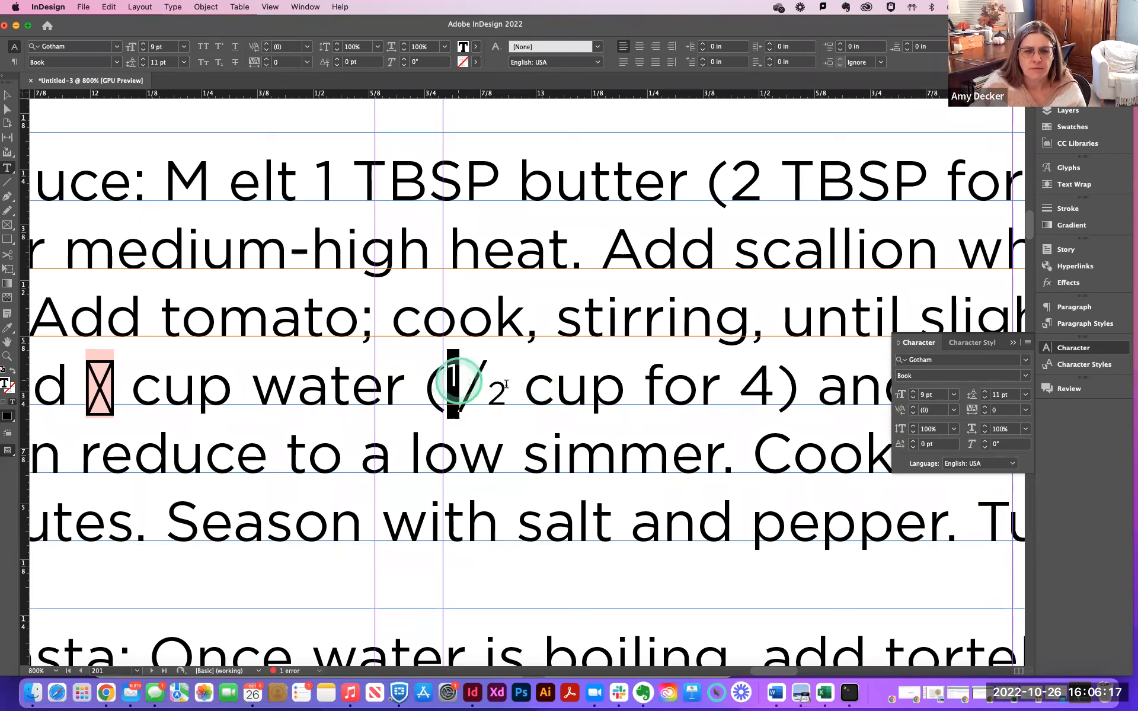
left_click(912, 442)
left_click(914, 448)
left_click(914, 448)
Format the slash between the 1 and the 2 of the fraction as superscript.
left_click(459, 393)
left_click_drag(458, 393, 489, 393)
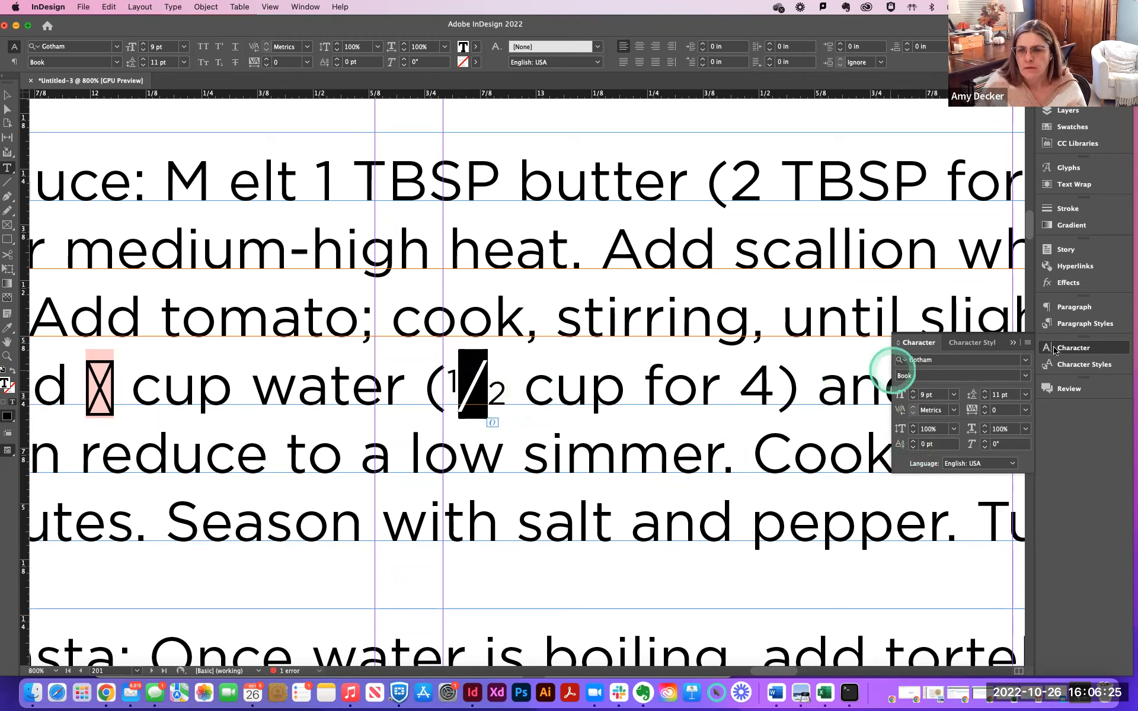
left_click(1029, 345)
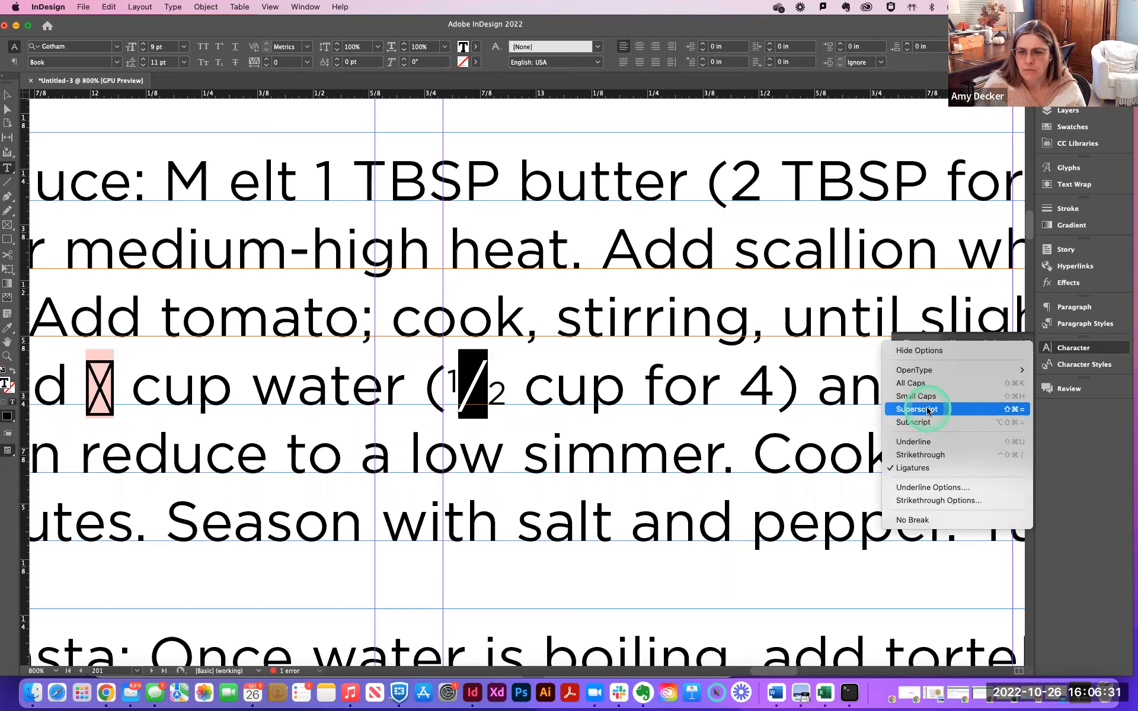
left_click(928, 410)
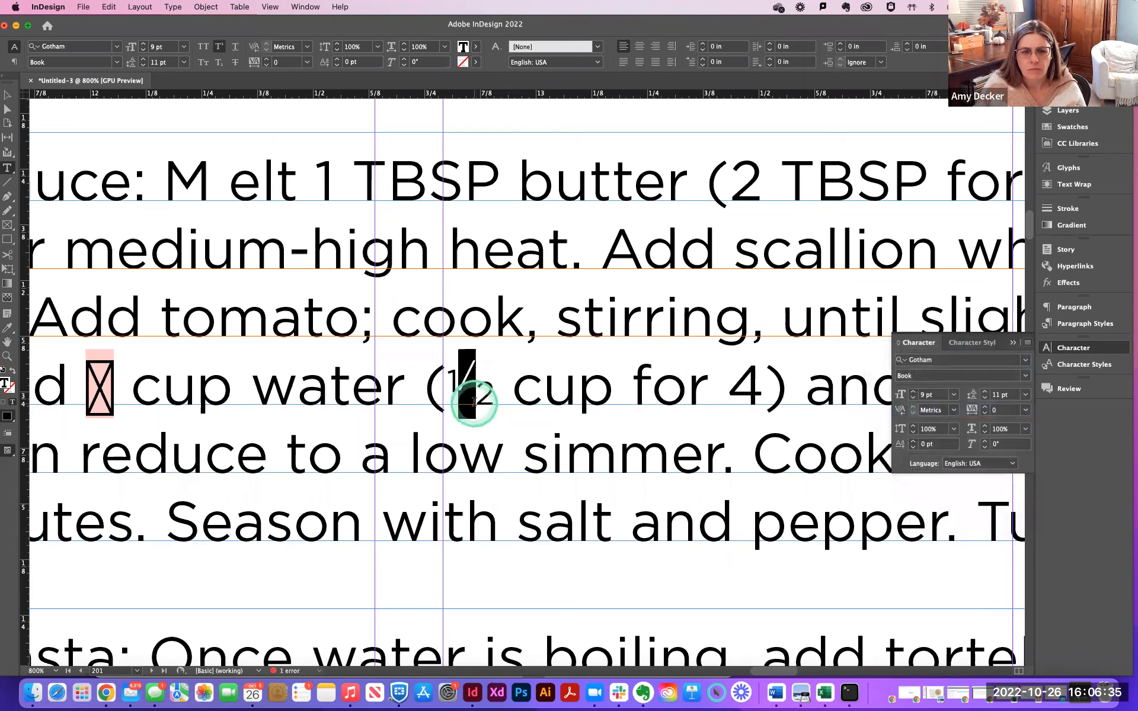
Undo the superscript formatting on the fraction's slash and try a 7 pt font size on it.
key("super+z")
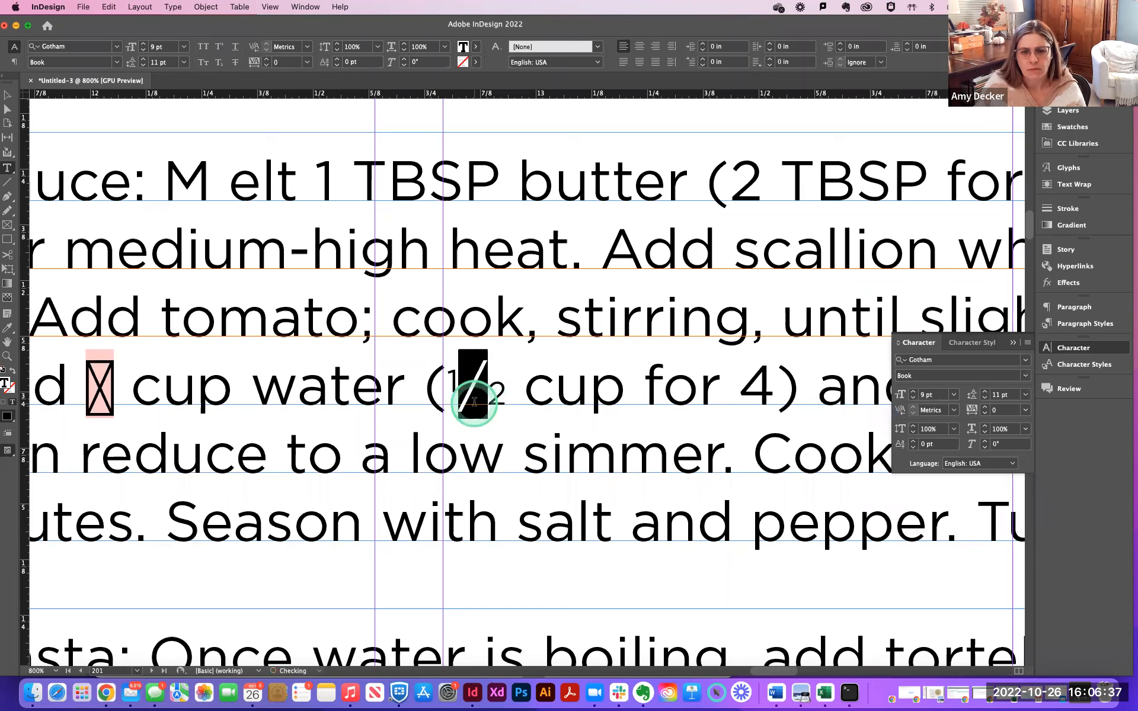
left_click(913, 400)
left_click(913, 400)
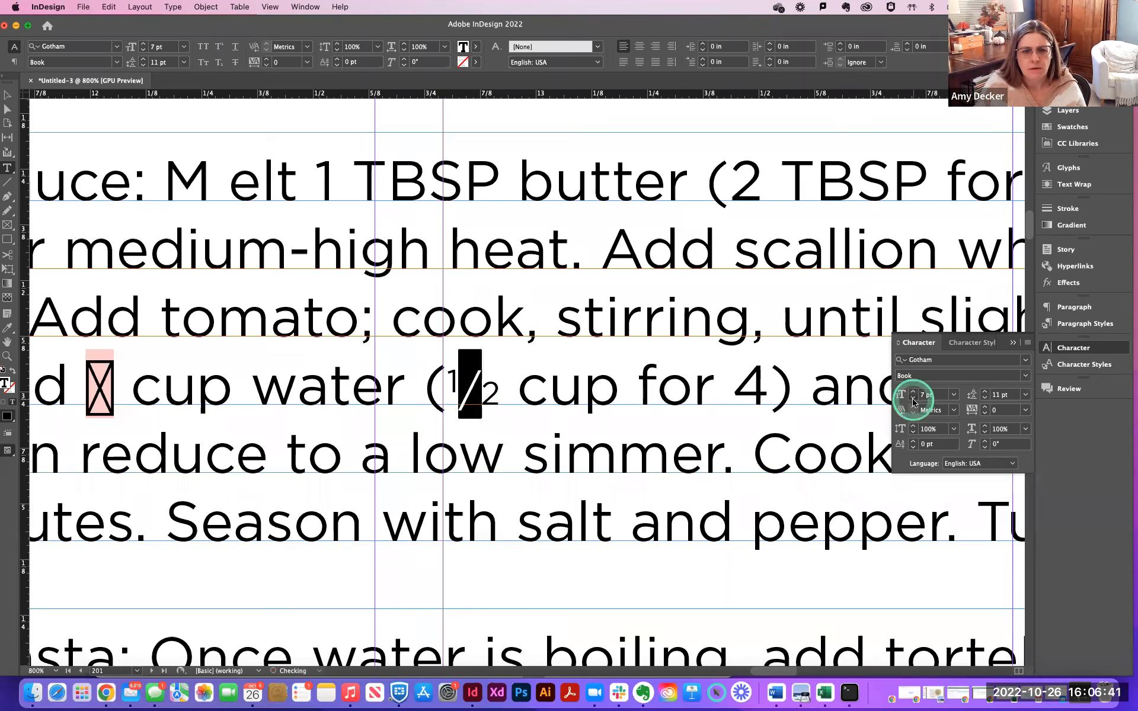
left_click(915, 395)
left_click(914, 395)
Replace the whole fraction before "cup for 4" with 1/2 in the numerator's superscript formatting.
left_click(451, 382)
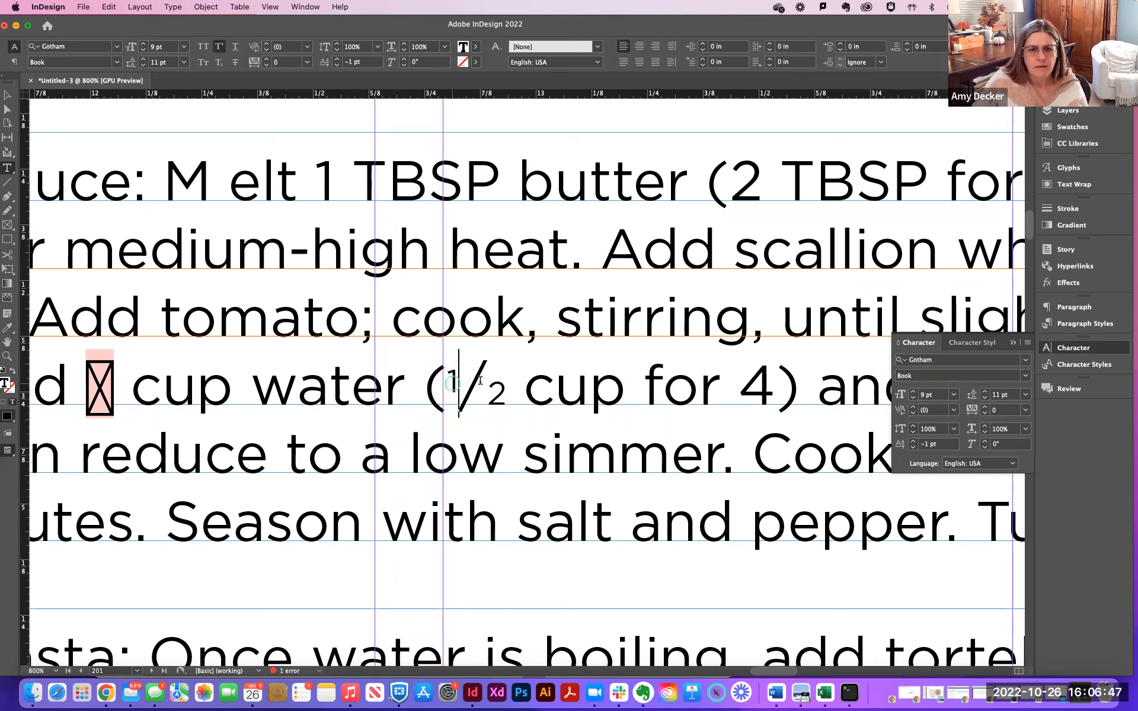
left_click_drag(452, 381, 502, 382)
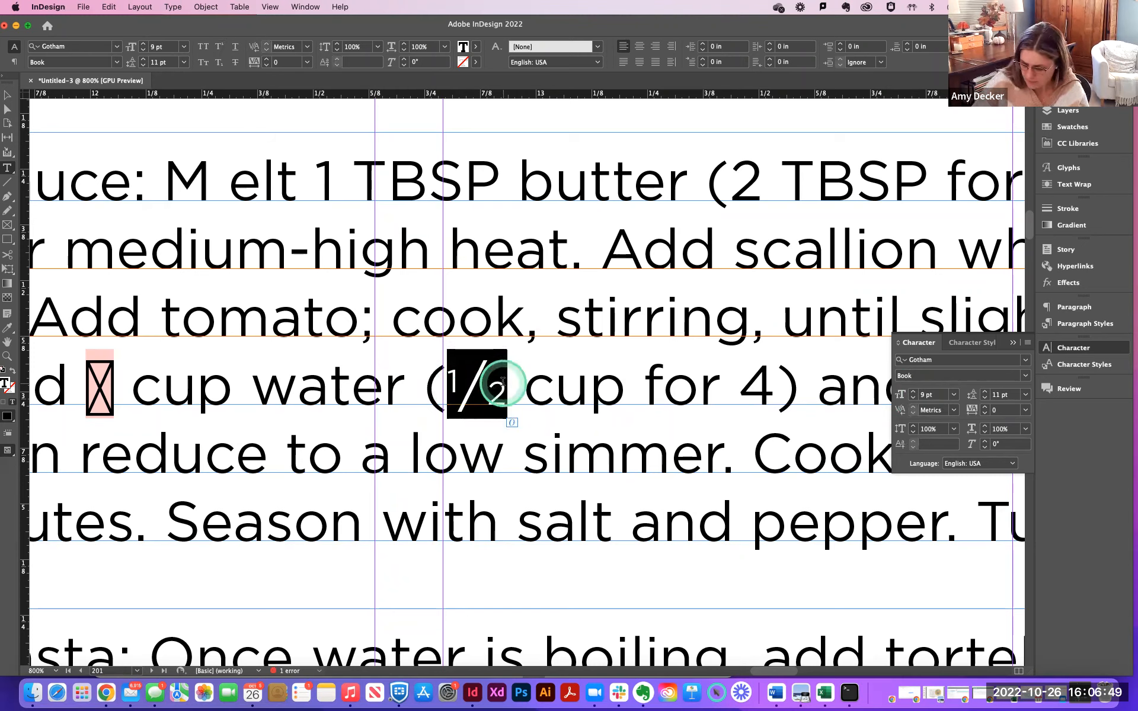
type("1/2")
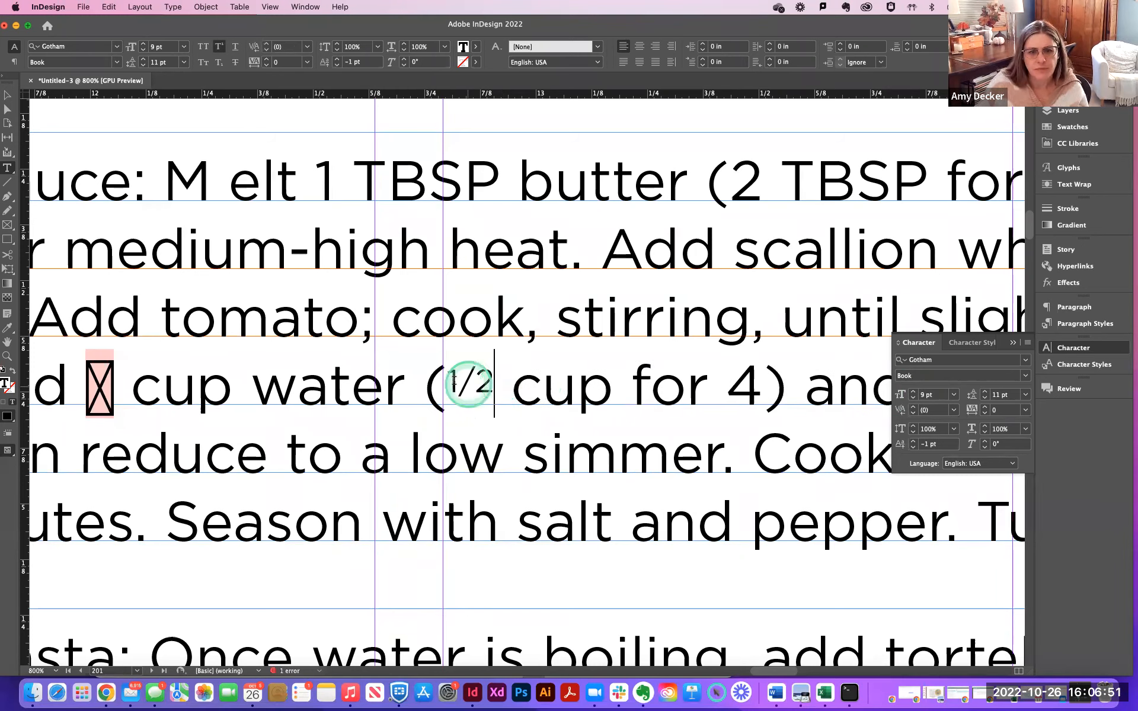
Try subscript formatting on the whole 1/2 fraction and switch it back to superscript.
left_click_drag(453, 382, 495, 384)
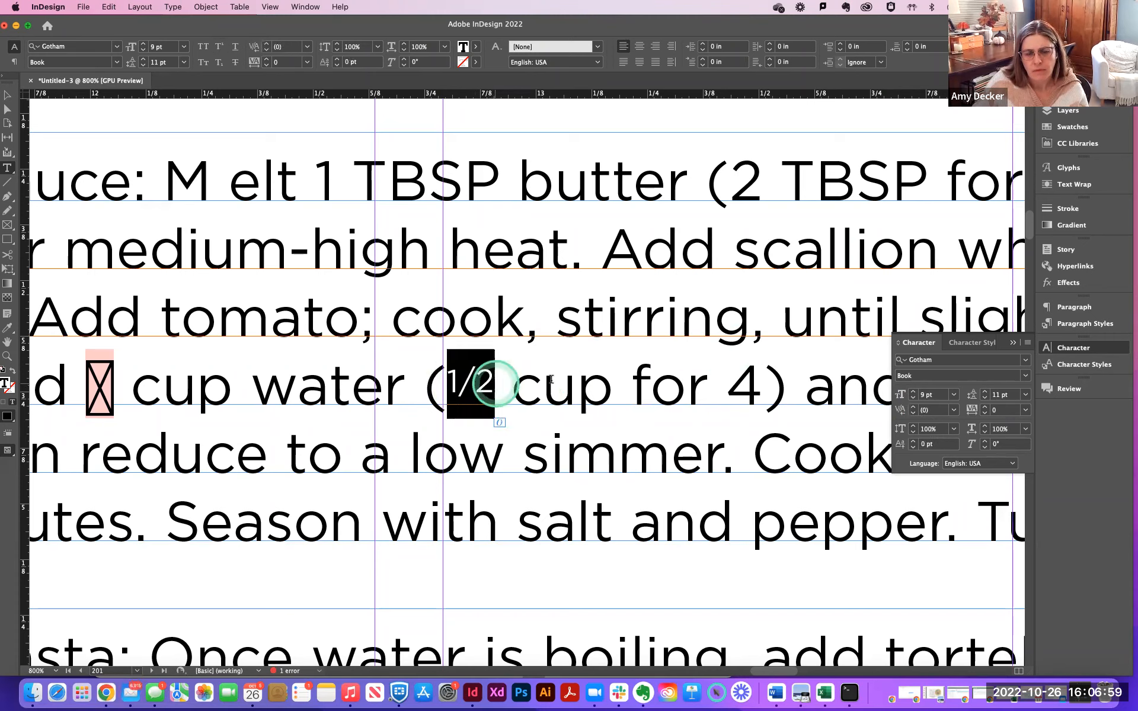
left_click(1027, 342)
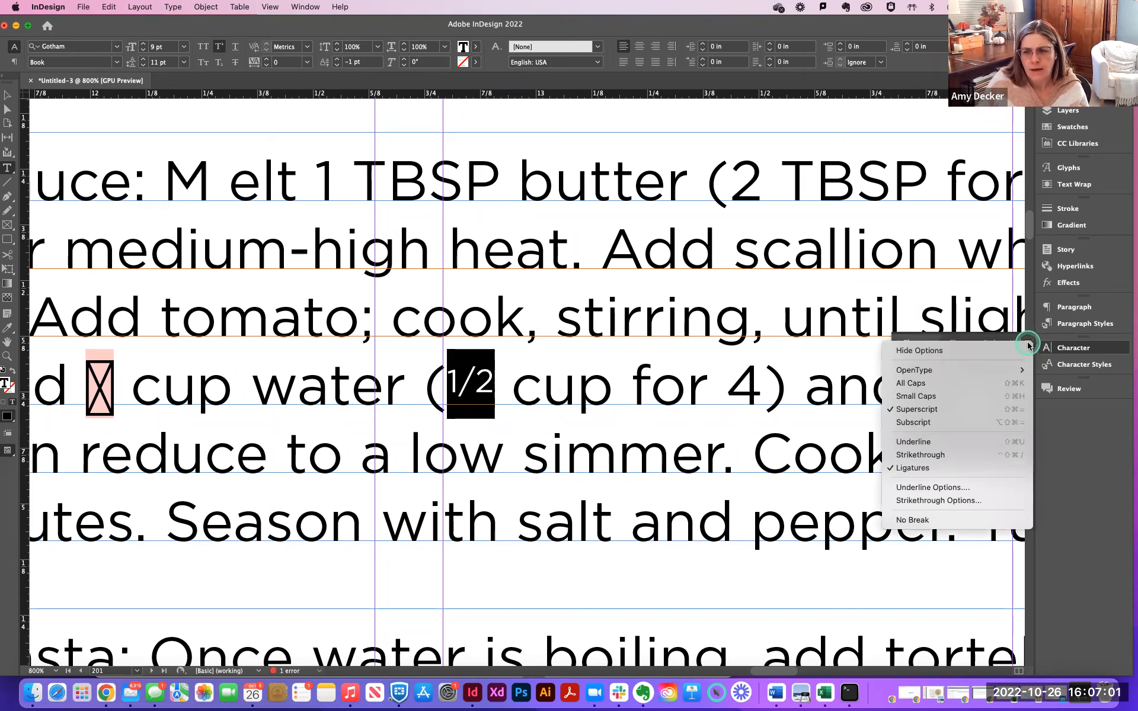
left_click(922, 423)
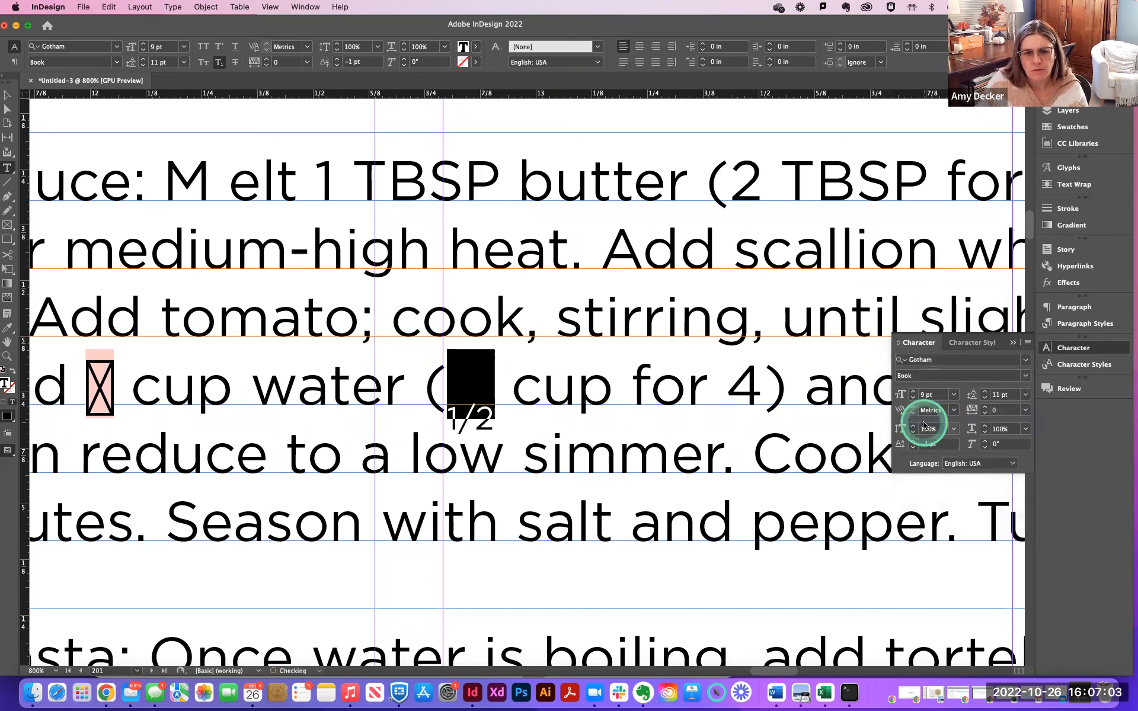
left_click(1027, 342)
left_click(952, 408)
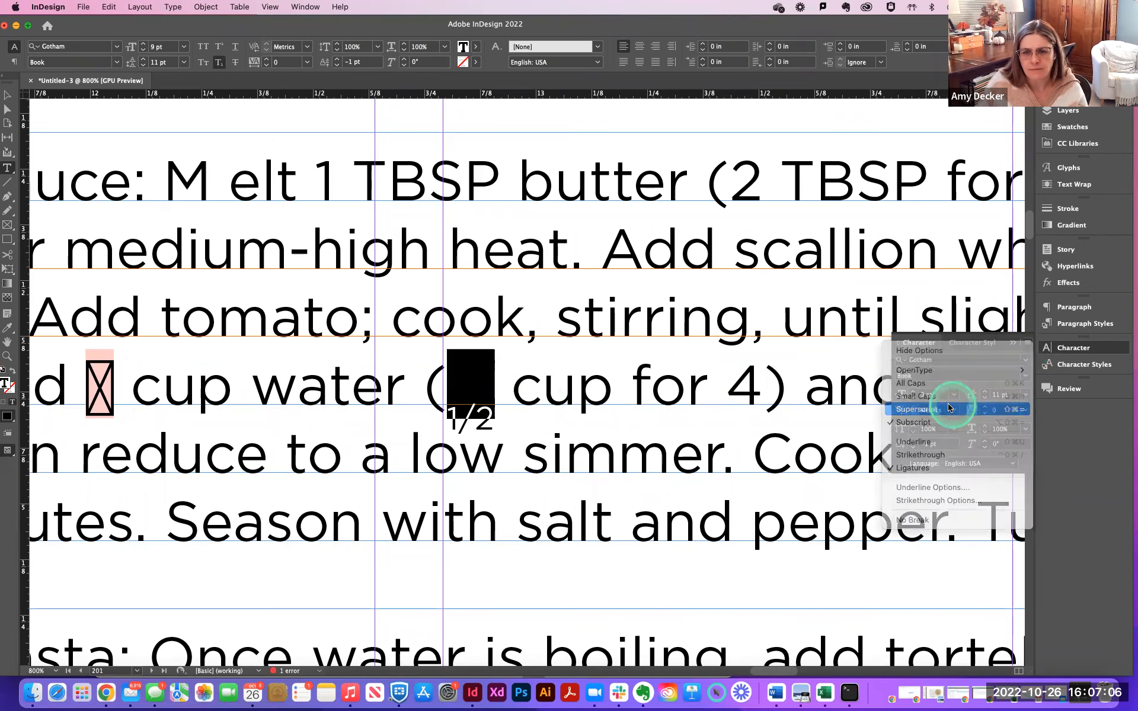
Format only the fraction's denominator 2 as subscript and set its baseline shift to 3 pt.
left_click(459, 385)
left_click(450, 383)
left_click(472, 383)
double_click(477, 385)
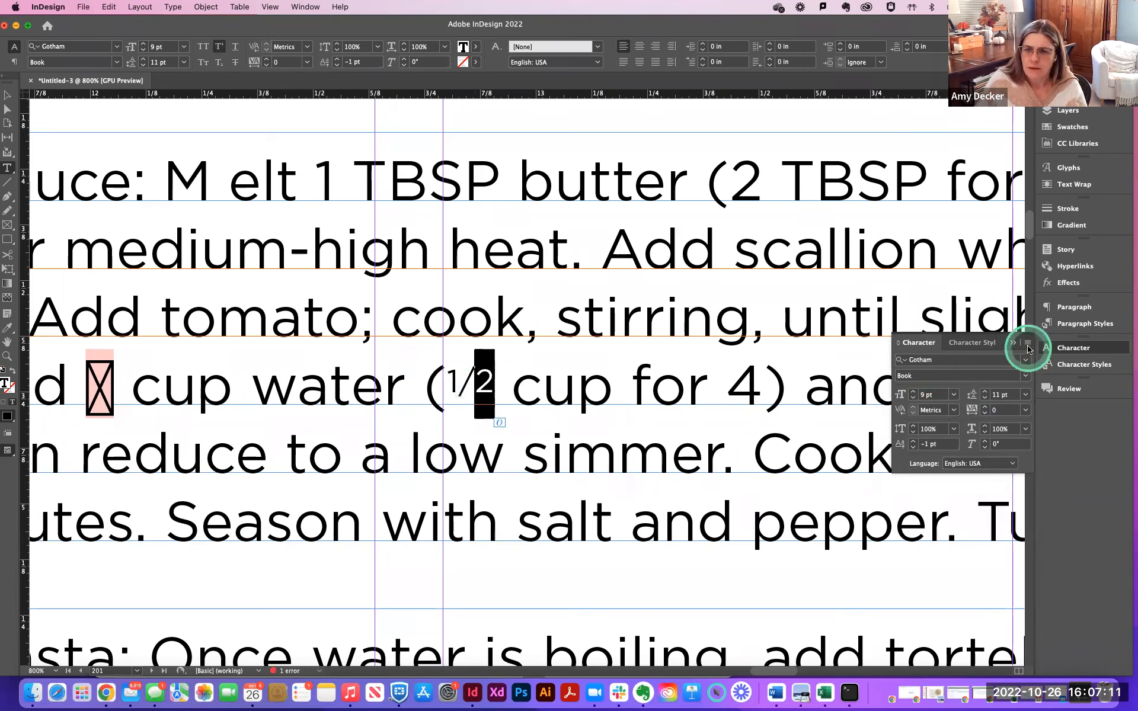
left_click(1029, 344)
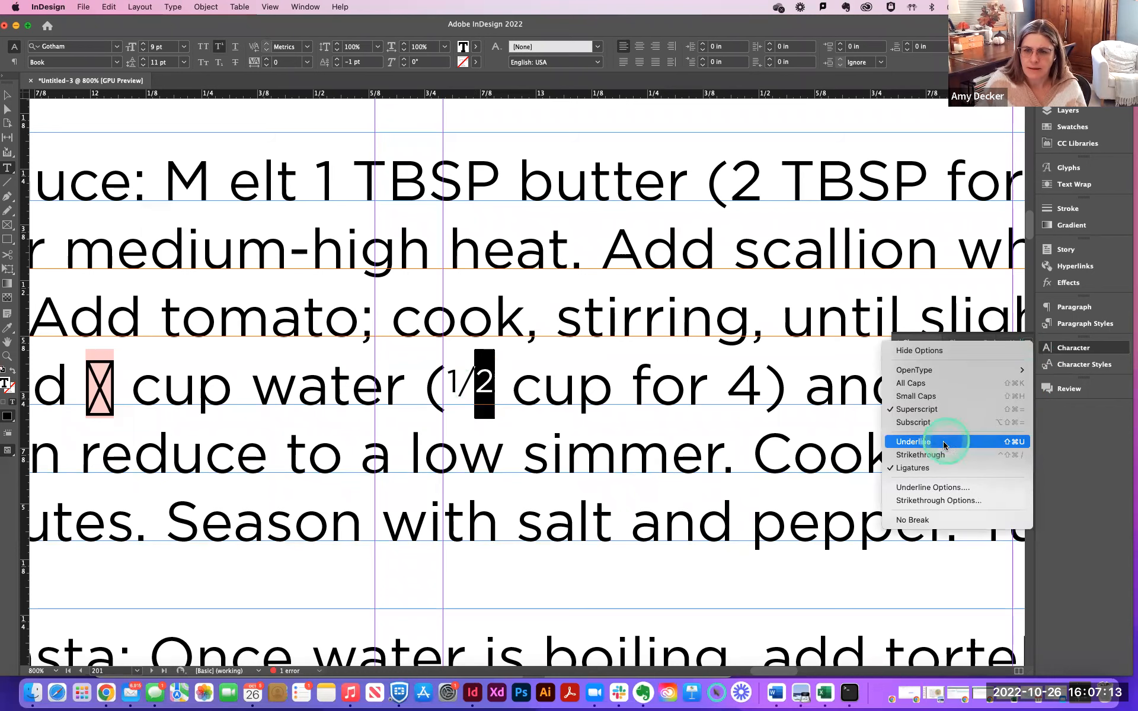
left_click(926, 423)
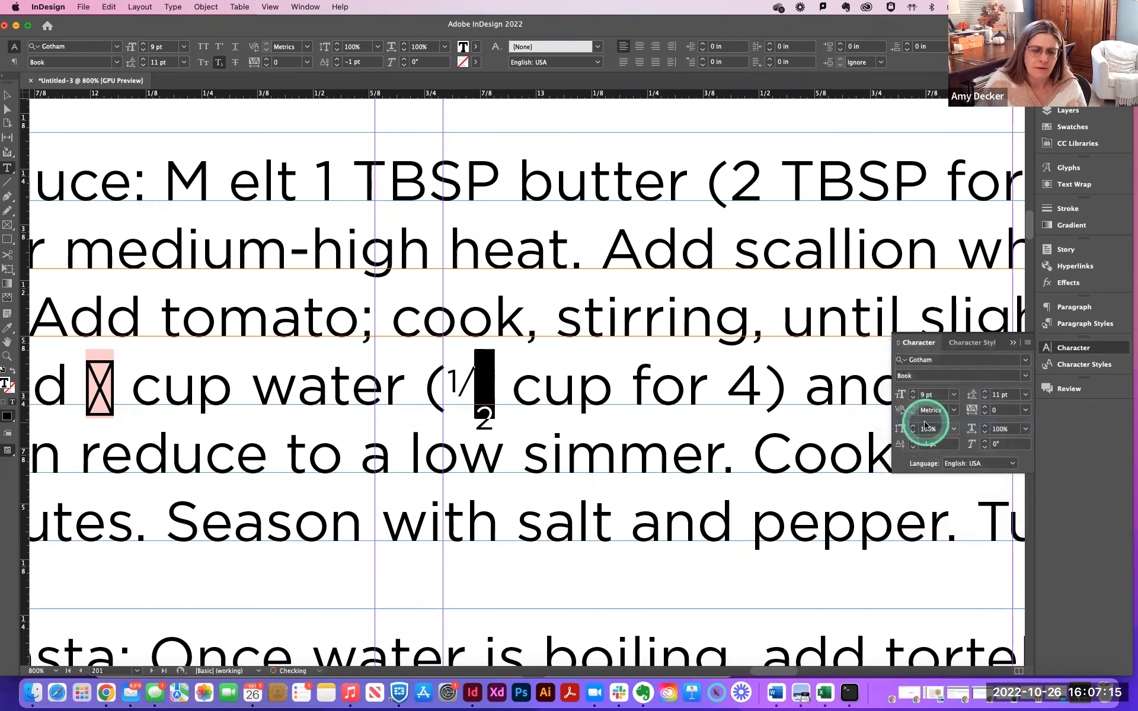
left_click(914, 407)
left_click(913, 441)
left_click(913, 441)
left_click(913, 441)
left_click(913, 442)
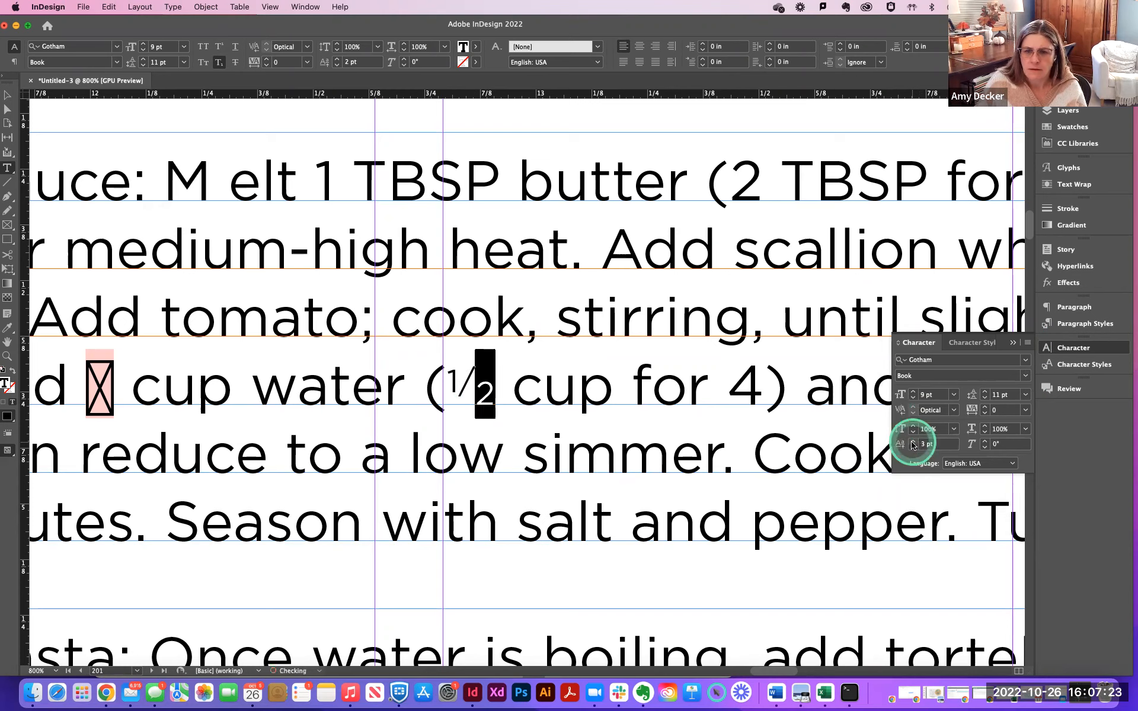
left_click(506, 389)
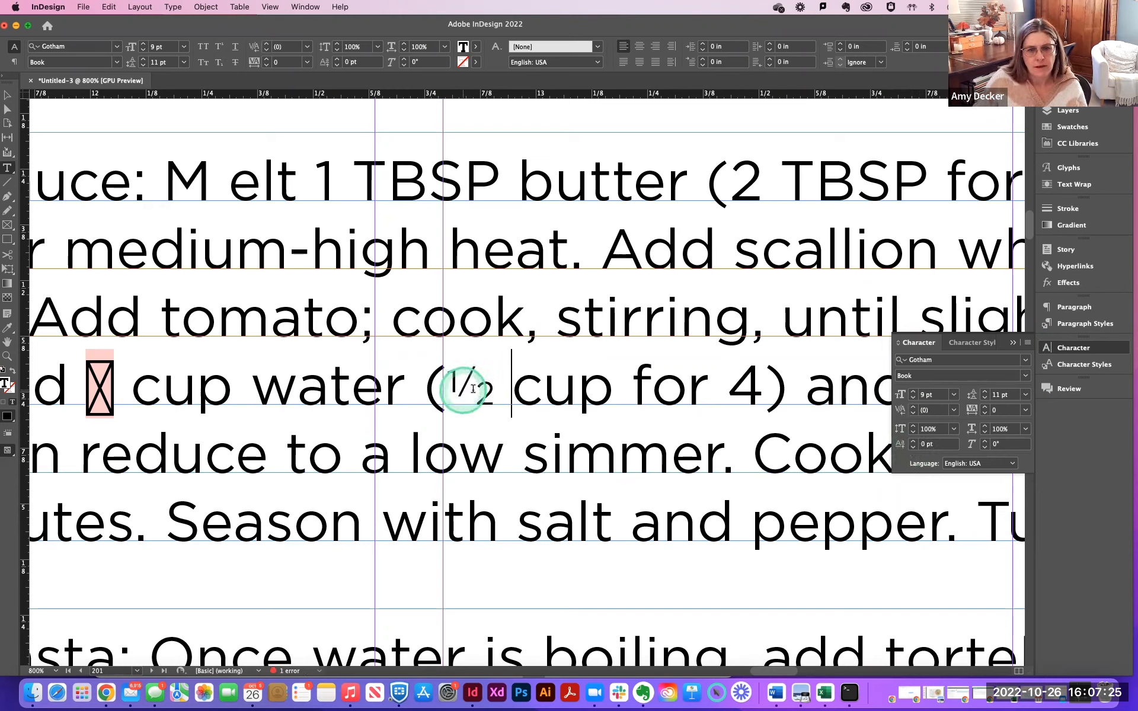
Apply Small Caps to the fraction's slash and turn off its superscript formatting.
left_click_drag(460, 387, 473, 389)
left_click(1025, 343)
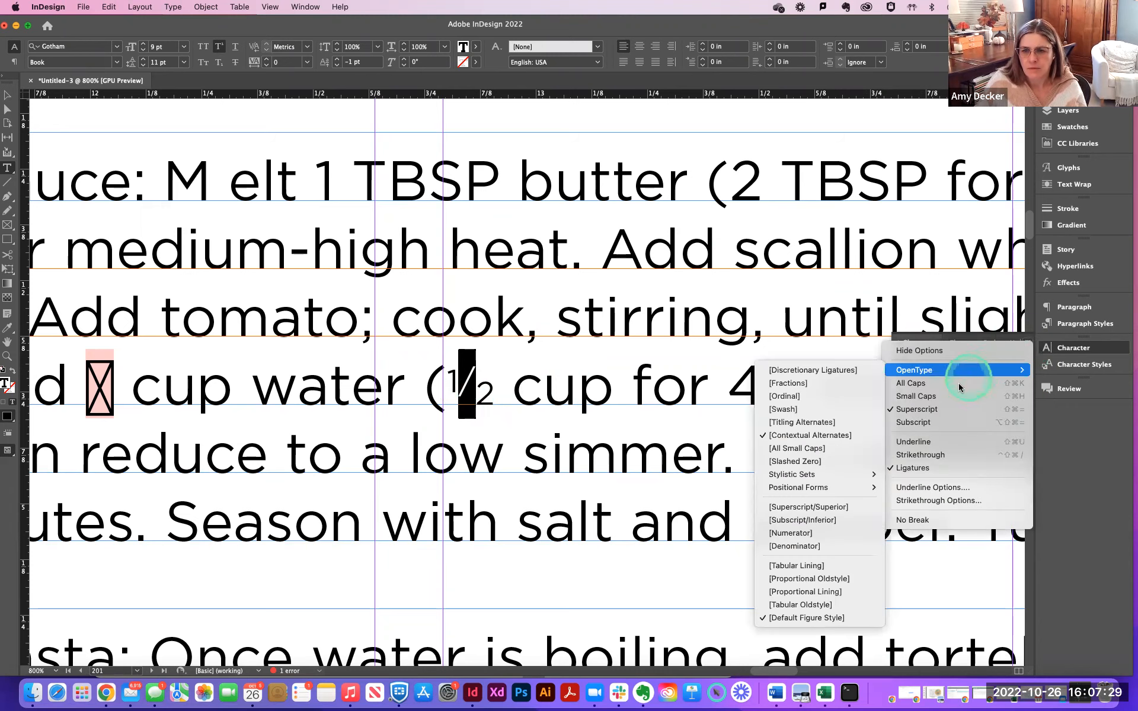
left_click(953, 394)
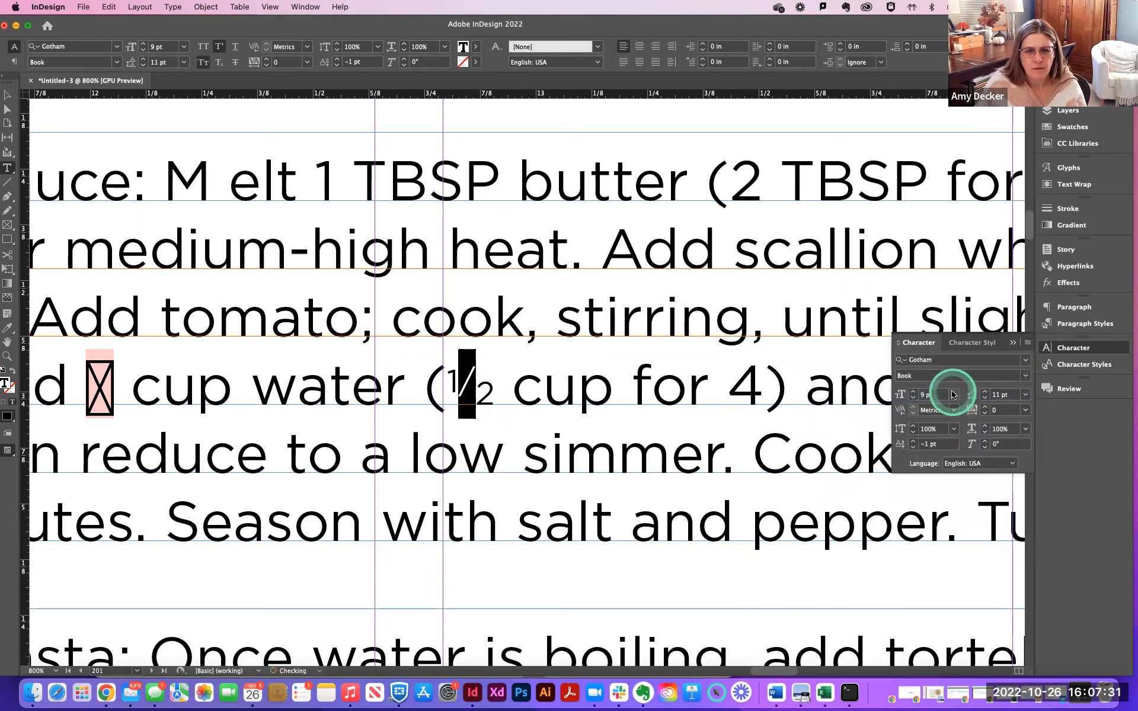
left_click(1027, 343)
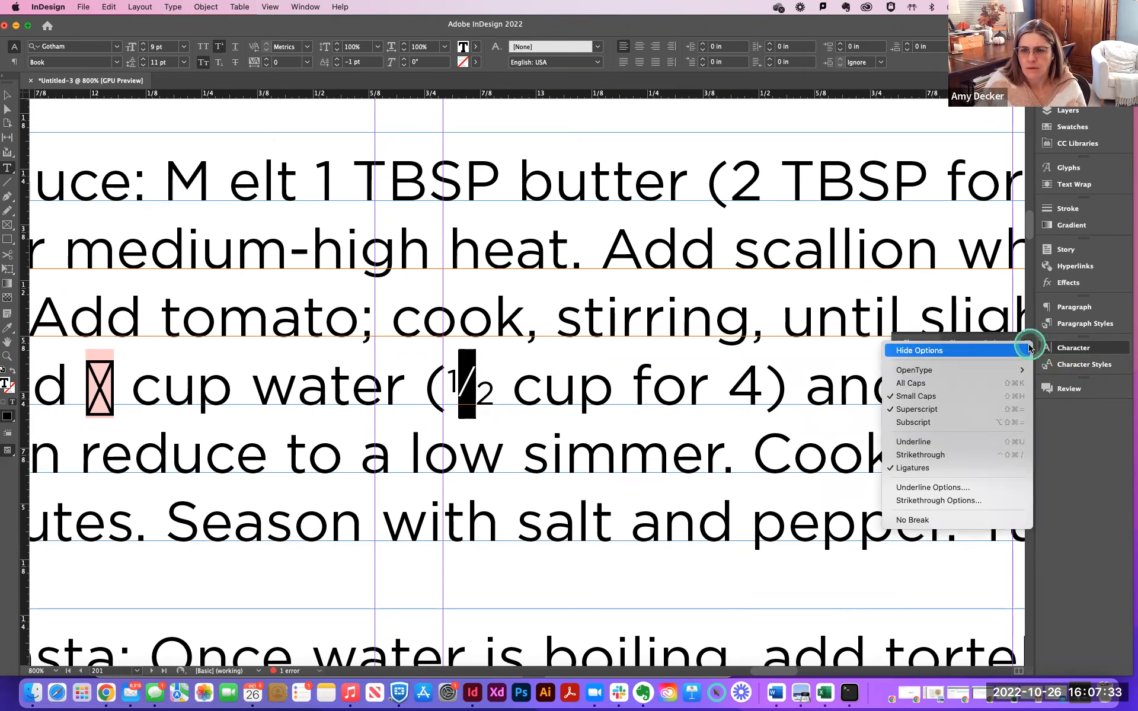
left_click(954, 409)
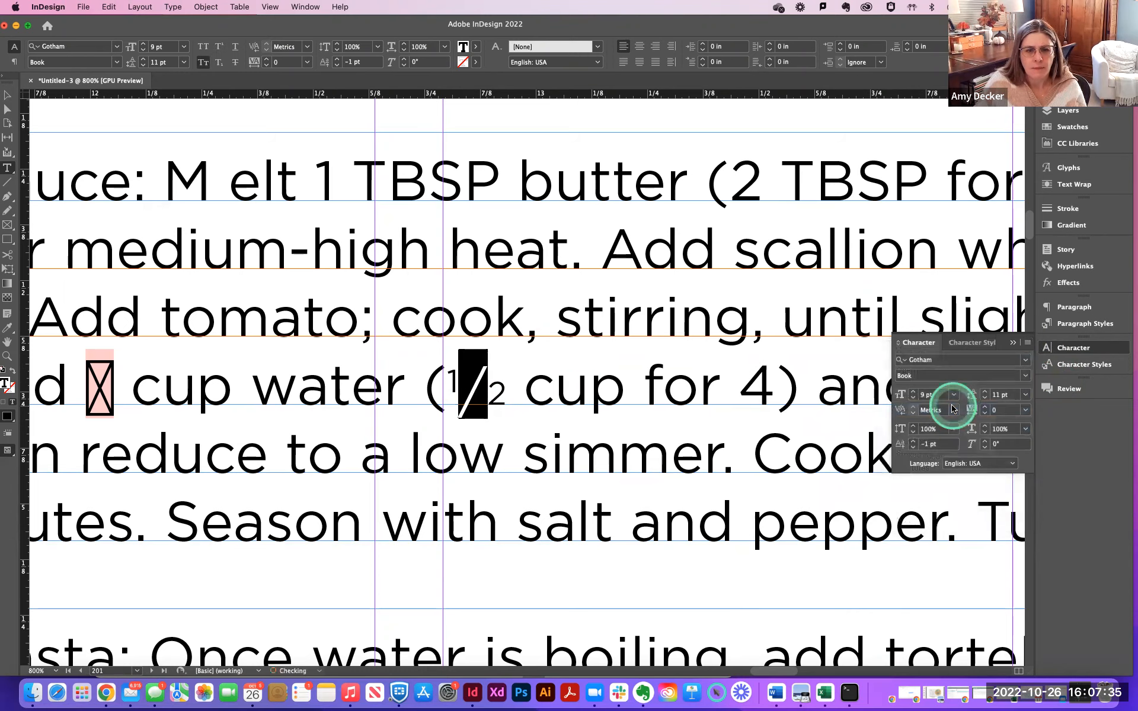
left_click(431, 416)
left_click(417, 426)
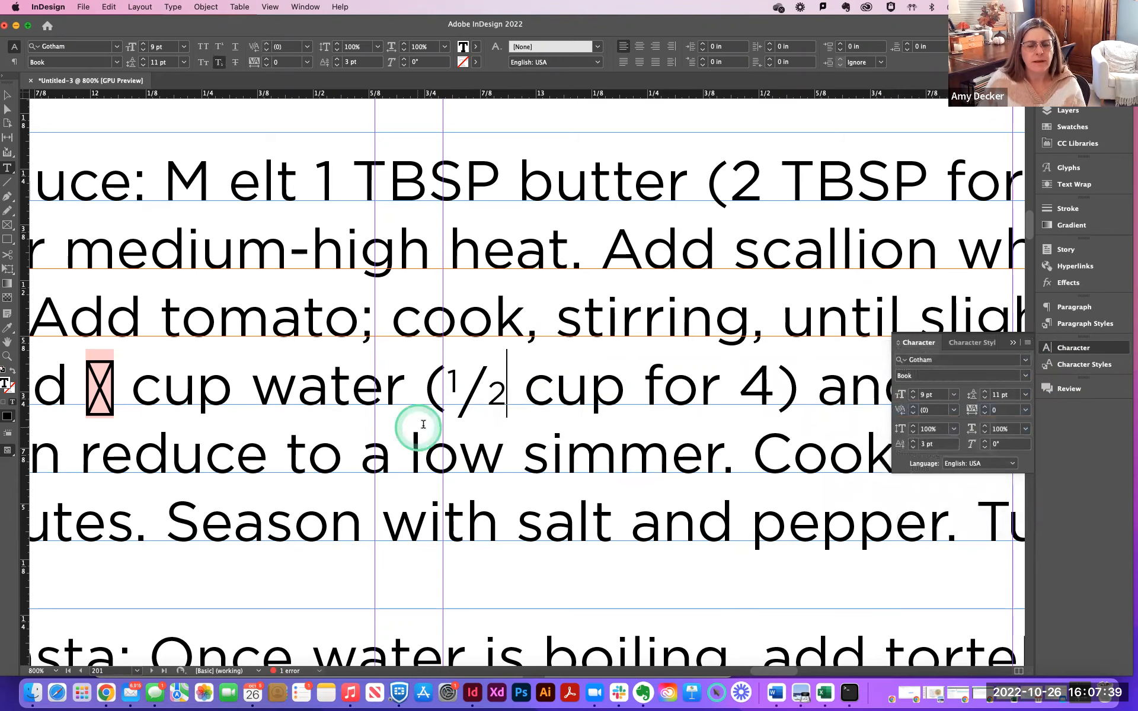
Move the layout window aside to view the fractions in the Word recipe behind it, and bring it back.
left_click_drag(929, 35, 905, 510)
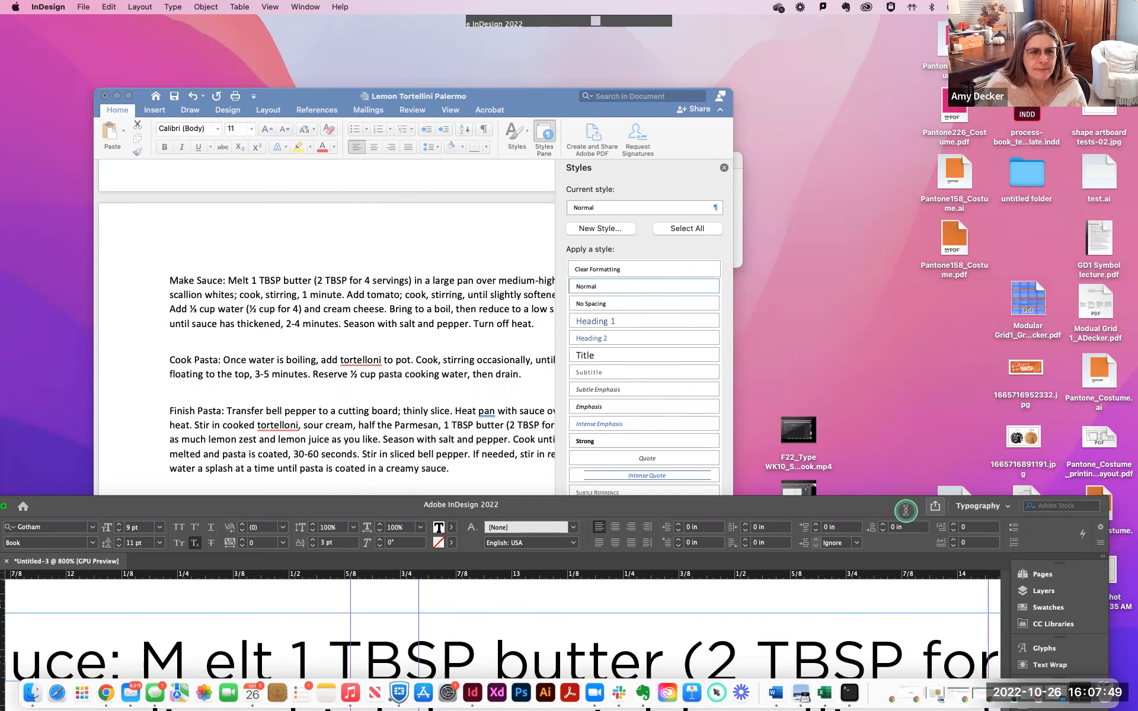
left_click_drag(906, 510, 922, 367)
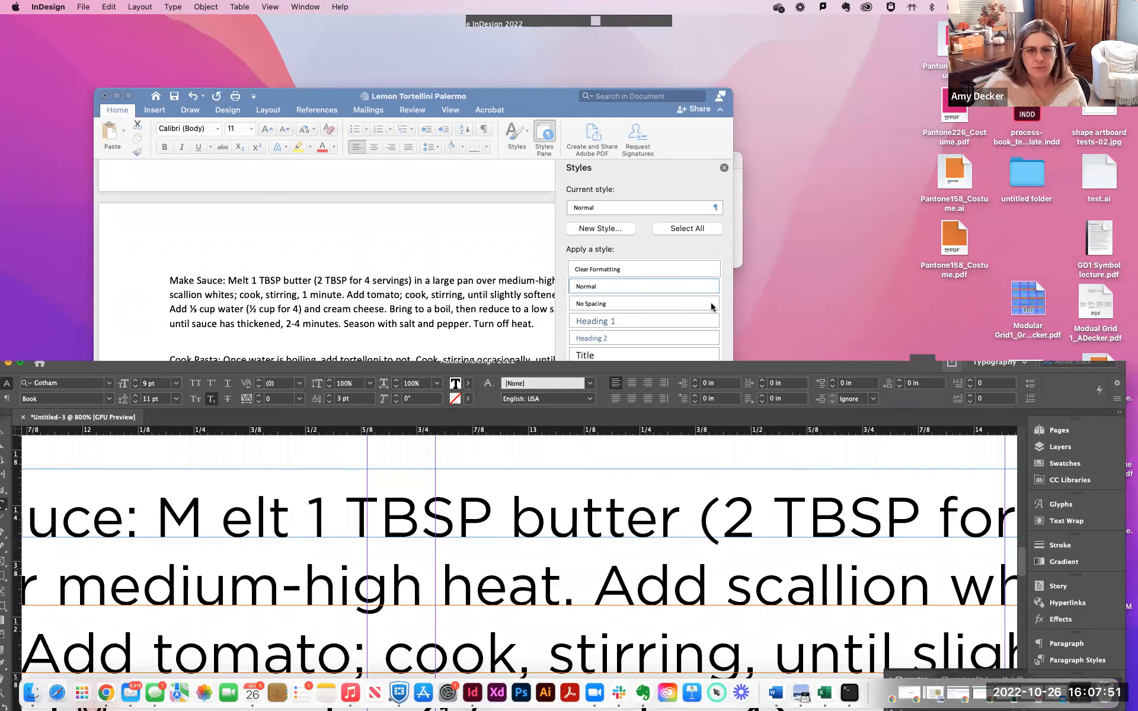
left_click_drag(847, 109, 847, 28)
Turn on the OpenType Fractions feature for the slash between the 1 and the 2.
left_click_drag(444, 389, 431, 388)
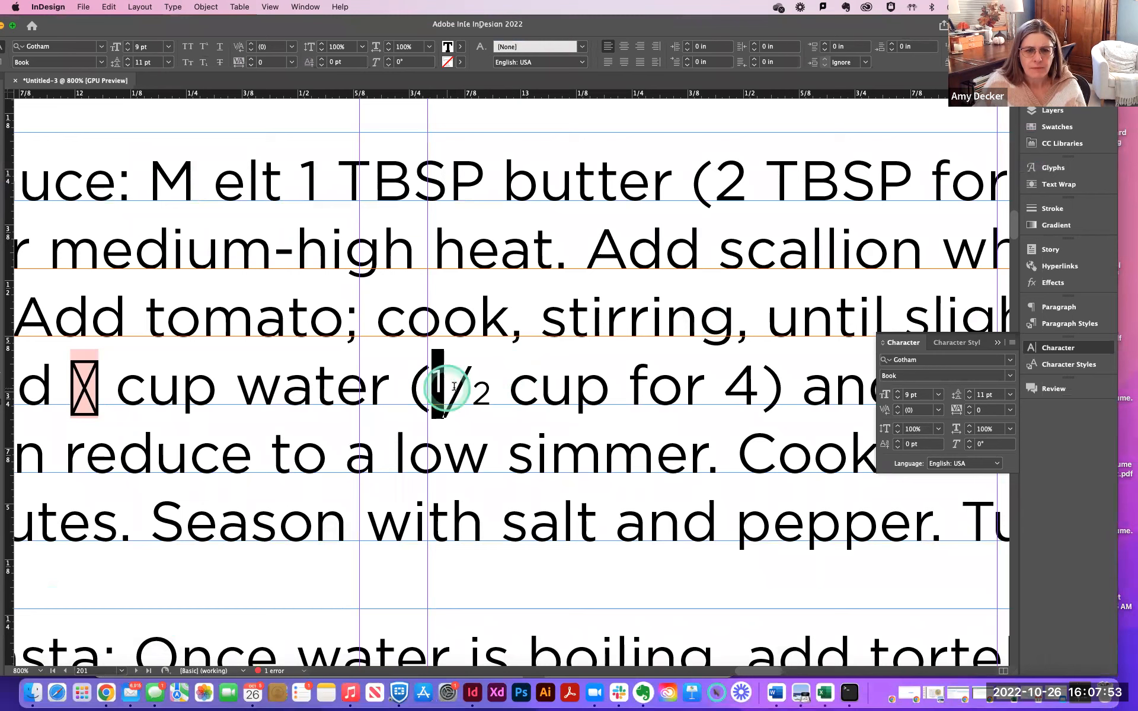
left_click_drag(444, 403, 473, 407)
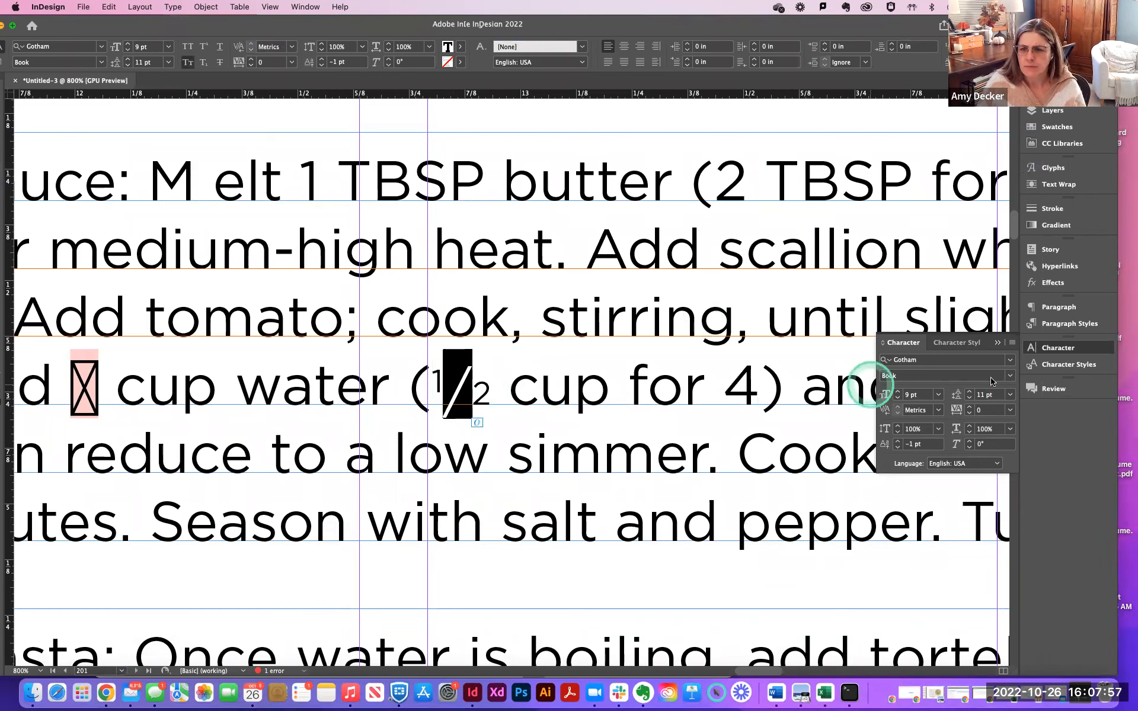
left_click(1012, 343)
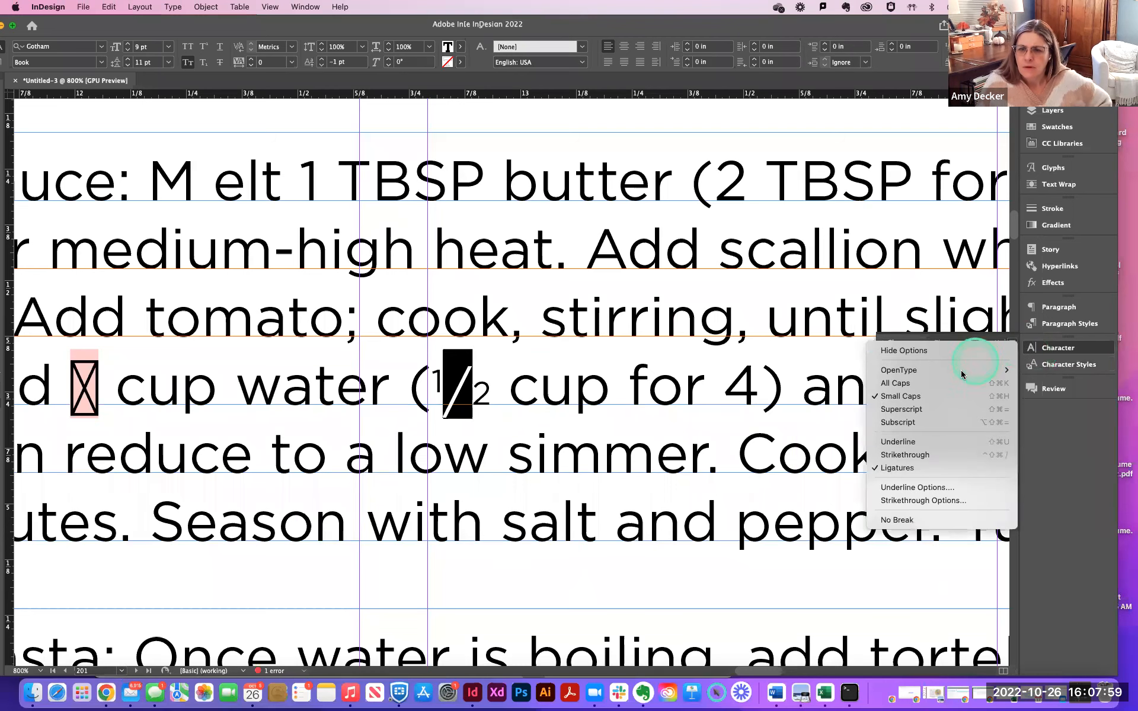
mouse_move(962, 373)
left_click(773, 383)
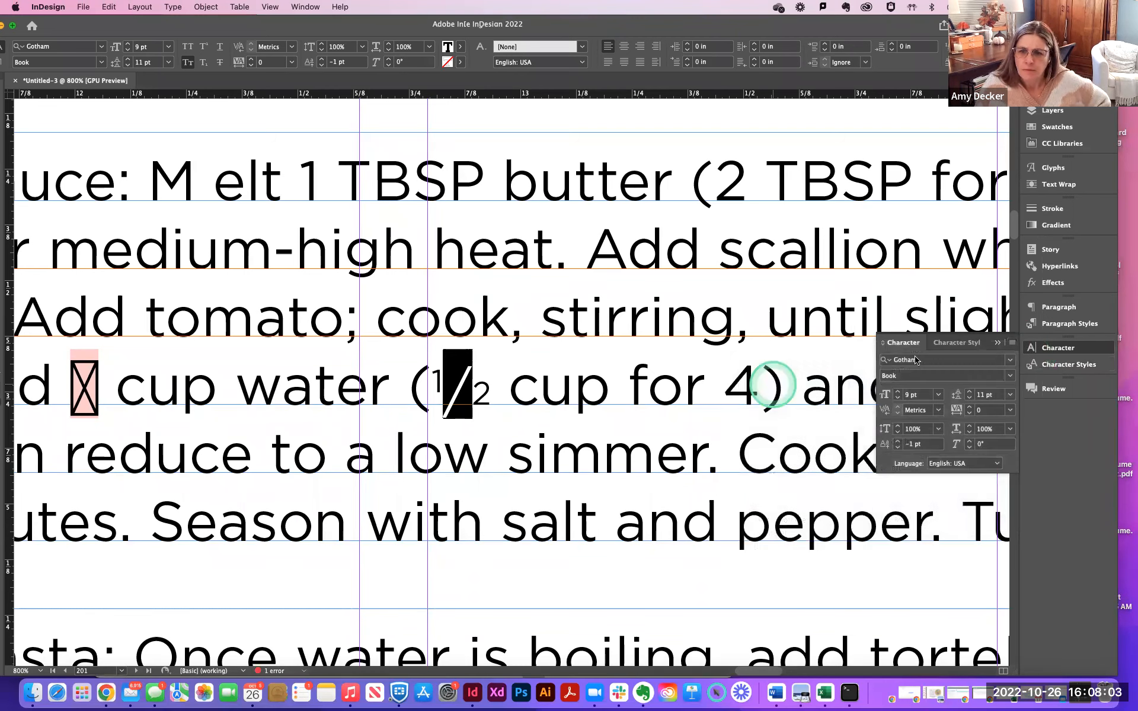
Examine the character formatting options set on the slash, including its OpenType features.
left_click(1012, 344)
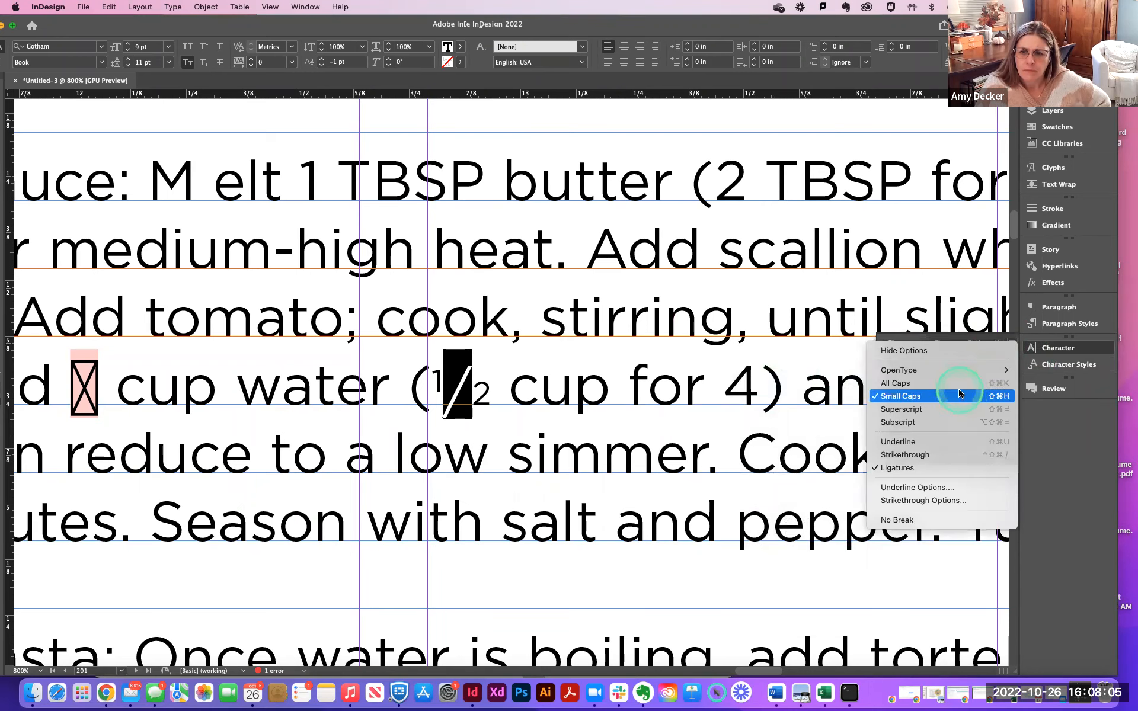
left_click(972, 337)
left_click(1011, 345)
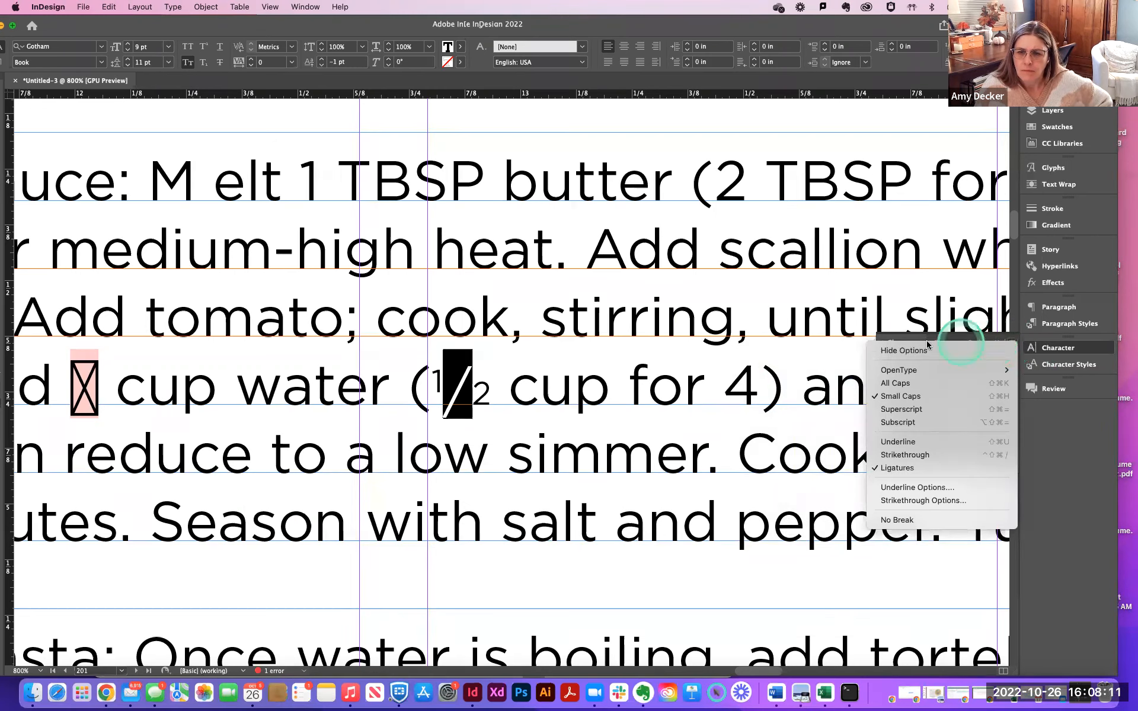
left_click(971, 339)
left_click(1014, 343)
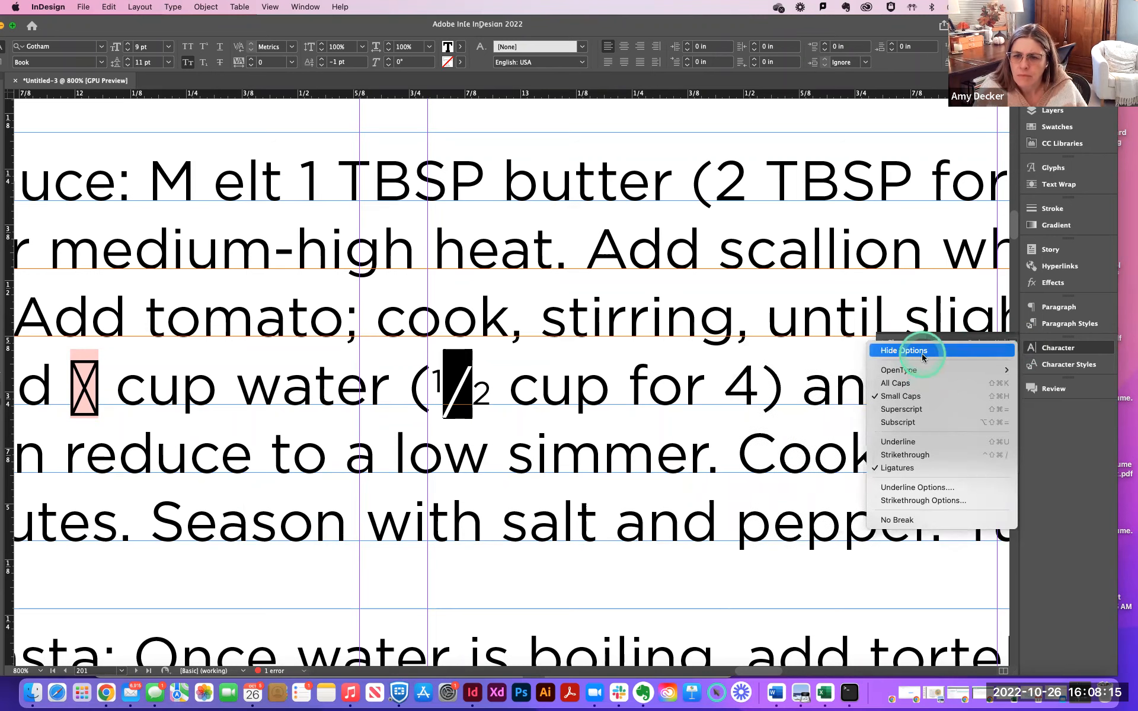
left_click(957, 343)
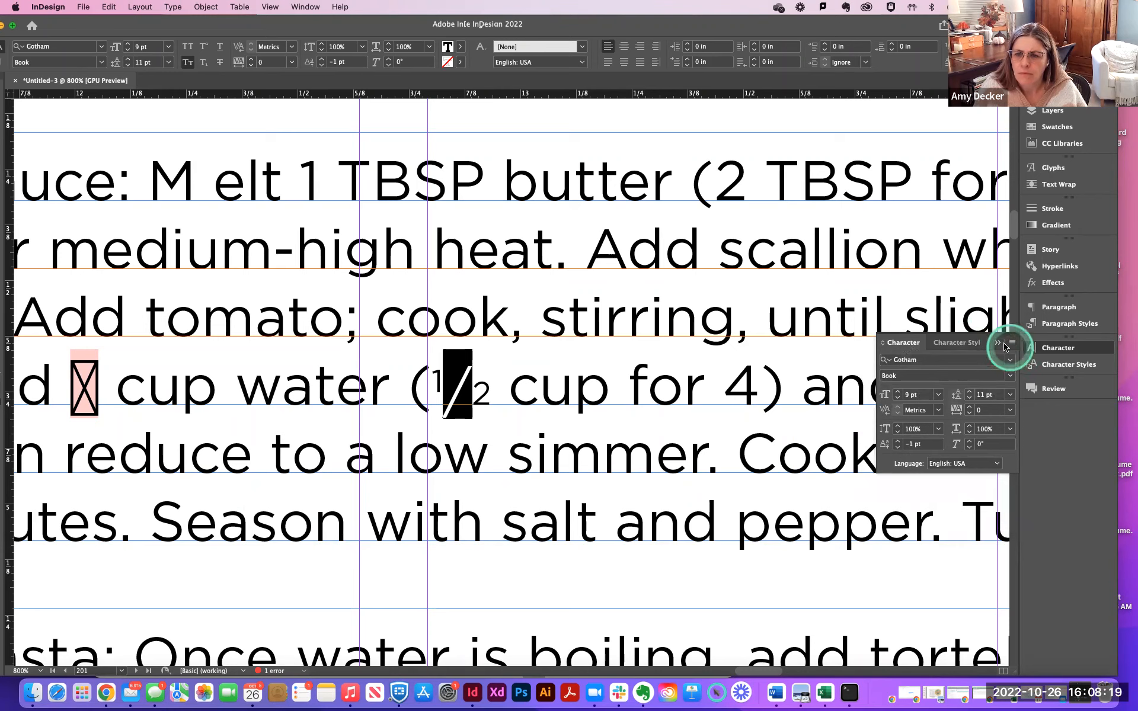
left_click(996, 342)
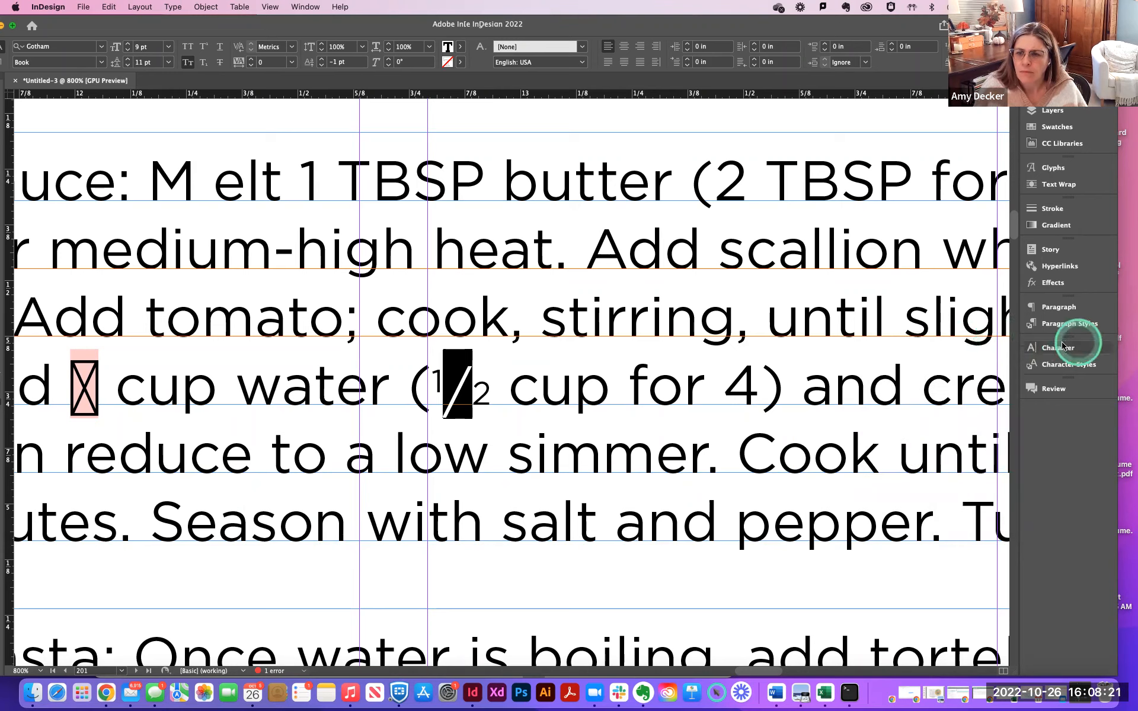
left_click(1061, 347)
left_click(1014, 343)
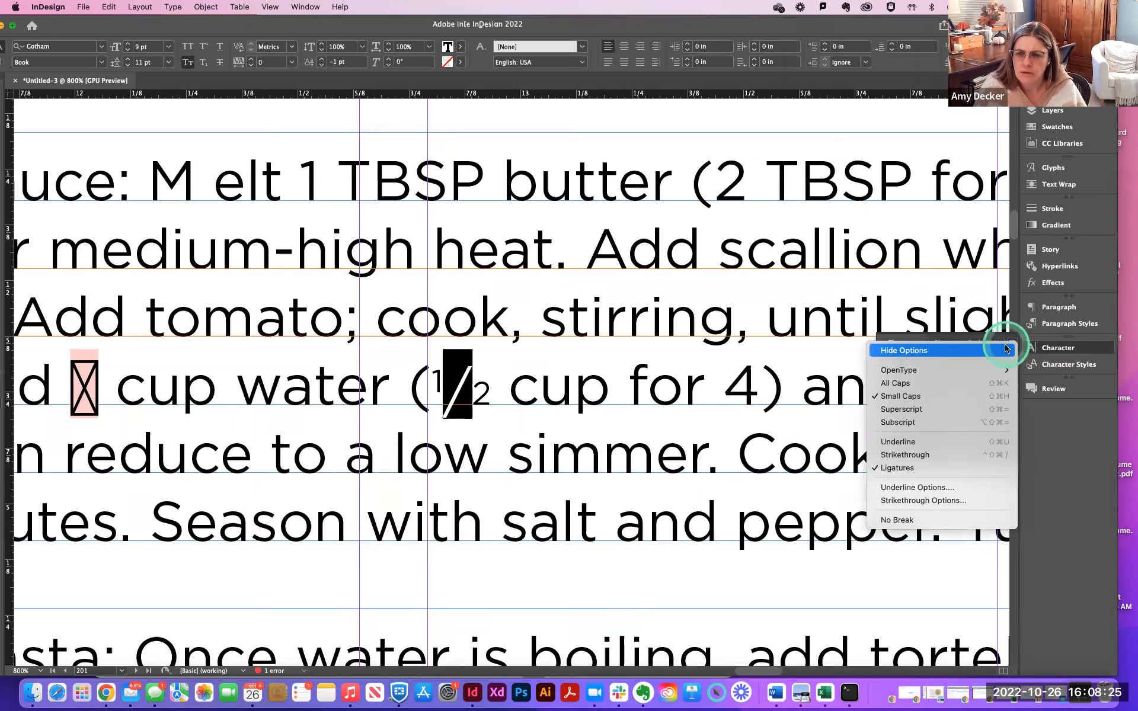
mouse_move(993, 371)
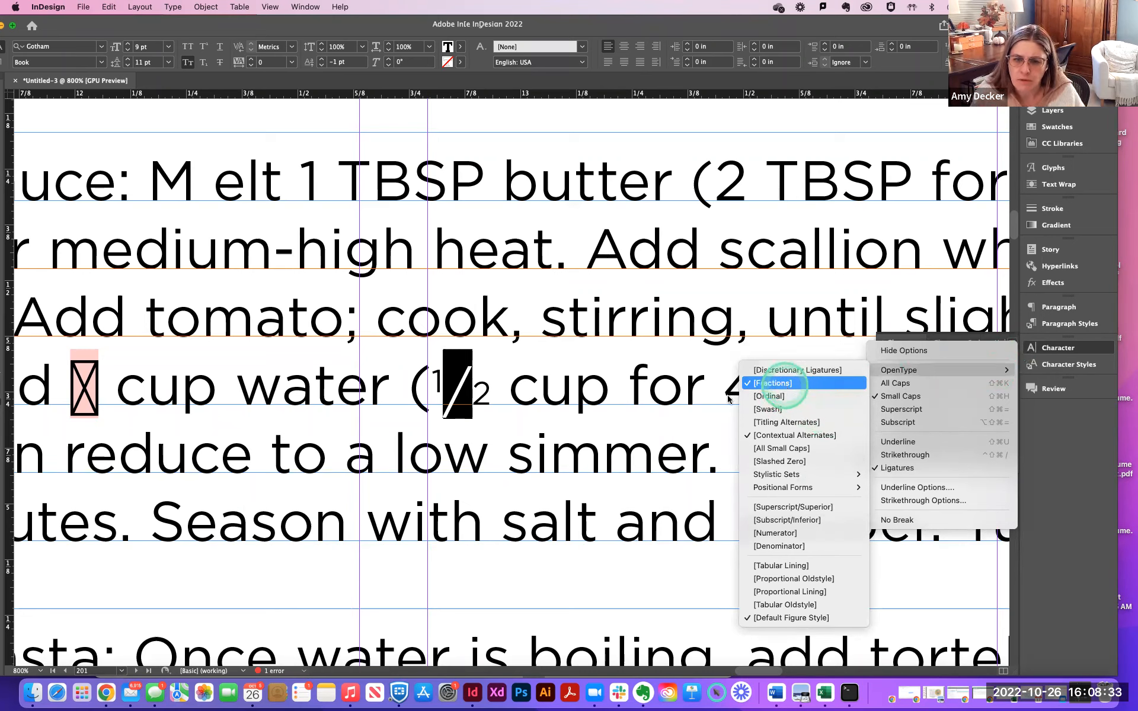
Apply the OpenType Fractions feature to the entire 1/2 before "cup for 4".
left_click(435, 386)
left_click_drag(431, 385, 504, 388)
left_click(1013, 344)
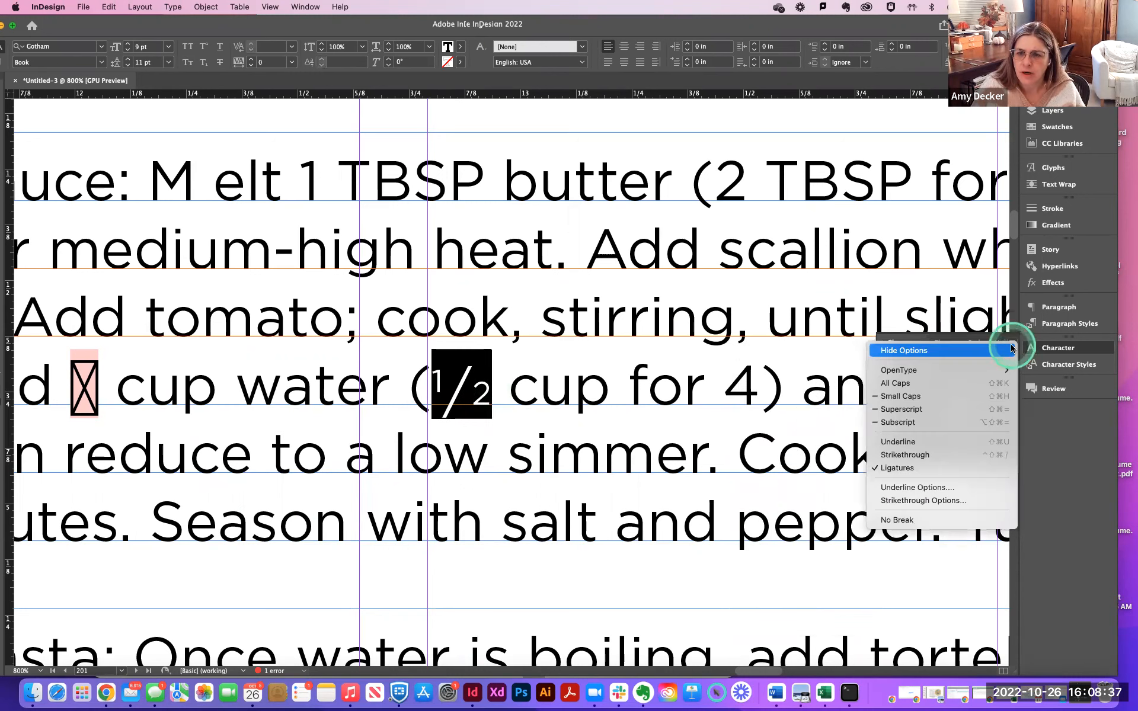
mouse_move(989, 370)
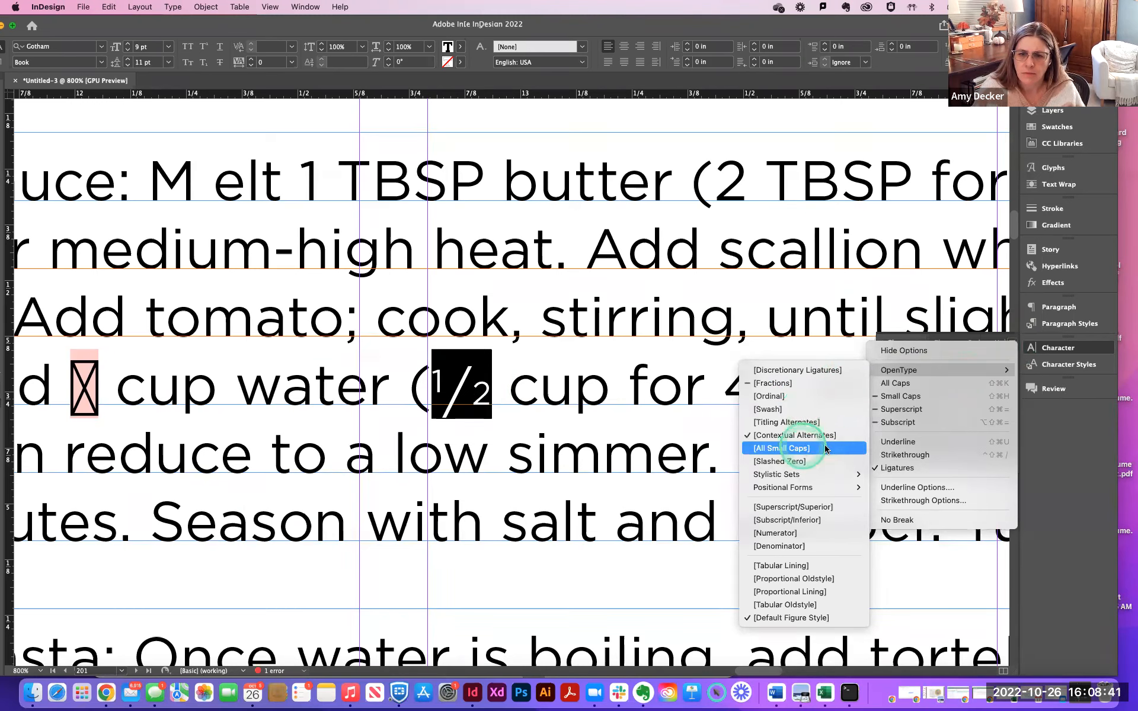
left_click(773, 384)
left_click(479, 397)
left_click(495, 397)
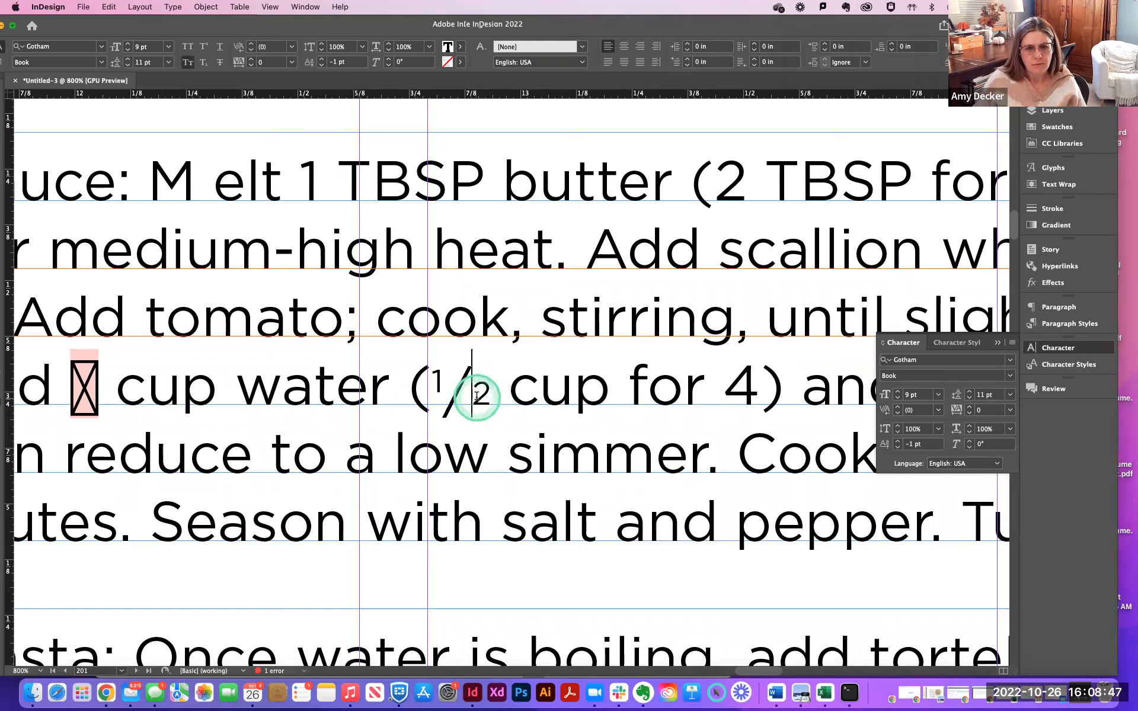
Set the baseline shift of the slash in the 1/2 before "cup for 4" to 0 pt.
left_click_drag(476, 398, 451, 398)
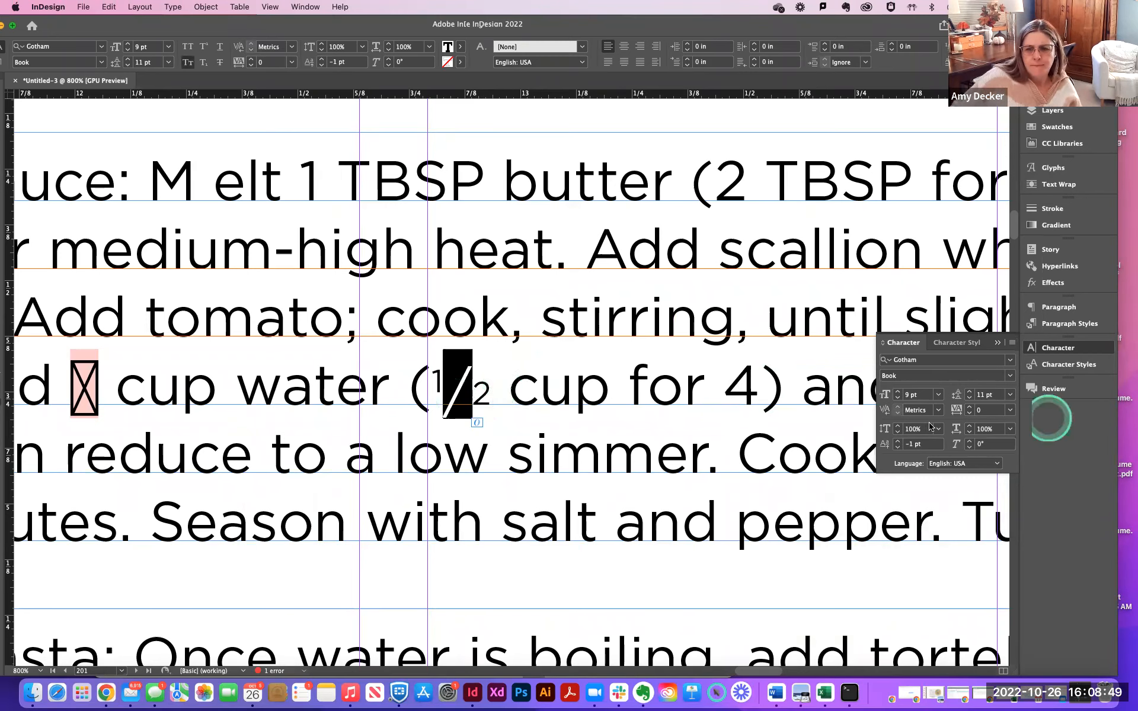
left_click(898, 449)
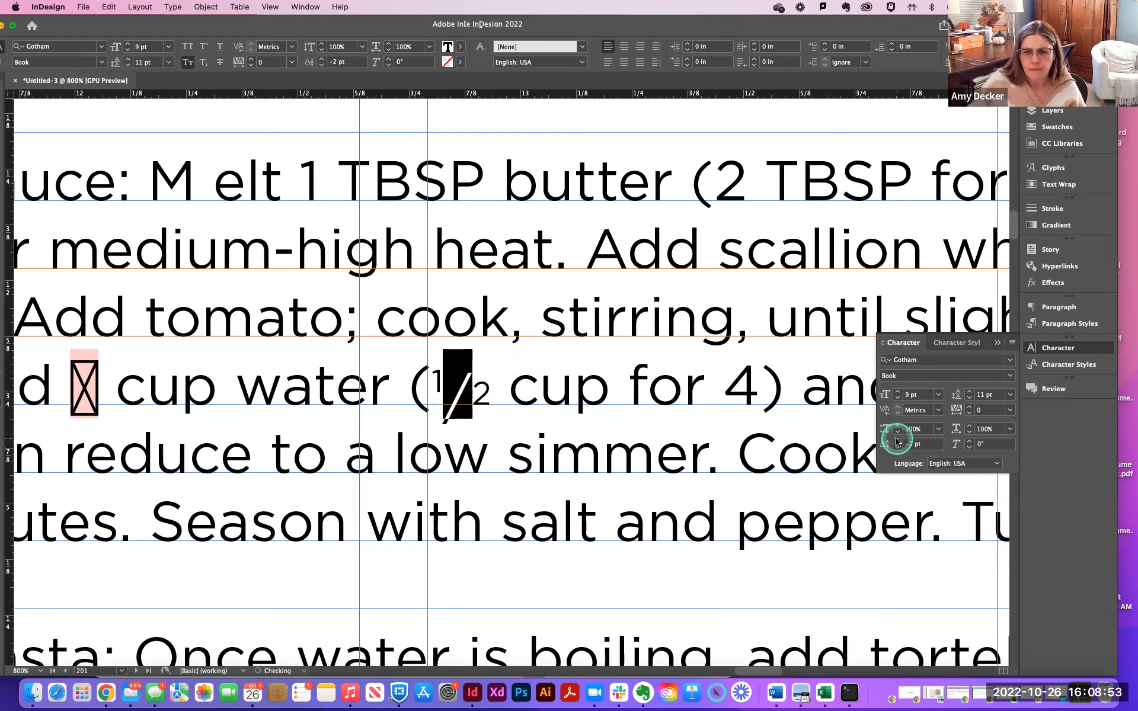
left_click(899, 441)
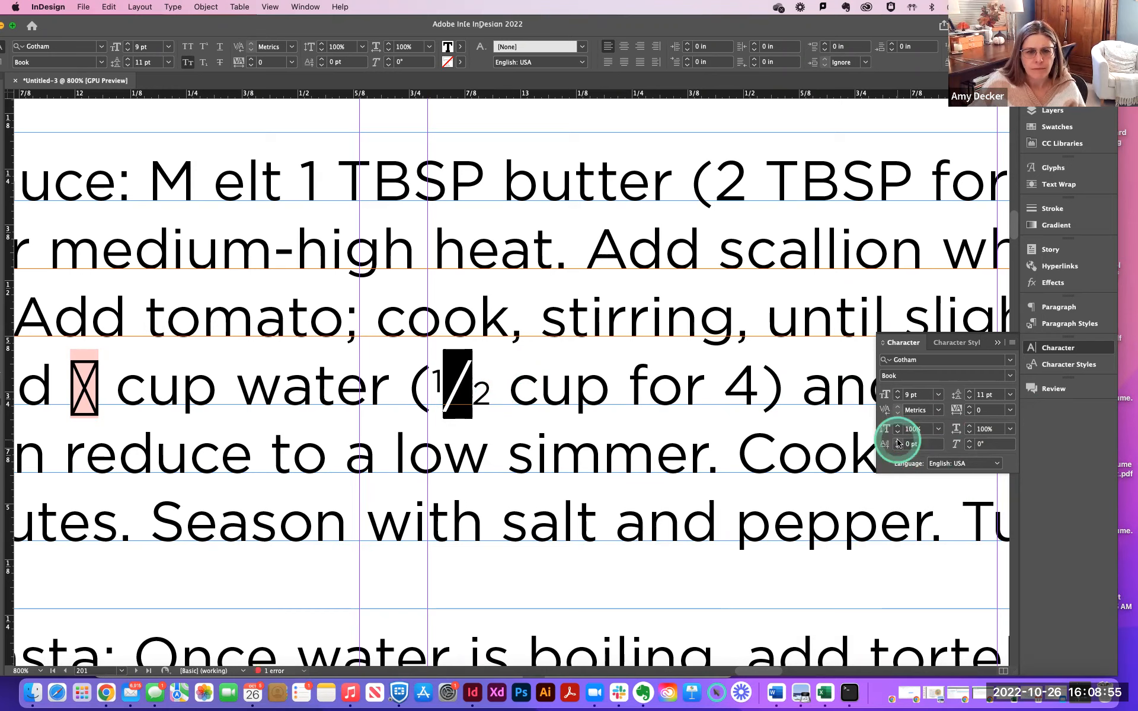
left_click(538, 415)
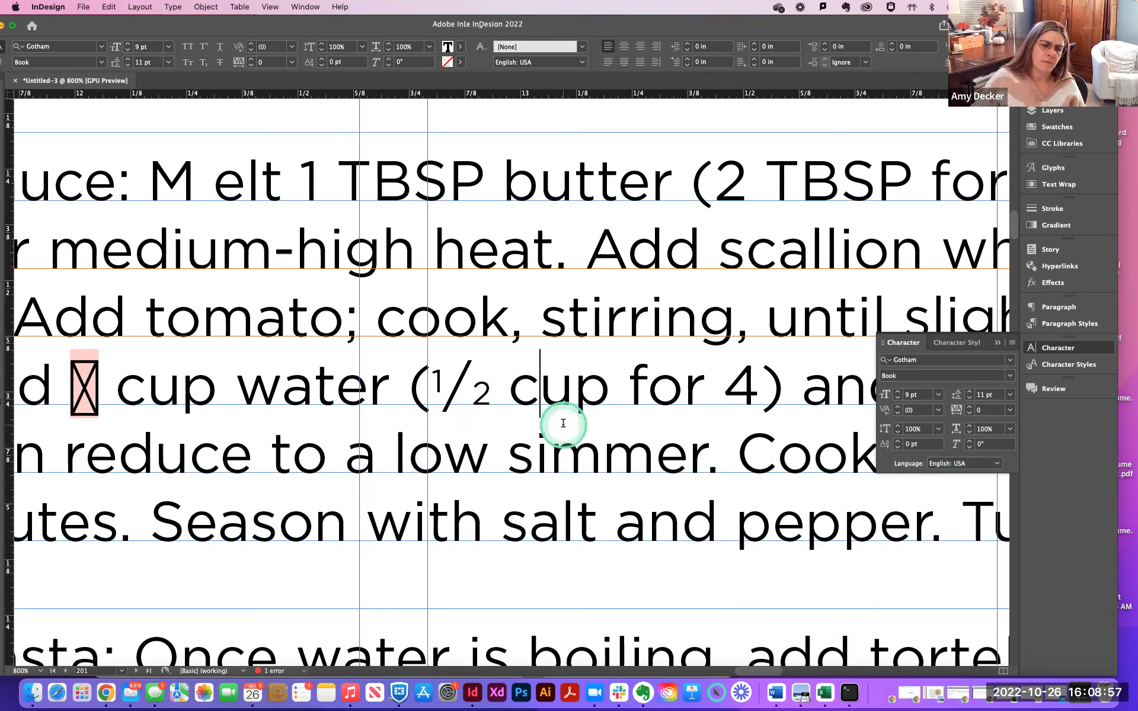
Tighten the kerning between the slash and the 2 in the 1/2 to -70.
left_click(471, 395)
left_click(478, 390)
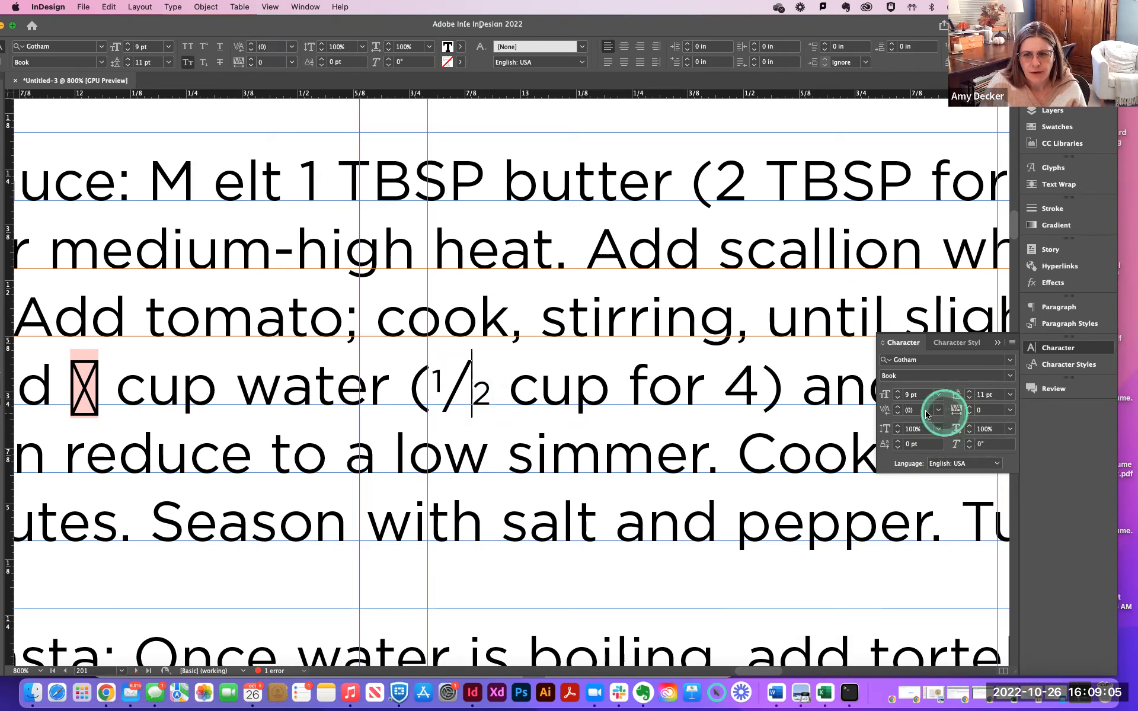
left_click(898, 413)
left_click(898, 413)
left_click(898, 413)
left_click(898, 413)
left_click(898, 413)
left_click(898, 413)
left_click(898, 413)
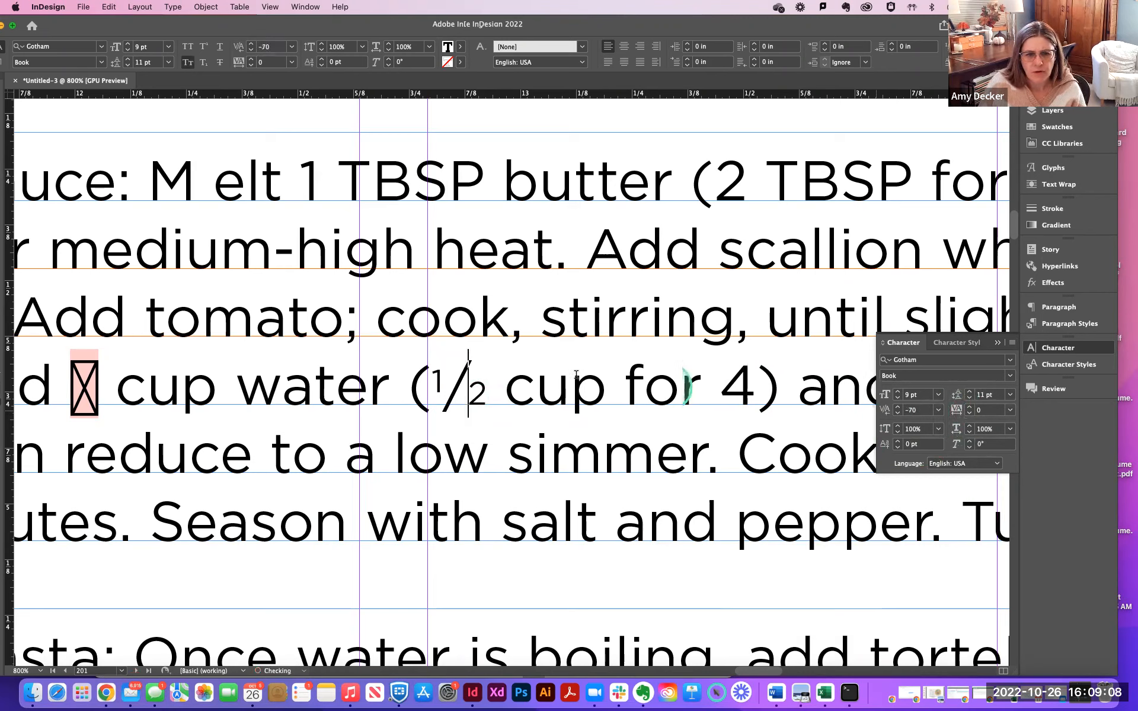
left_click(447, 385)
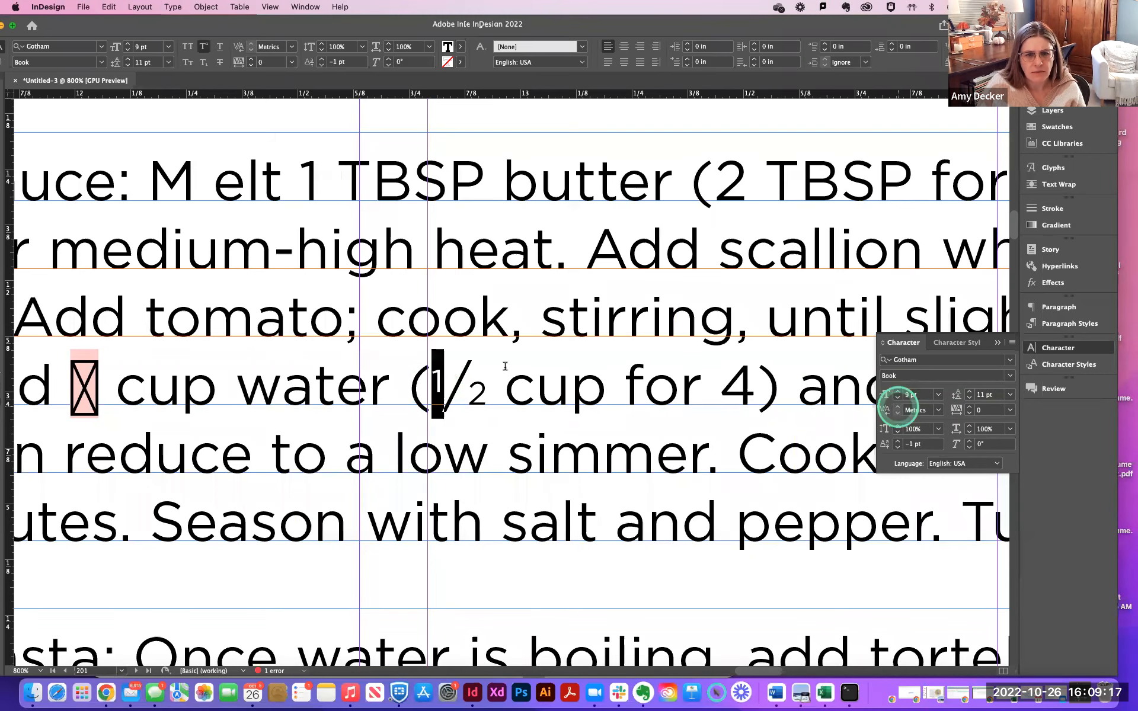
left_click(448, 386)
Select the missing character after "Add" in the Make Sauce paragraph and check its fraction in the Word recipe.
scroll(469, 393, "right", 2)
scroll(469, 393, "right", 2)
scroll(469, 393, "left", 8)
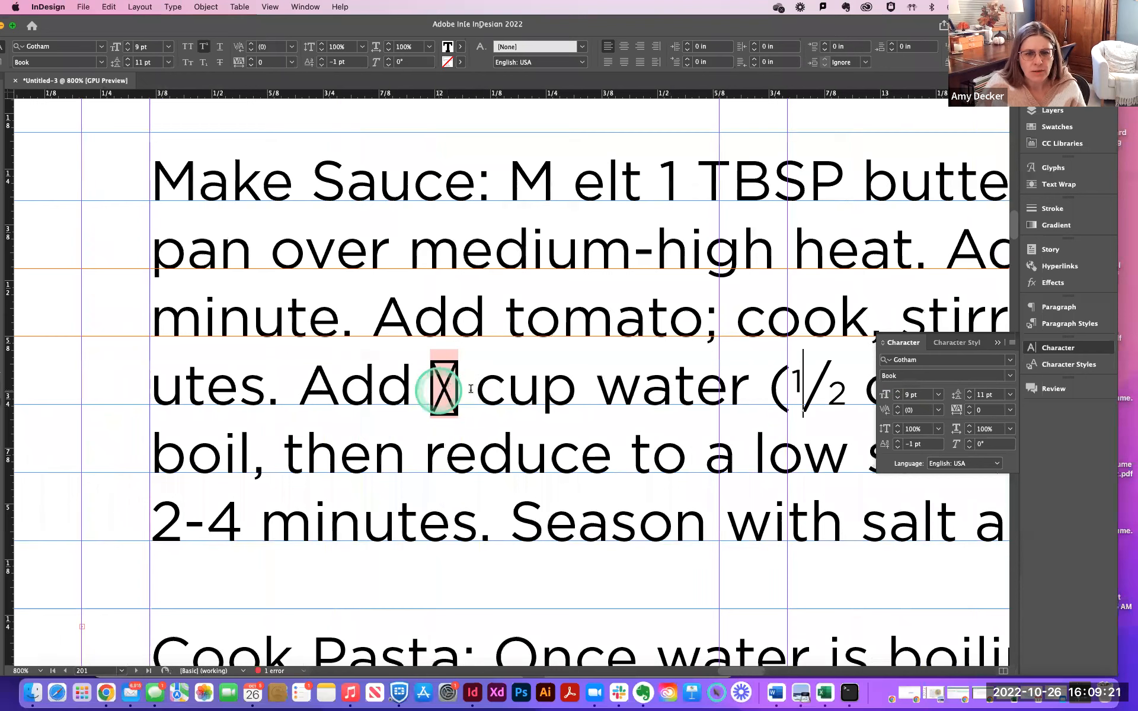
double_click(464, 389)
left_click(493, 388, "shift")
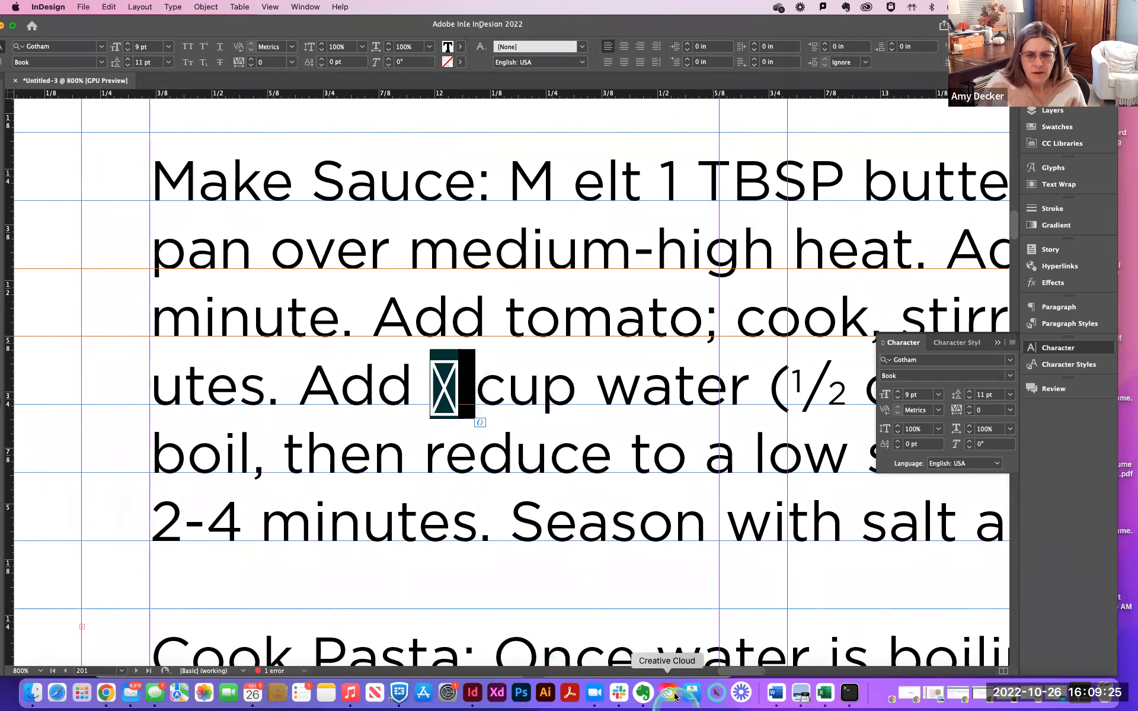
left_click(695, 693)
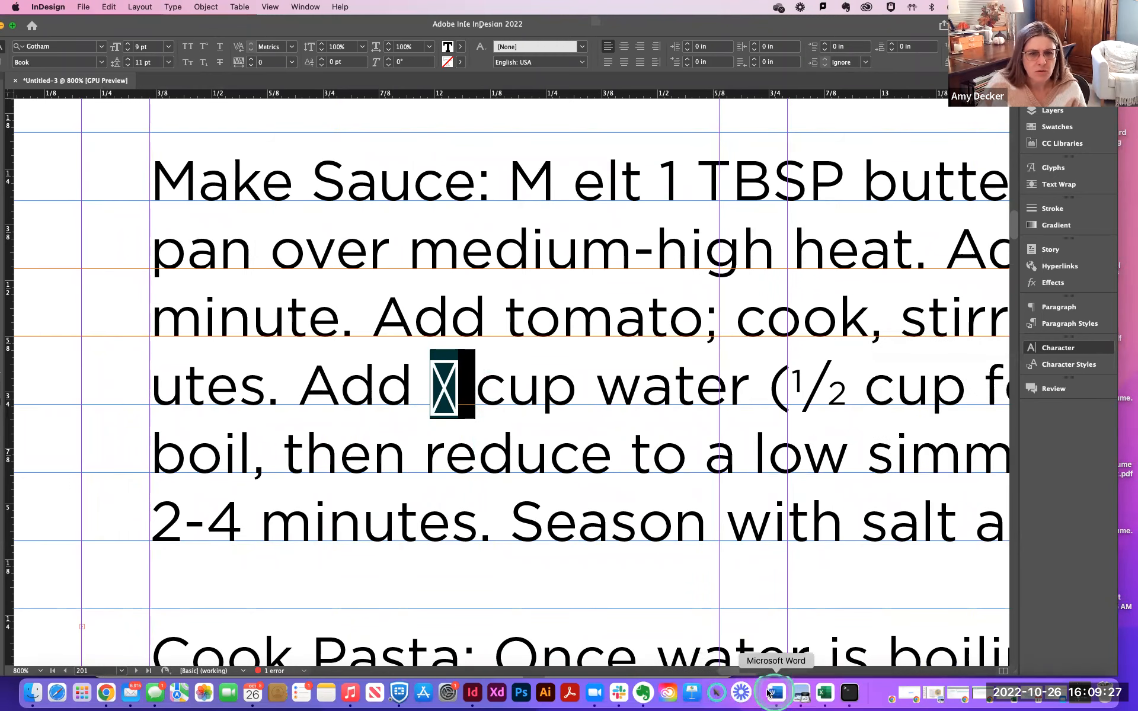
left_click(776, 693)
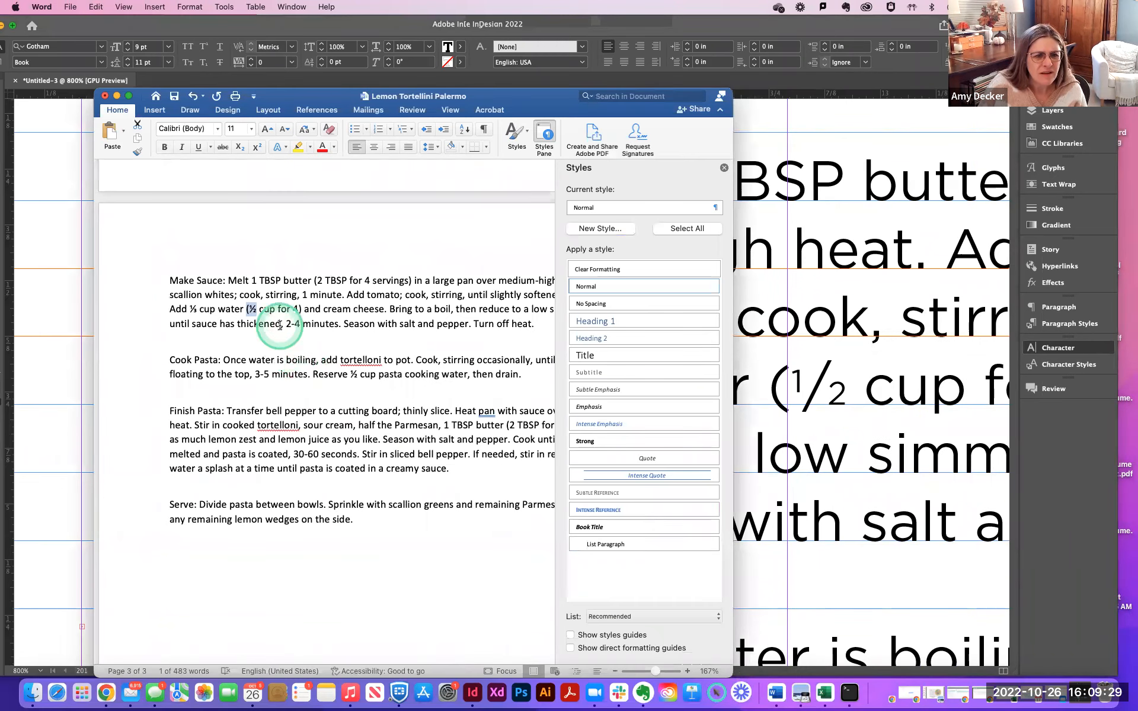
scroll(278, 329, "up", 2)
scroll(277, 326, "right", 5)
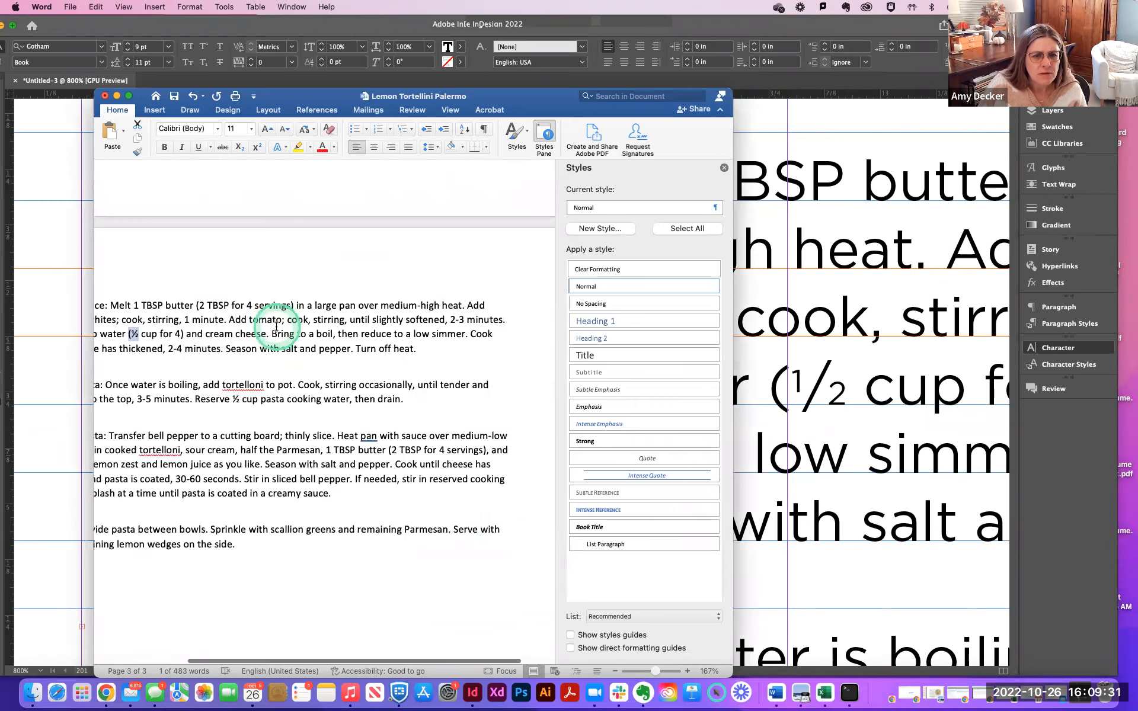
scroll(276, 326, "left", 2)
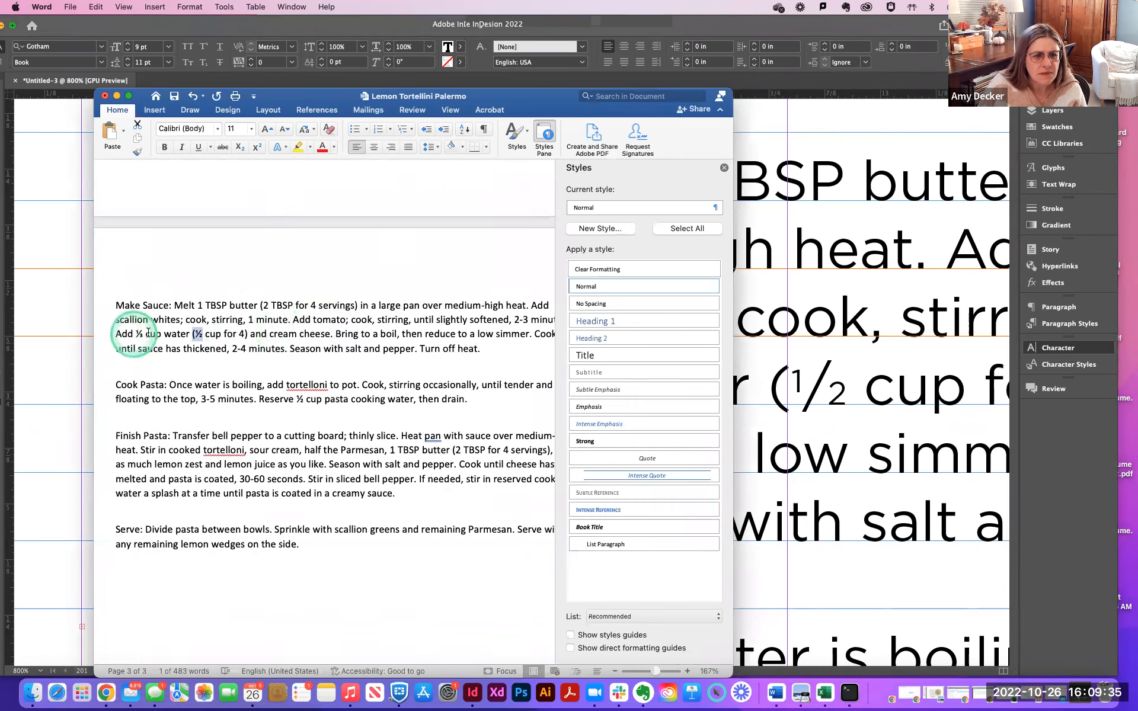
left_click_drag(142, 333, 148, 334)
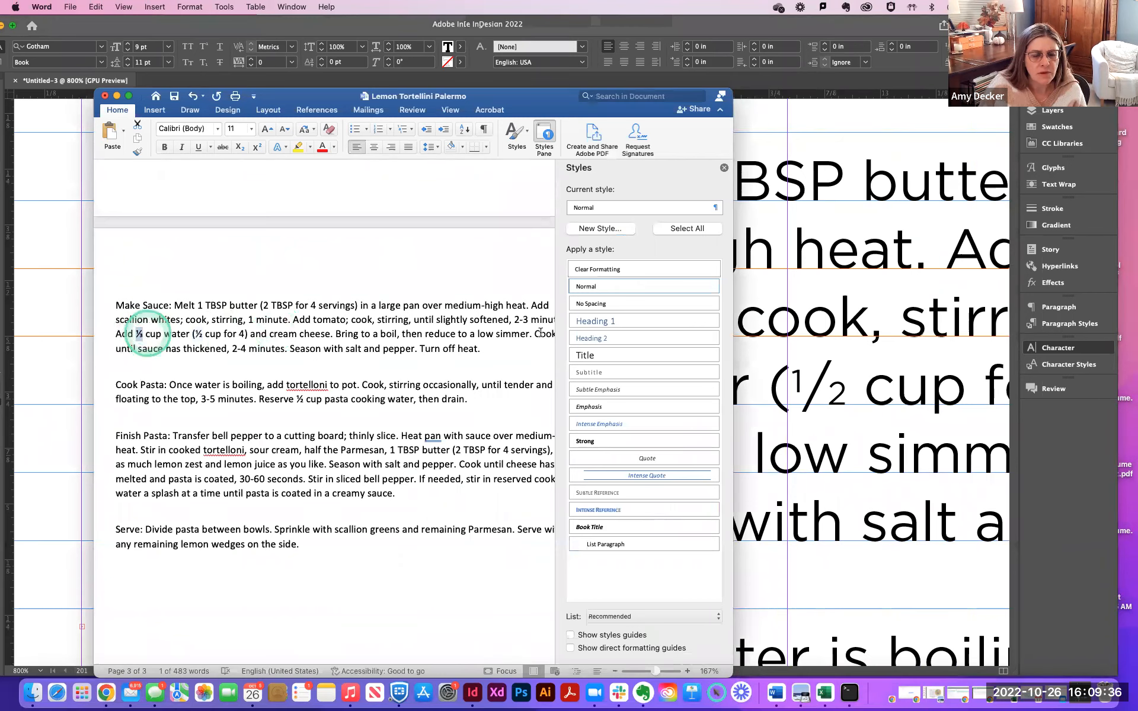
Return to the InDesign layout and replace the missing character before "cup water" with 1/3.
left_click(834, 439)
type("1/2cup wate")
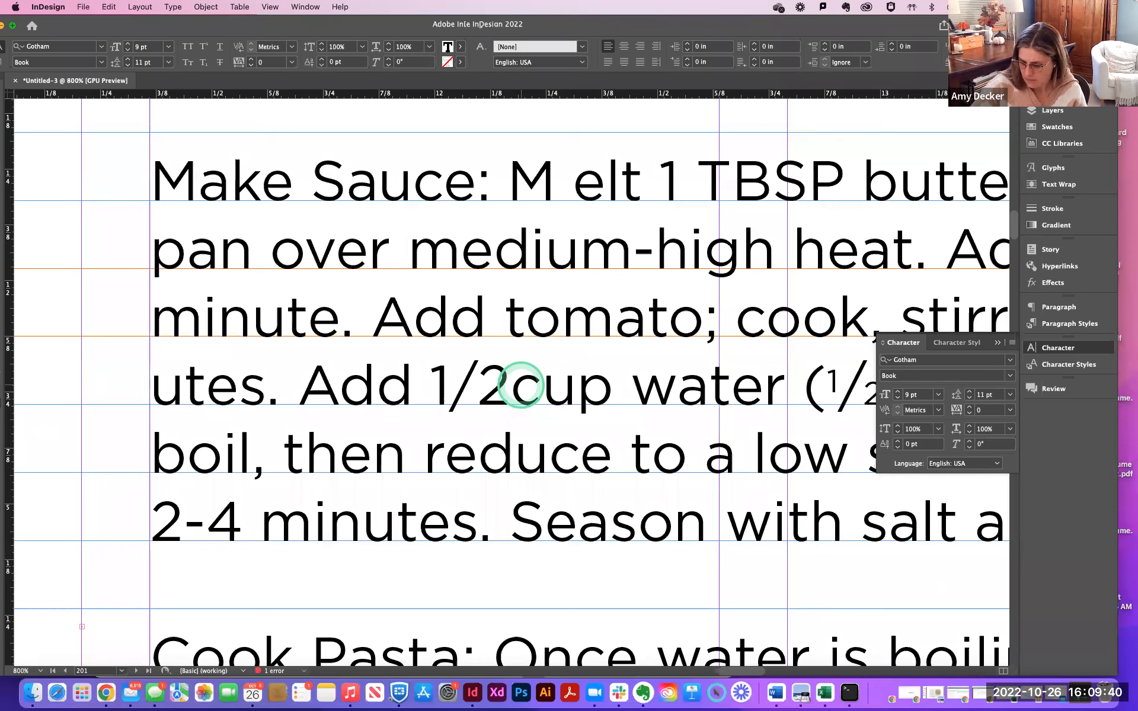
key("BackSpace")
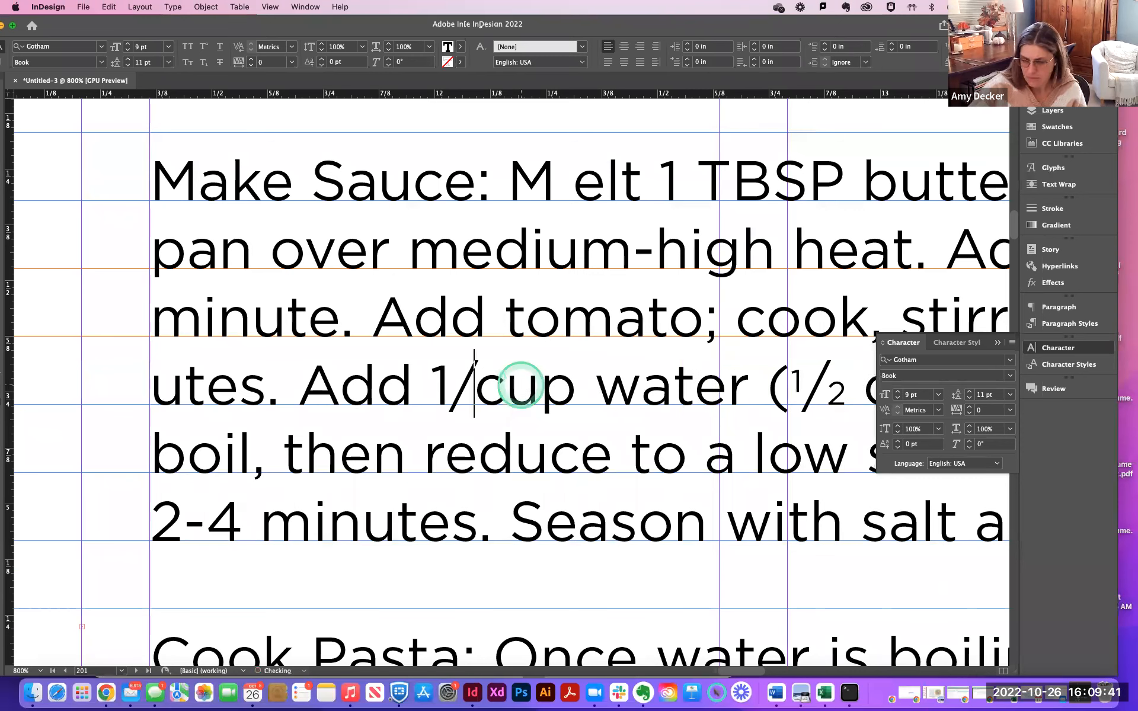
type("3")
Apply the OpenType Fractions feature to the 1/3 before "cup water" and view the available fonts without changing the font.
left_click_drag(533, 385, 616, 383)
left_click(1012, 343)
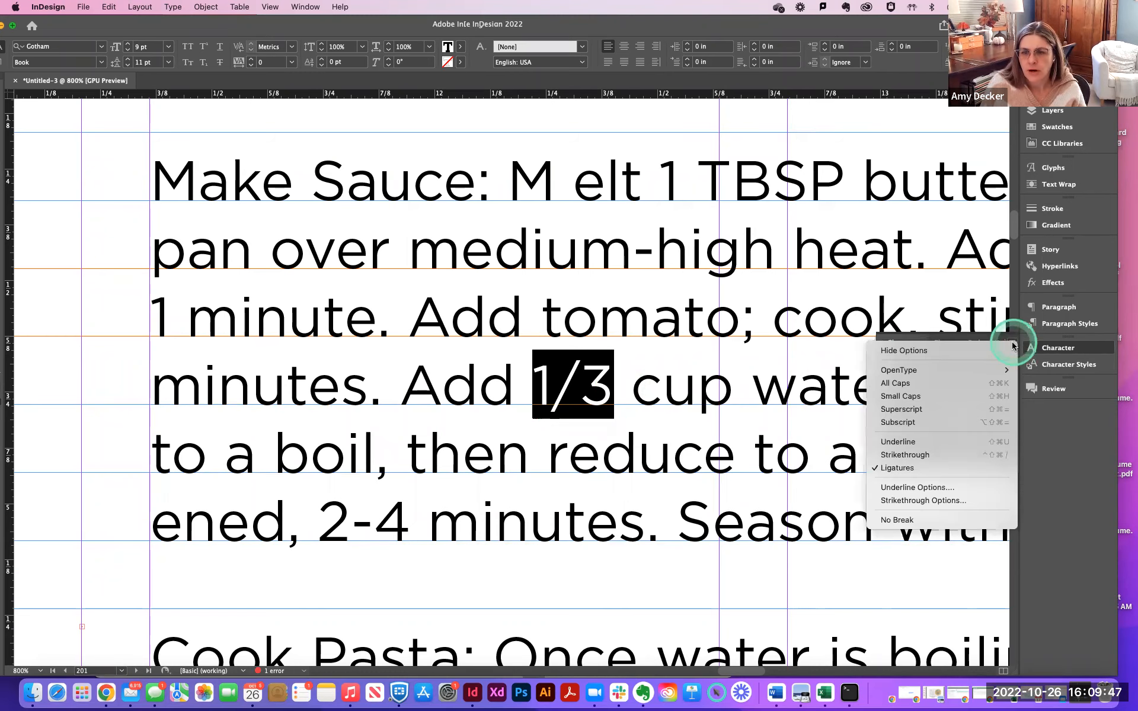
mouse_move(986, 372)
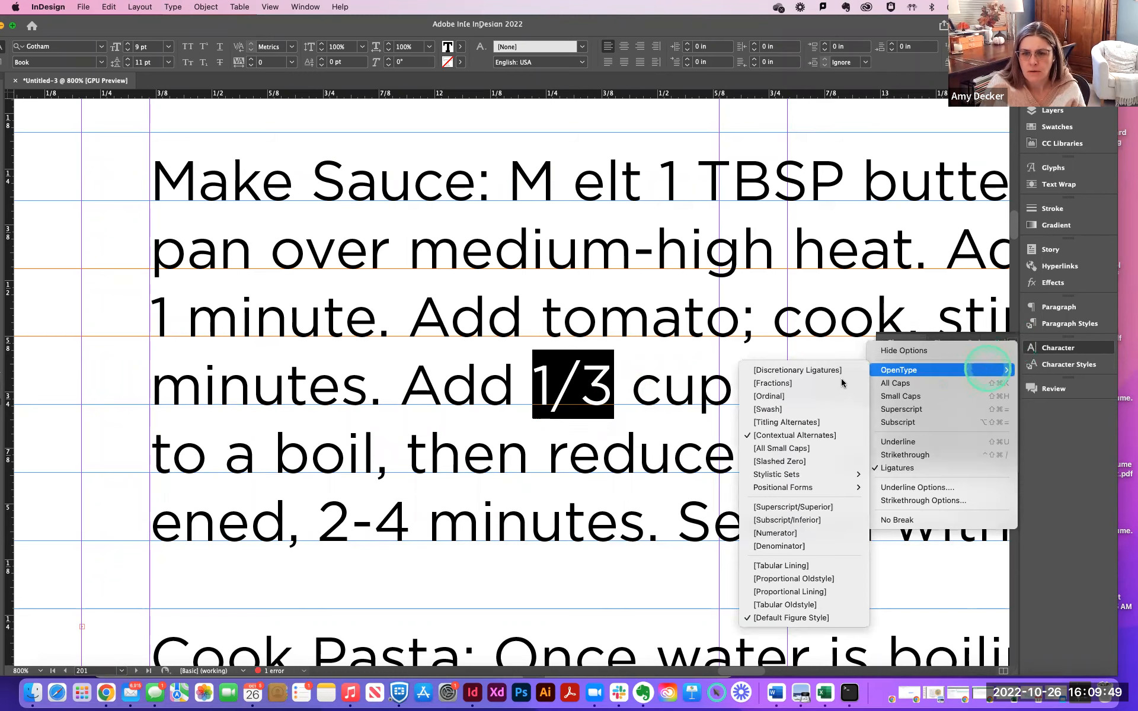
left_click(781, 384)
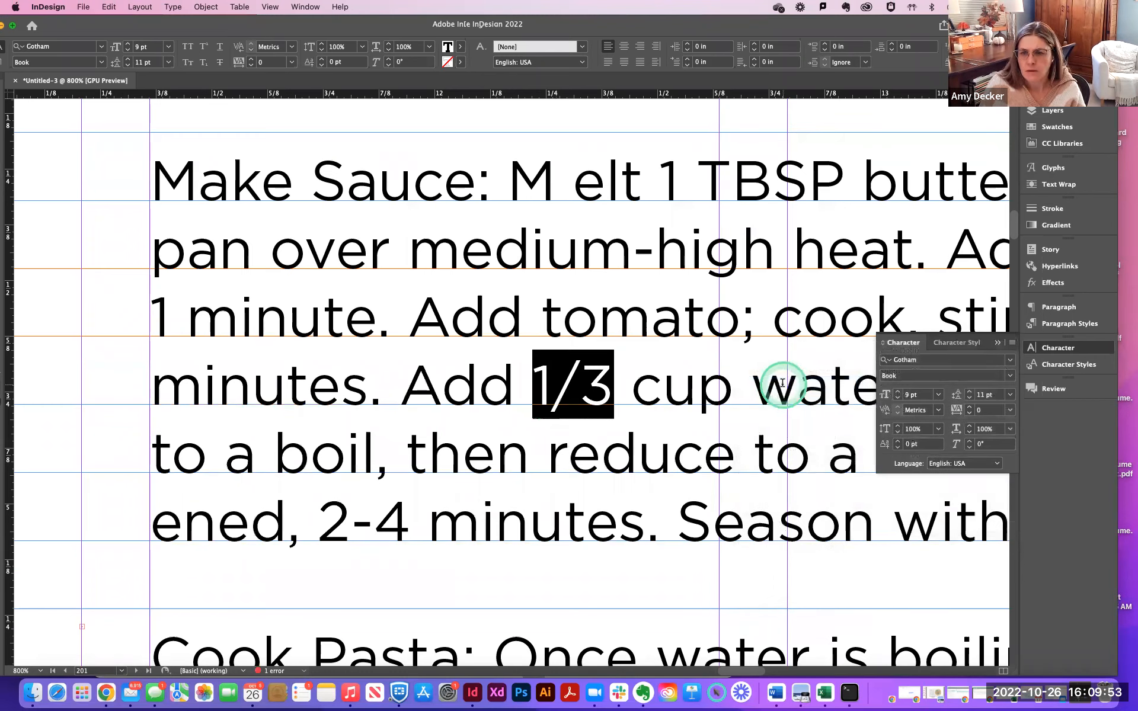
left_click(1009, 363)
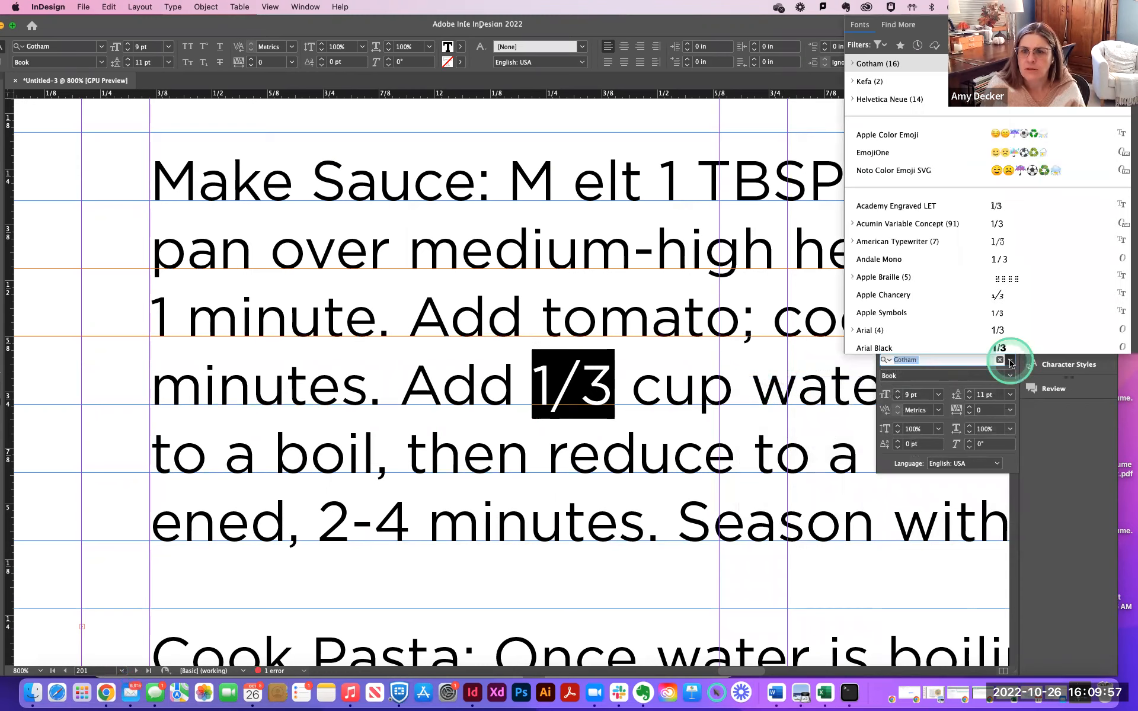
left_click(830, 382)
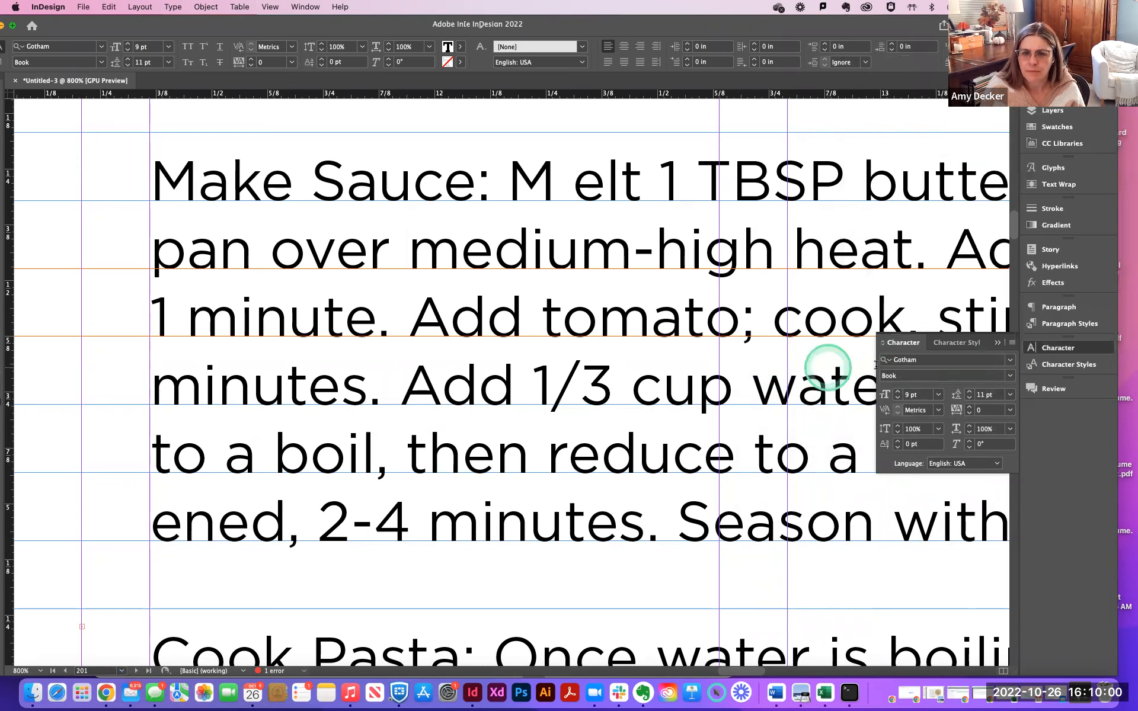
Show the Glyphs panel and enlarge it to display the full Gotham Book character set.
double_click(540, 383)
left_click(213, 7)
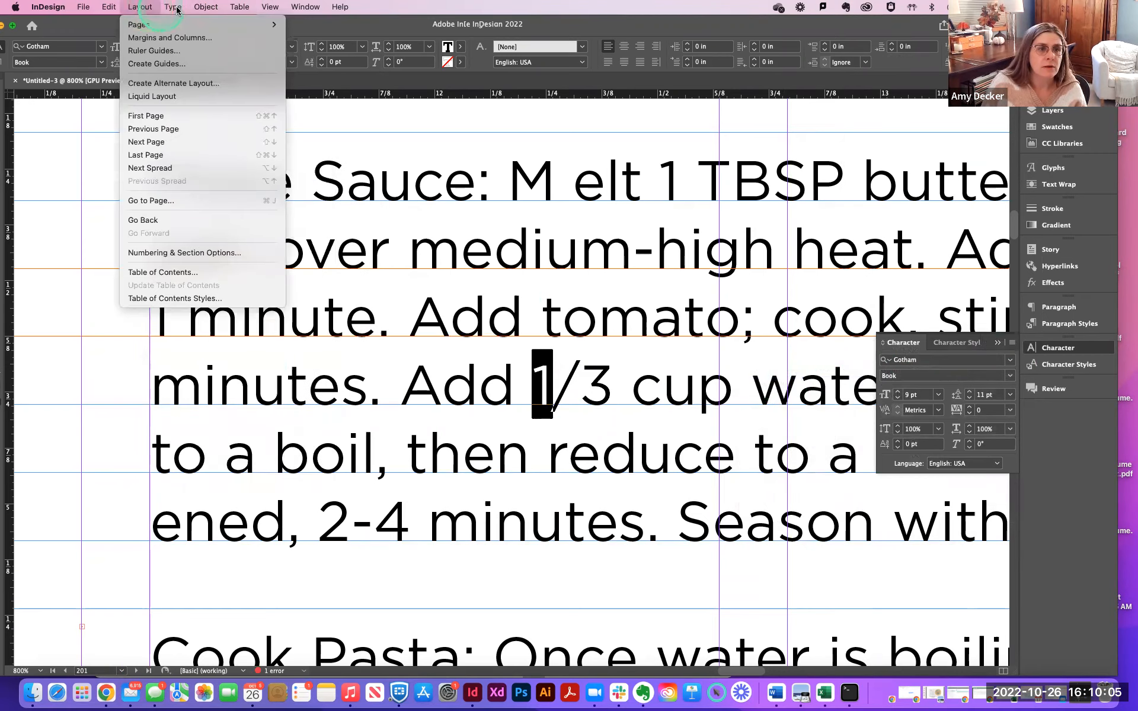
mouse_move(177, 9)
left_click(178, 95)
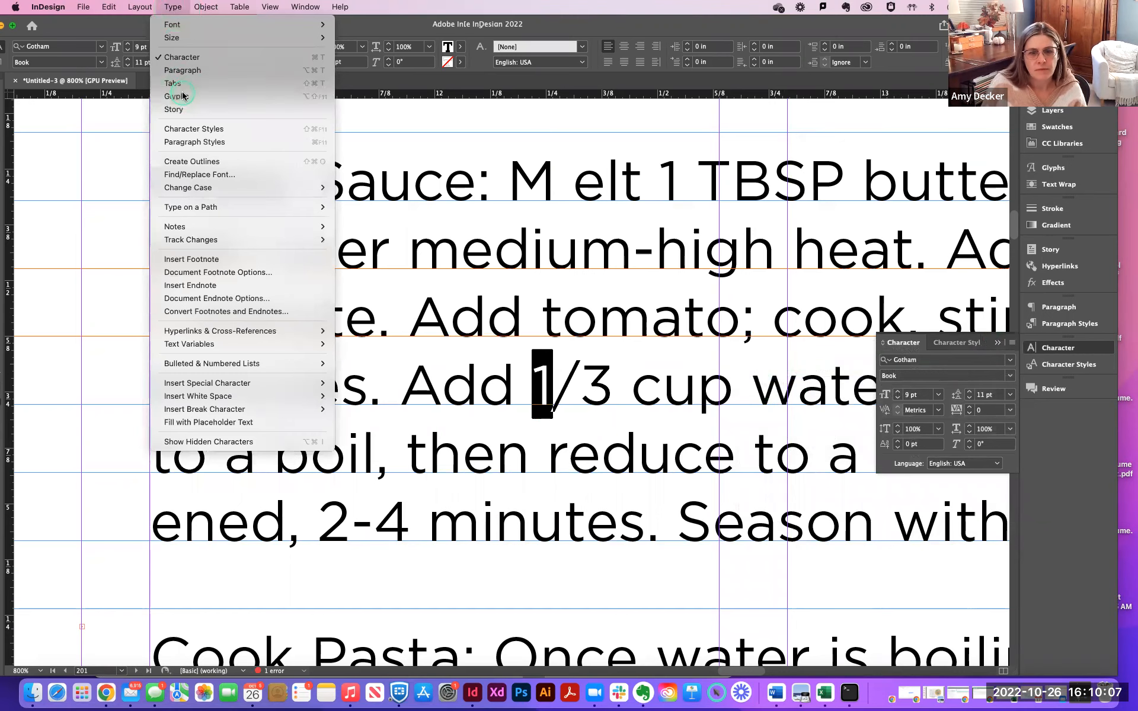
left_click_drag(902, 160, 271, 156)
left_click(336, 328)
left_click_drag(335, 330, 625, 659)
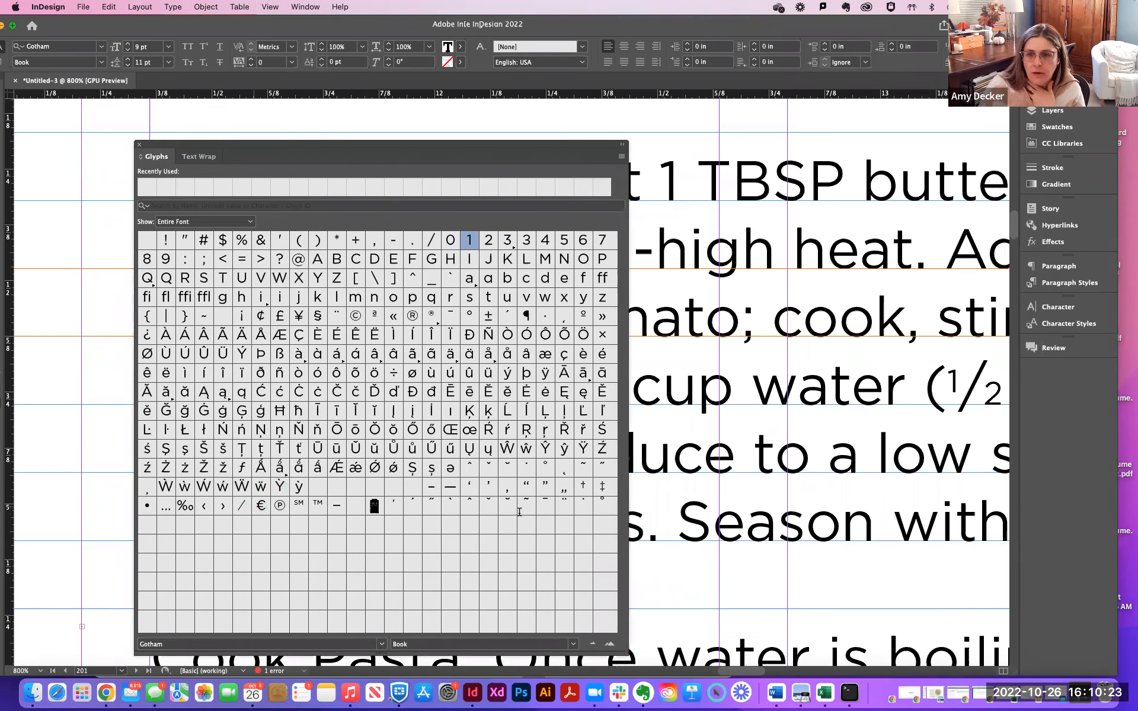
Replace the slashes in the 1/2 and the 1/3 with Gotham's fraction slash glyph.
left_click_drag(957, 385, 984, 388)
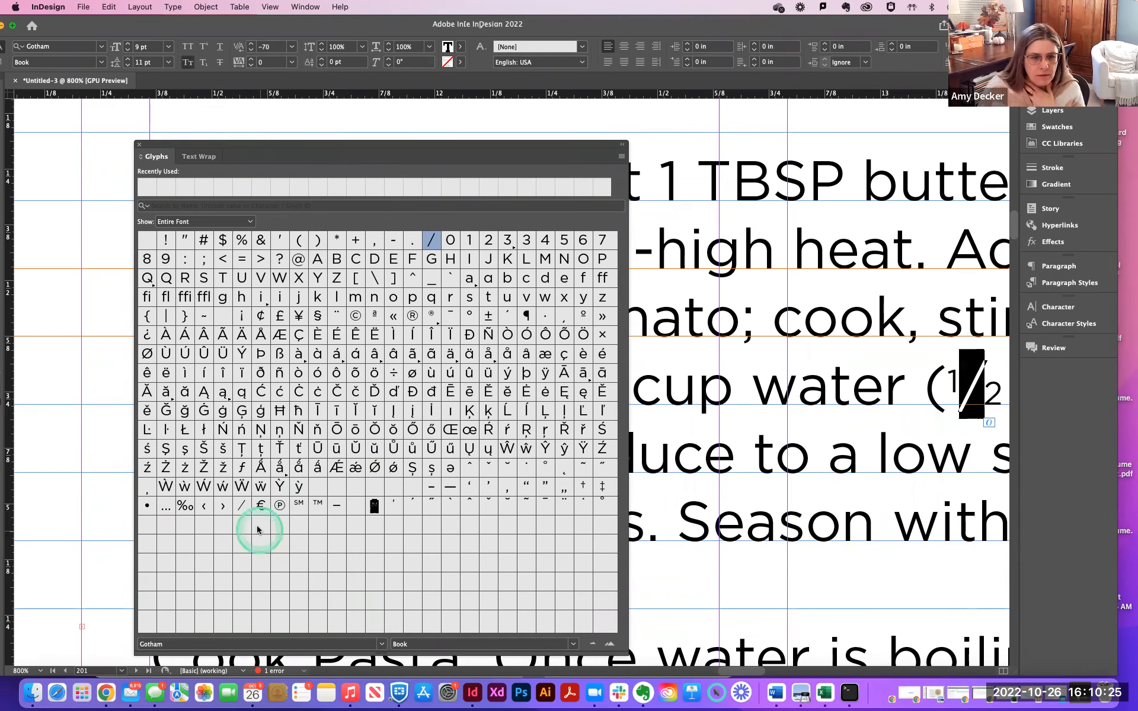
double_click(241, 506)
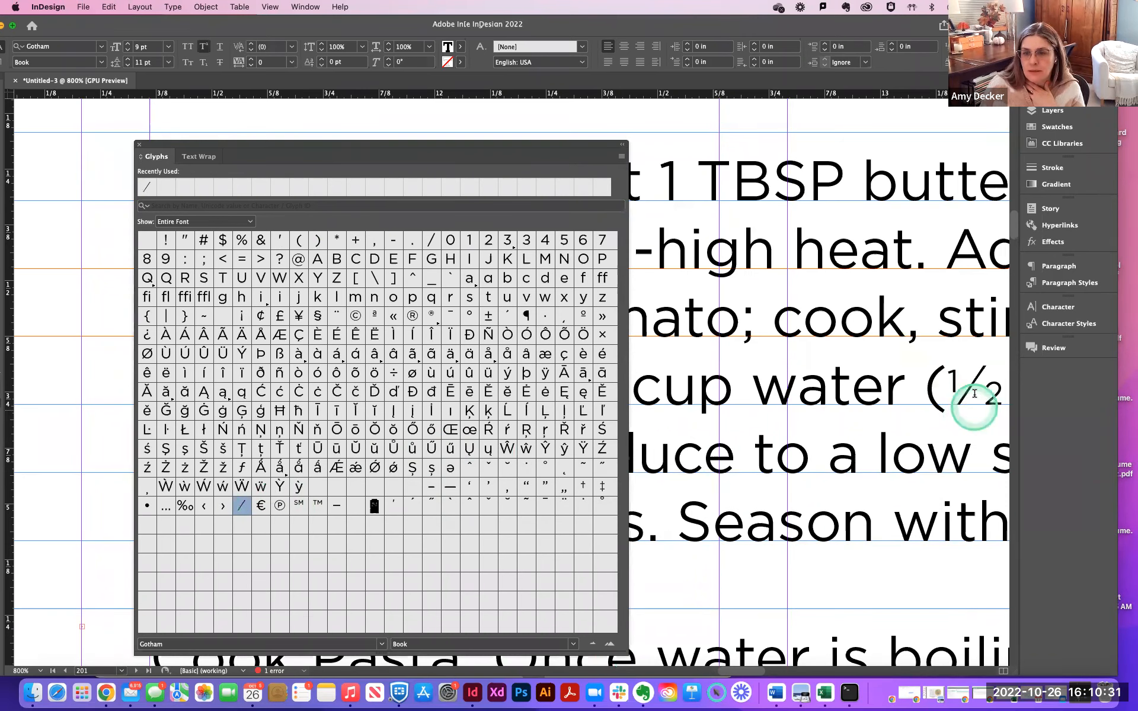
left_click(140, 145)
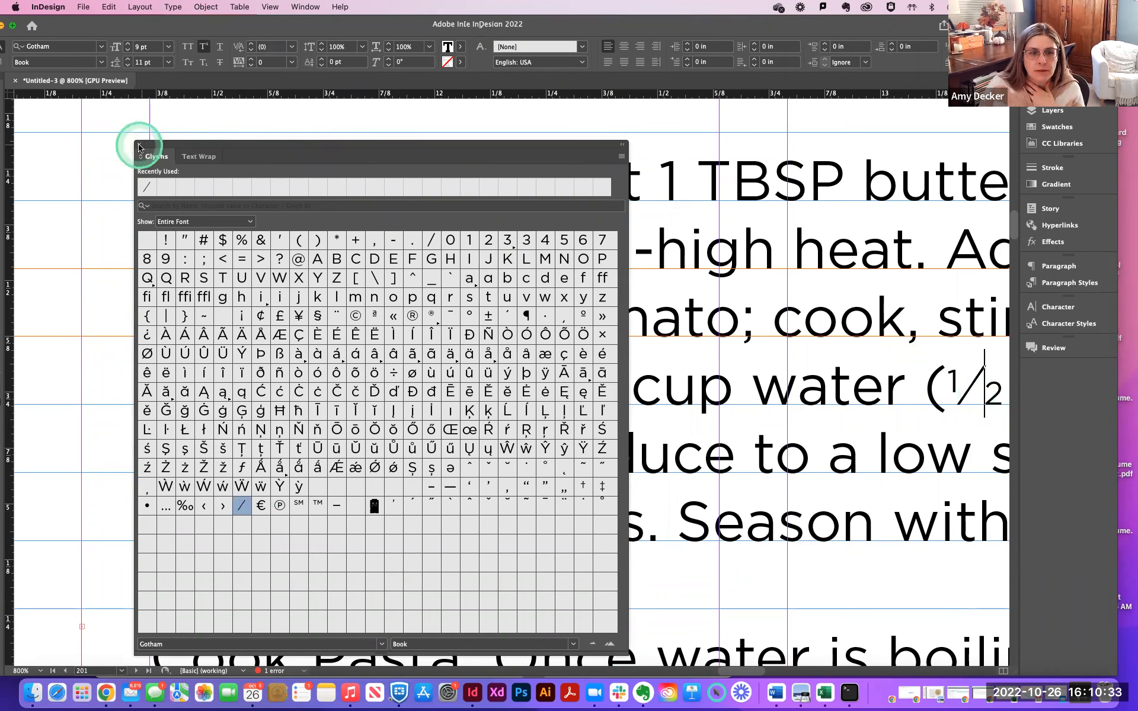
left_click_drag(398, 149, 237, 155)
left_click_drag(554, 387, 580, 387)
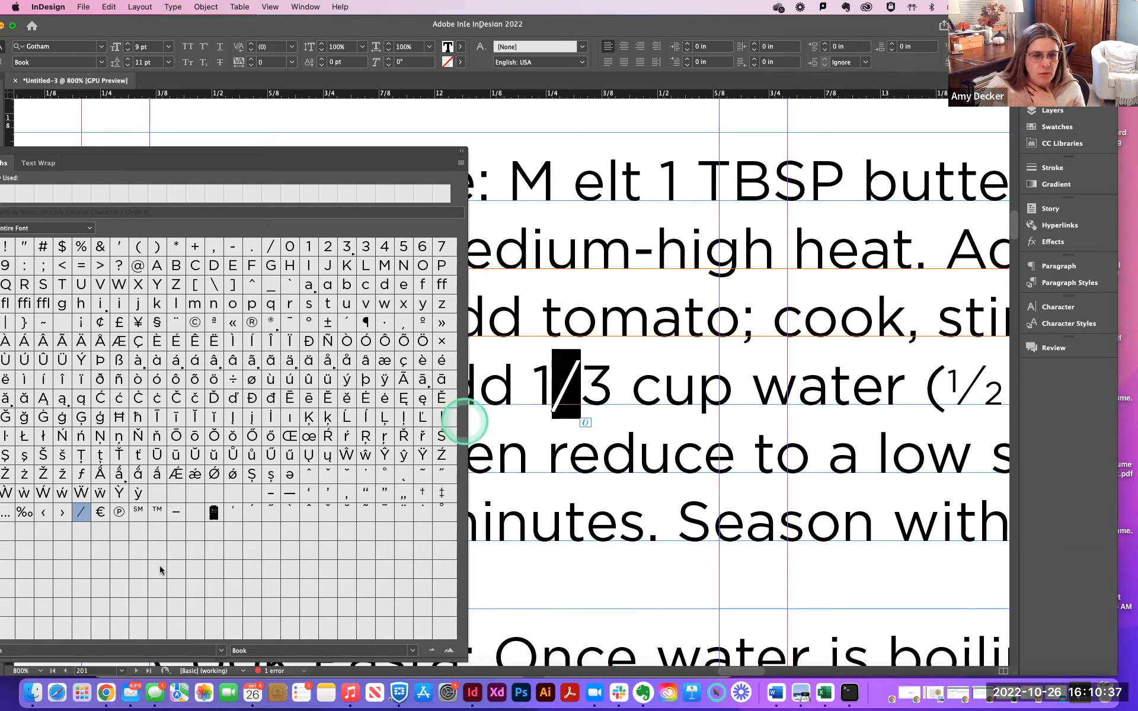
double_click(81, 513)
Format the 1 in the 1/3 before "cup water" as superscript.
left_click(538, 380)
left_click(1058, 306)
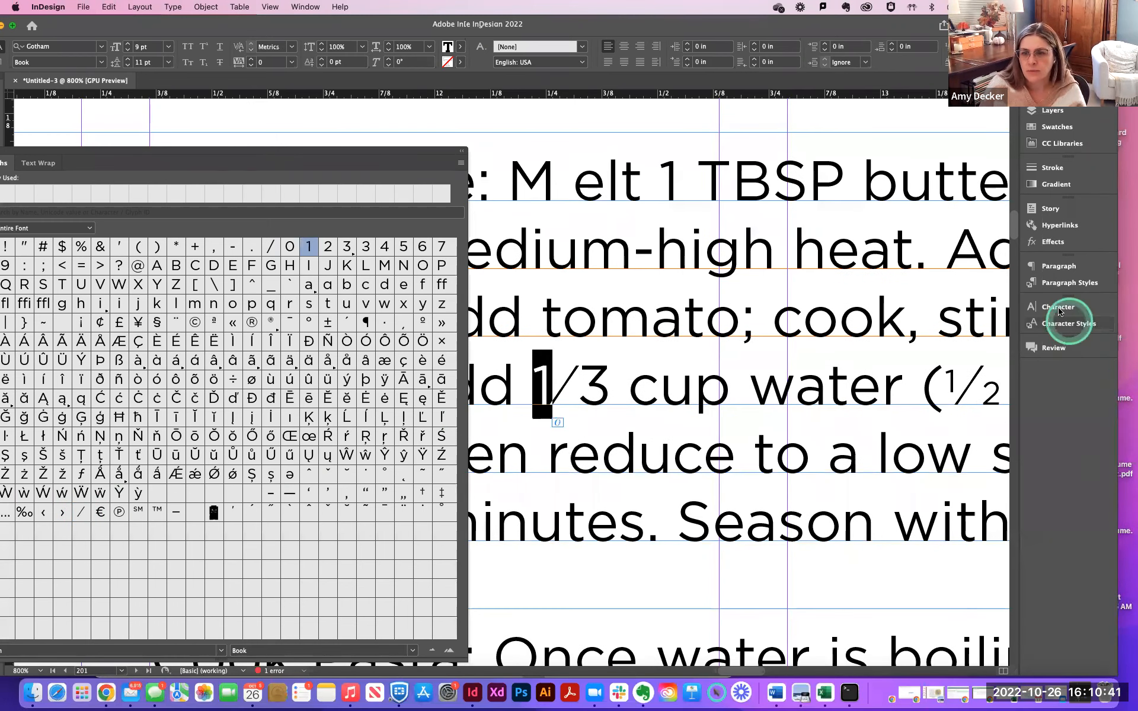
left_click(990, 354)
left_click(1011, 302)
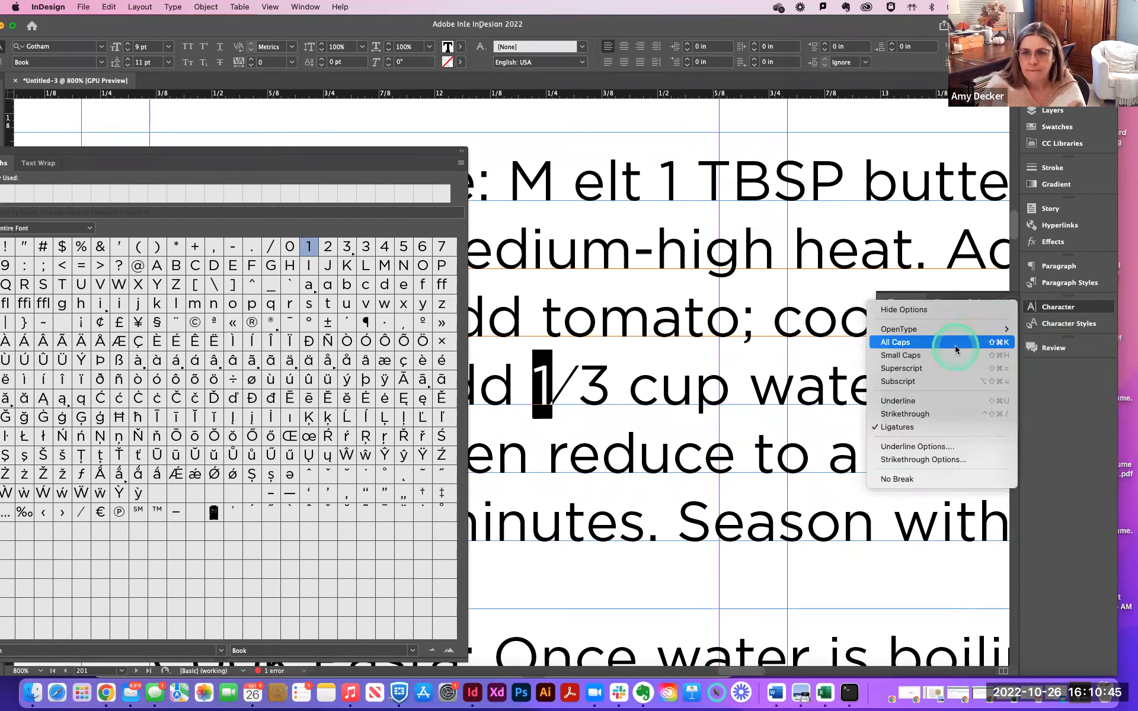
left_click(921, 370)
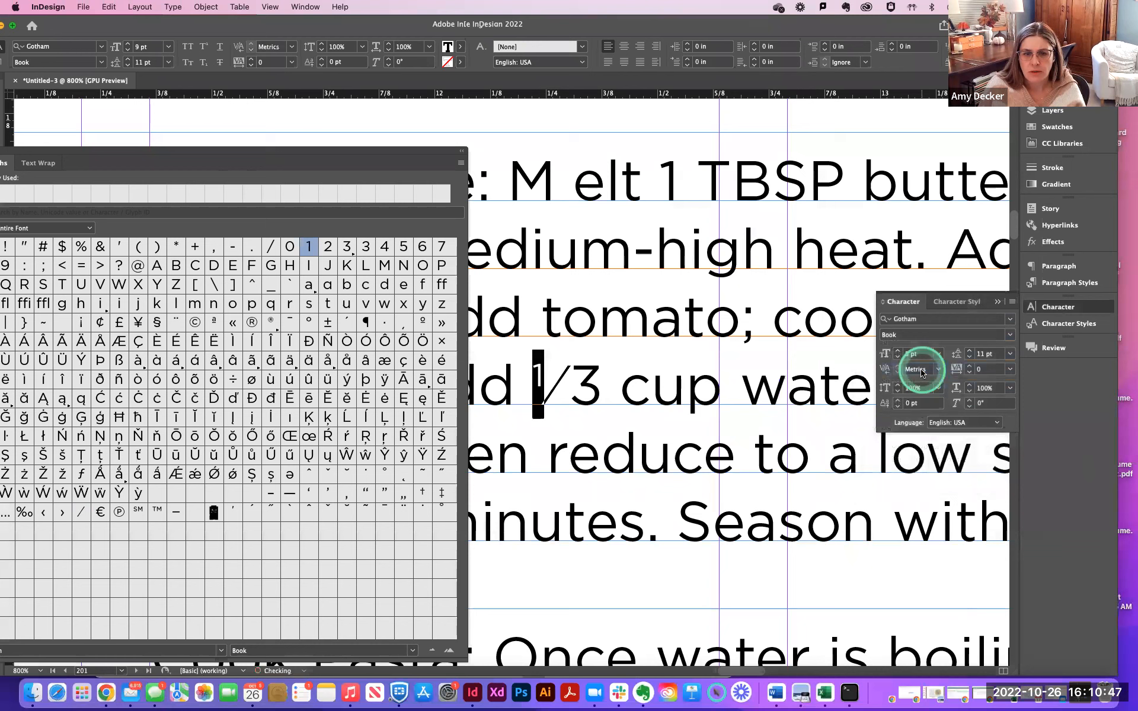
Format the 3 in the 1/3 as subscript.
left_click_drag(567, 388, 617, 384)
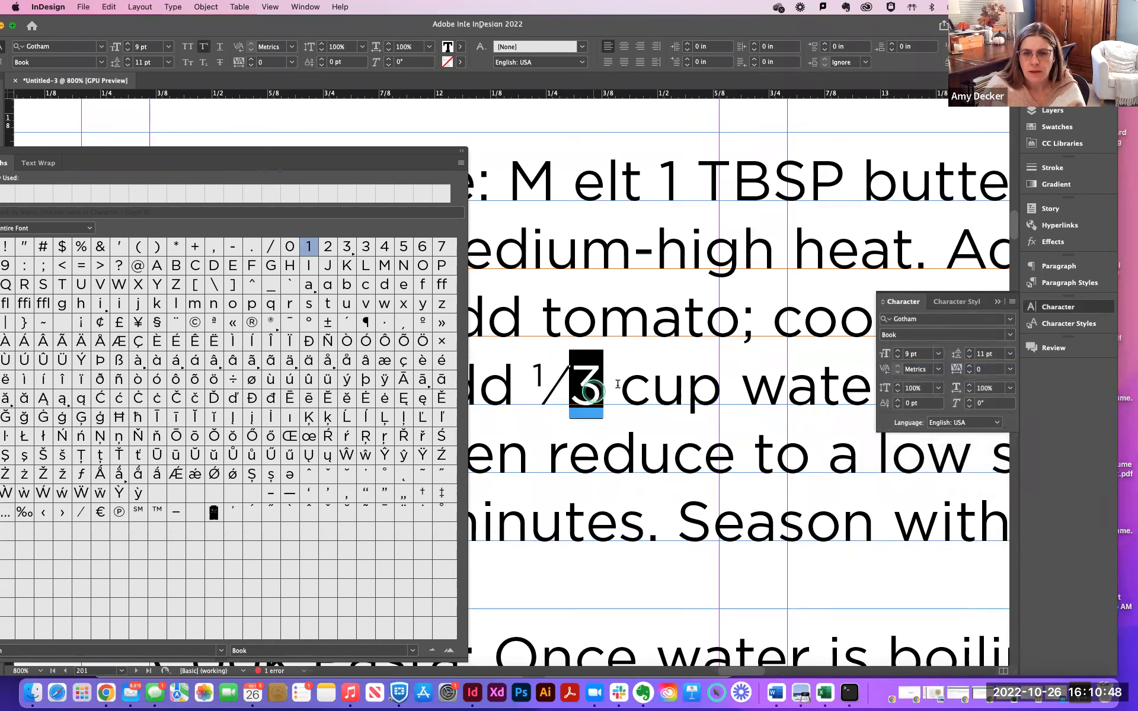
left_click(1011, 301)
left_click(928, 382)
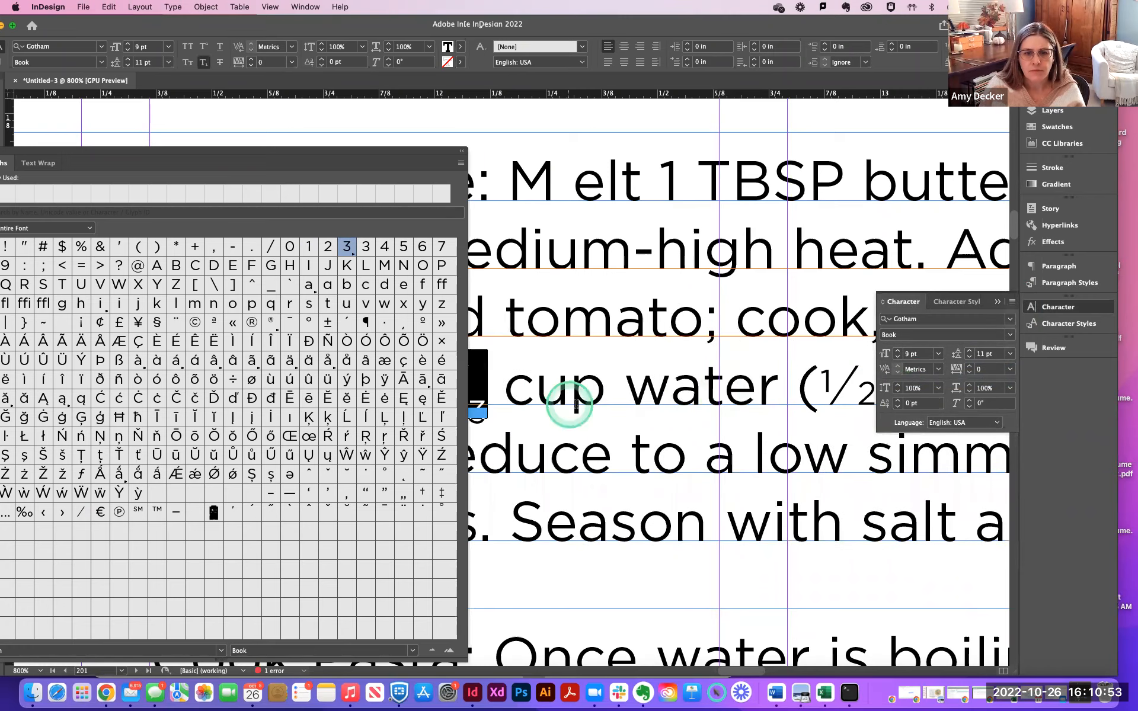
Set the baseline shift of the subscript 3 in the 1/3 before "cup water" to 3 pt.
scroll(577, 403, "left", 3)
scroll(576, 404, "left", 5)
scroll(650, 407, "right", 5)
scroll(652, 401, "up", 1)
scroll(652, 399, "left", 3)
scroll(652, 400, "up", 1)
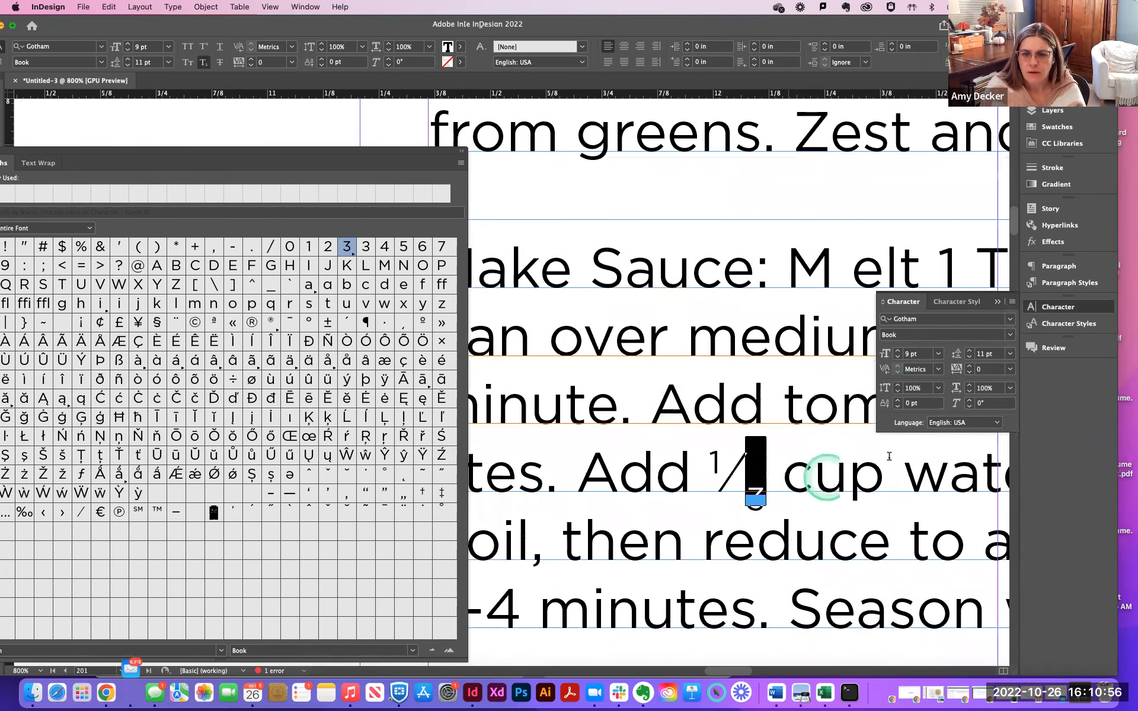
left_click(898, 407)
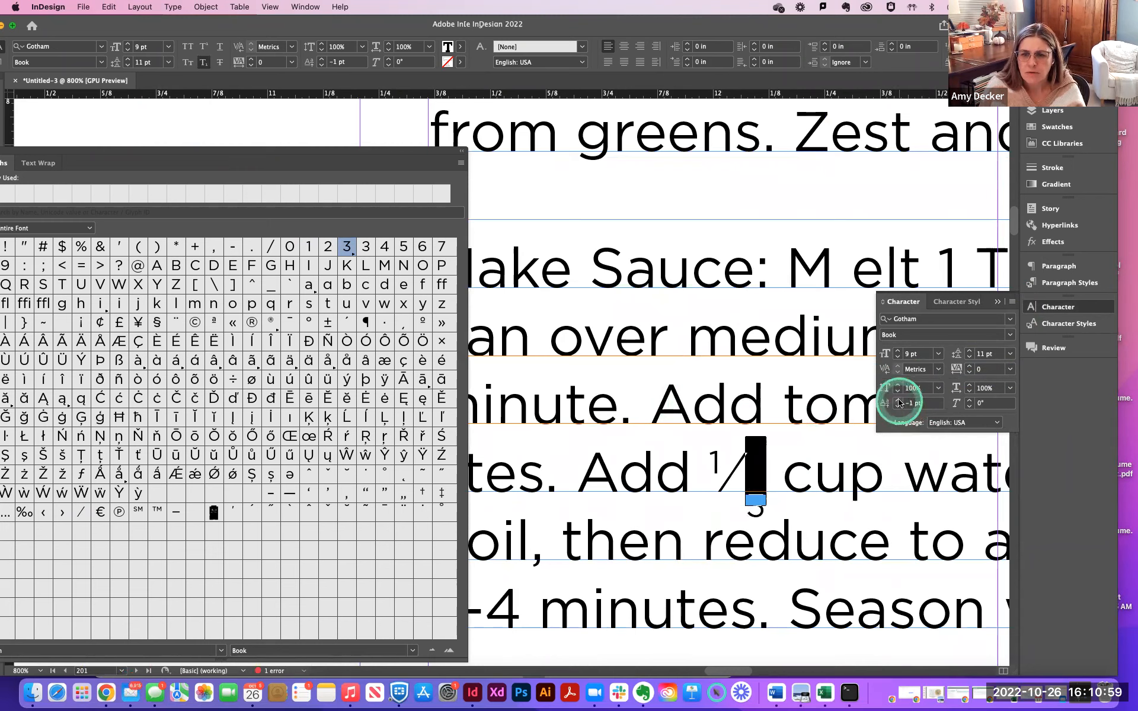
left_click(899, 401)
left_click(898, 401)
left_click(899, 400)
left_click(899, 400)
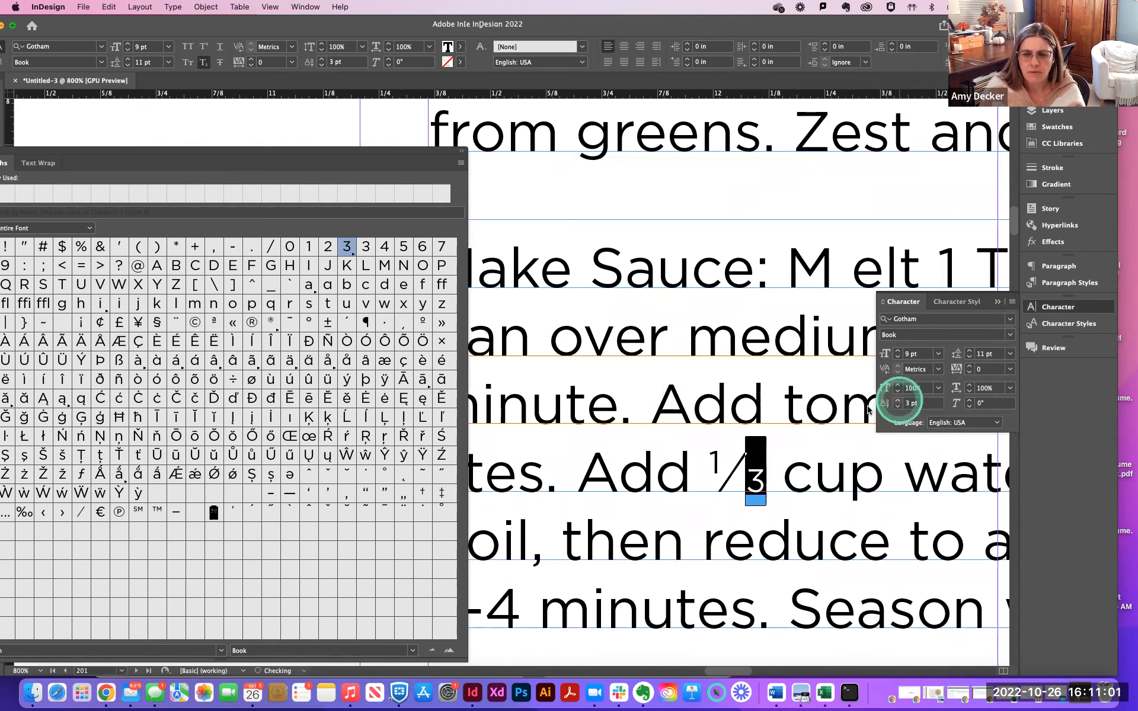
left_click(705, 465)
left_click(879, 550)
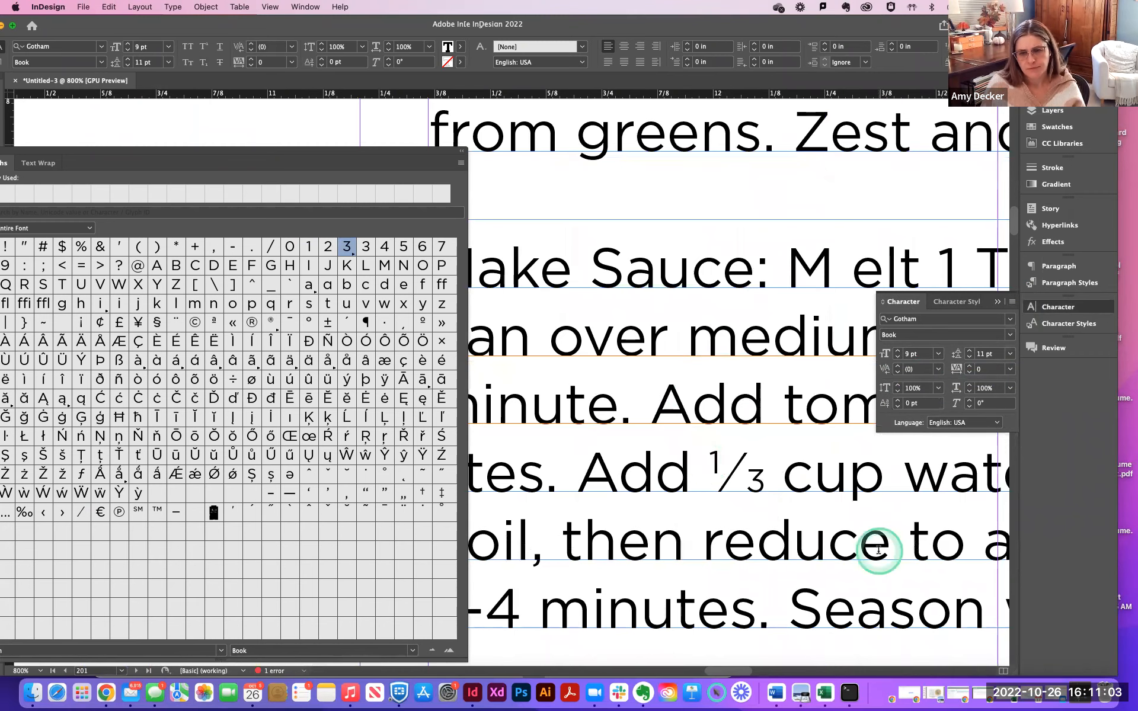
Shrink the Glyphs panel and move it clear of the instructions text.
scroll(745, 547, "down", 3)
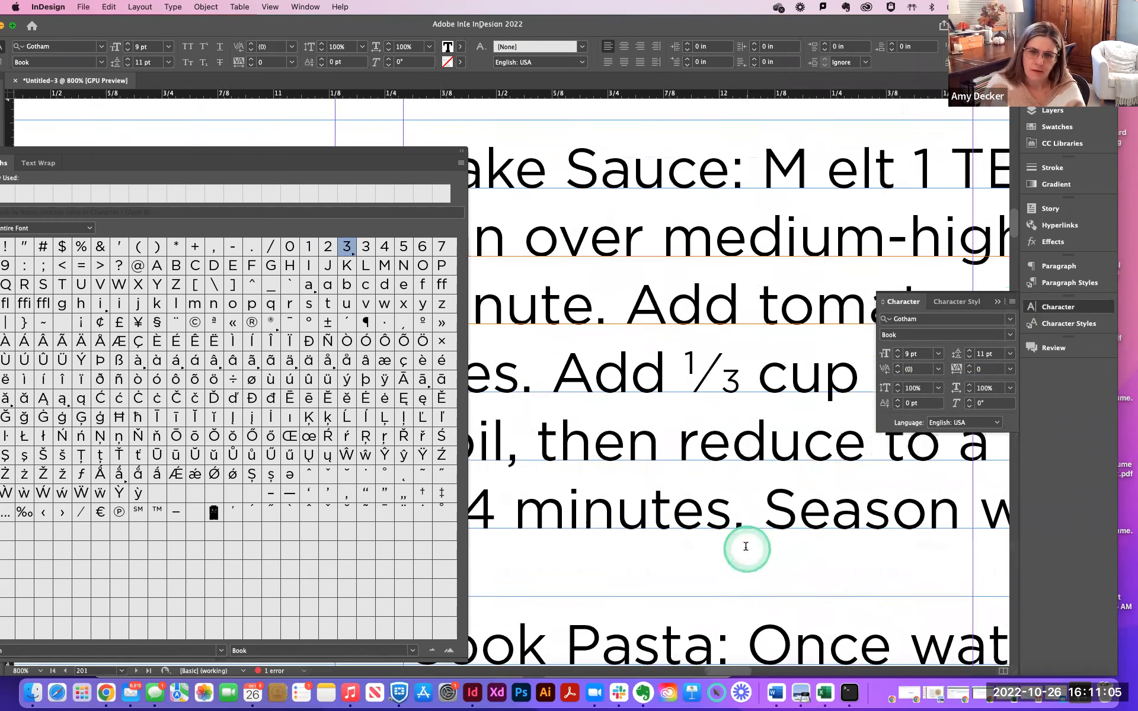
scroll(744, 546, "right", 5)
key("super+minus")
key("super+minus")
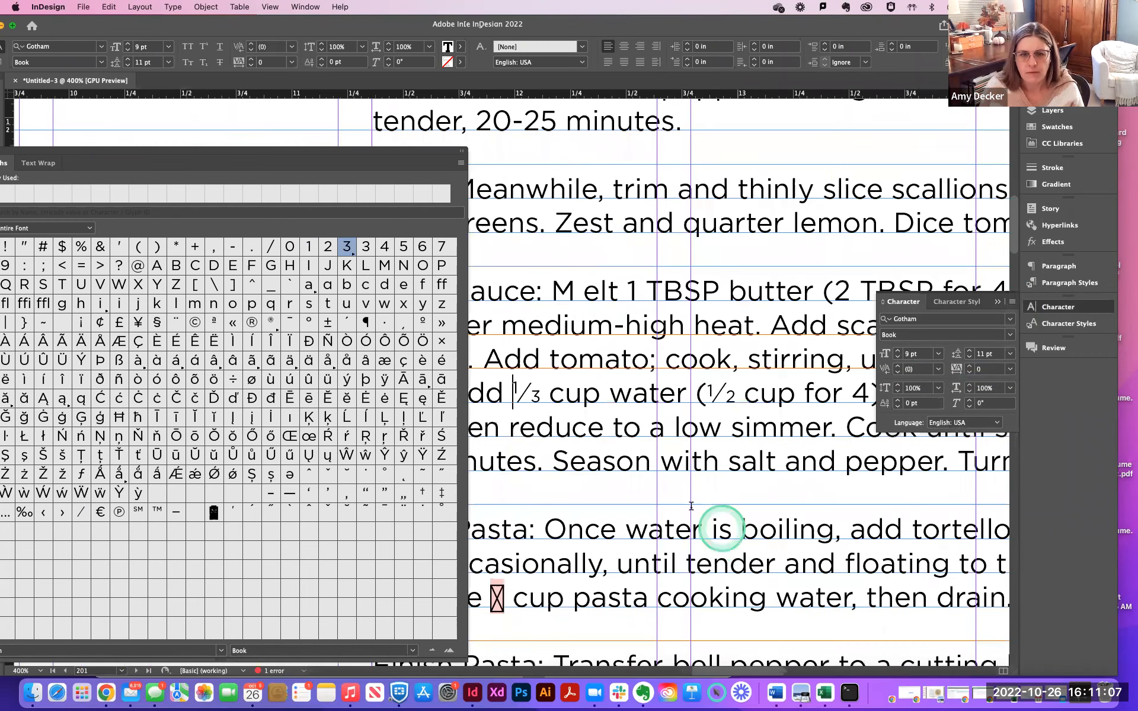
scroll(726, 415, "right", 1)
scroll(627, 396, "right", 3)
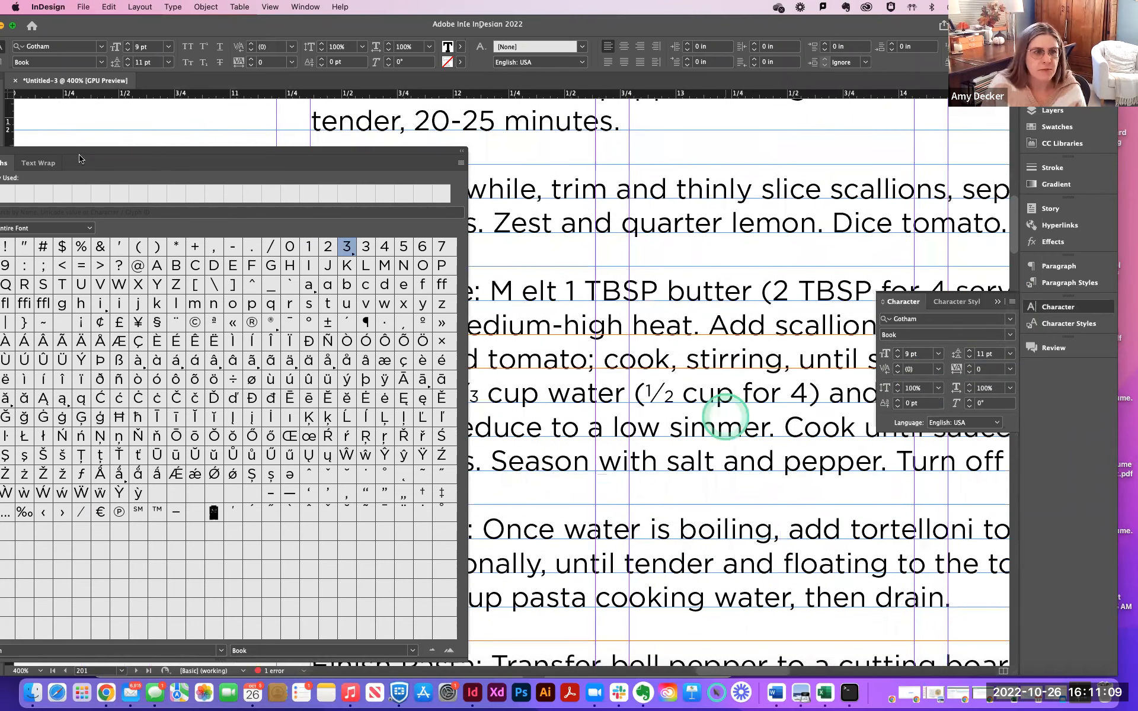
left_click_drag(85, 156, 259, 104)
left_click_drag(642, 616, 451, 369)
left_click_drag(389, 104, 229, 116)
Copy the finished 1/2 fraction and paste it over the missing character before "cup pasta cooking water".
scroll(738, 384, "right", 15)
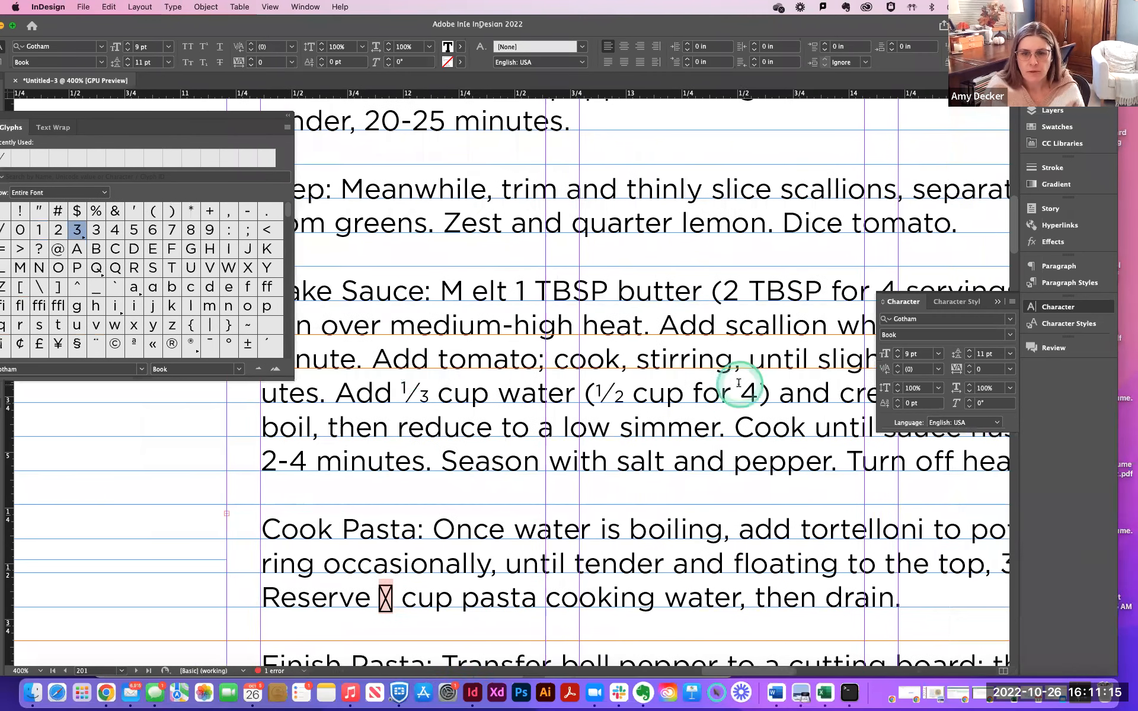
scroll(738, 384, "left", 10)
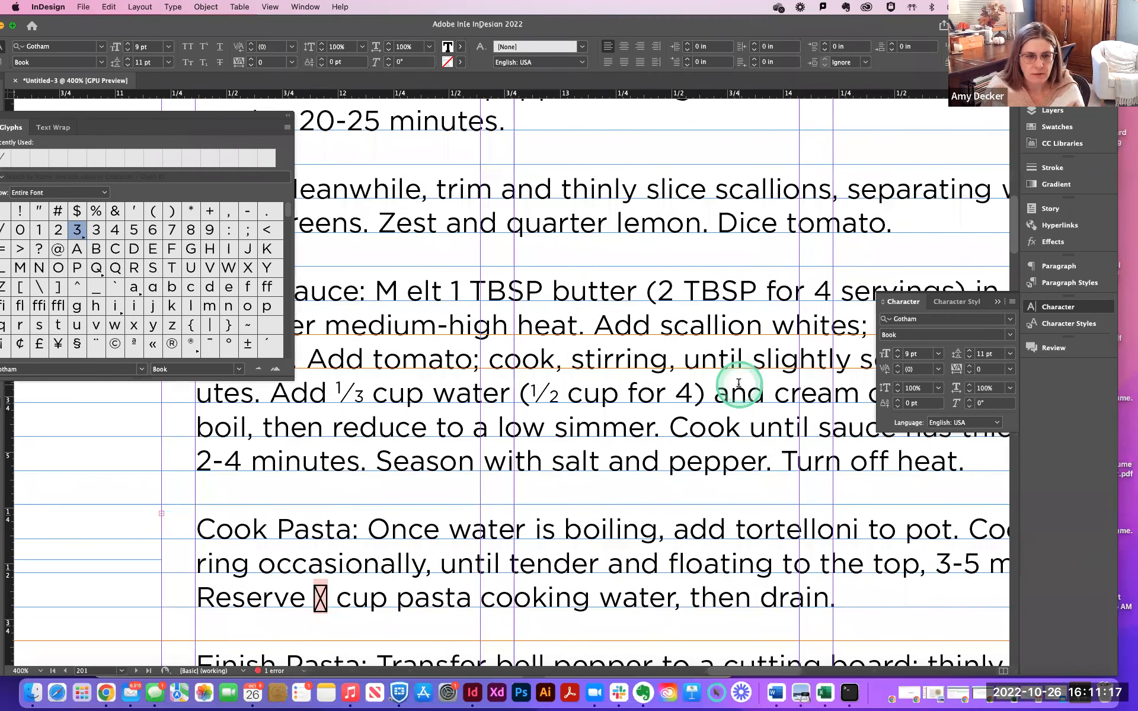
scroll(738, 384, "down", 10)
scroll(737, 384, "left", 6)
scroll(737, 384, "up", 4)
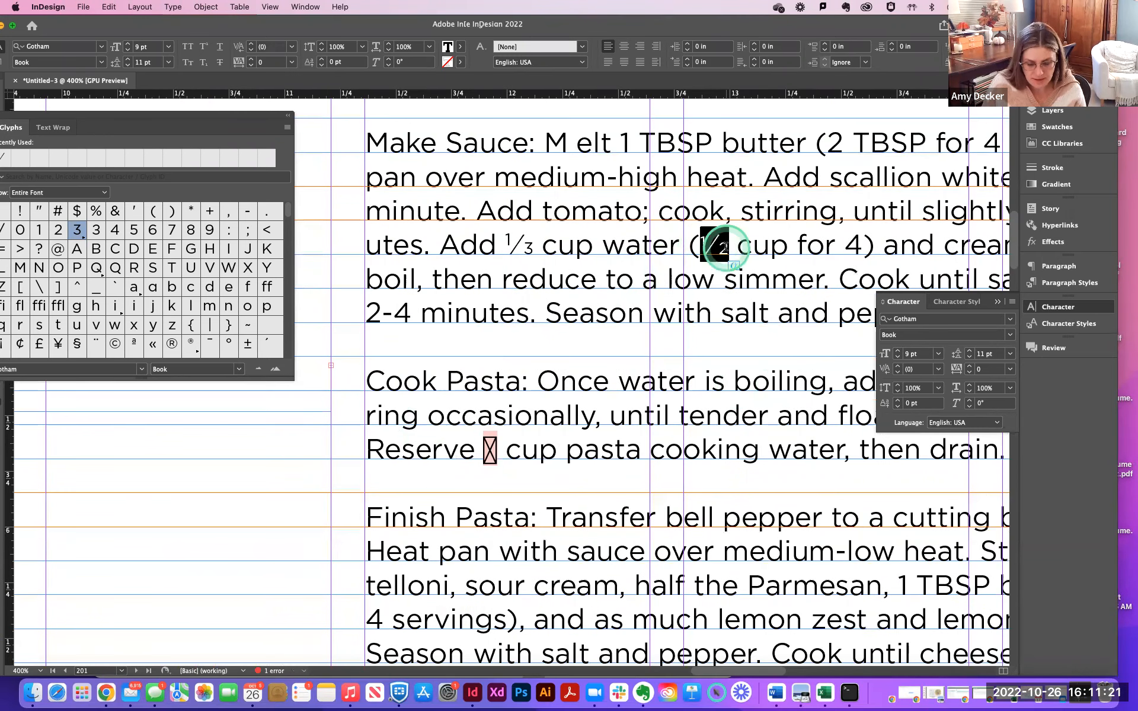
double_click(490, 451)
type("½")
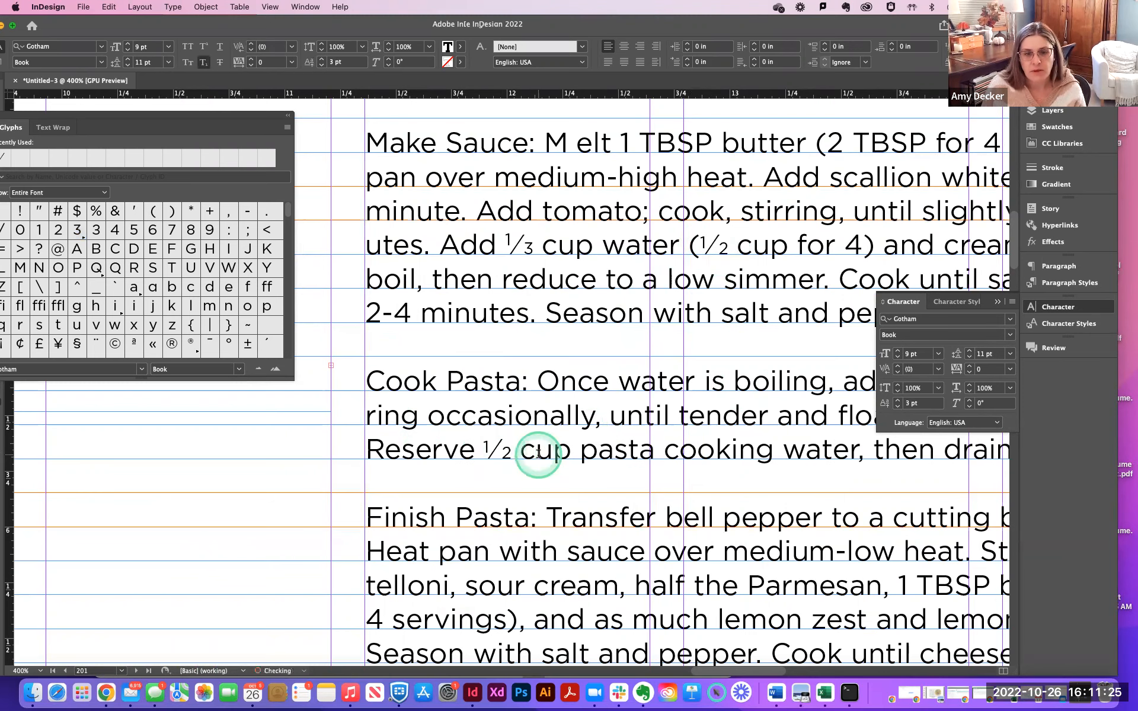
Close the Glyphs panel so that the ingredients and instructions columns are both uncovered.
left_click(605, 462)
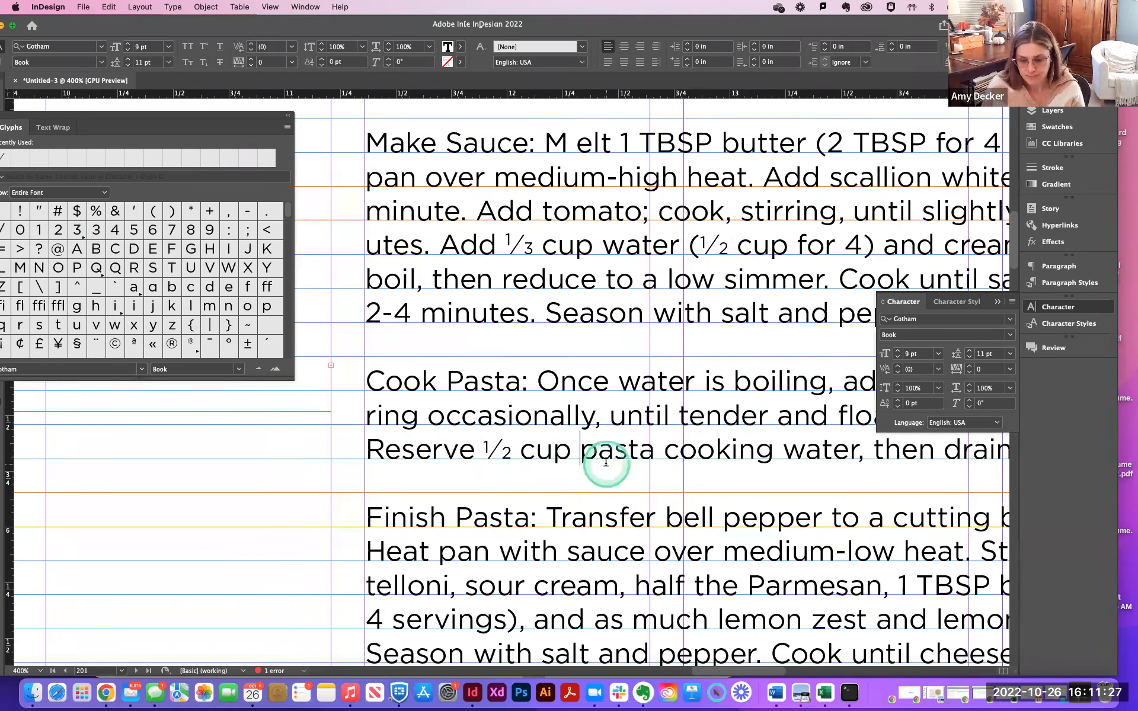
key("cmd+2")
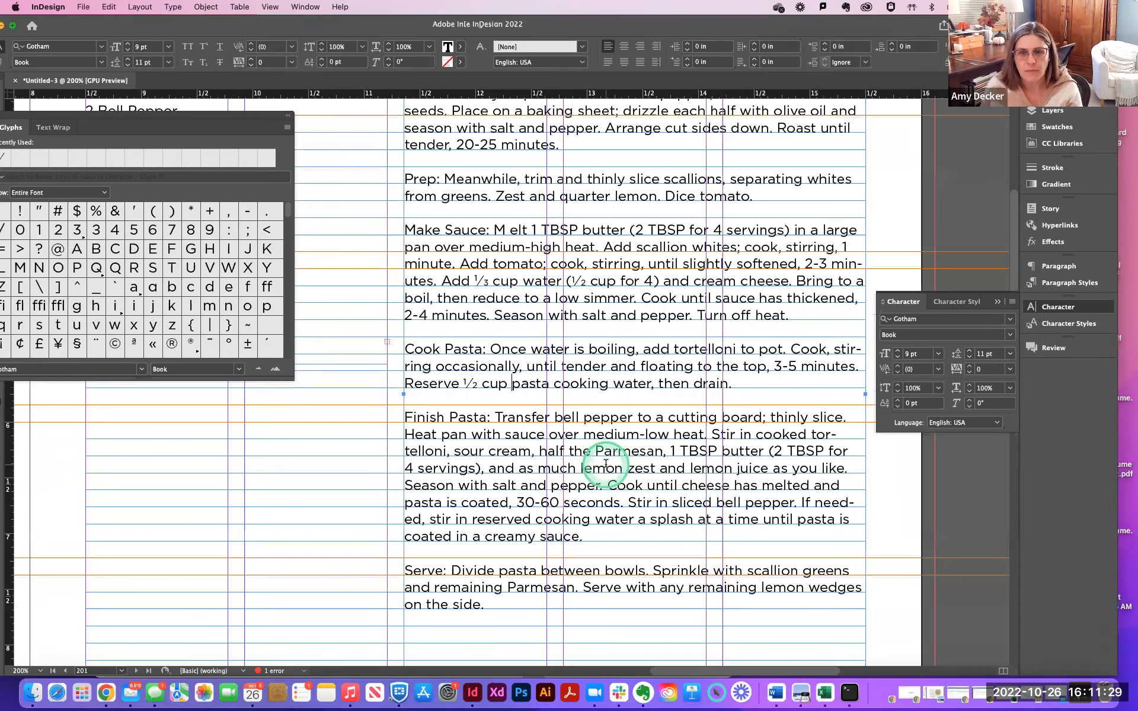
key("cmd+minus")
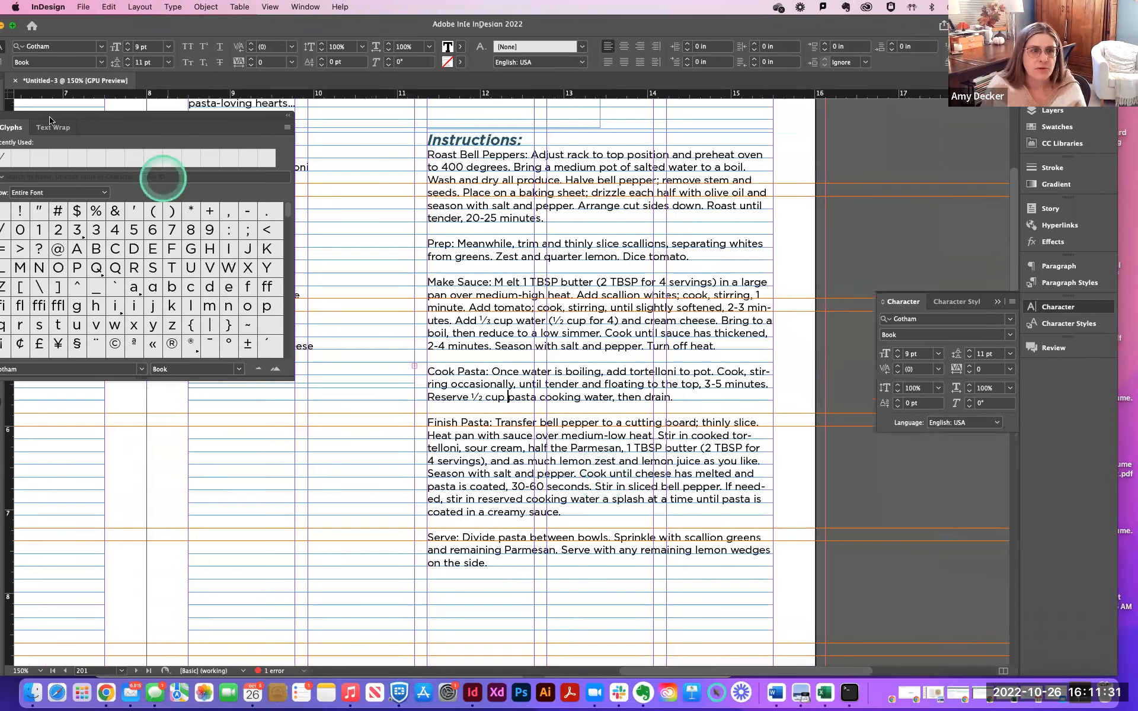
left_click_drag(129, 123, 143, 123)
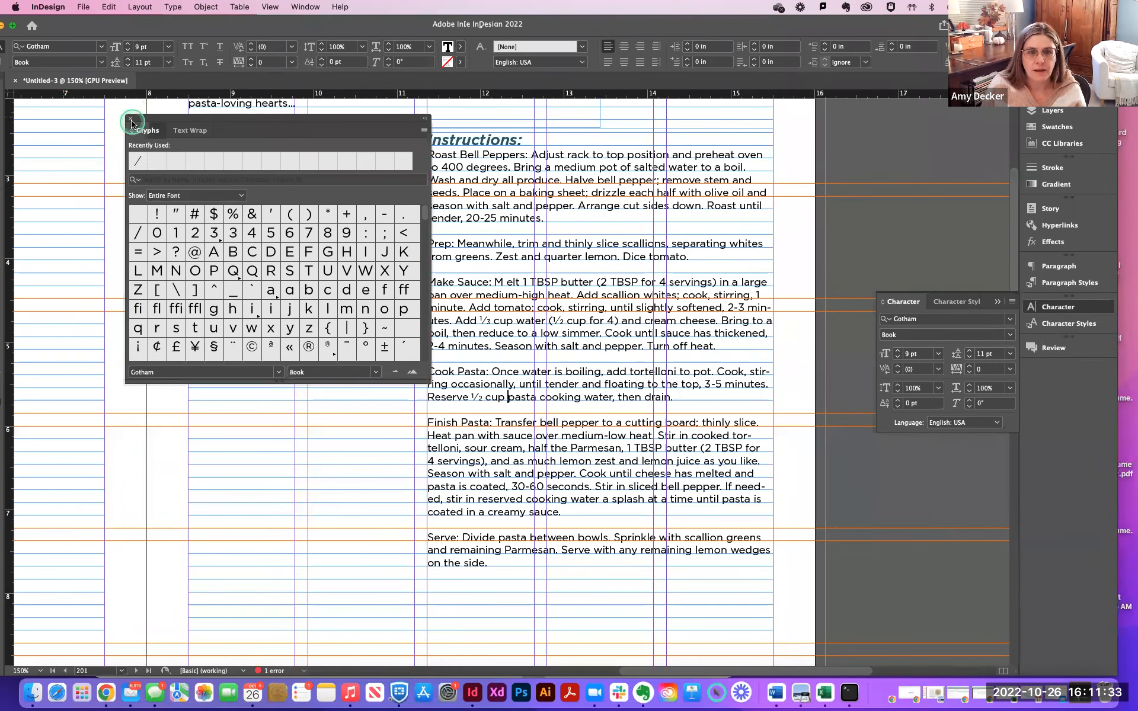
left_click(131, 119)
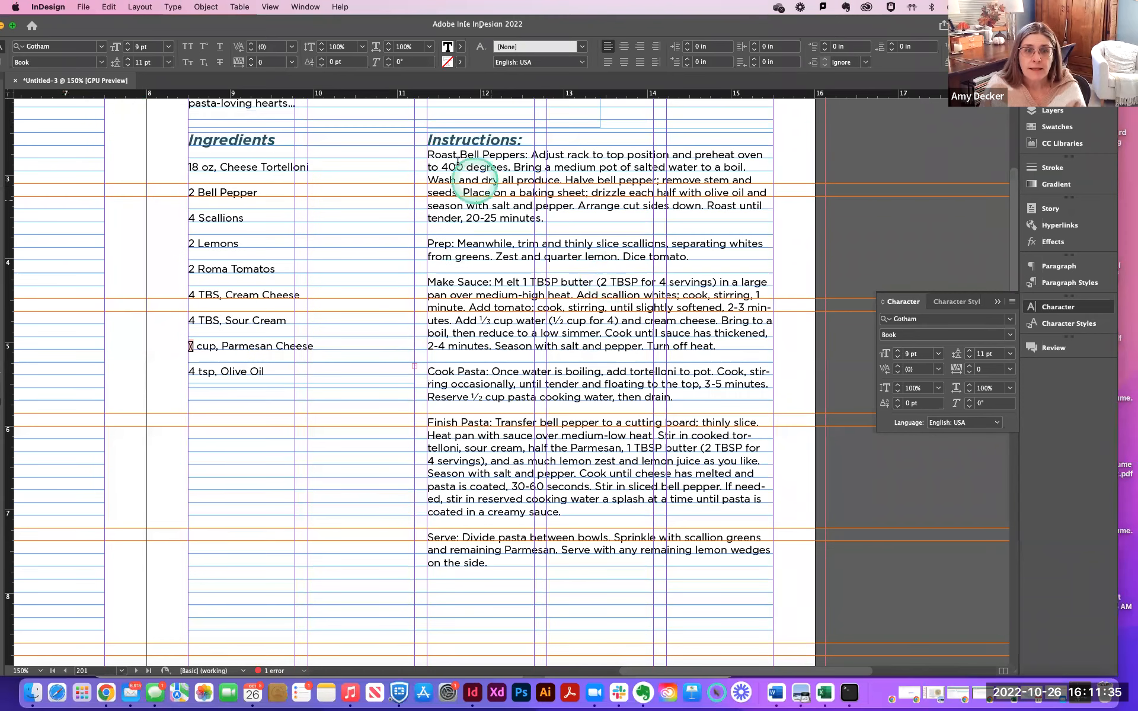
Number the six instruction paragraphs 1 to 6, from "Roast Bell Peppers" to "Serve", with a space after each number.
left_click(429, 156)
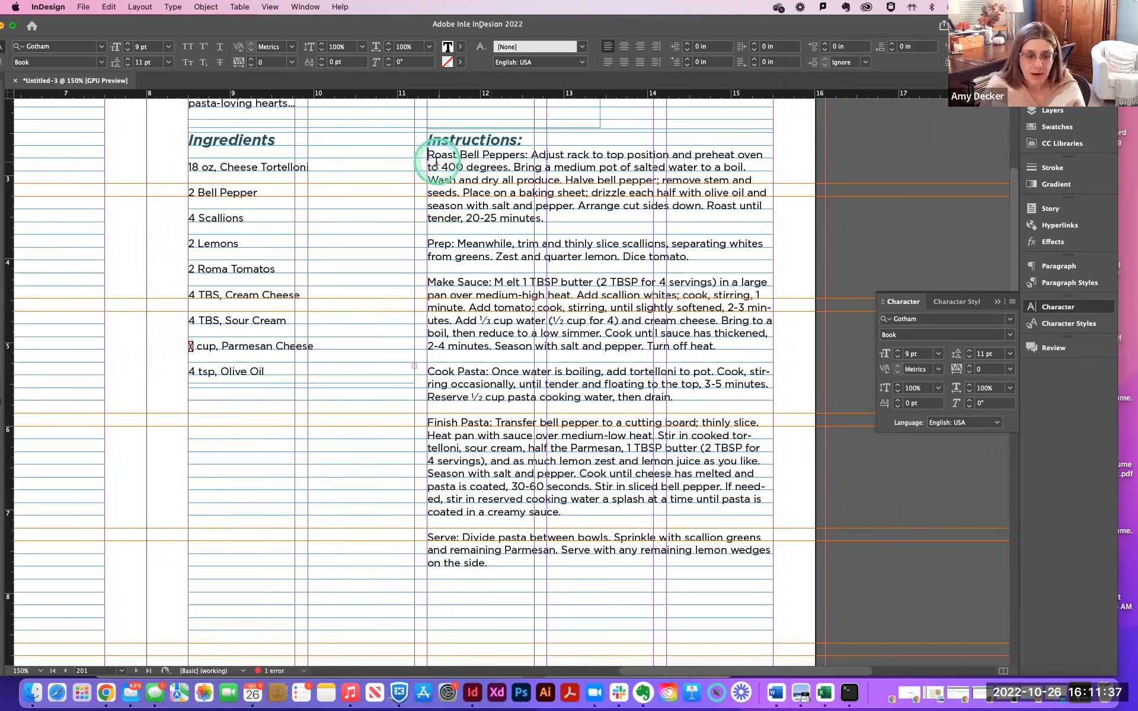
type("1")
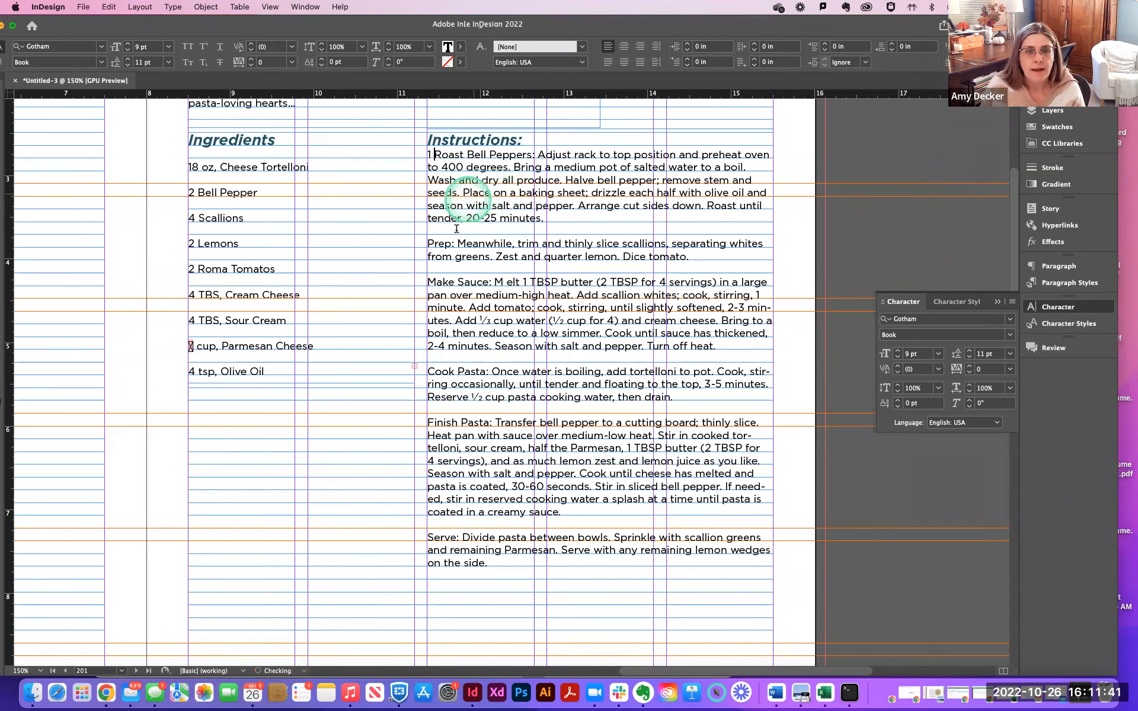
left_click(428, 243)
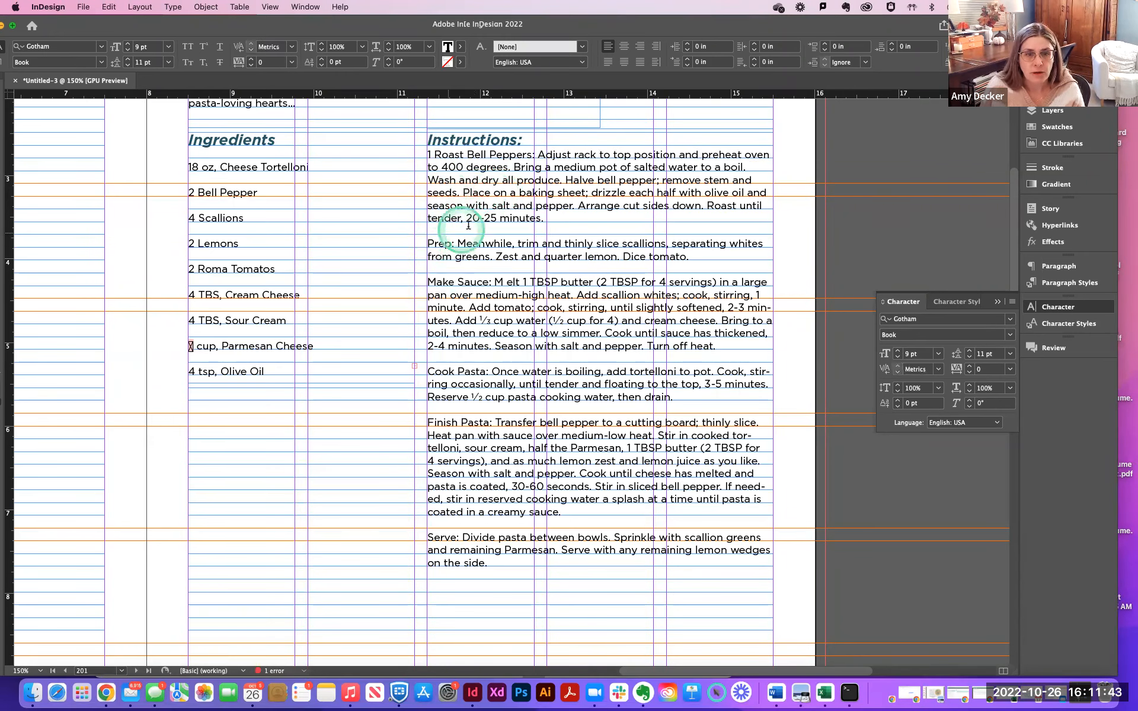
type("2")
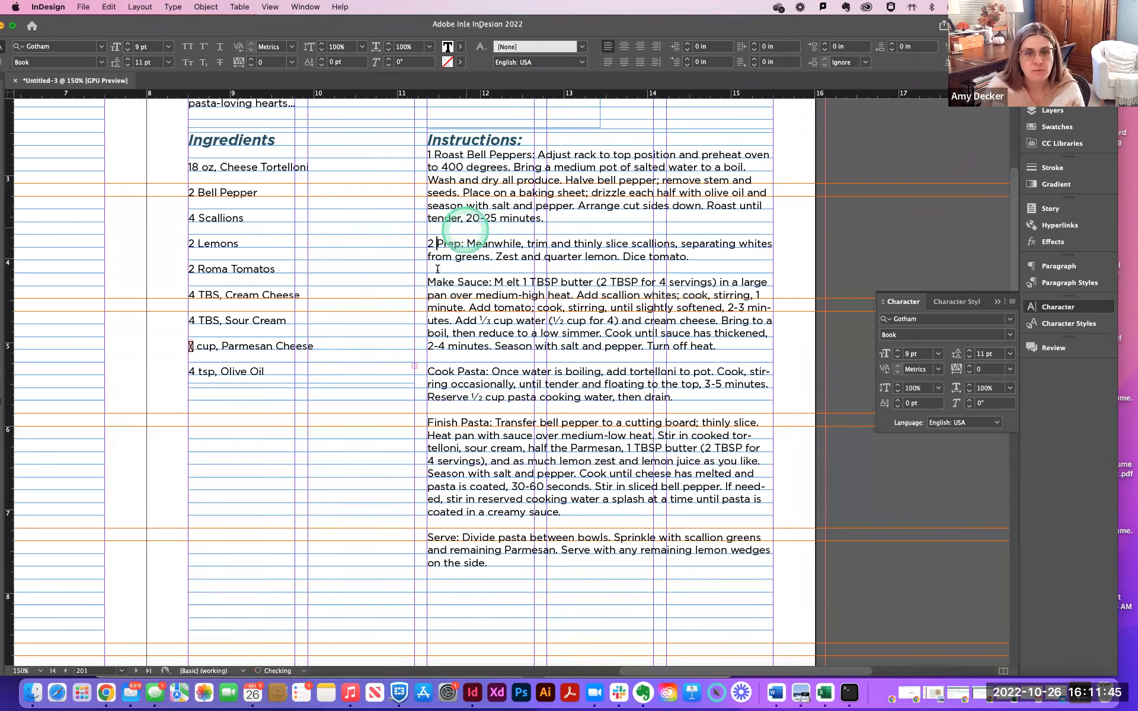
left_click(428, 282)
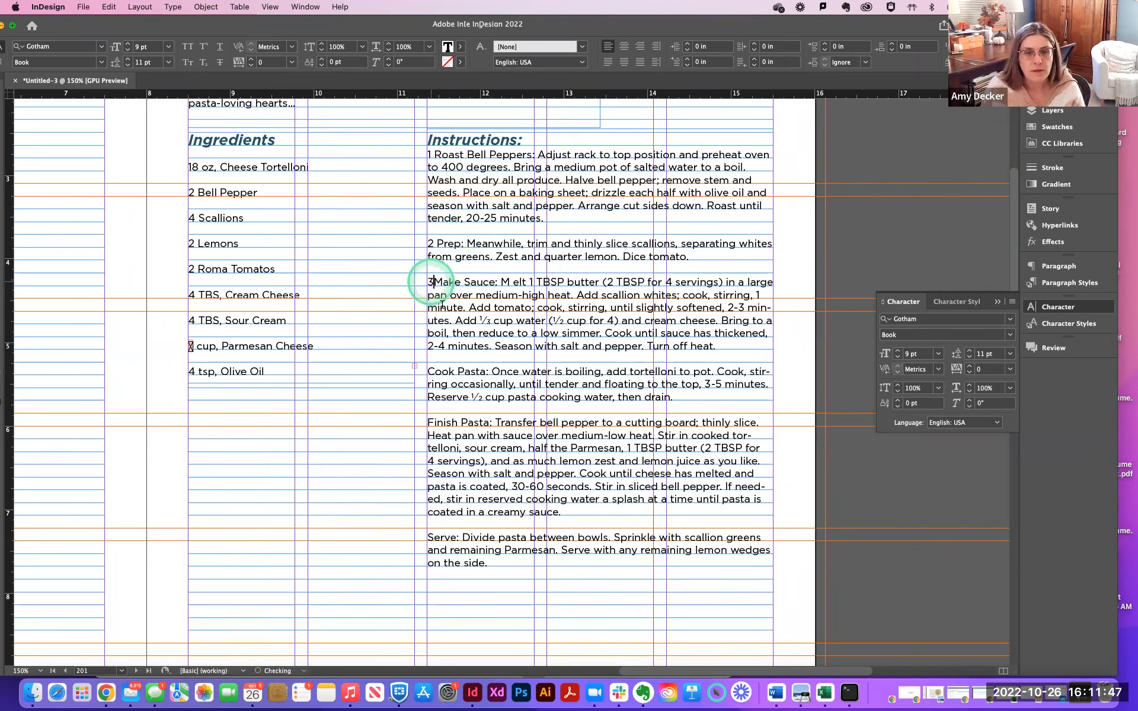
type("3 ")
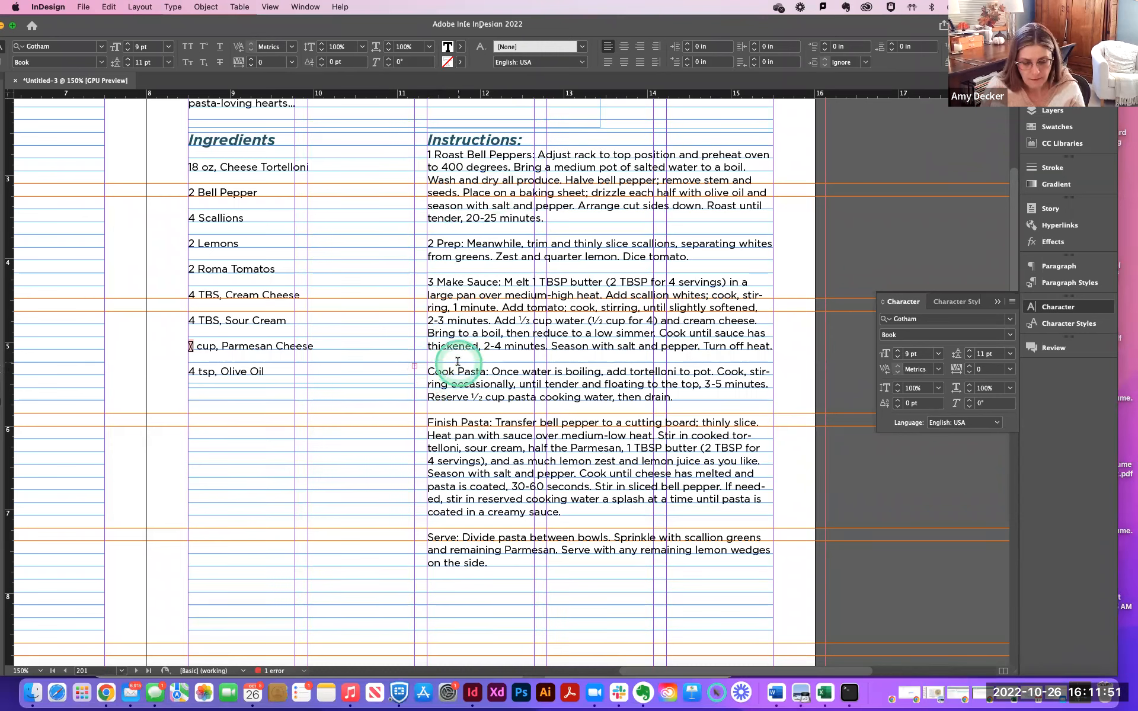
type("4")
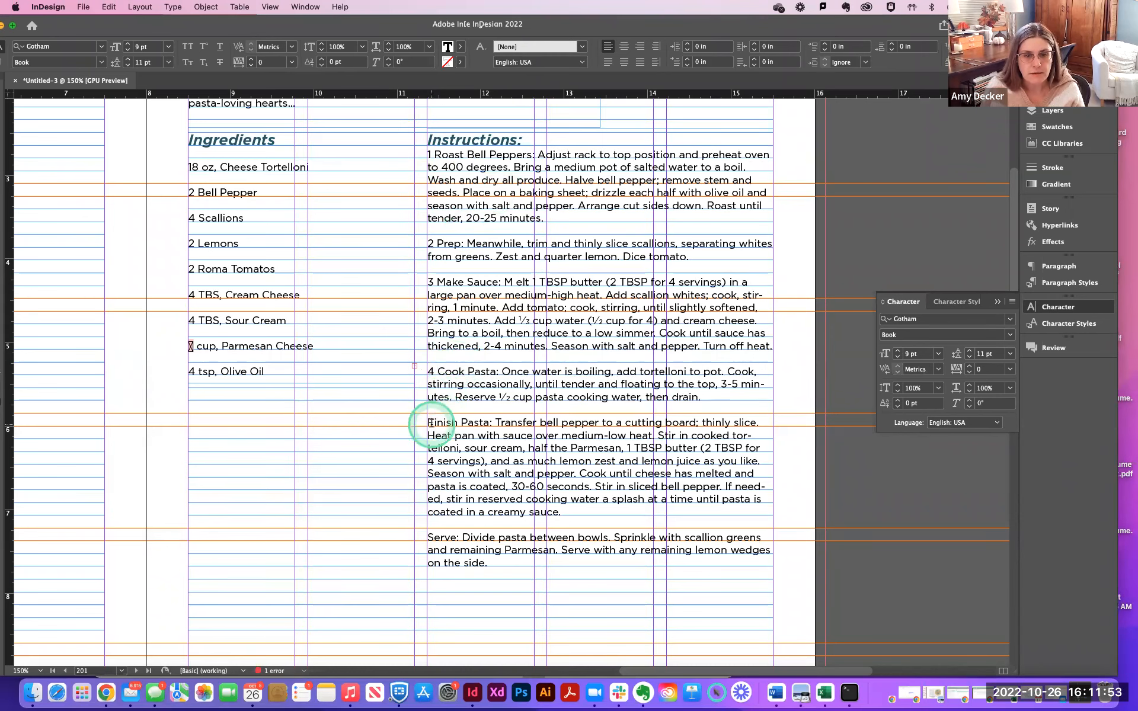
type("5")
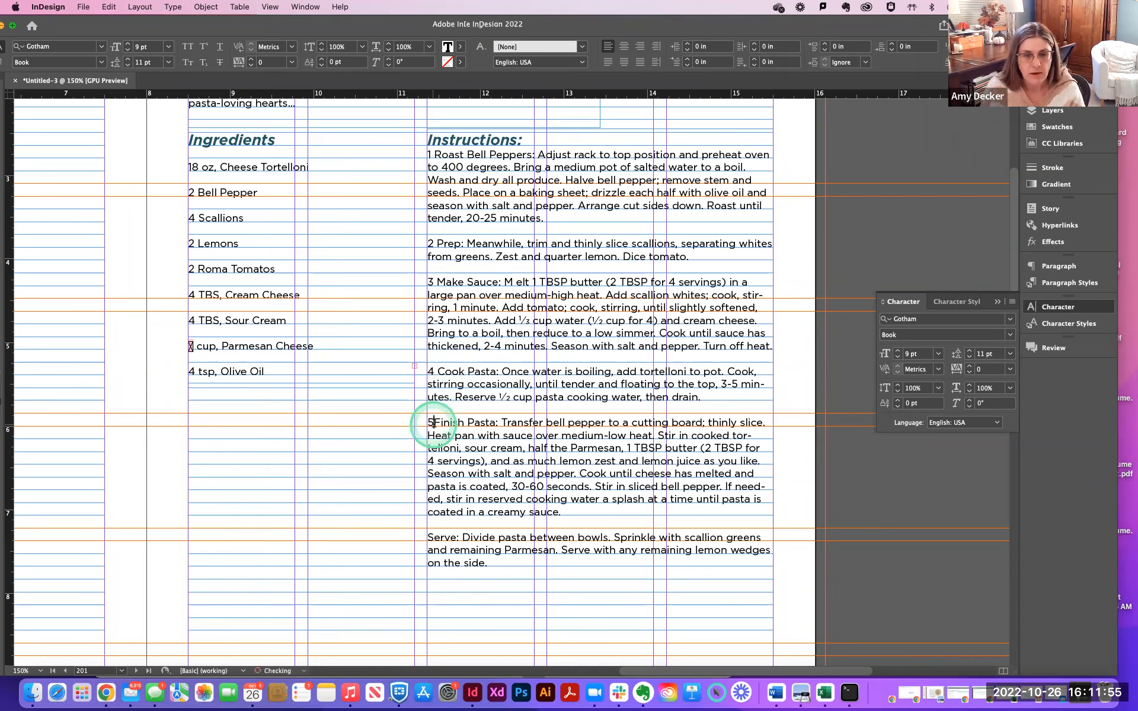
left_click(428, 539)
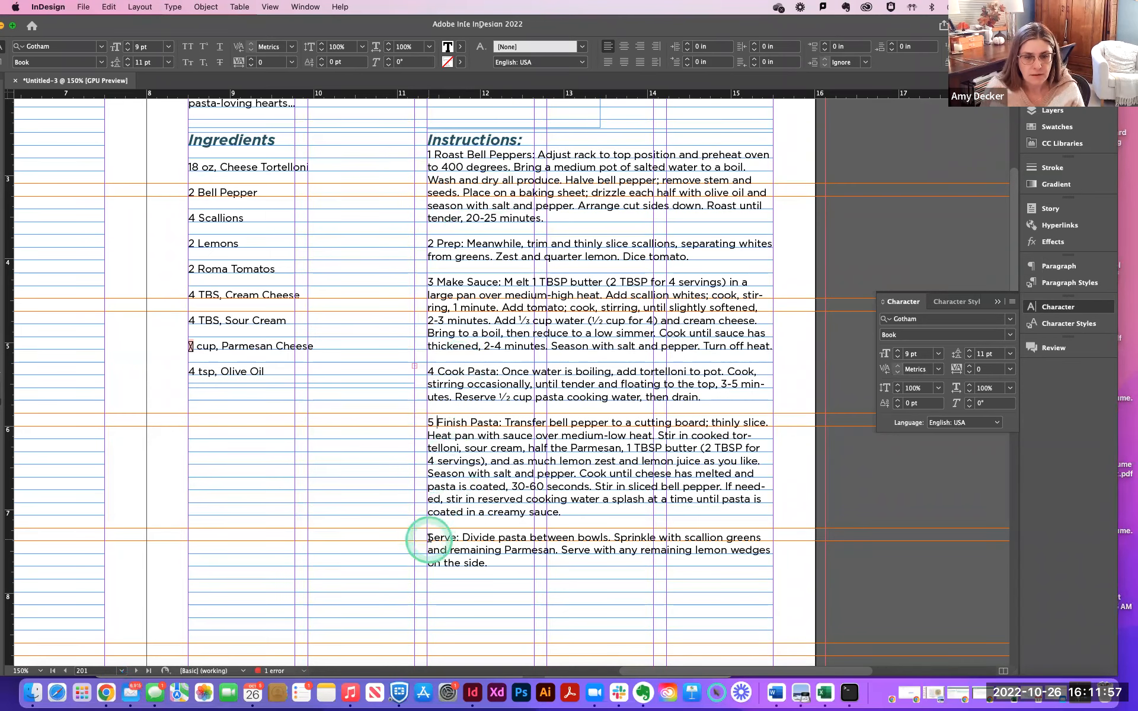
type("6")
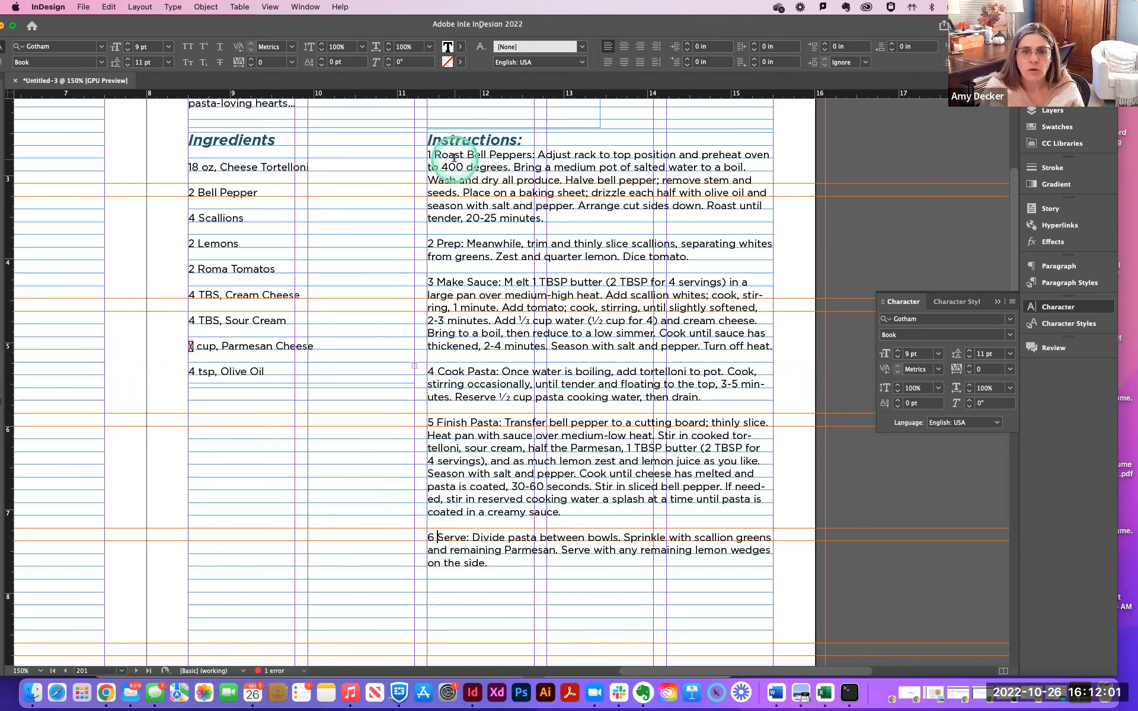
Format the 1 before "Roast Bell Peppers" in Gotham Ultra with the magenta swatch C=0 M=100 Y=0 K=0.
left_click_drag(428, 154, 434, 156)
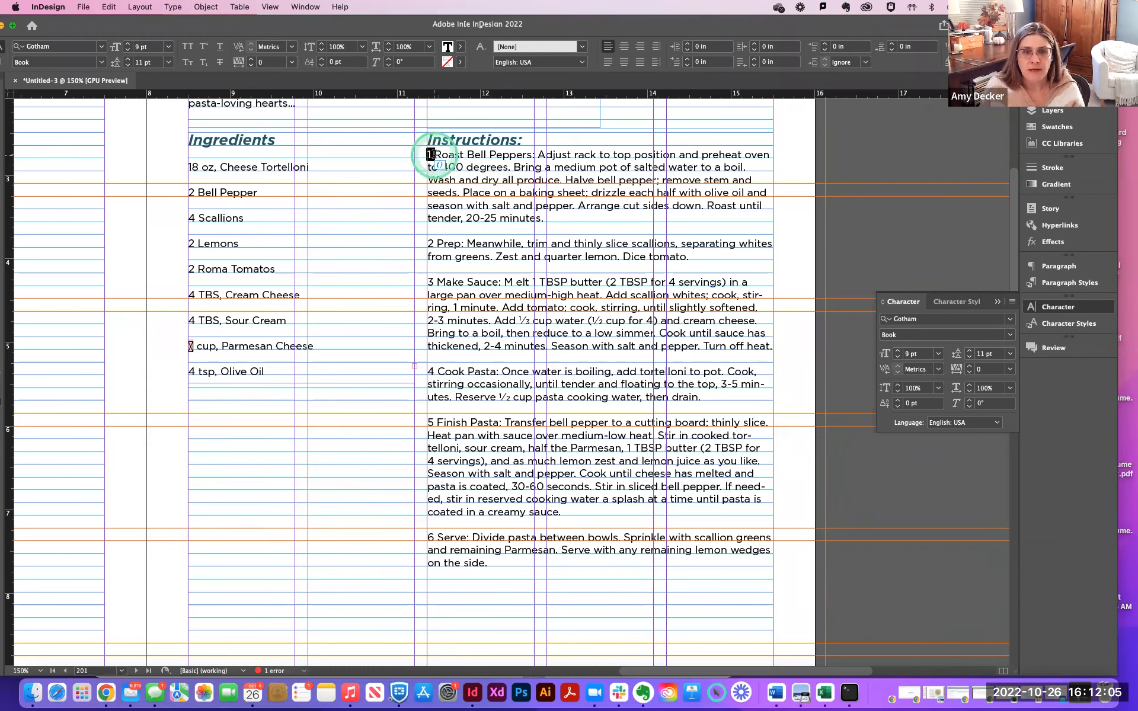
left_click(1071, 325)
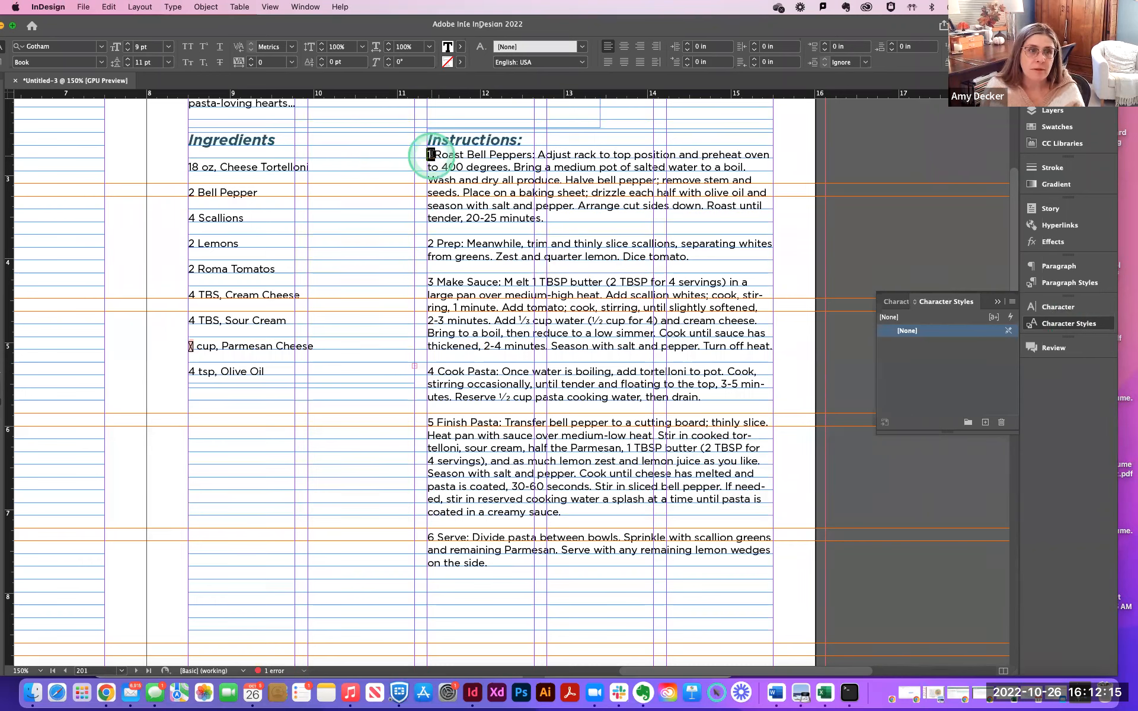
left_click(101, 61)
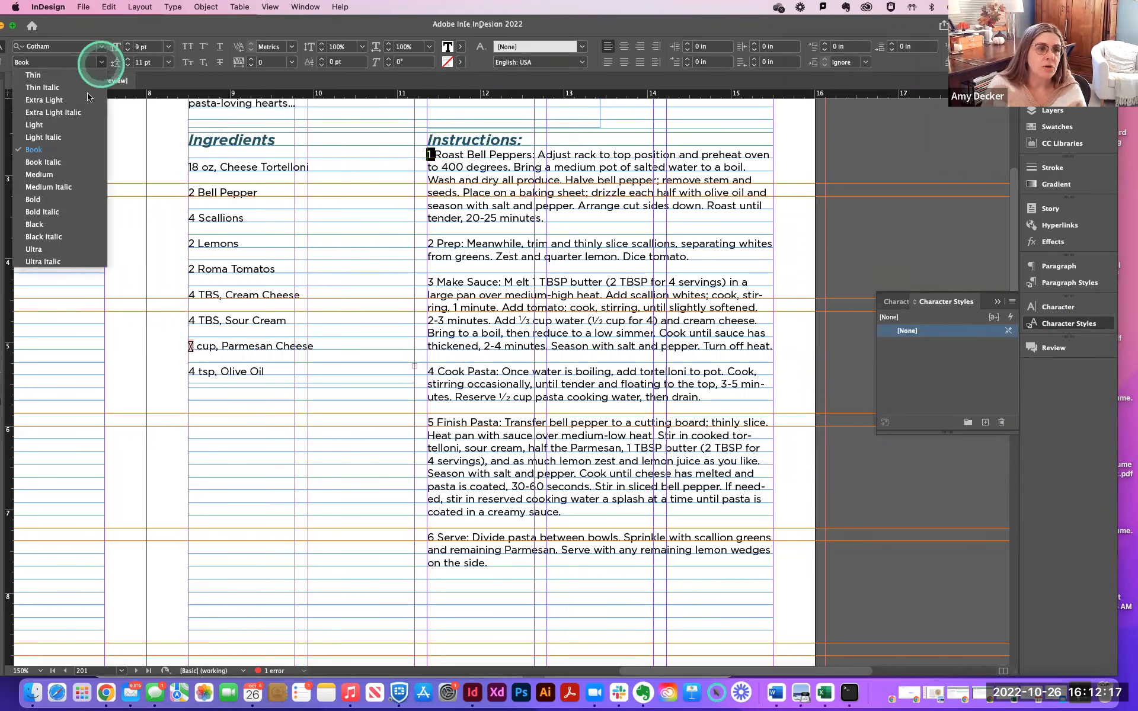
left_click(37, 251)
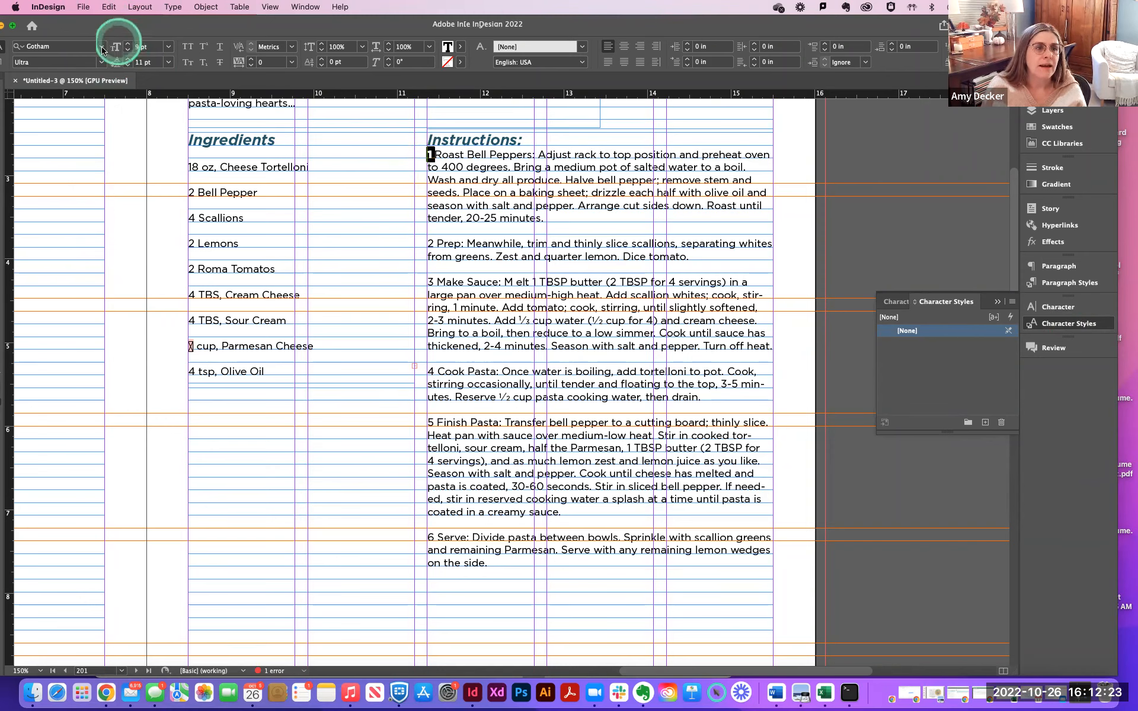
left_click(448, 50)
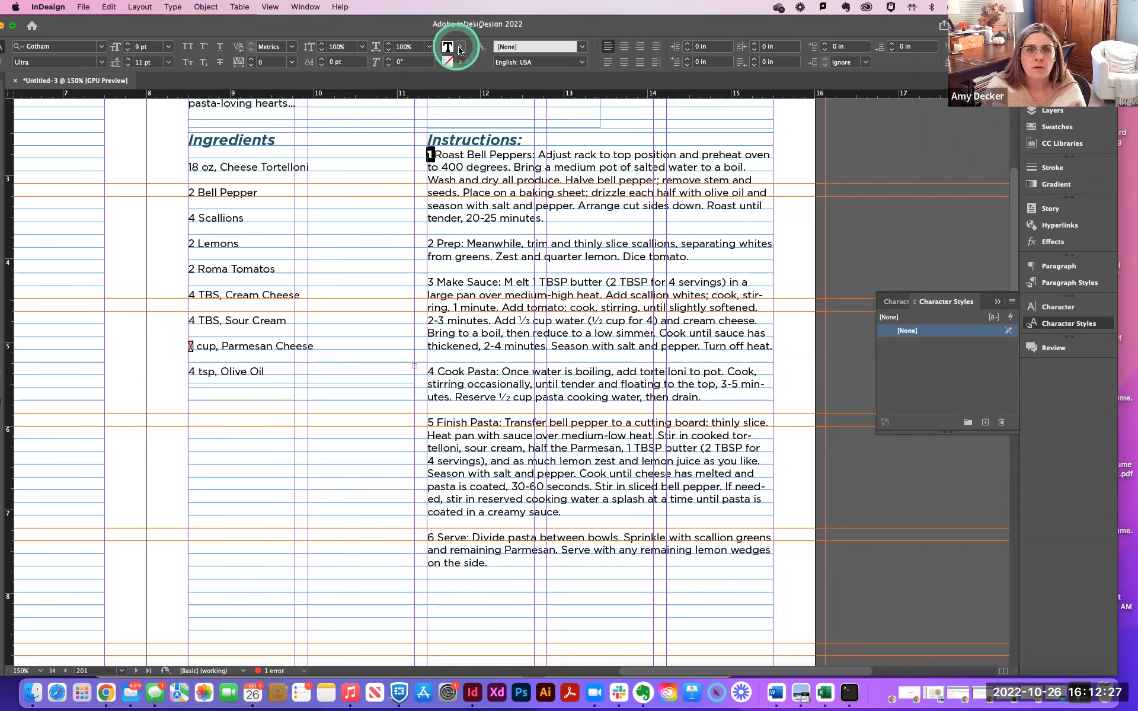
left_click(460, 47)
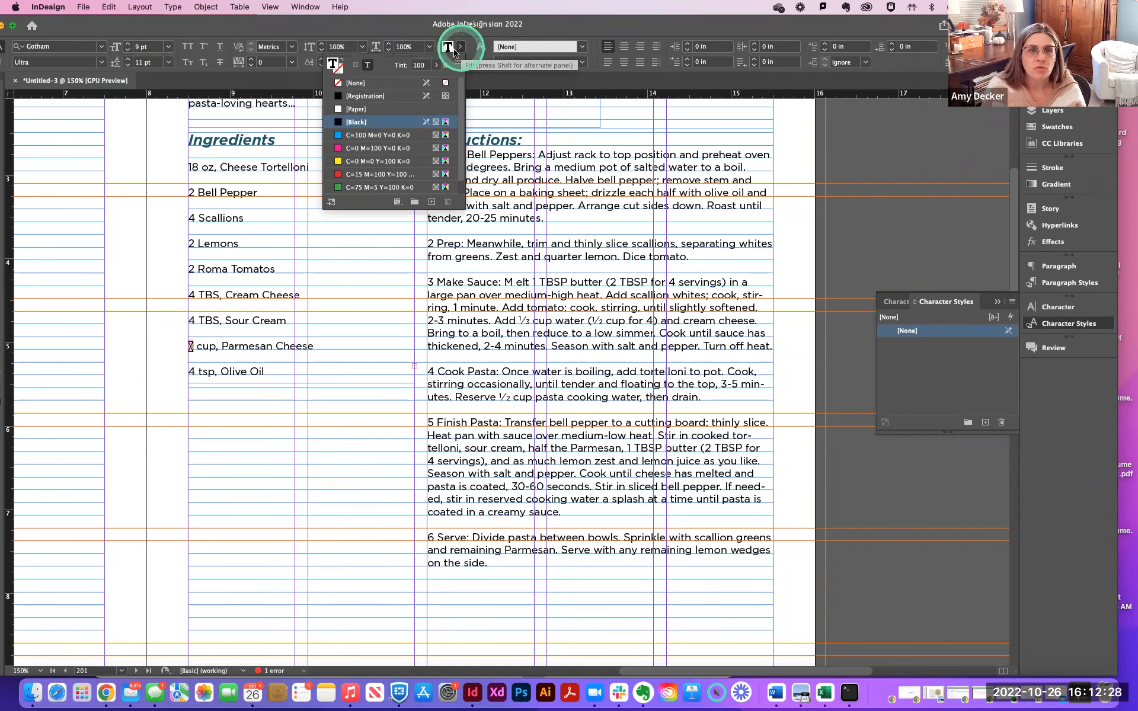
left_click(350, 148)
left_click(486, 161)
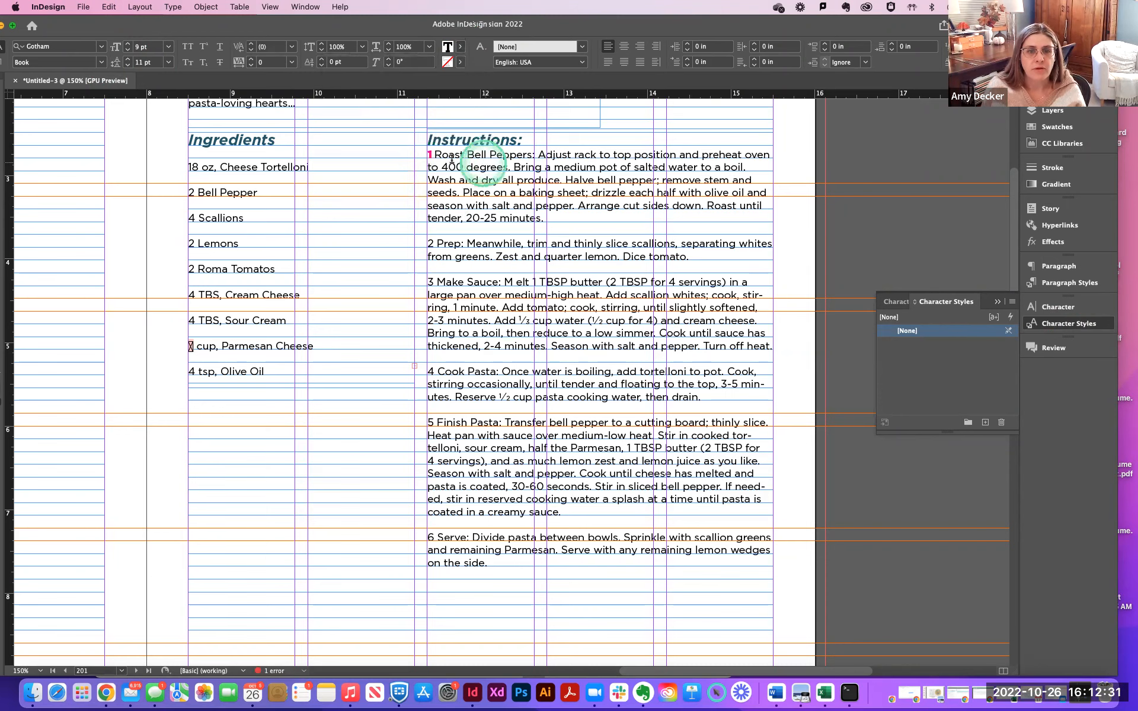
Create a character style named "Step-by-step Numbers" from the magenta Gotham Ultra 1 before "Roast Bell Peppers".
double_click(428, 155)
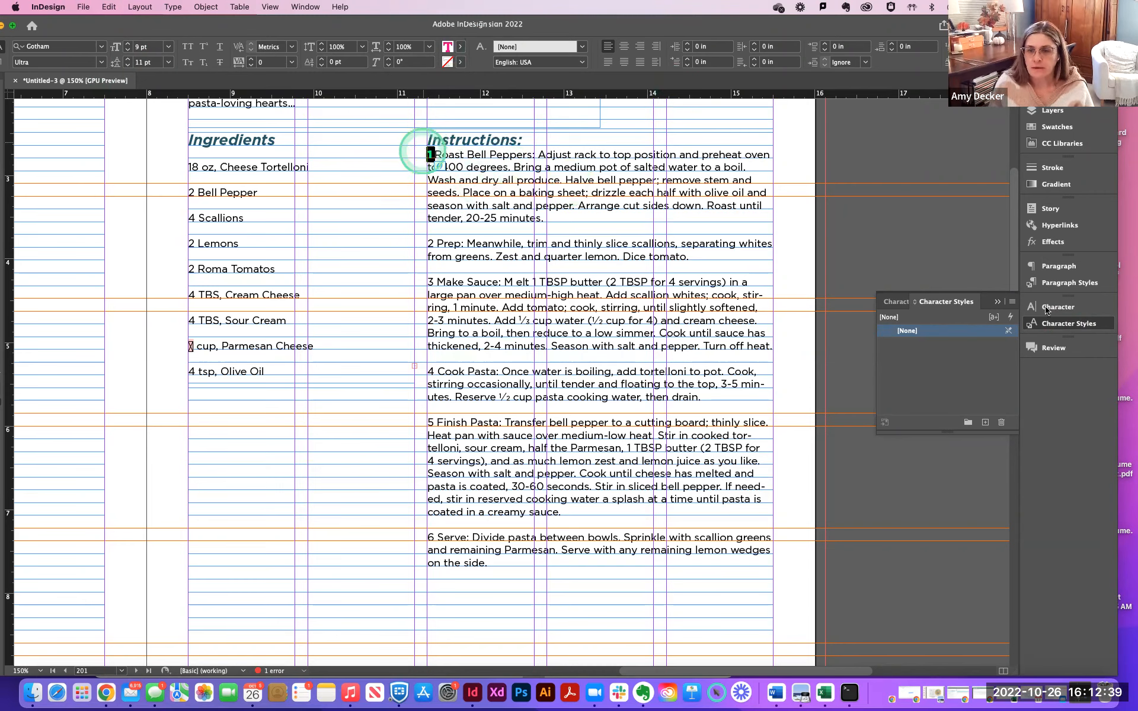
left_click(1014, 303)
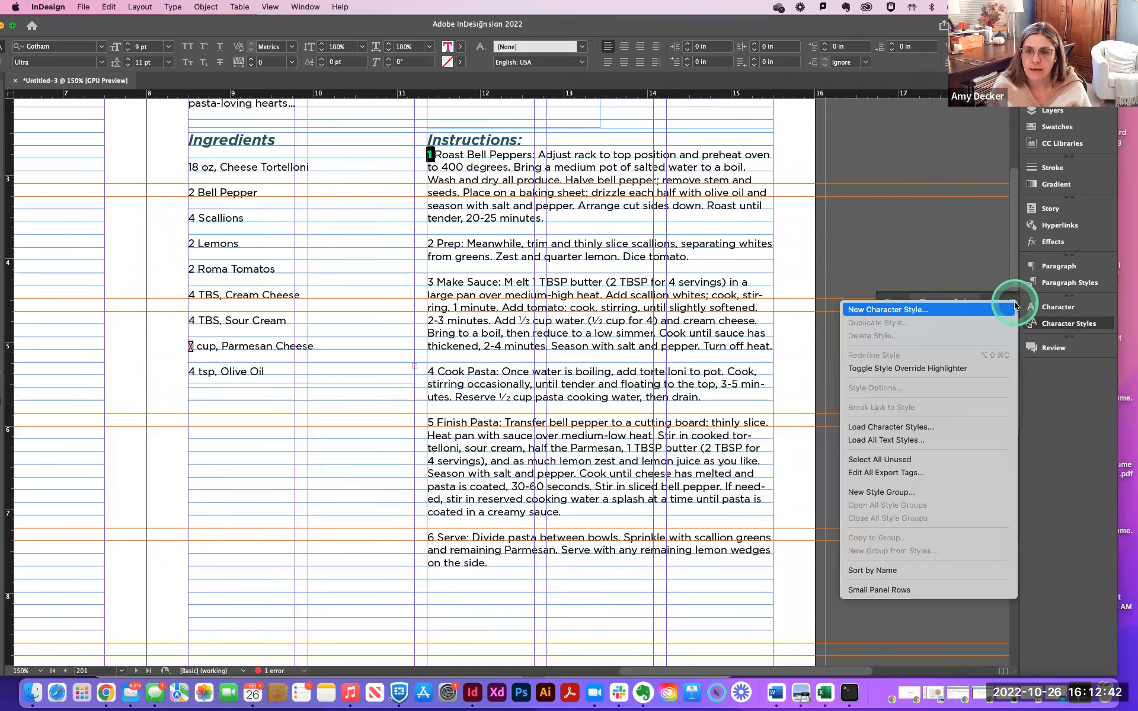
left_click(936, 308)
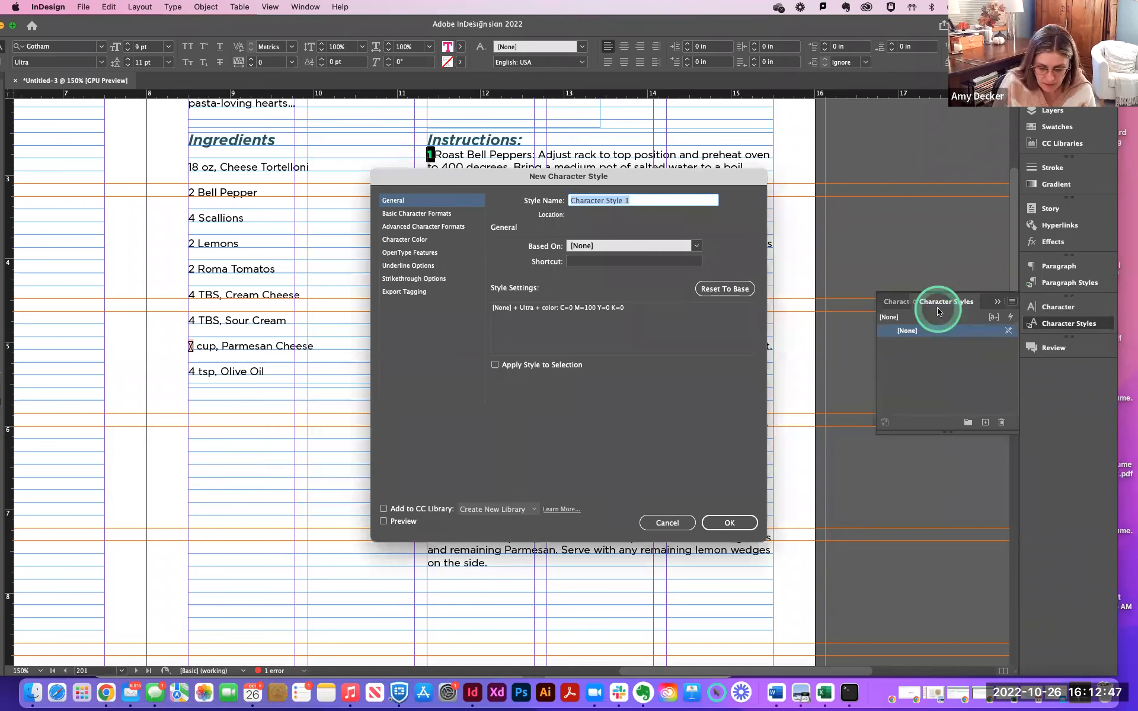
type("Stepbystep Numbers")
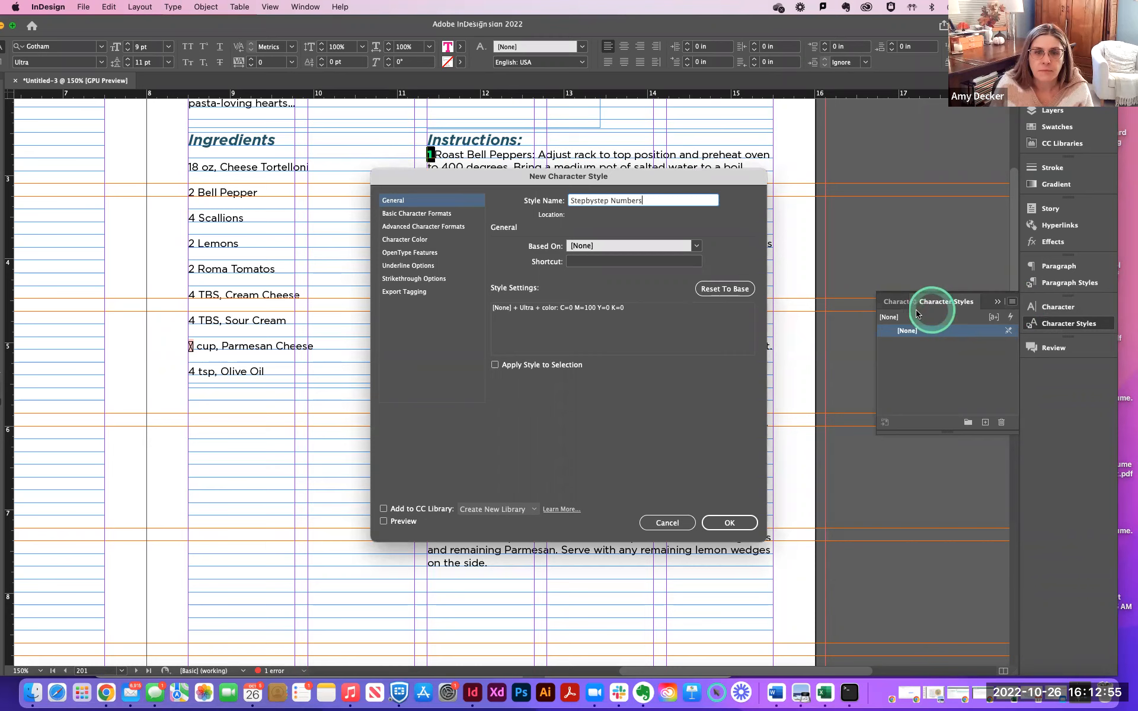
left_click(586, 202)
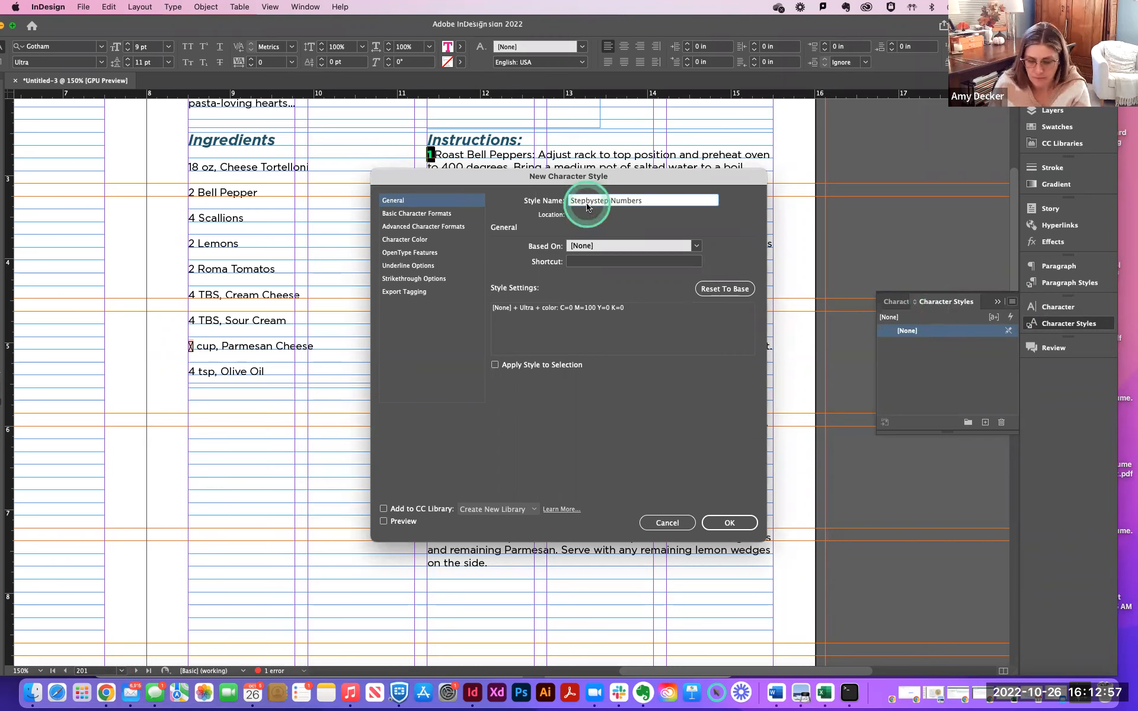
type("-")
left_click(600, 203)
type("-")
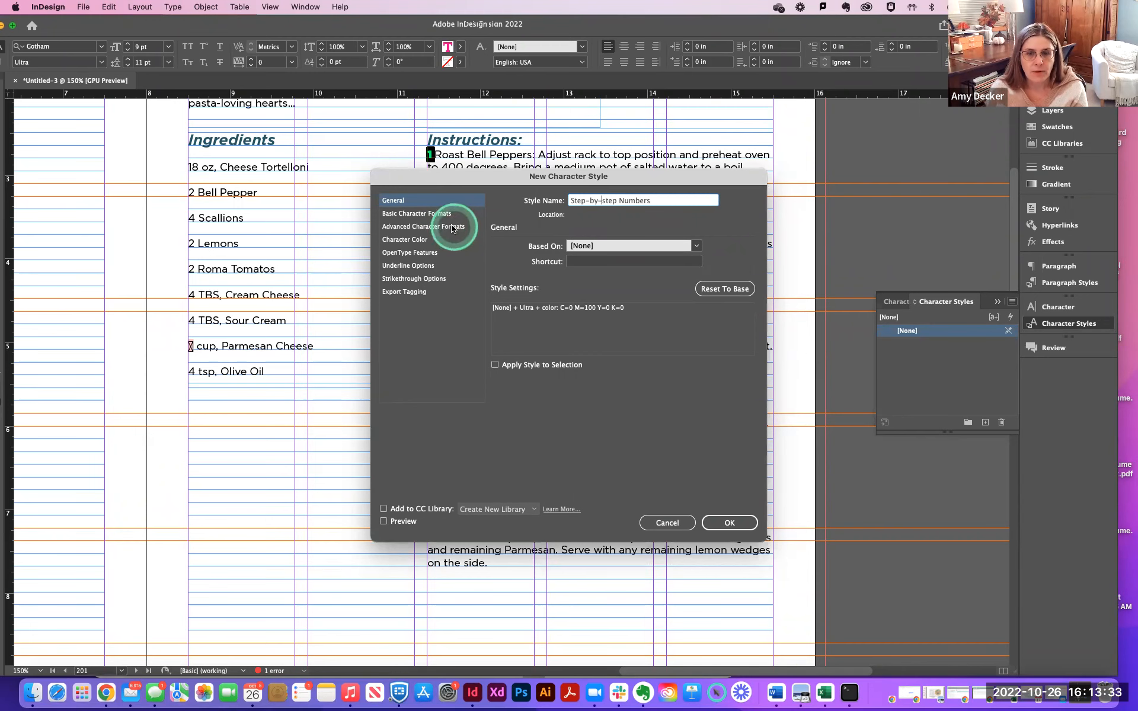
left_click(735, 522)
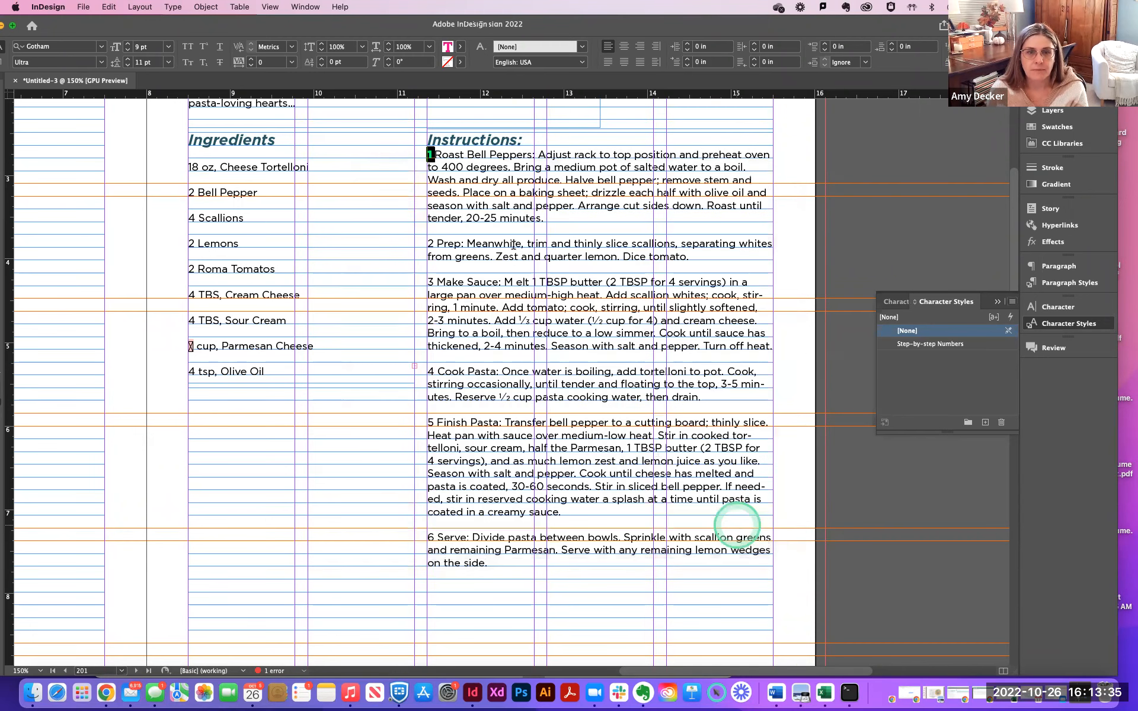
Duplicate the Body paragraph style as "Body copy".
left_click(519, 192)
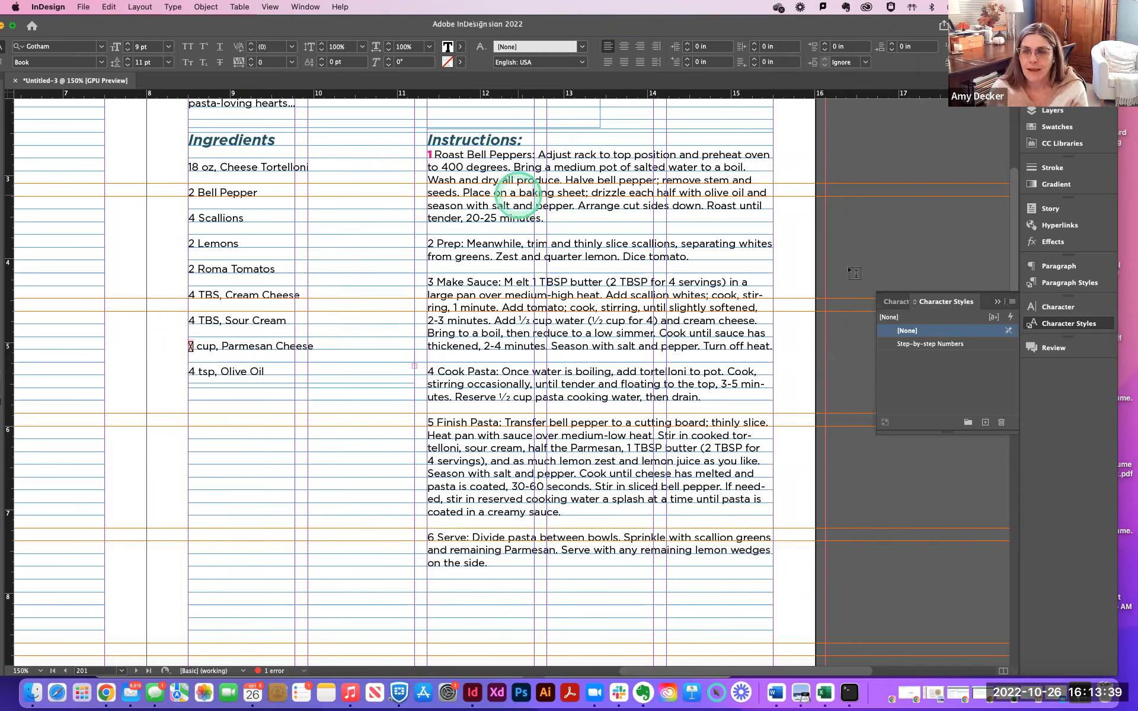
left_click(1060, 285)
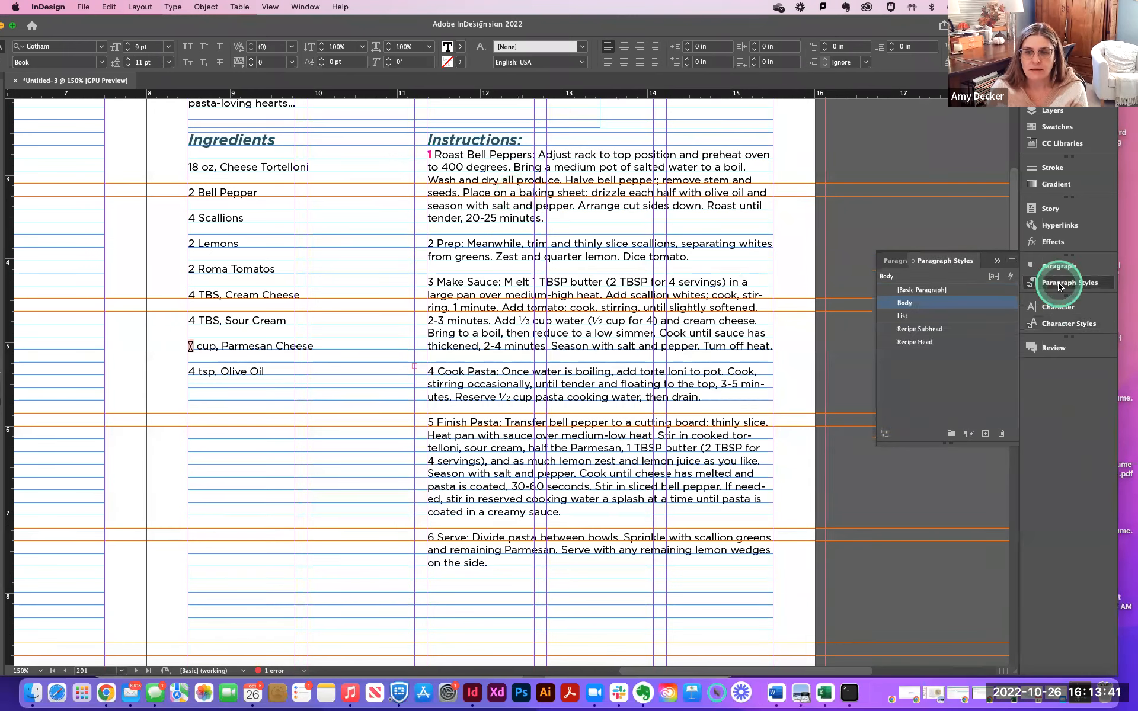
left_click(905, 303)
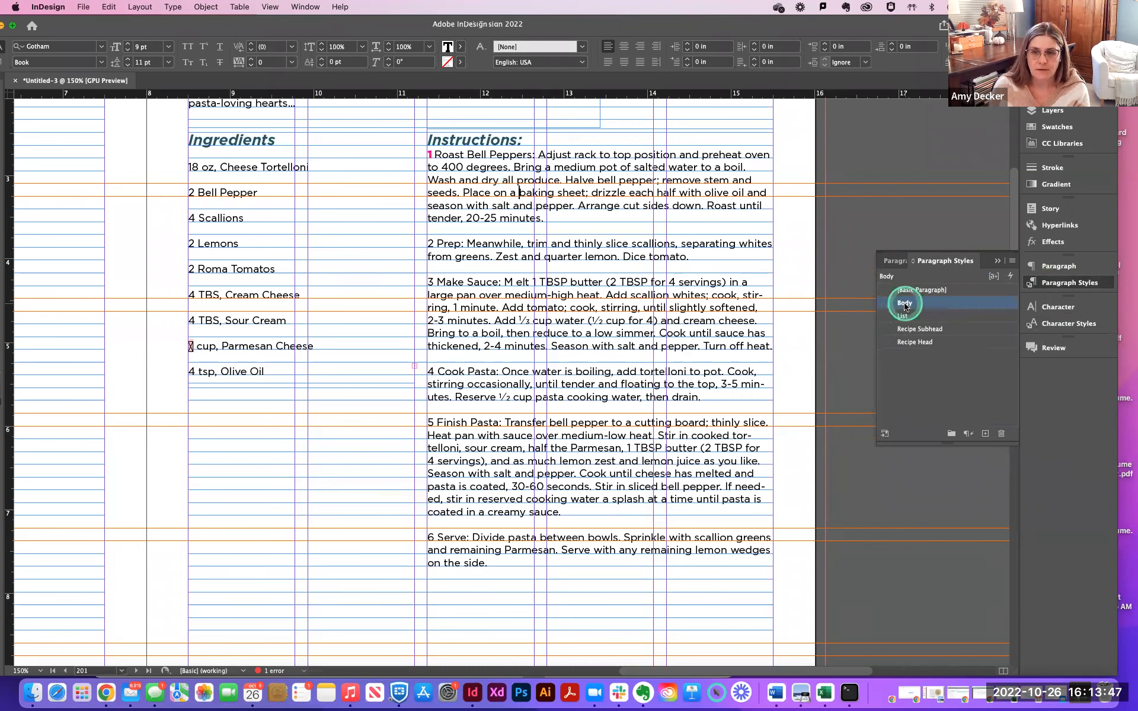
left_click(986, 436)
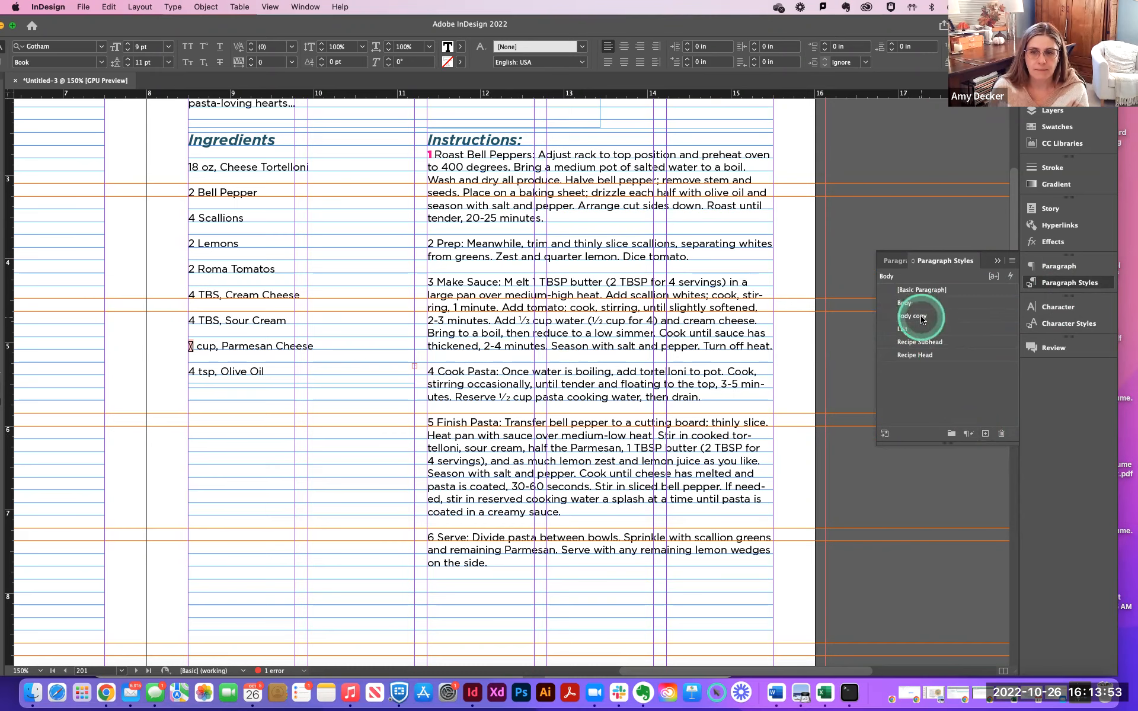
Apply Body copy to the Prep paragraph and give that style a 3-line, 1-character drop cap with the Step-by-step Numbers character style.
left_click(566, 272)
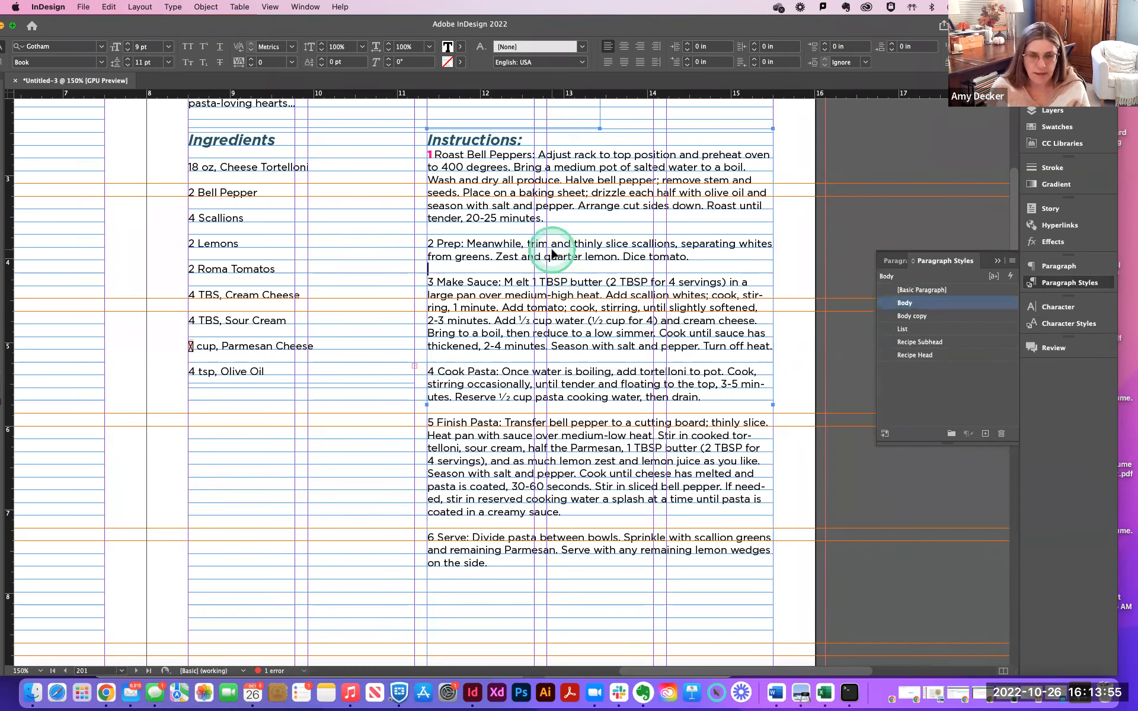
key("super+a")
left_click(611, 257)
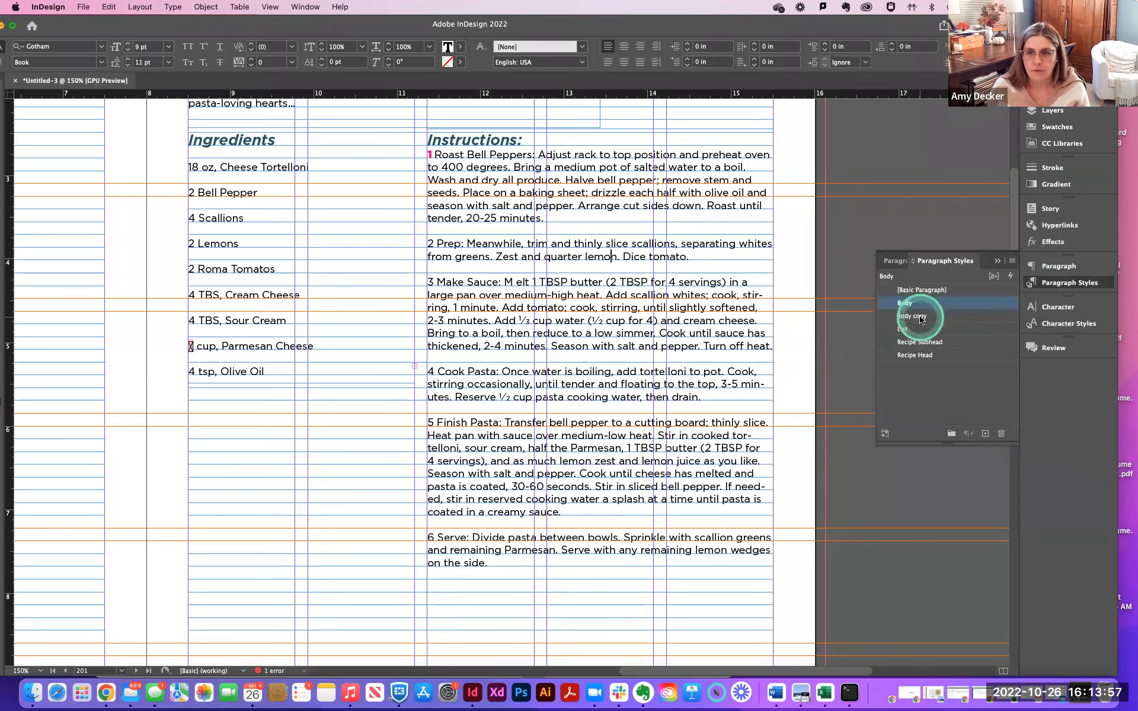
double_click(920, 319)
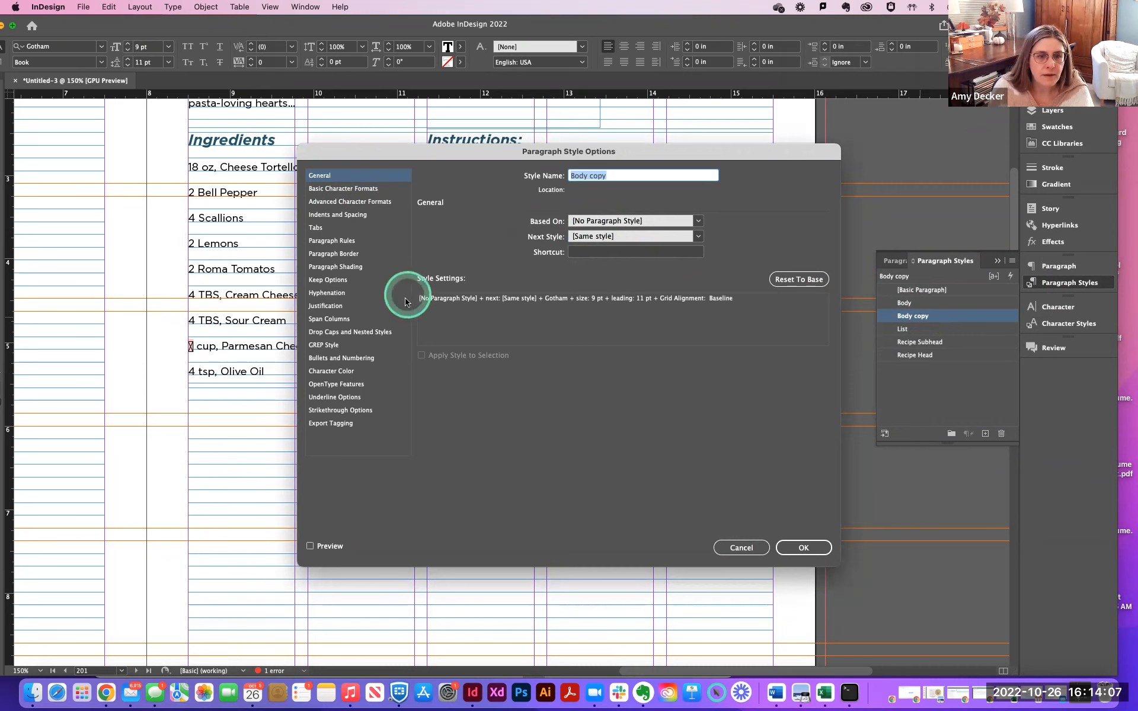
left_click(356, 332)
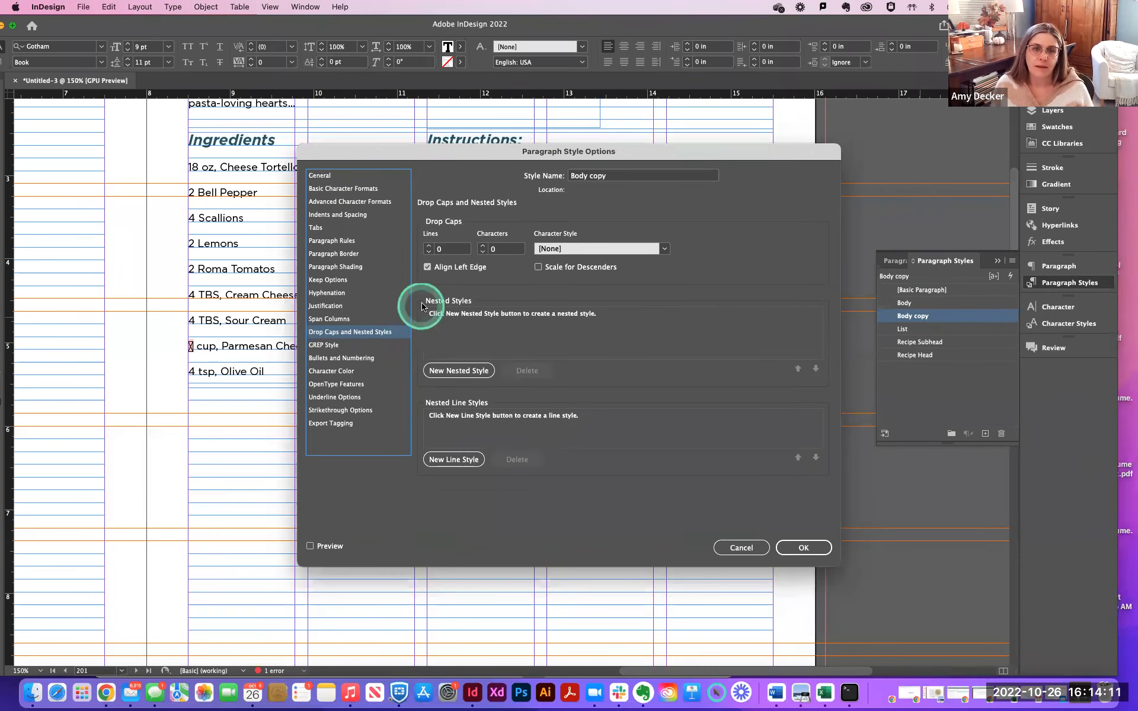
left_click(429, 246)
left_click(429, 246)
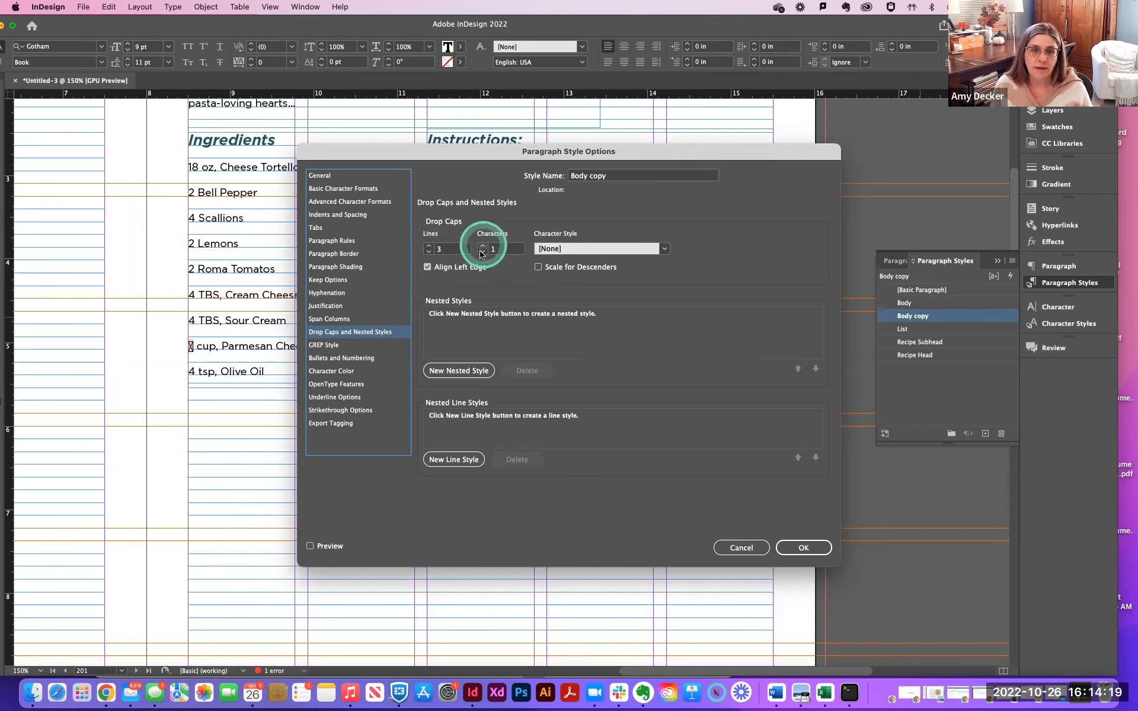
left_click(666, 249)
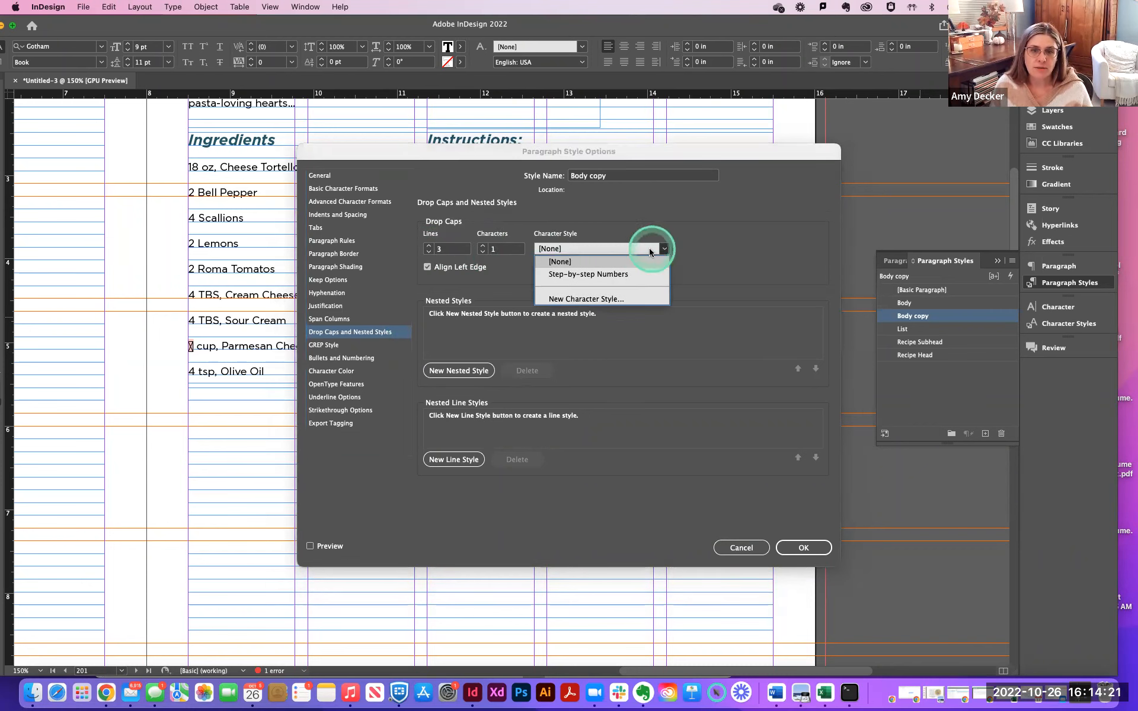
left_click(628, 275)
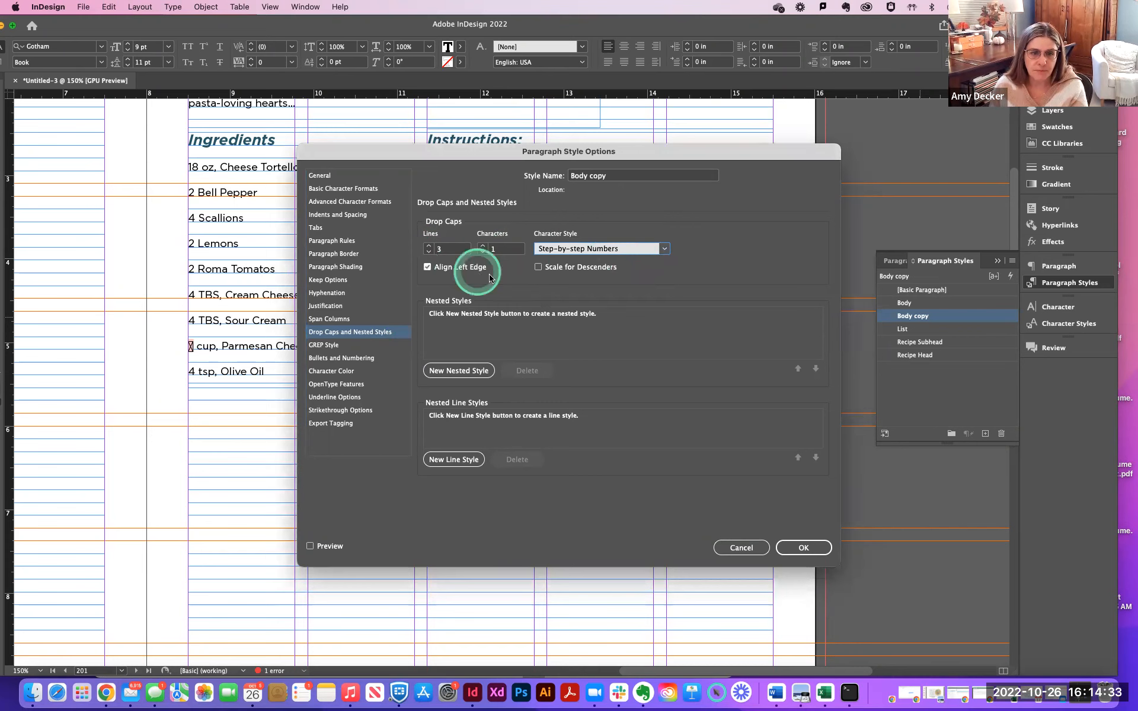
left_click(803, 549)
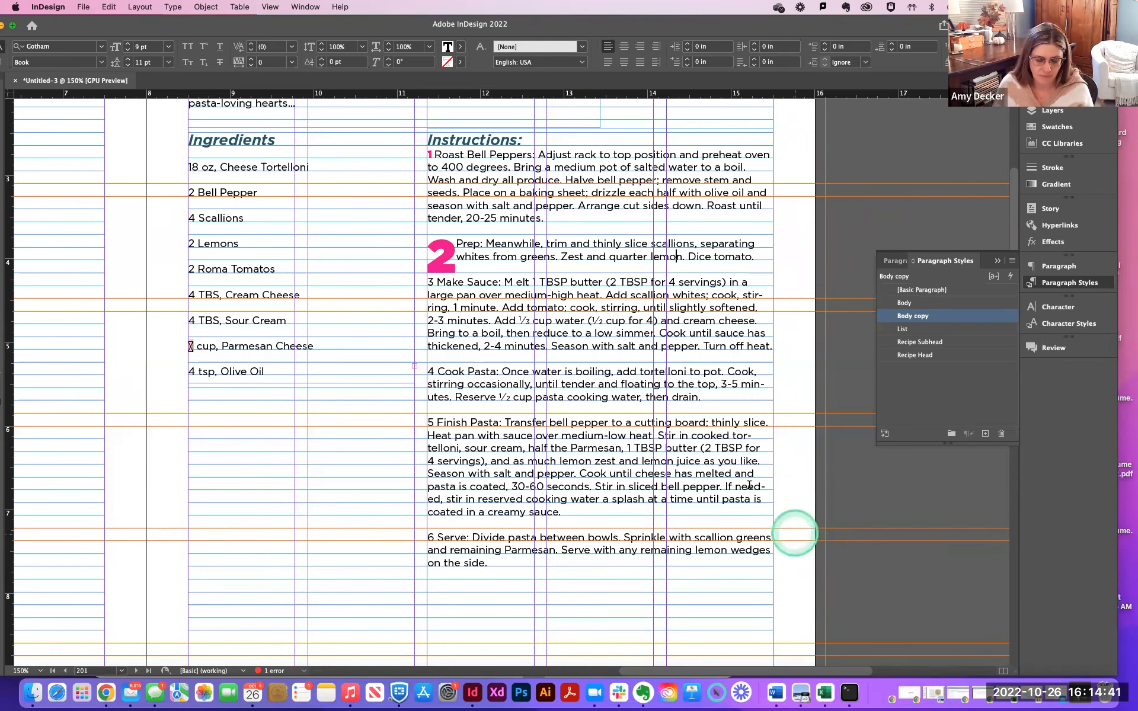
Apply the Body copy paragraph style to all six instruction paragraphs, resetting them to Body first to drop leftover formatting.
left_click_drag(428, 156, 762, 572)
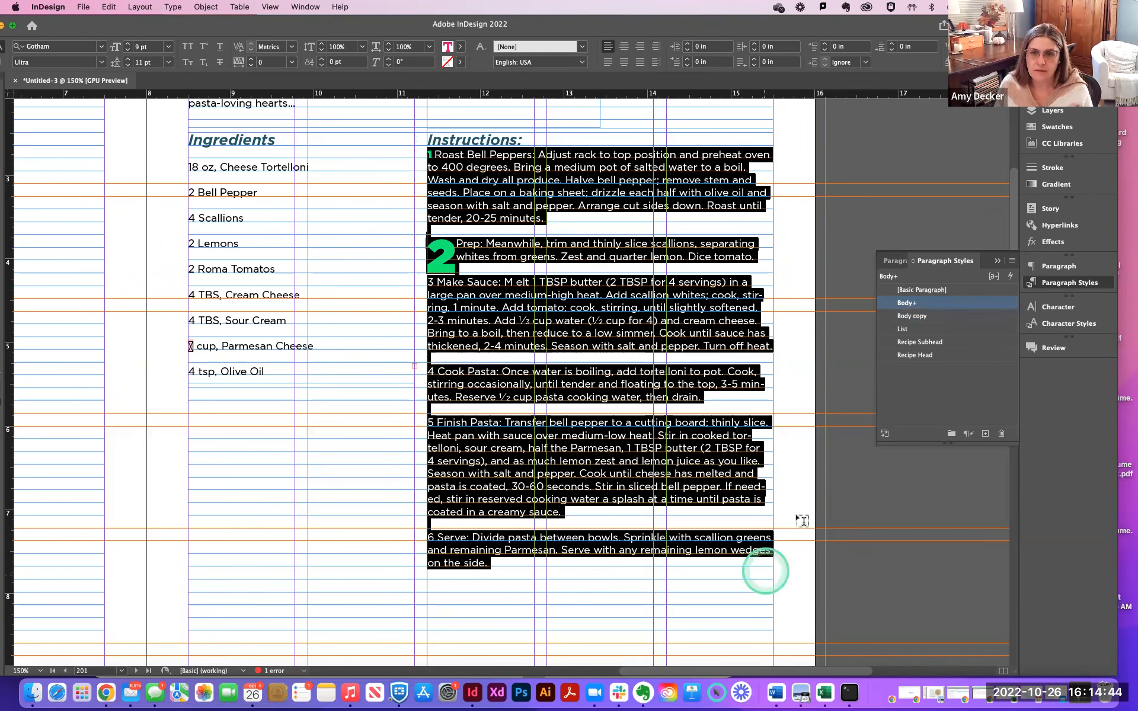
left_click(916, 318)
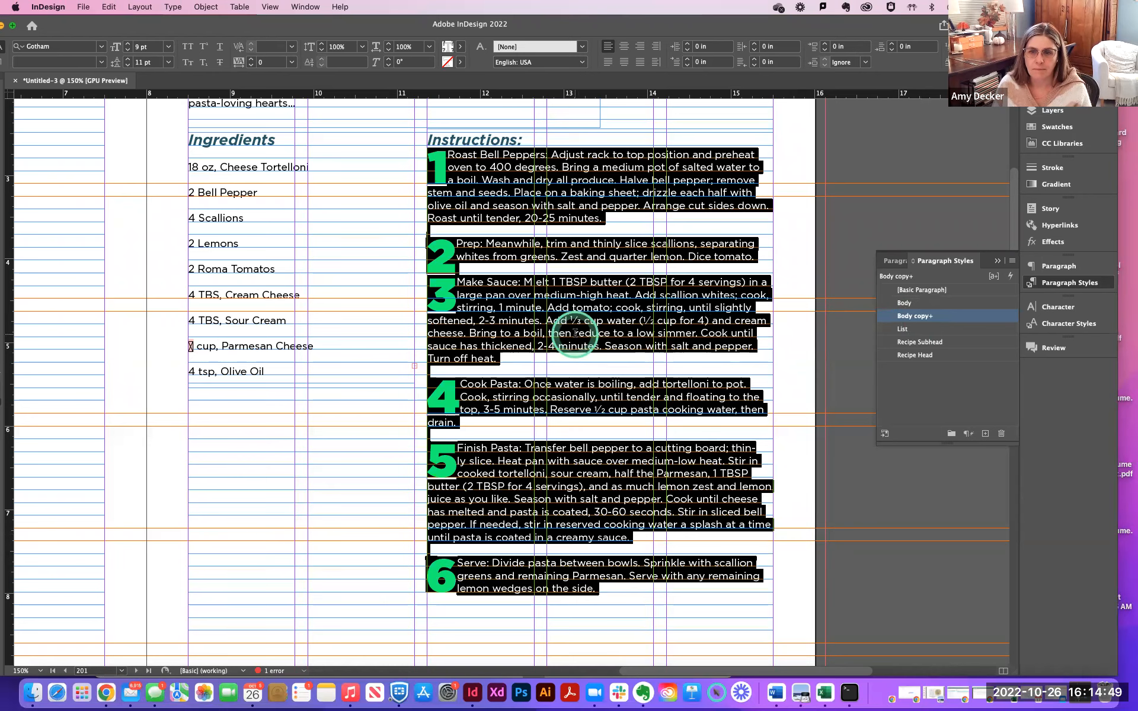
left_click(918, 304)
left_click(919, 317)
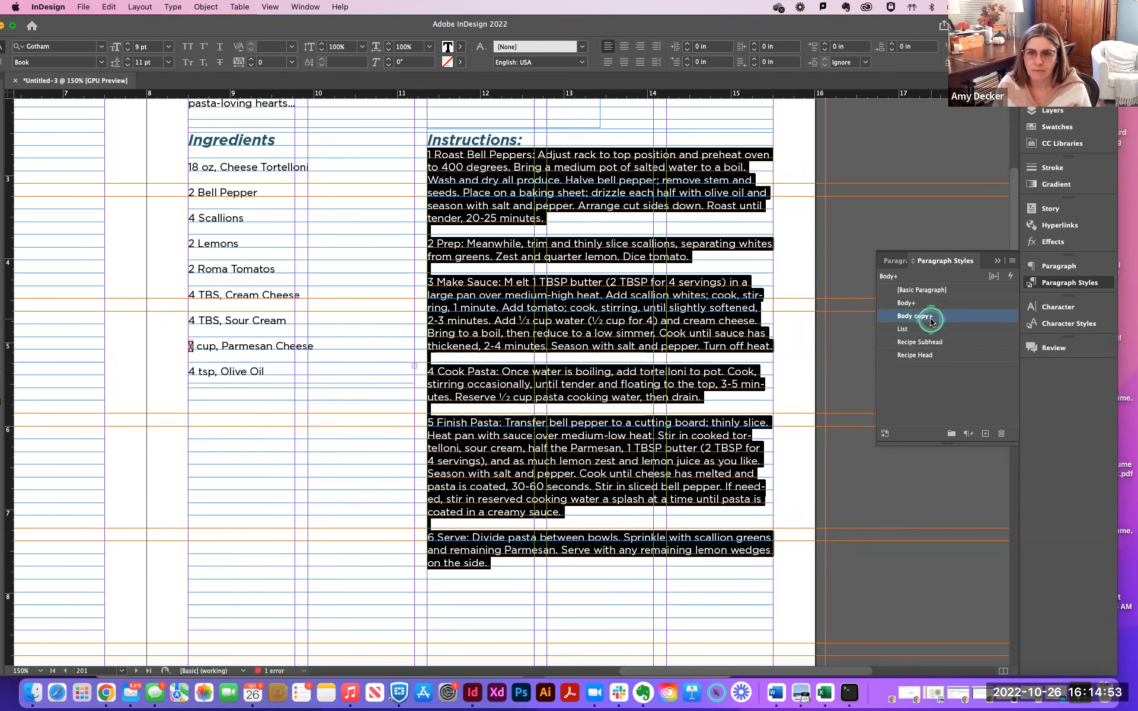
left_click(428, 319)
left_click(226, 333)
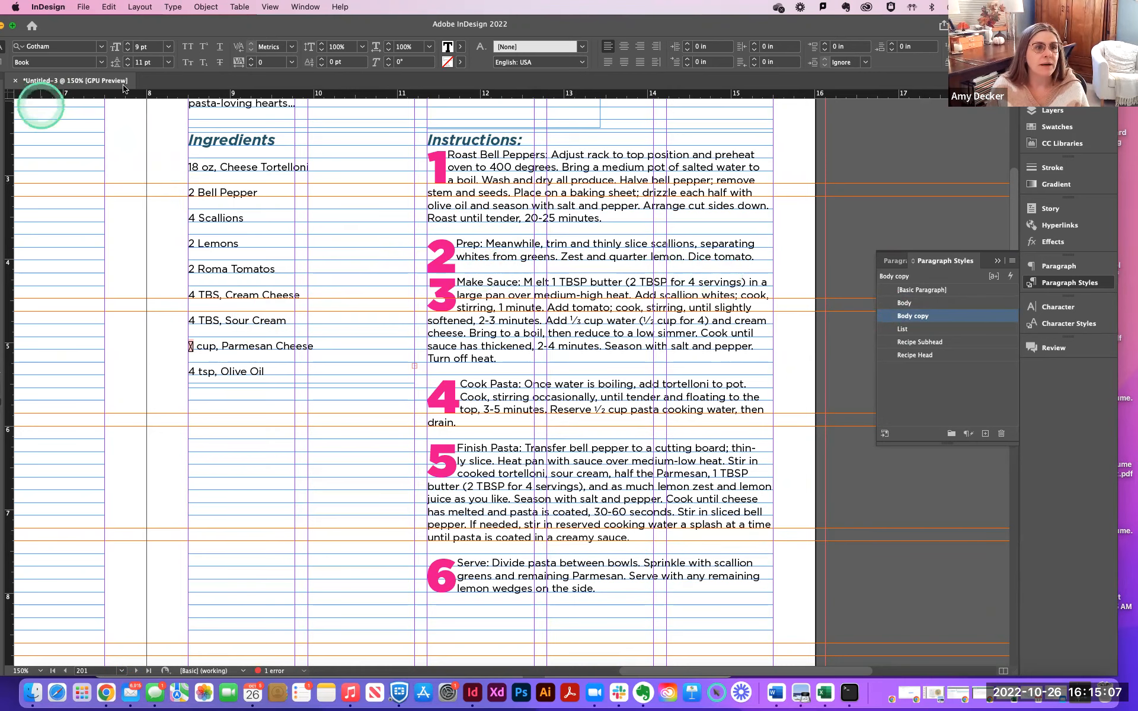
Narrow the instructions text frame to about 2.7 in wide by moving its left edge inward to the next column.
mouse_move(245, 34)
left_mouse_down()
mouse_move(314, 33)
mouse_move(264, 34)
left_mouse_up()
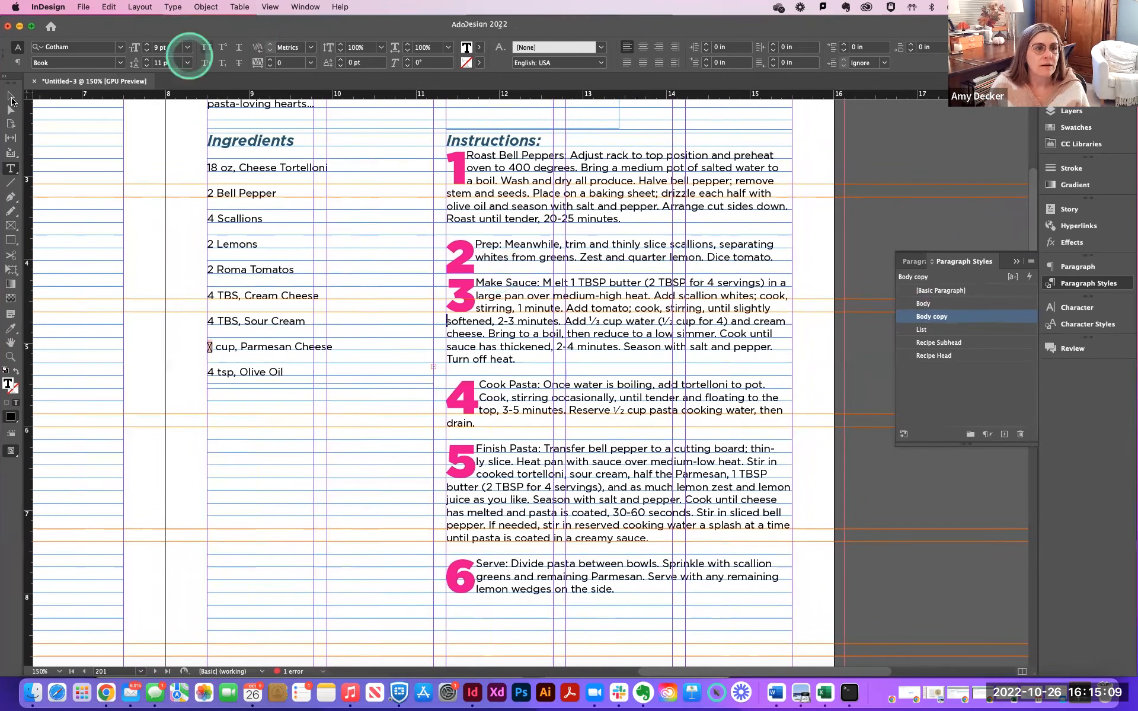
key("Escape")
left_click_drag(447, 405, 565, 404)
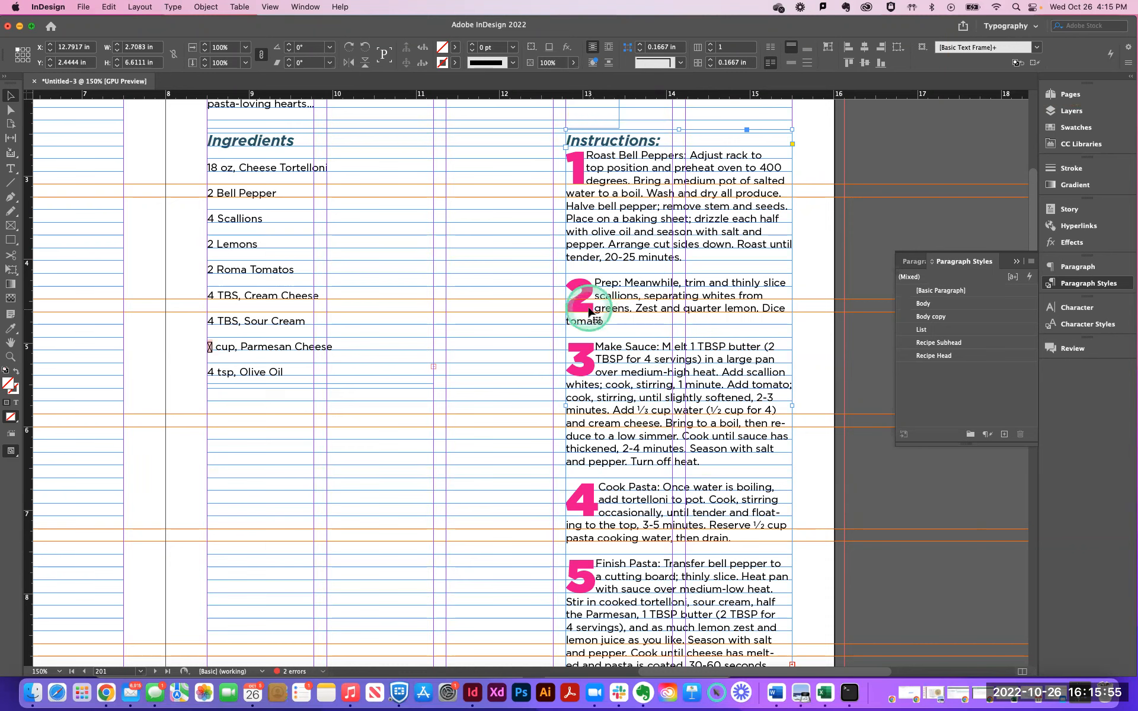
Examine how the text of instructions 1 and 2 wraps around and below their drop-cap numbers in the narrowed frame.
double_click(603, 308)
left_click(592, 308)
triple_click(592, 308)
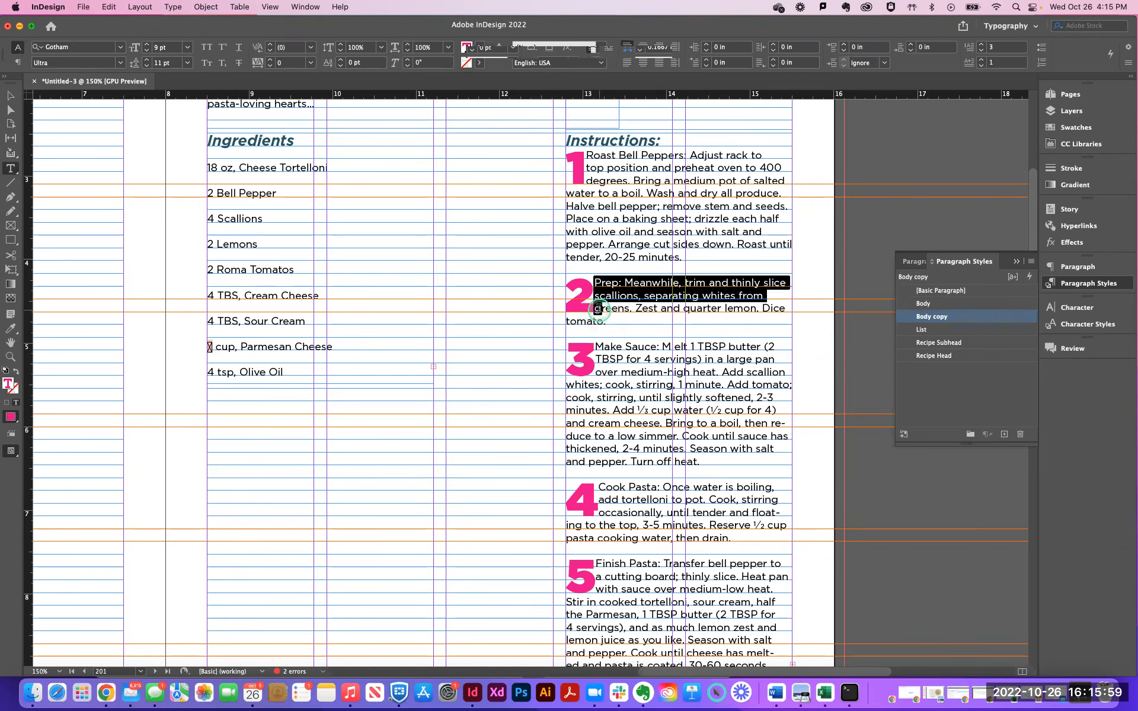
left_click(596, 308)
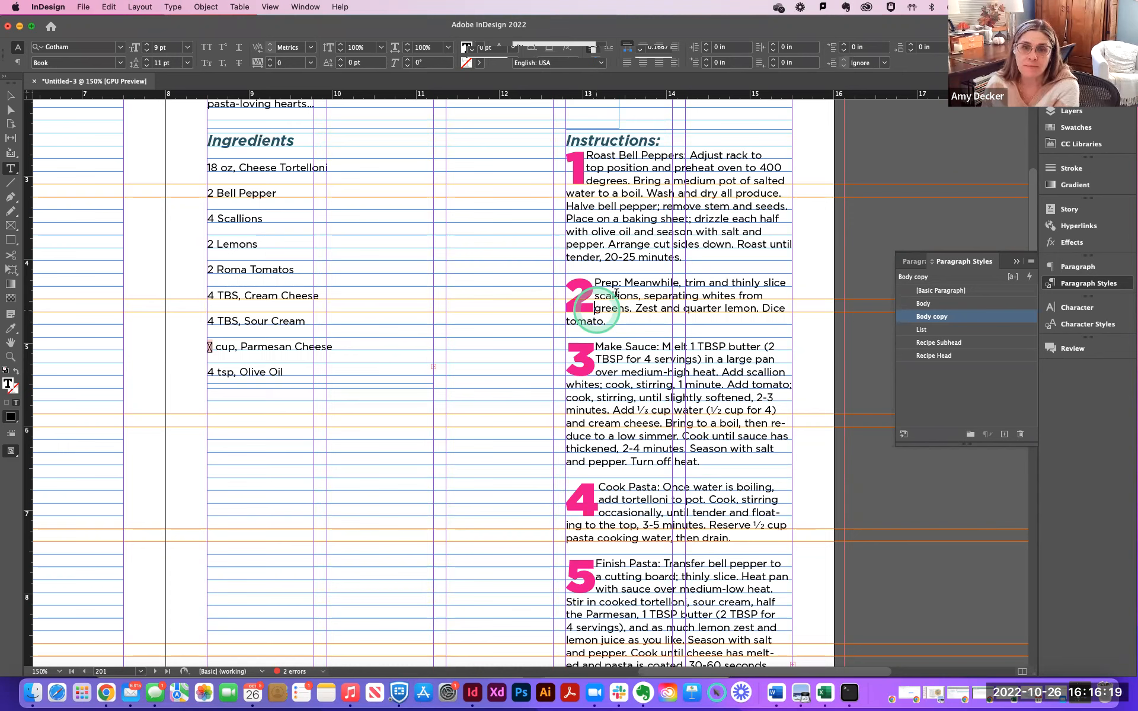
left_click(612, 324)
mouse_move(576, 317)
left_mouse_down()
mouse_move(578, 296)
mouse_move(589, 297)
mouse_move(604, 322)
mouse_move(553, 322)
left_mouse_up()
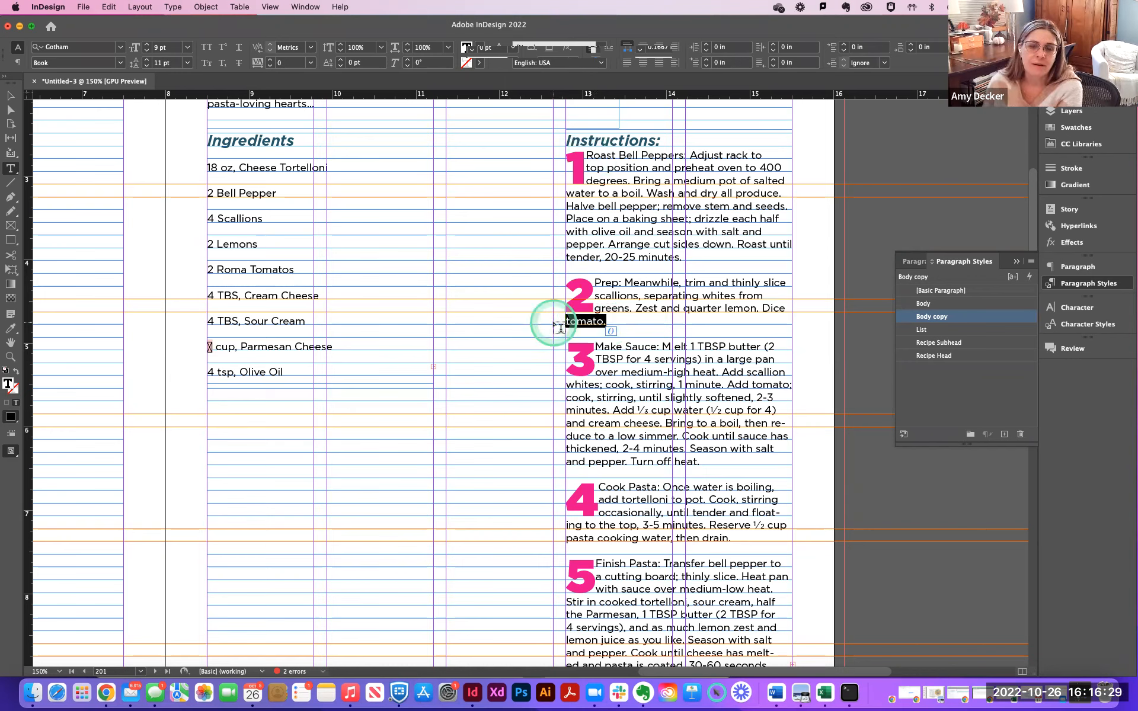
left_click_drag(614, 324, 560, 303)
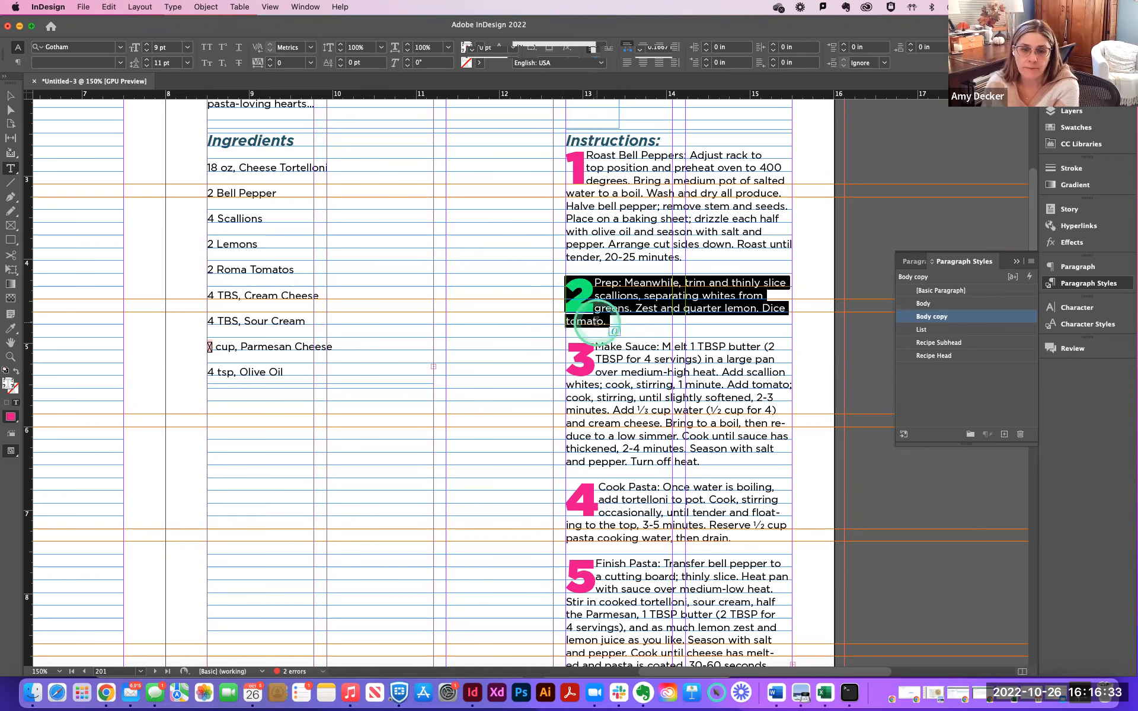
left_click(614, 321)
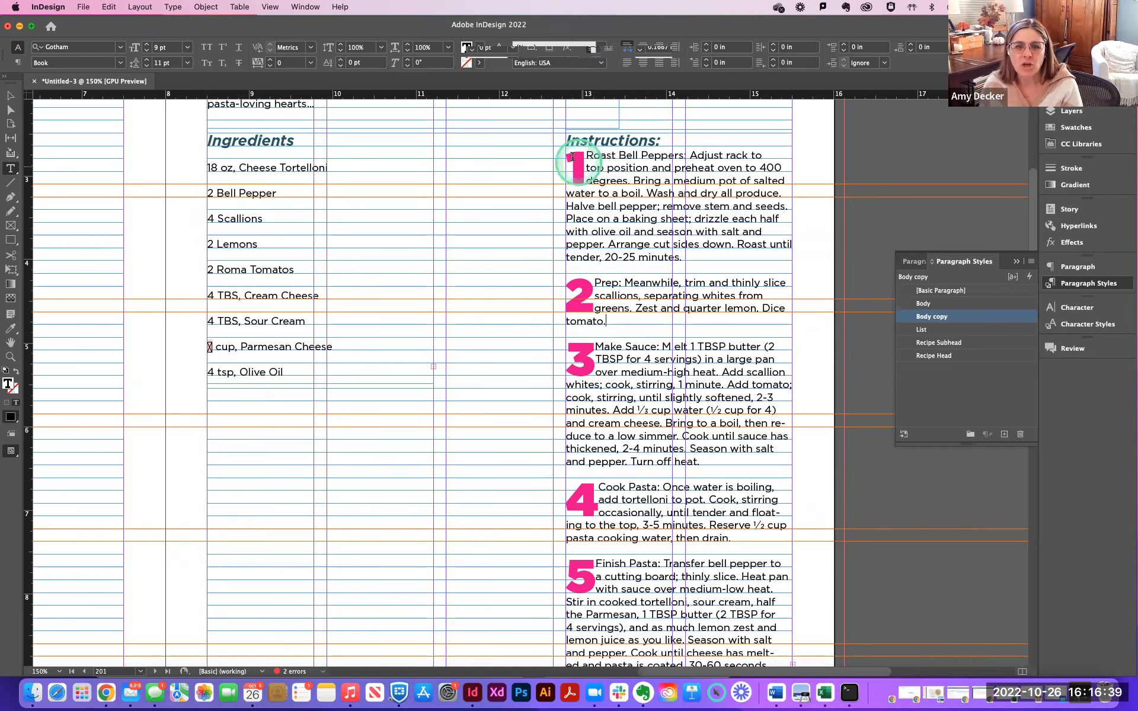
left_click_drag(569, 155, 579, 155)
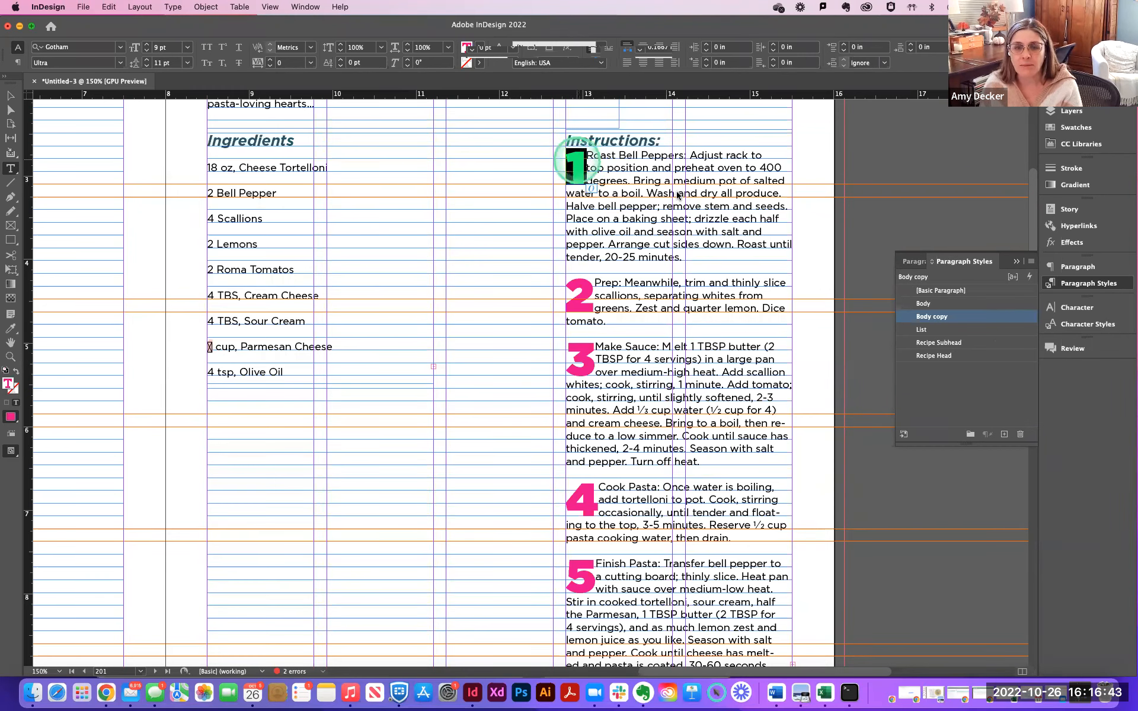
Reduce the drop cap in the Body copy paragraph style to 2 lines.
left_click(628, 280)
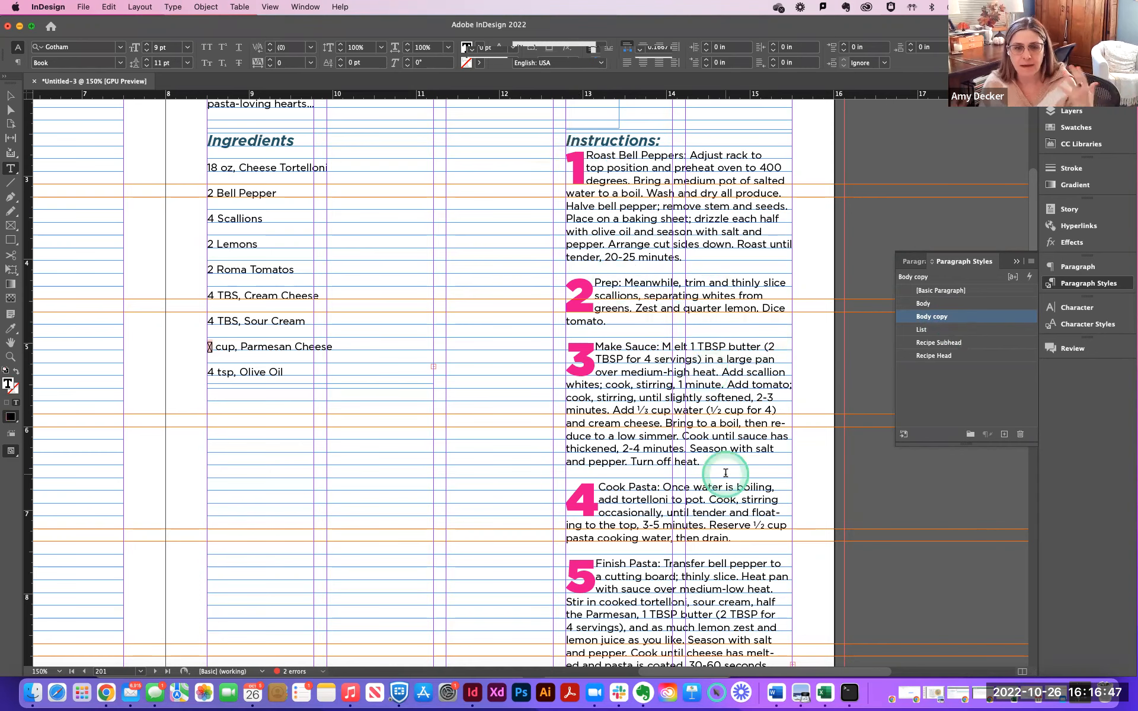
double_click(922, 318)
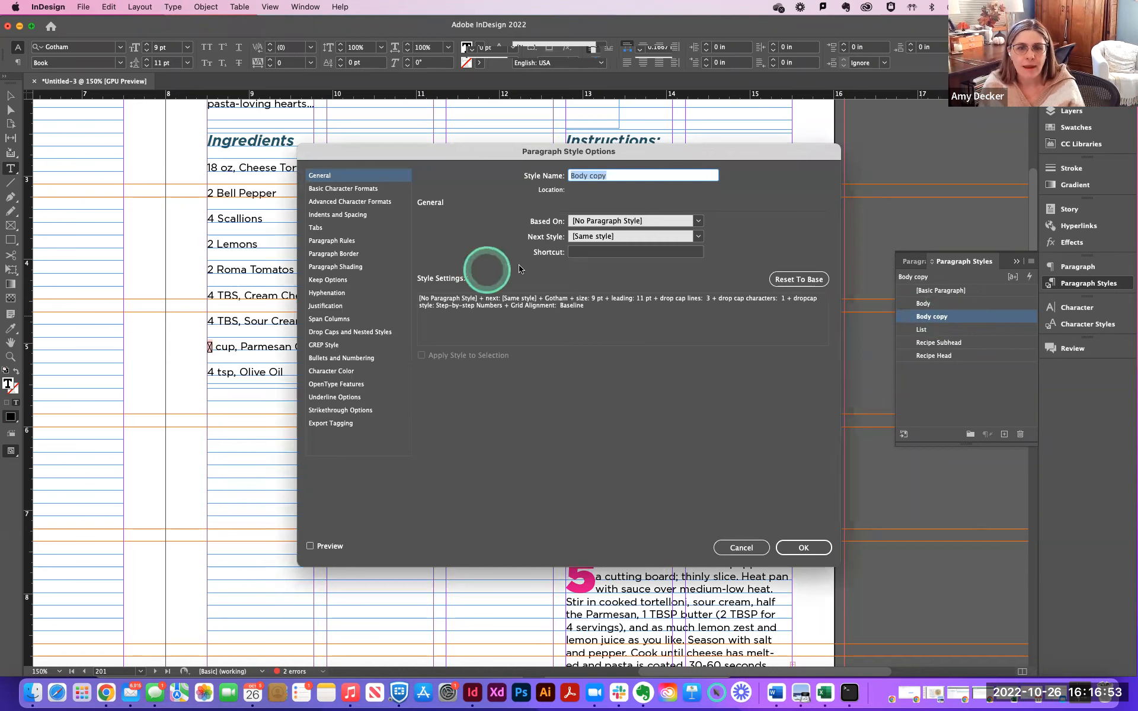
left_click(333, 333)
left_click(428, 253)
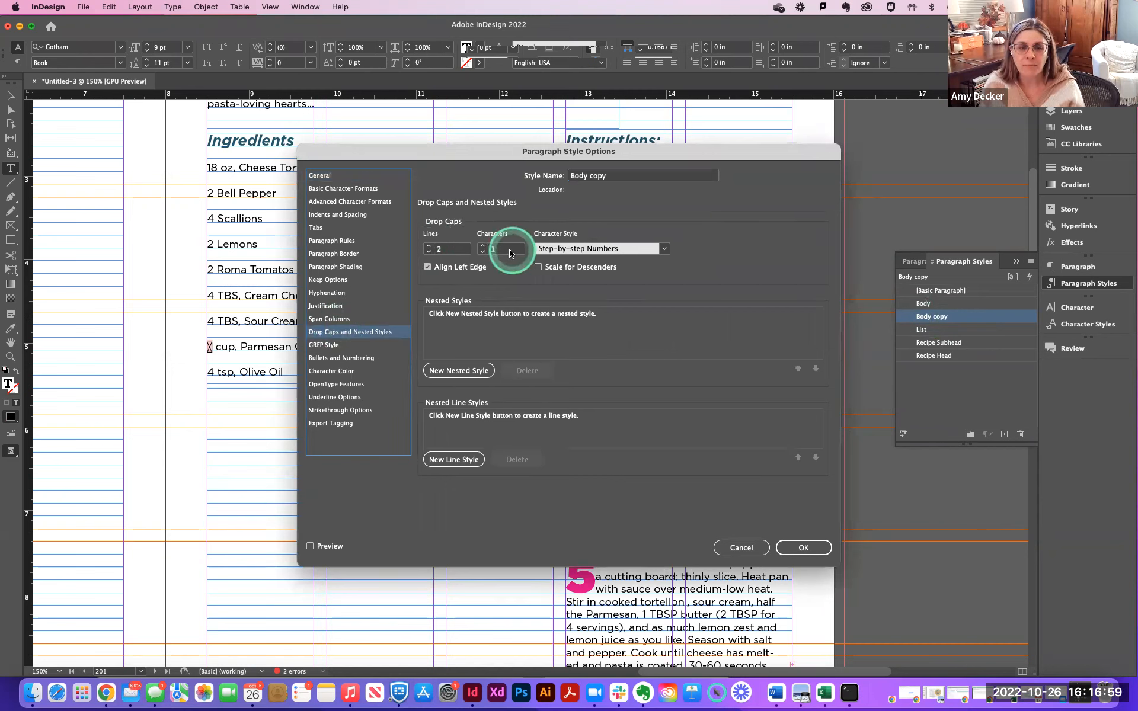
left_click(804, 548)
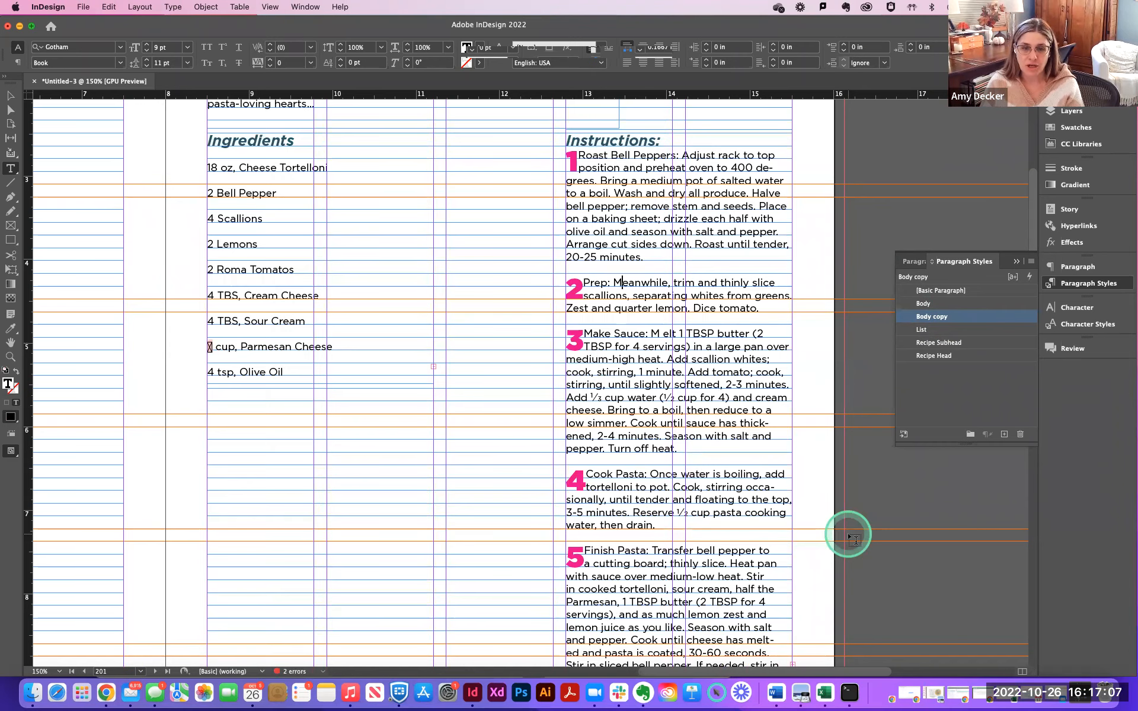
Review the instructions column with its two-line drop caps, focusing on the spacing around the number 2.
scroll(786, 531, "down", 5)
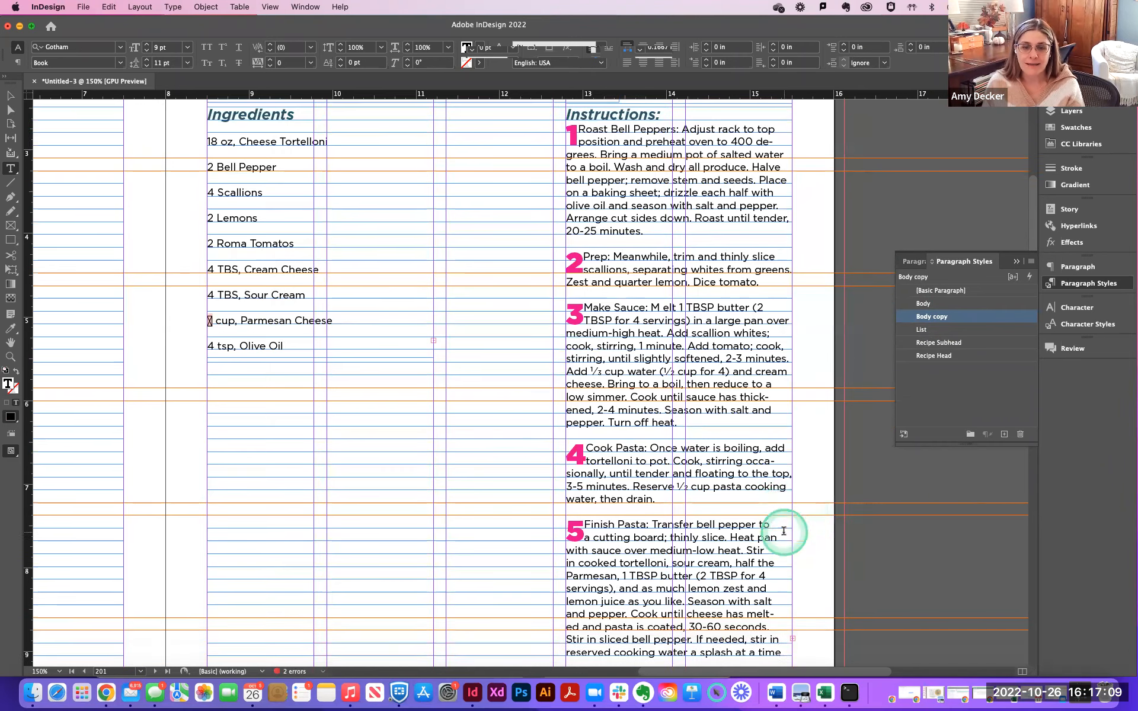
scroll(784, 531, "up", 7)
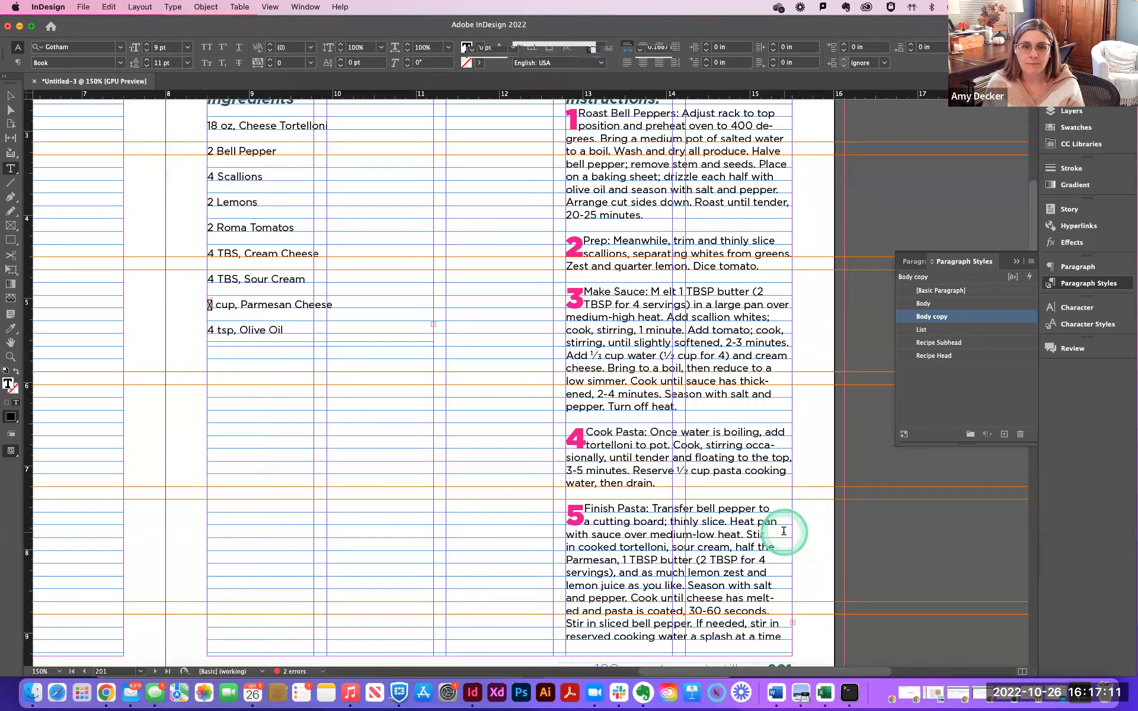
scroll(738, 533, "down", 1)
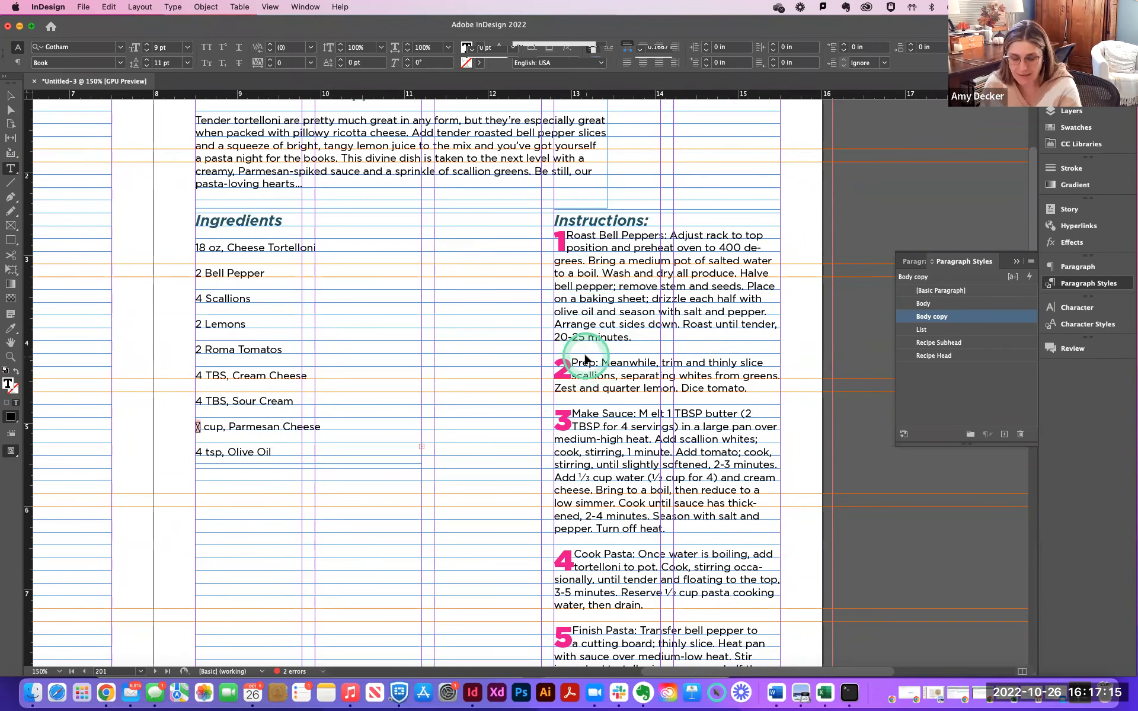
key("super+equal")
key("super+equal")
key("super+equal")
key("super+equal")
key("super+equal")
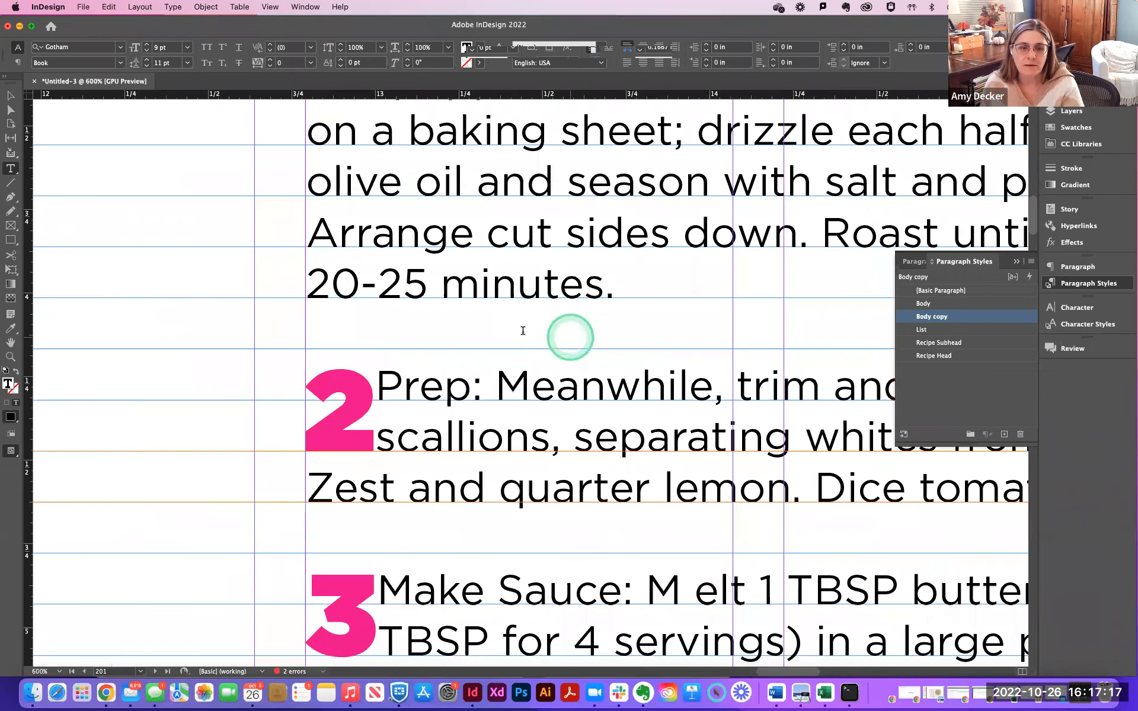
Examine the gap between each drop-cap number and its adjoining text across instructions 1 to 5.
left_click(515, 318)
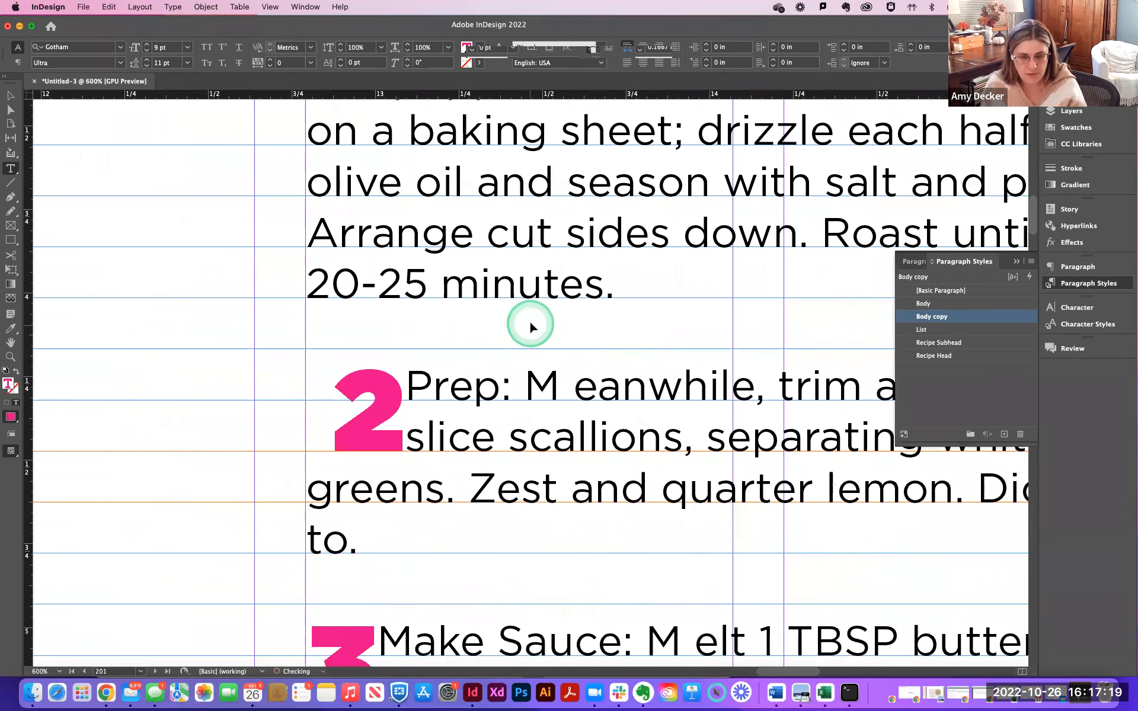
key("super+z")
scroll(529, 325, "up", 15)
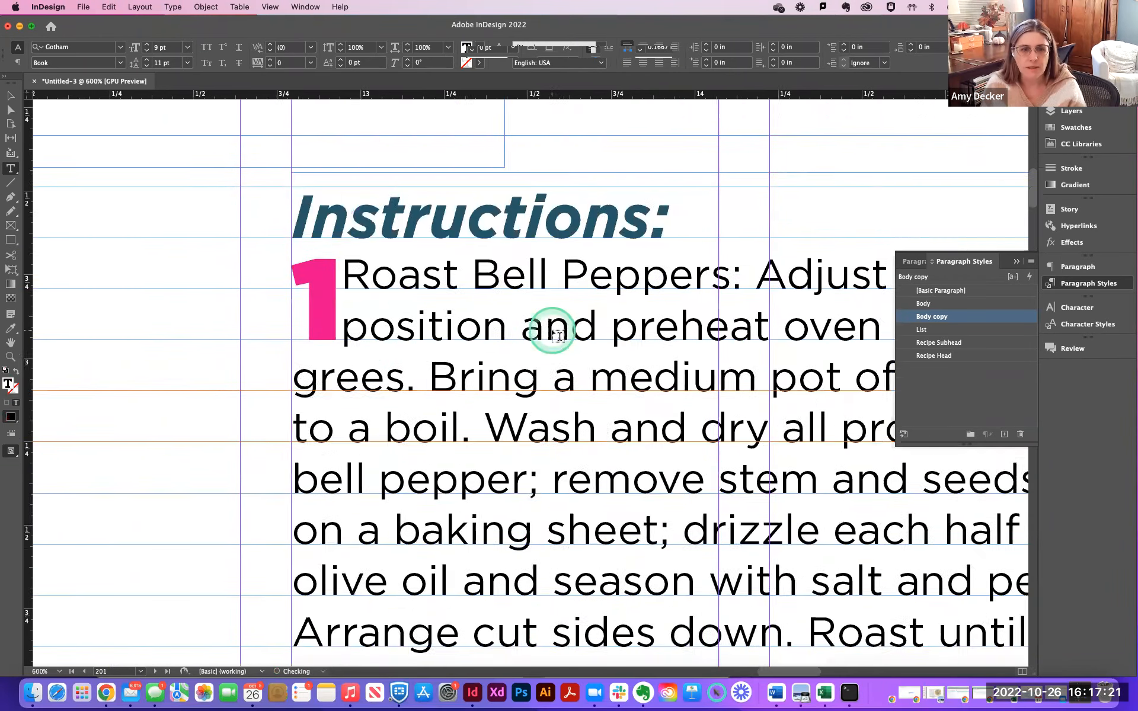
scroll(558, 336, "down", 12)
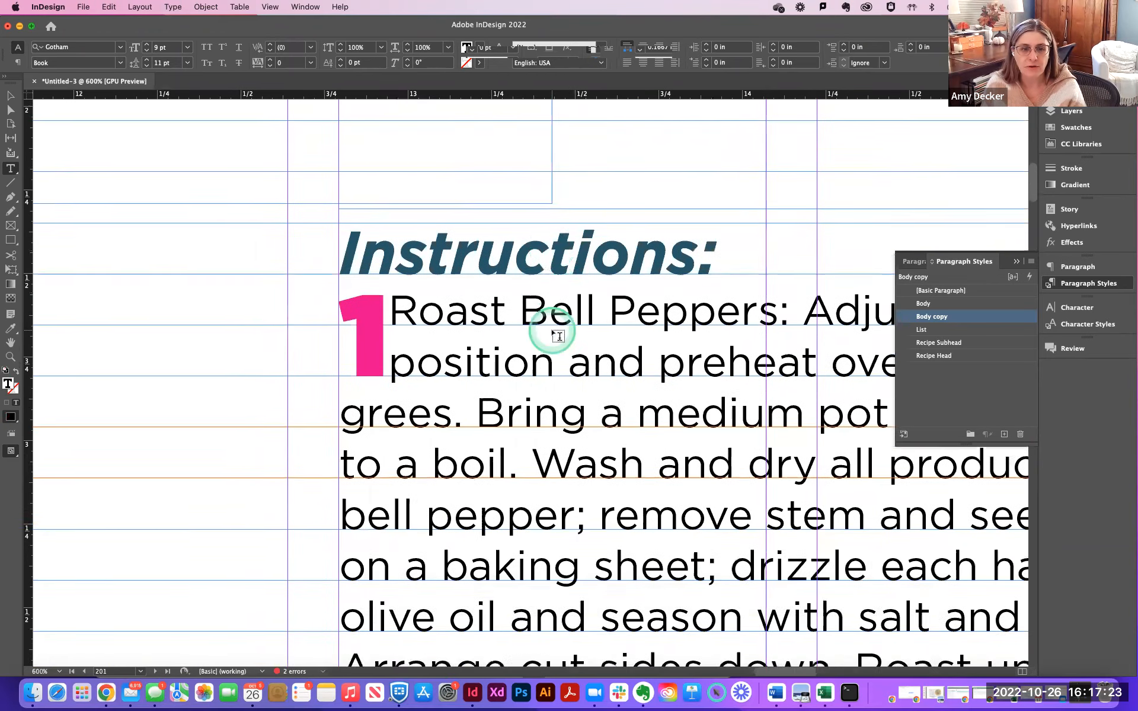
left_click(386, 249)
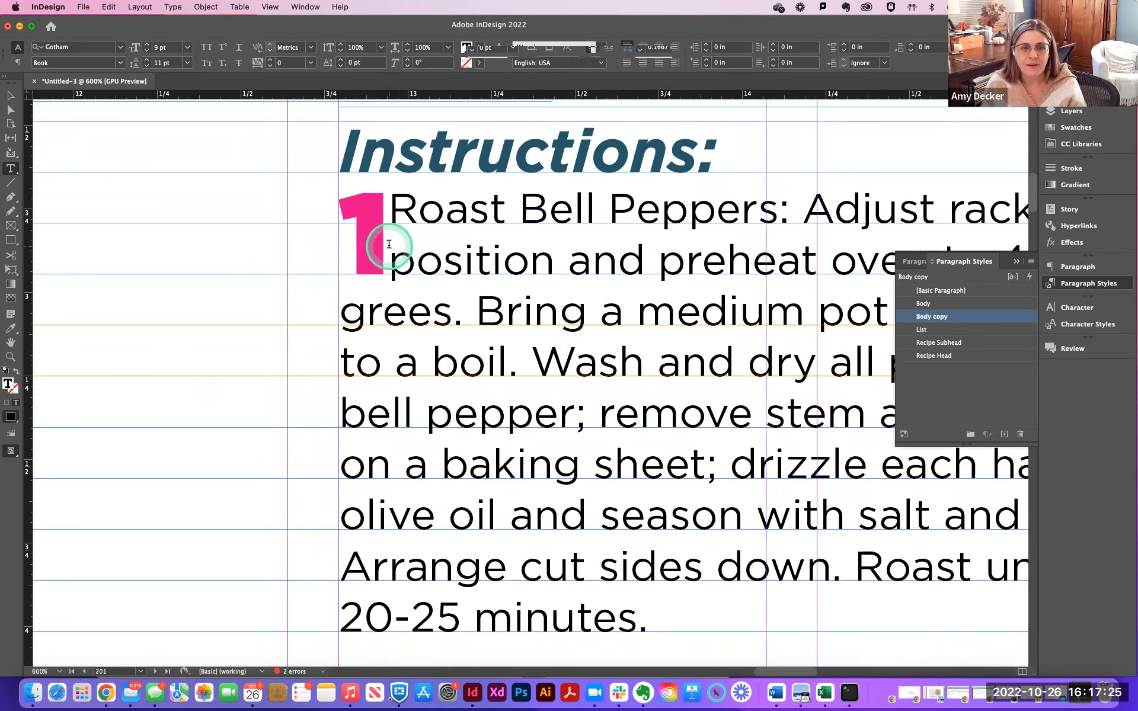
left_click_drag(352, 237, 385, 238)
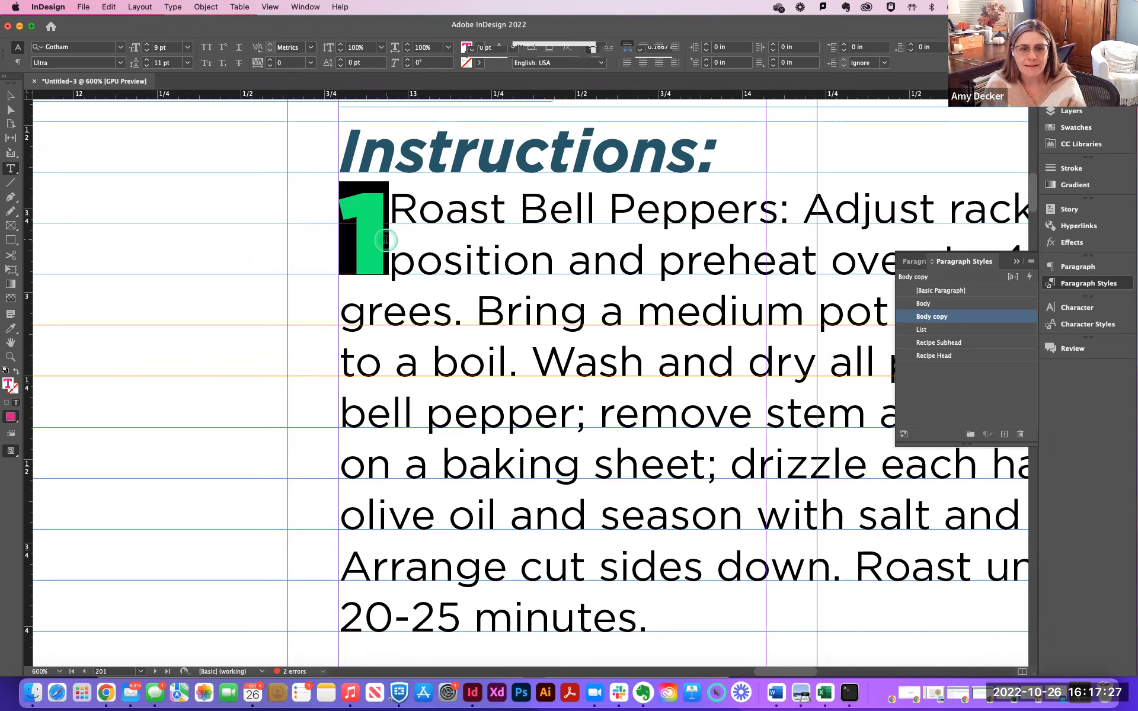
left_click(386, 244)
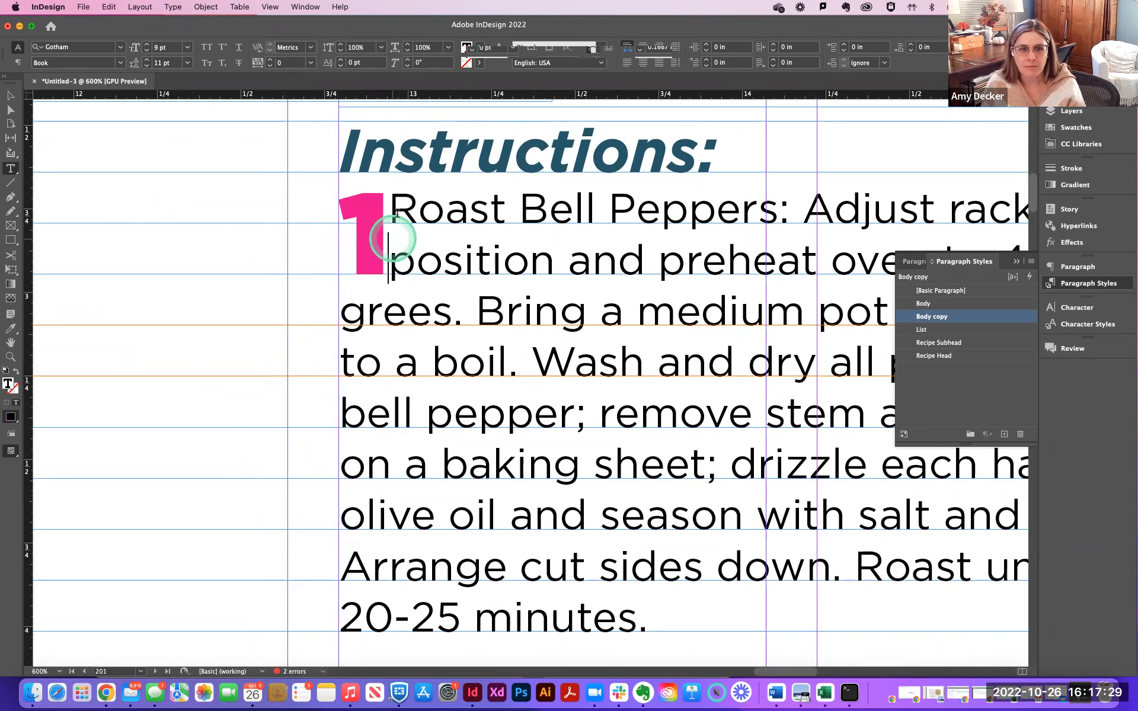
scroll(483, 326, "down", 5)
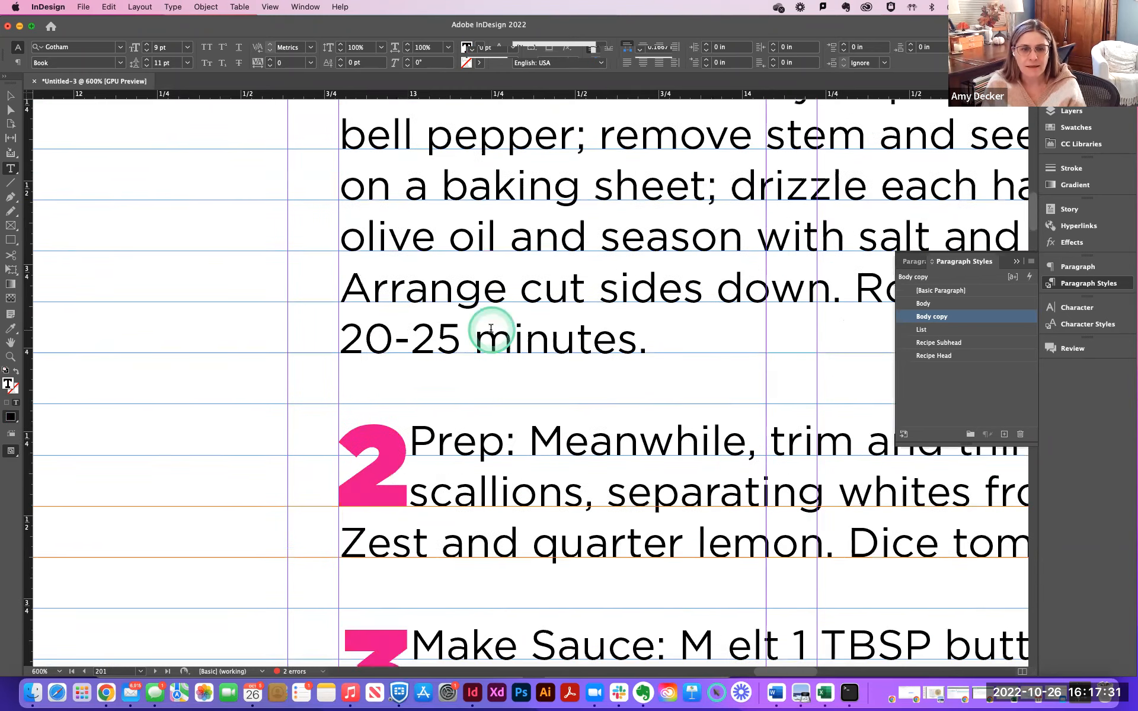
scroll(491, 328, "down", 12)
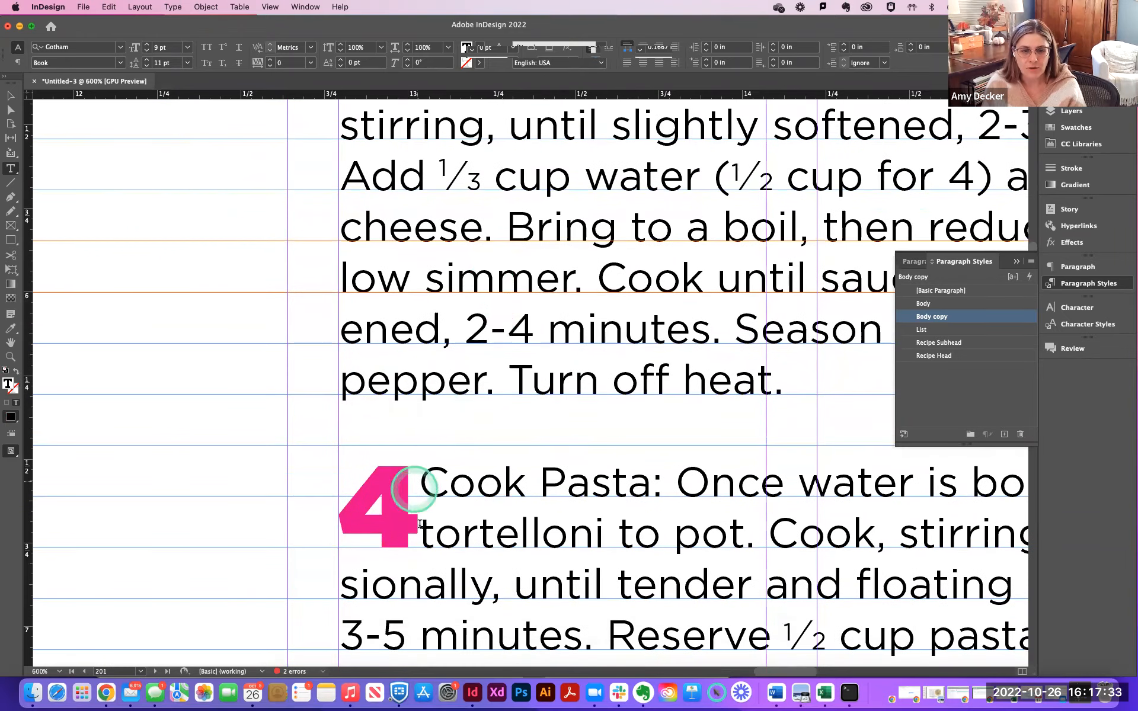
mouse_move(419, 523)
left_mouse_down()
mouse_move(422, 483)
mouse_move(431, 519)
left_mouse_up()
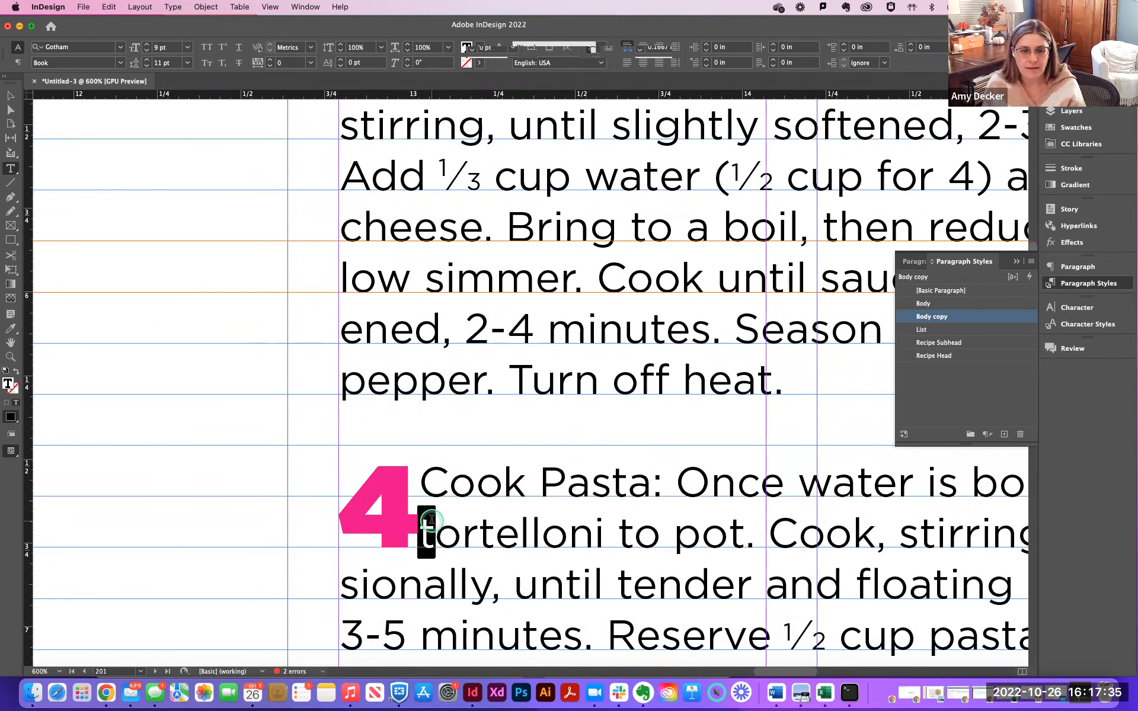
scroll(432, 521, "down", 13)
scroll(433, 518, "up", 3)
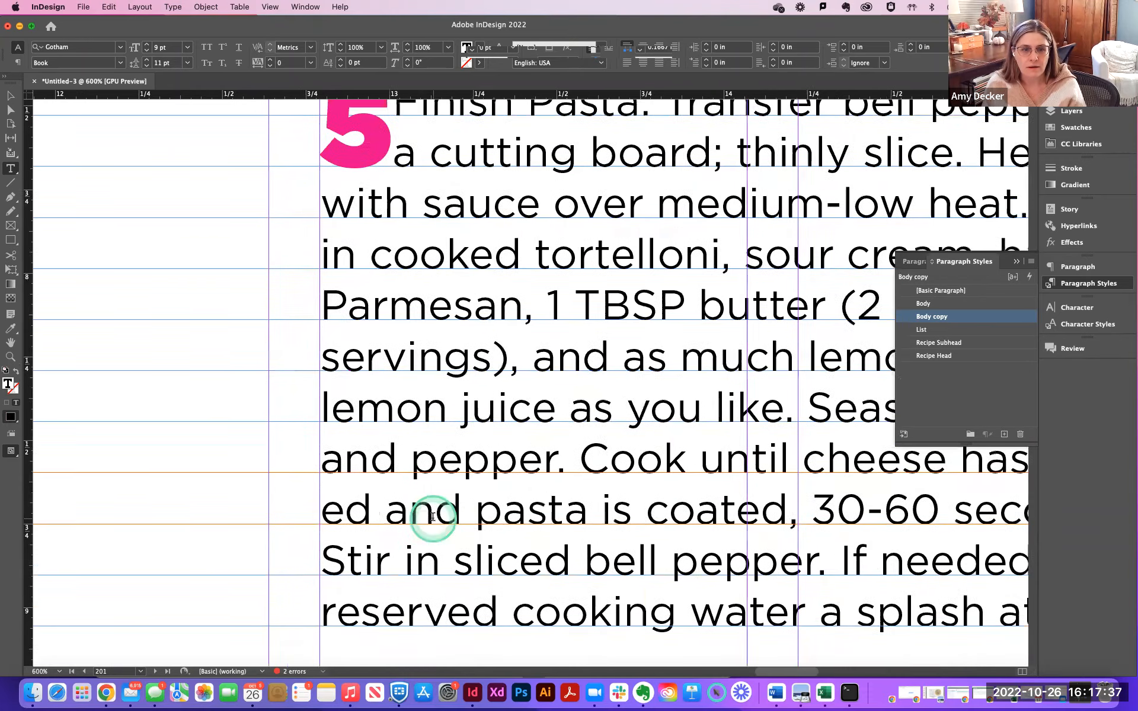
scroll(432, 517, "up", 12)
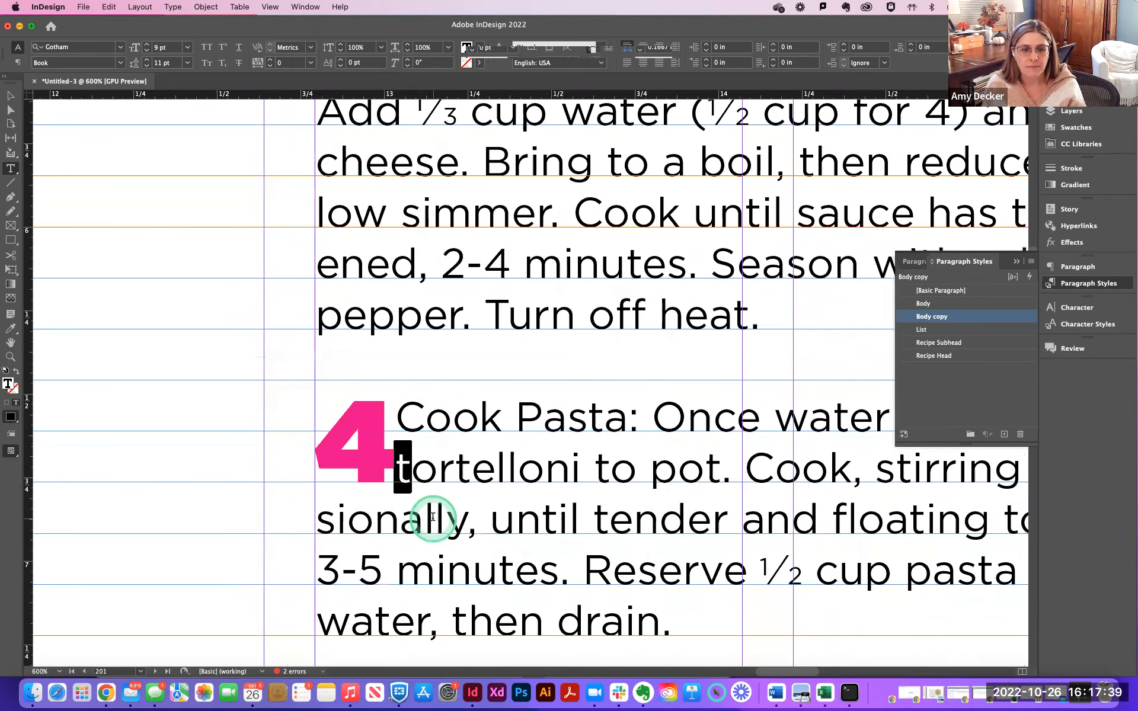
scroll(433, 517, "up", 10)
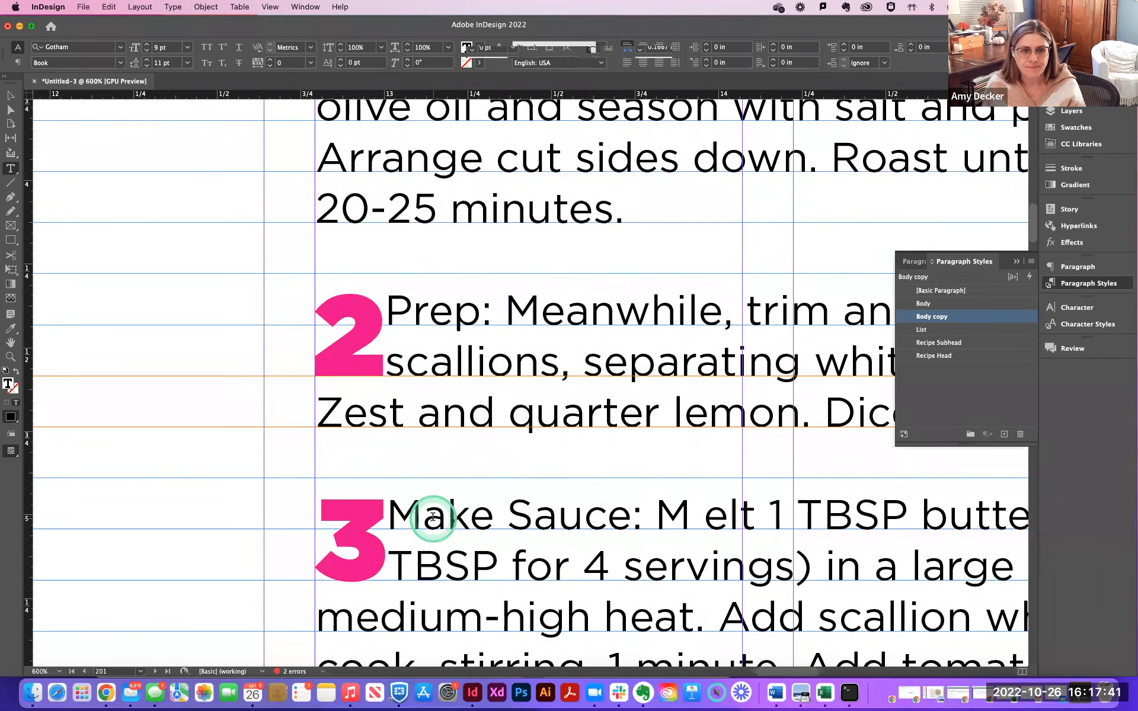
Check the Body copy paragraph style's basic character formats and drop cap settings, leaving them unedited.
double_click(945, 319)
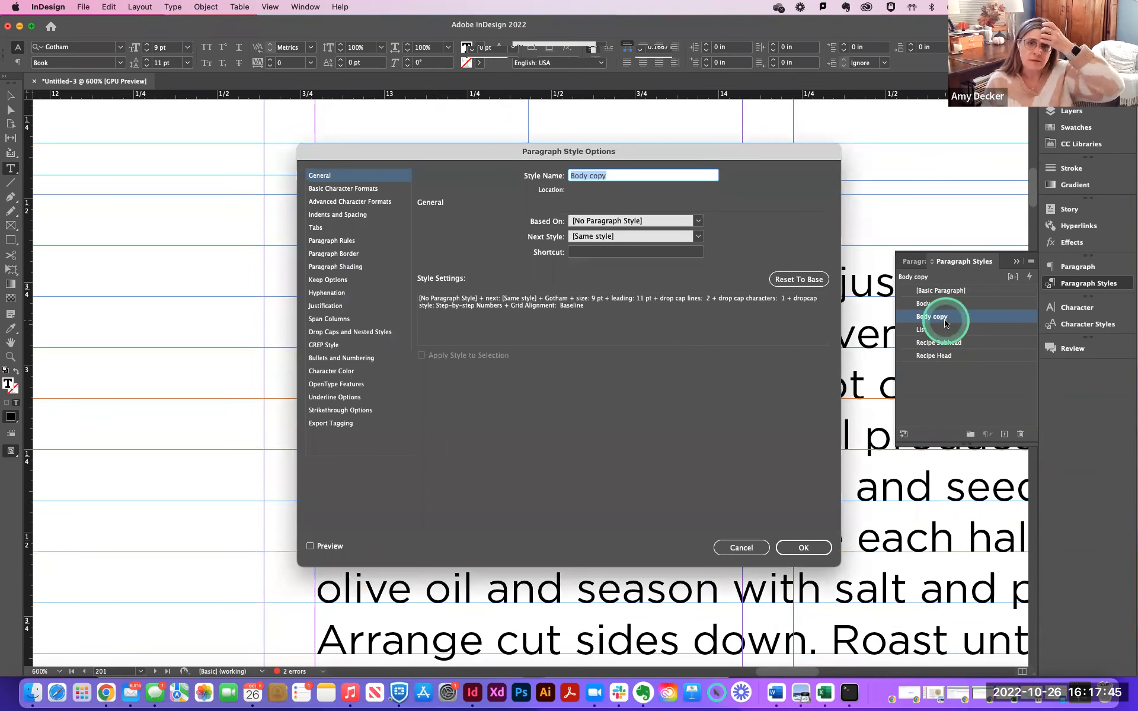
left_click(343, 189)
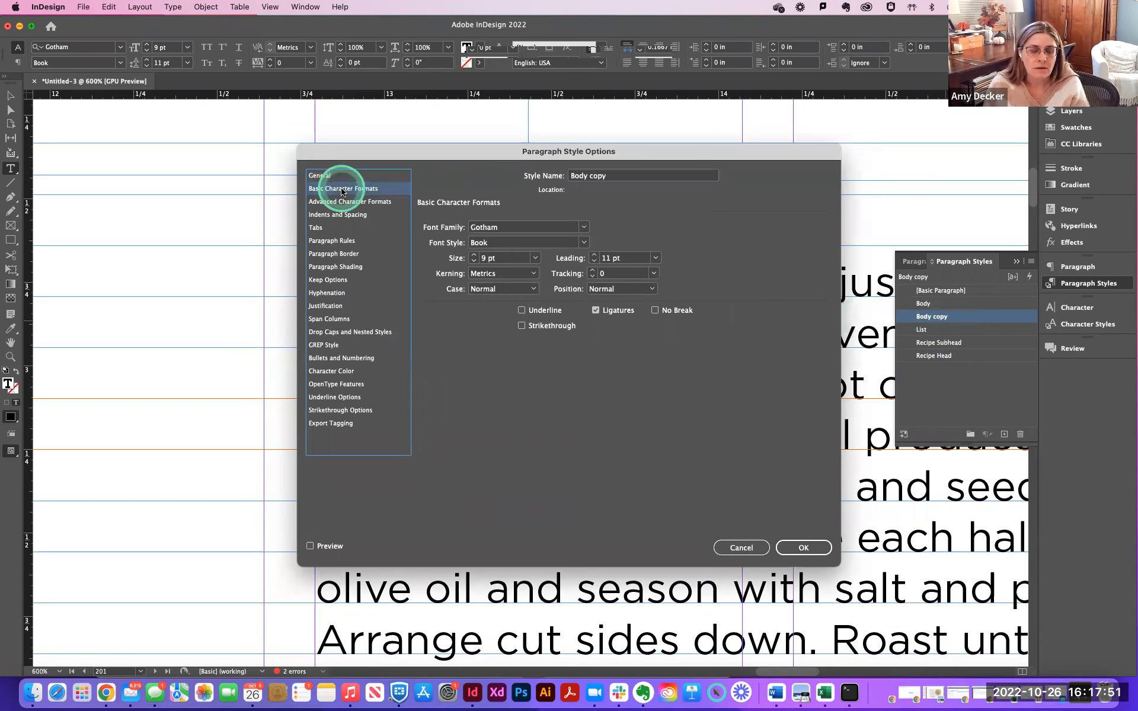
left_click(332, 333)
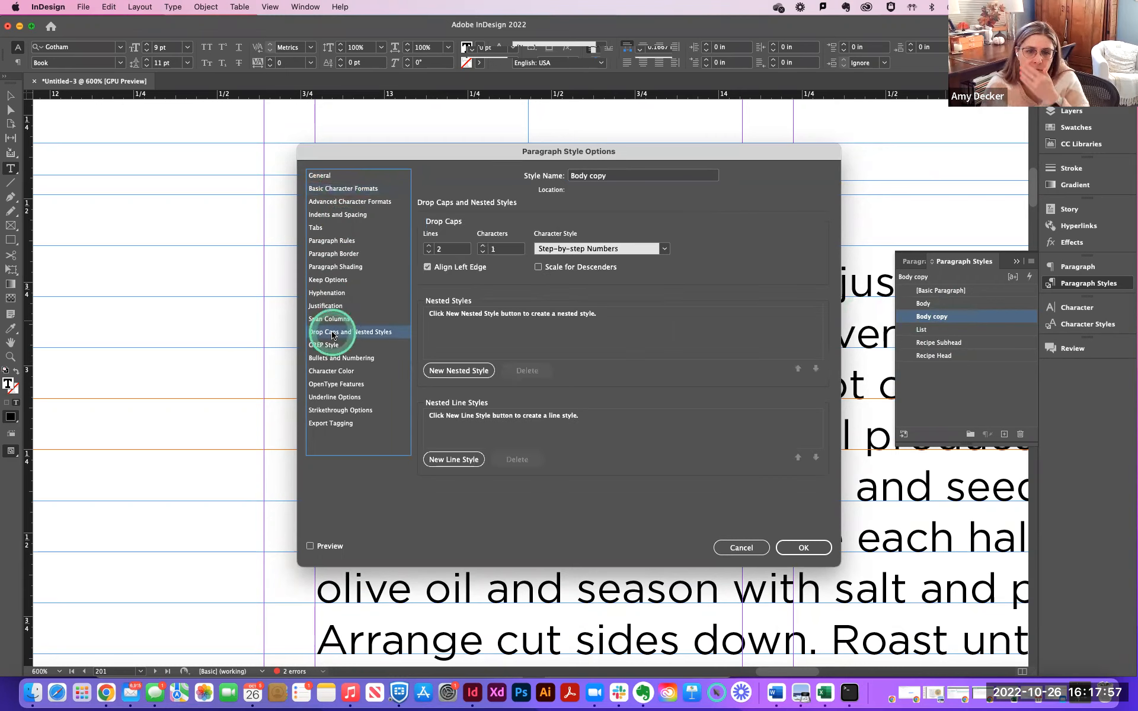
left_click(345, 336)
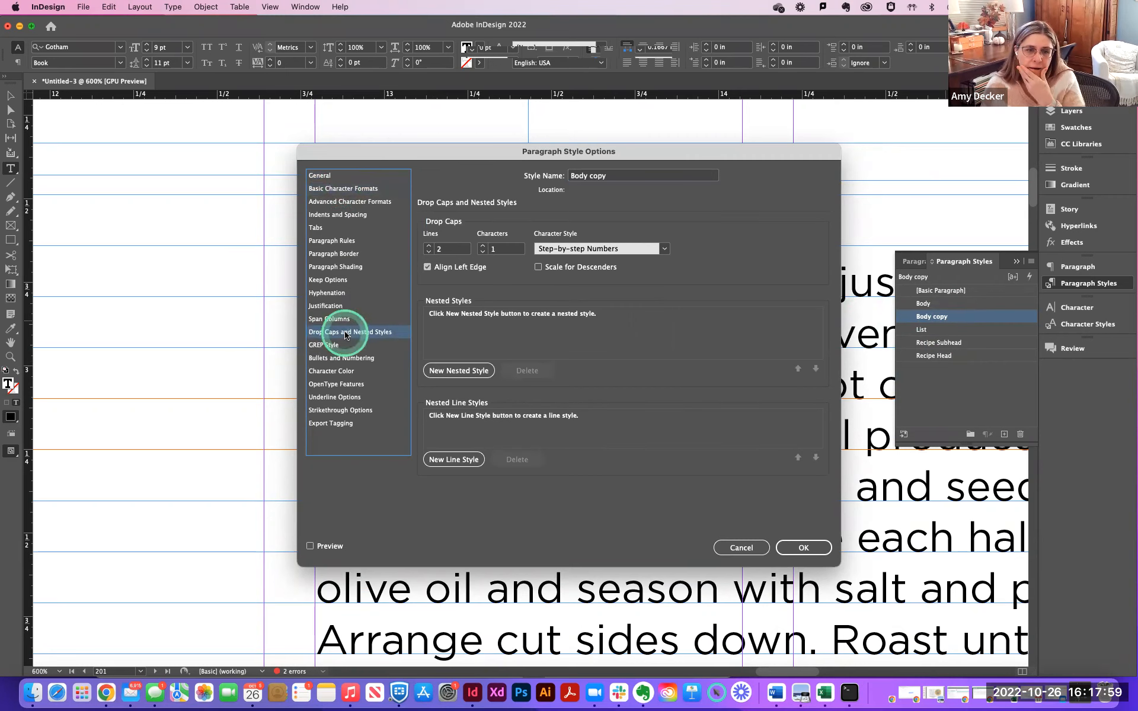
left_click(742, 549)
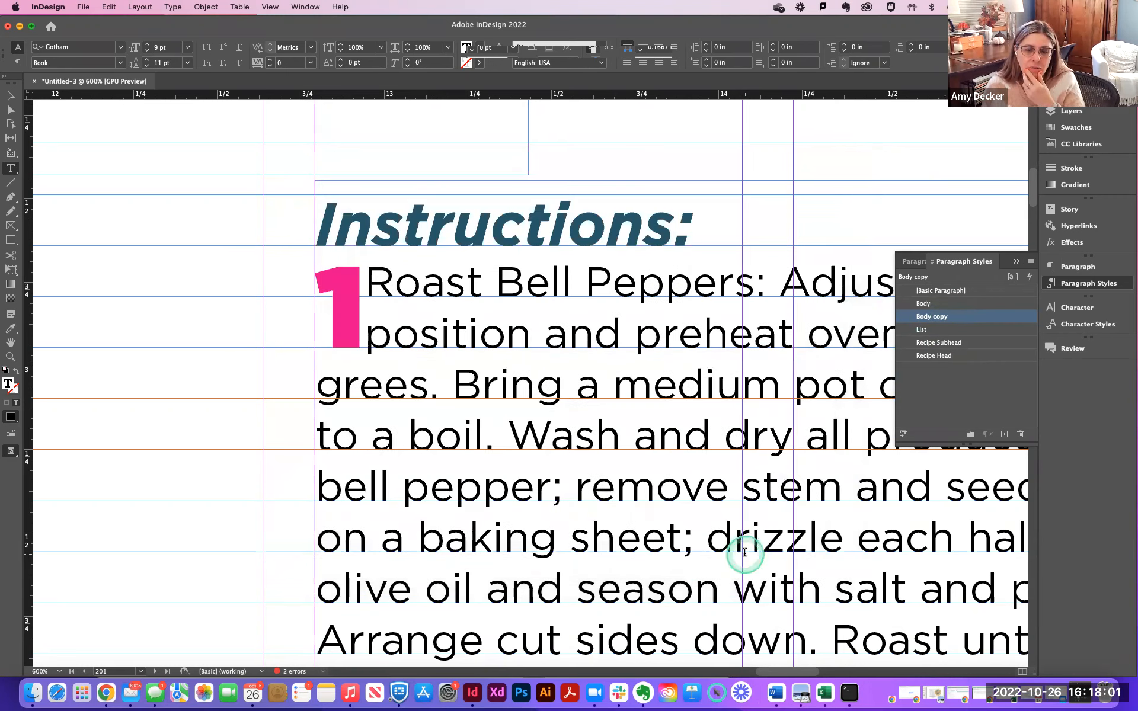
Set the kerning between the drop cap 1 and the word "Roast" to 100.
left_click(362, 284)
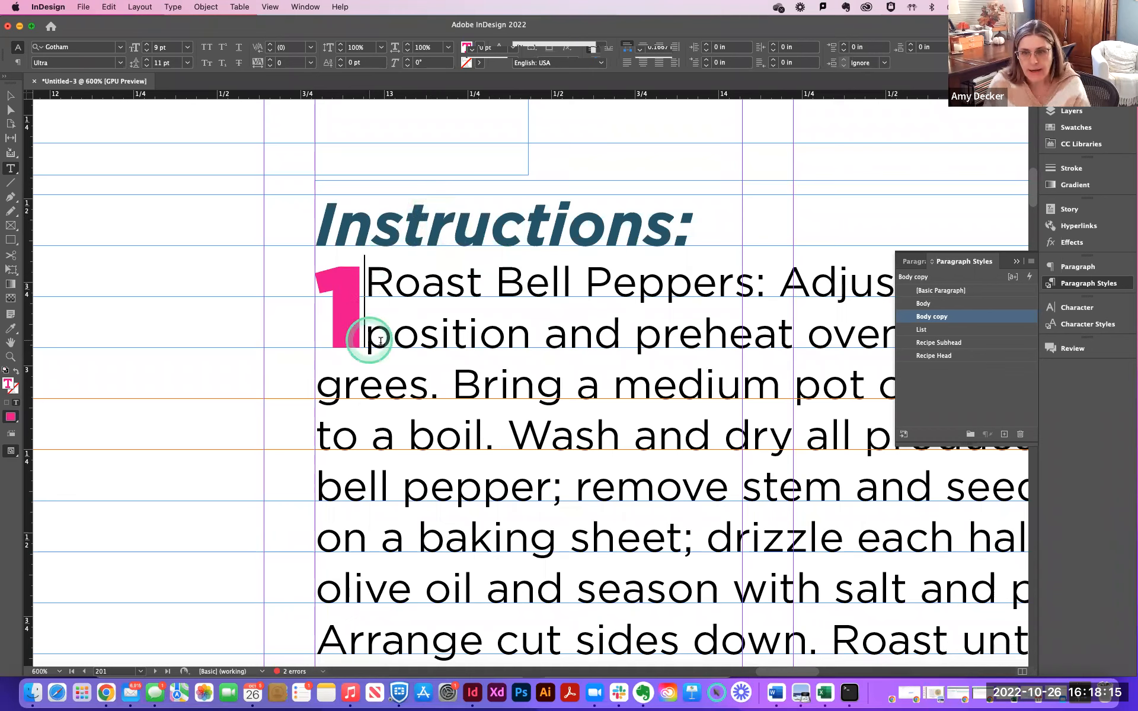
left_click(1075, 271)
left_click(1075, 271)
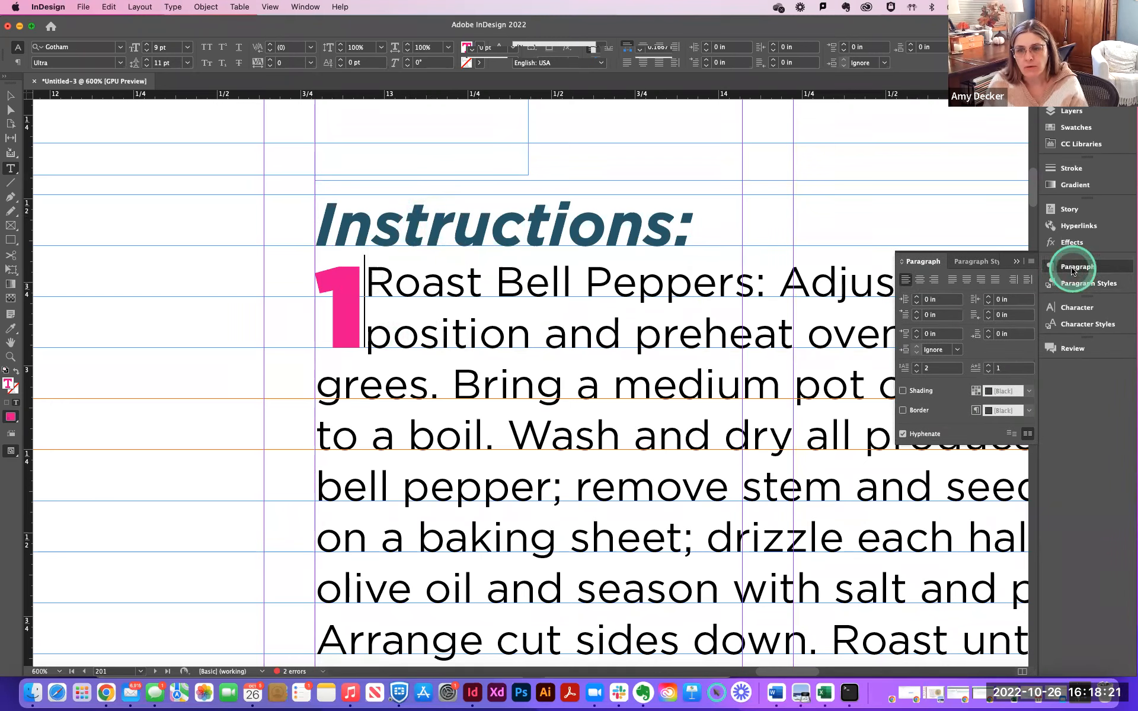
left_click(1069, 313)
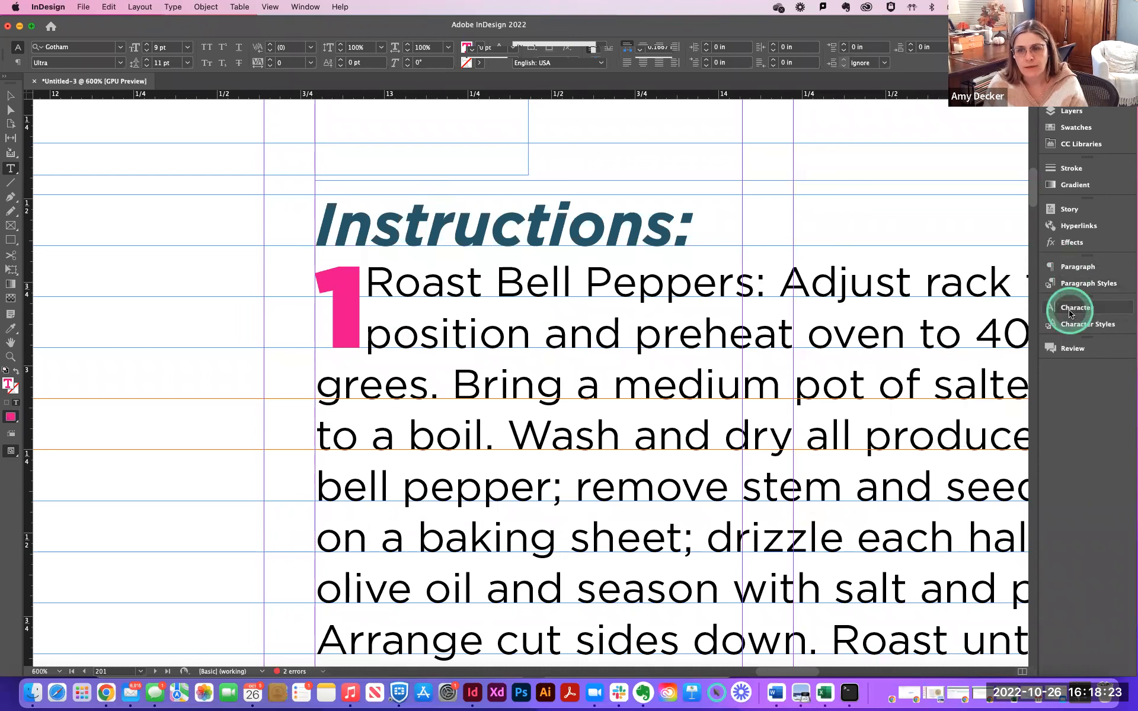
left_click(1069, 308)
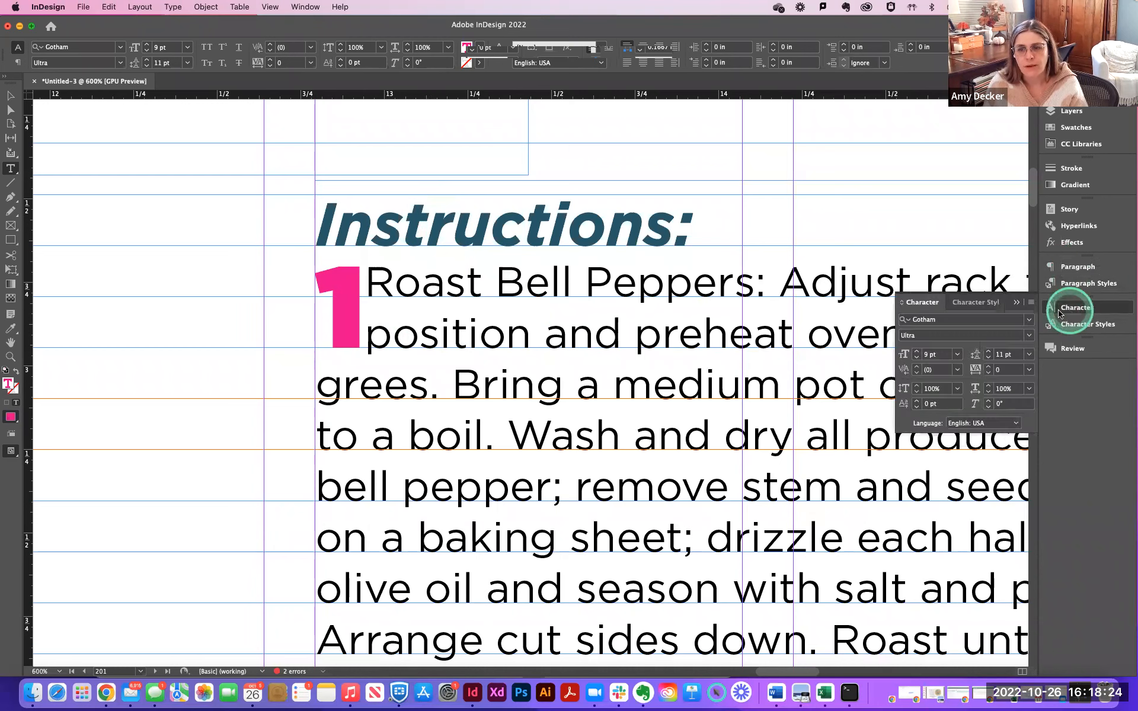
left_click(917, 376)
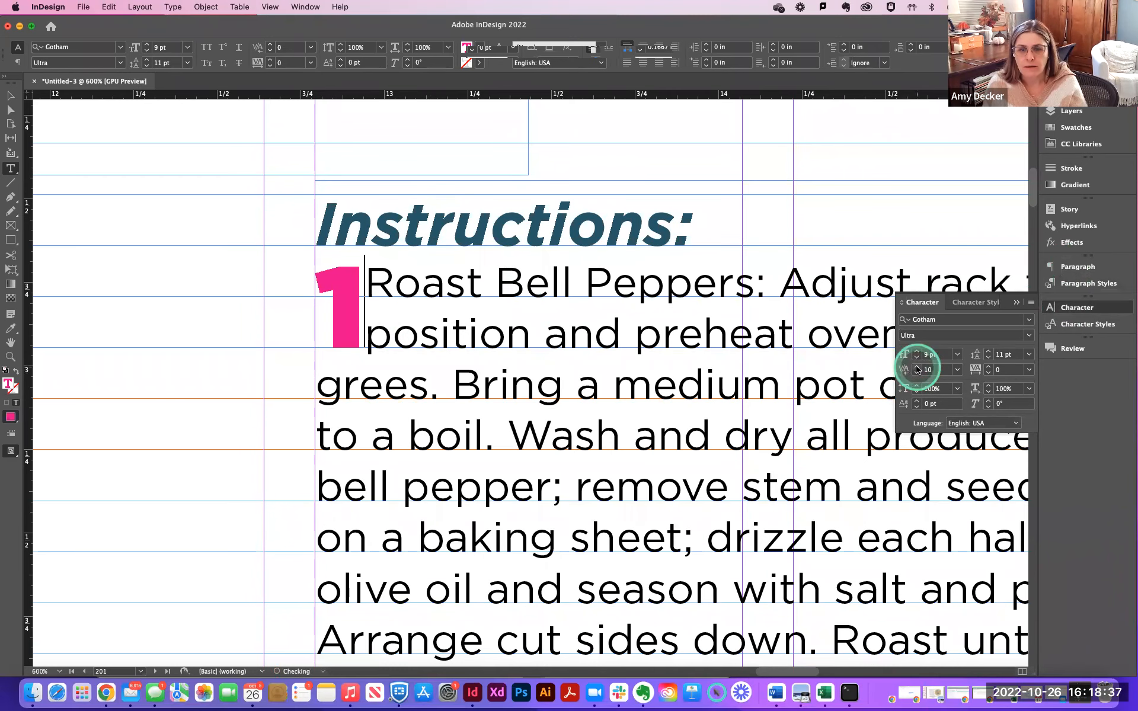
left_click(917, 368)
left_click(917, 368)
left_click(917, 368)
left_click(918, 368)
left_click(918, 368)
left_click(917, 368)
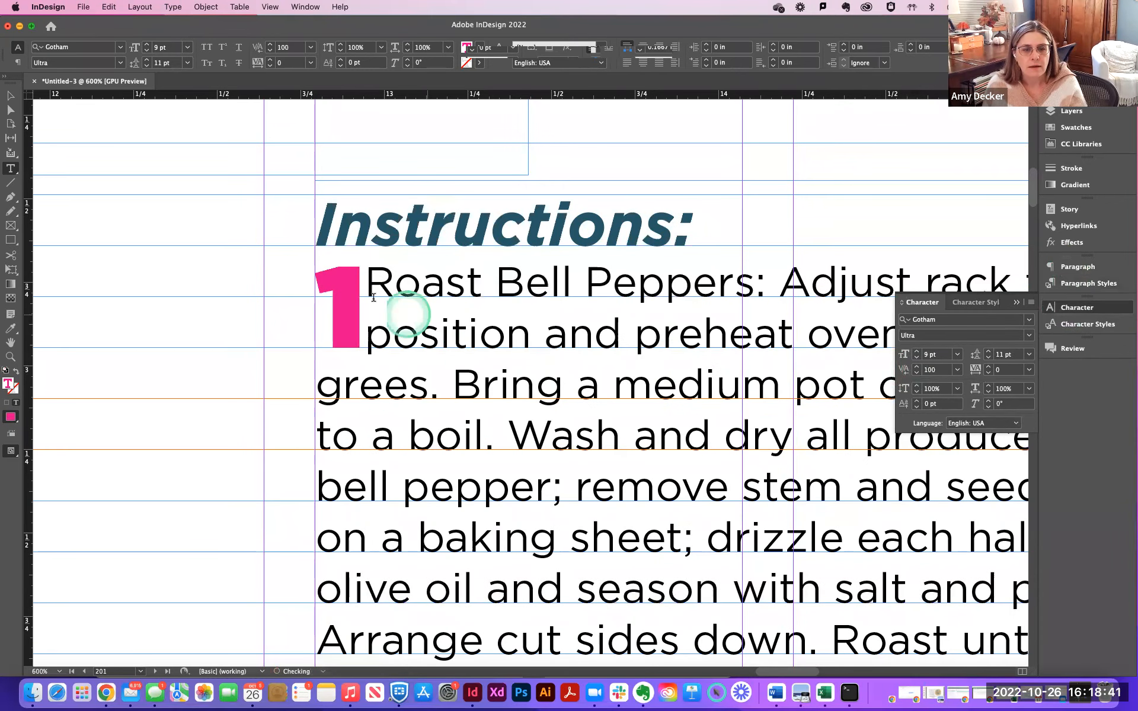
Select the opening text of instruction 1 from after its drop cap into the start of the second line.
left_click_drag(383, 290, 411, 320)
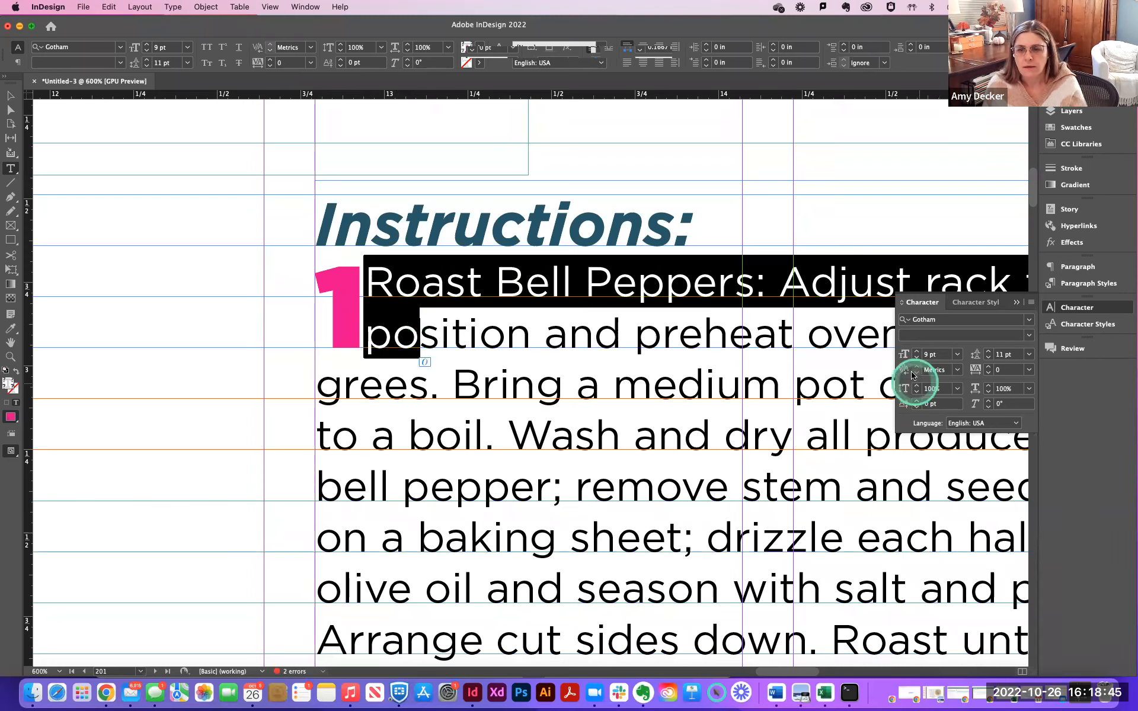
Try to adjust the kerning between the drop-cap 1 and the first letter of "Roast Bell Peppers".
left_click(421, 278)
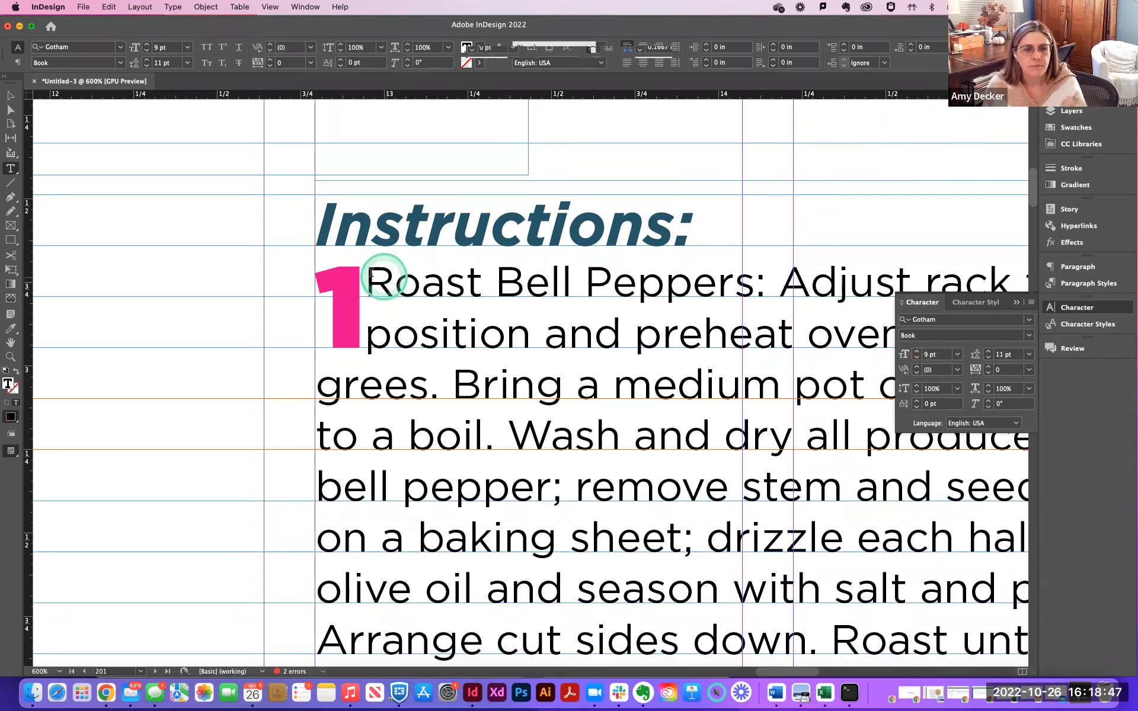
left_click_drag(372, 275, 386, 287)
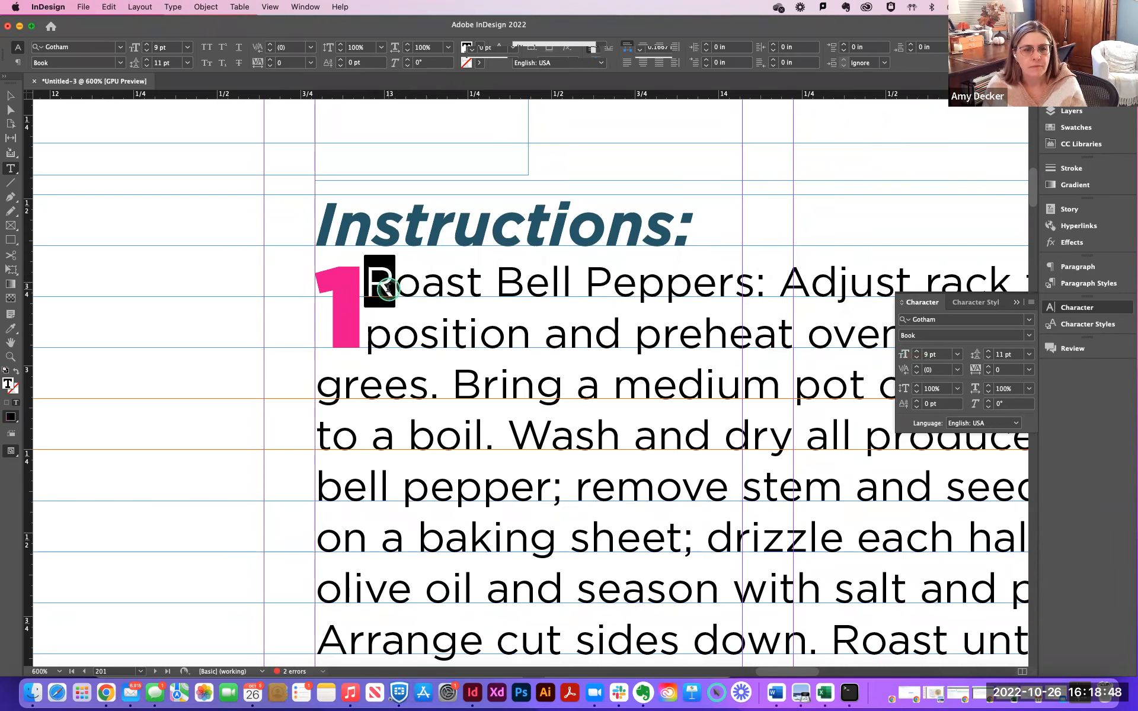
left_click(315, 265, "shift")
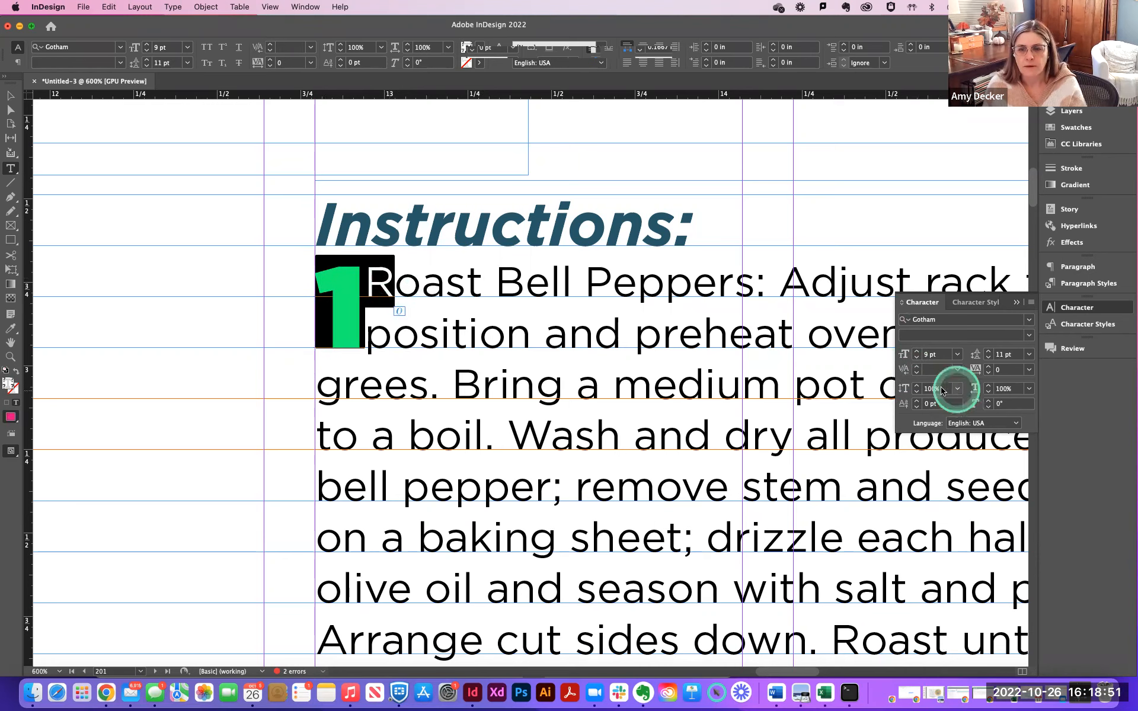
left_click(918, 369)
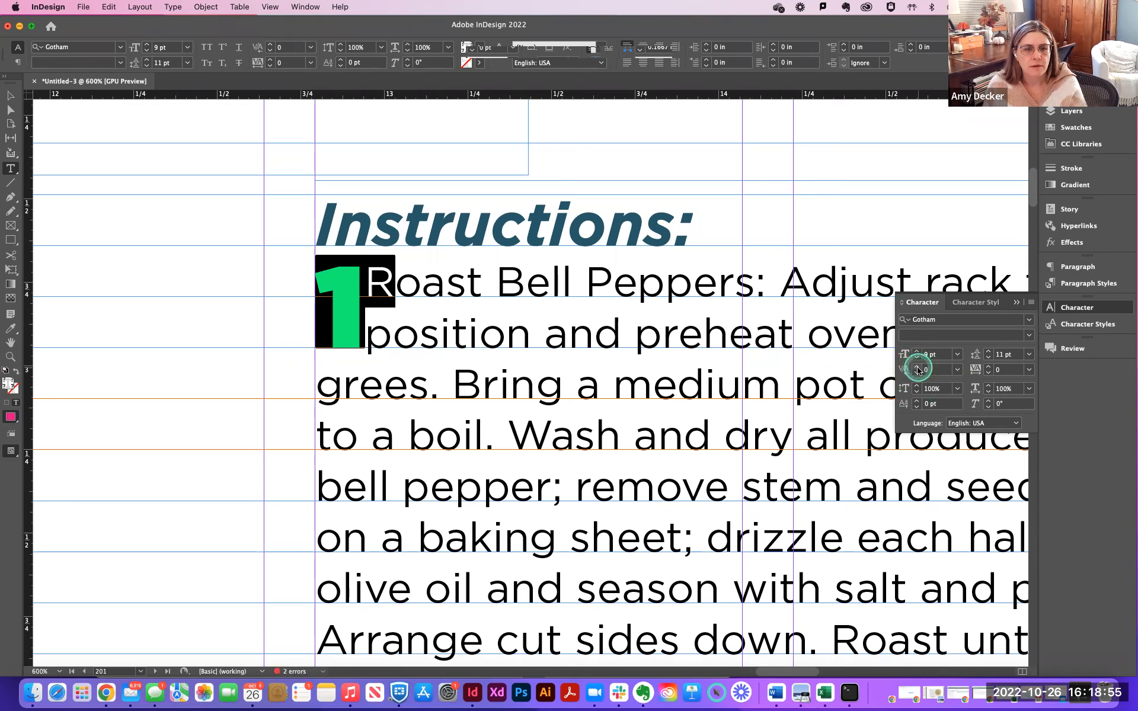
left_click(367, 307)
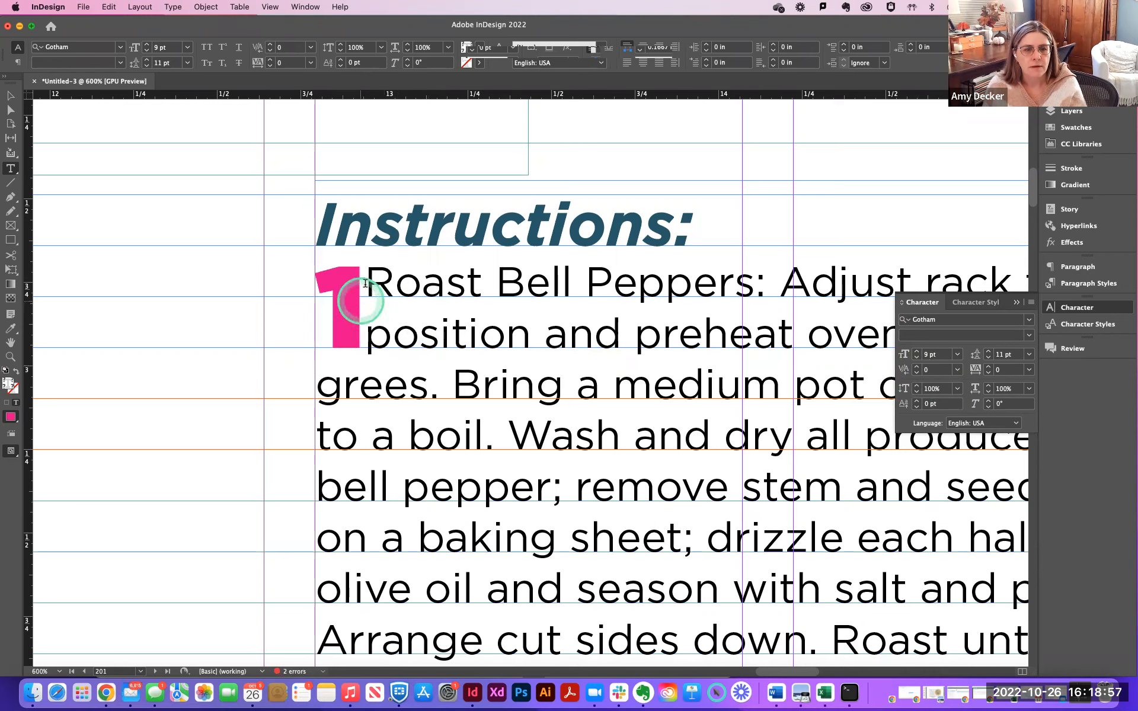
Set the tracking of the drop-cap 1 to 40 to add space before "Roast Bell Peppers".
left_click_drag(369, 326, 322, 321)
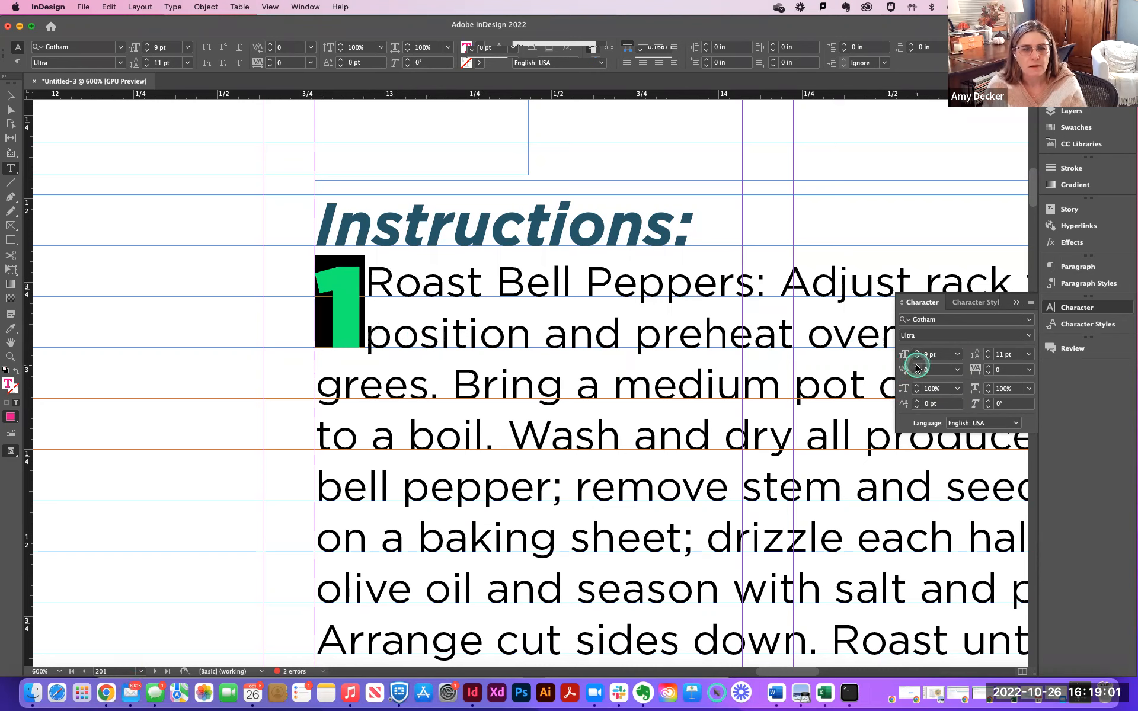
left_click_drag(365, 274, 376, 336)
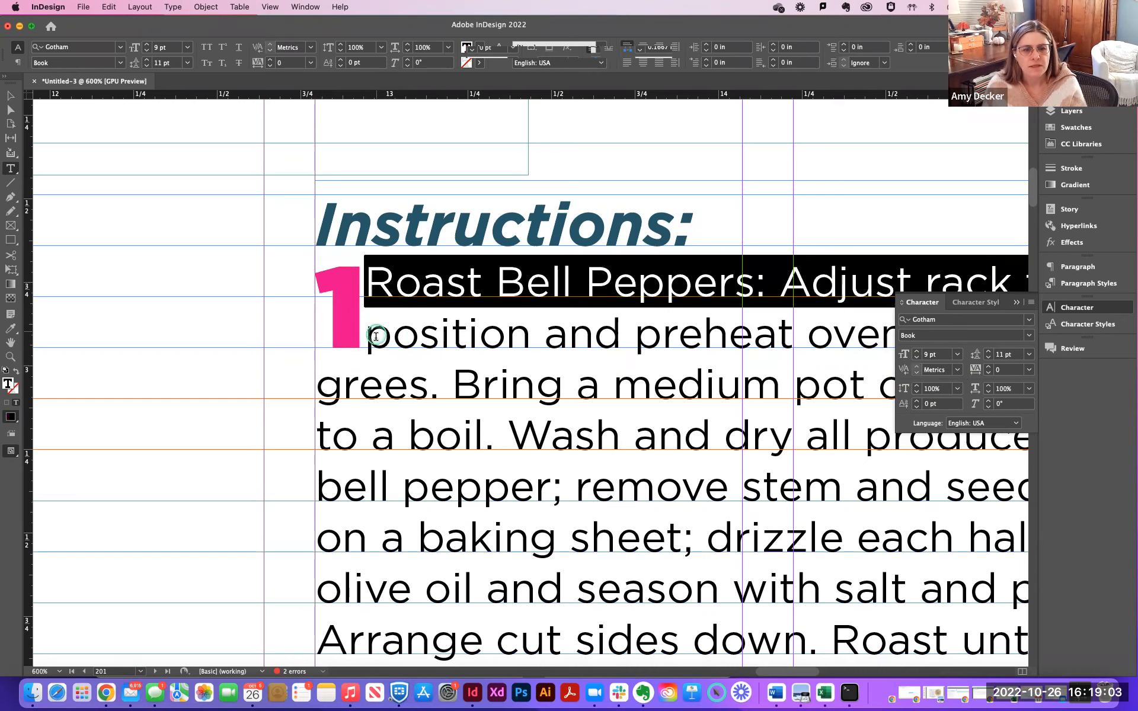
left_click(361, 335)
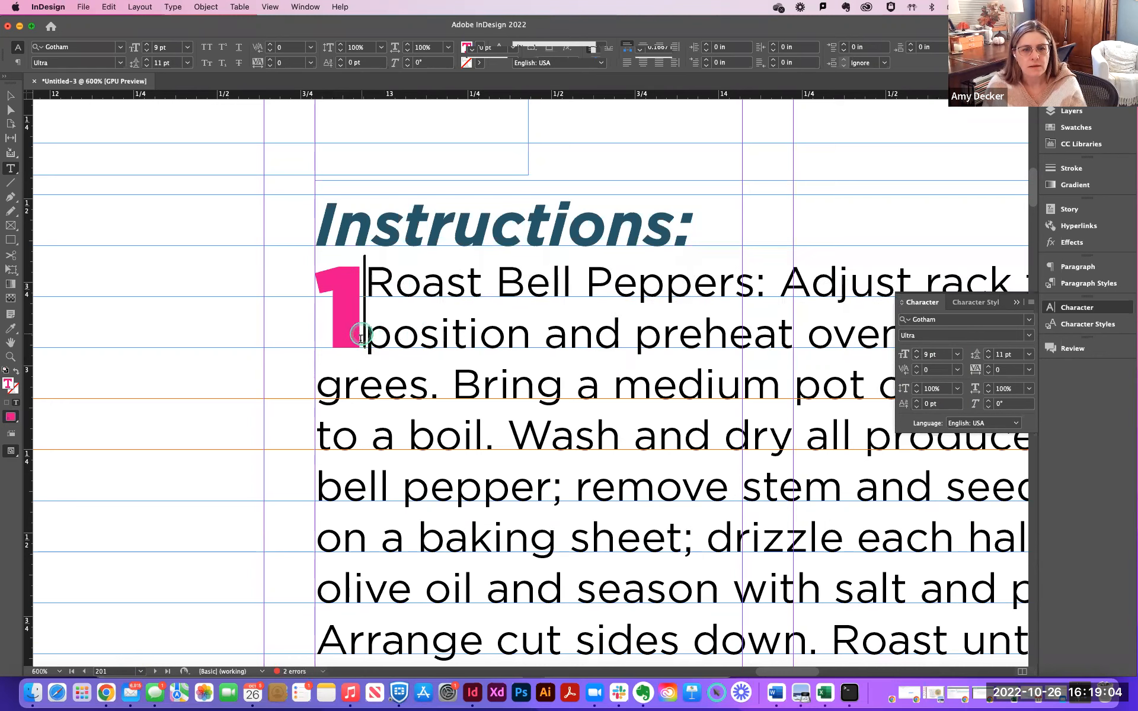
left_click(989, 367)
left_click(989, 367)
left_click(988, 367)
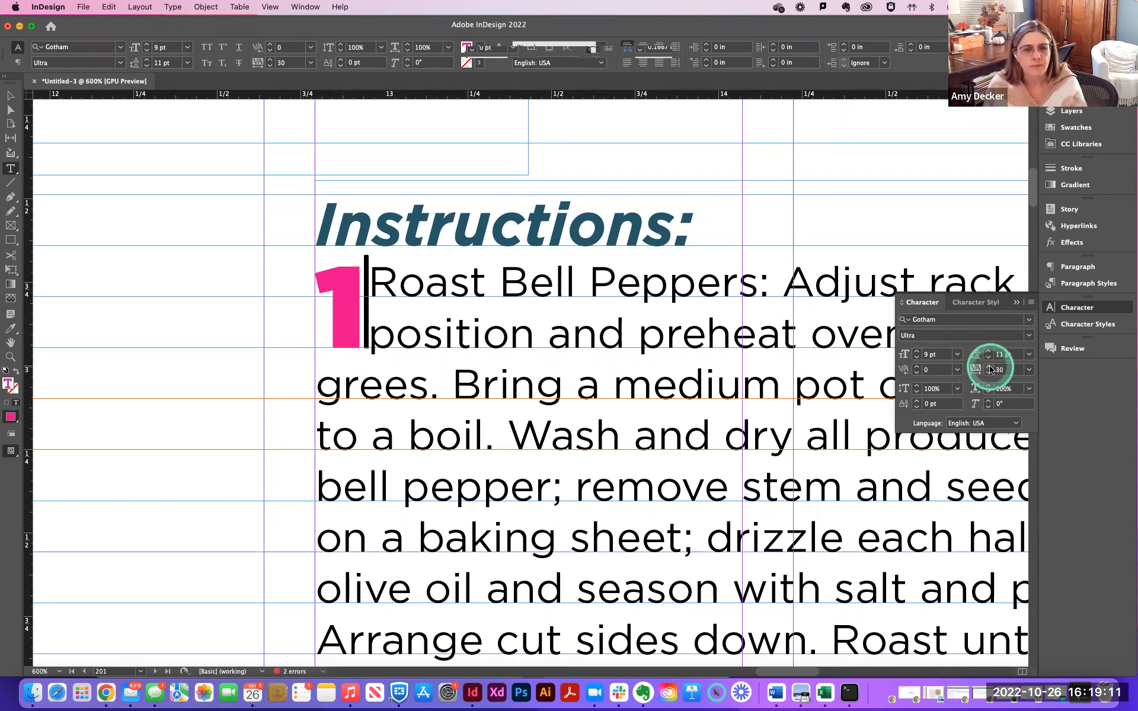
left_click(988, 367)
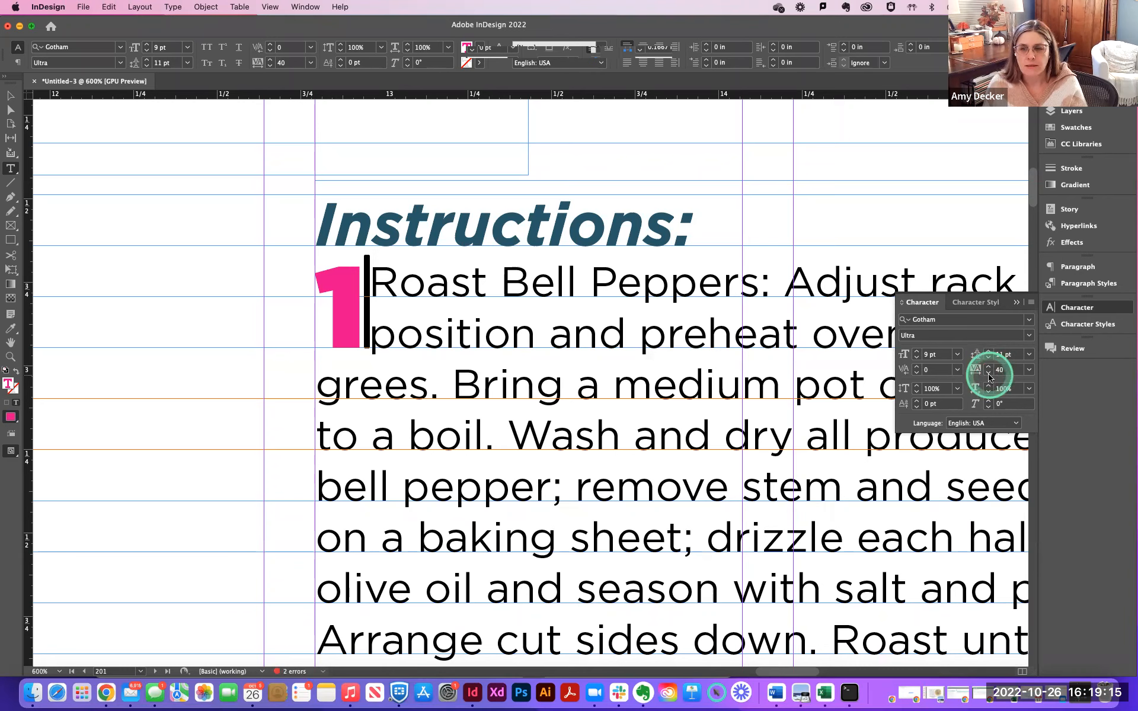
Try to widen the gap after the drop-cap 2 by raising the tracking at the insertion point before "Prep".
scroll(465, 389, "down", 8)
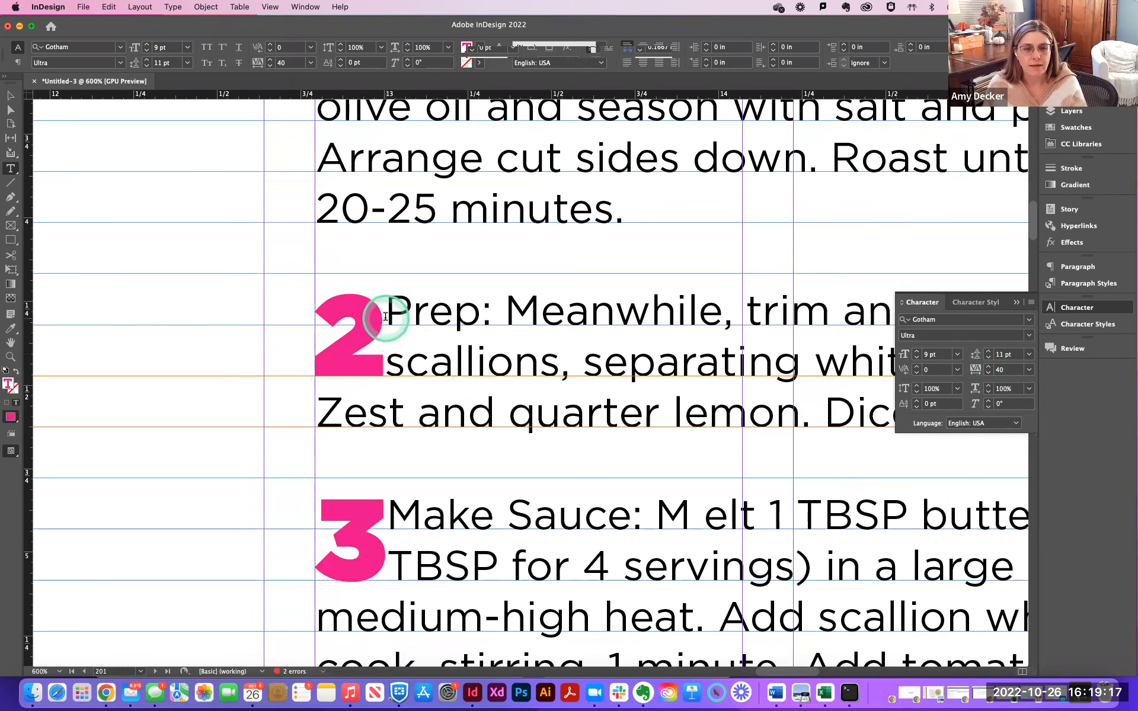
left_click_drag(389, 366, 373, 362)
double_click(382, 361)
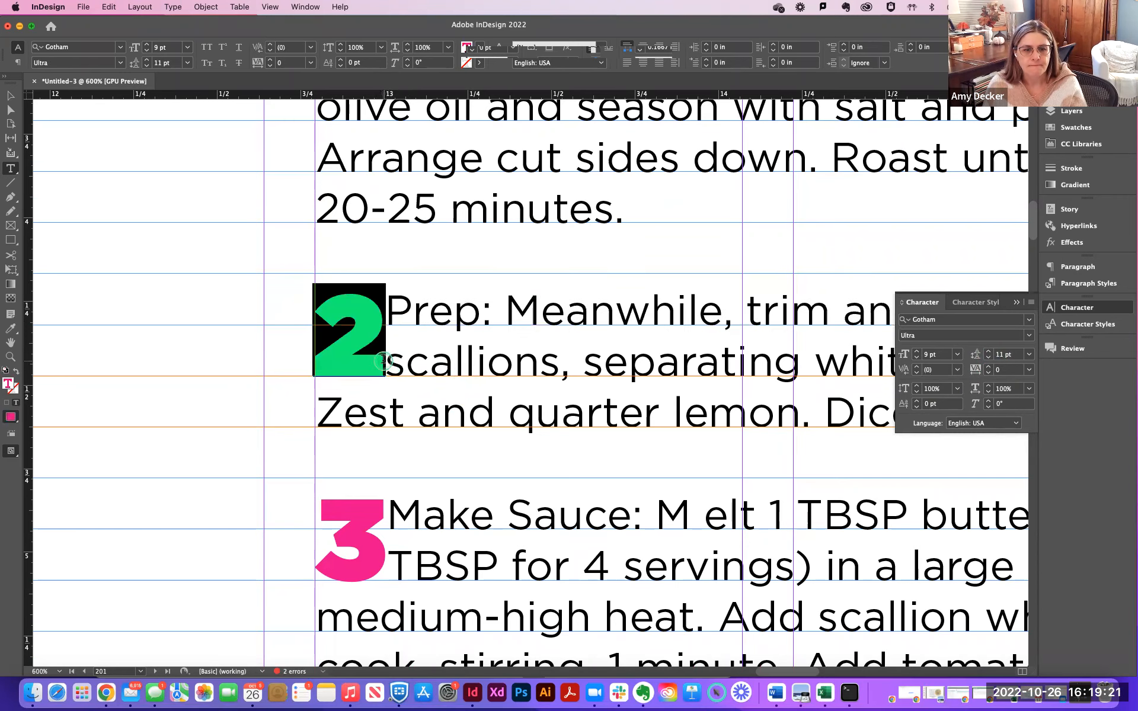
left_click(382, 360)
left_click(386, 323)
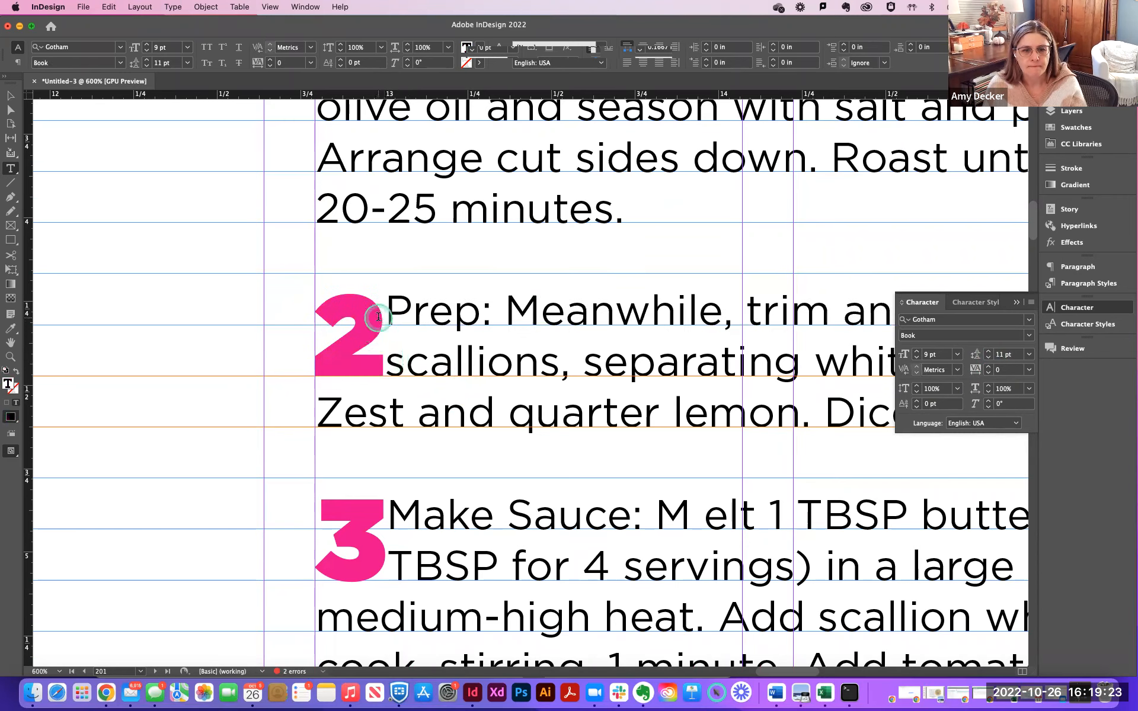
left_click_drag(378, 343, 322, 308)
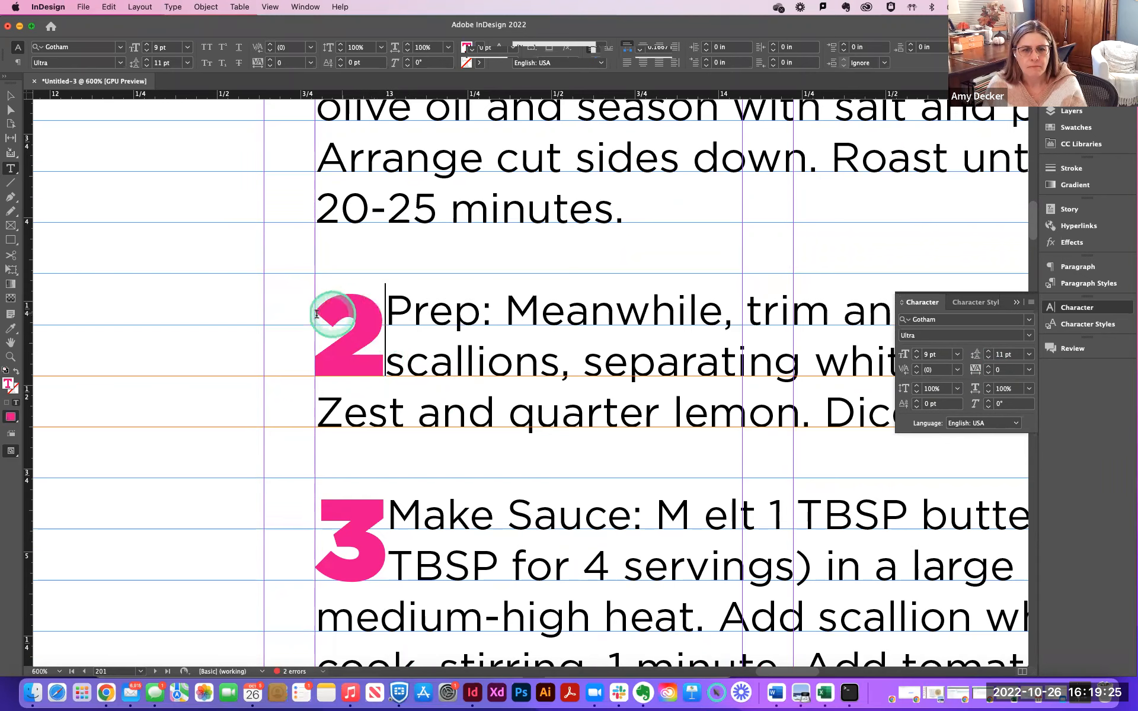
left_click(383, 327)
left_click(988, 367)
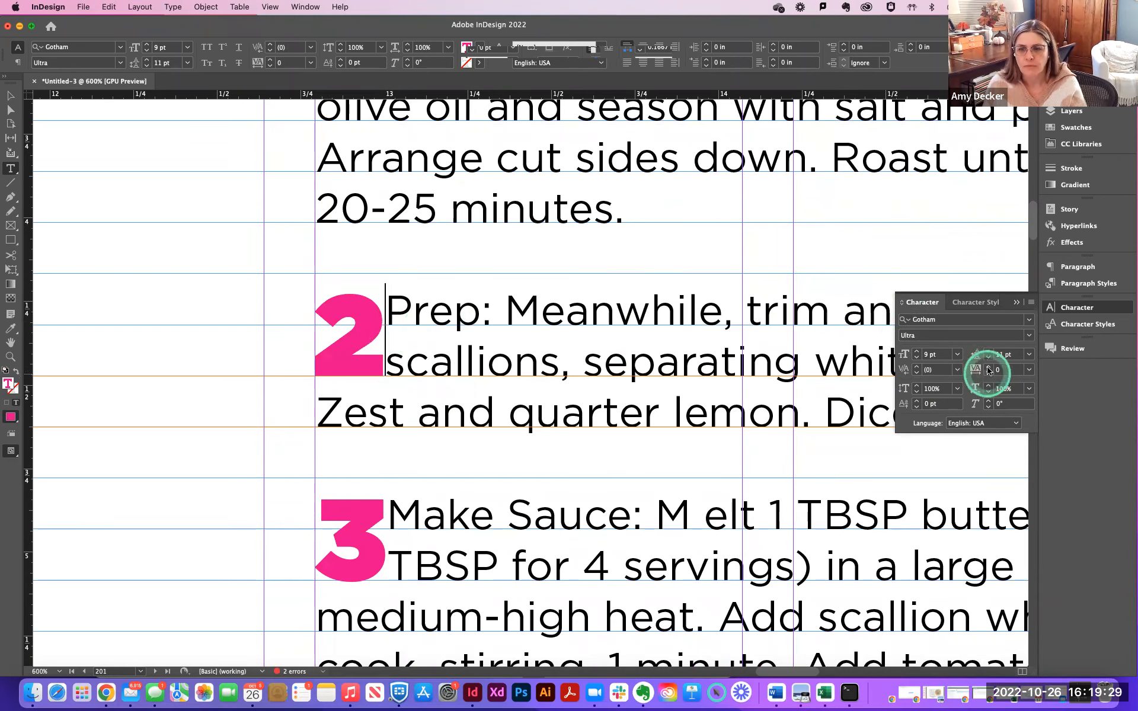
left_click(987, 366)
left_click(988, 366)
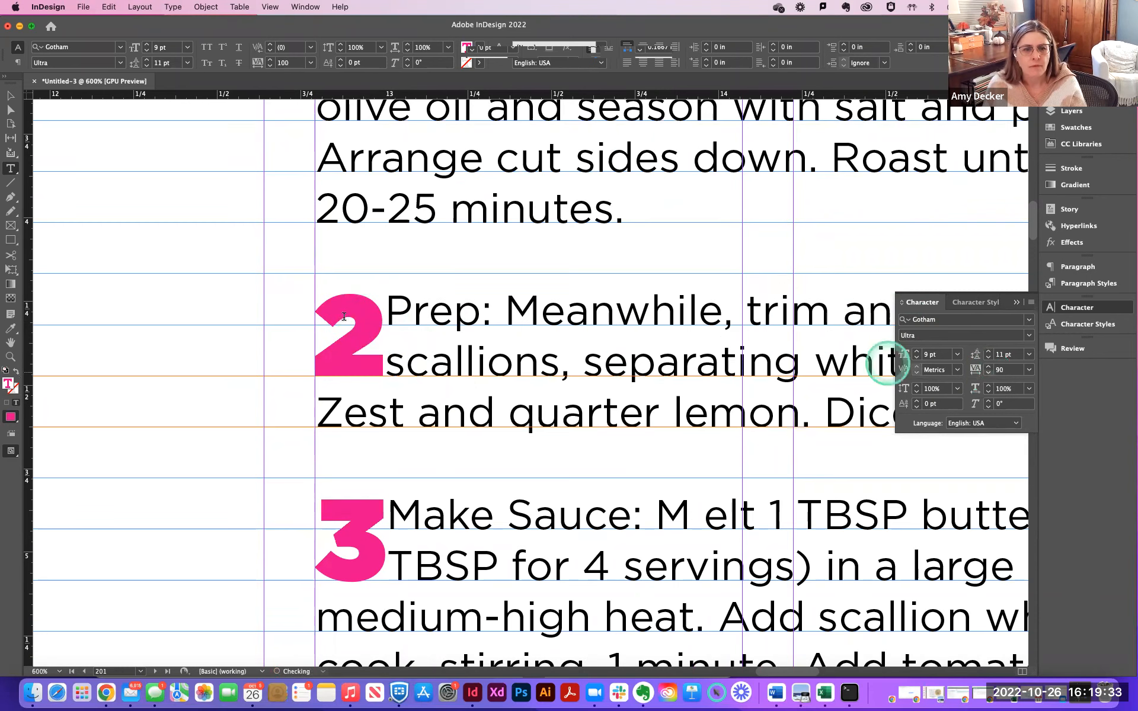
Set the tracking of the drop-cap 2 before "Prep" to 20.
left_click_drag(317, 323, 385, 320)
left_click(987, 366)
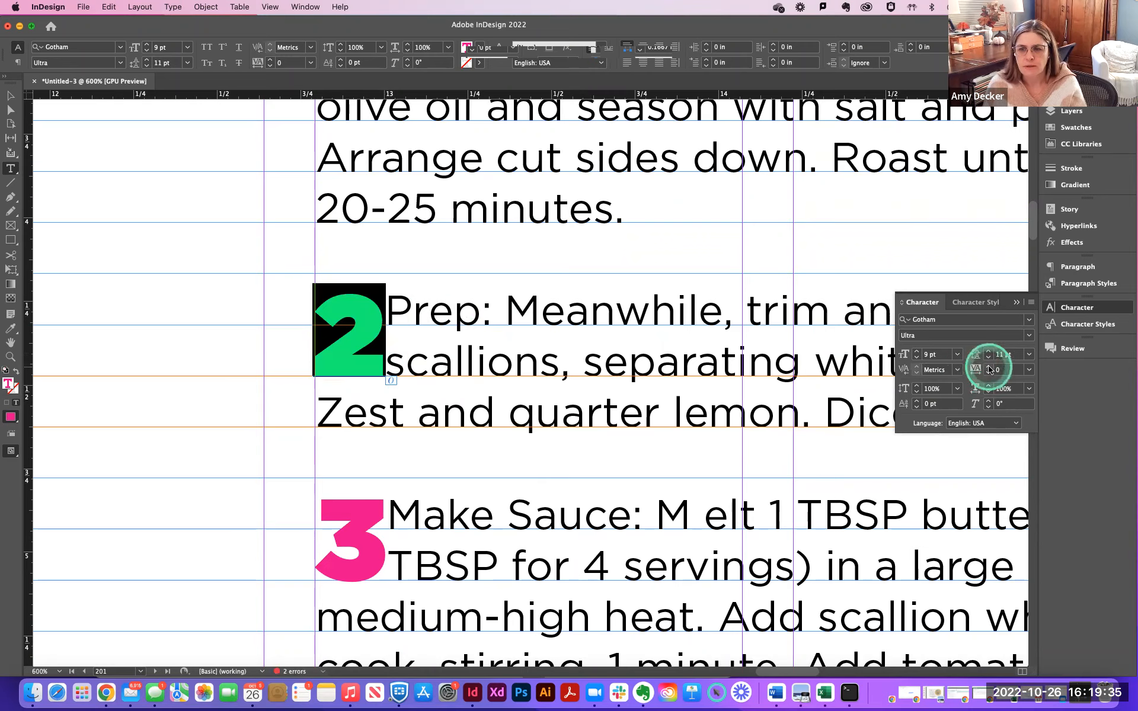
left_click(988, 366)
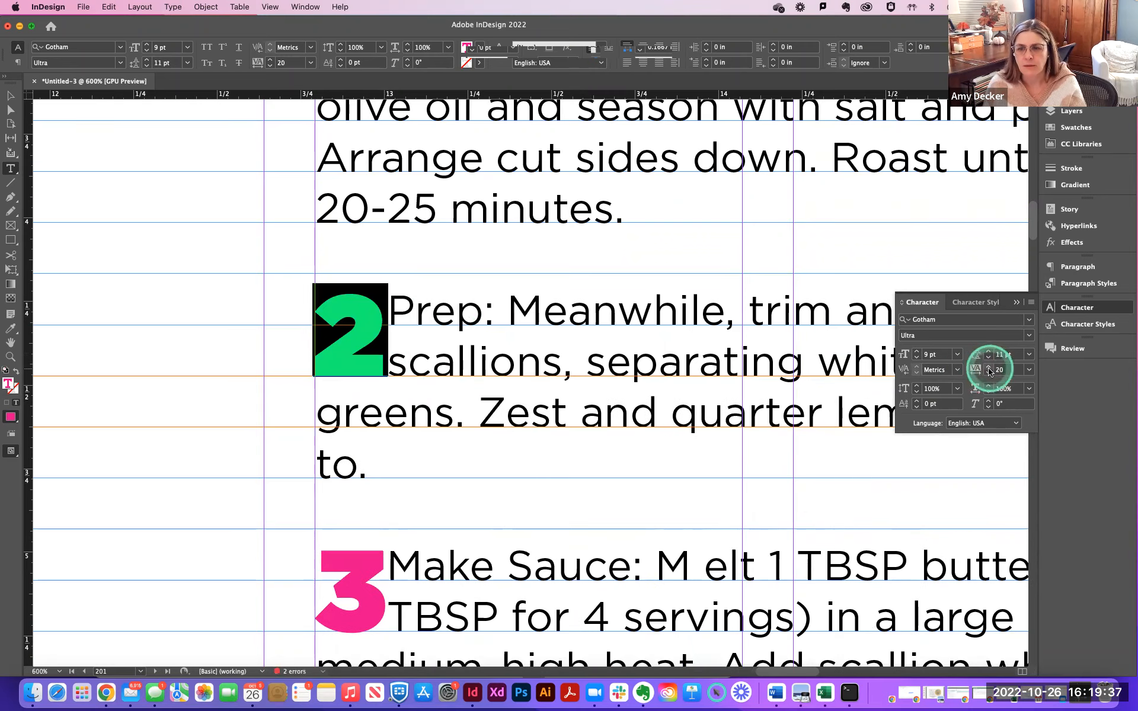
left_click(406, 363)
Try to add space after the drop-cap 4 before "Cook Pasta" by raising its tracking to 90.
scroll(427, 386, "down", 5)
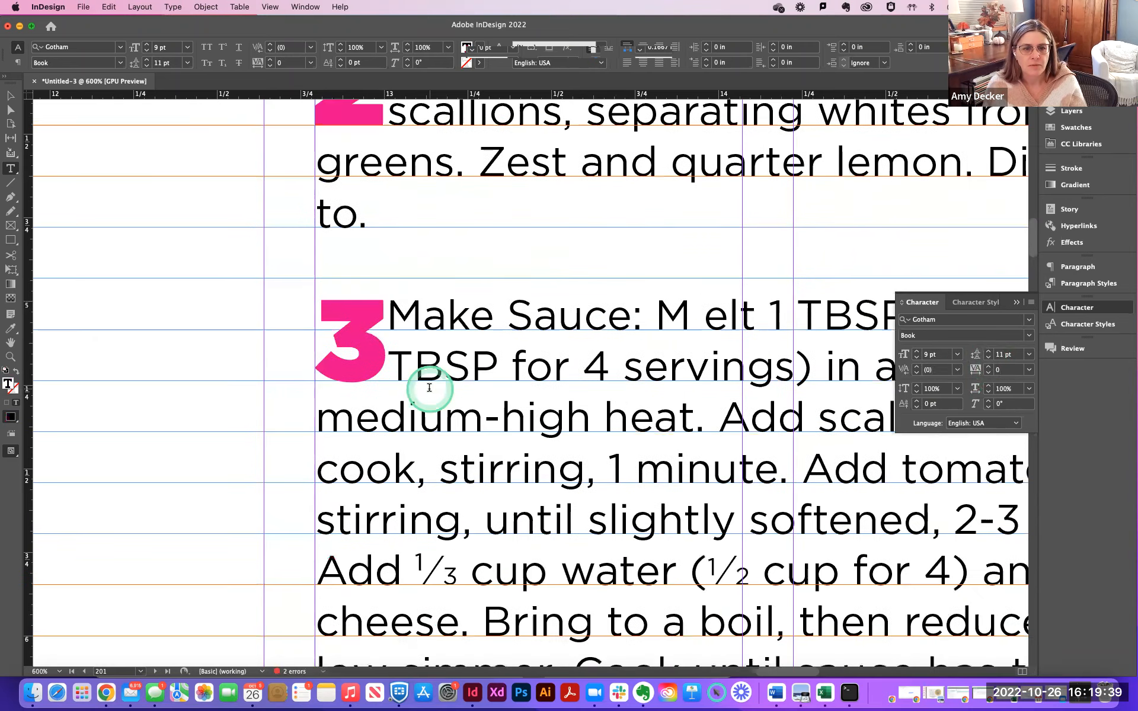
scroll(431, 387, "down", 10)
left_click_drag(285, 394, 330, 392)
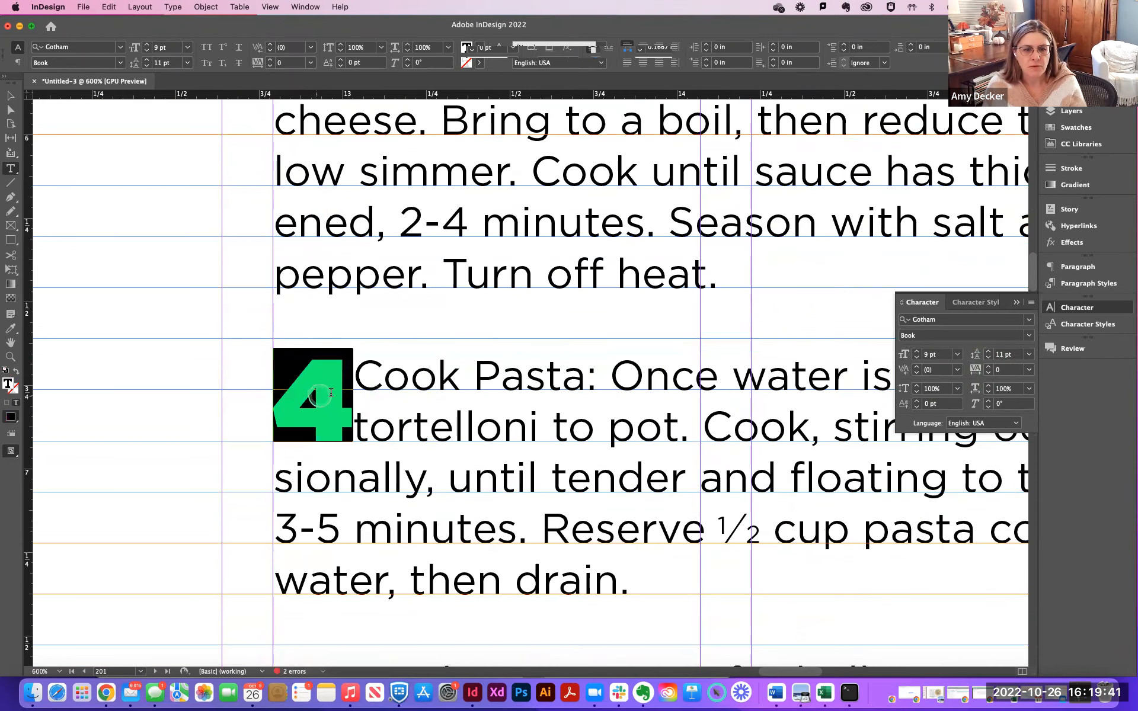
left_click(989, 367)
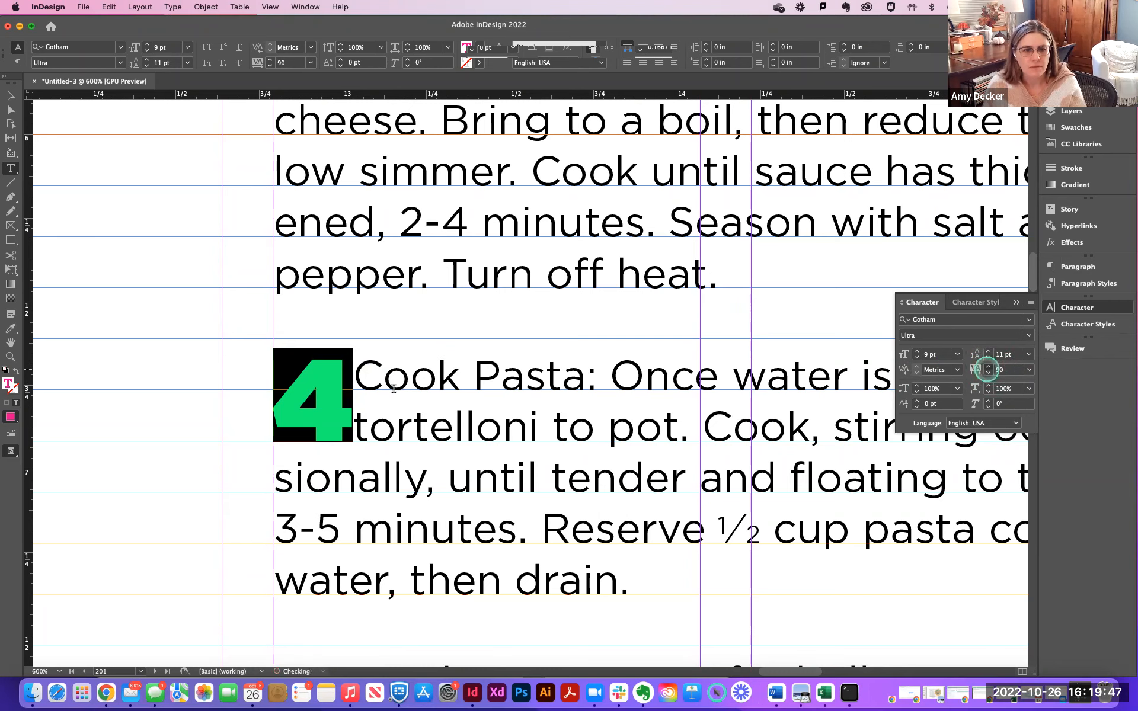
left_click(376, 383)
Set the tracking of the drop-cap 4 before "Cook Pasta" to 20.
triple_click(301, 403)
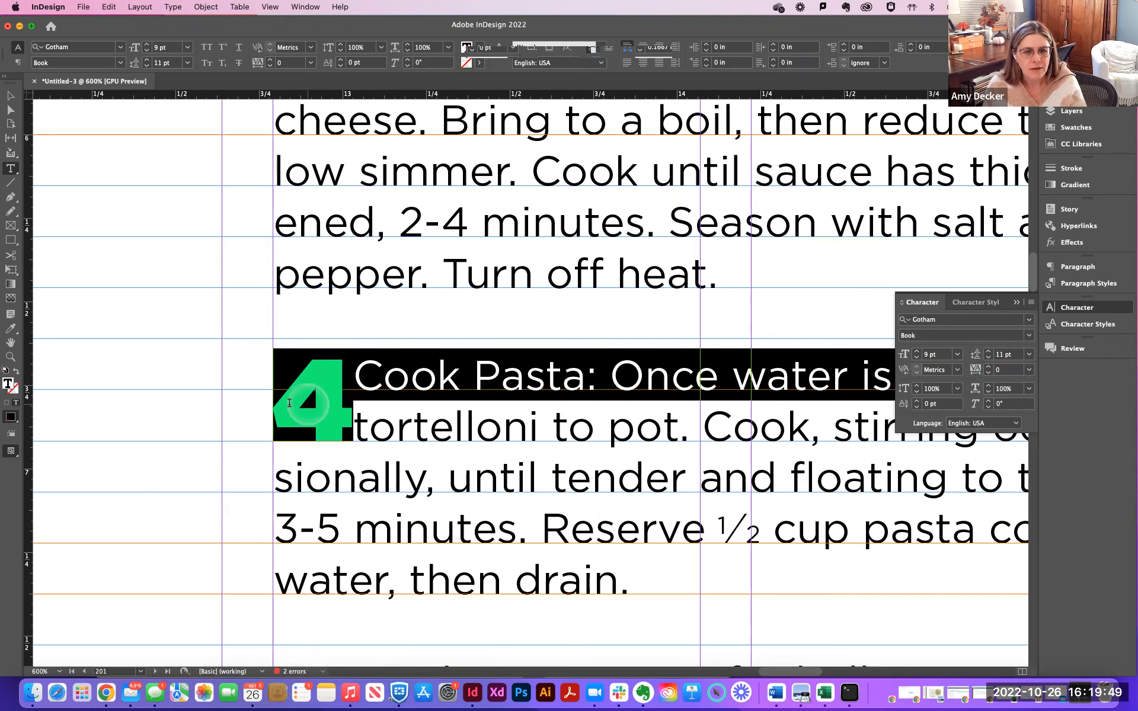
left_click(289, 403)
left_click_drag(271, 399, 358, 394)
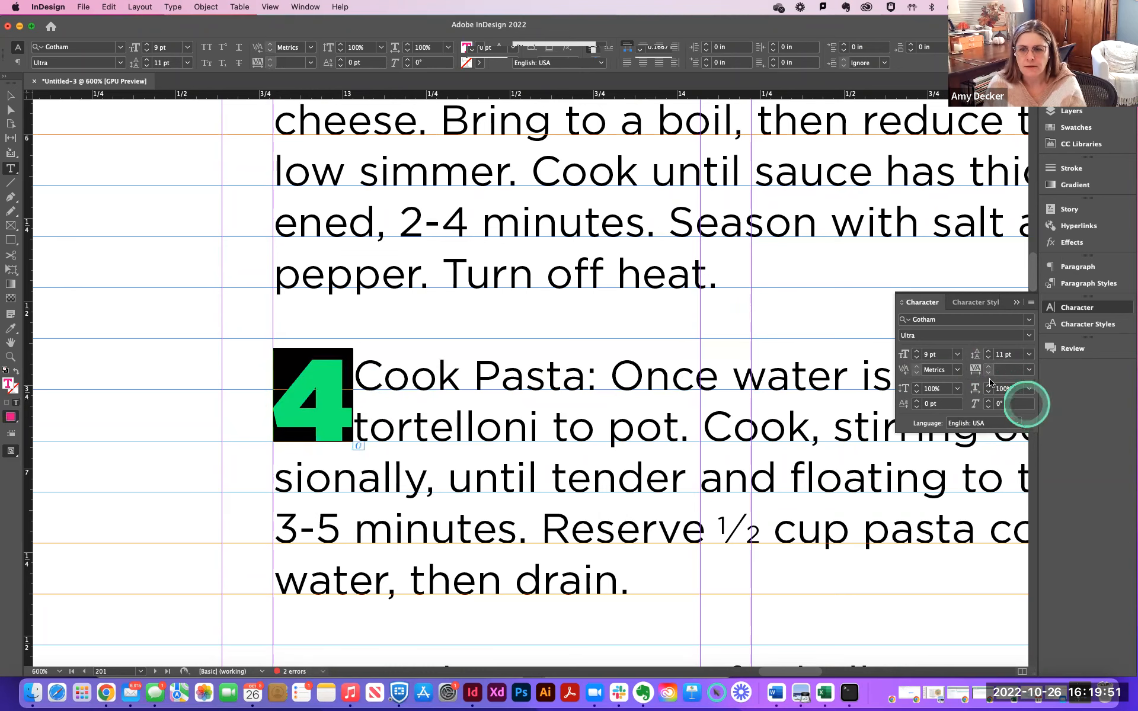
left_click(1011, 371)
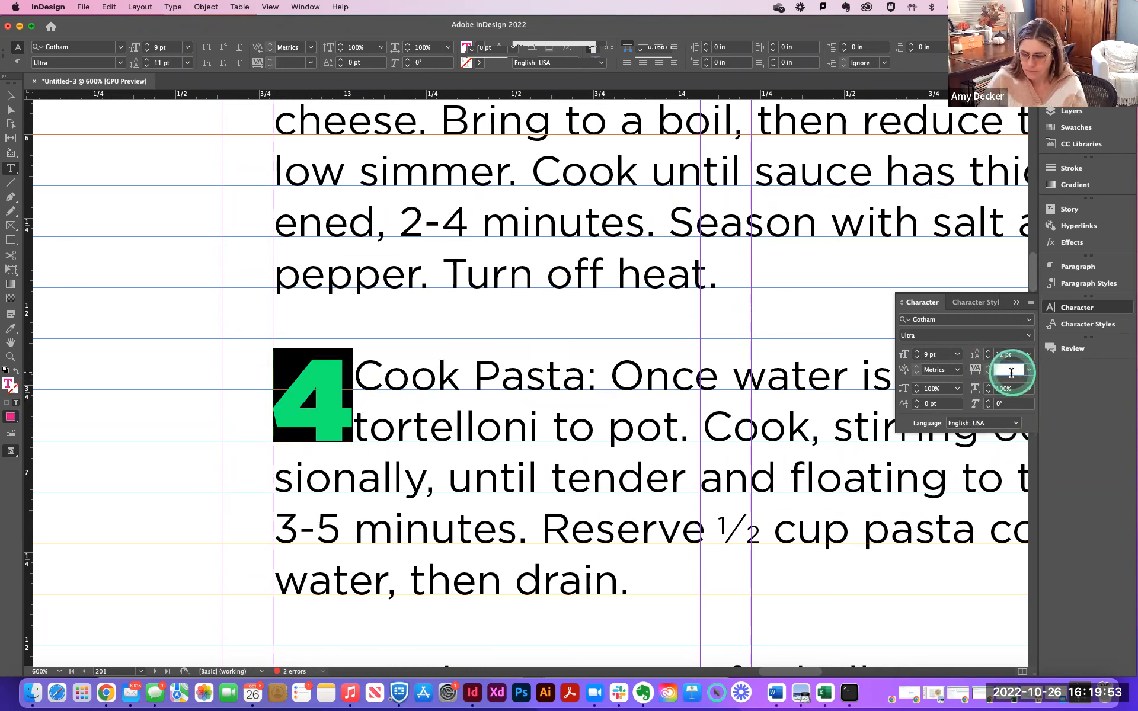
key("Return")
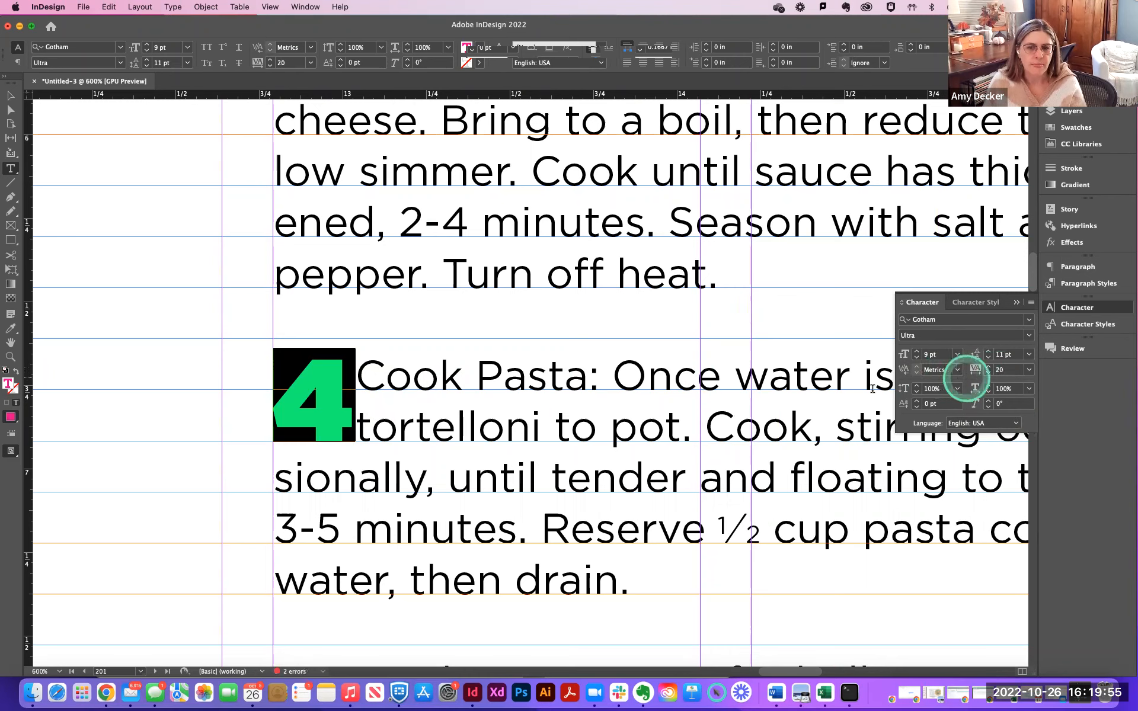
left_click(372, 427)
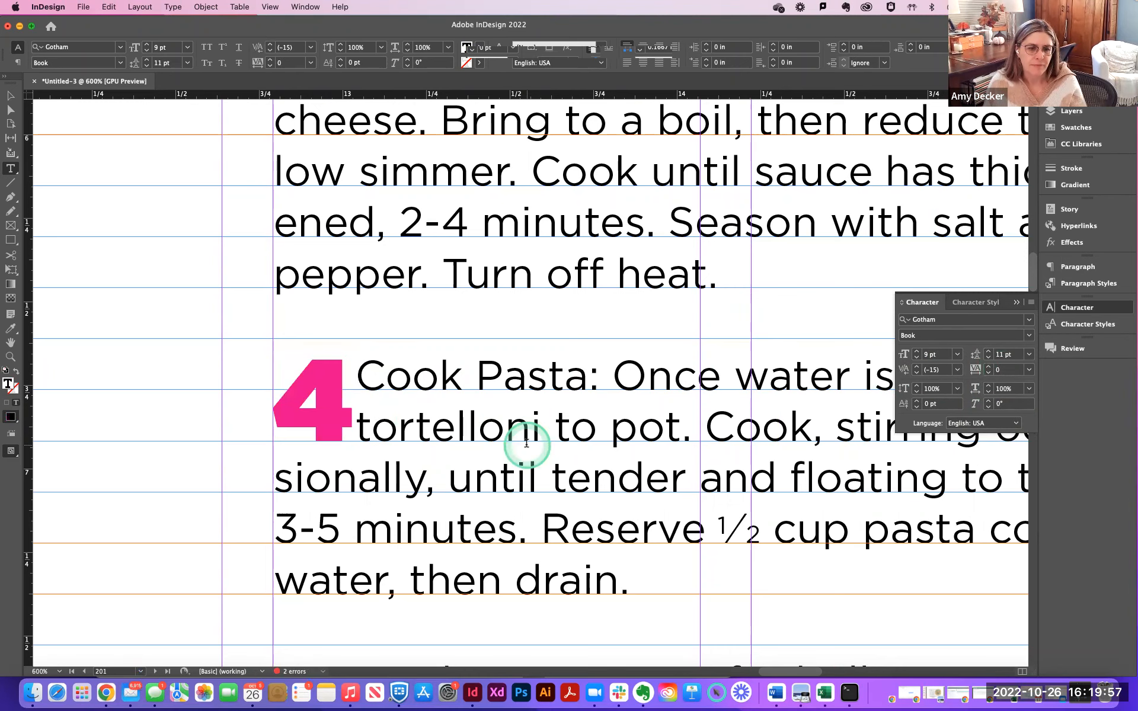
Examine the spacing at the drop-cap 5 and the overall layout of the recipe page at 100% zoom.
scroll(526, 443, "down", 5)
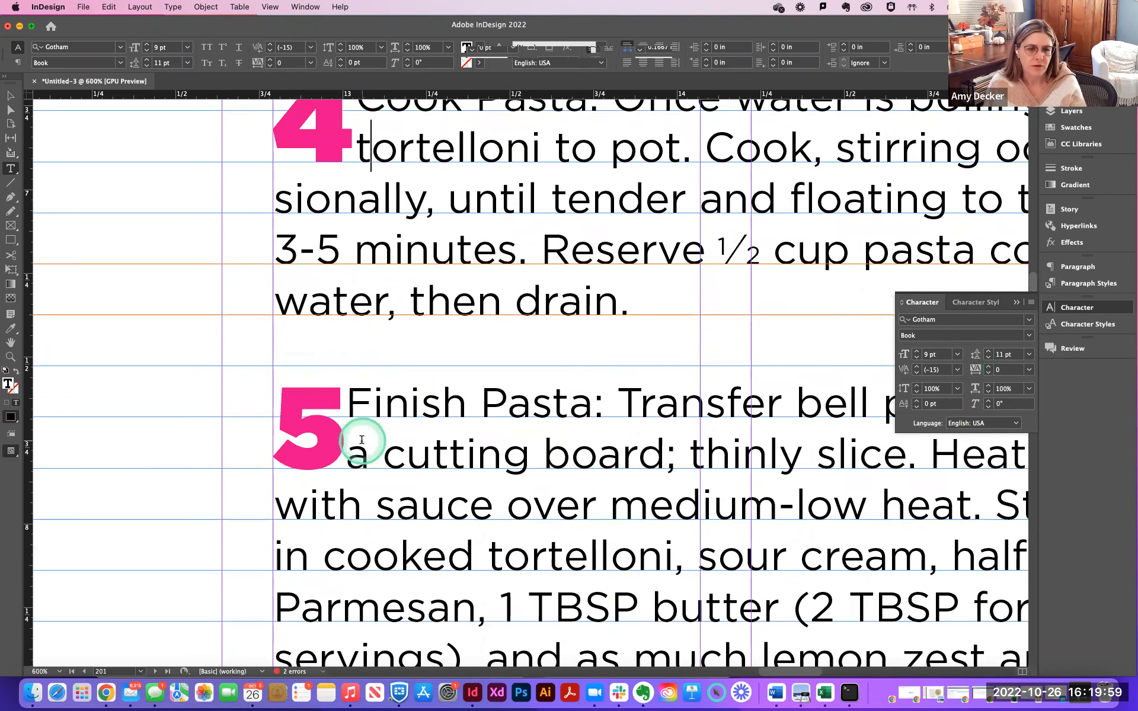
scroll(361, 439, "down", 7)
key("super+minus")
key("super+minus")
key("super+minus")
key("super+minus")
key("super+minus")
key("super+minus")
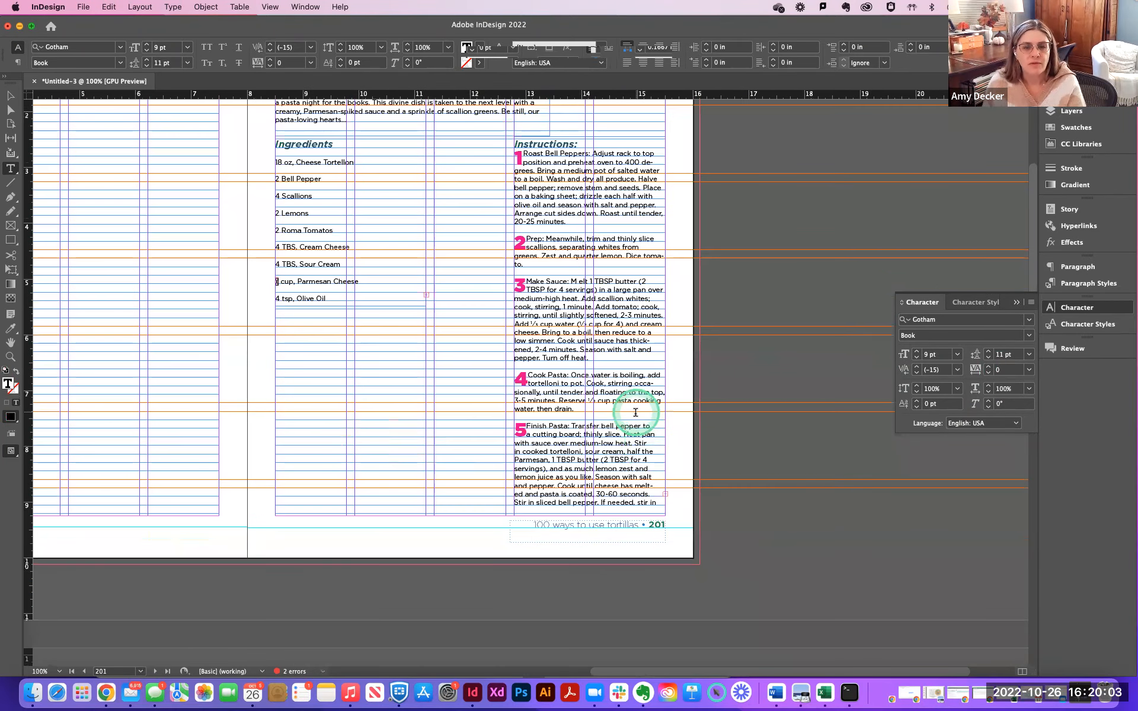
scroll(84, 236, "up", 2)
Widen the Instructions text frame to about 4.14 in and return it to its two-column width of 2.7083 in.
left_click(12, 98)
left_click(494, 350)
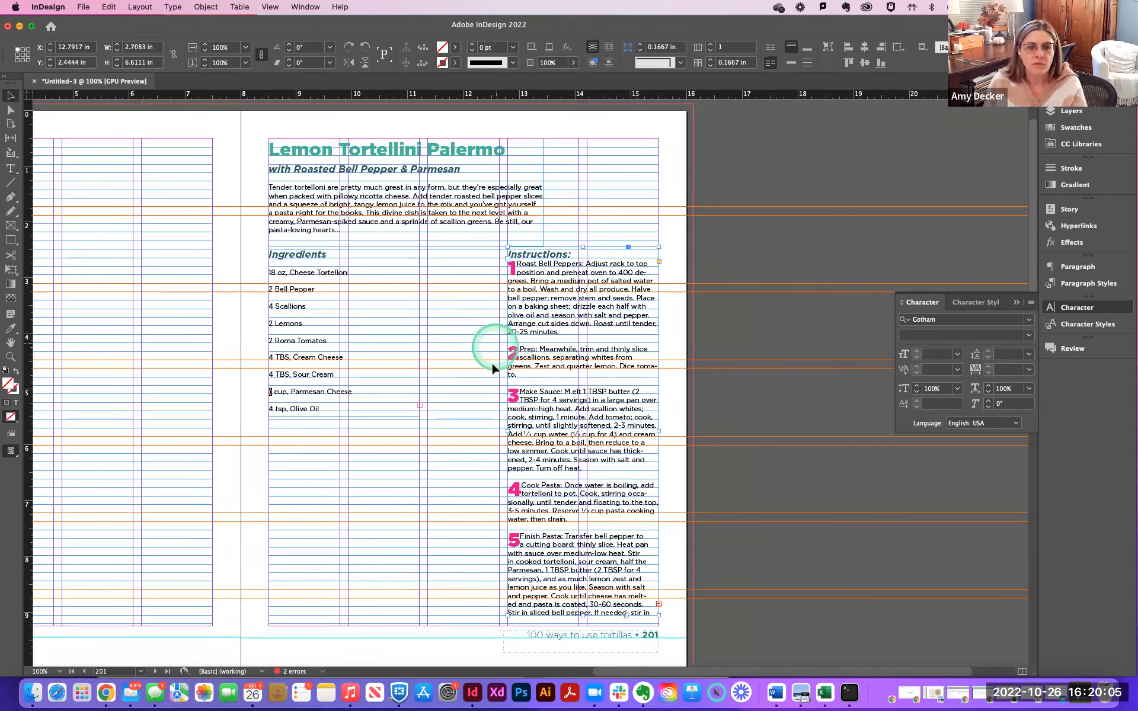
left_click_drag(517, 437, 429, 427)
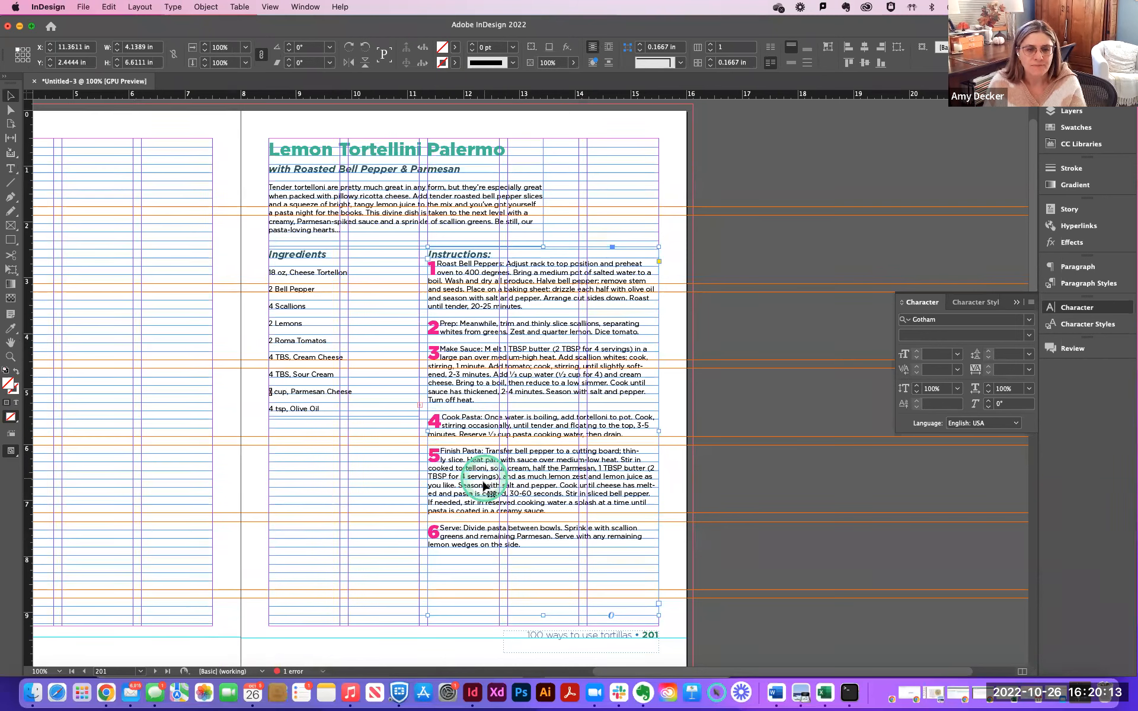
left_click_drag(428, 430, 507, 431)
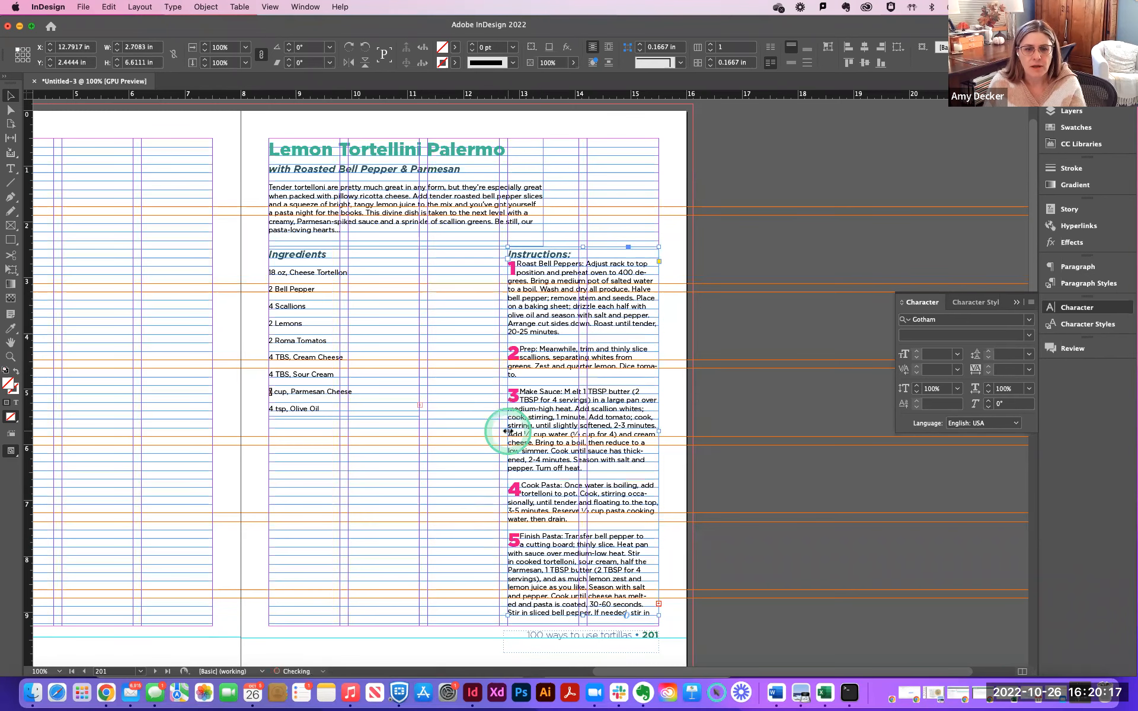
Move the Instructions frame to about X 9.93 in and the Ingredients frame onto the facing page at about X 4.14 in.
left_click_drag(538, 363, 60, 334)
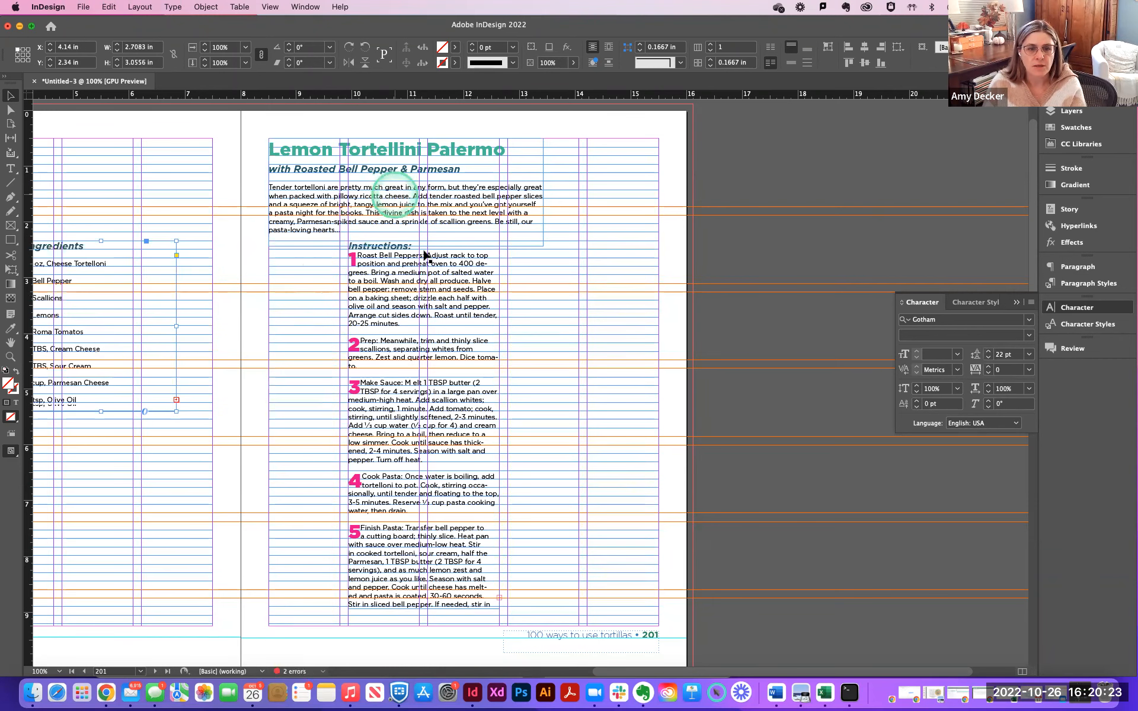
Thread the overset Instructions text into a new frame beside it, about 2.71 in wide and 2.23 in high.
left_click(499, 598)
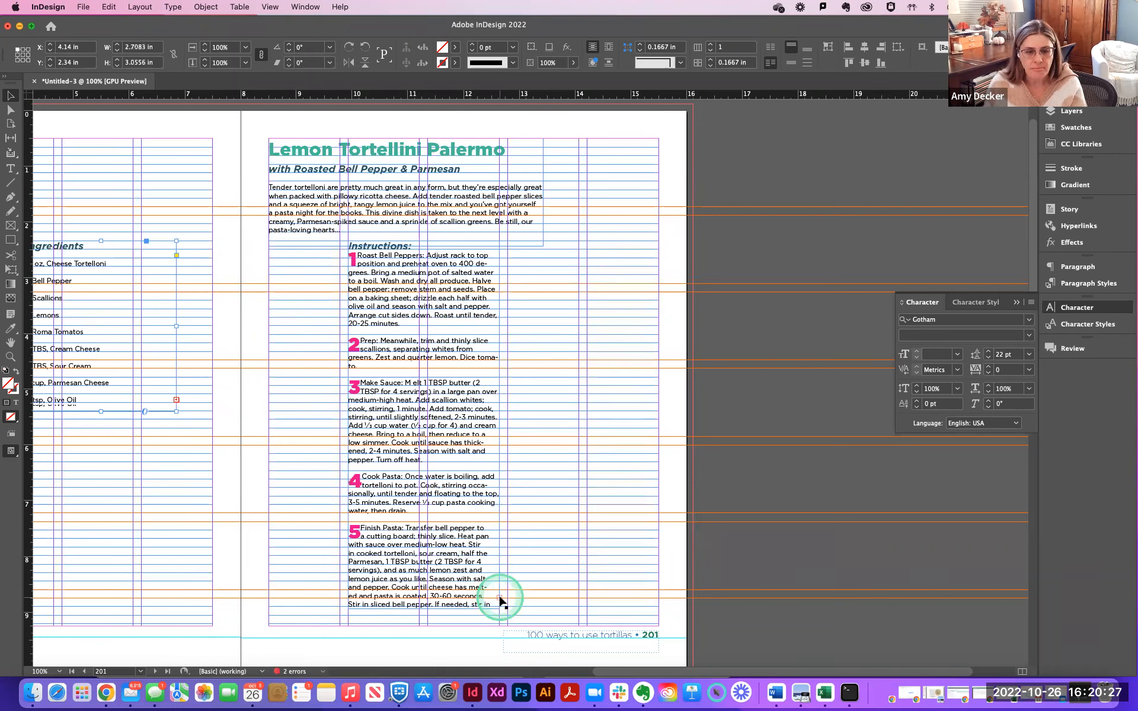
left_click(499, 599)
left_click(500, 598)
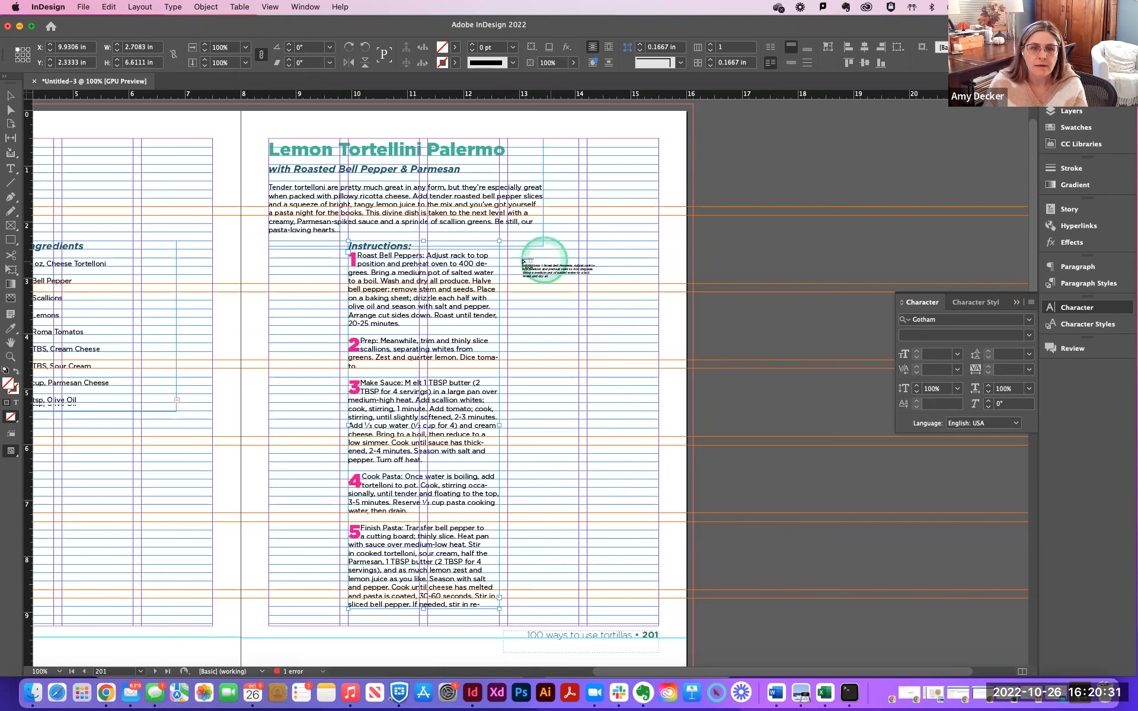
left_click_drag(509, 252, 657, 374)
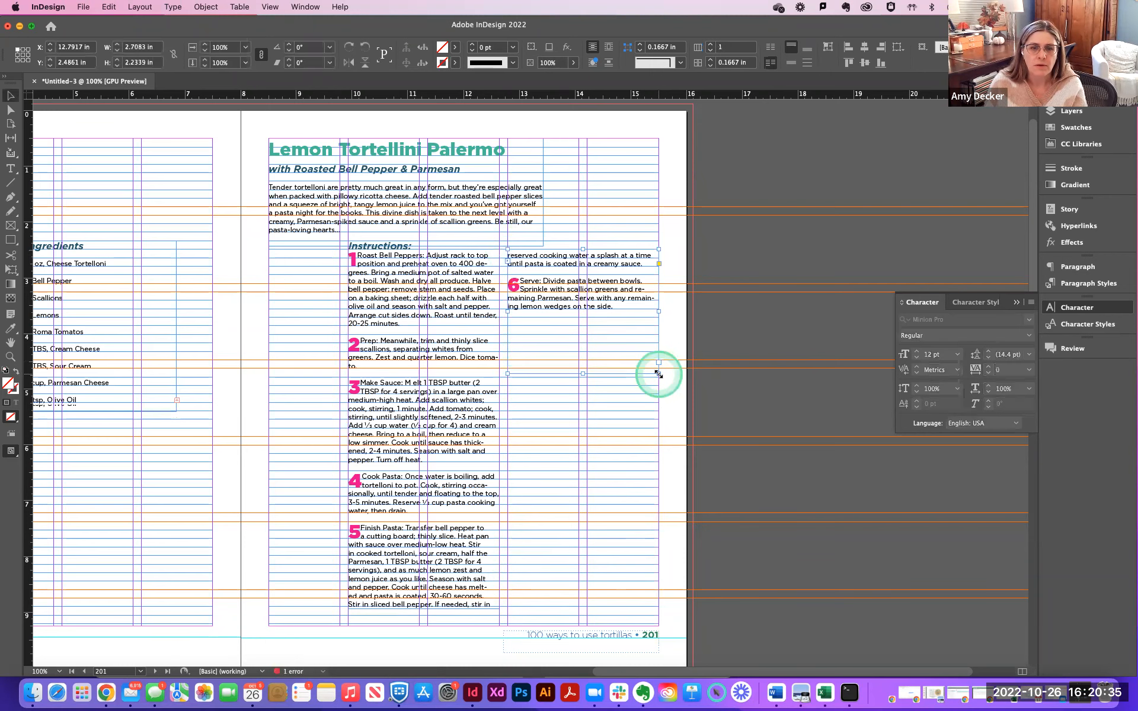
Extend the first Instructions frame down to the page's bottom margin, making it about 6.88 in high.
left_click(11, 97)
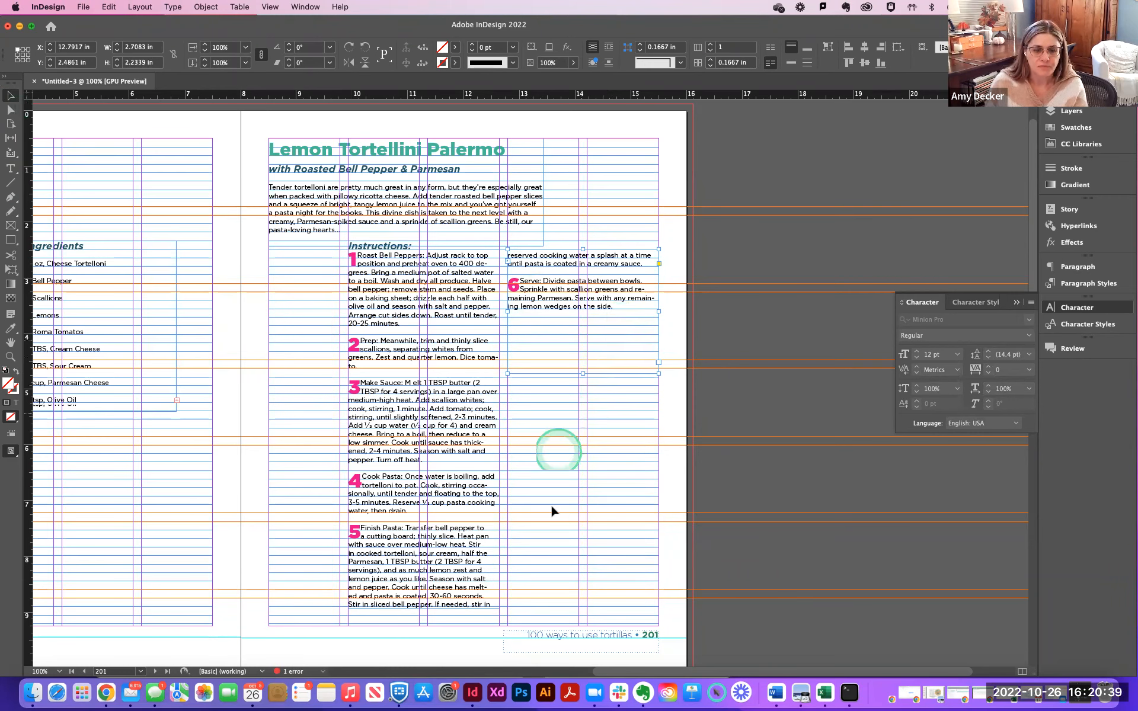
left_click(438, 598)
left_click_drag(423, 609, 424, 624)
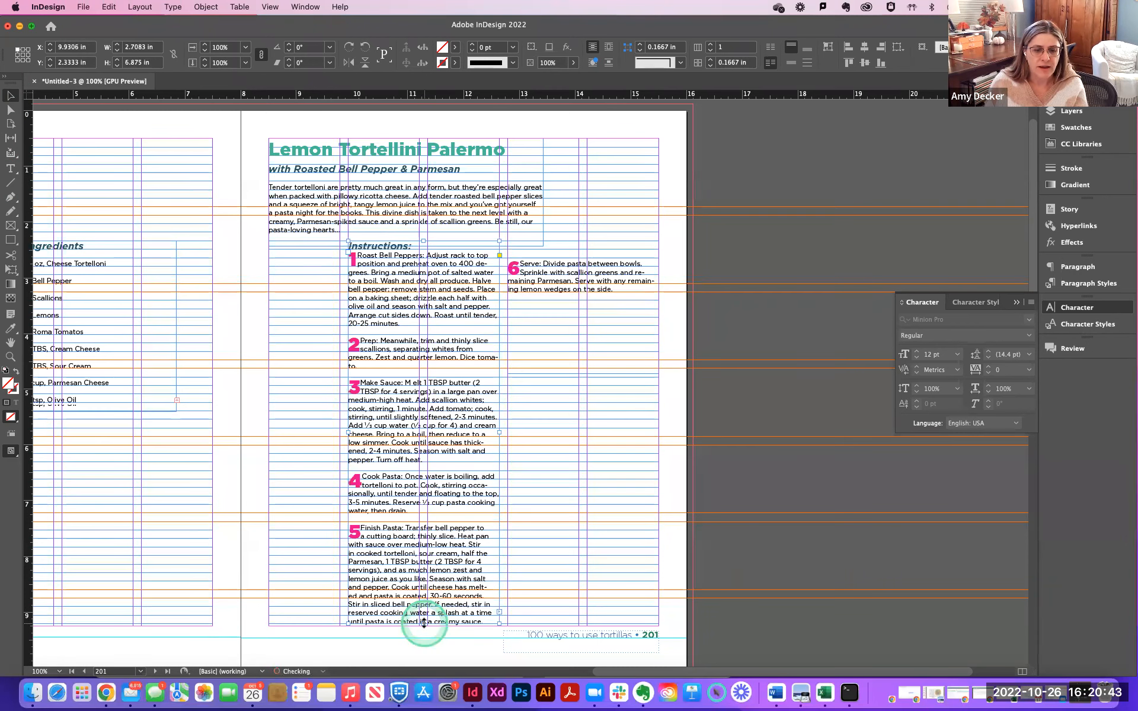
left_click(513, 268)
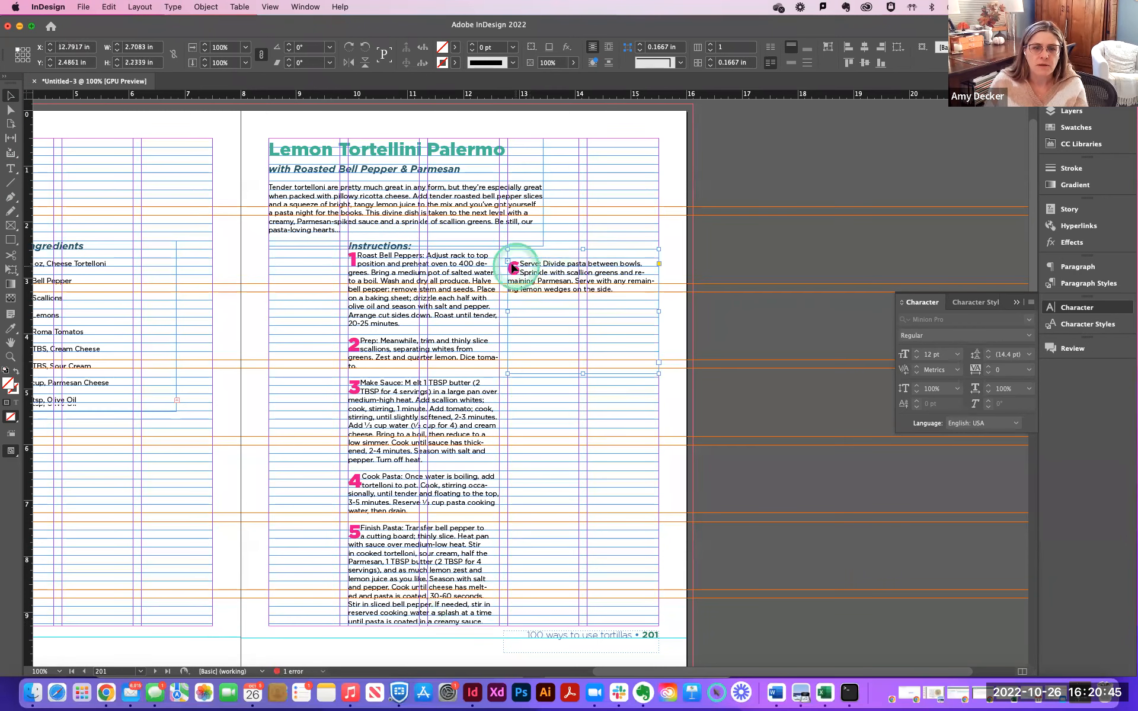
left_click(532, 265)
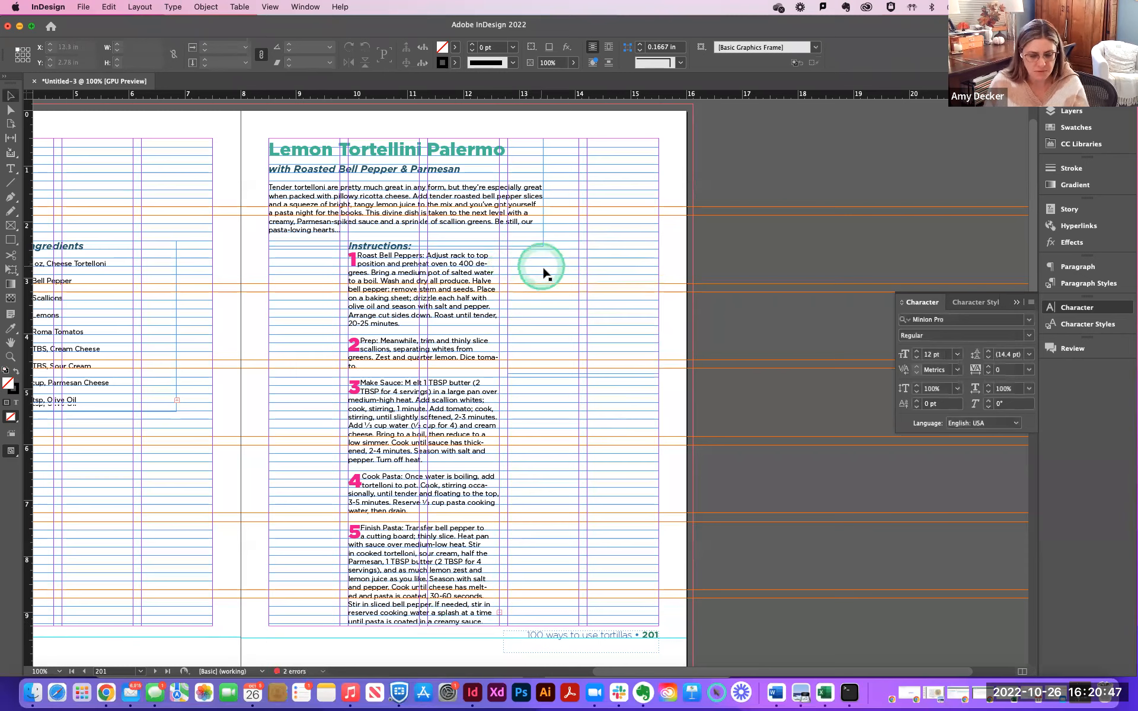
left_click(543, 273)
left_click(19, 104)
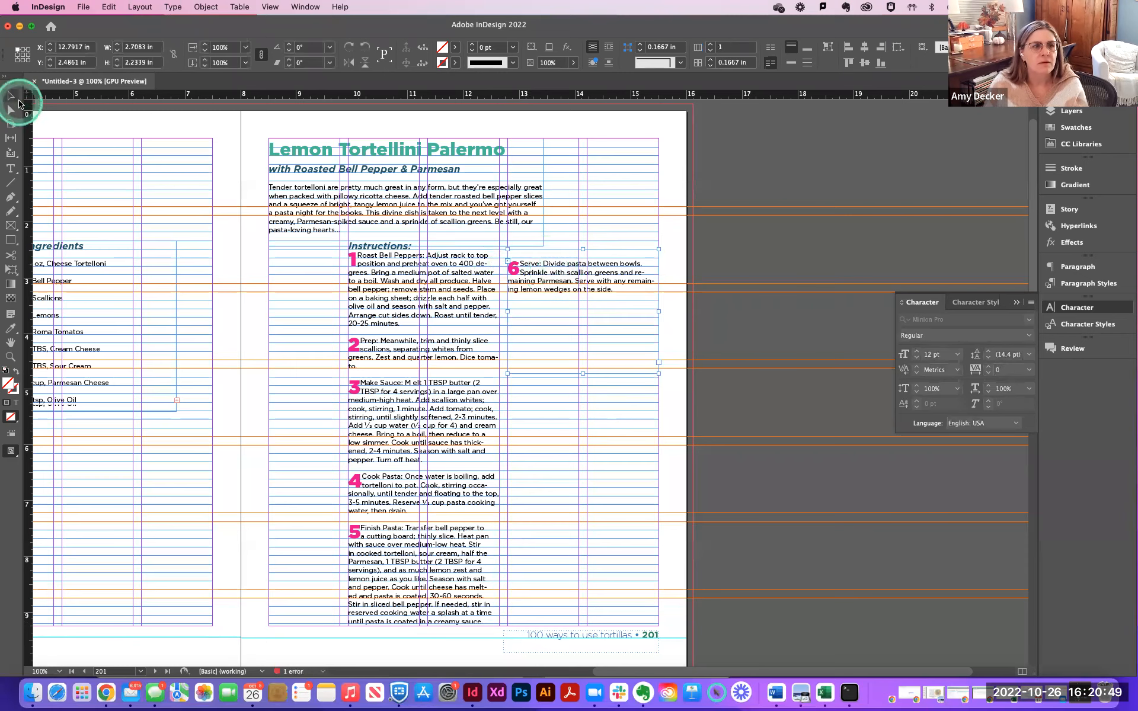
left_click(533, 263)
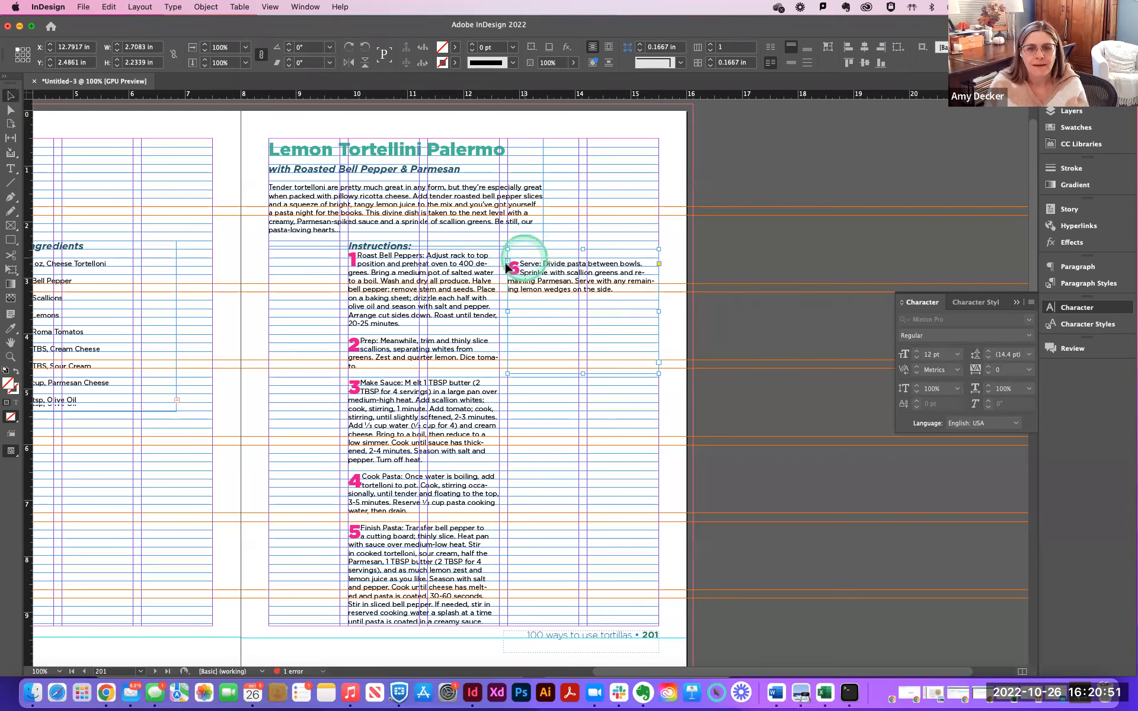
Extend the first Instructions frame slightly below the page's bottom margin.
left_click(438, 552)
left_click(422, 621)
left_click_drag(422, 623, 421, 638)
left_click(605, 454)
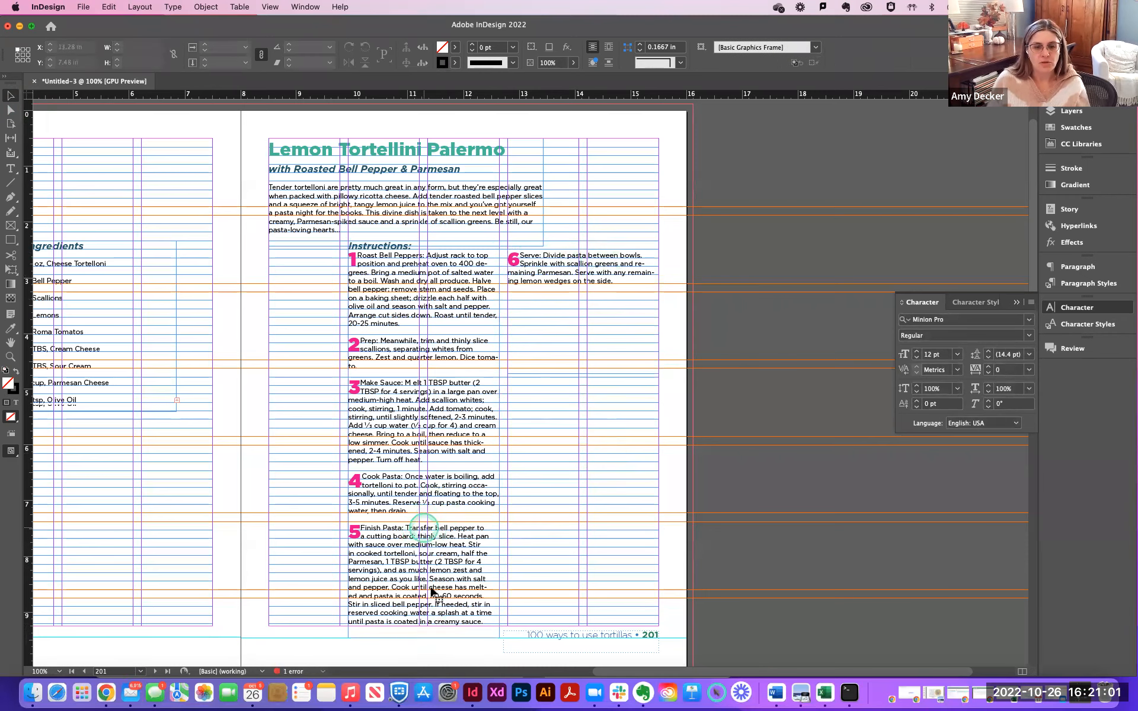
Shorten the first Instructions frame to about 3.97 in so it ends after instruction 3, and lengthen the second frame to about 3.82 in.
left_click(425, 637)
left_click_drag(422, 637, 436, 468)
left_click(600, 348)
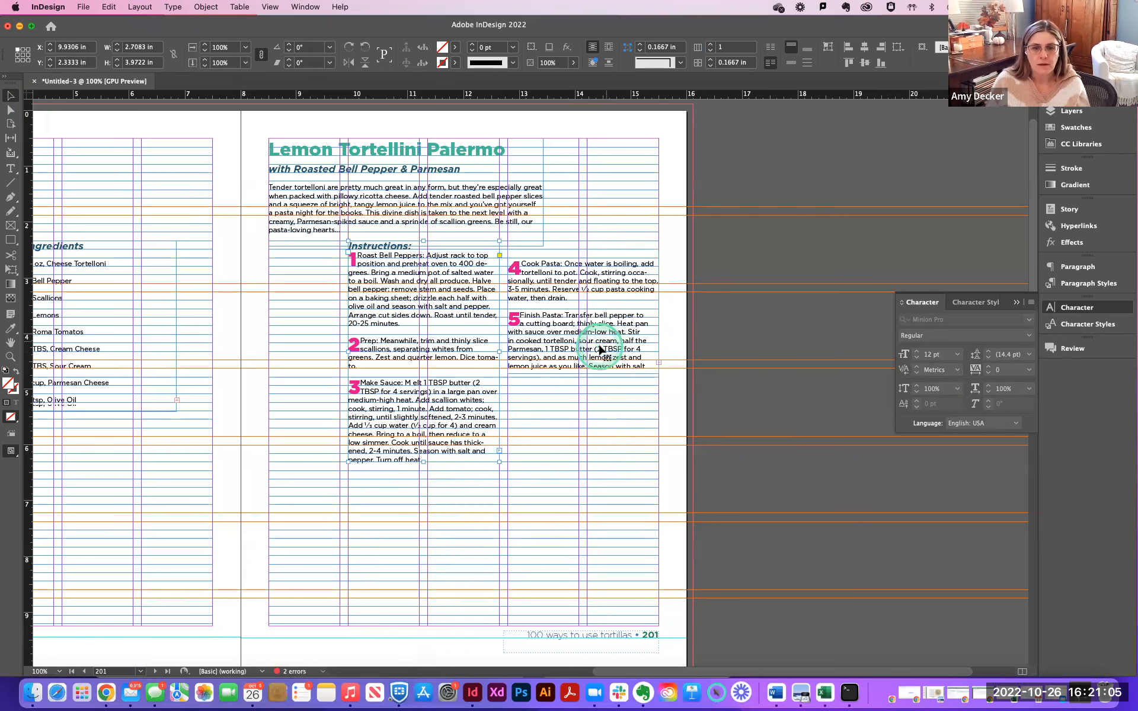
left_click_drag(582, 373, 582, 463)
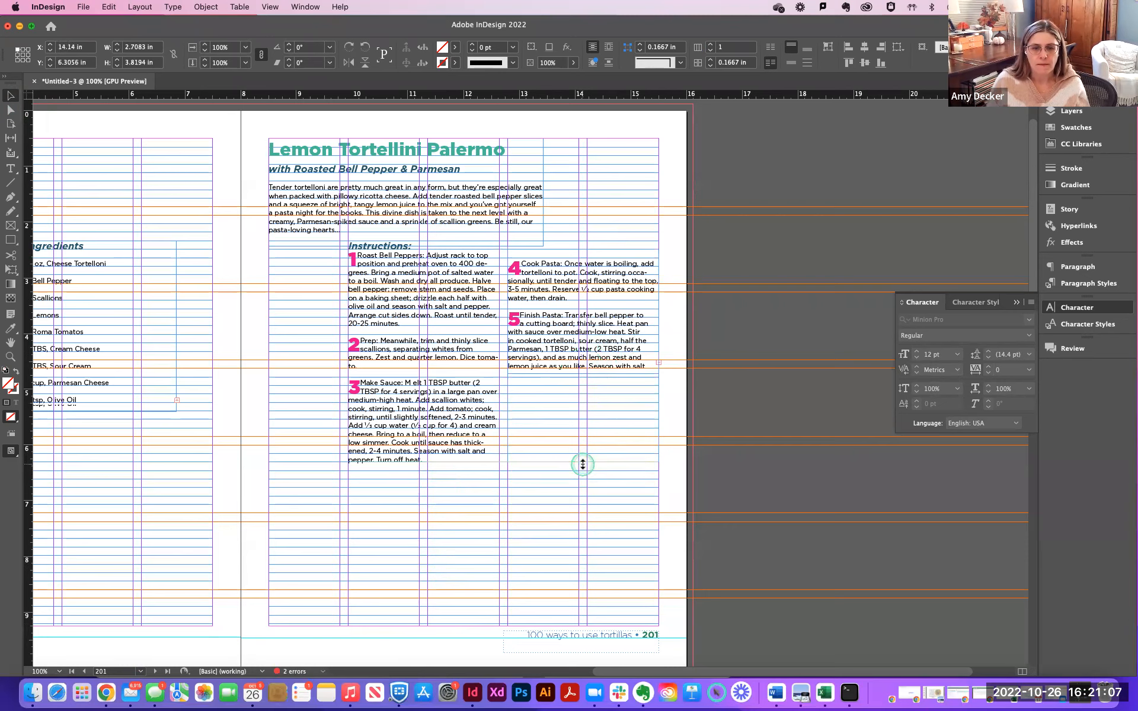
left_click(510, 495)
scroll(510, 494, "left", 1)
left_click(580, 297)
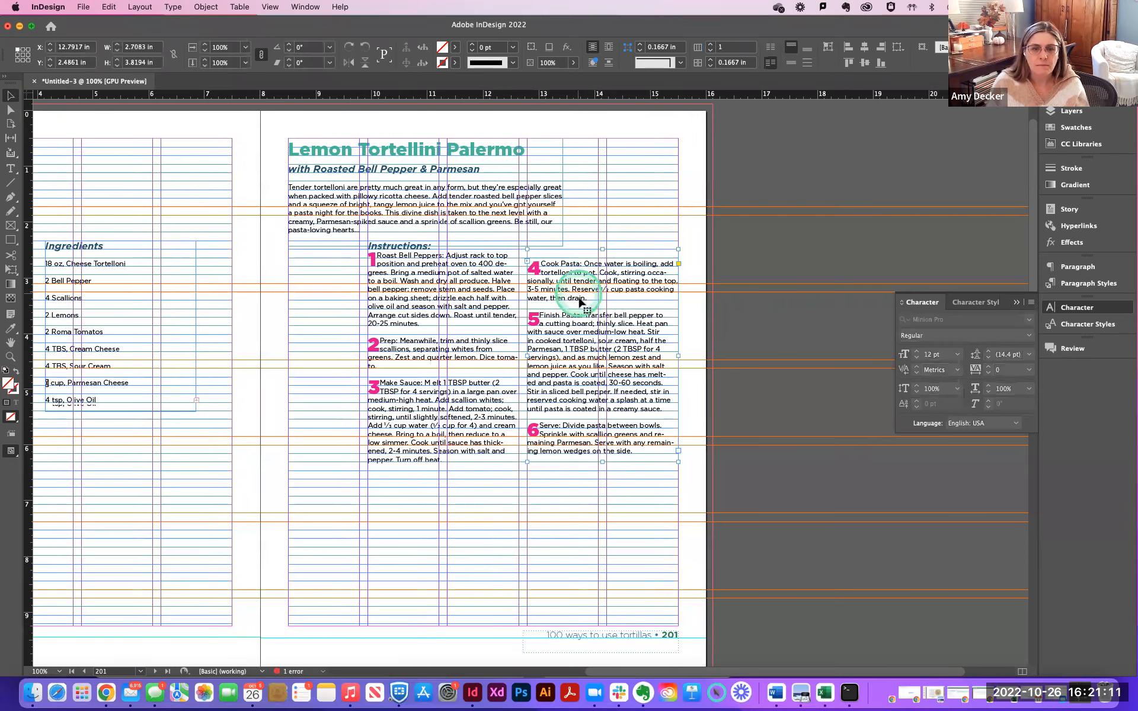
Lengthen the first Instructions frame to 4.125 in and move both threaded frames down the page, with the first at Y 4.625 in.
left_click(426, 460)
left_click_drag(442, 463, 443, 470)
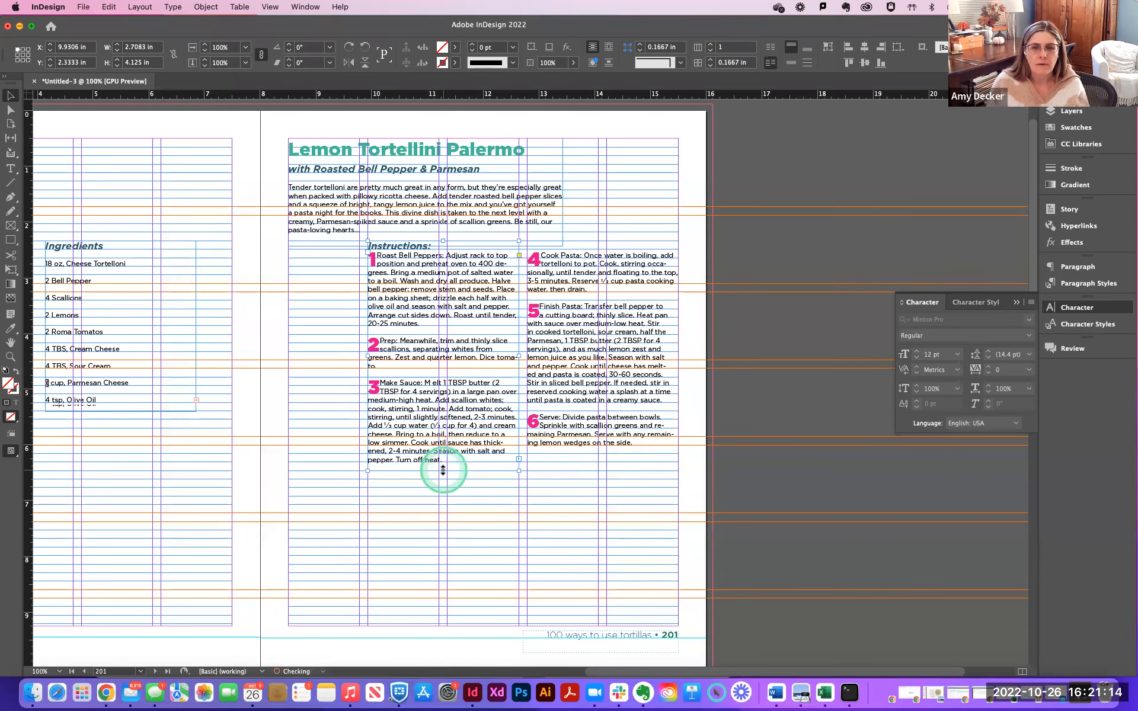
left_click(601, 510)
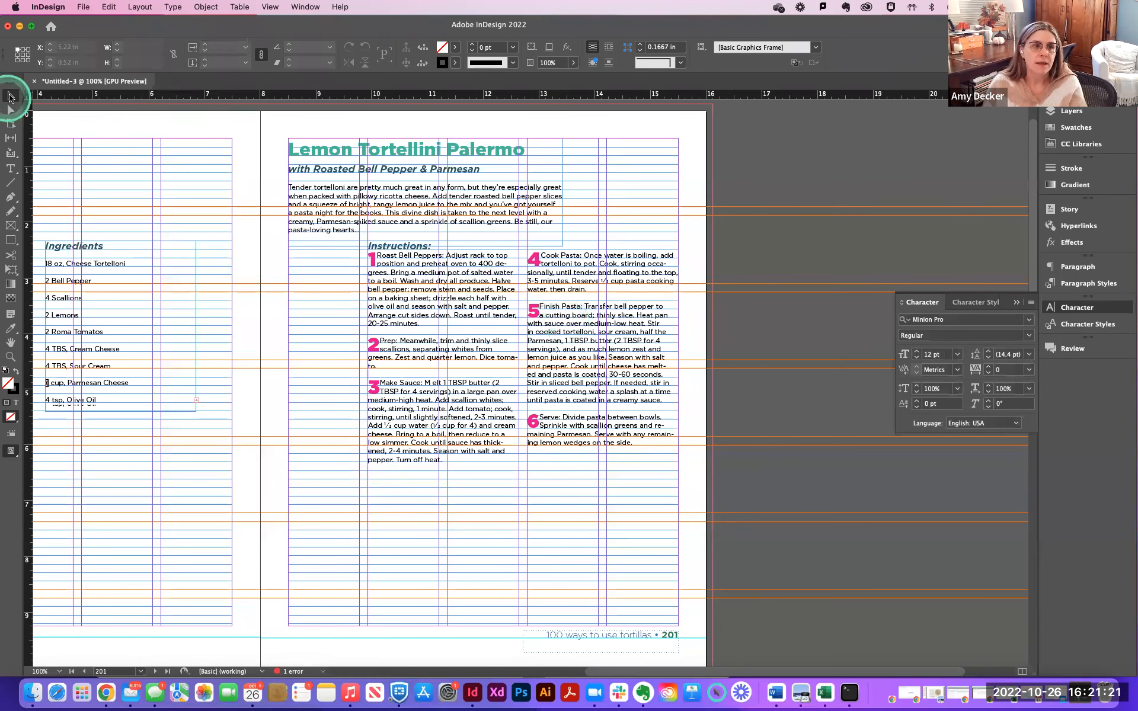
left_click_drag(617, 330, 461, 390)
left_click(725, 397)
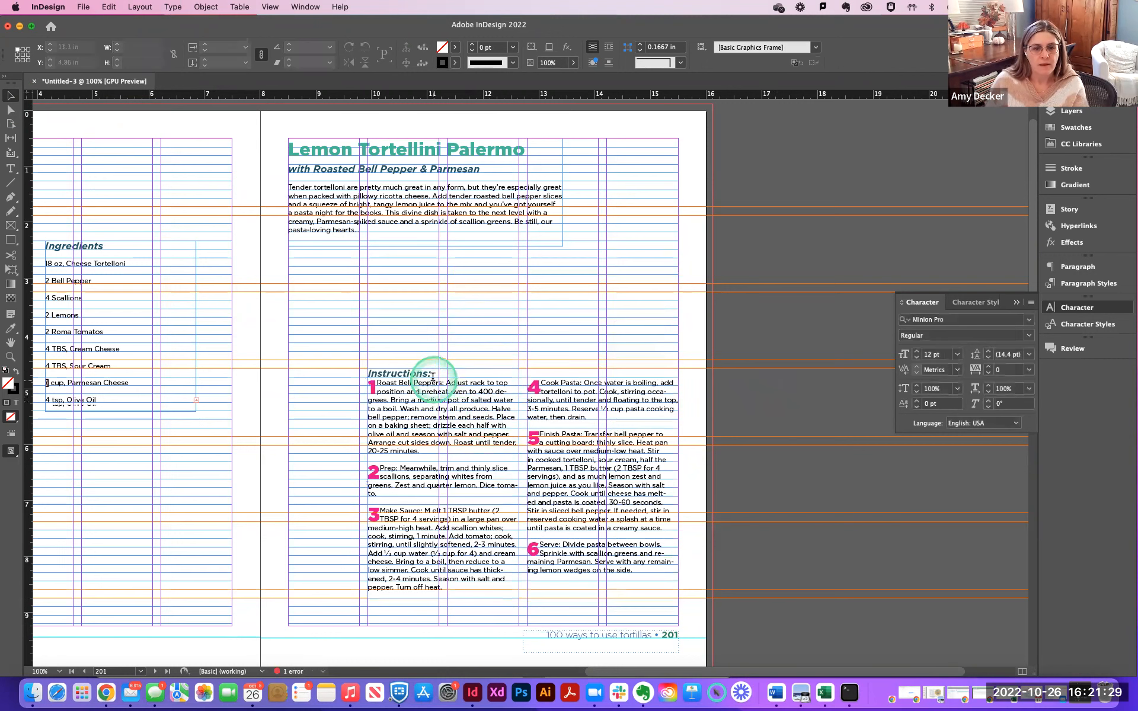
Insert a blank line after the Instructions heading and lengthen the first frame to about 4.28 in so it holds all of instruction 3.
double_click(433, 376)
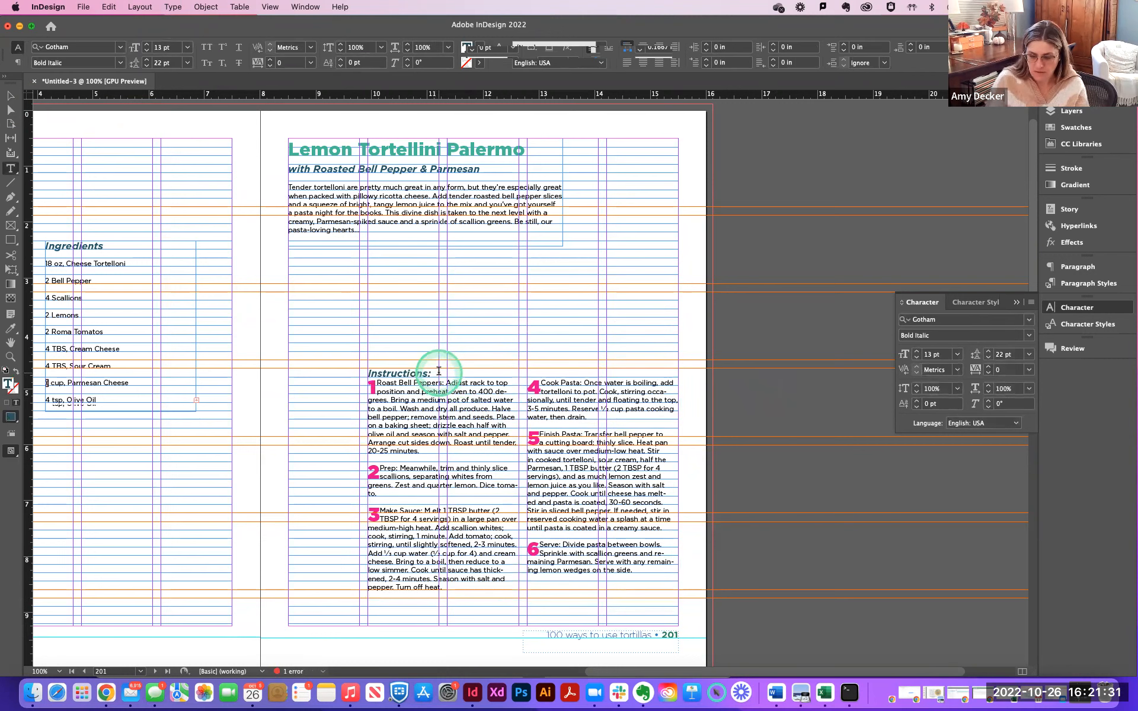
key("Return")
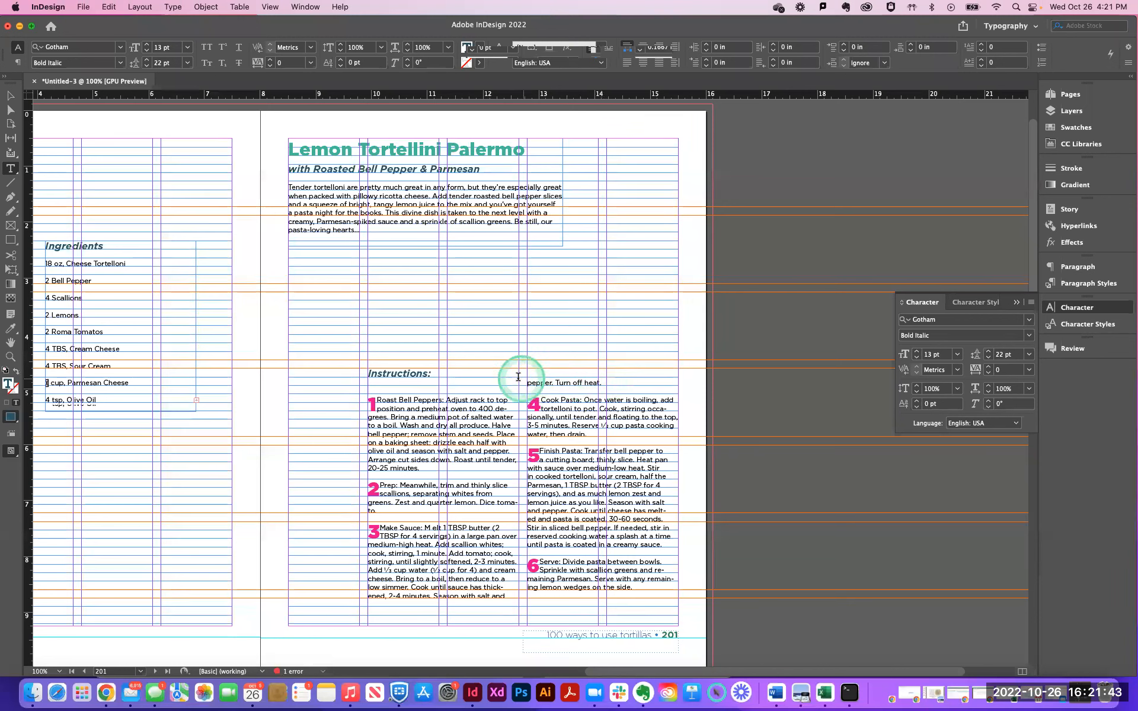
left_click(462, 587)
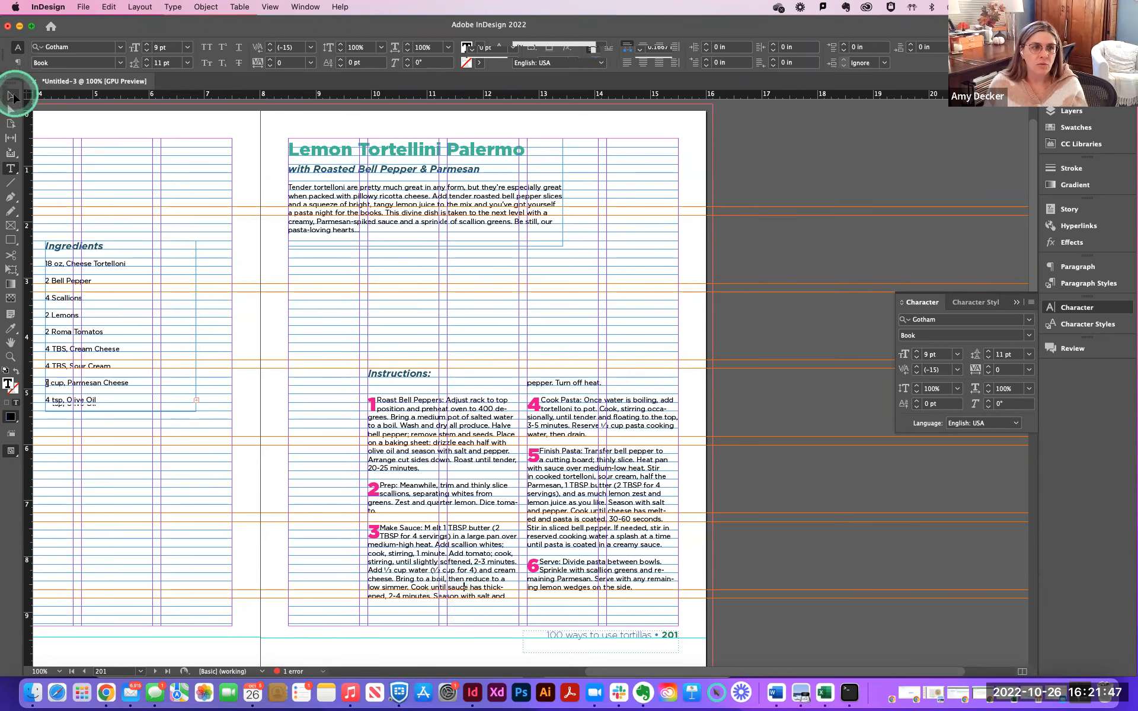
left_click(13, 96)
left_click(377, 506)
left_click_drag(444, 598, 443, 608)
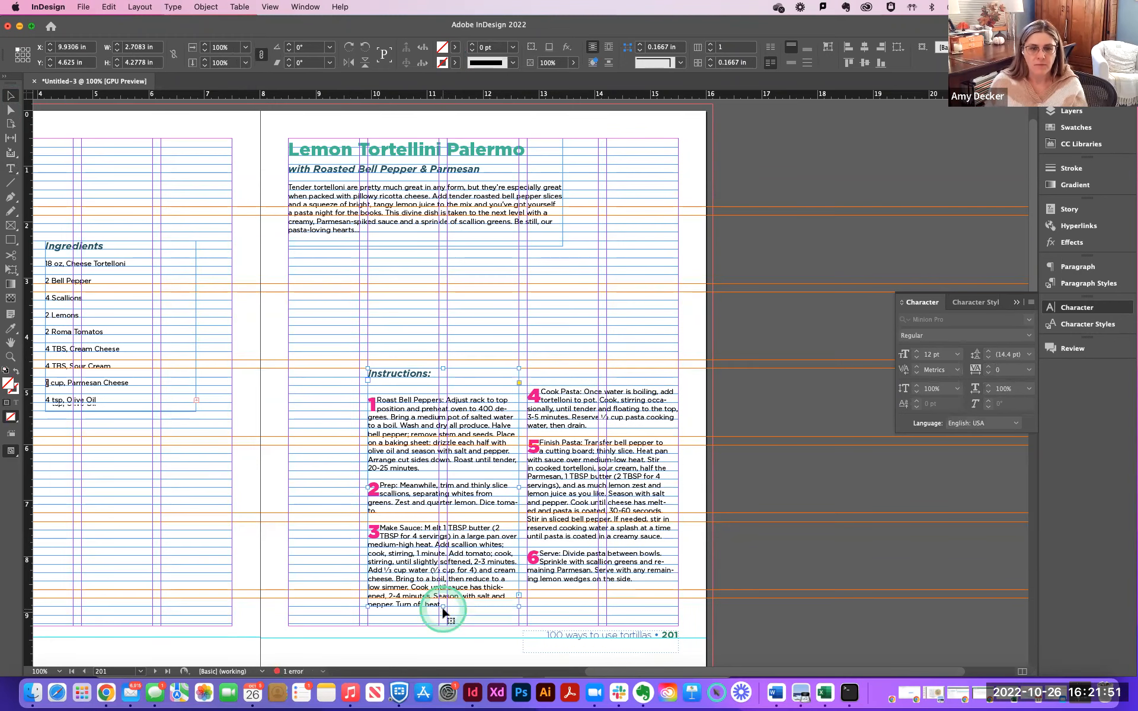
Lengthen the first Instructions frame to about 4.43 in and lower the second frame to align instruction 4 with instruction 1.
left_click(572, 465)
left_click(442, 604)
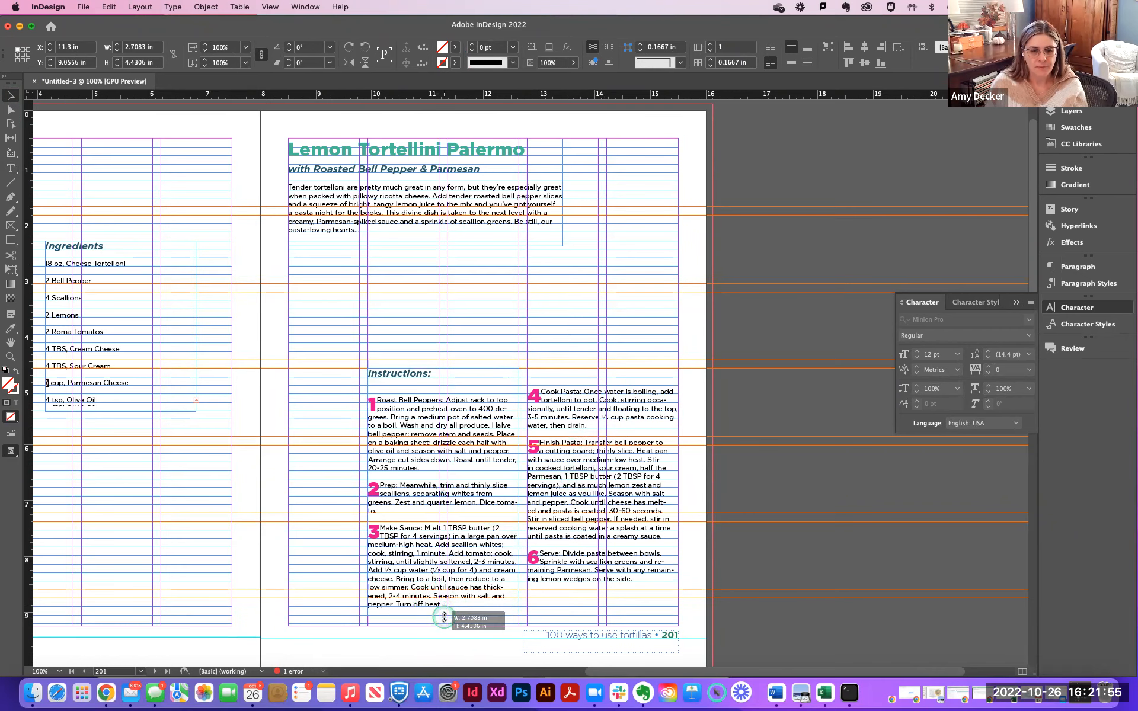
left_click_drag(444, 617, 444, 617)
left_click_drag(579, 474, 581, 494)
left_click(769, 514)
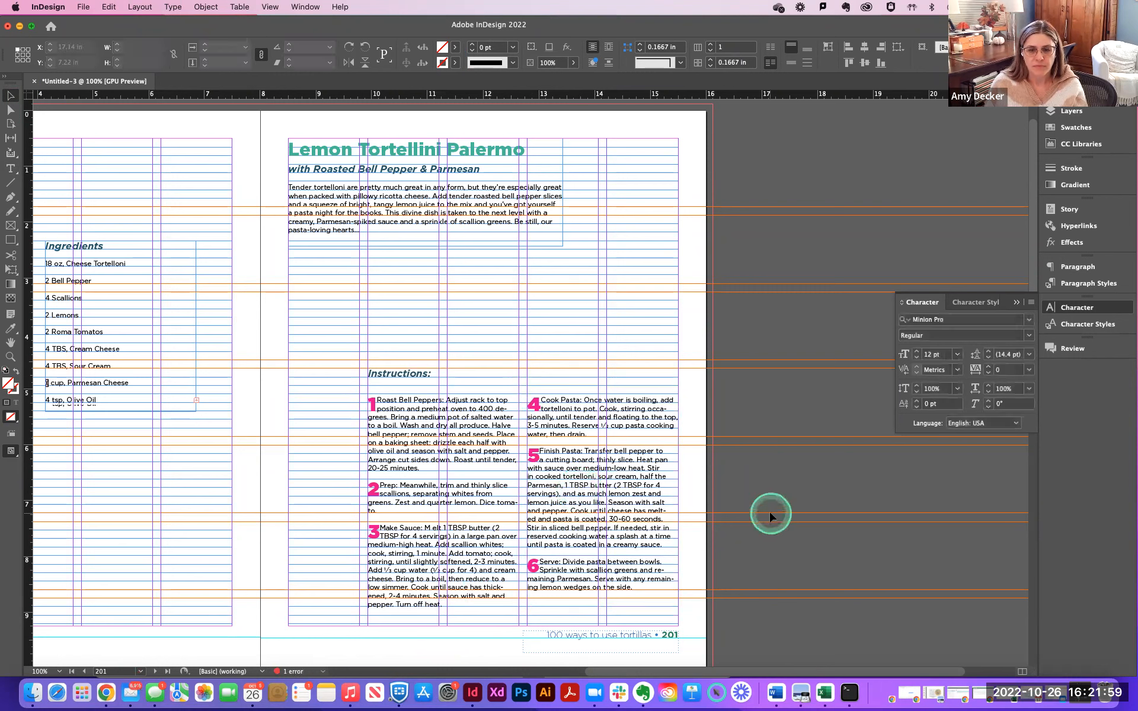
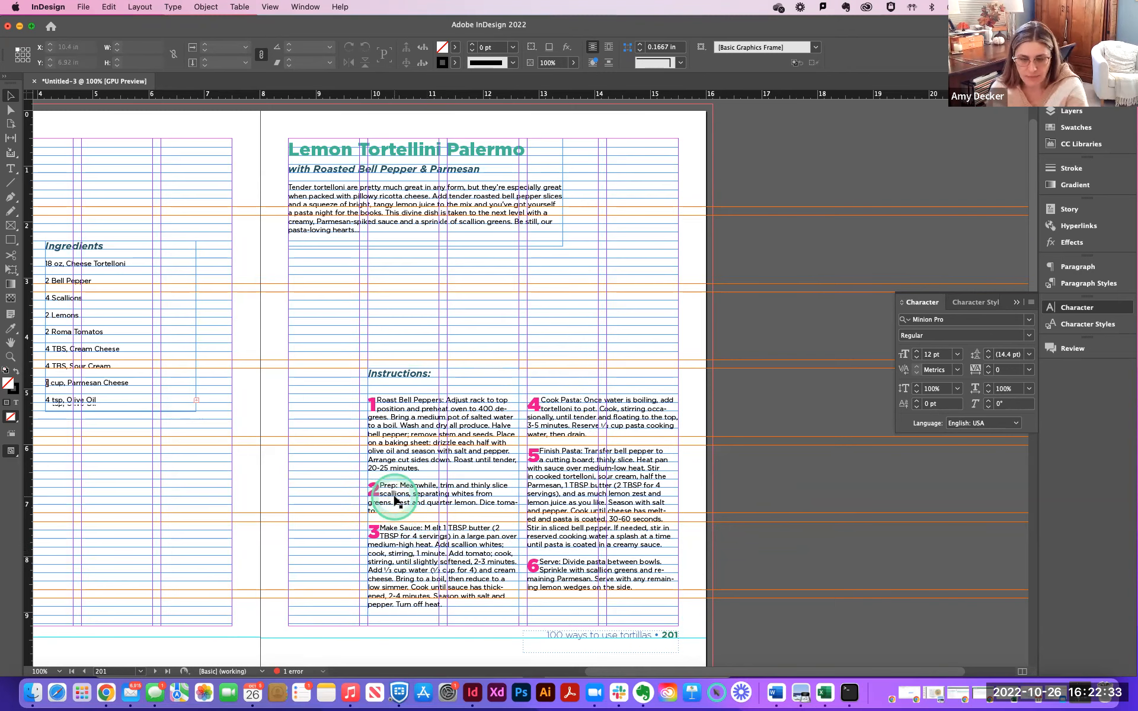
Try to adjust the kerning of "Dice tomato." at the end of instruction 2.
key("super+equal")
key("super+equal")
key("super+equal")
key("super+equal")
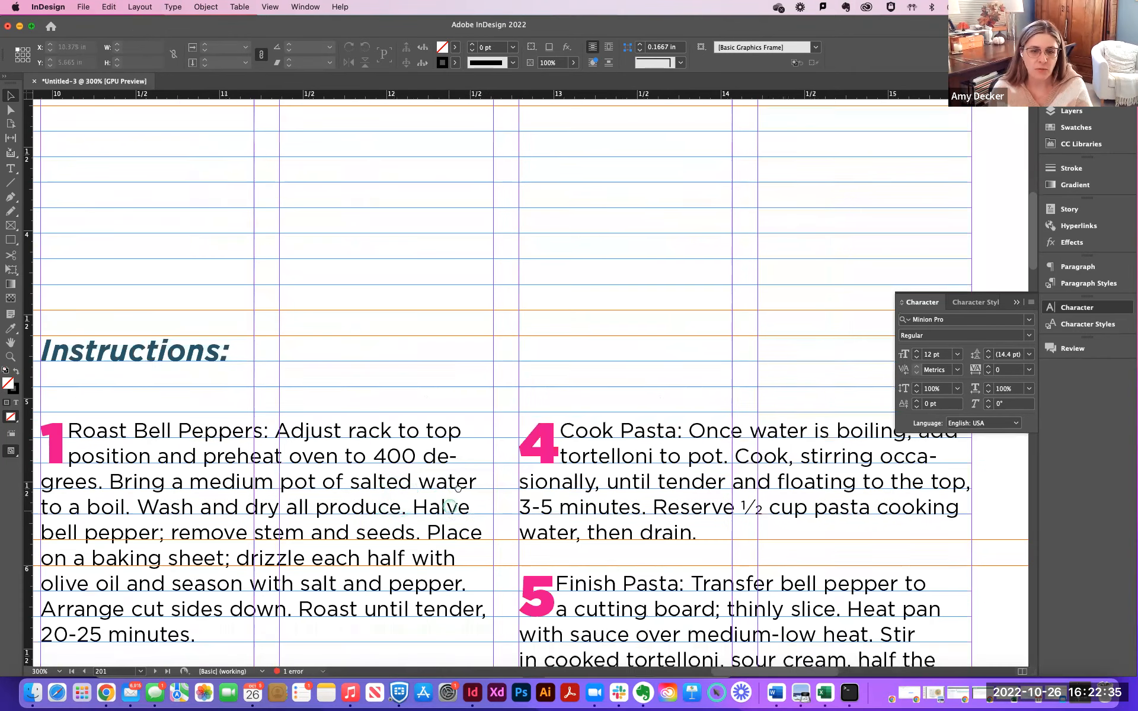
scroll(458, 488, "down", 10)
scroll(458, 488, "left", 4)
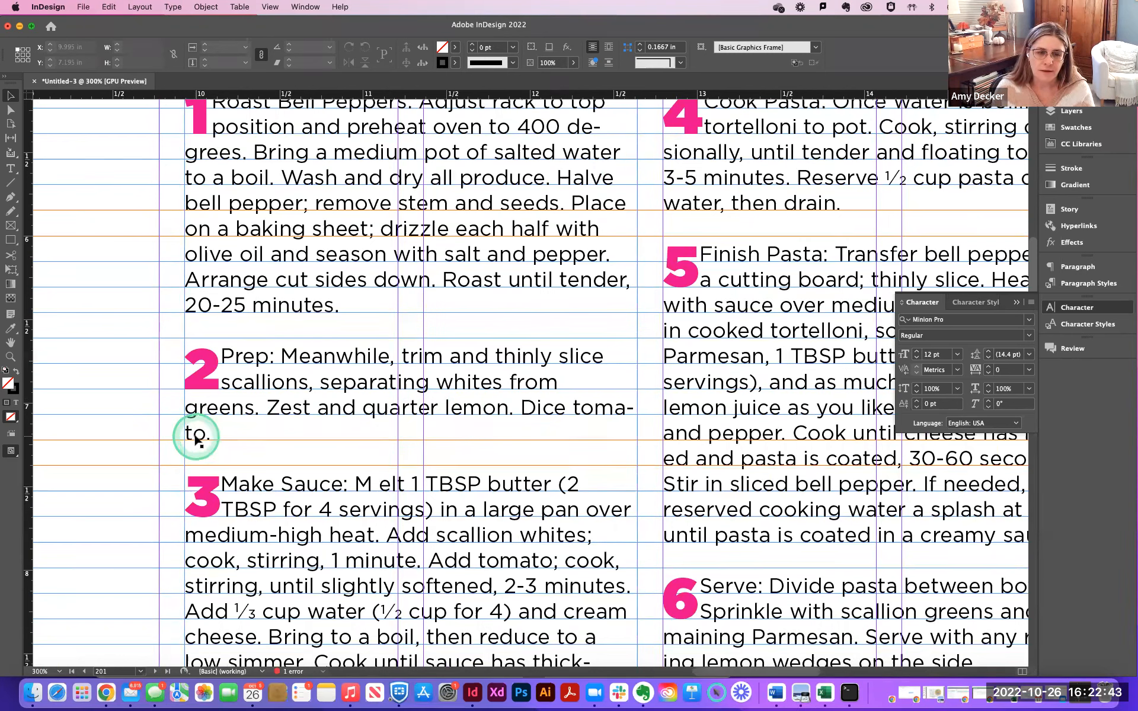
left_click(11, 168)
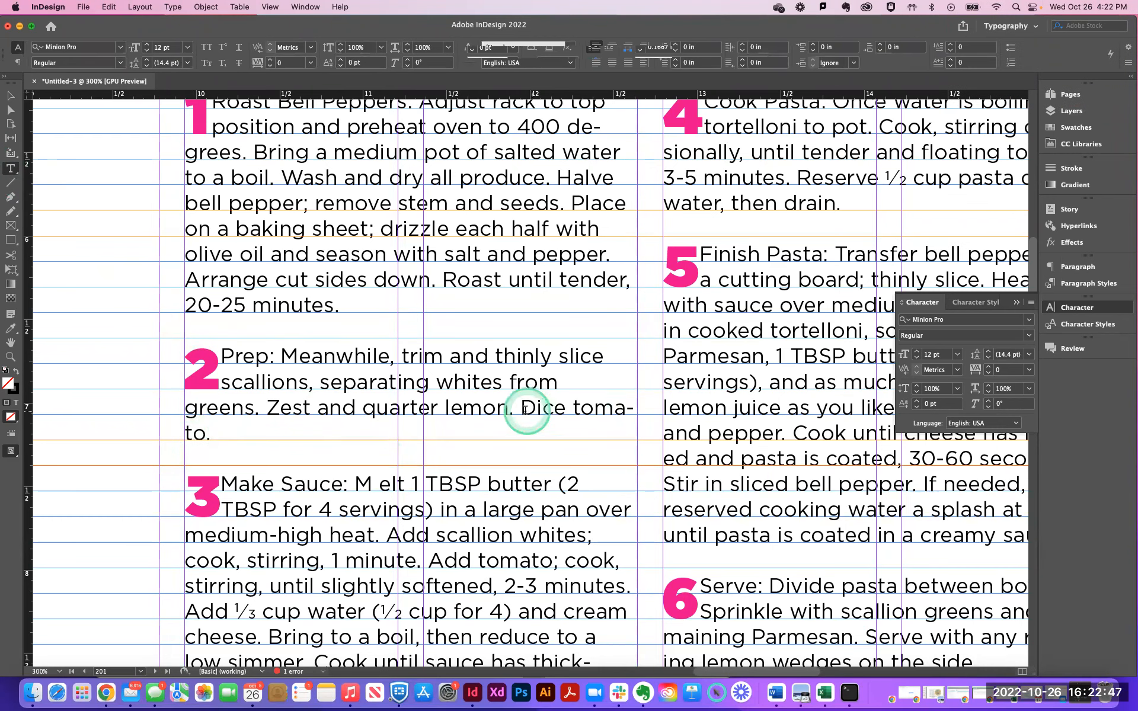
left_click_drag(521, 408, 363, 445)
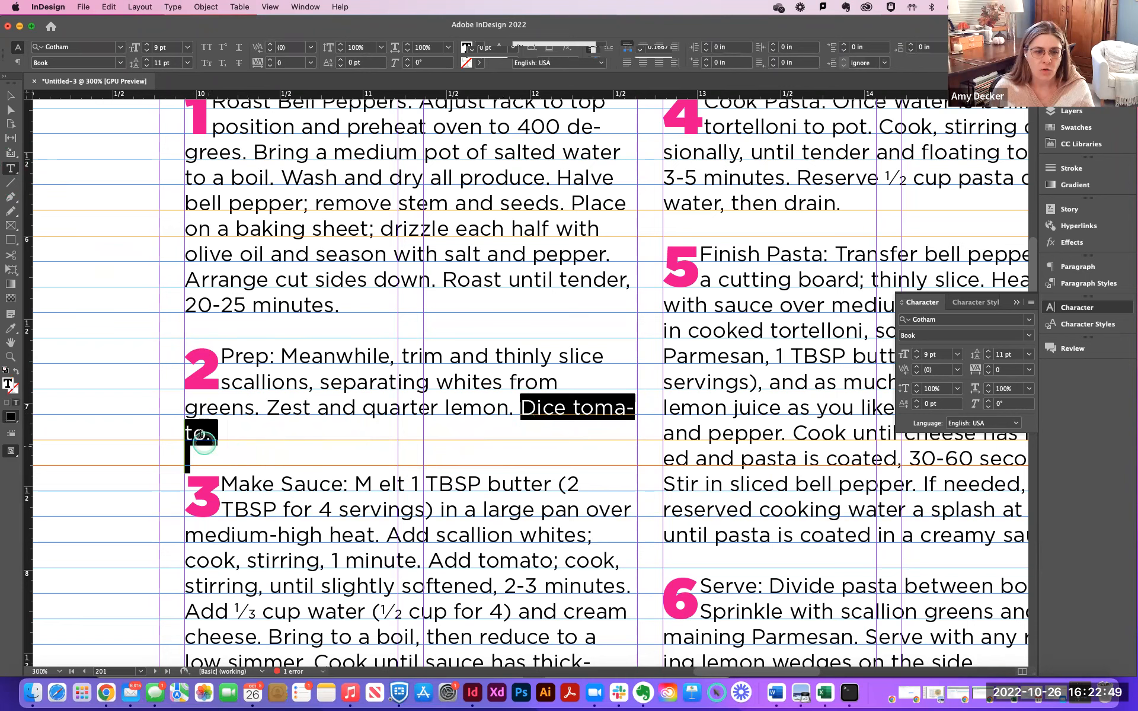
left_click(916, 372)
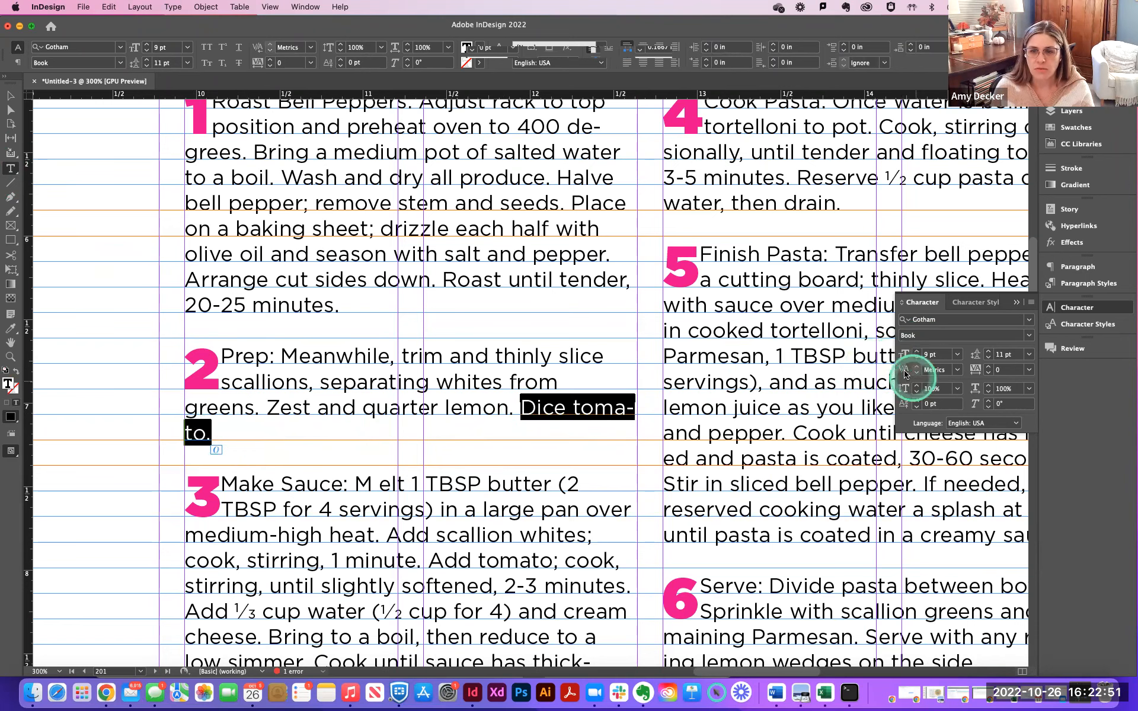
left_click(917, 374)
left_click(917, 374)
left_click(917, 374)
left_click(920, 375)
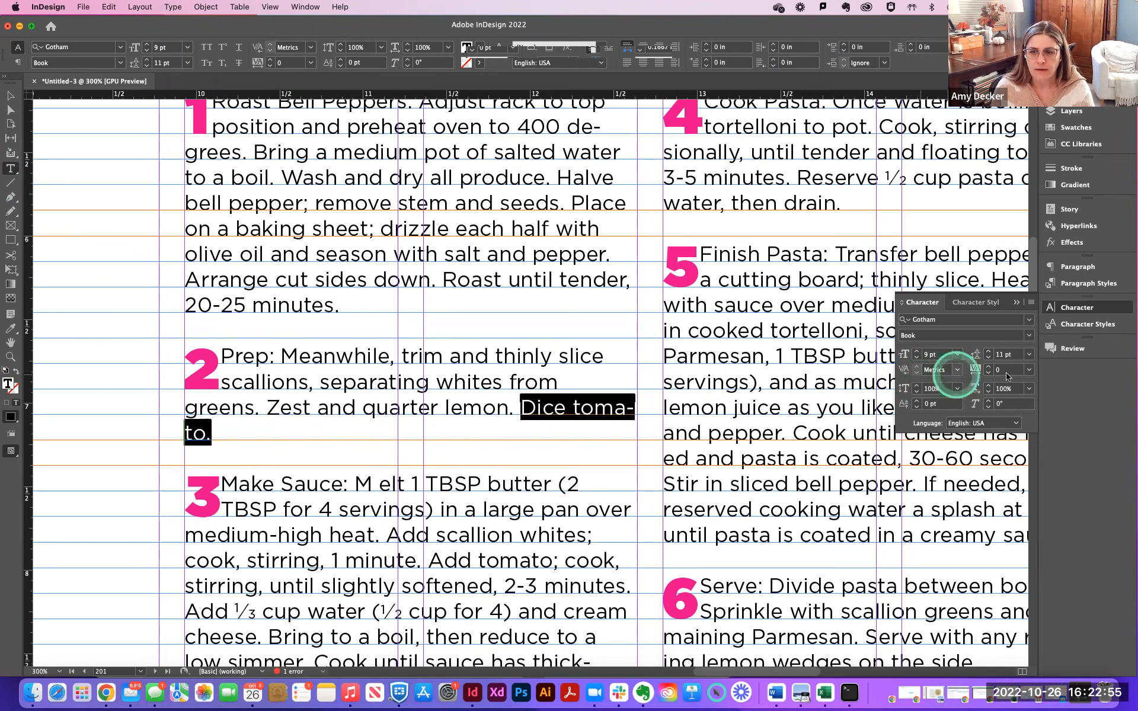
Tighten the tracking of "Dice tomato." in instruction 2 to -20.
left_click(987, 375)
left_click(988, 376)
left_click(987, 374)
left_click(988, 375)
left_click(988, 375)
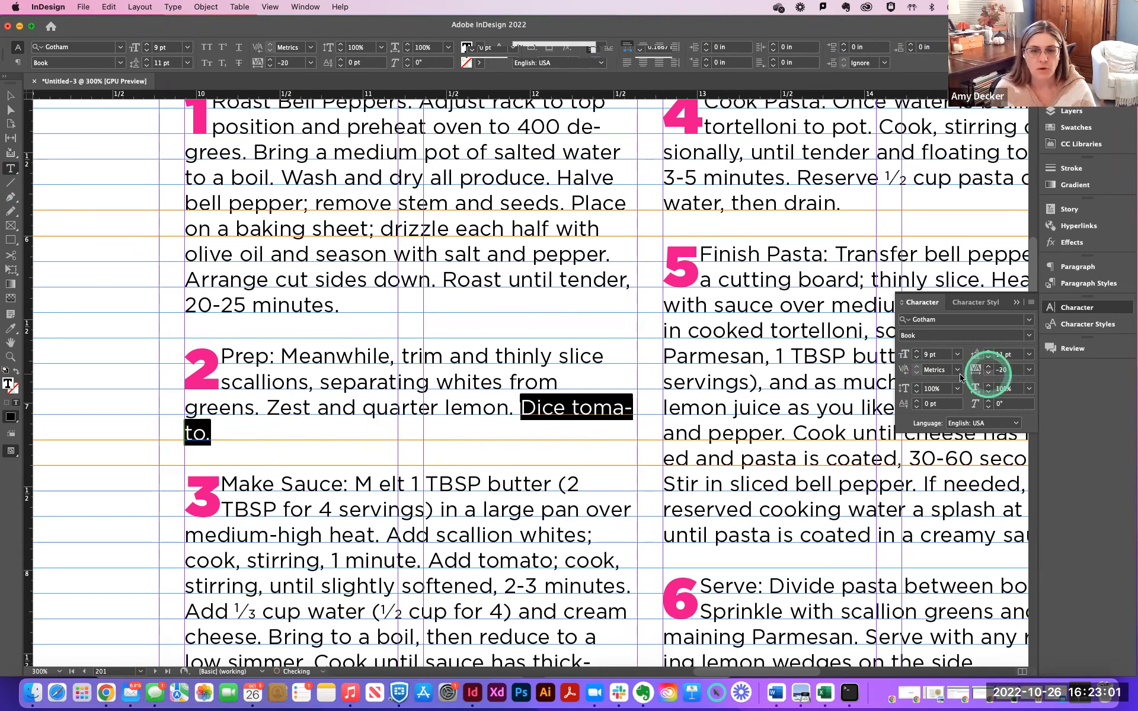
Undo the tracking change on "Dice tomato." and the last move of the second Instructions frame.
key("super+z")
key("super+z")
key("super+z")
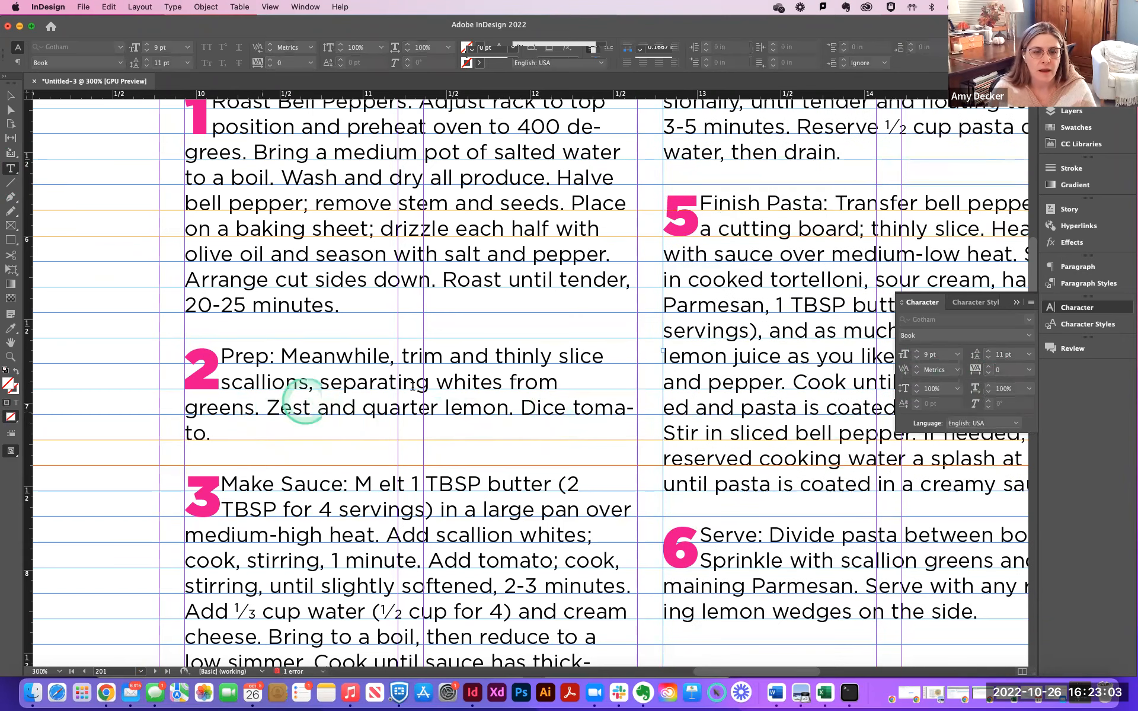
Set the tracking to -10 for the text from "separating whites" through "Dice tomato." in instruction 2.
left_click_drag(516, 382, 216, 437)
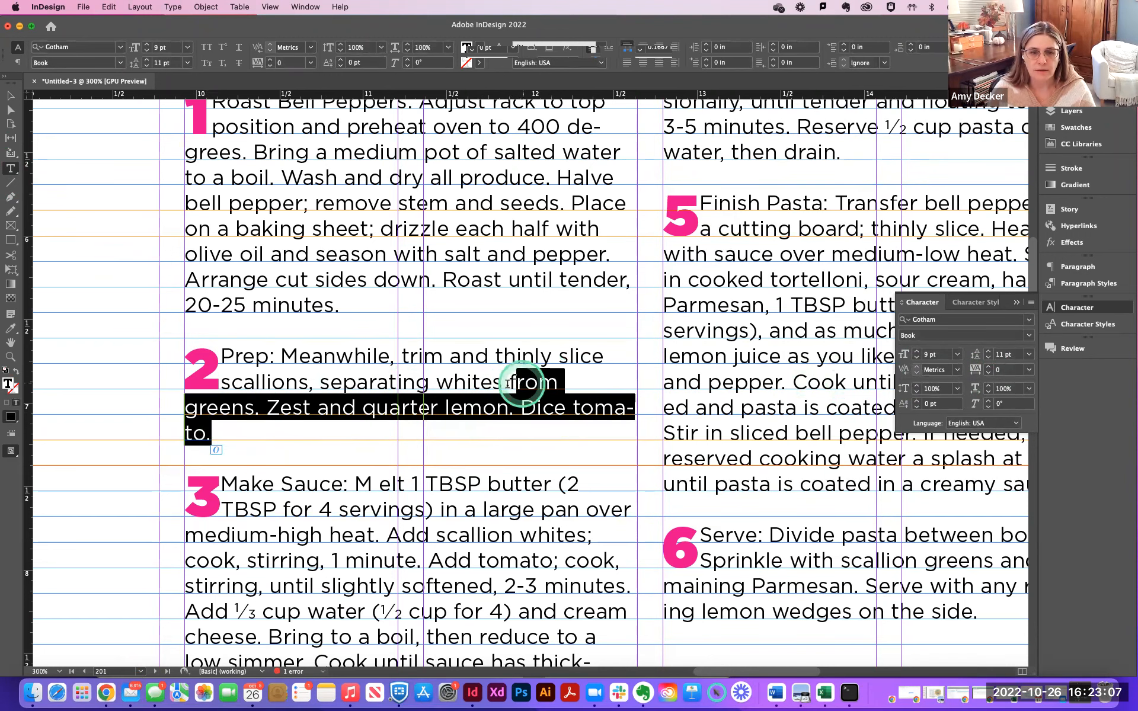
left_click(438, 383)
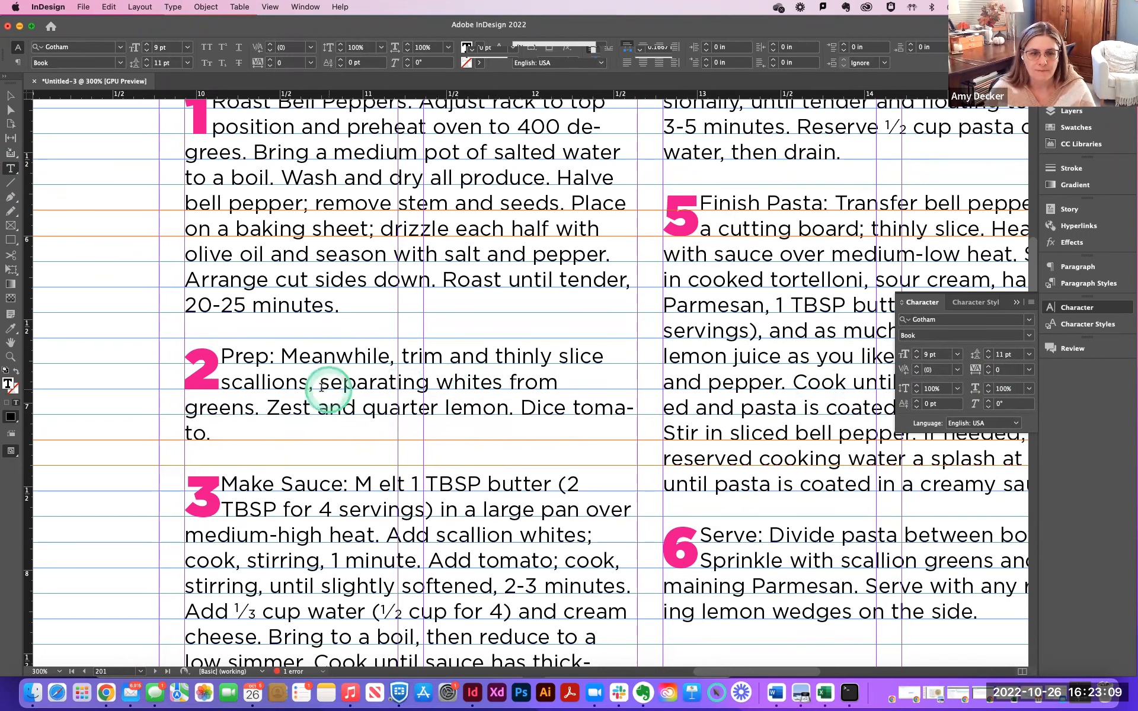
left_click_drag(322, 384, 221, 438)
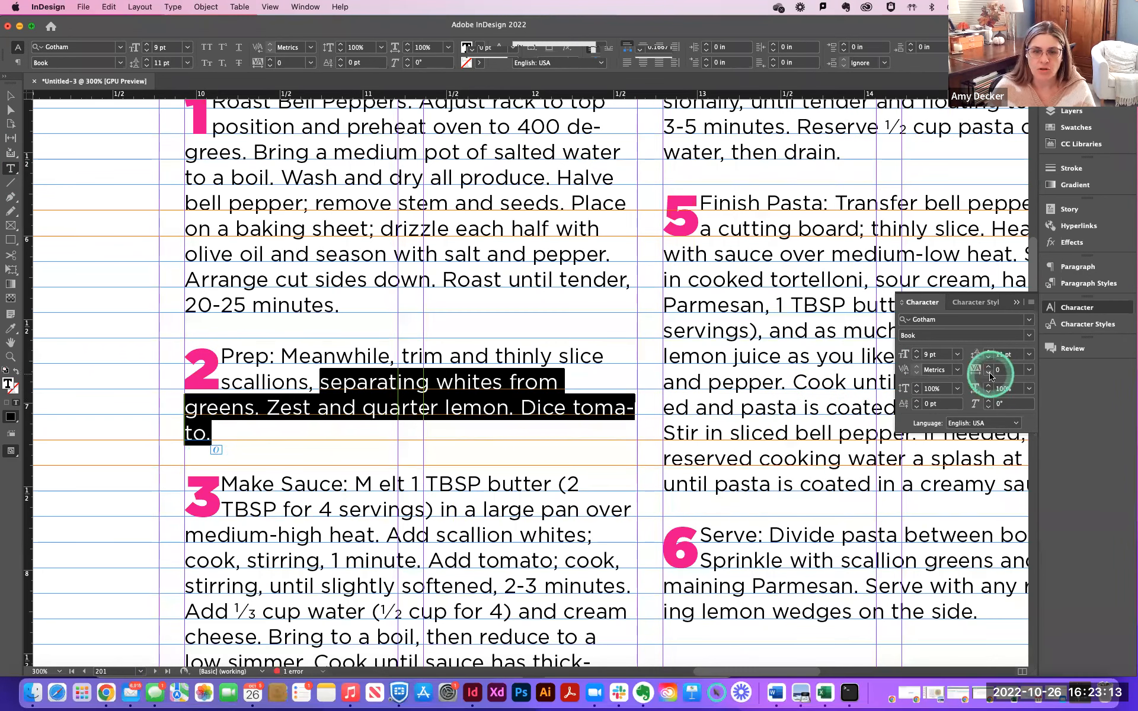
left_click(989, 373)
left_click(557, 424)
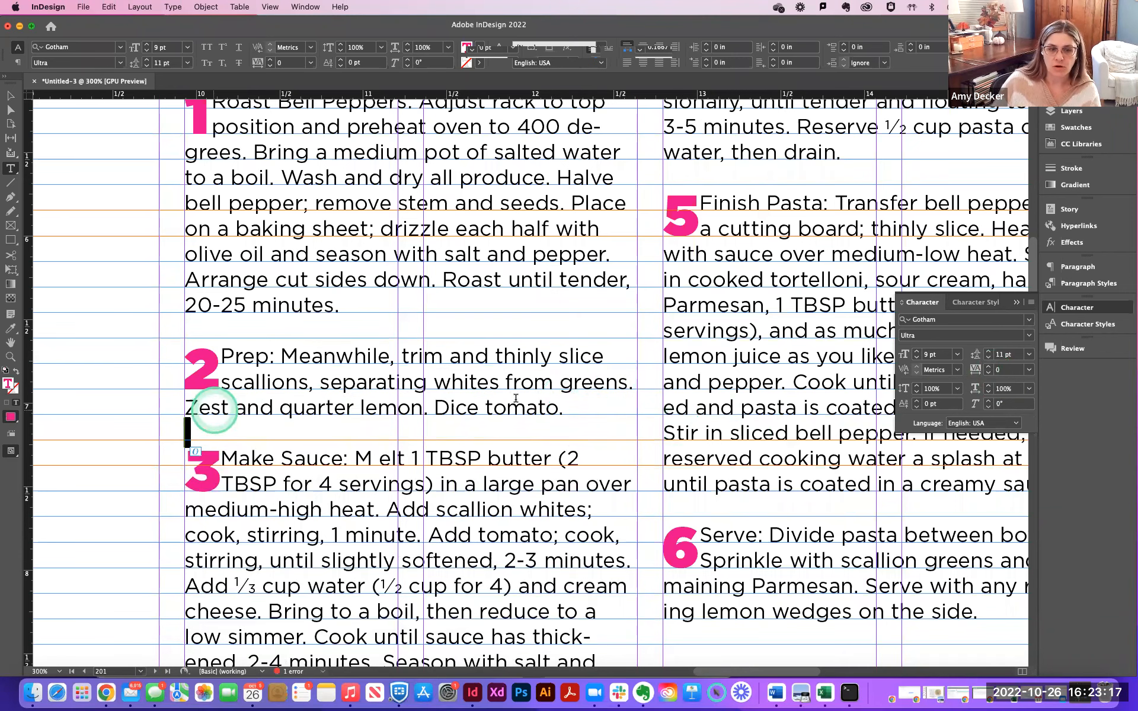
left_click(583, 402)
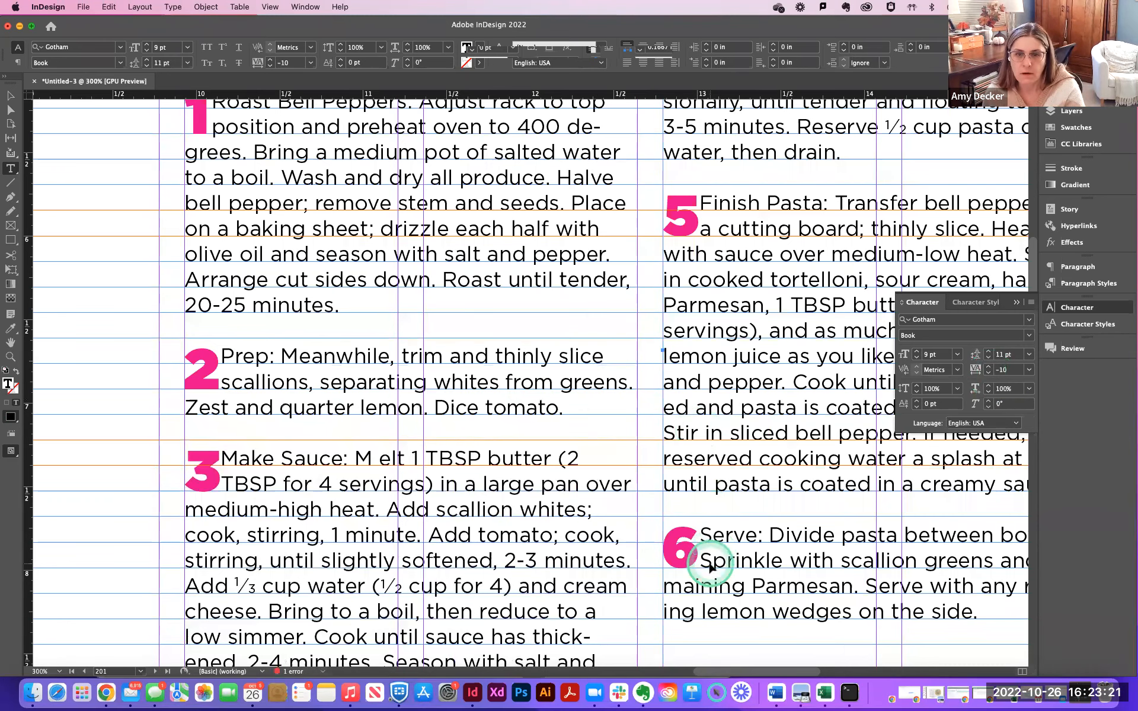
Set the tracking of the drop-cap 5 before "Finish Pasta" to 90.
left_click_drag(696, 215, 670, 215)
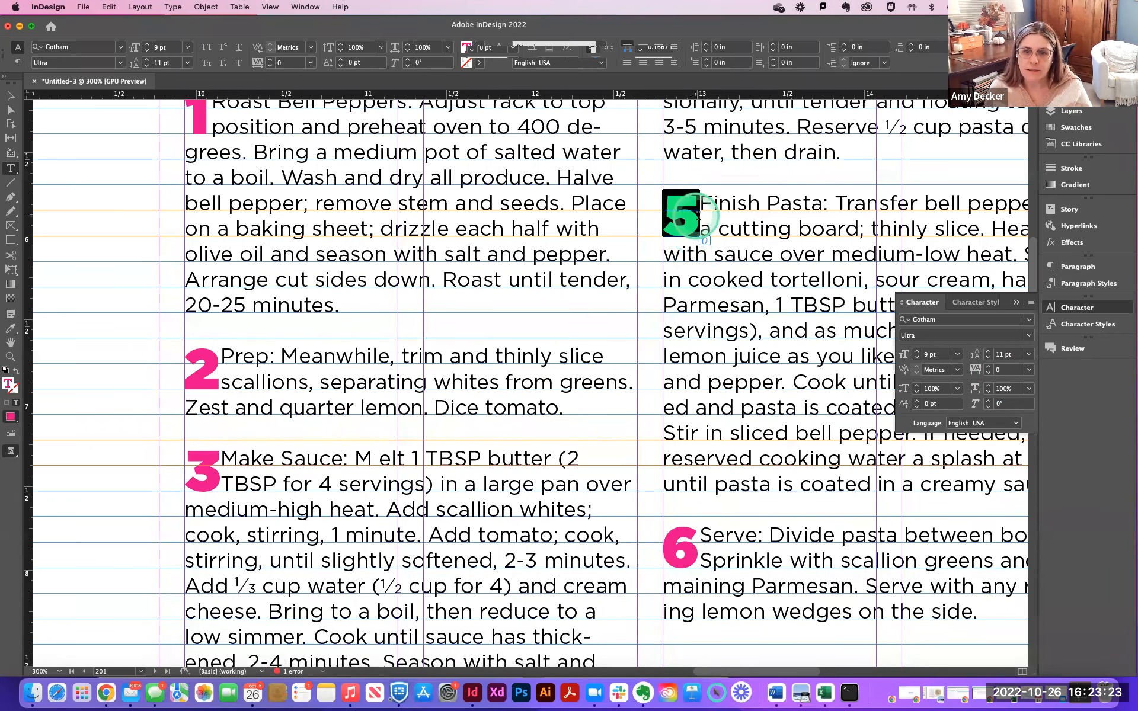
left_click(988, 366)
left_click(988, 365)
left_click(988, 366)
left_click(988, 366)
left_click(987, 366)
left_click(988, 366)
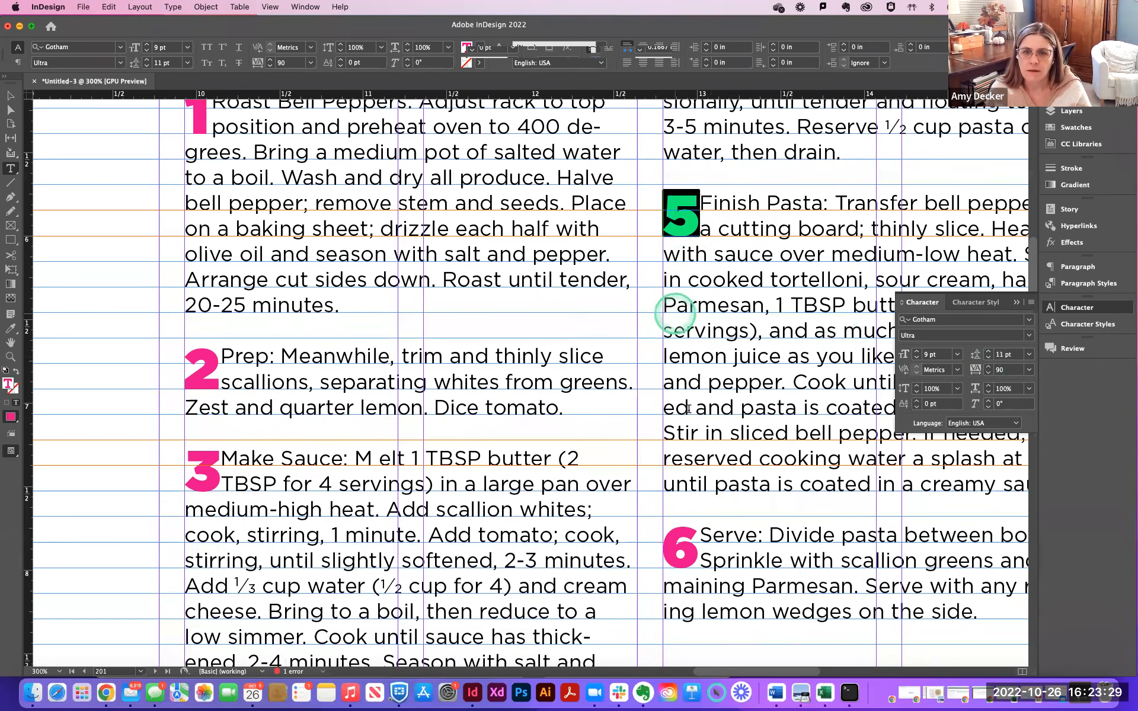
Set the tracking of the drop-cap 6 before "Serve" to 220.
left_click(729, 540)
left_click(687, 547)
left_click_drag(692, 546, 665, 547)
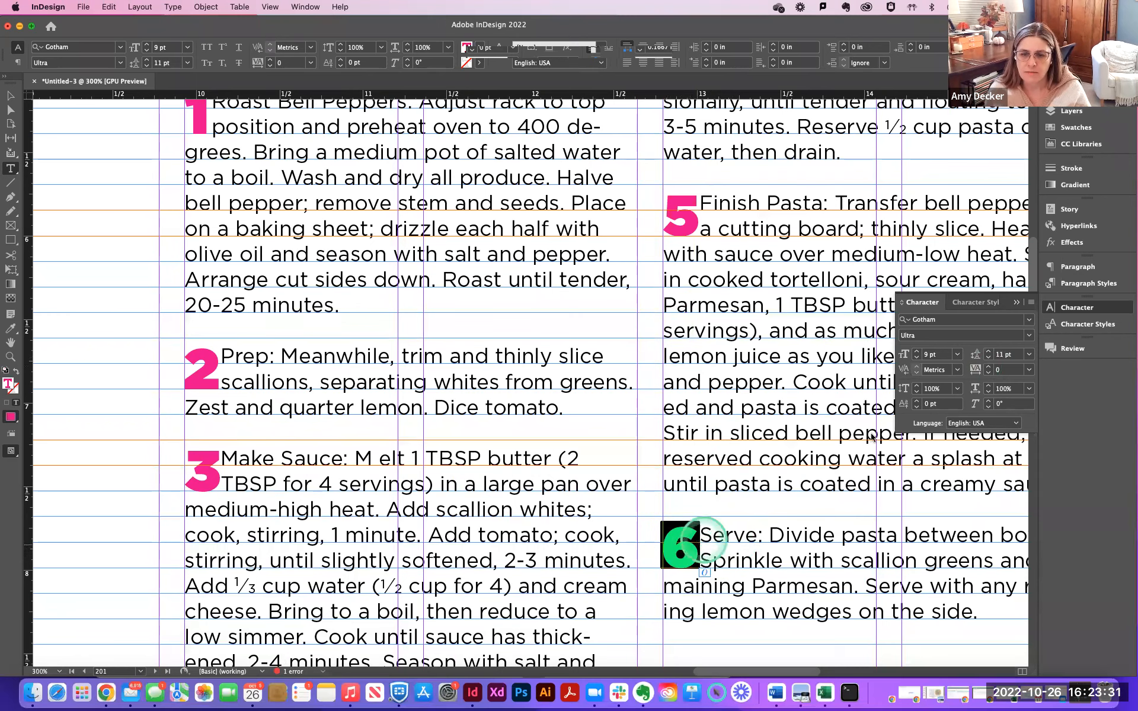
left_click(988, 367)
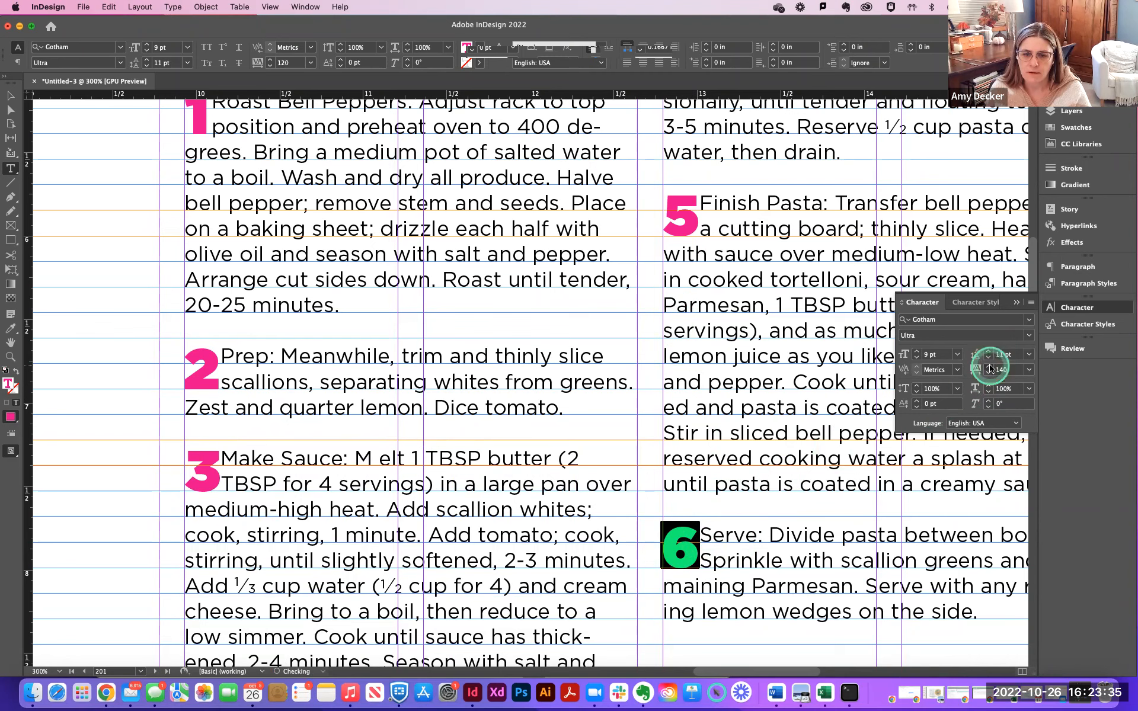
left_click(697, 571)
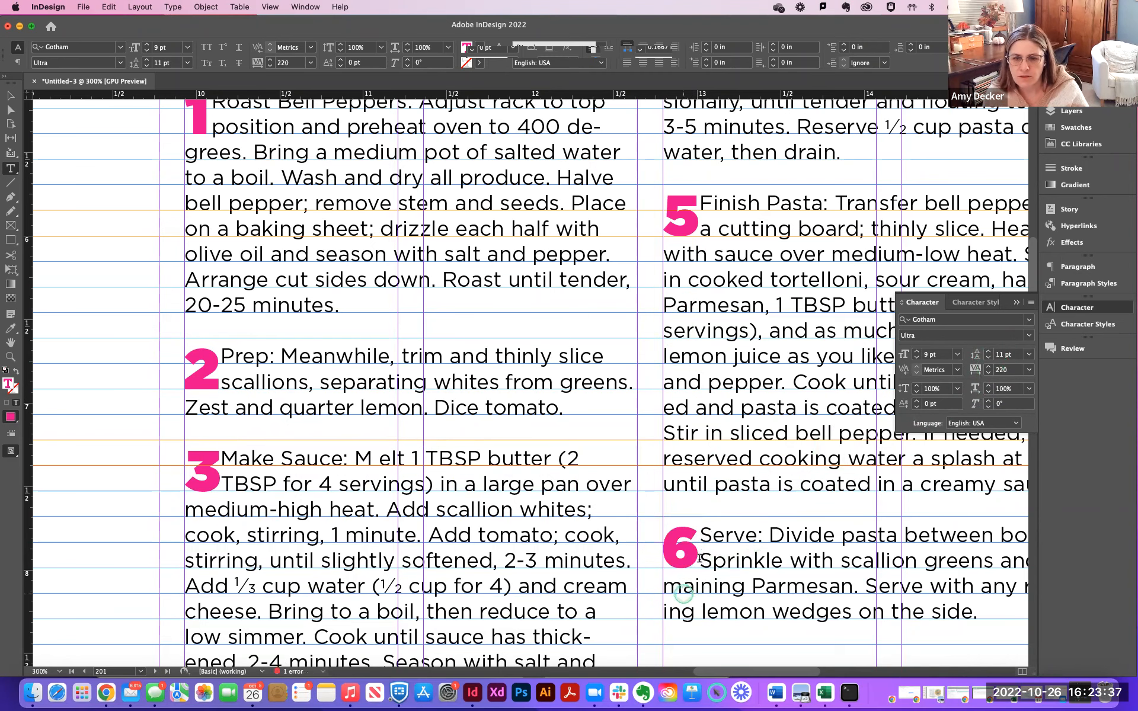
Set the tracking at the insertion point directly between the drop-cap 6 and "Serve" to 30.
mouse_move(710, 556)
left_mouse_down()
mouse_move(683, 552)
mouse_move(700, 551)
left_mouse_up()
left_click(699, 553)
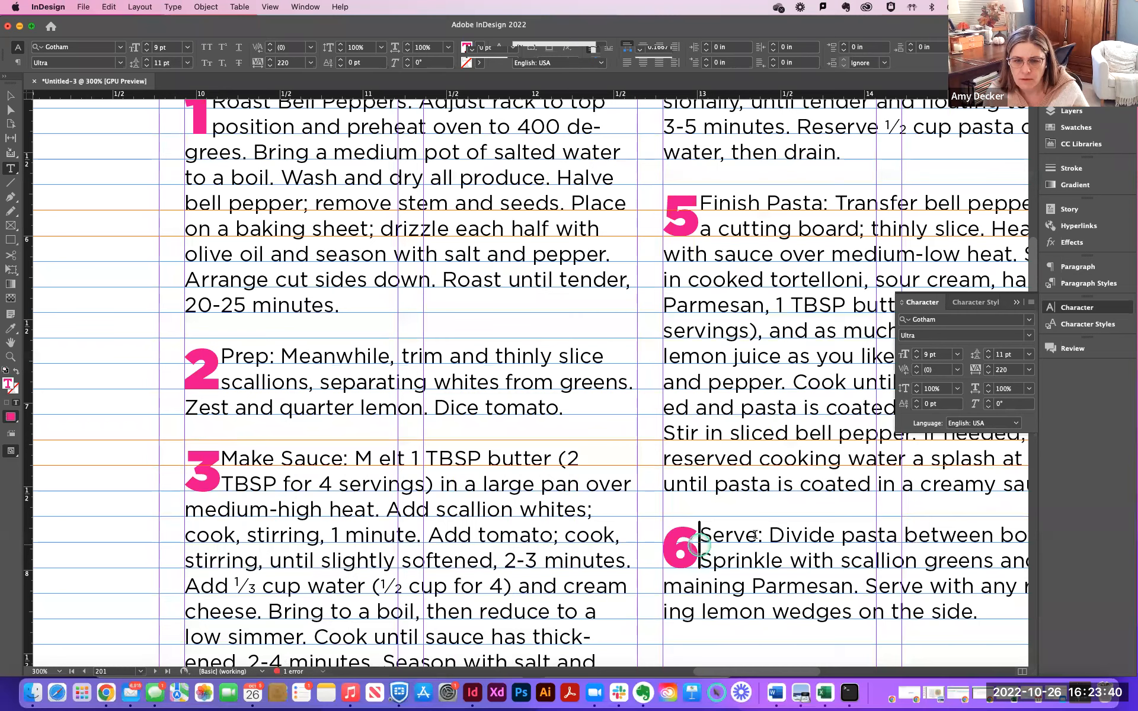
left_click(988, 367)
left_click(989, 367)
left_click(989, 367)
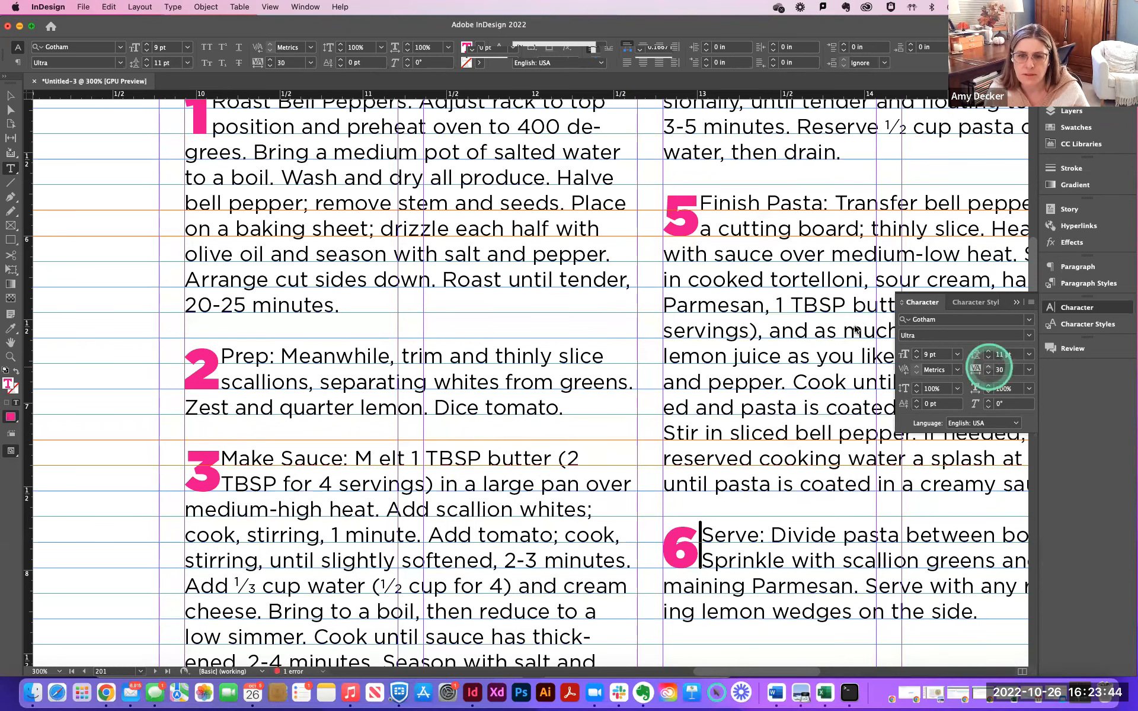
Set the tracking at the insertion point directly between the drop-cap 5 and "Finish Pasta" to 30.
left_click_drag(699, 207, 700, 225)
left_click(699, 210)
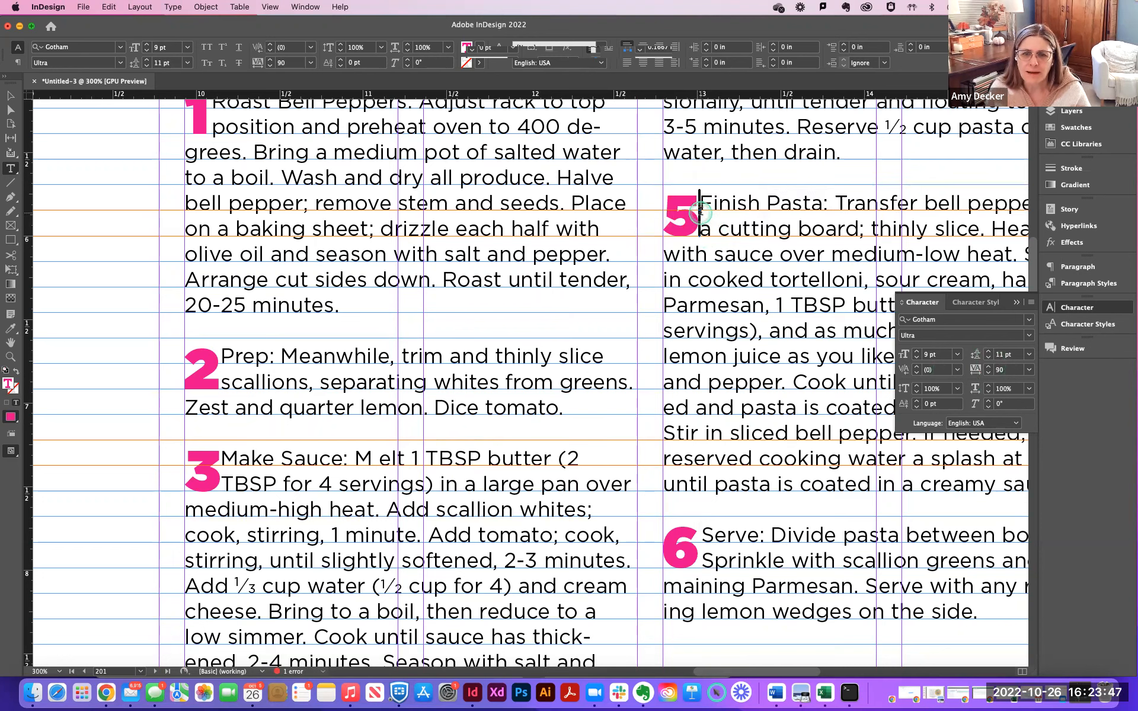
left_click(987, 366)
left_click(988, 366)
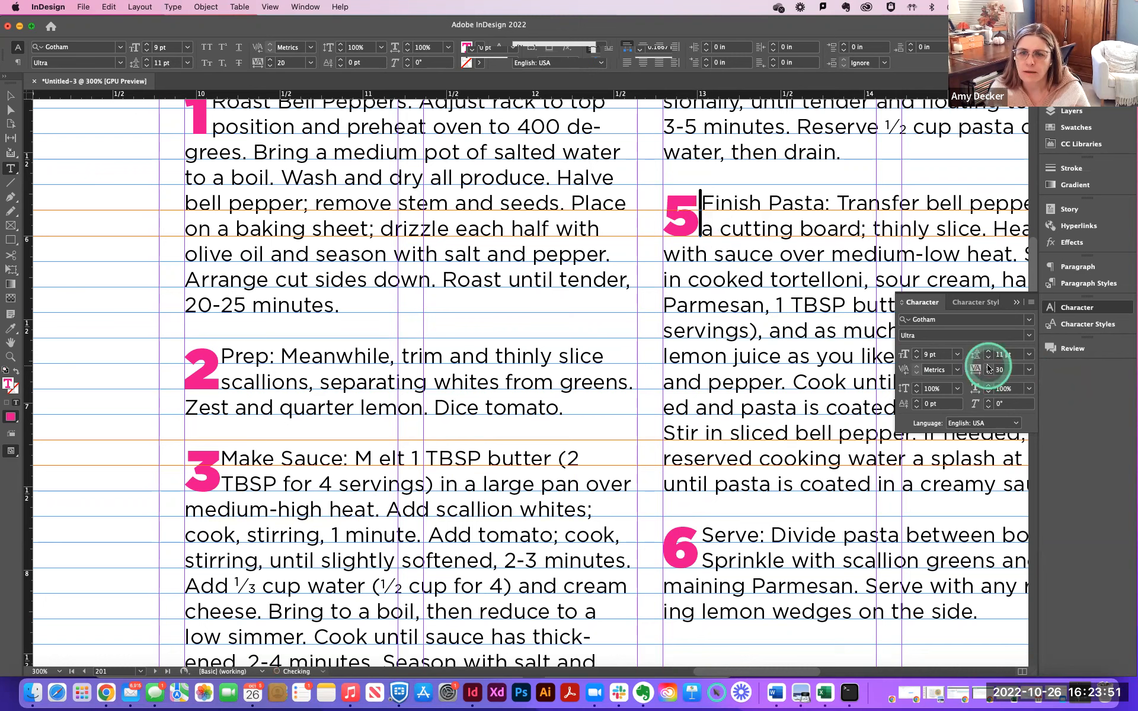
left_click(826, 330)
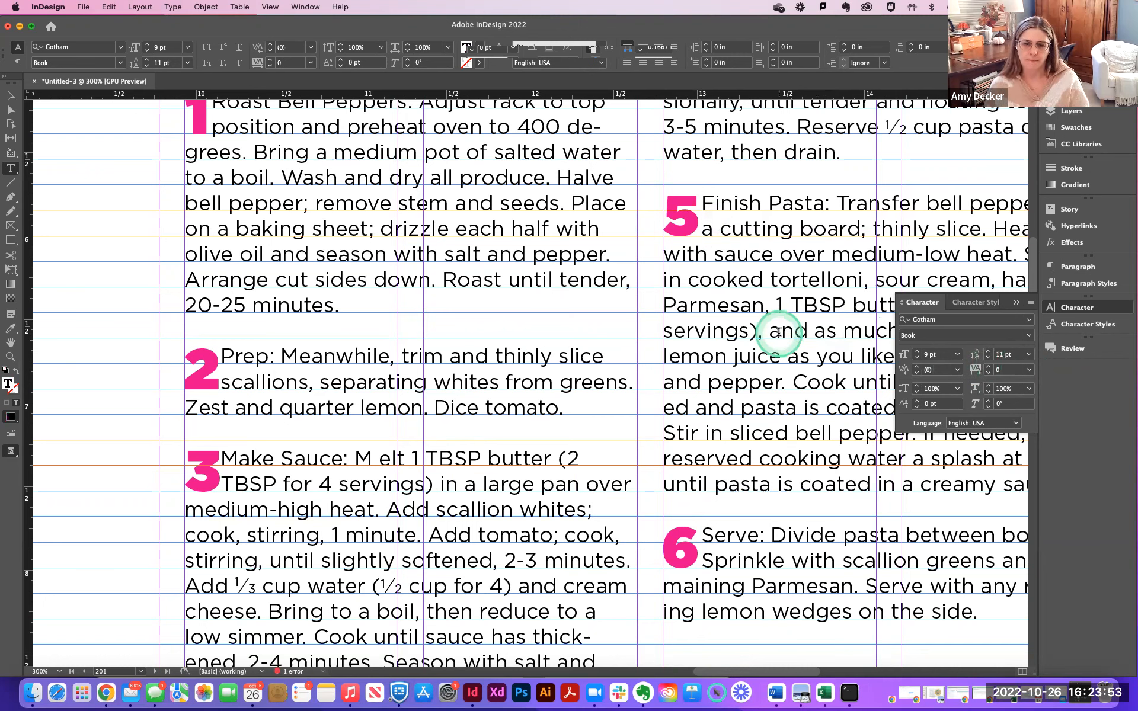
Set the tracking at the insertion point between the drop-cap 3 and "Make Sauce" to 40.
triple_click(223, 471)
left_click(223, 469)
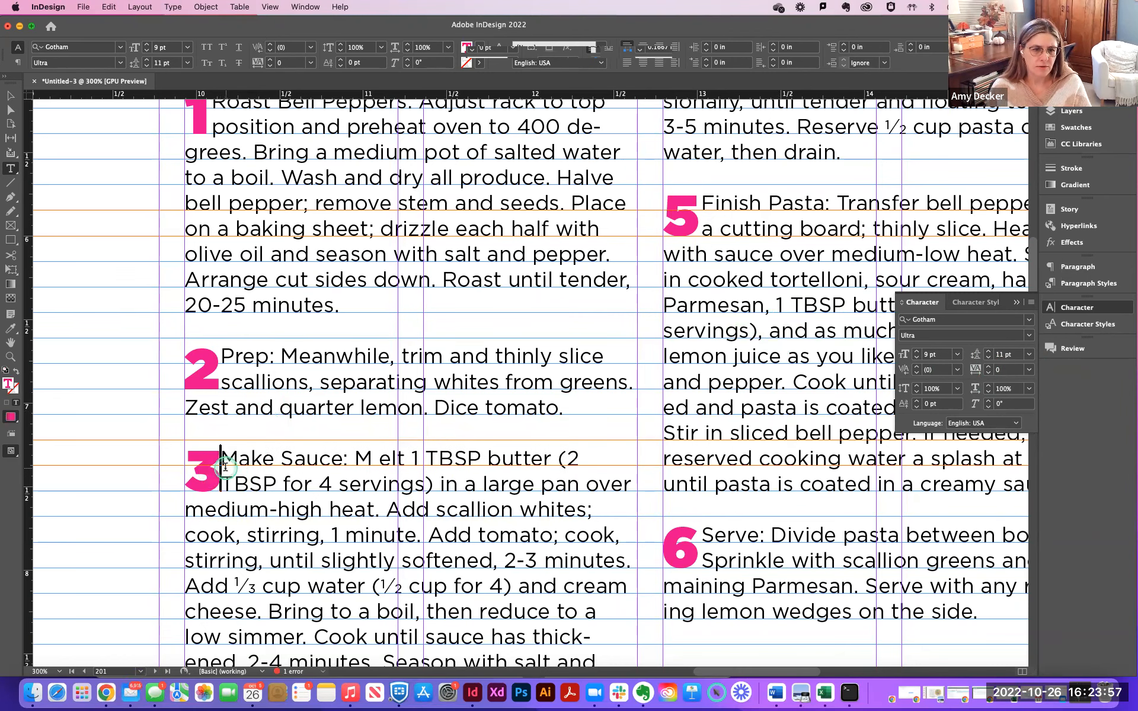
left_click(987, 367)
left_click(987, 366)
left_click(988, 367)
left_click(988, 366)
Widen the tracking at the insertion point between the drop-cap 2 and "Prep" slightly.
left_click(223, 365)
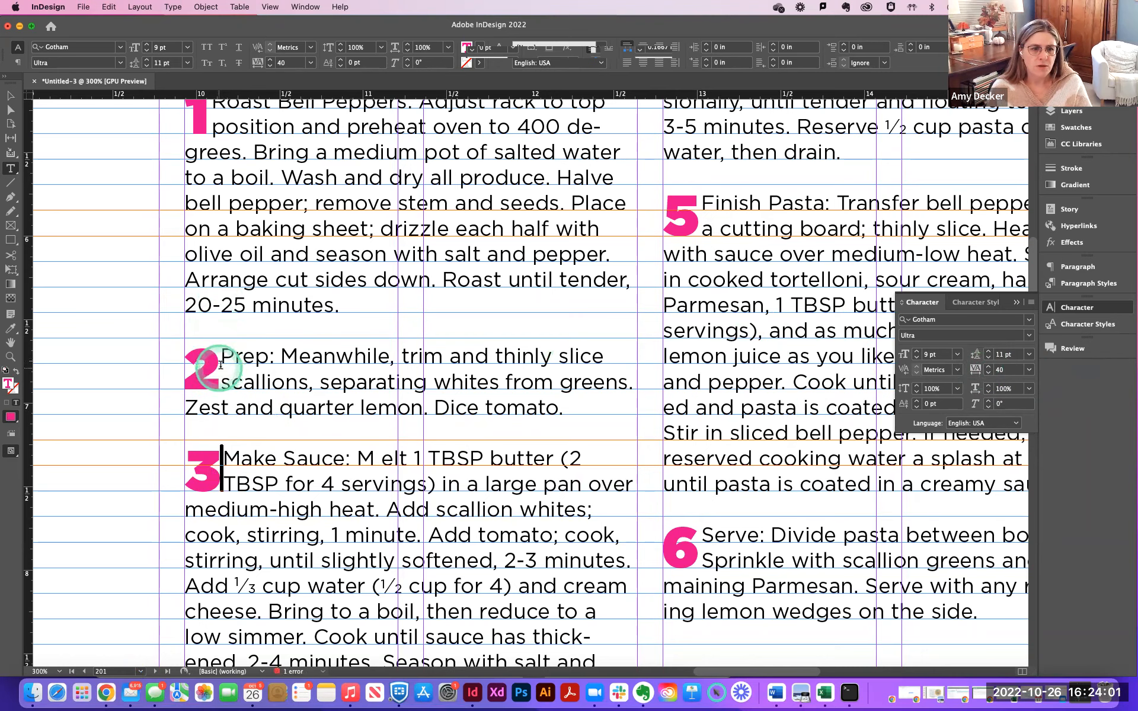
left_click(989, 372)
left_click(989, 372)
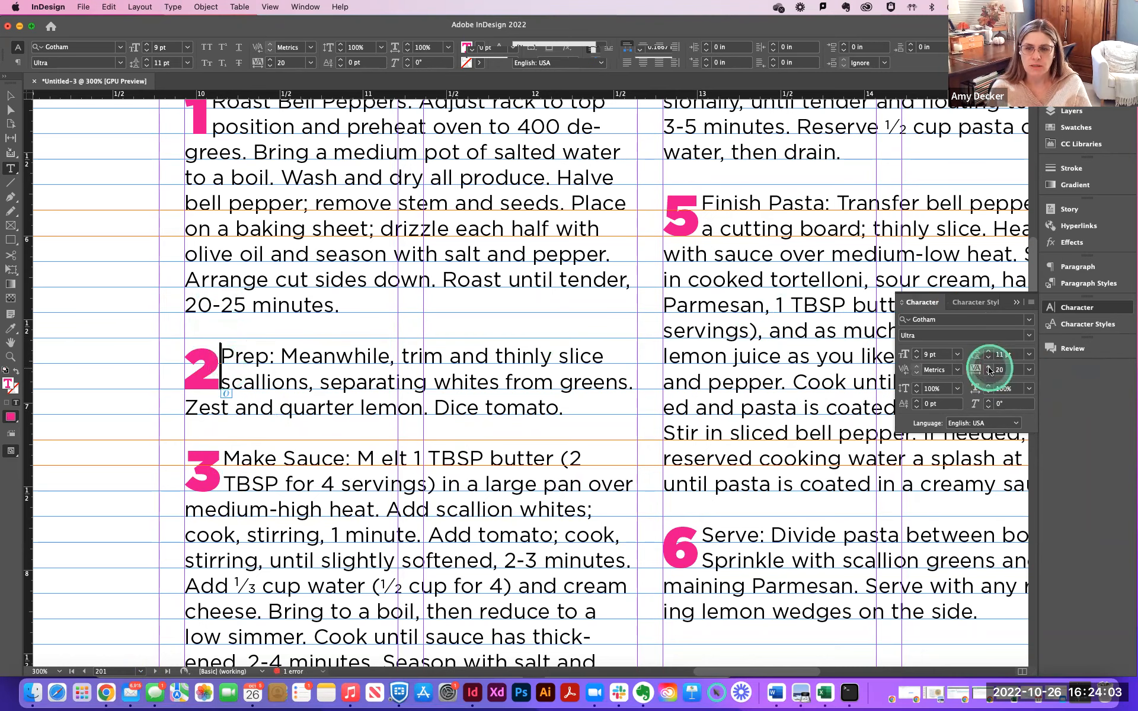
left_click(987, 367)
left_click(988, 367)
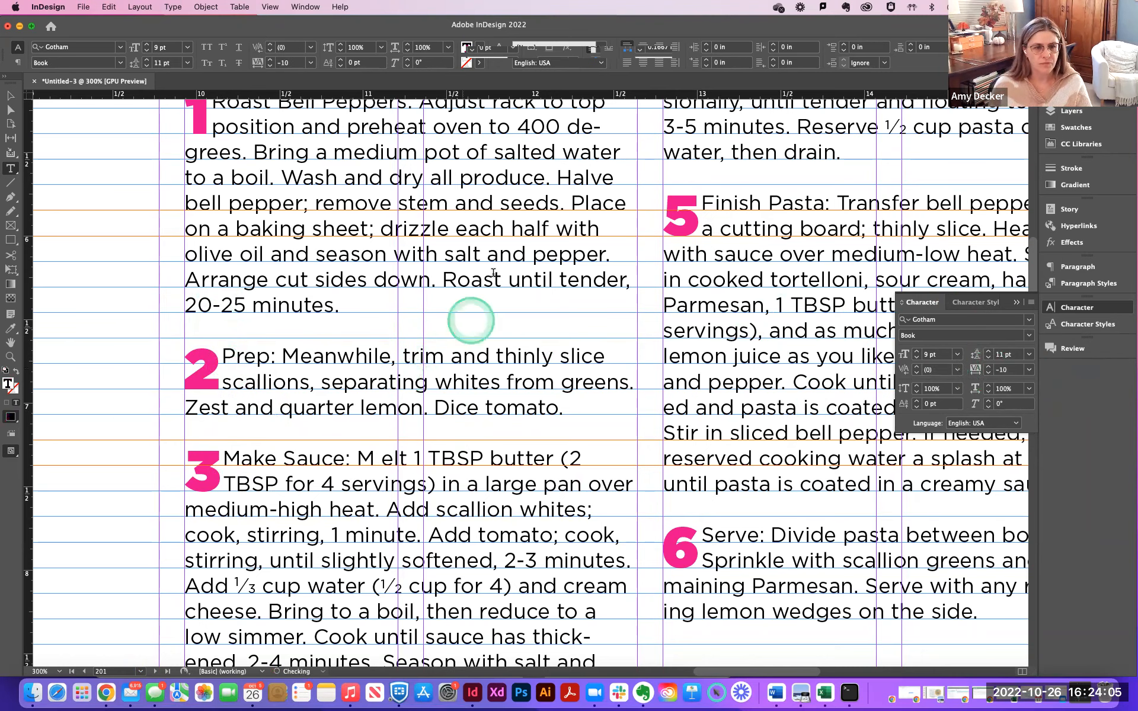
Undo the accidental change to the text of instruction 2.
left_click(492, 268)
scroll(492, 267, "up", 1)
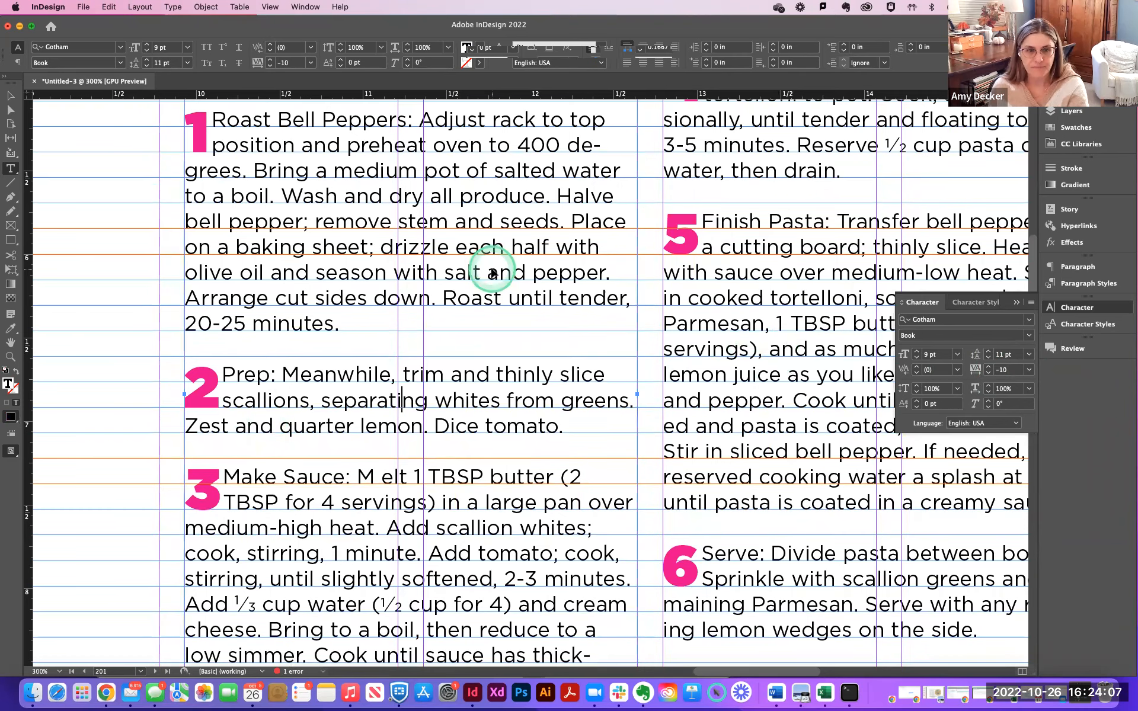
key("super+minus")
key("super+minus")
key("super+minus")
left_click(594, 286)
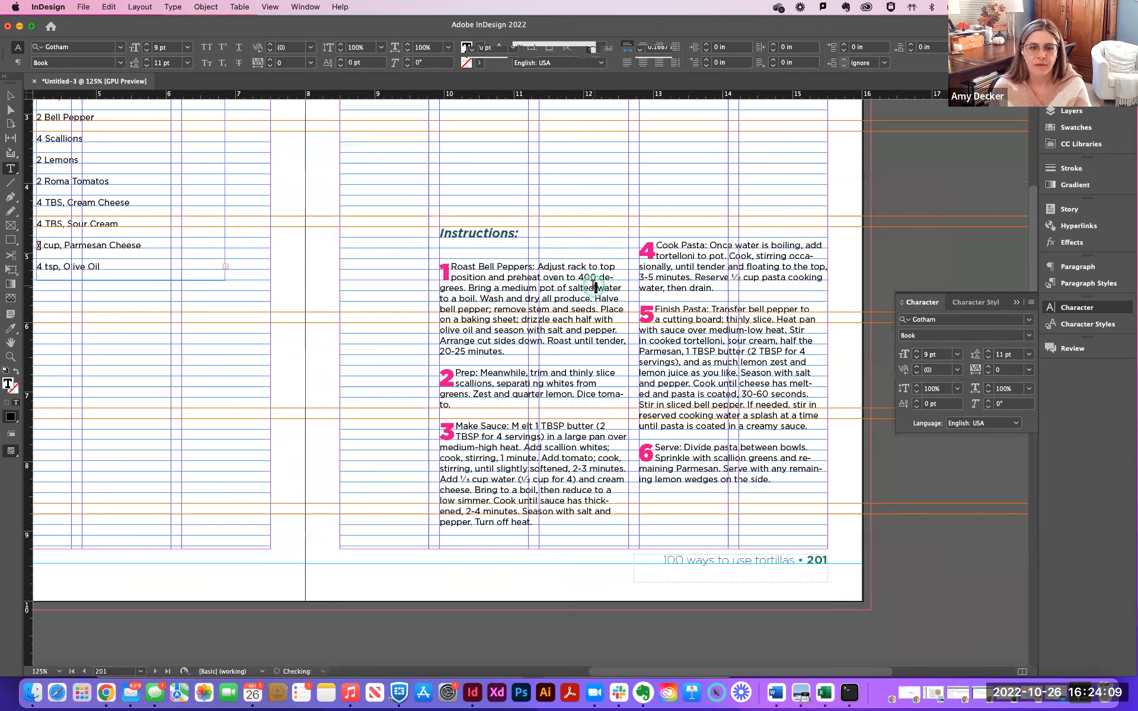
key("super+z")
Move the Ingredients text frame up and over to page 200's inner margin, at X 4.7917 in, Y 1.875 in.
left_click(11, 96)
left_click(343, 198)
left_click(386, 205)
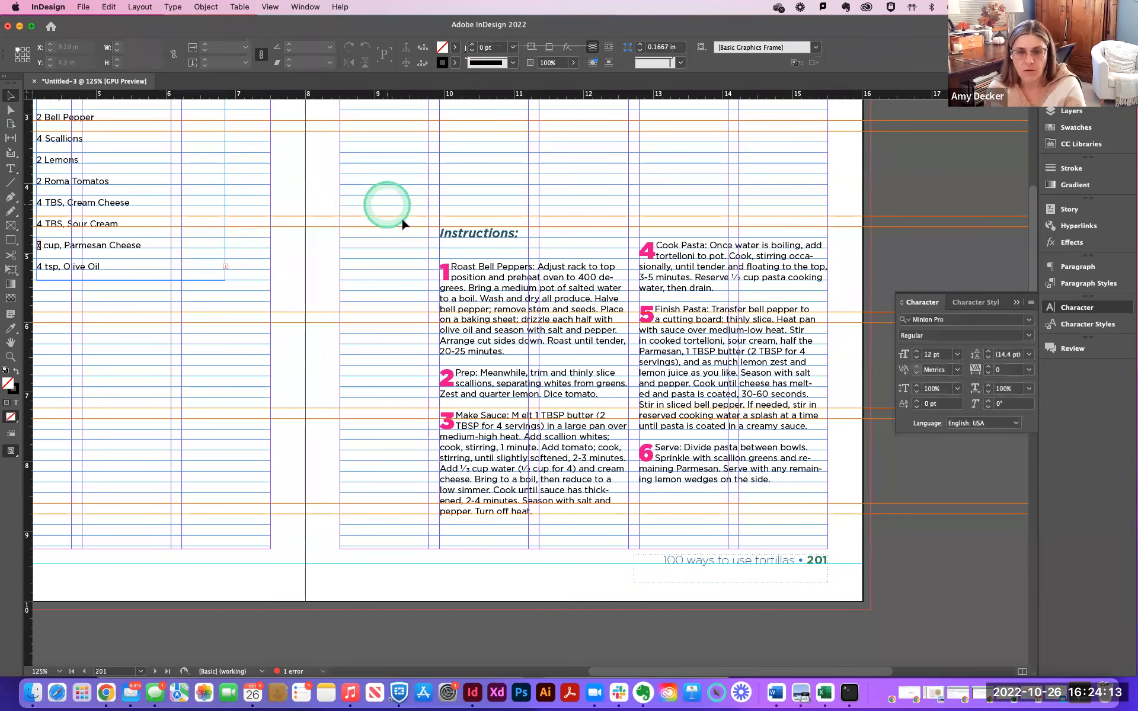
key("super+minus")
key("super+minus")
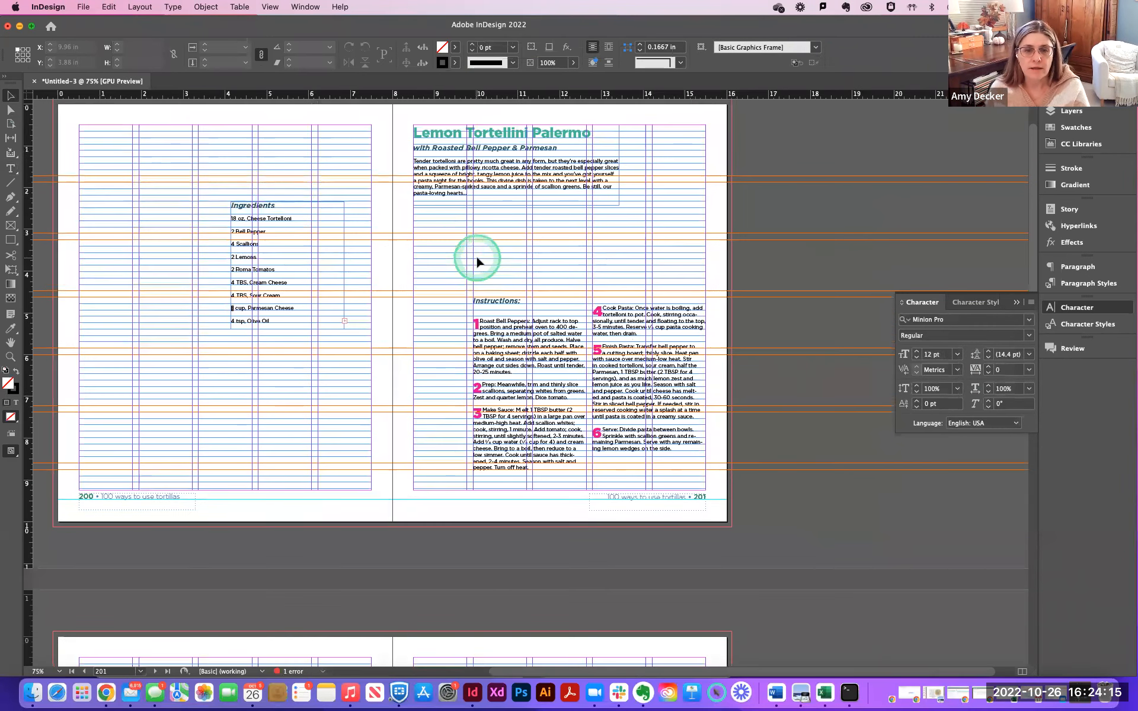
left_click_drag(259, 261, 286, 239)
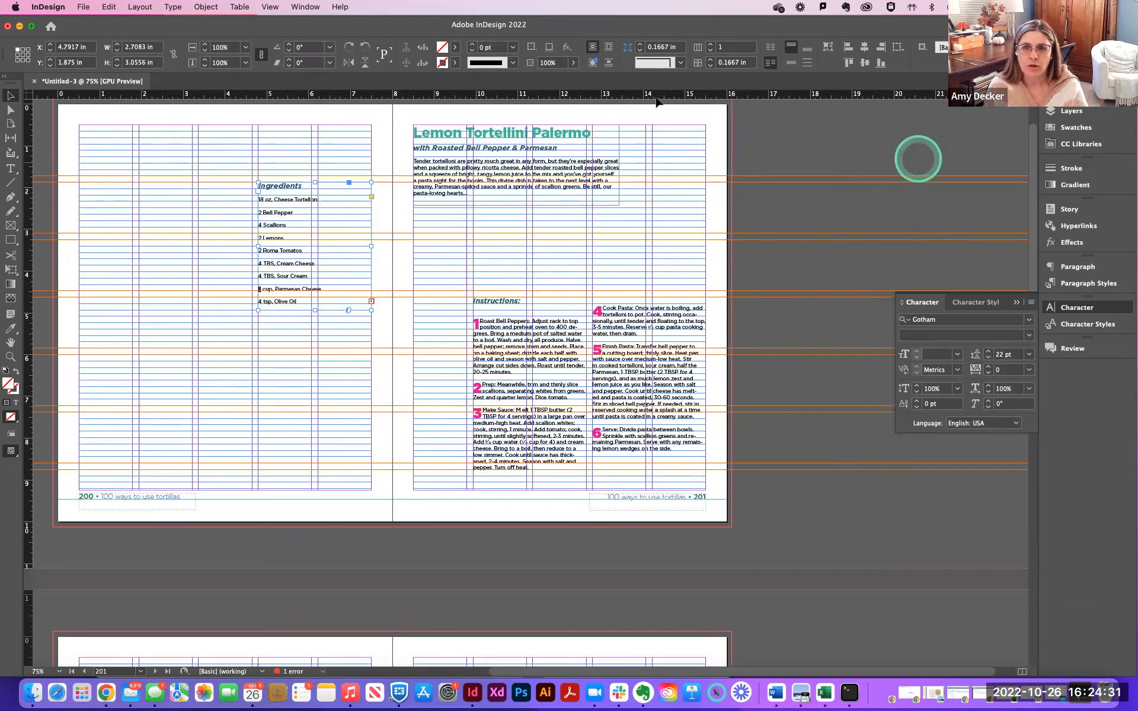
Switch to Chrome and search the web for "adobe color".
left_click_drag(665, 28, 669, 38)
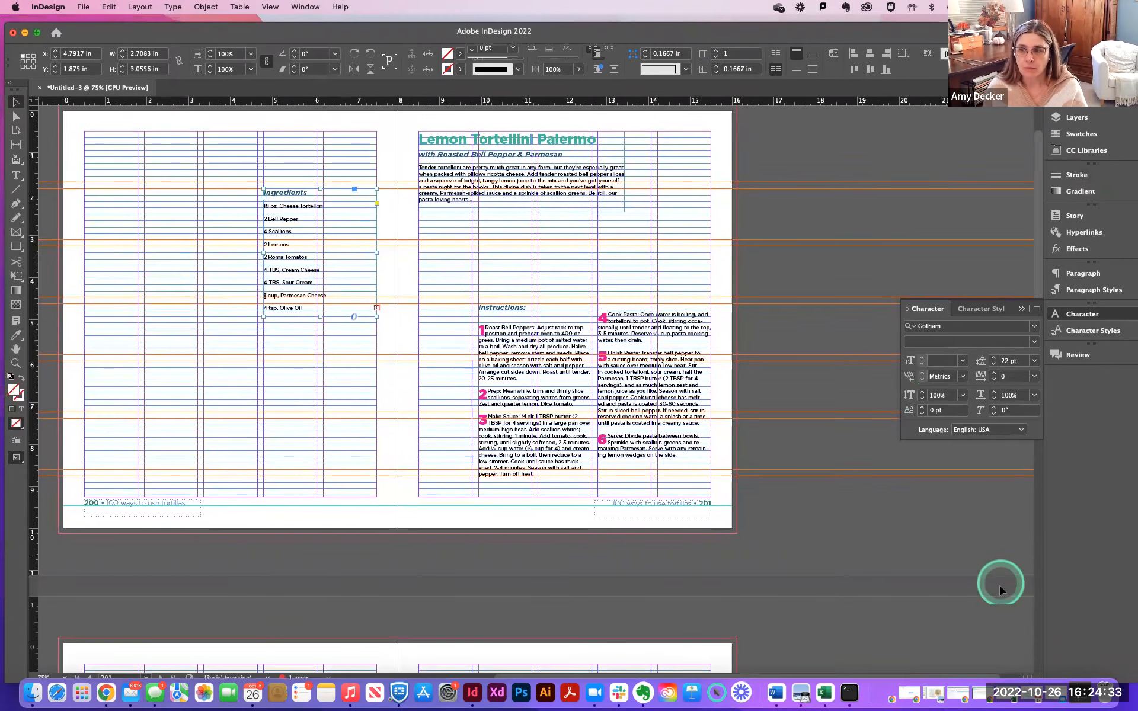
scroll(1001, 589, "up", 2)
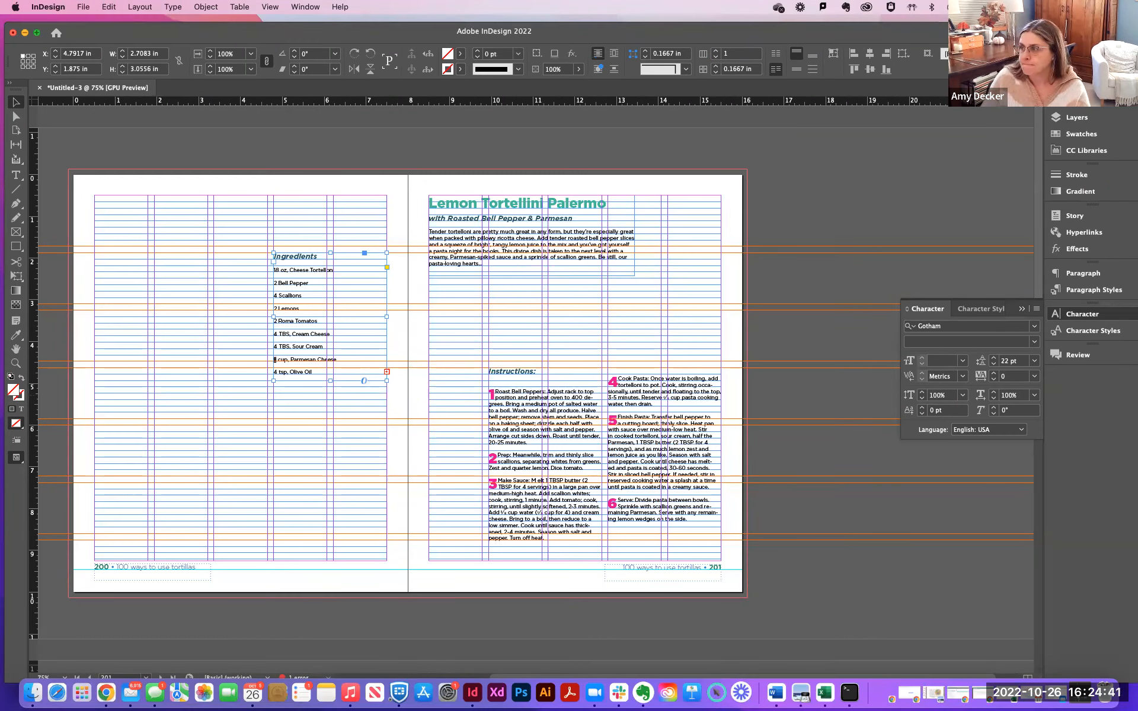
key("super+Tab")
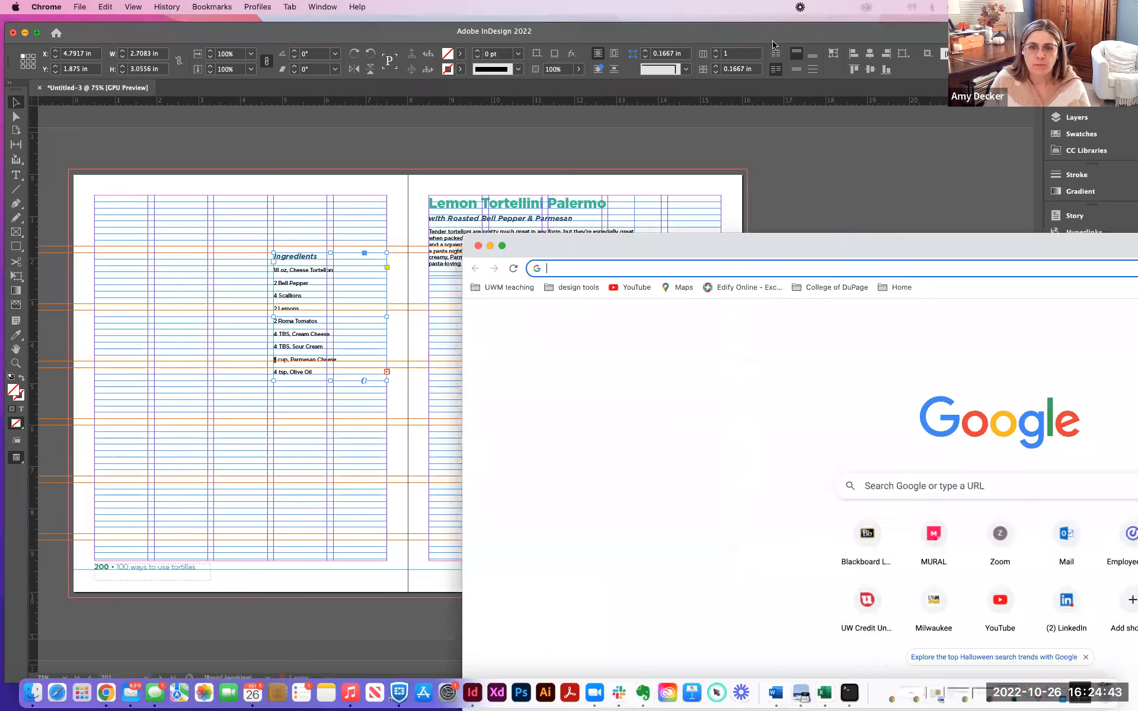
left_click_drag(1137, 245, 972, 54)
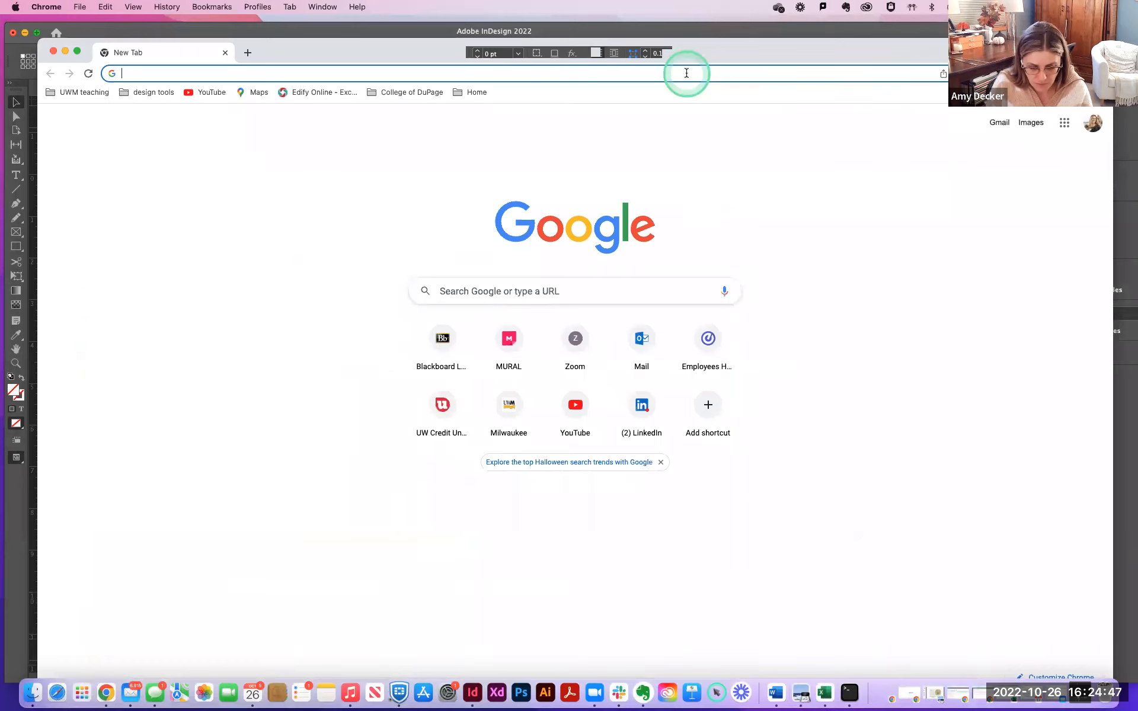
type("adob")
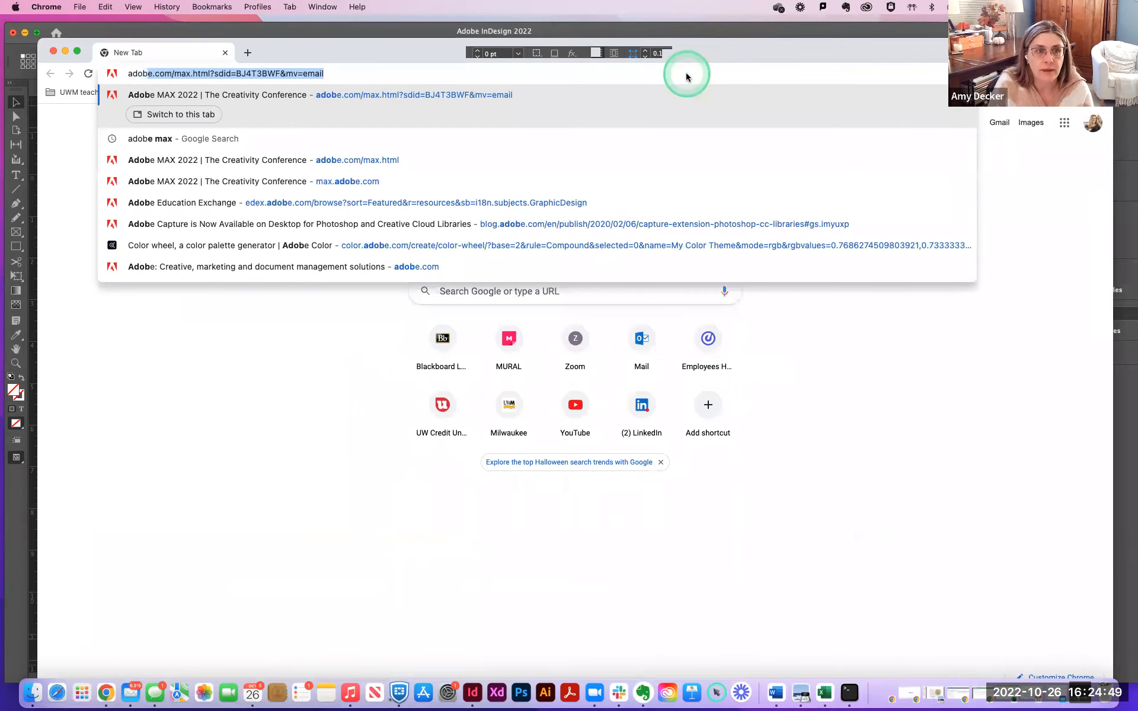
type("e color")
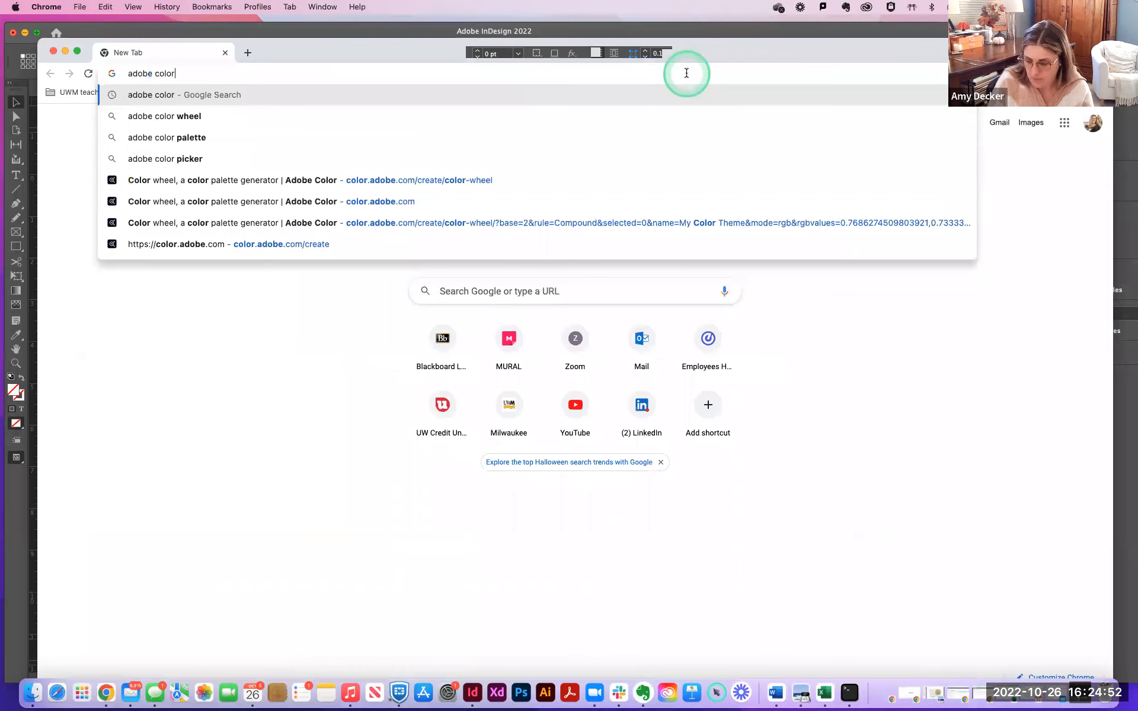
key("Return")
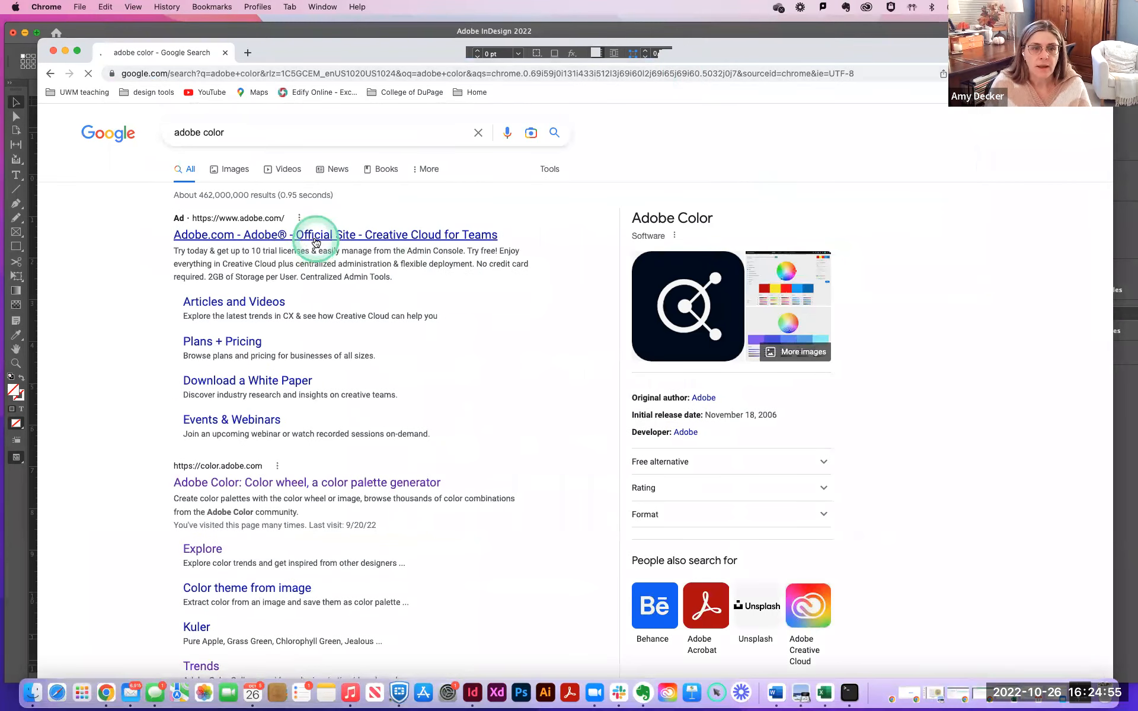
Open the Adobe Creative Cloud for Teams result and look through the page and account options for Adobe Color.
left_click(315, 239)
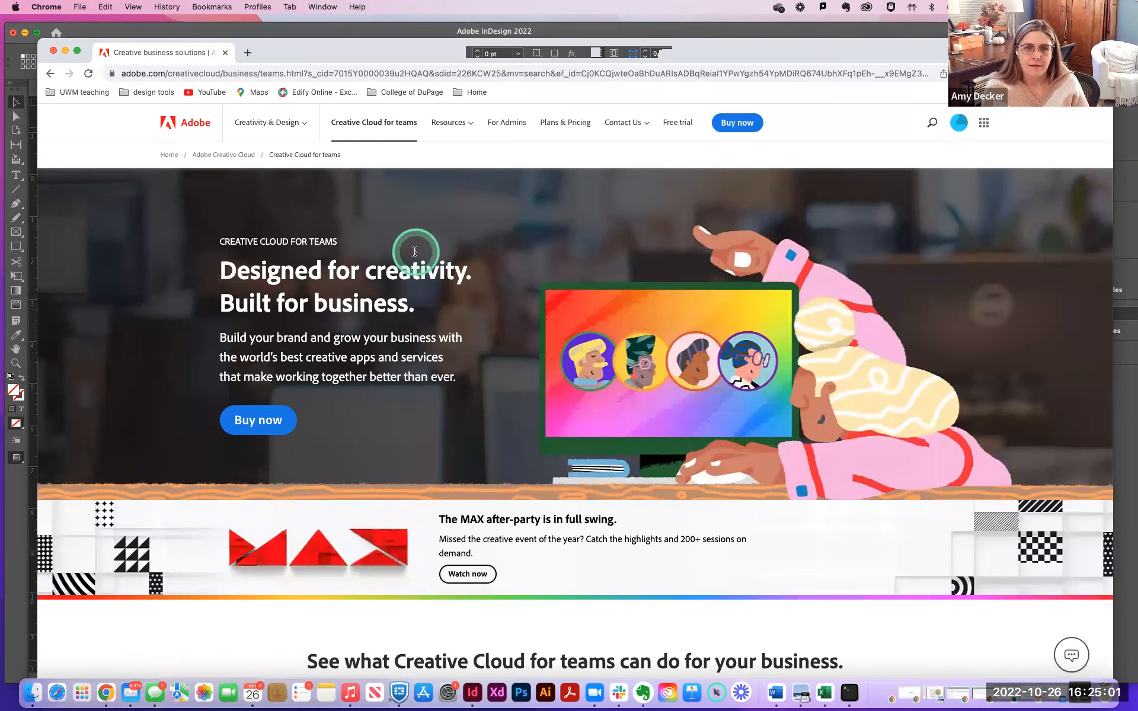
scroll(415, 252, "down", 5)
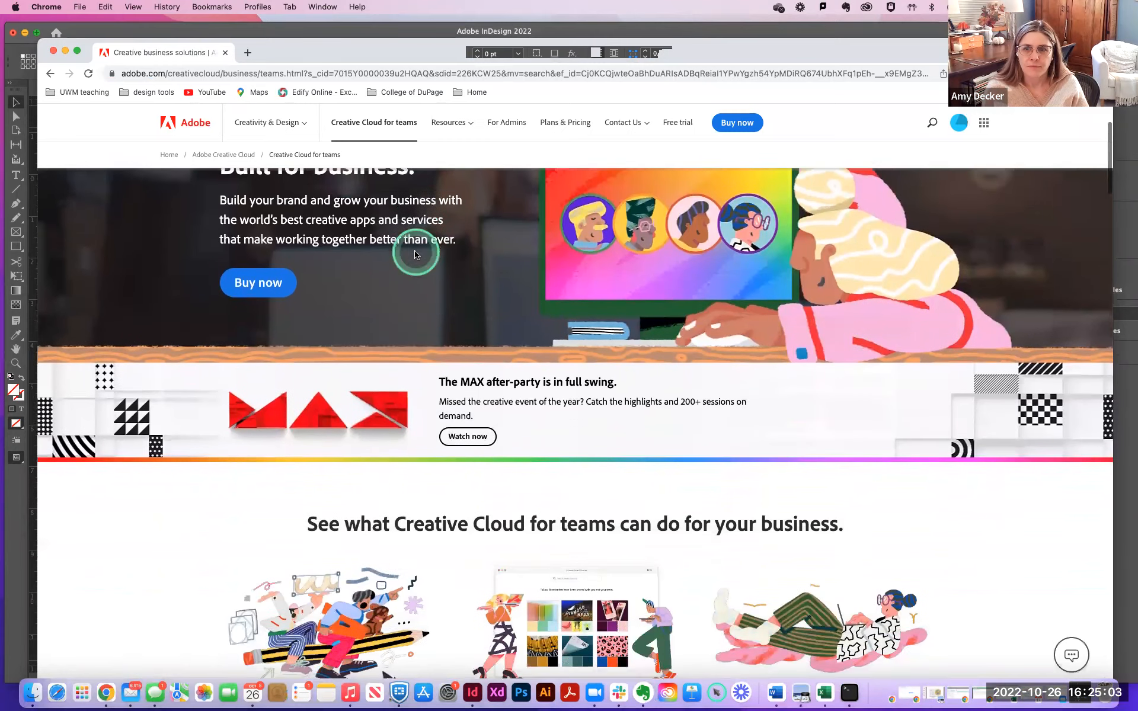
left_click(958, 127)
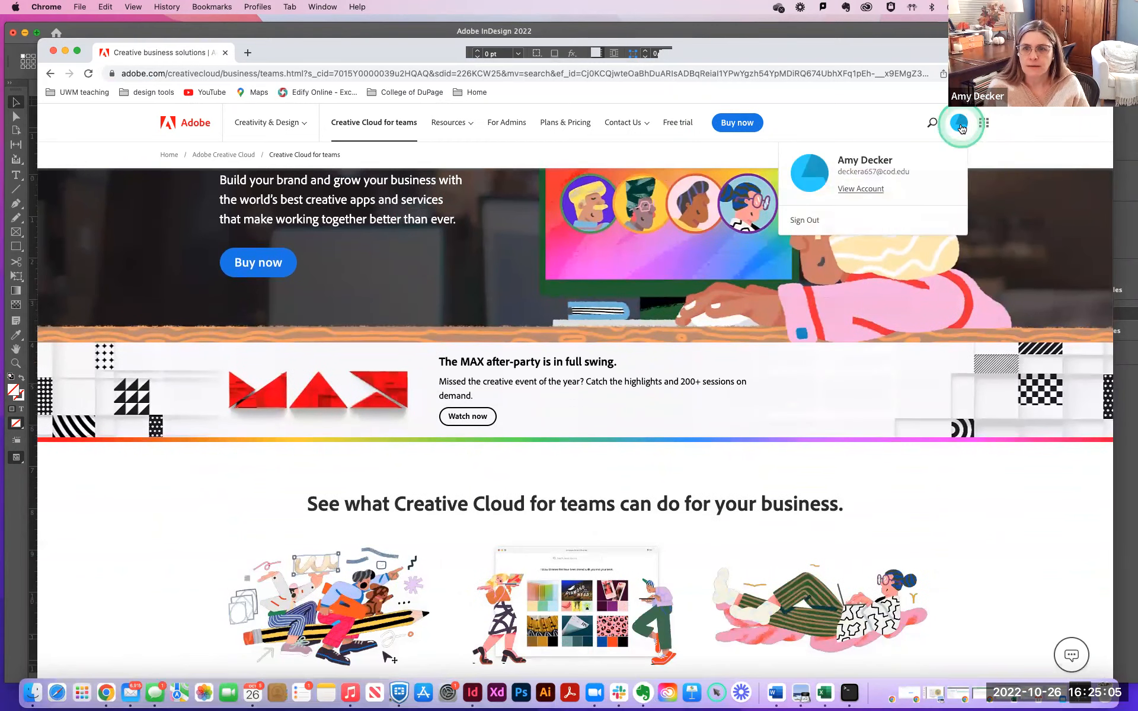
left_click(960, 126)
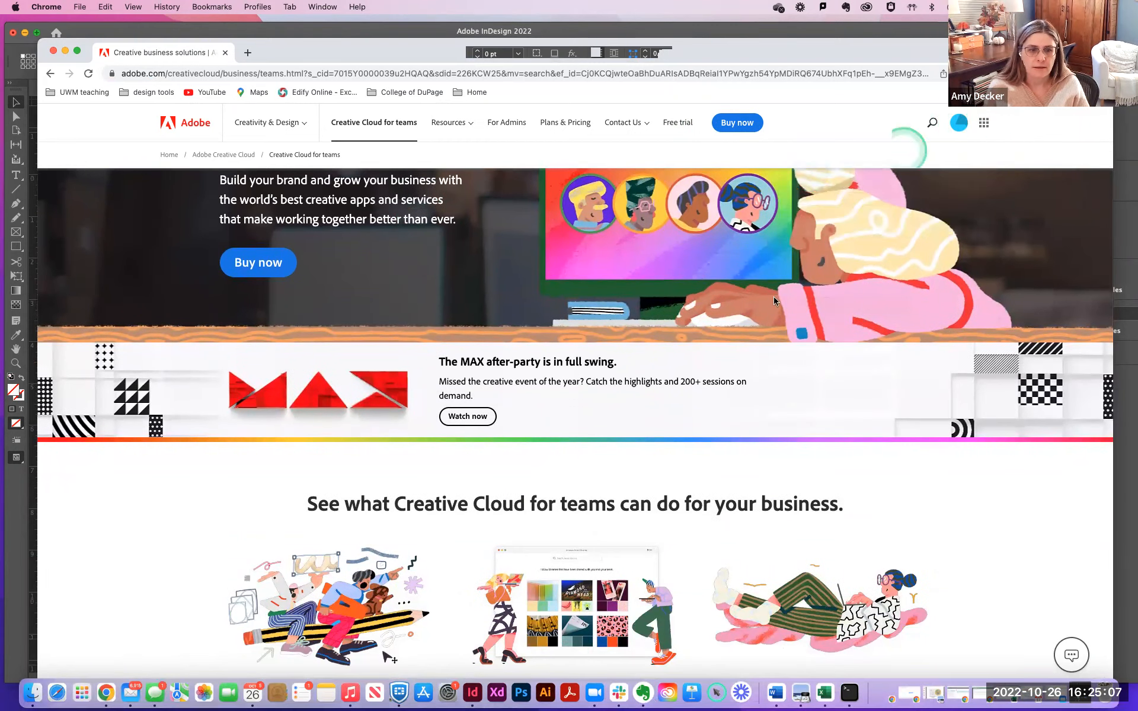
scroll(777, 294, "down", 3)
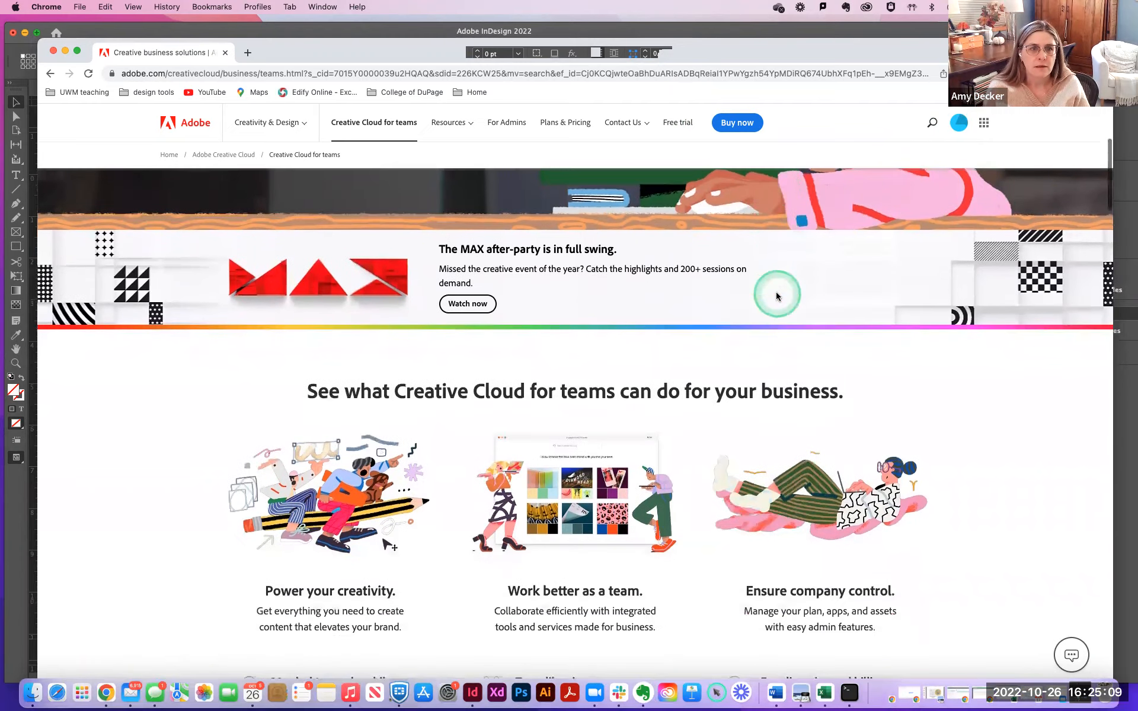
scroll(776, 291, "up", 5)
scroll(777, 296, "down", 10)
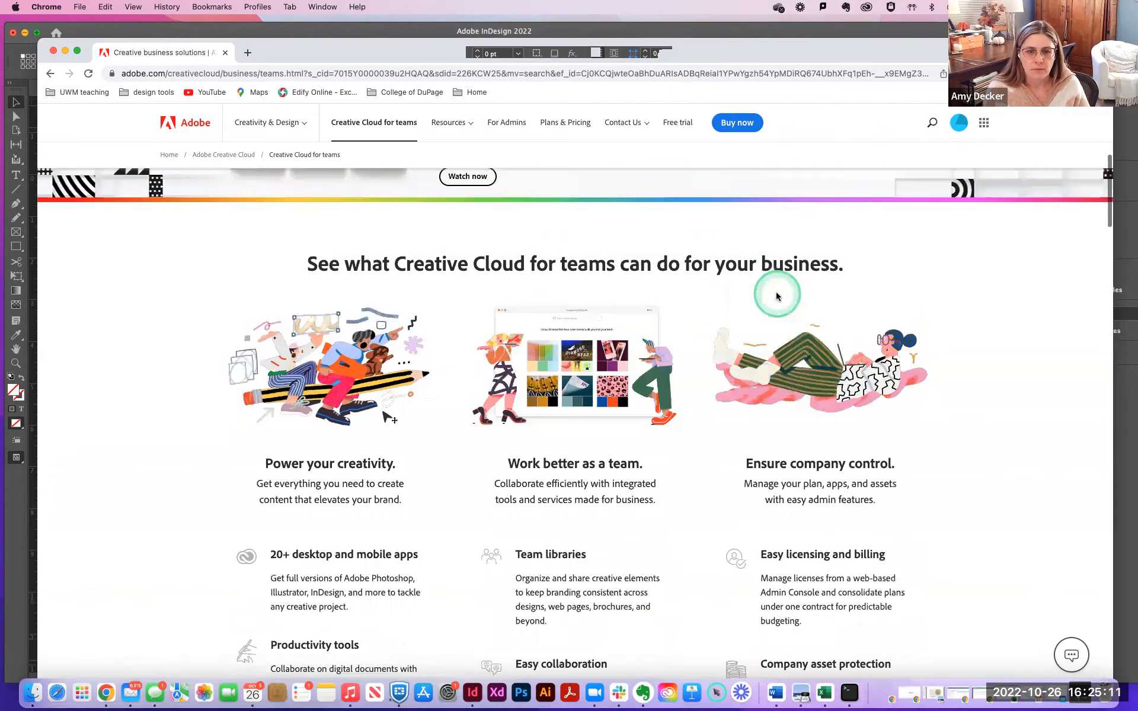
scroll(776, 295, "up", 10)
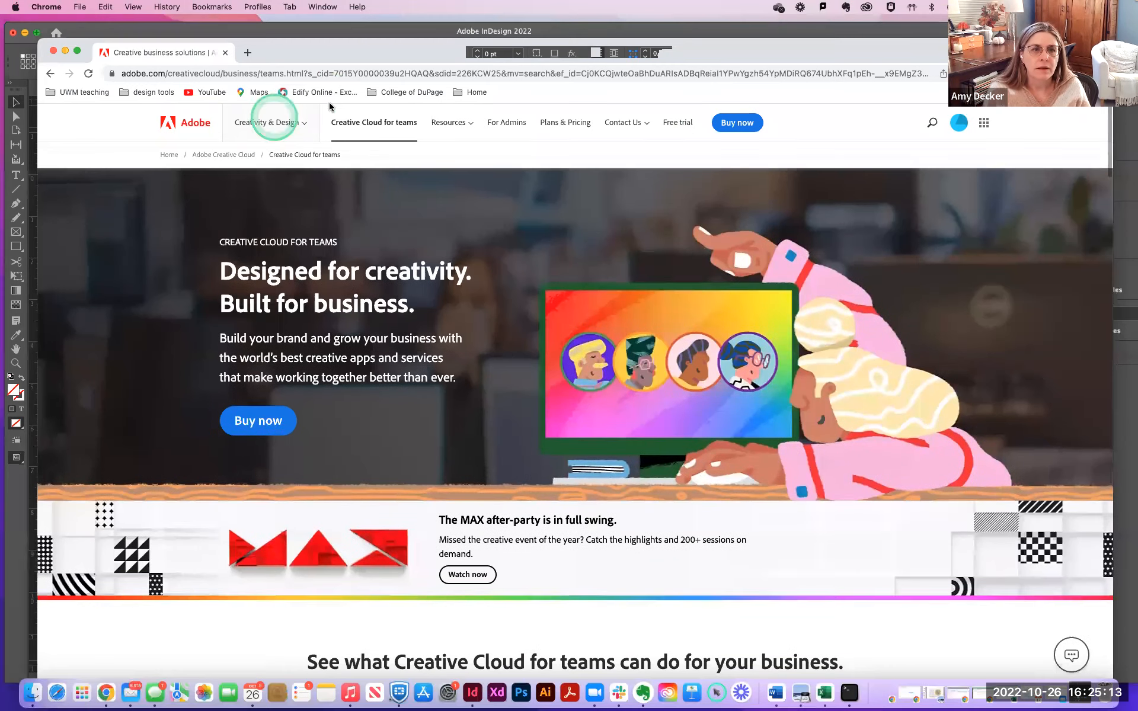
Search Adobe's website for "adobe color".
left_click(936, 132)
left_click(579, 181)
type("adobe color")
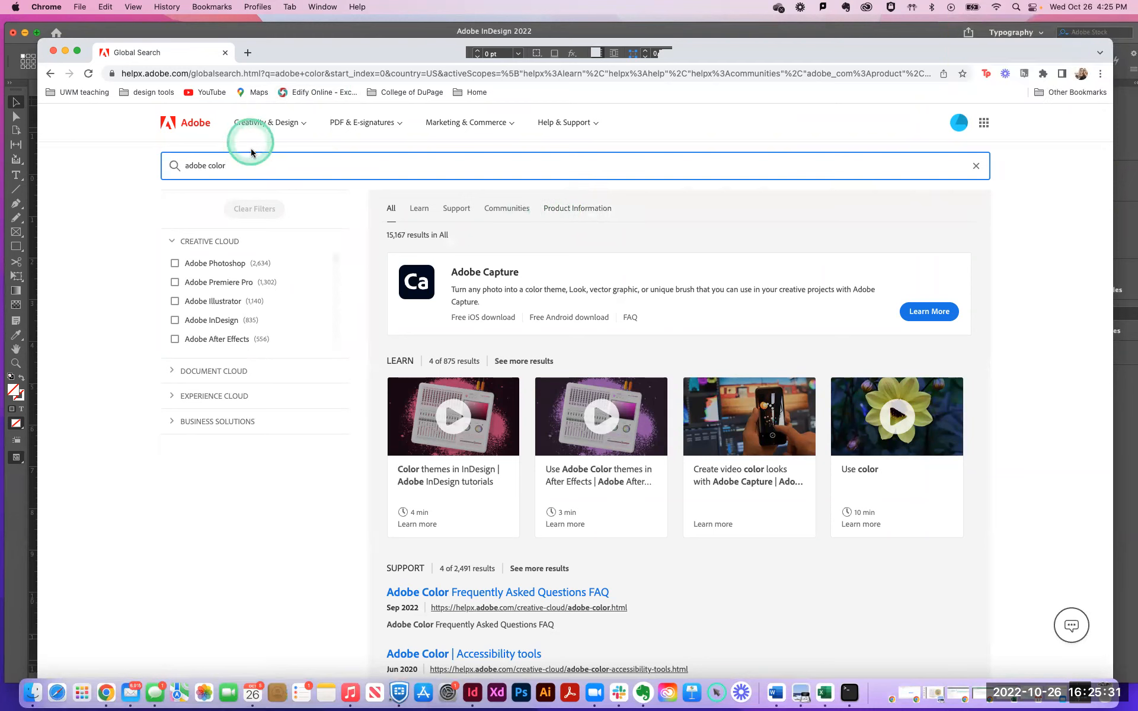
Open the Adobe Color wheel at color.adobe.com.
left_click(205, 72)
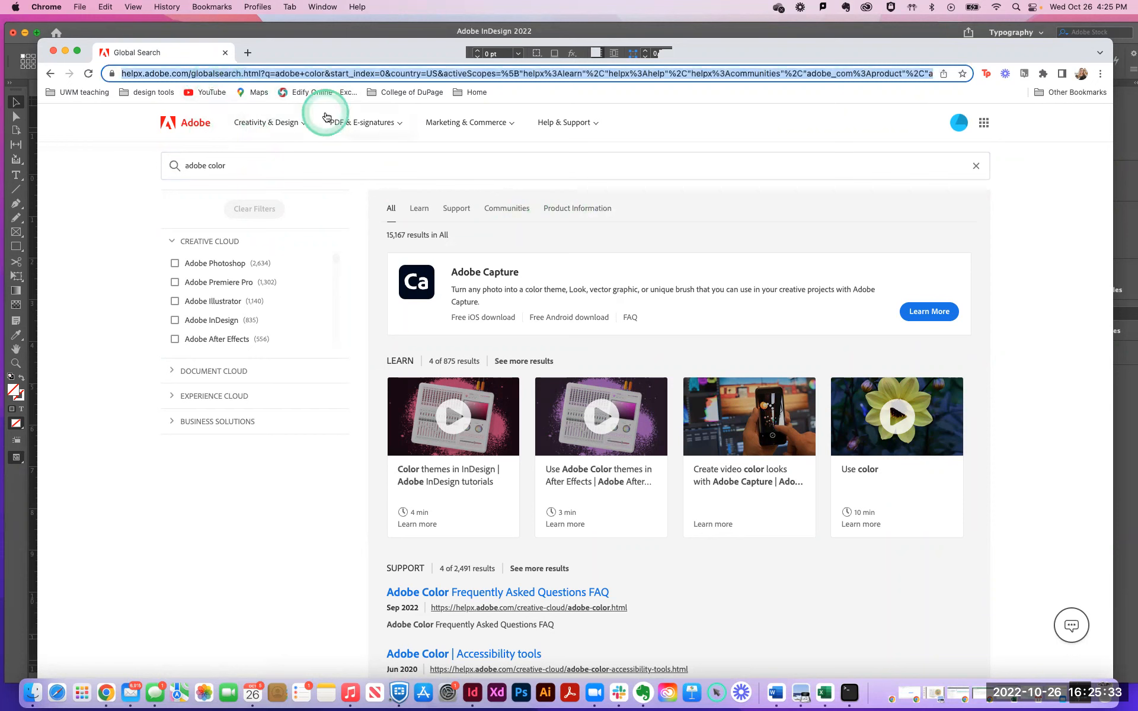
type("color.adobe.com")
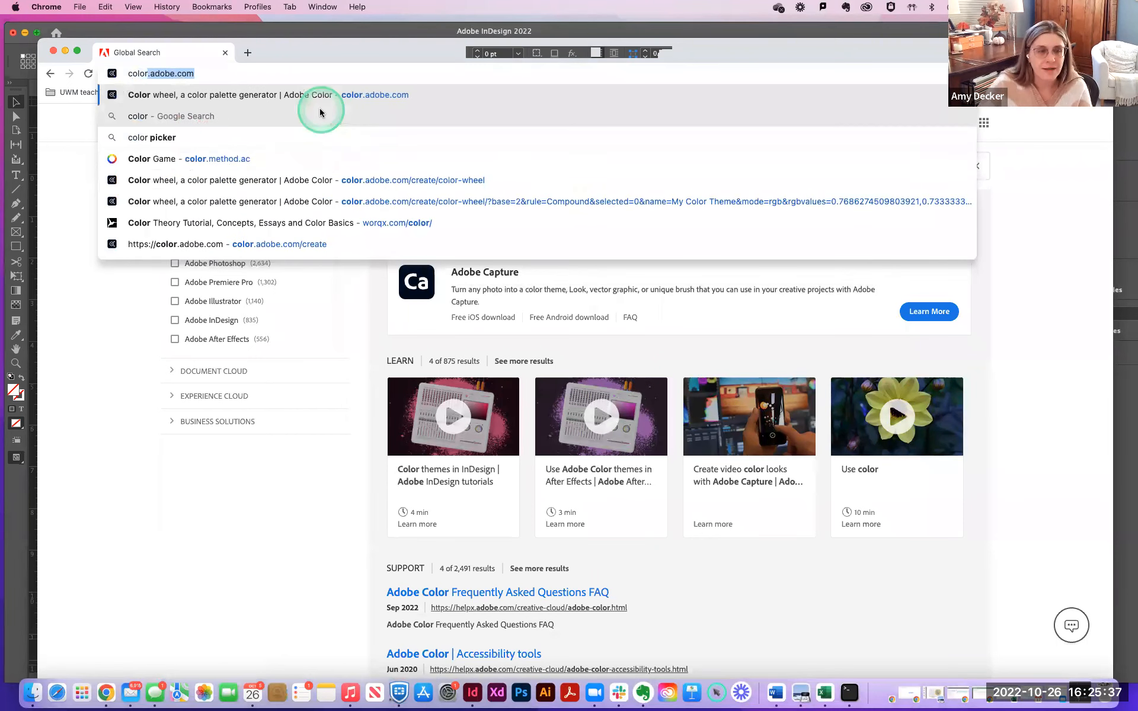
key("Return")
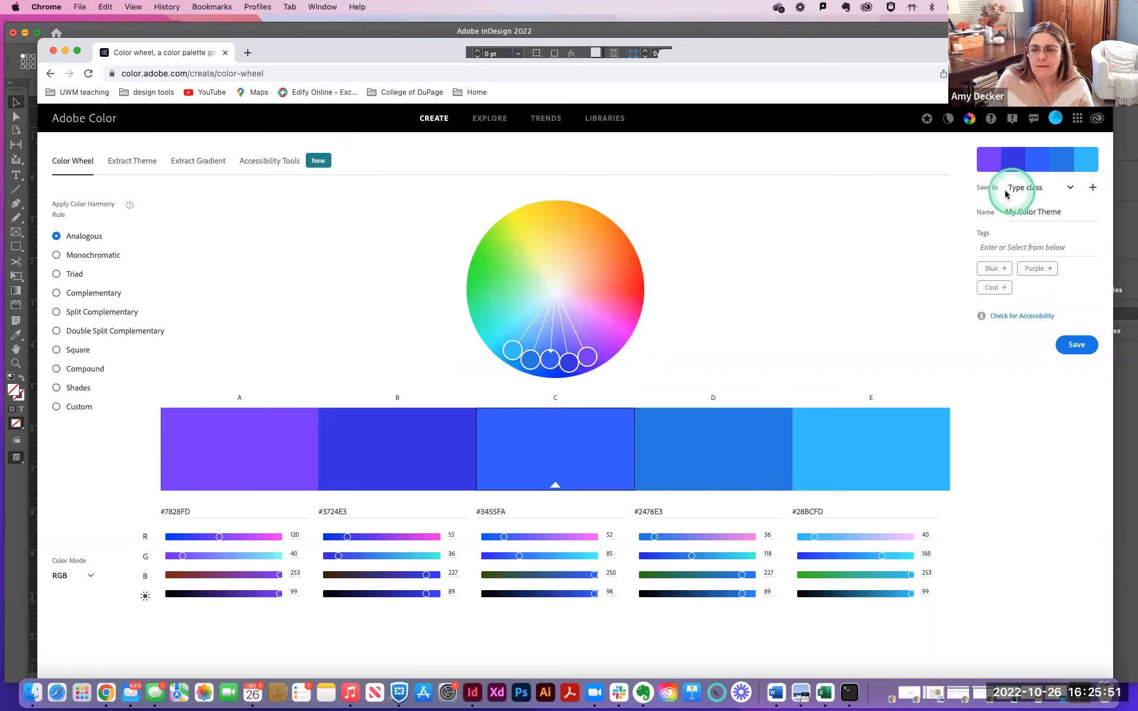
Keep Type class as the library to save to and name the color theme "Cookbook 02".
left_click(1067, 188)
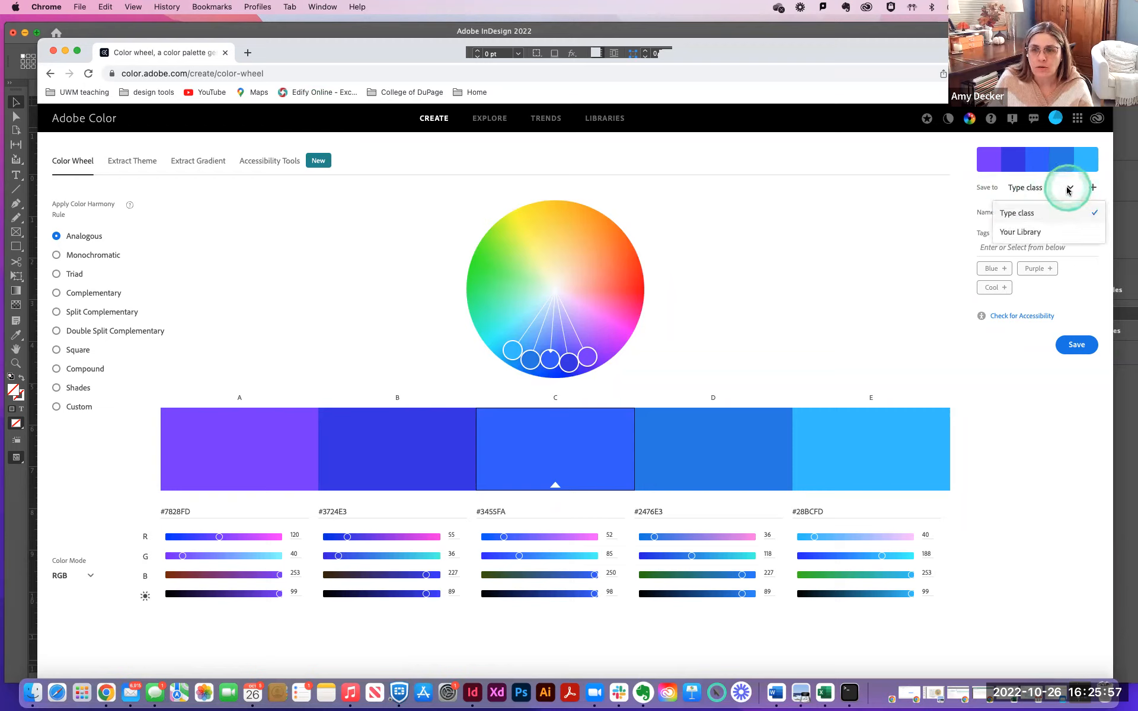
left_click(1067, 189)
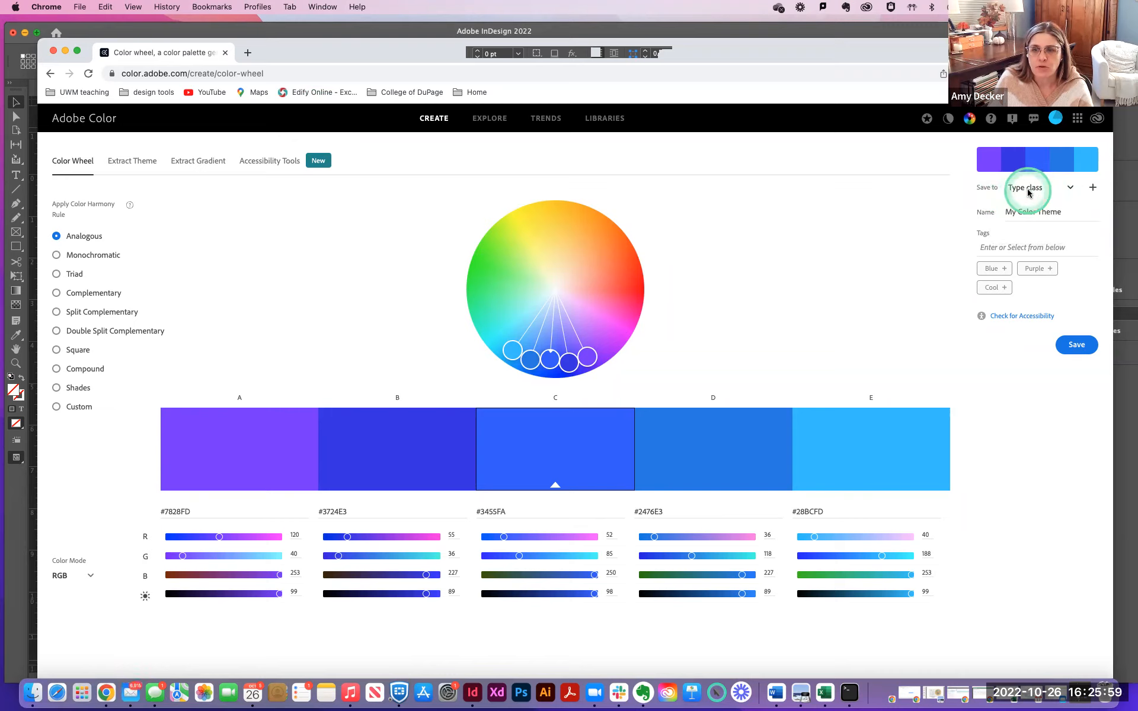
left_click_drag(1007, 212, 1071, 212)
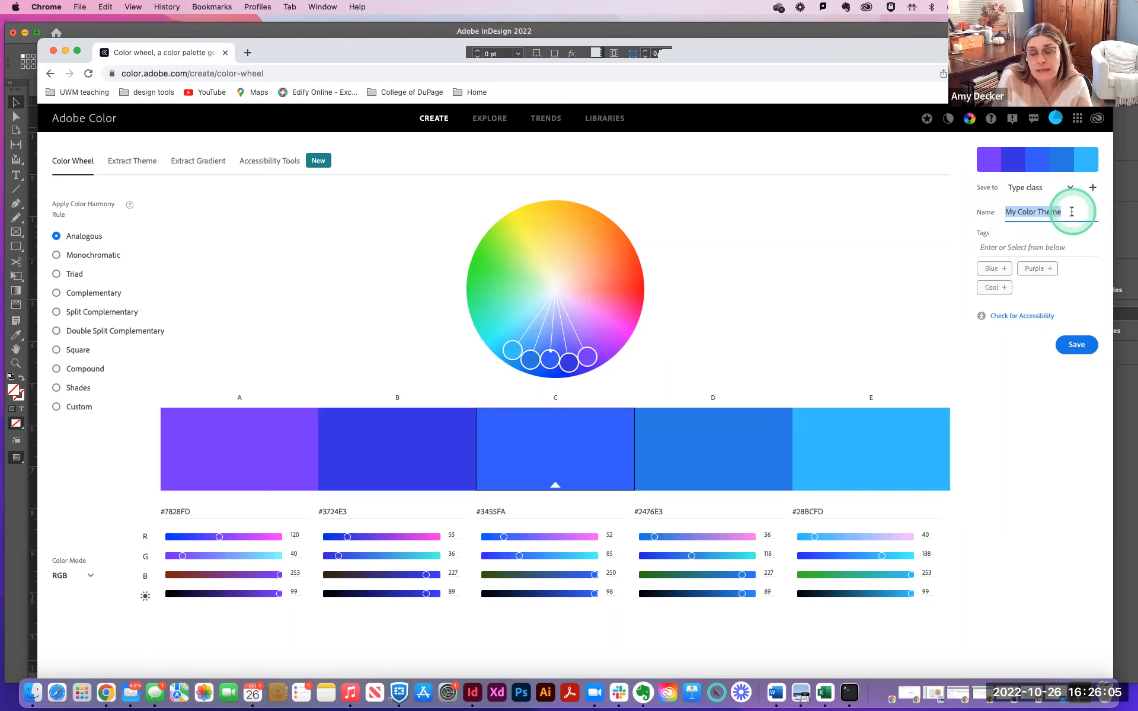
type("100")
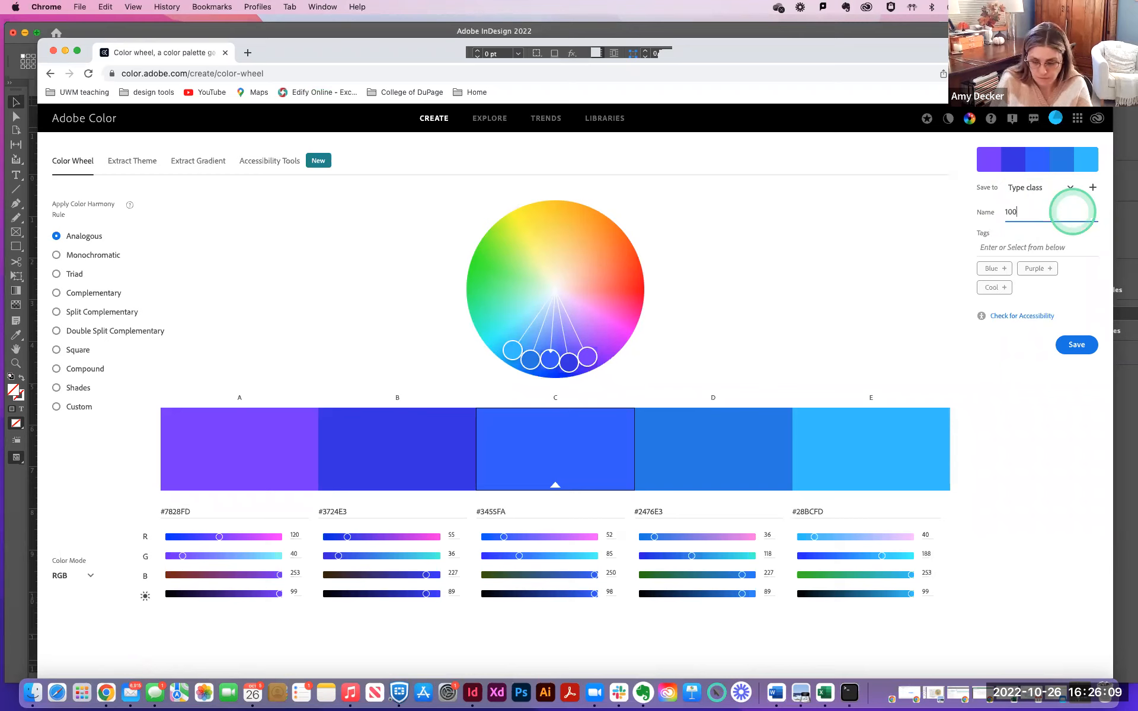
key("BackSpace")
key("BackSpace")
key("BackSpace")
type("Cookbook 02")
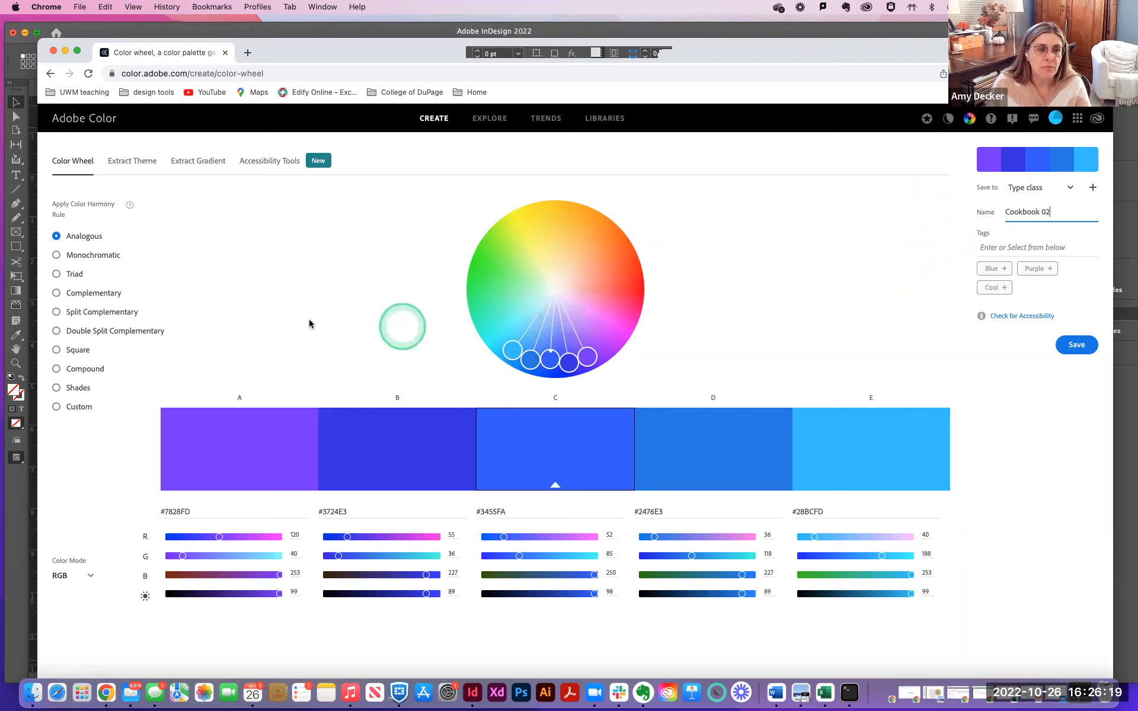
Compare the color harmony rules on the wheel, from Monochromatic through Split Complementary, Compound and Shades to Custom.
left_click(79, 257)
left_click(71, 274)
left_click(71, 295)
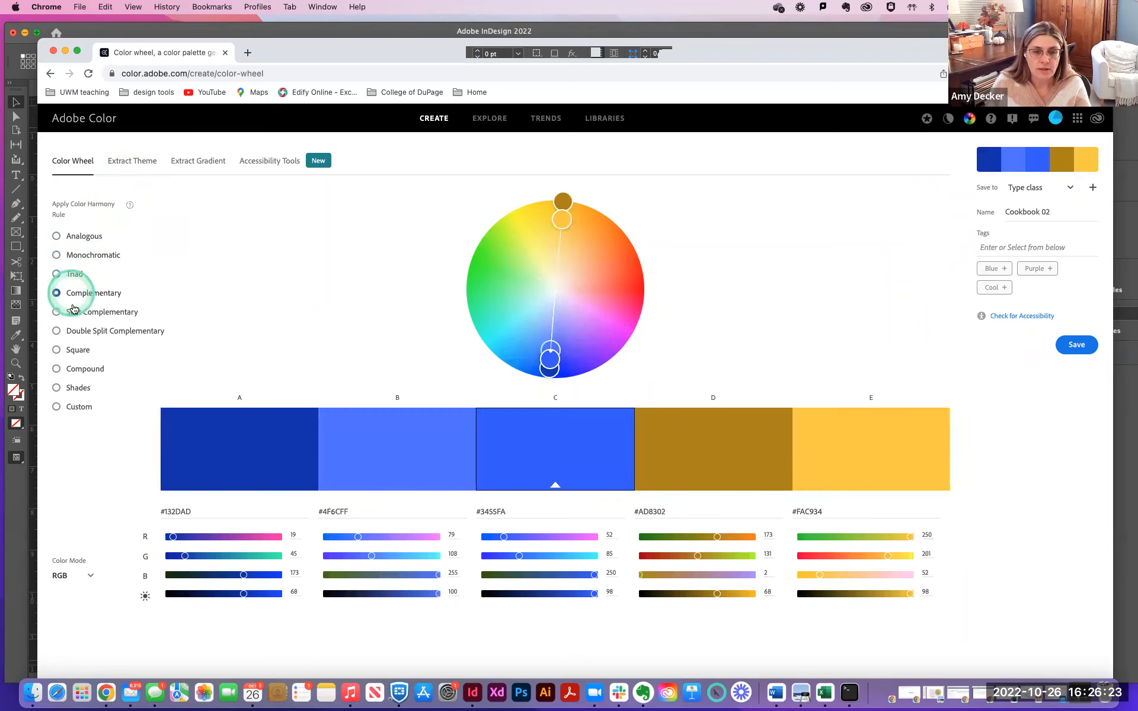
left_click(75, 313)
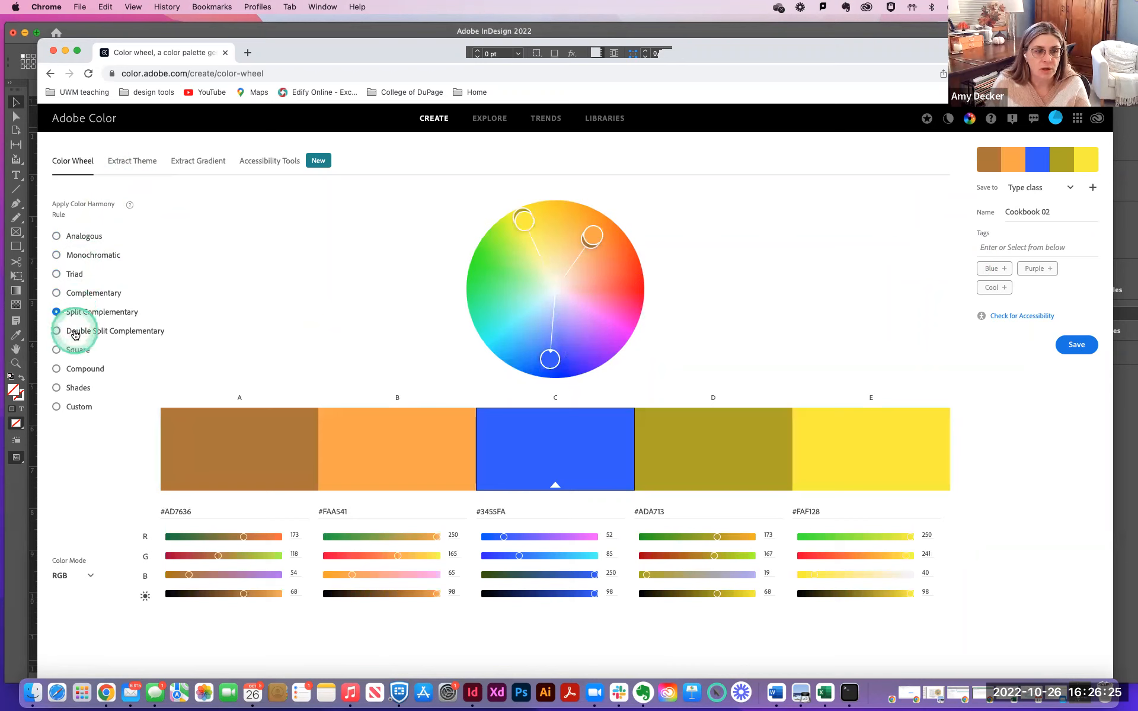
left_click(71, 331)
left_click(73, 370)
left_click(76, 388)
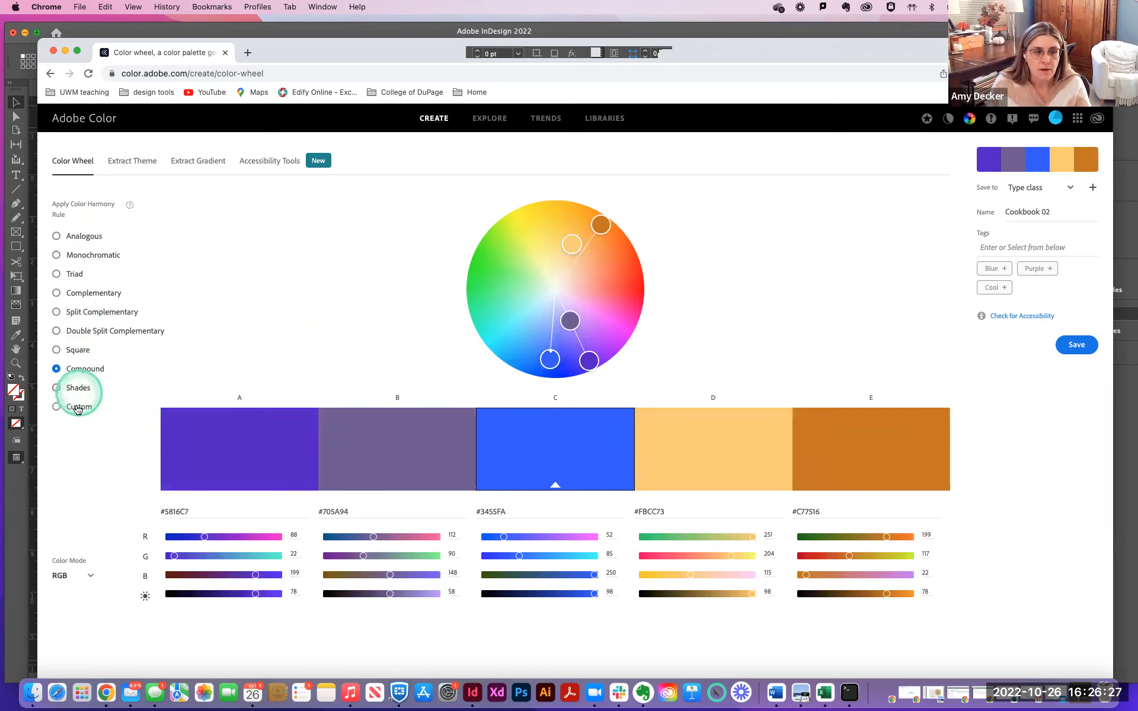
left_click(75, 406)
Look at the Extract Theme and Extract Gradient pages, and browse the color trends as far as the Flavour category.
left_click(125, 168)
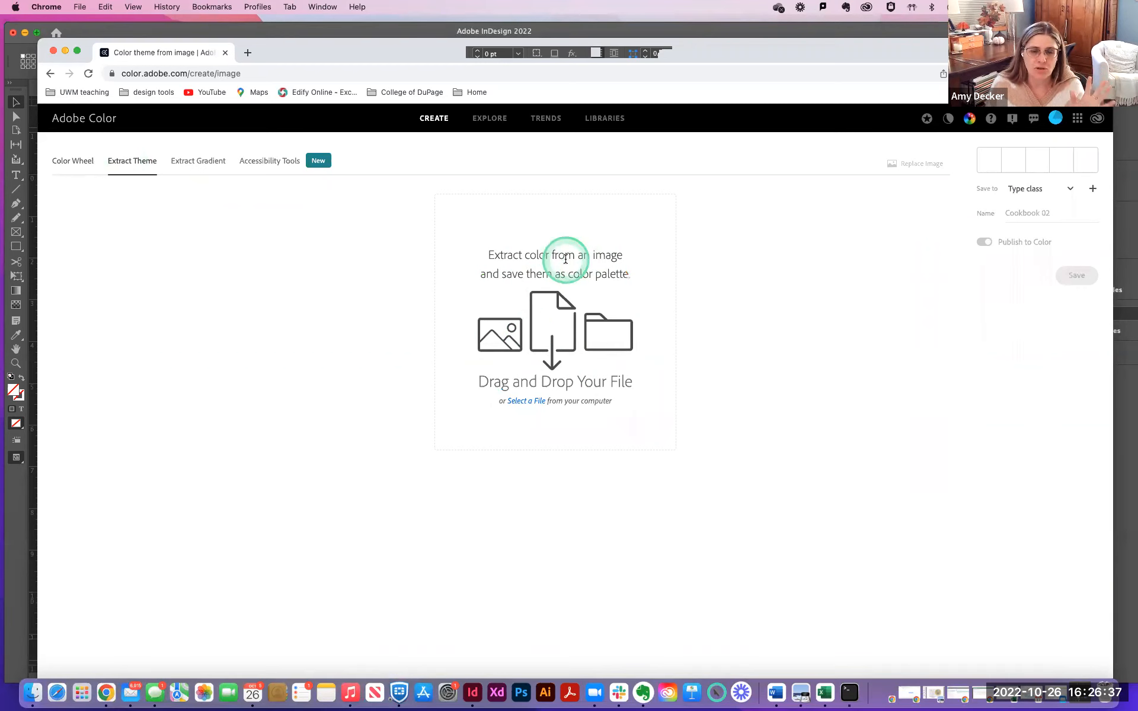
left_click(199, 164)
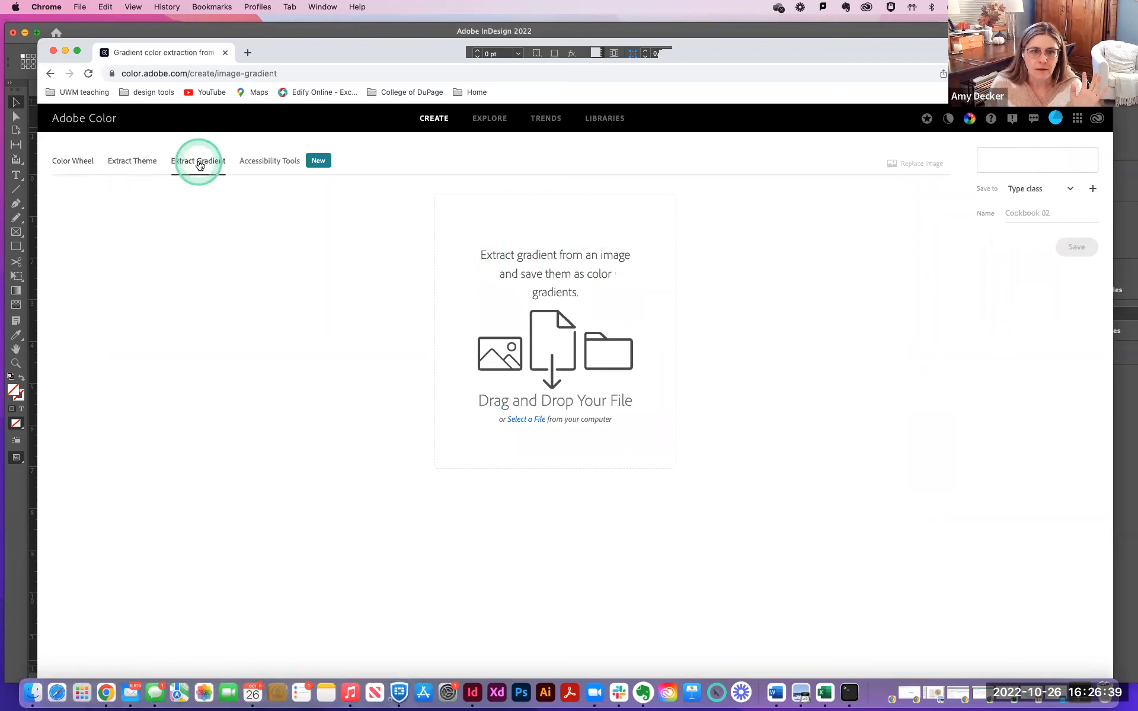
left_click(546, 118)
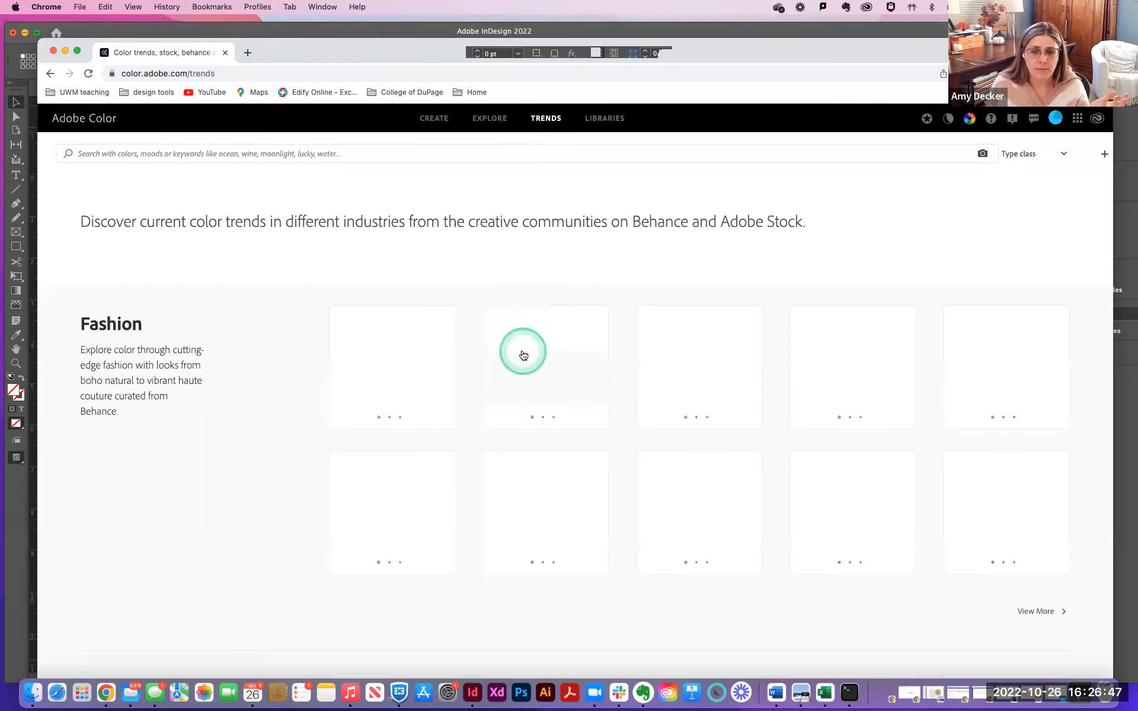
scroll(523, 354, "down", 3)
scroll(524, 354, "down", 20)
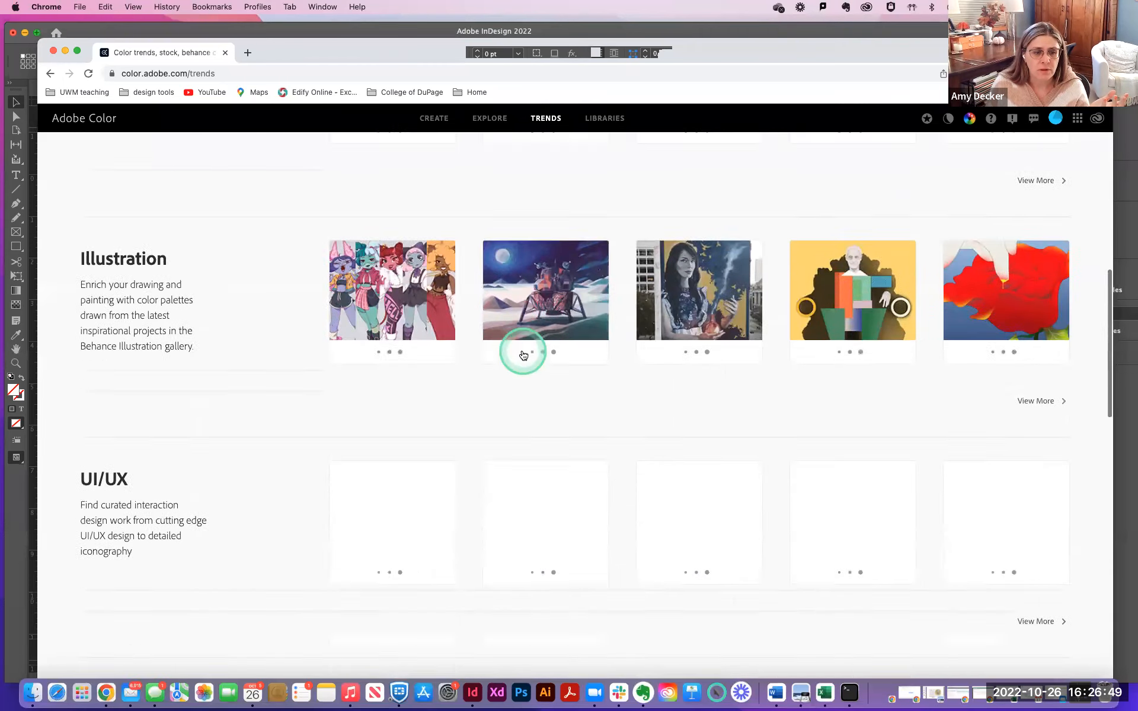
scroll(523, 355, "down", 15)
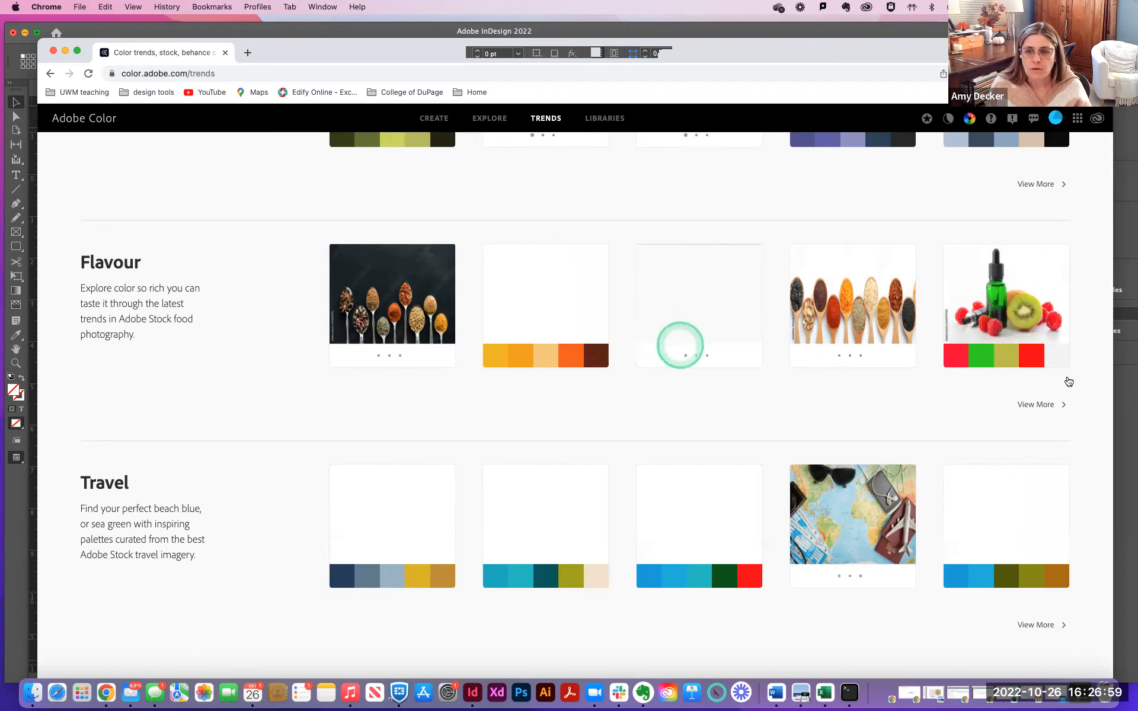
Browse the full Flavour trend collection and view the theme extracted from the spice-in-spoon photo on a white background.
left_click(1038, 405)
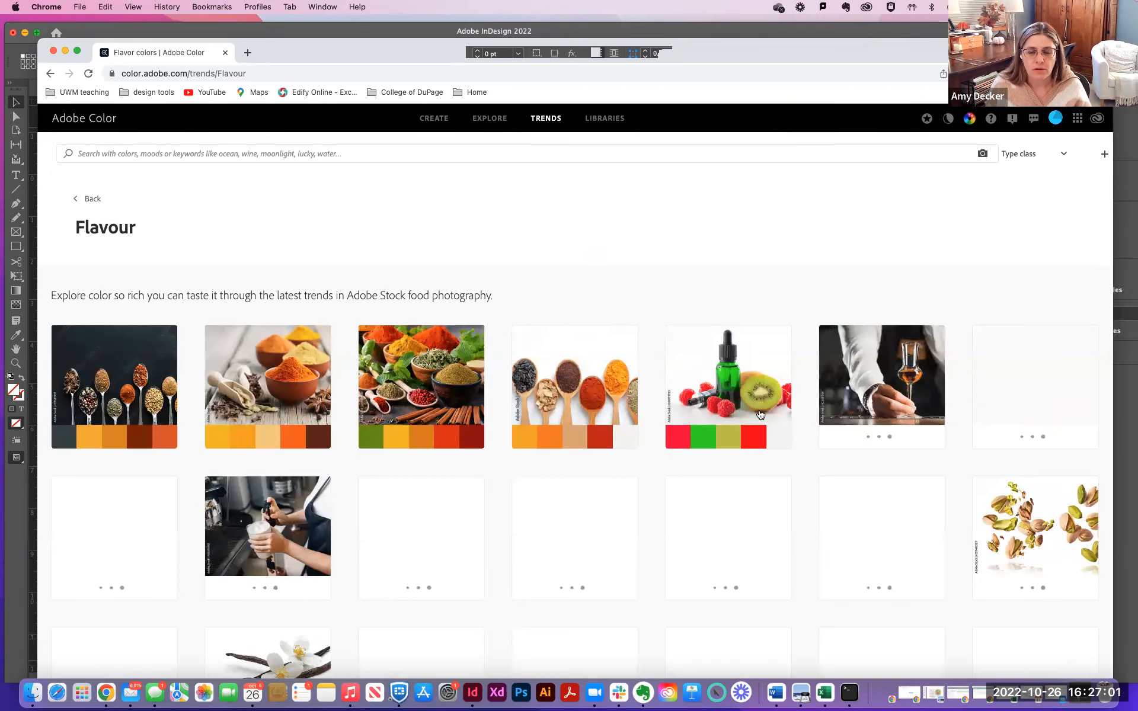
scroll(761, 415, "down", 1)
left_click(761, 415)
scroll(760, 415, "down", 5)
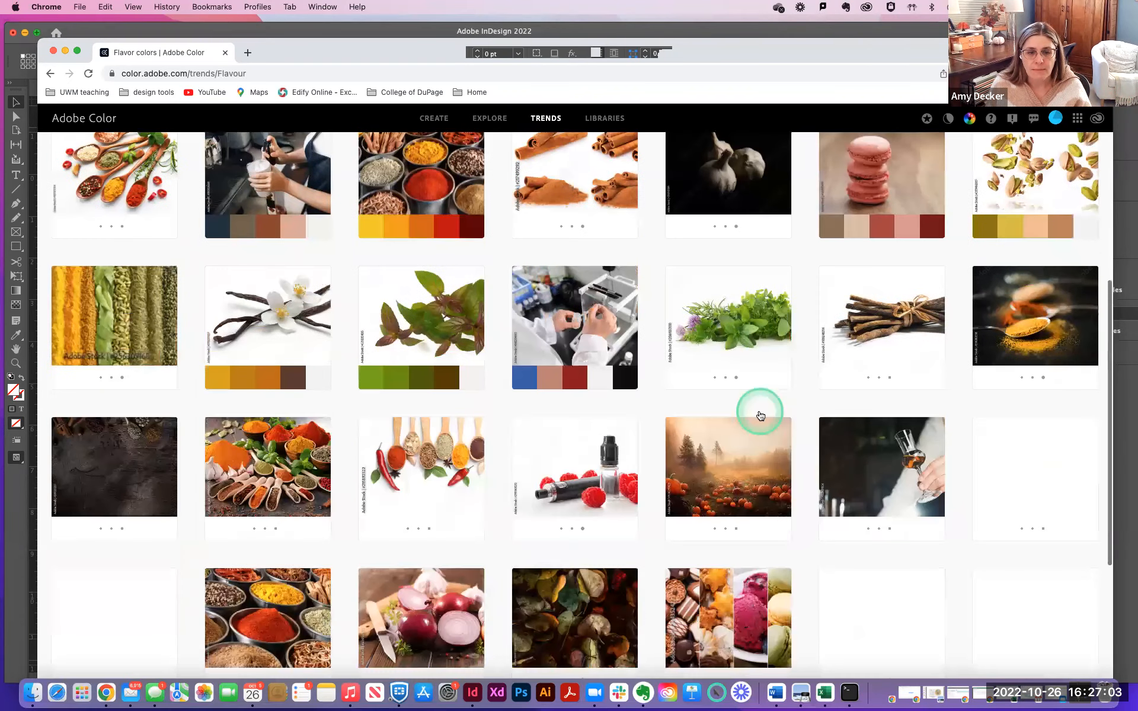
scroll(760, 415, "down", 4)
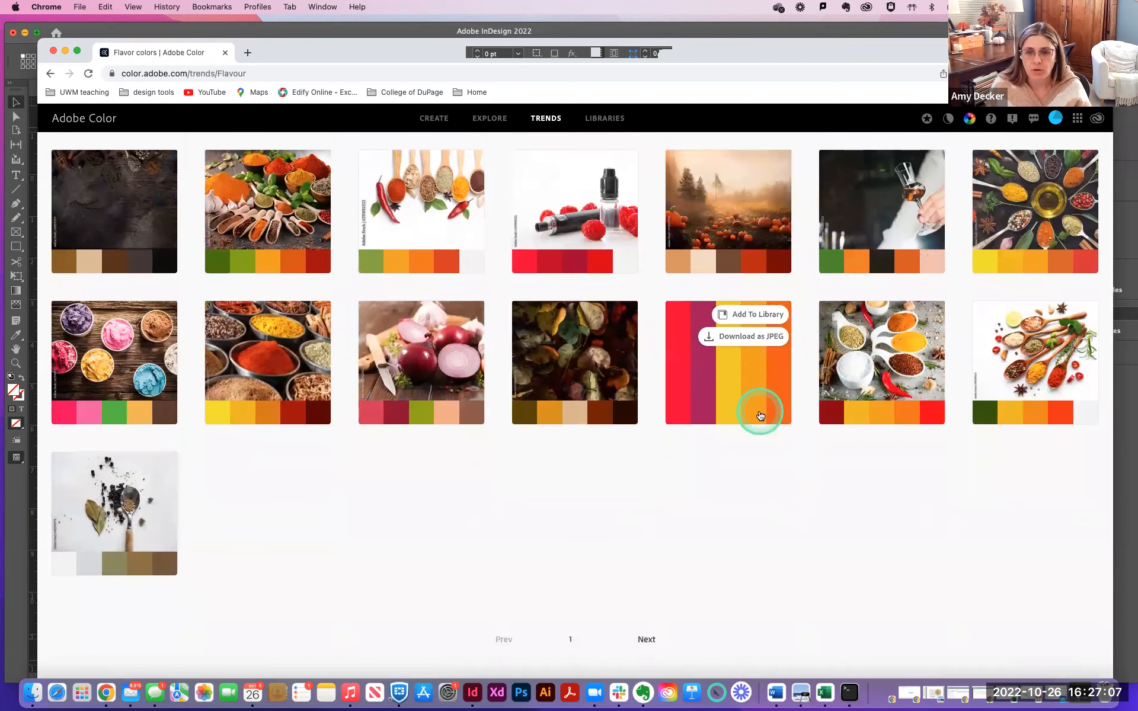
scroll(692, 416, "up", 1)
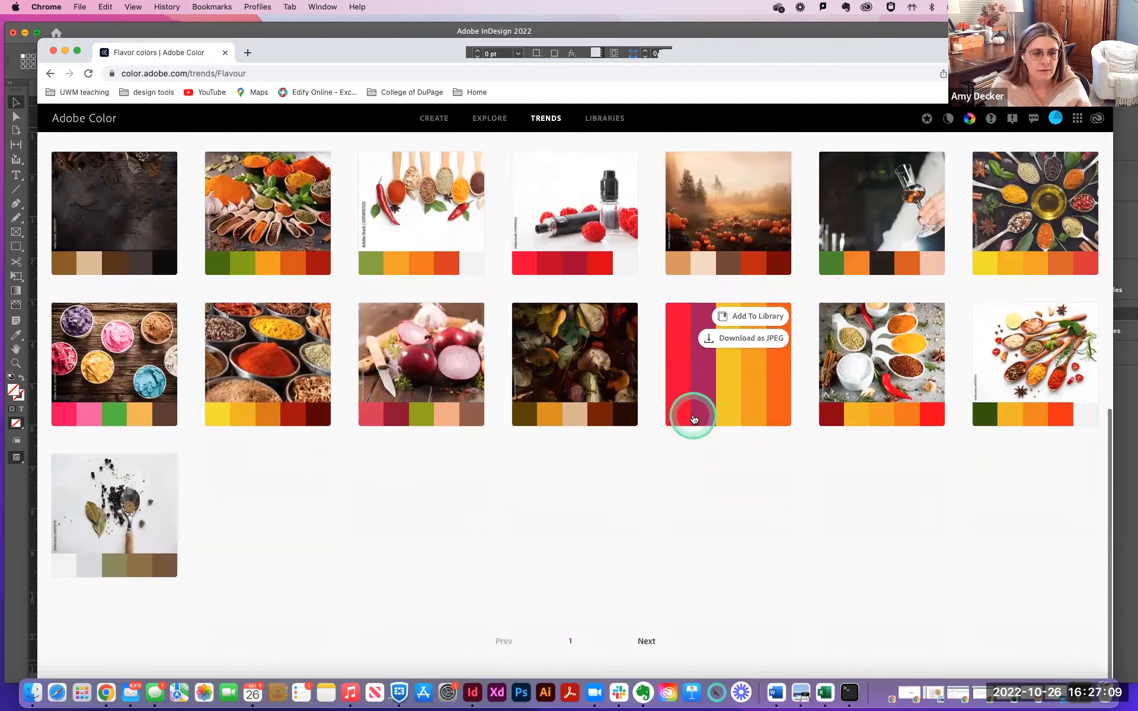
left_click(110, 528)
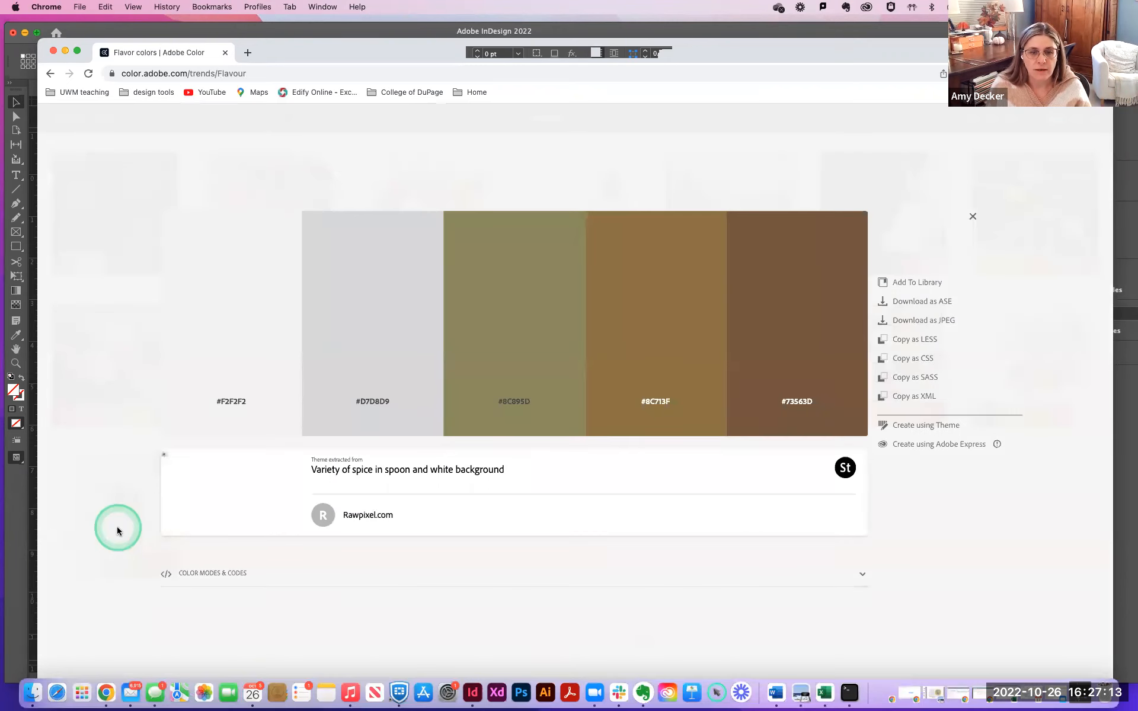
Return to the color trends overview and look through its categories, including Wilderness, Illustration and UI/UX.
left_click(51, 74)
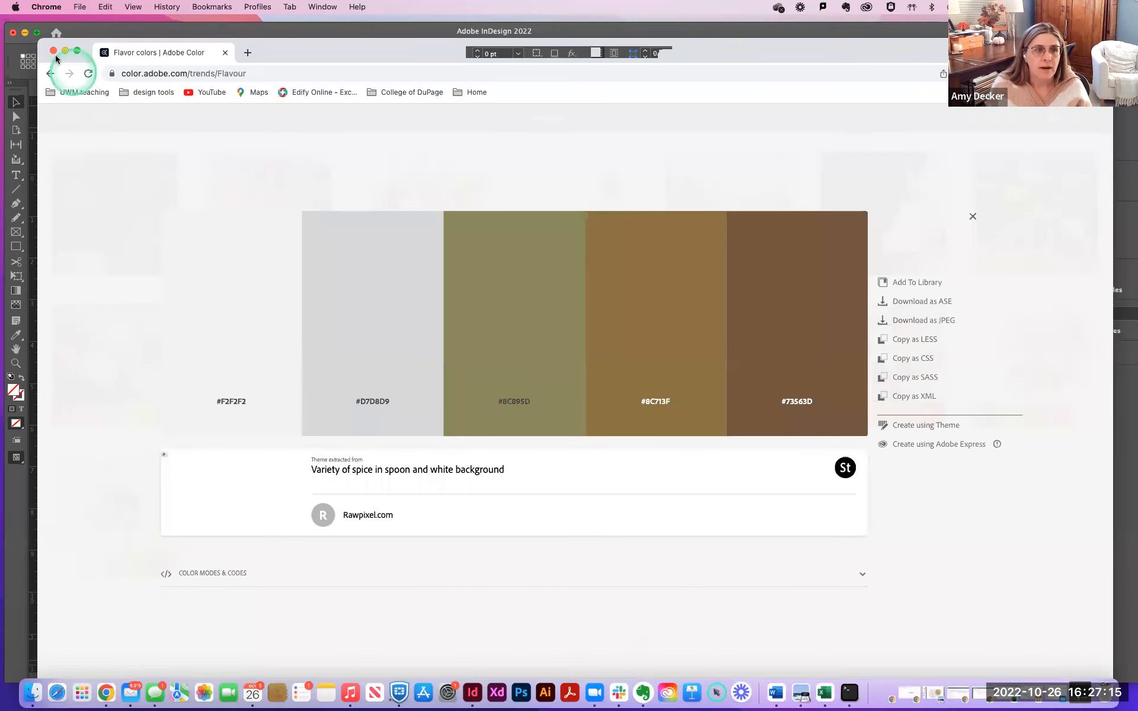
left_click(51, 73)
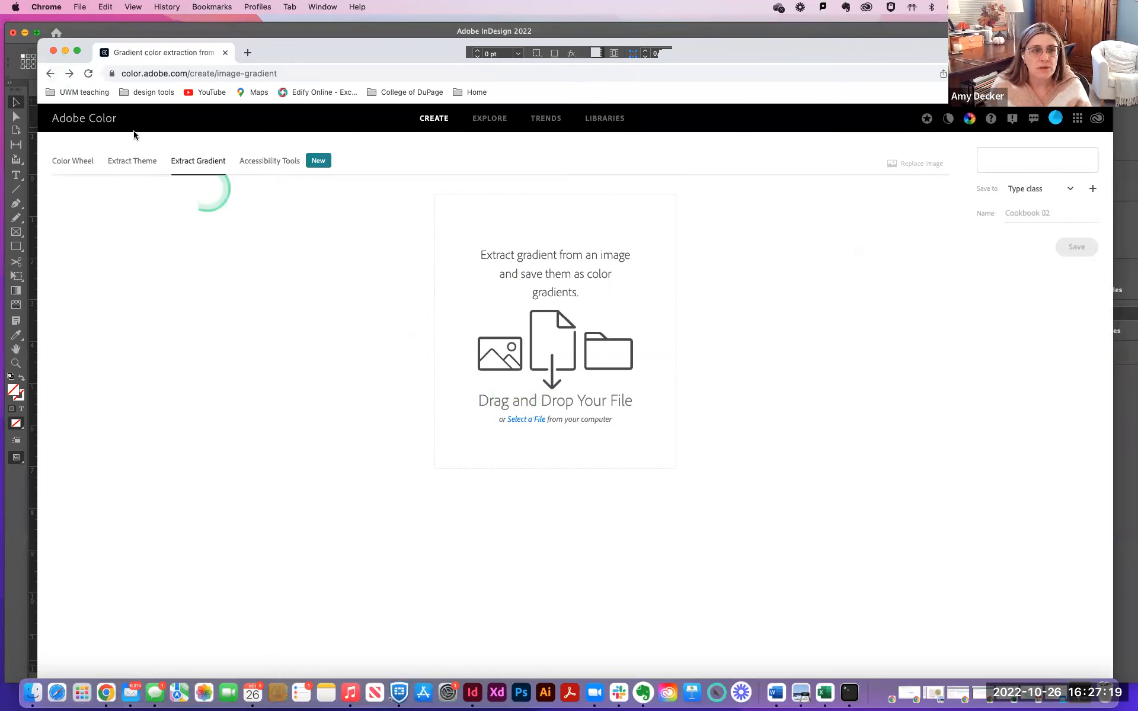
left_click(70, 74)
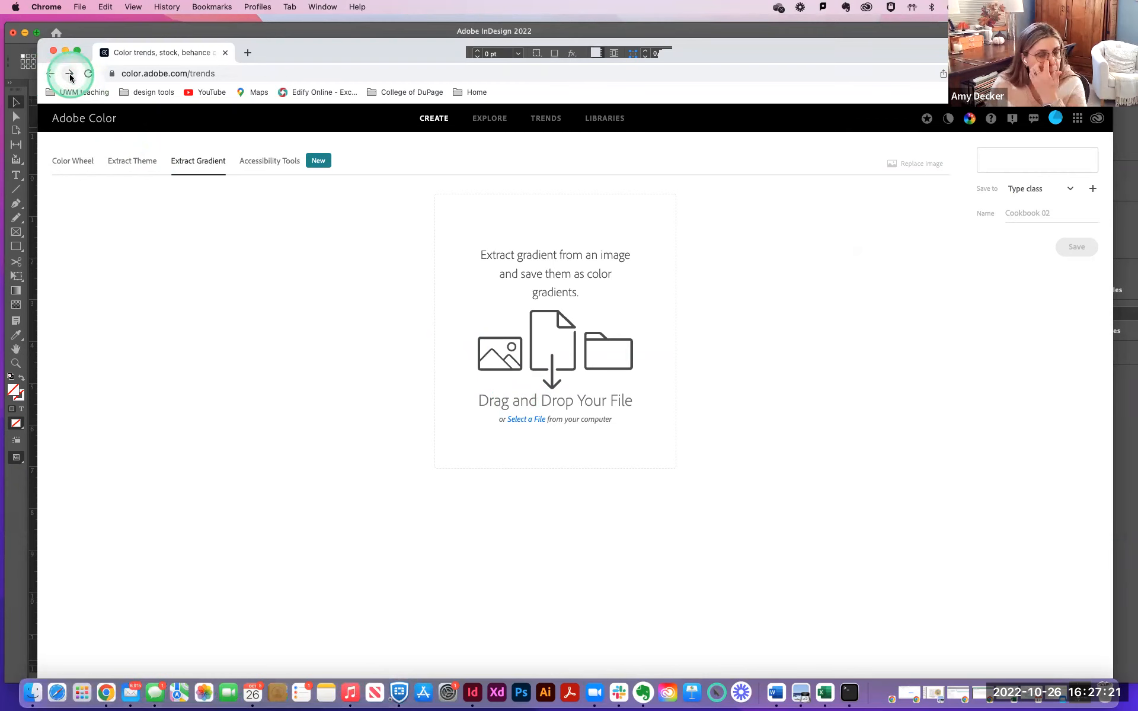
scroll(853, 384, "up", 5)
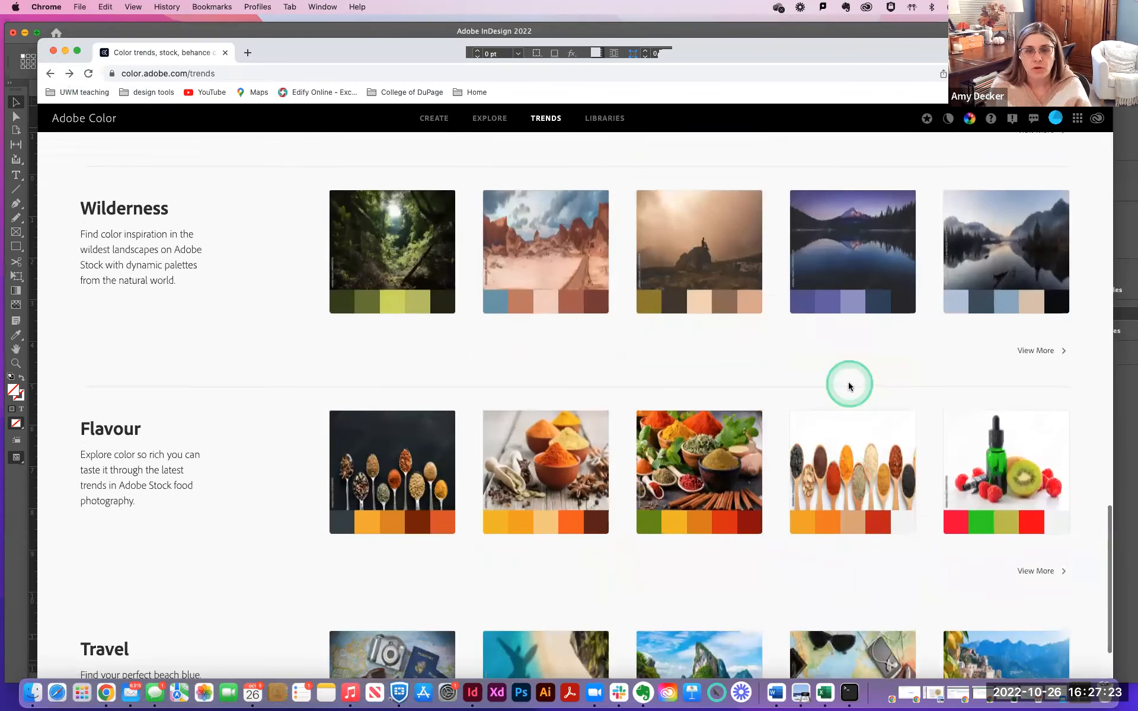
scroll(851, 386, "up", 13)
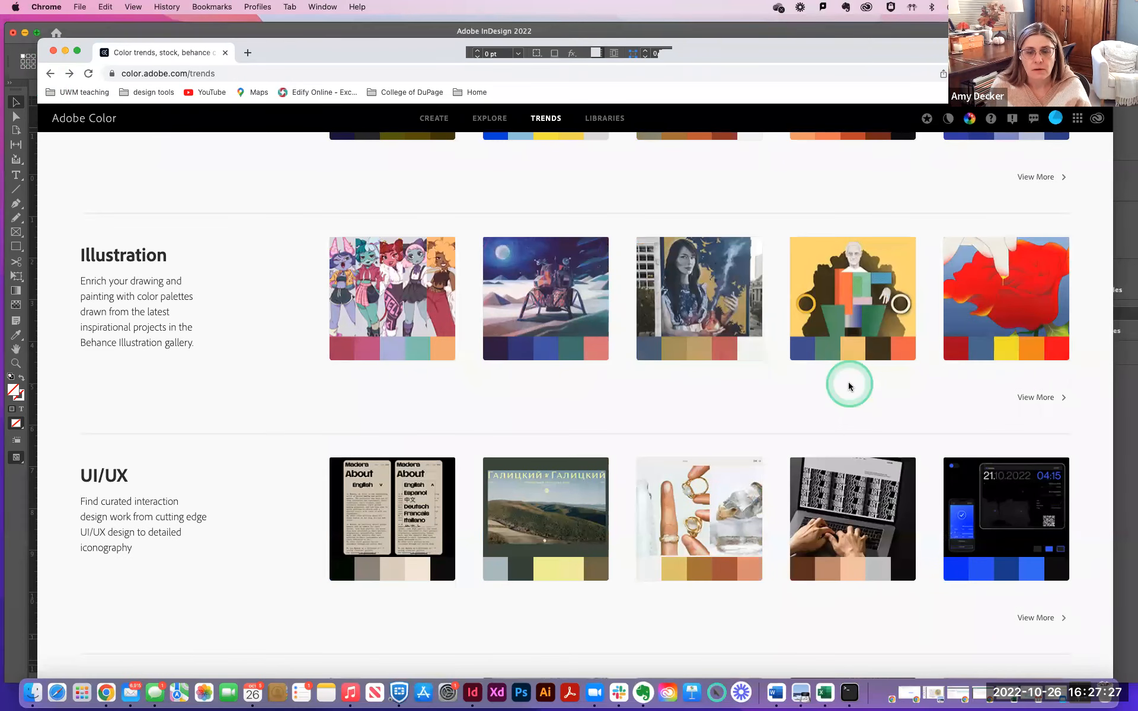
scroll(848, 387, "up", 7)
scroll(850, 387, "down", 20)
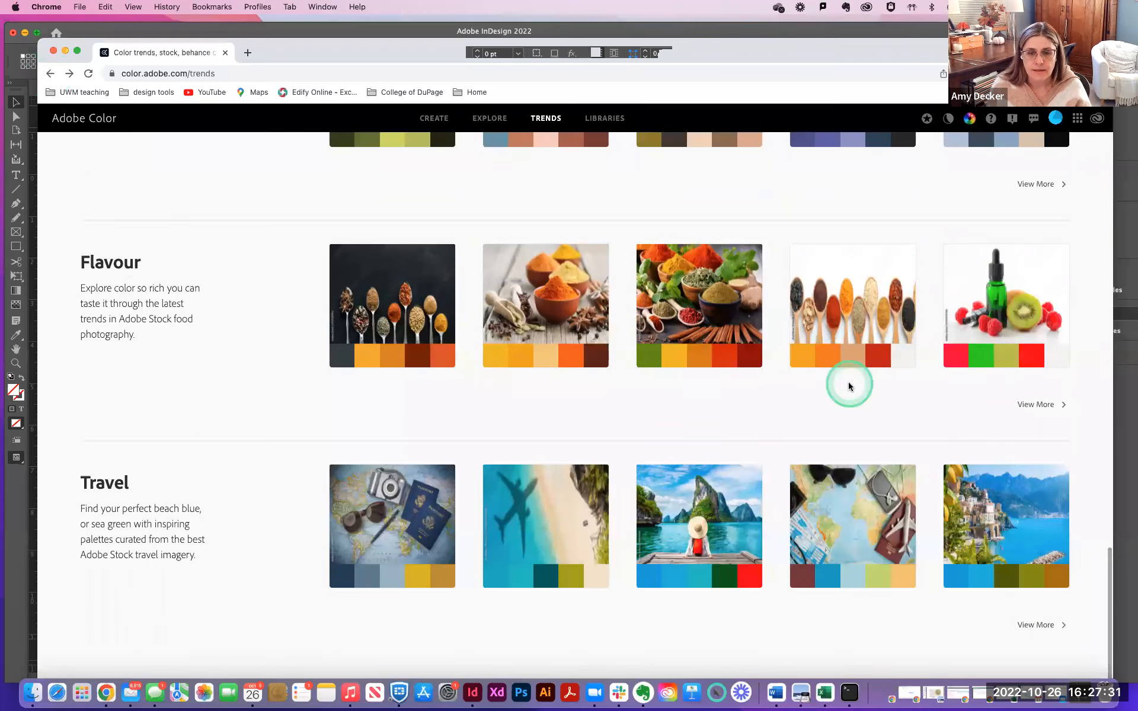
Open the full Flavour collection and add the color theme of the flying pistachios photo to the library.
left_click(1059, 403)
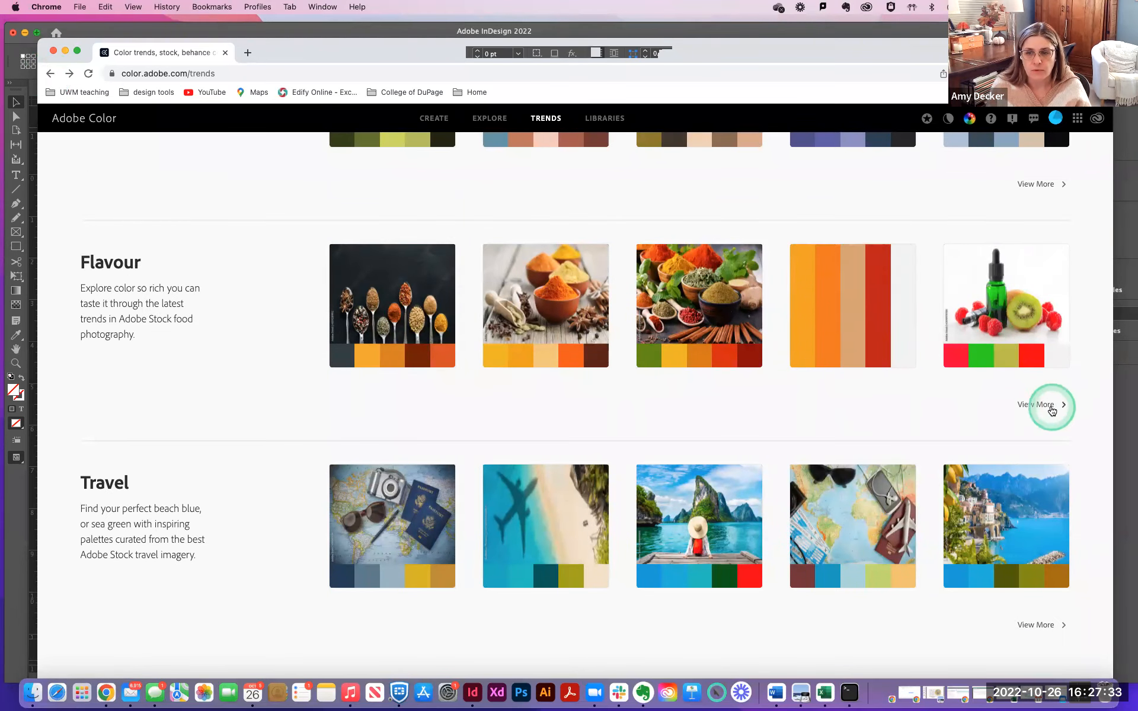
scroll(965, 431, "down", 3)
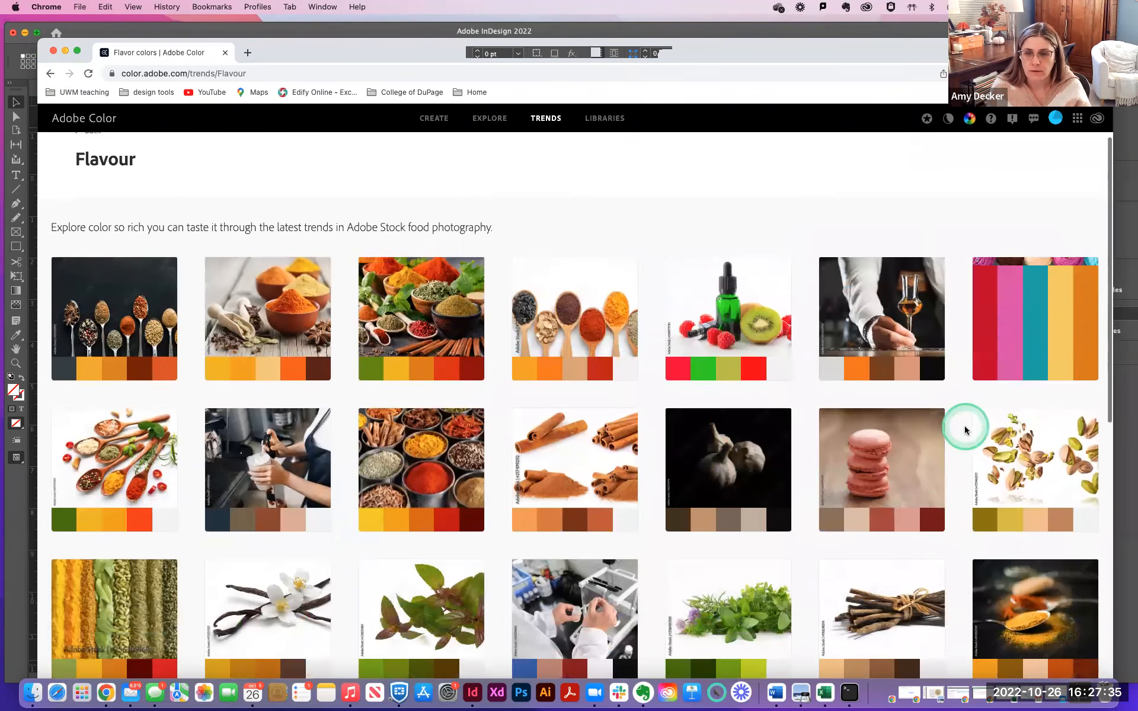
scroll(965, 430, "down", 2)
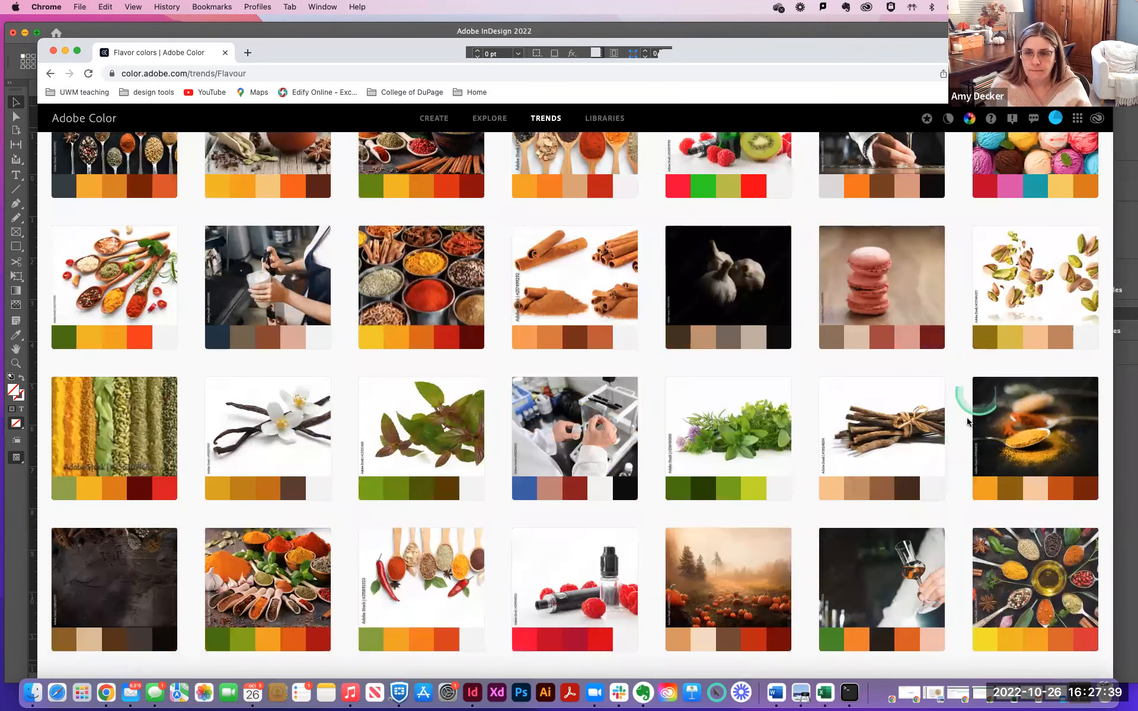
left_click(1027, 313)
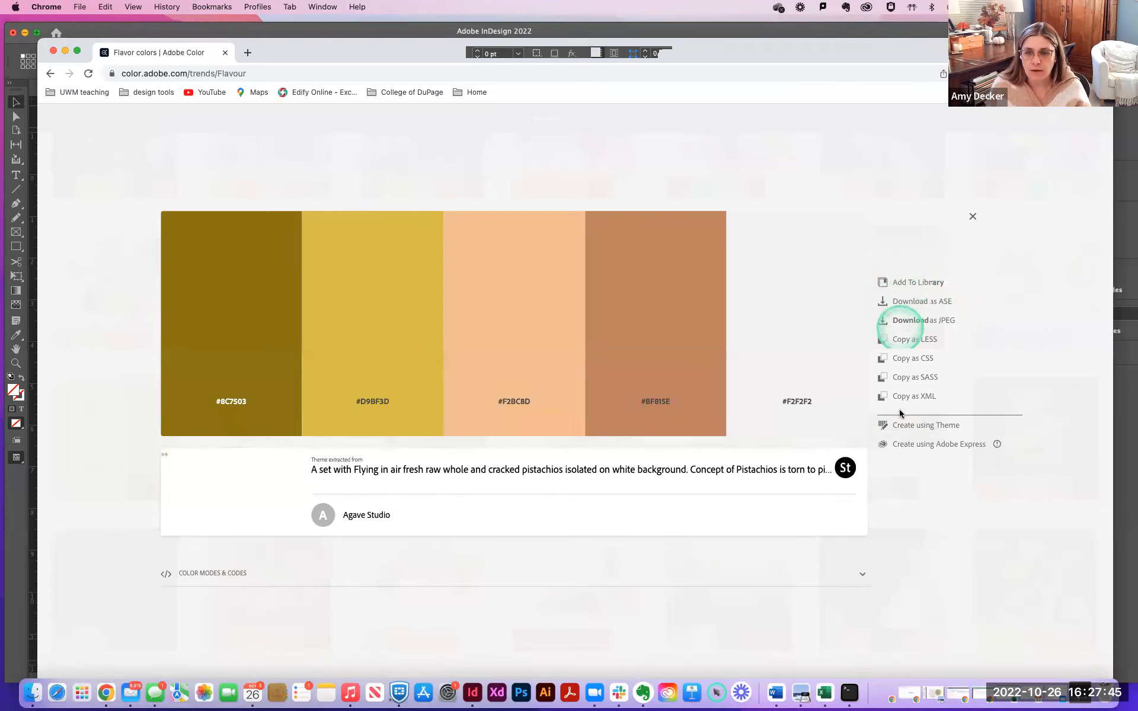
left_click(902, 287)
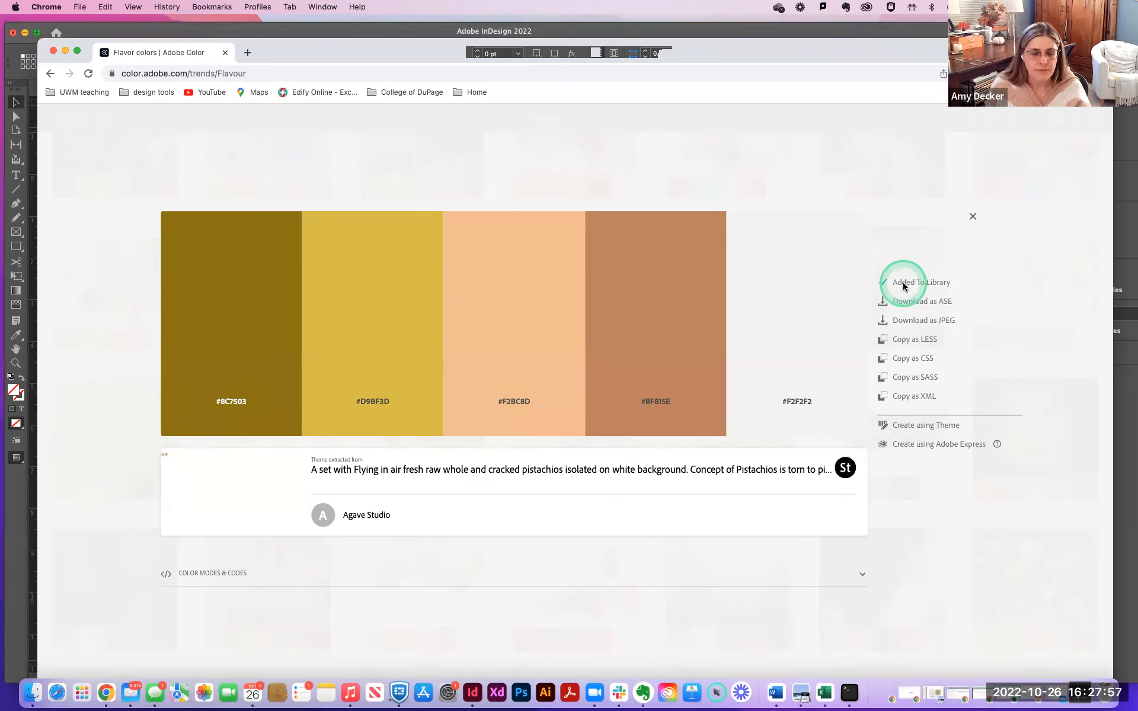
Switch back to InDesign and open the Type class library in CC Libraries, enlarging the view to show its color themes.
left_click_drag(1004, 47, 986, 78)
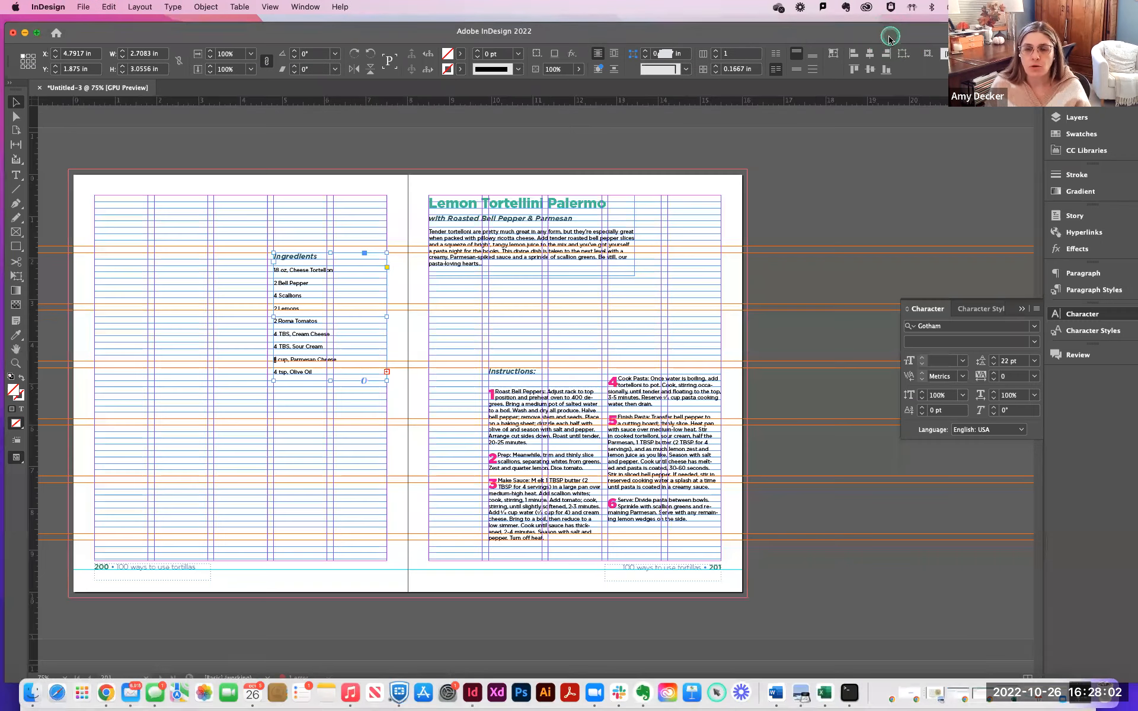
left_click(893, 49)
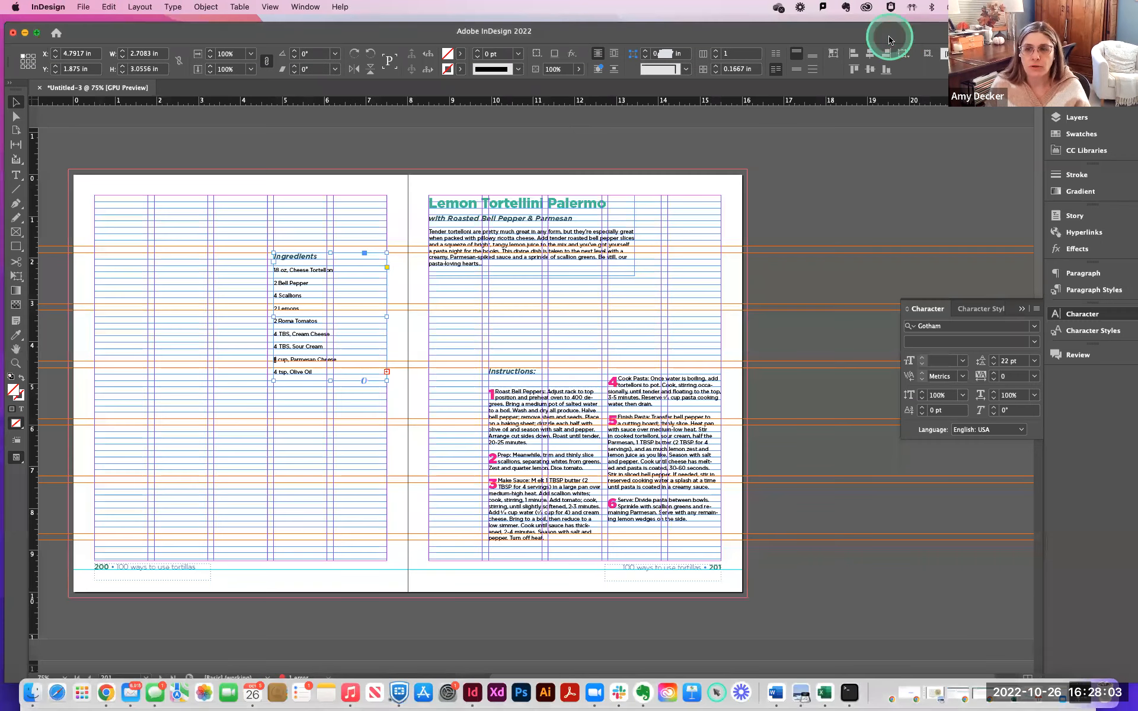
left_click(873, 193)
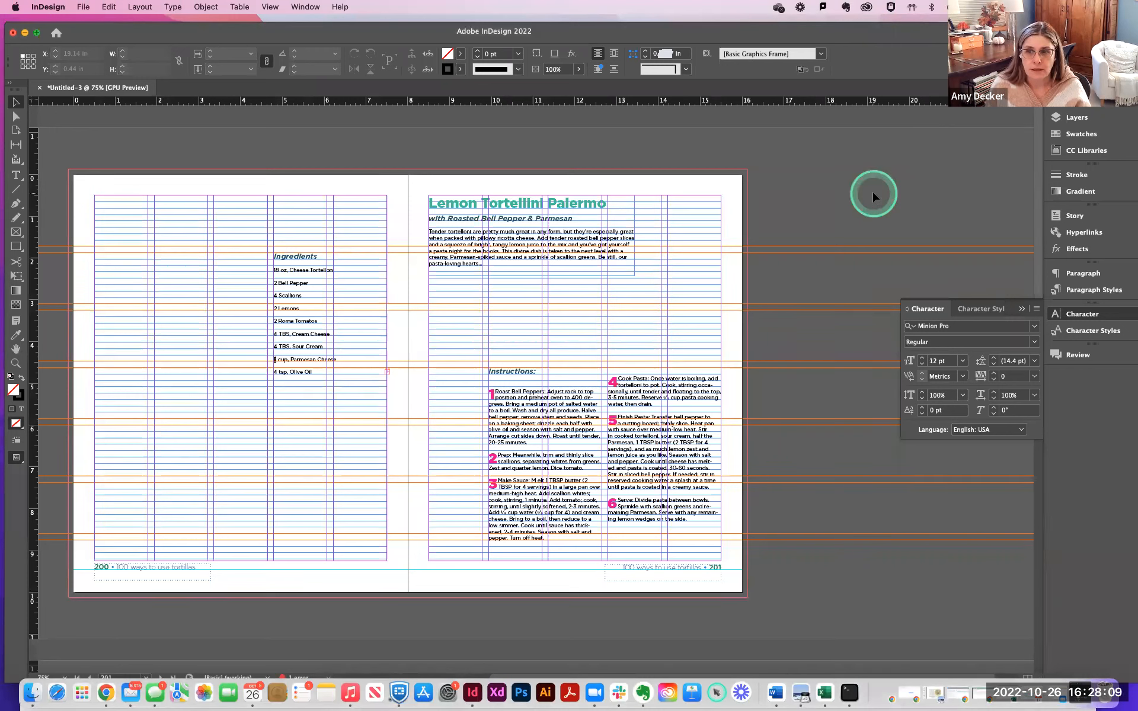
left_click(1070, 153)
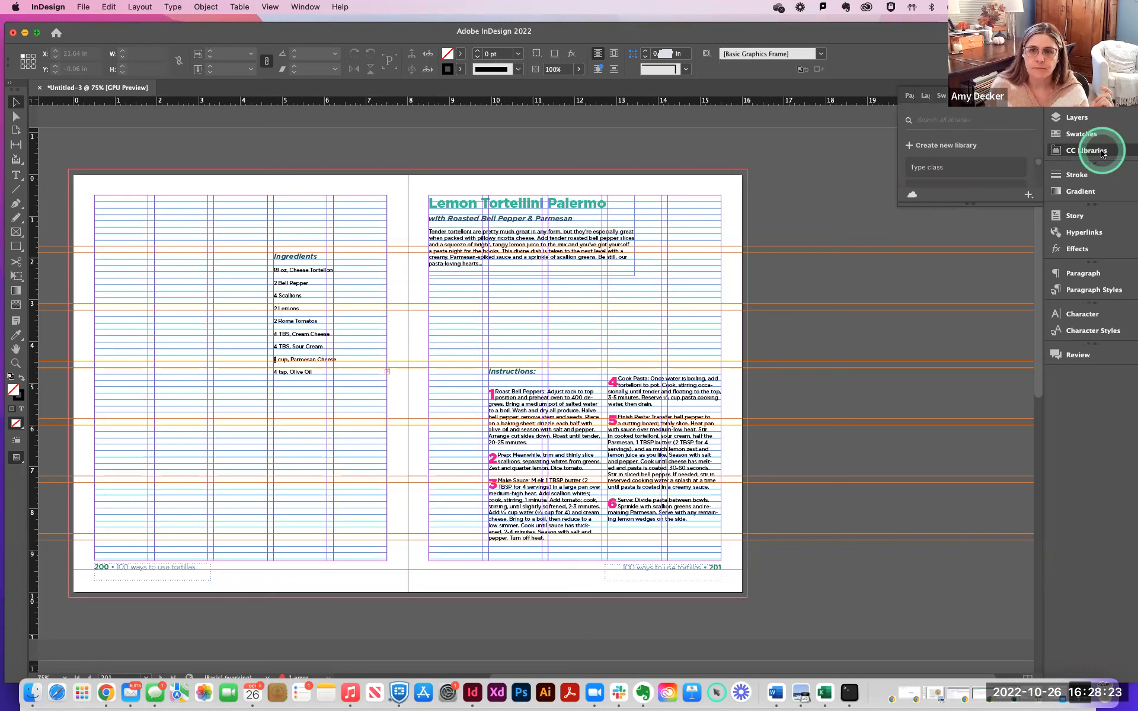
left_click(939, 169)
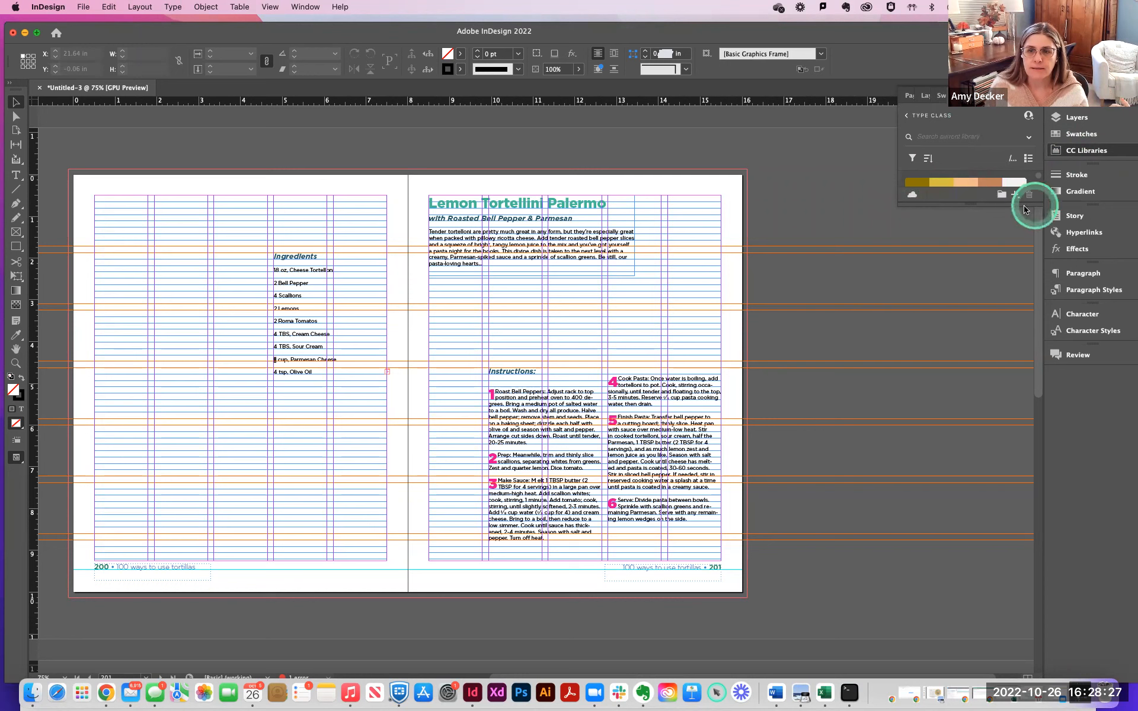
left_click_drag(954, 337, 965, 426)
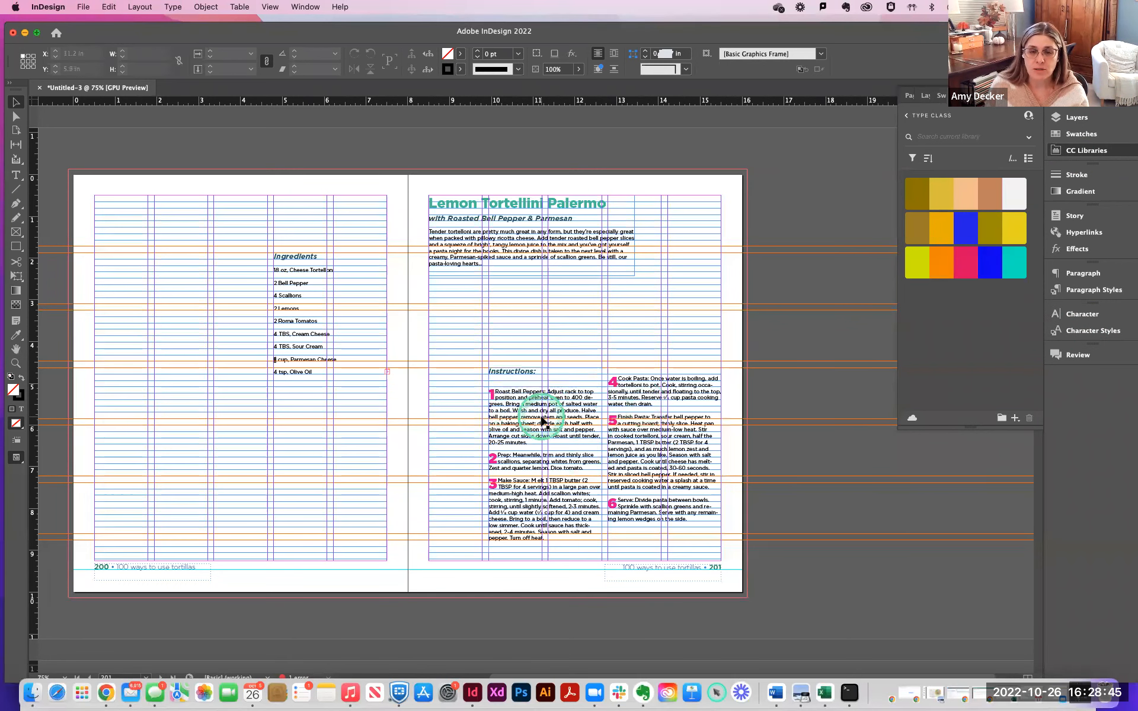
Examine the Character Color swatches offered for the Step-by-step Numbers character style, leaving the style as it is.
left_click(1077, 318)
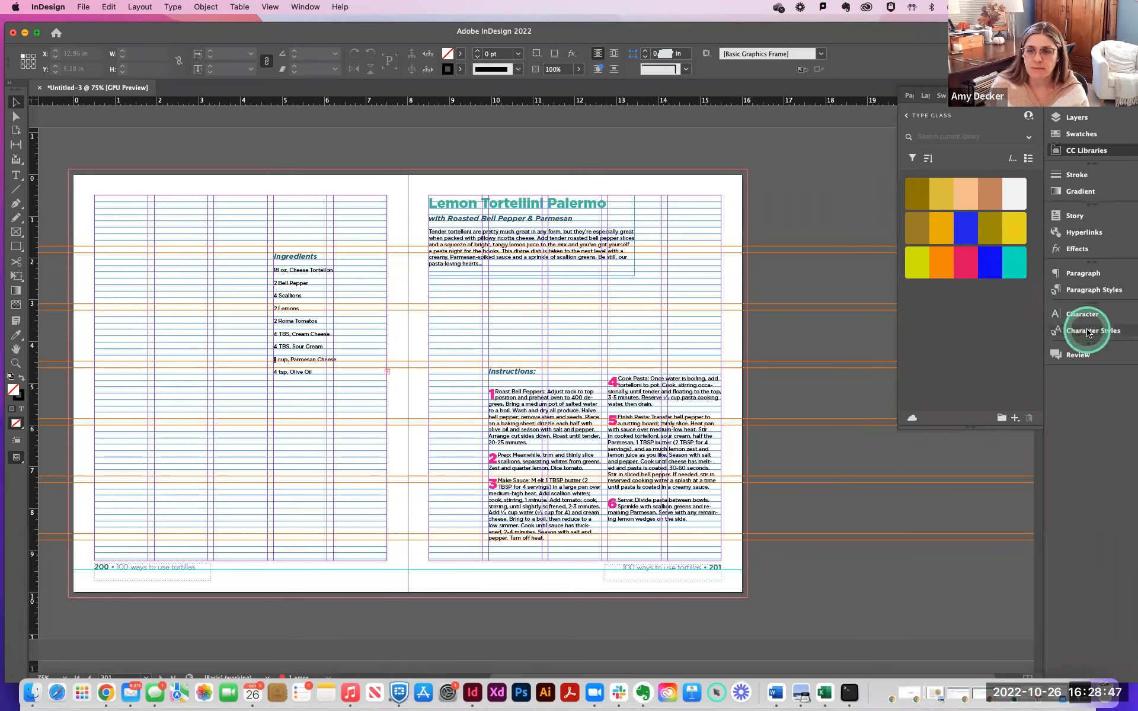
left_click(1085, 331)
double_click(953, 351)
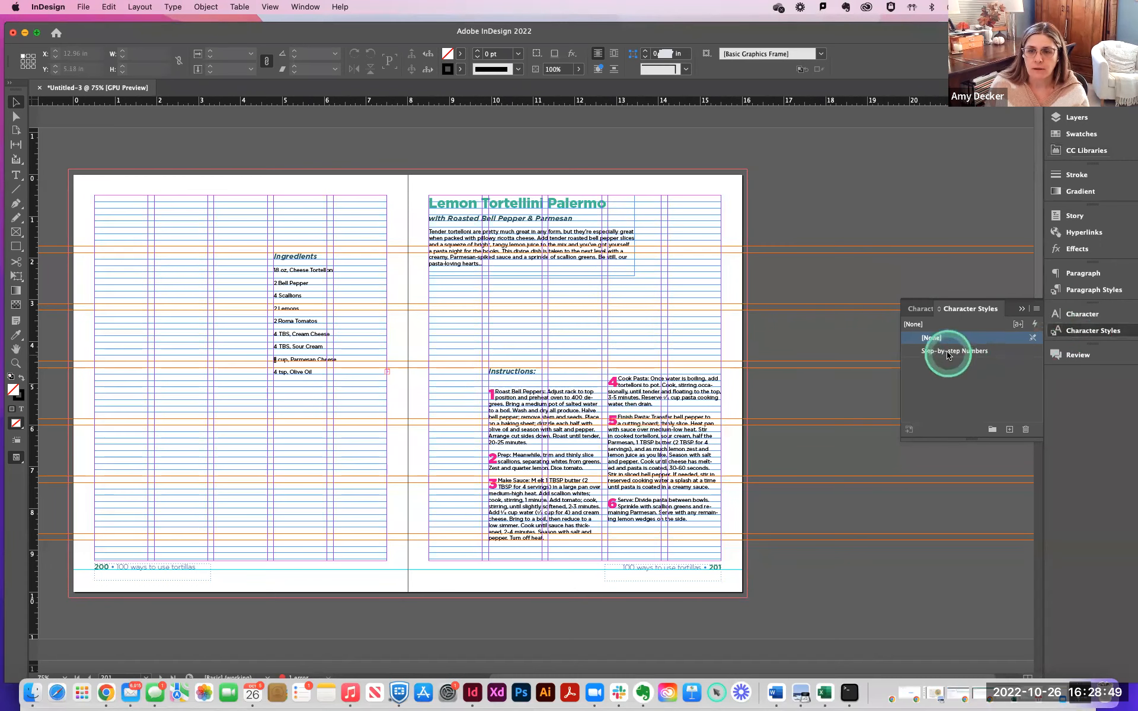
left_click(413, 213)
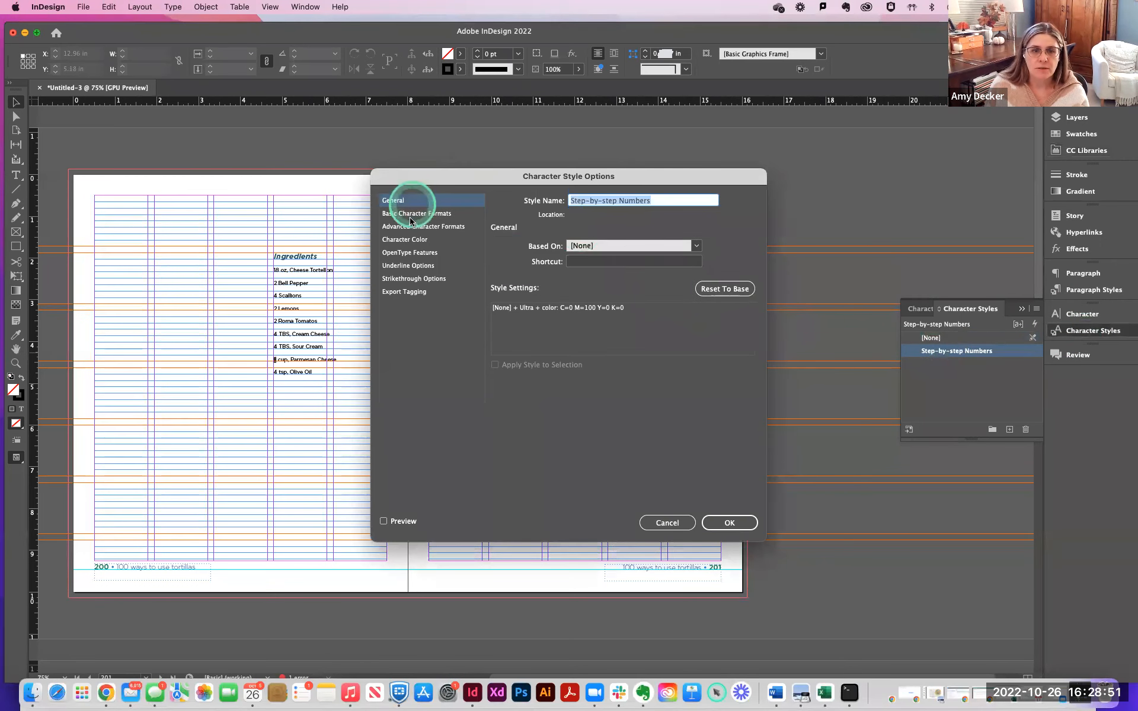
left_click(414, 242)
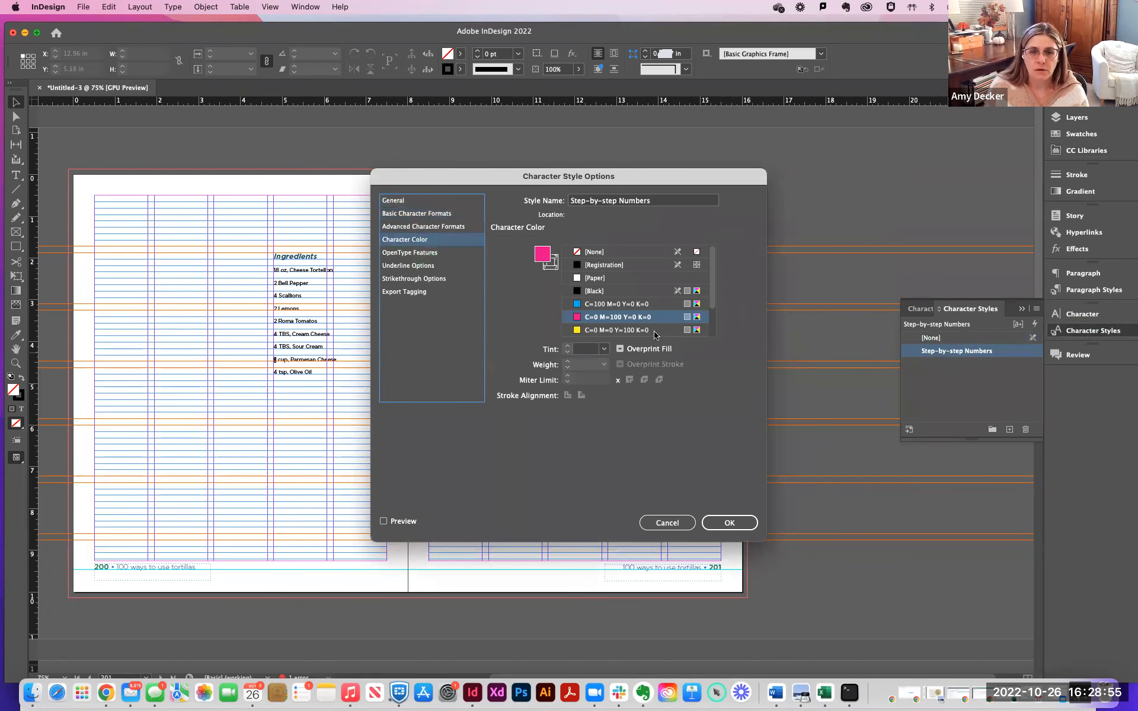
scroll(629, 319, "down", 3)
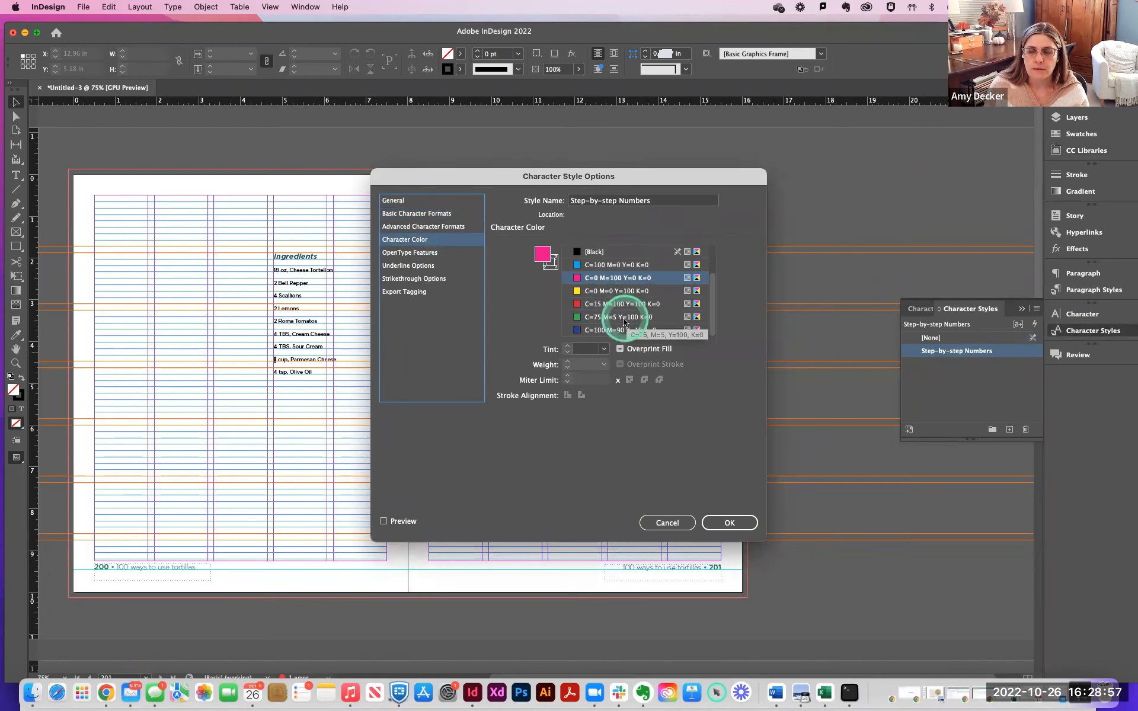
scroll(624, 322, "up", 3)
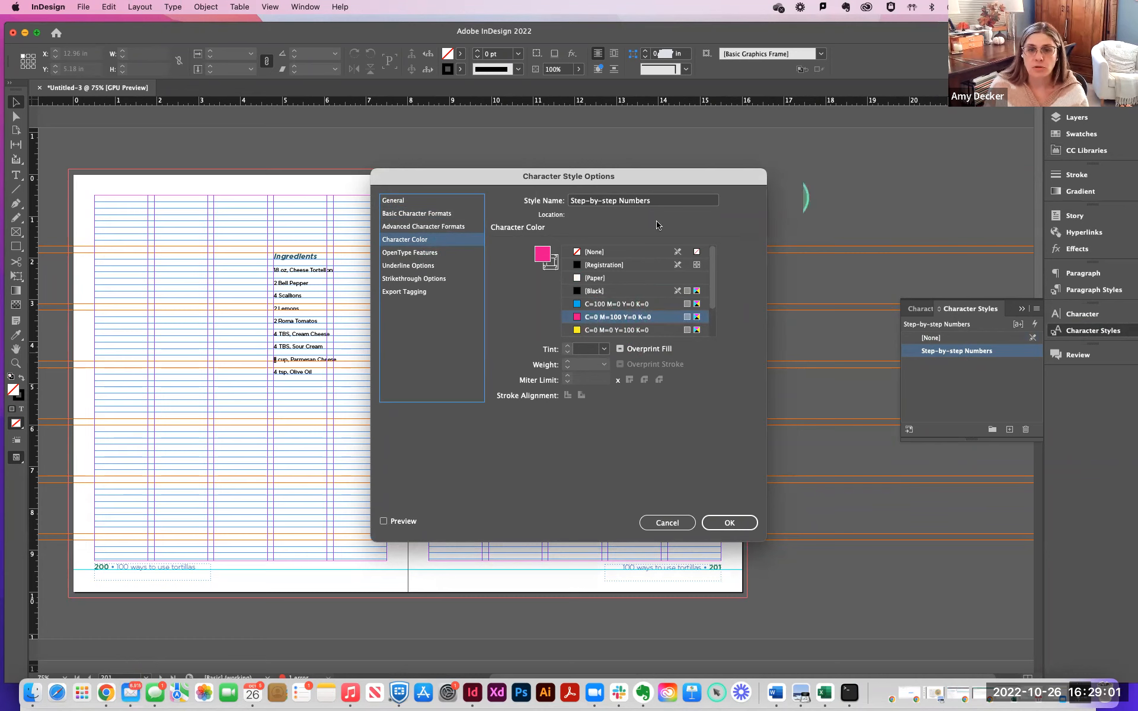
left_click(667, 522)
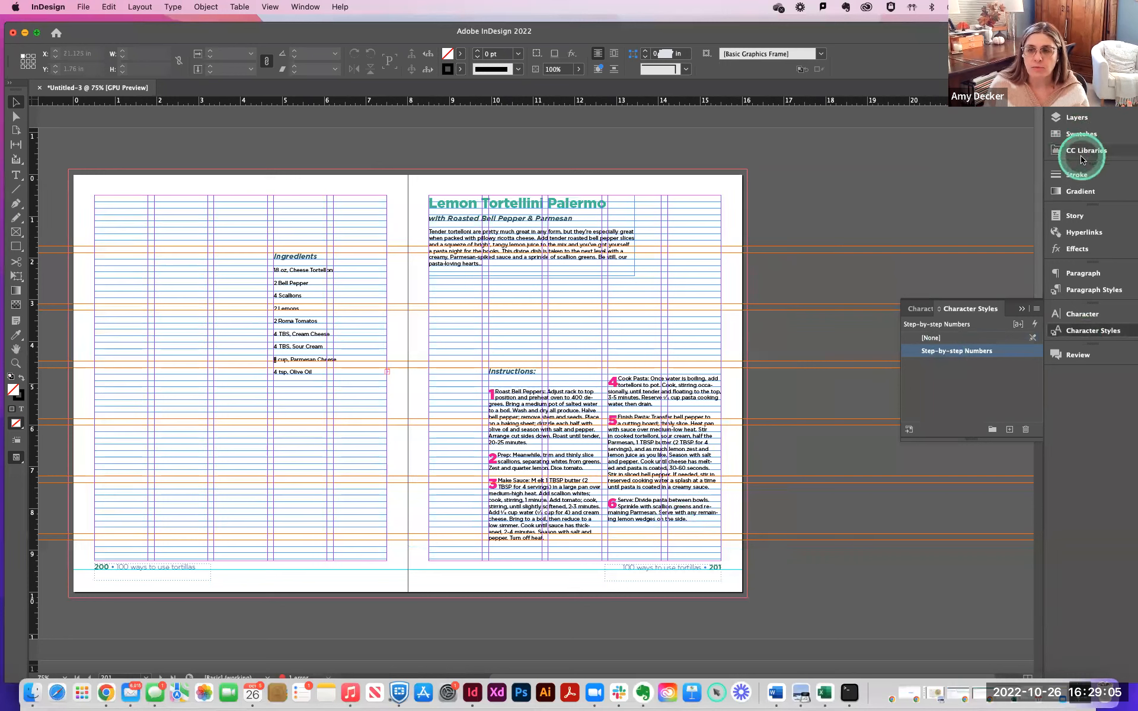
Show the Type class library's themes as a named list and look through the library's management, grouping, sorting and filter options.
left_click(1074, 150)
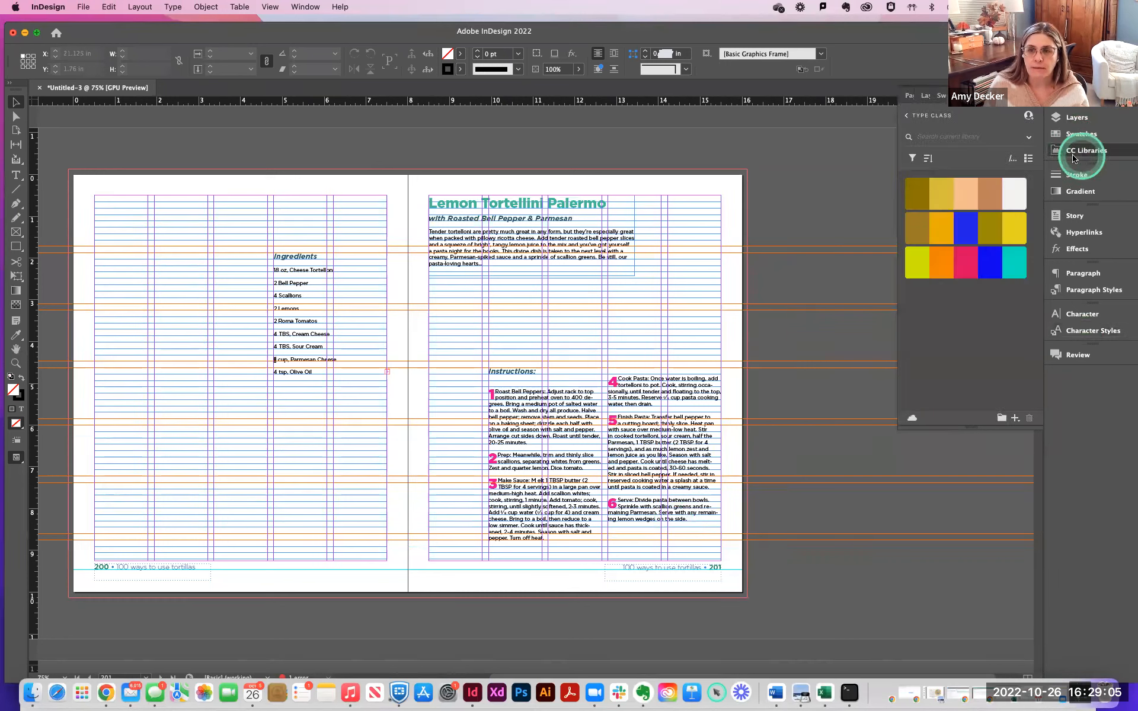
left_click(1029, 159)
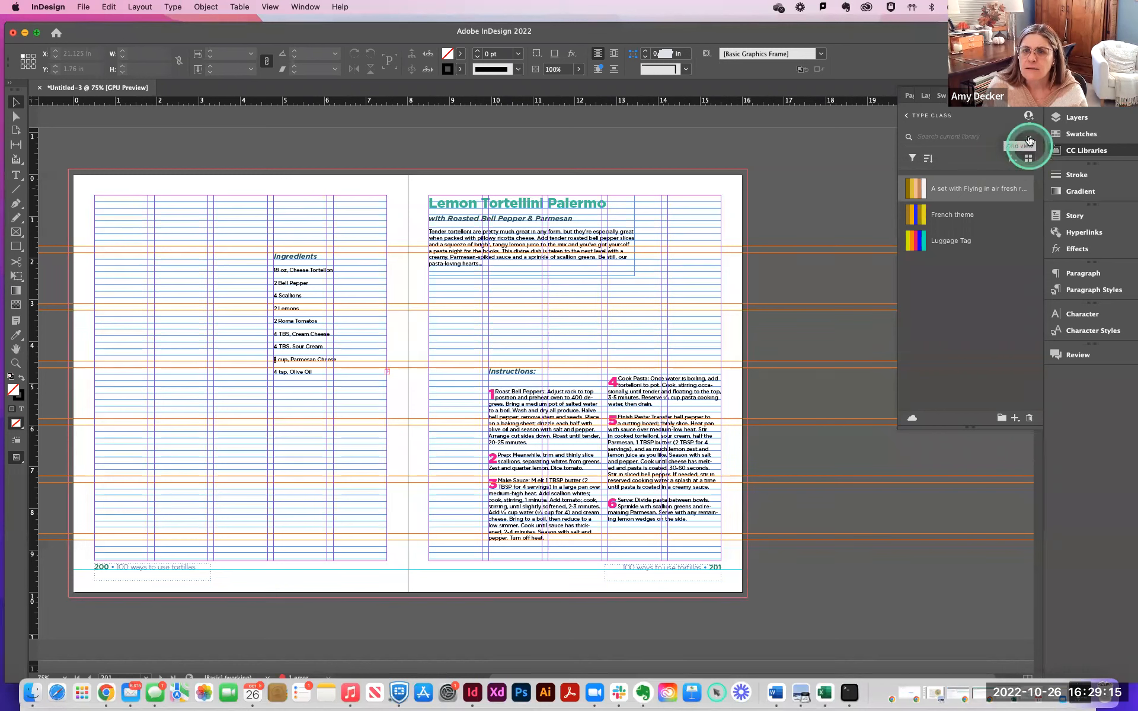
left_click(1029, 117)
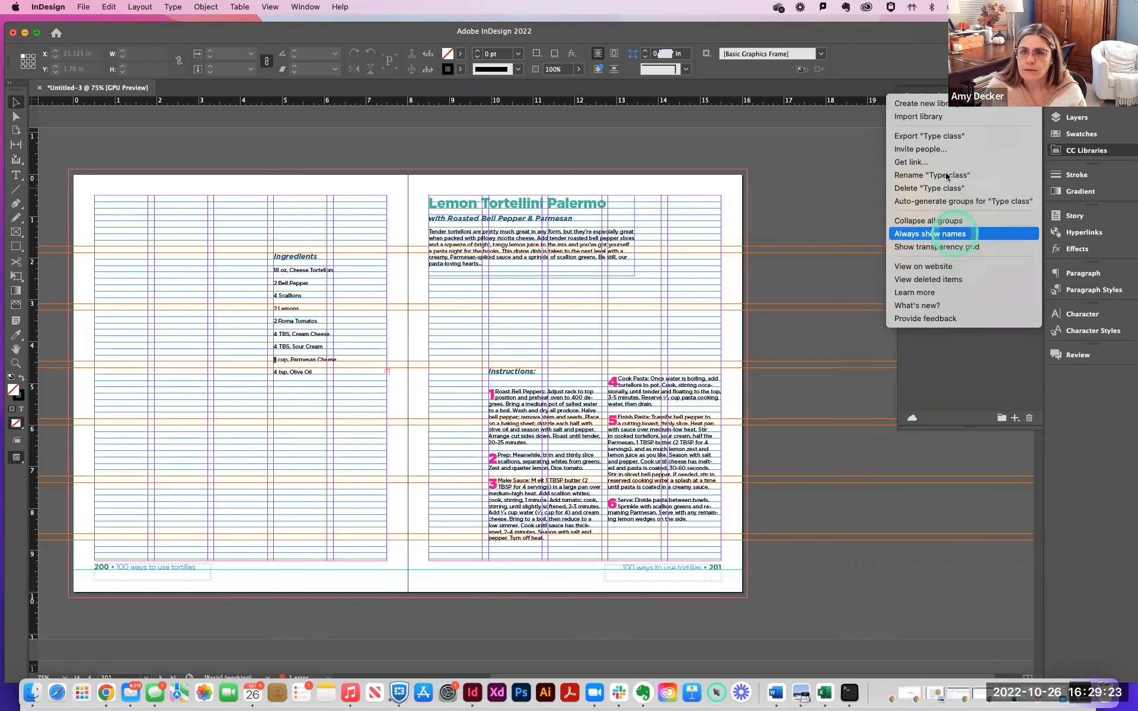
left_click(1006, 106)
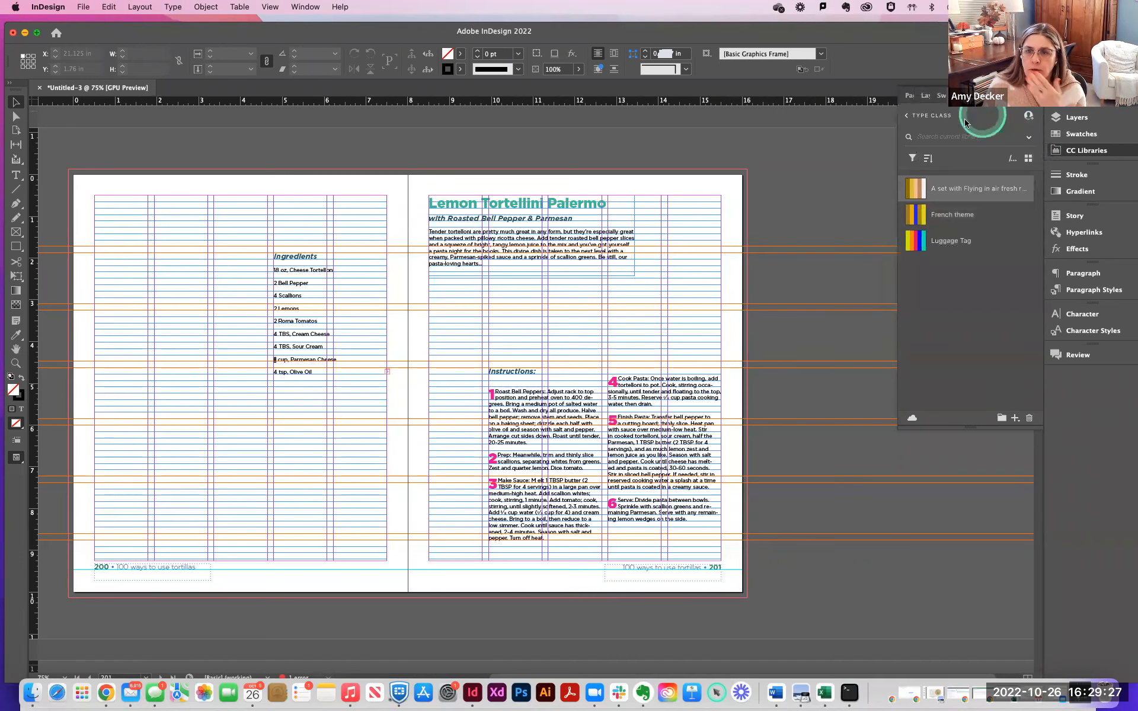
left_click(928, 158)
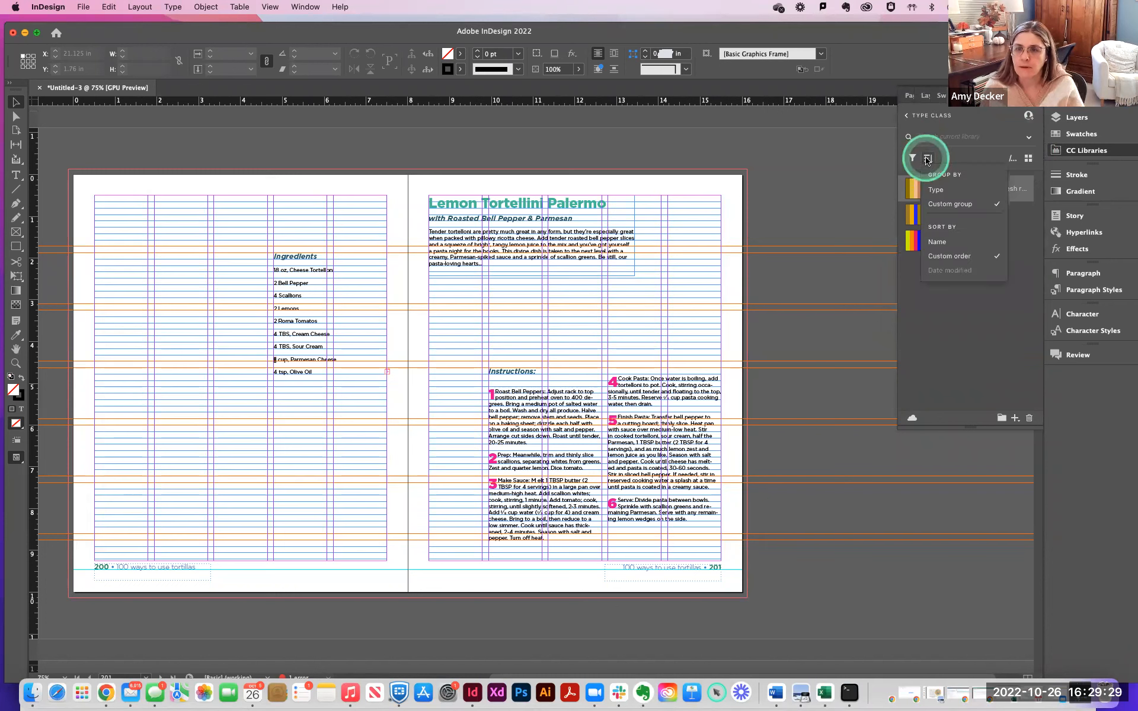
left_click(914, 158)
left_click(912, 159)
left_click(911, 158)
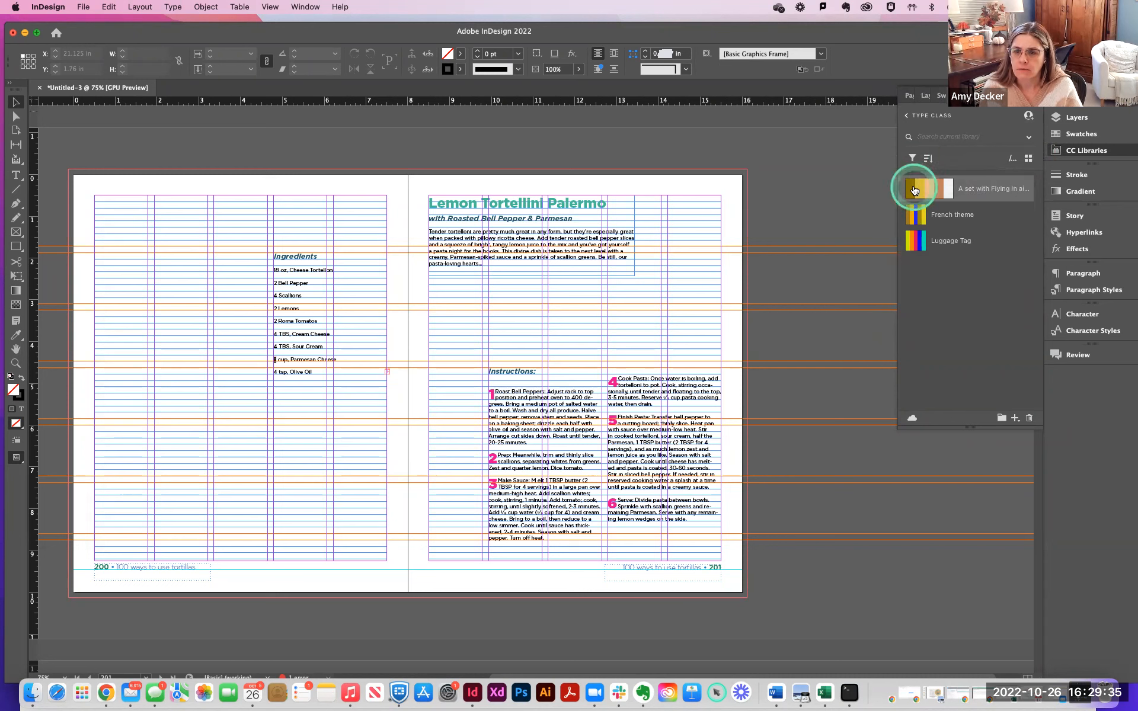
Put the flying pistachios color theme into a new library group named cookbook.
left_click(1002, 420)
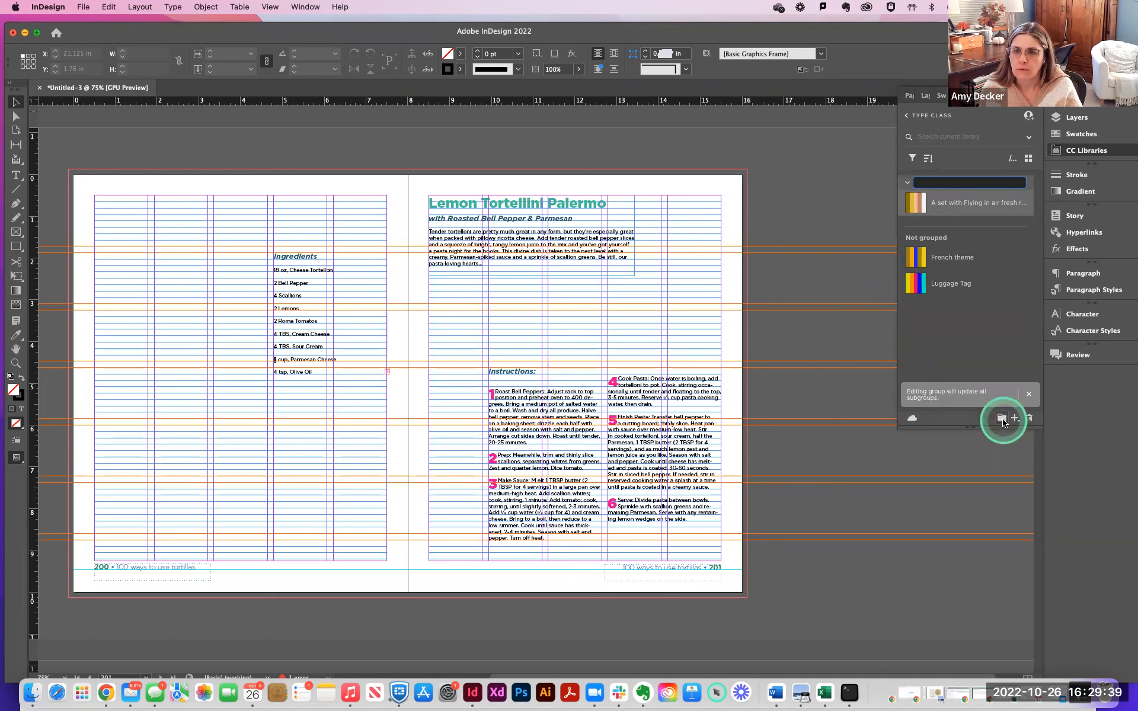
left_click(992, 212)
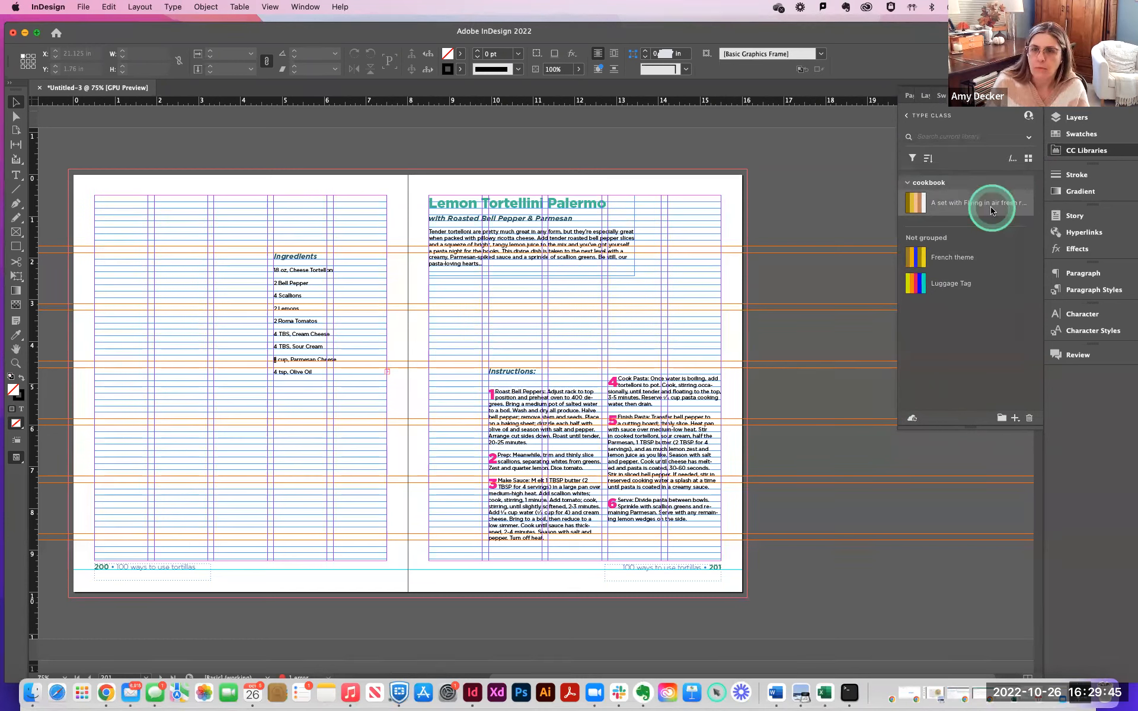
mouse_move(921, 207)
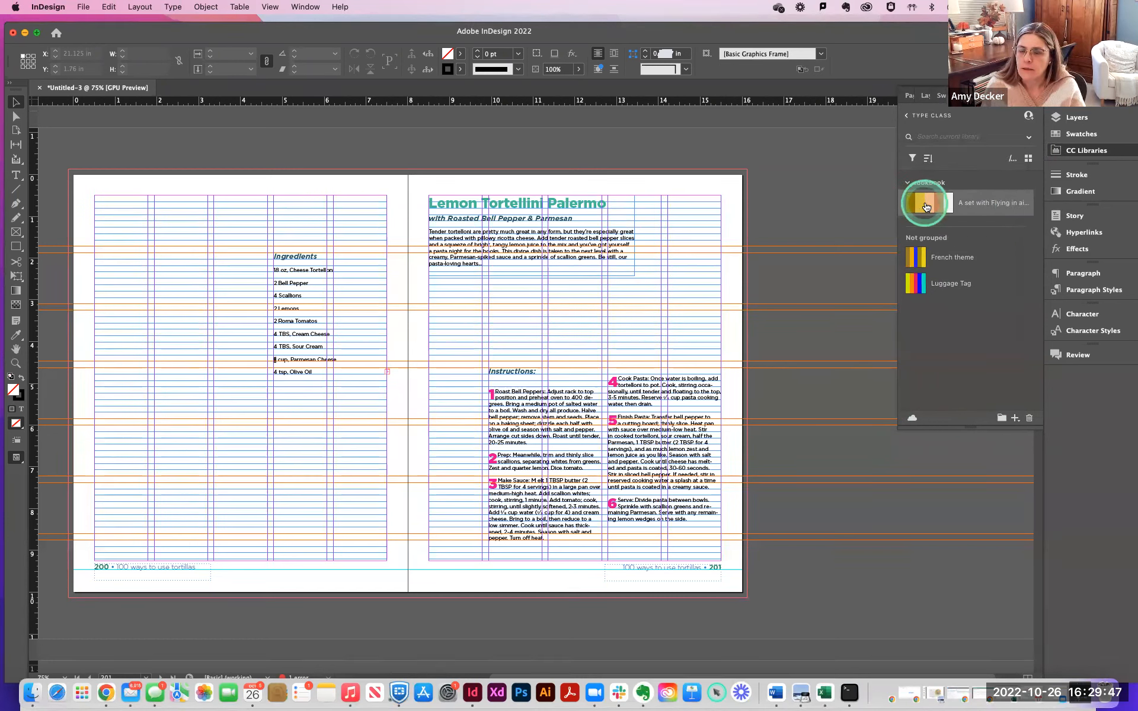
Float the document swatches beside the CC library and create a new, empty color group in them.
left_click(1076, 137)
left_click_drag(951, 95, 748, 113)
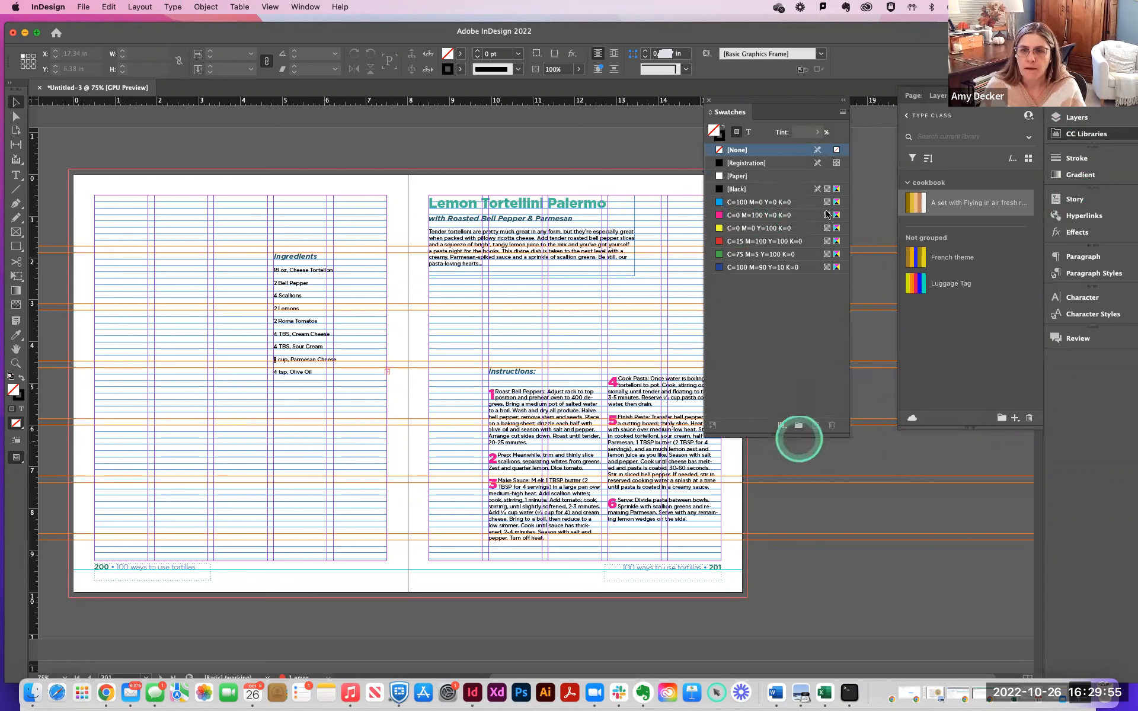
left_click(843, 112)
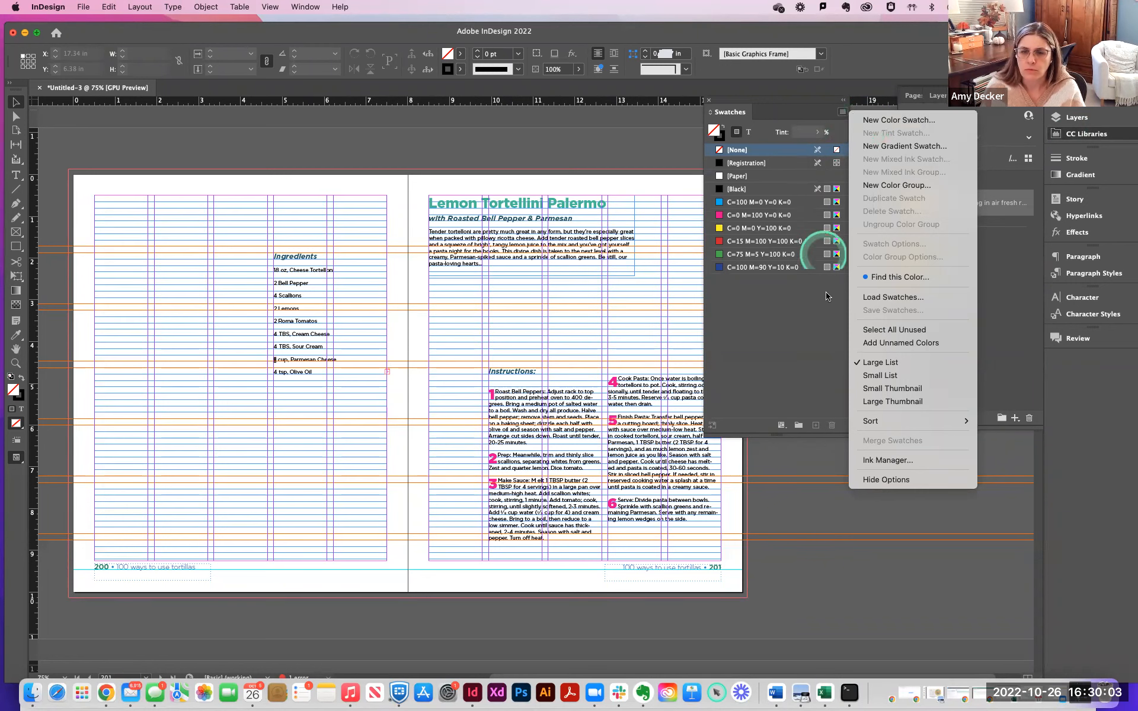
left_click(779, 426)
left_click(780, 427)
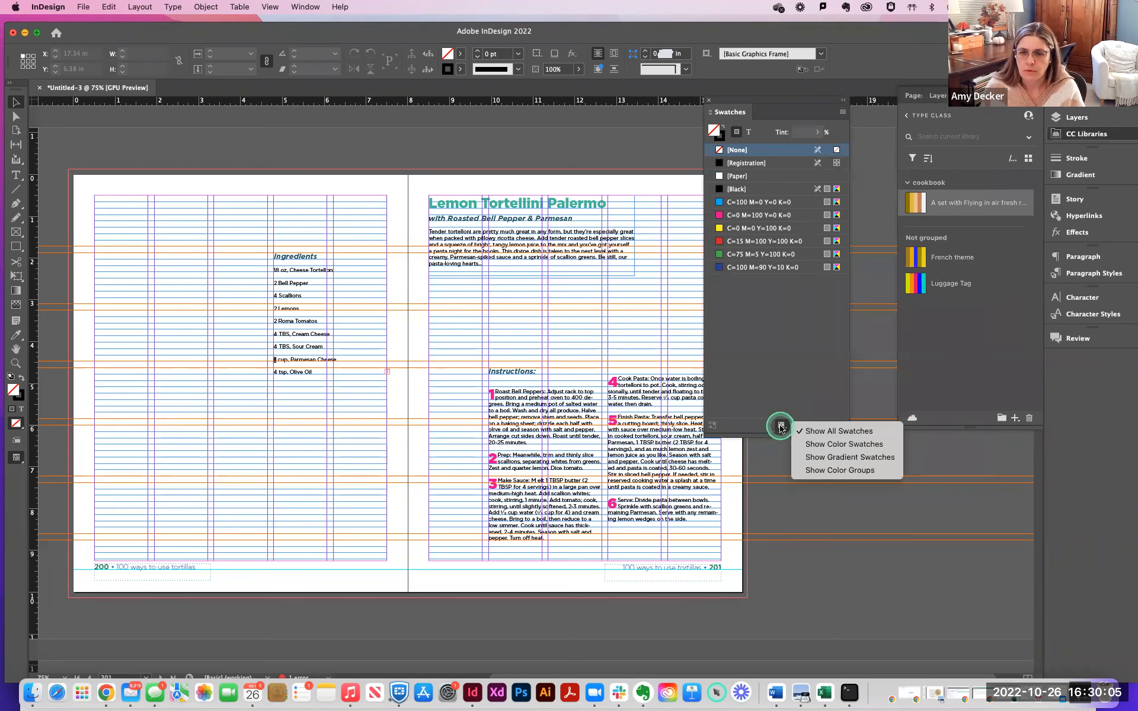
left_click(795, 427)
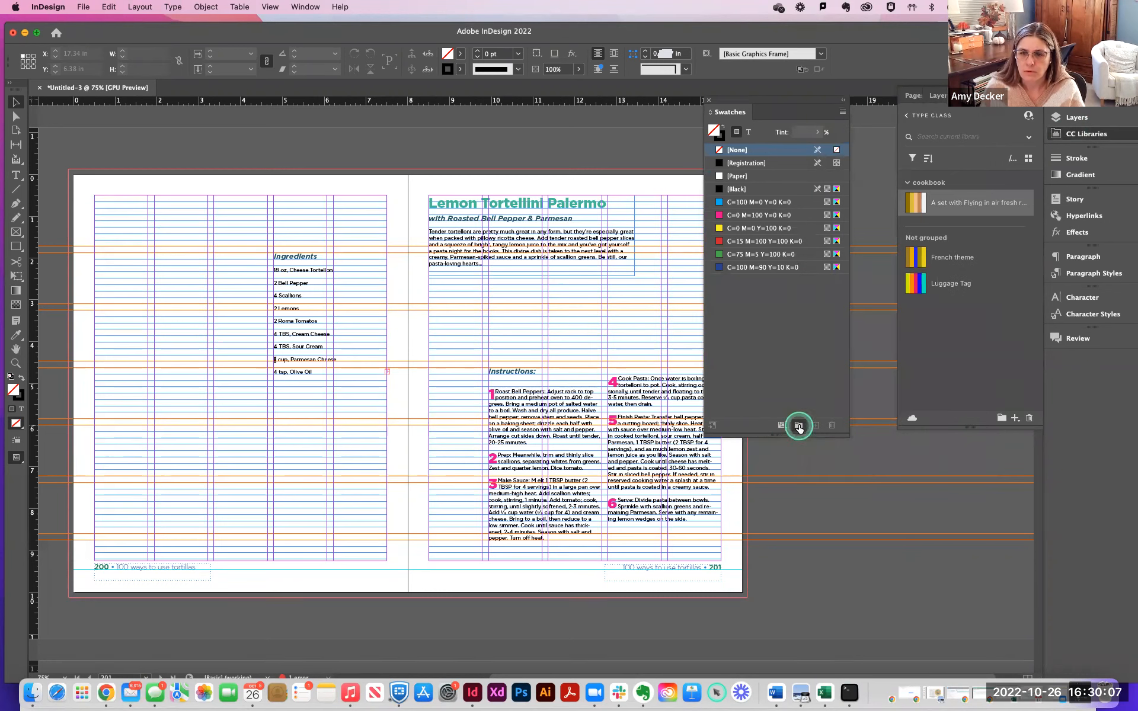
left_click(798, 427)
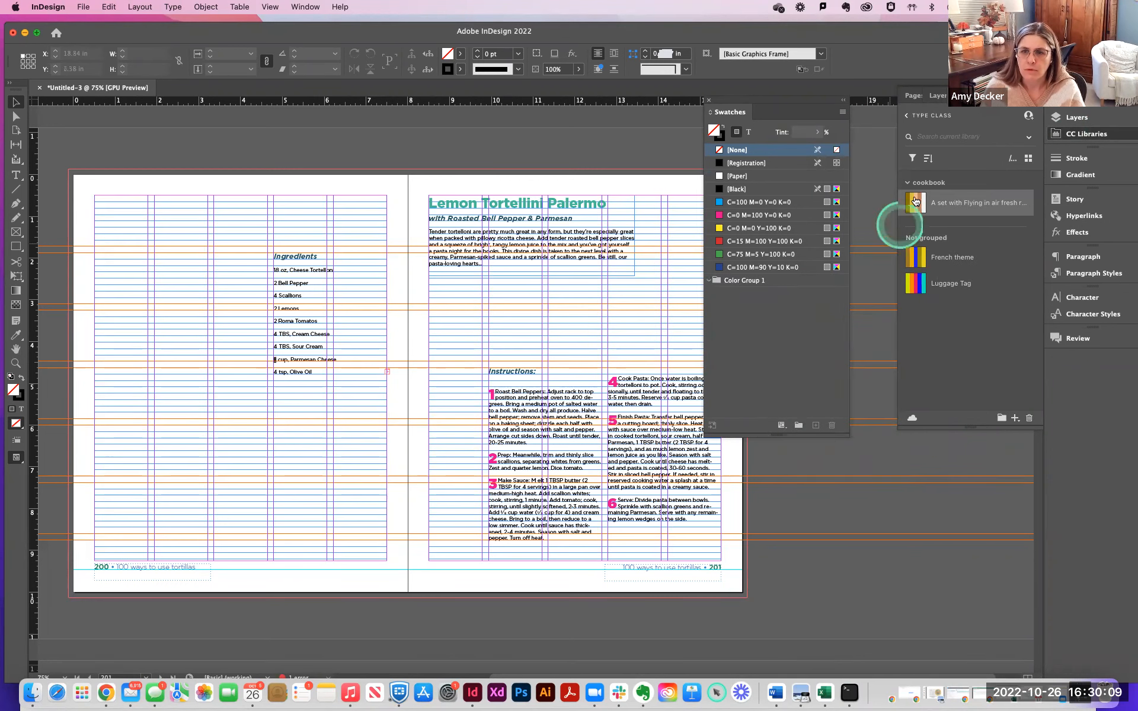
Try to bring the cookbook color theme from the library into the document's swatches.
left_click_drag(918, 199, 741, 292)
left_click_drag(917, 205, 775, 346)
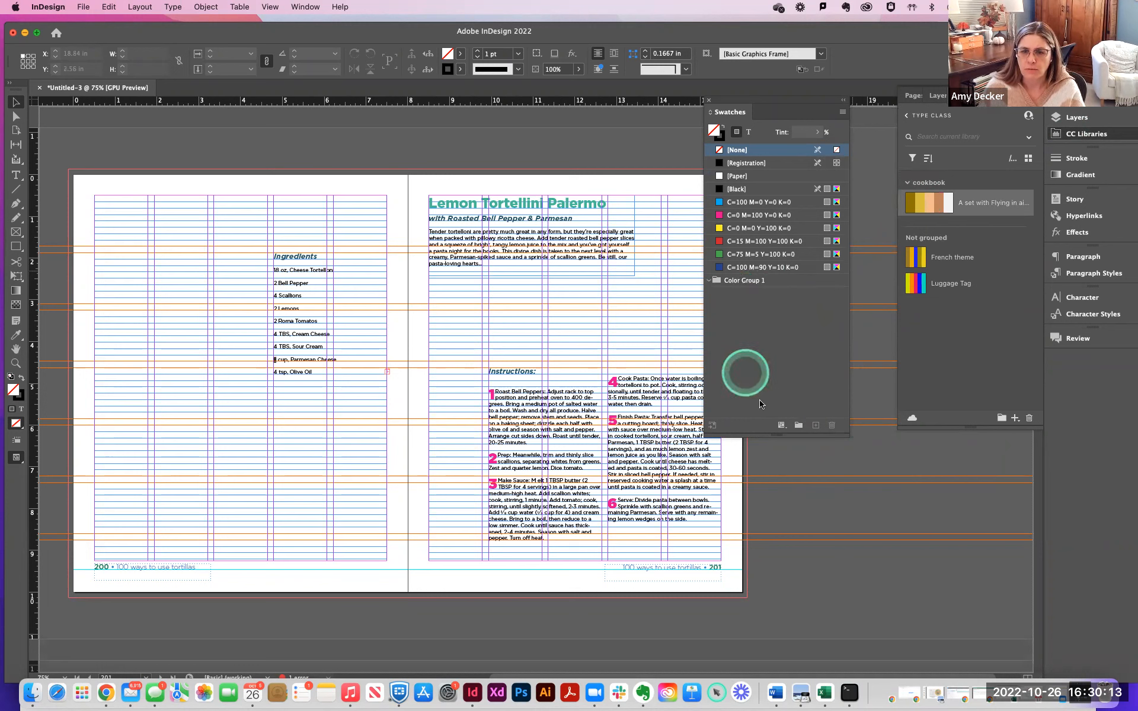
left_click(782, 427)
left_click(784, 427)
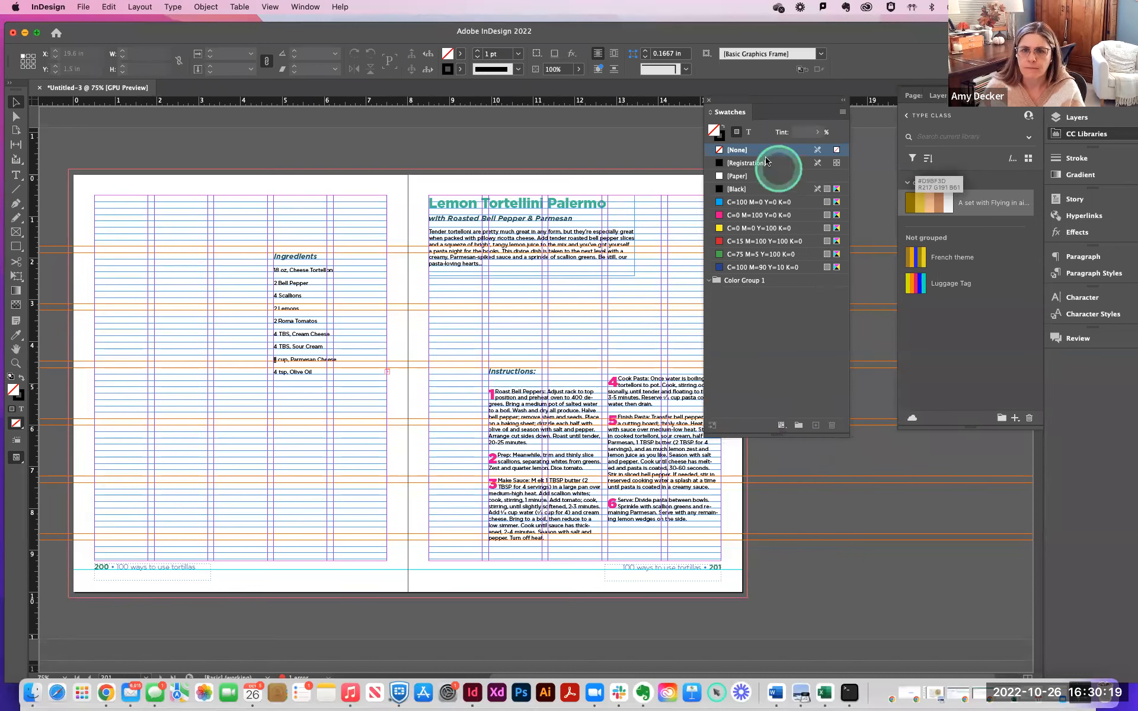
left_click(841, 112)
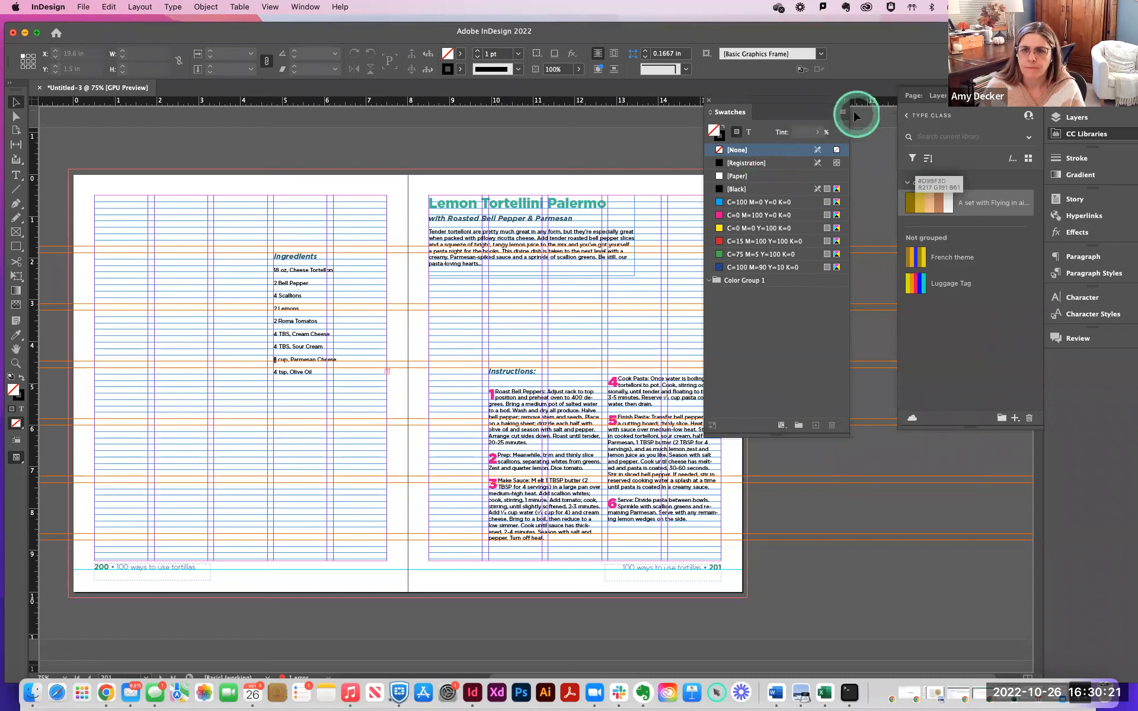
left_click(842, 112)
left_click(869, 121)
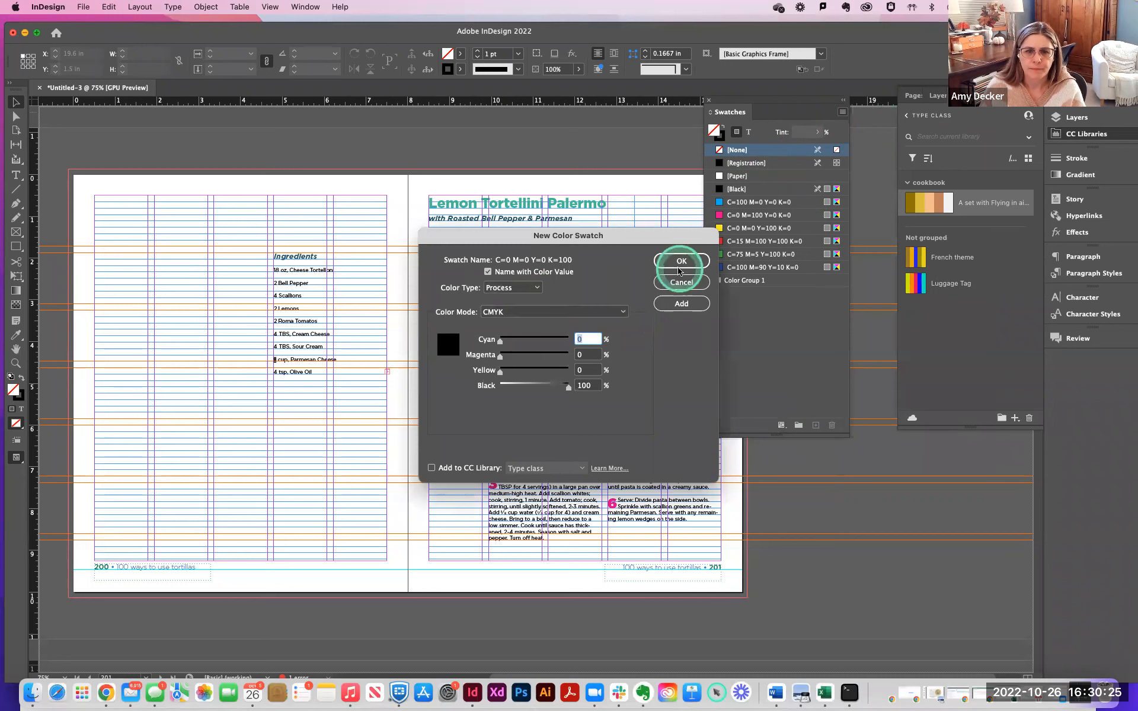
left_click(431, 468)
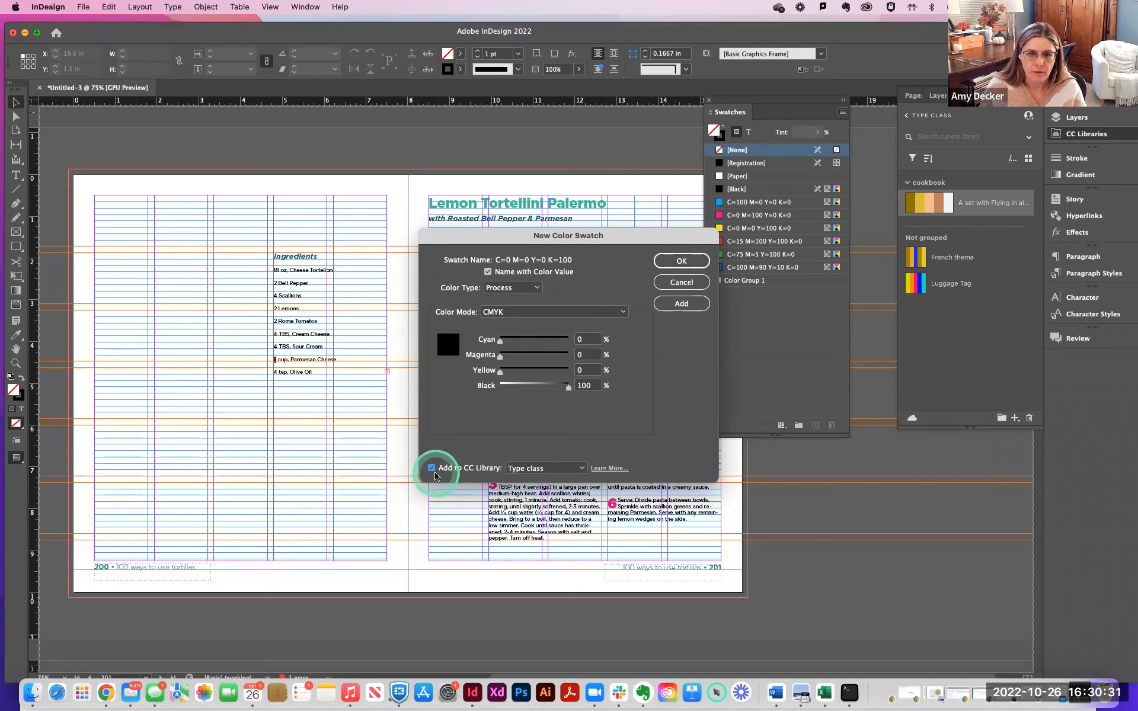
left_click(580, 469)
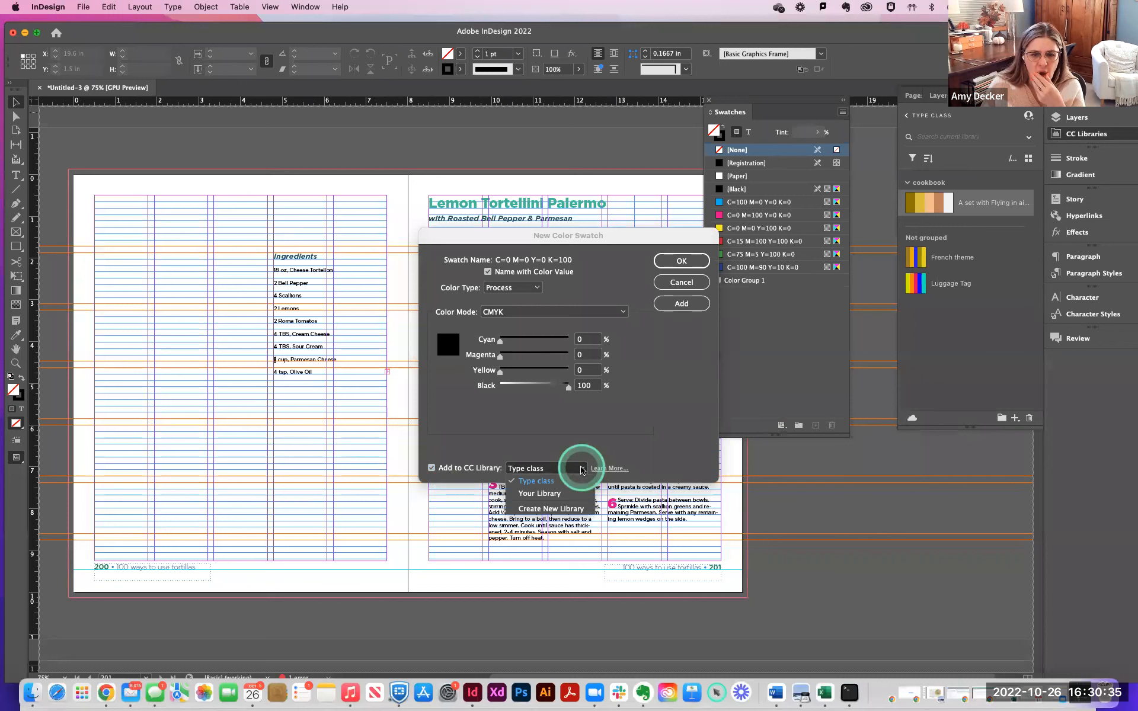
left_click(580, 469)
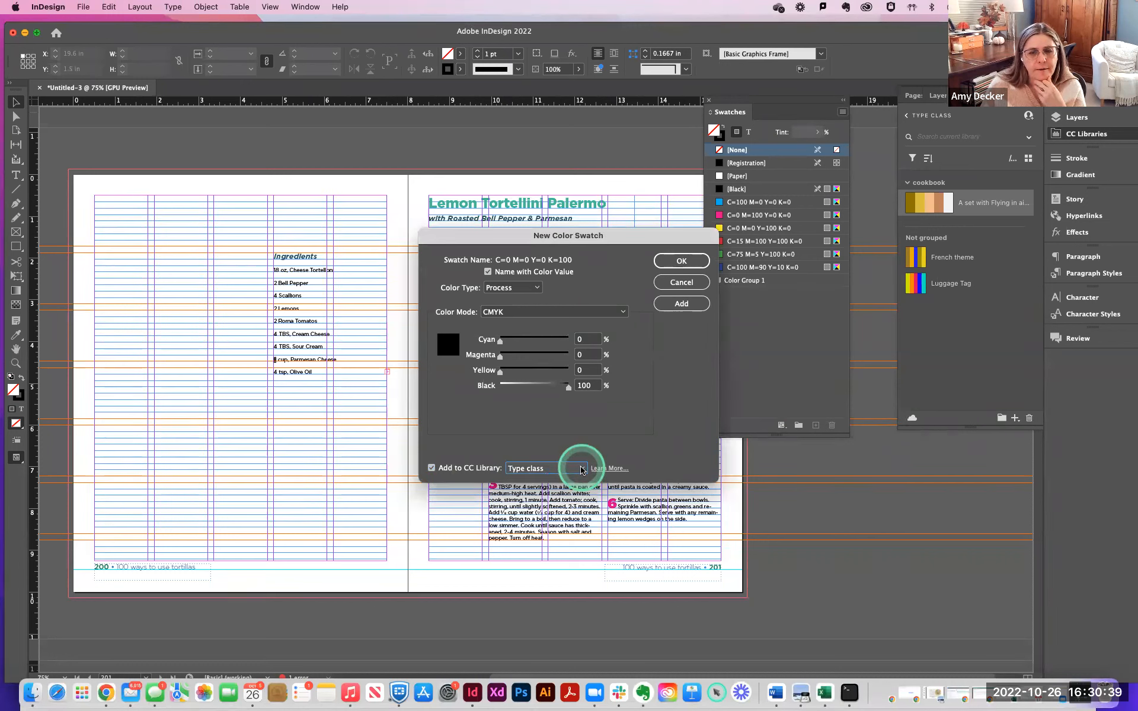
left_click(680, 283)
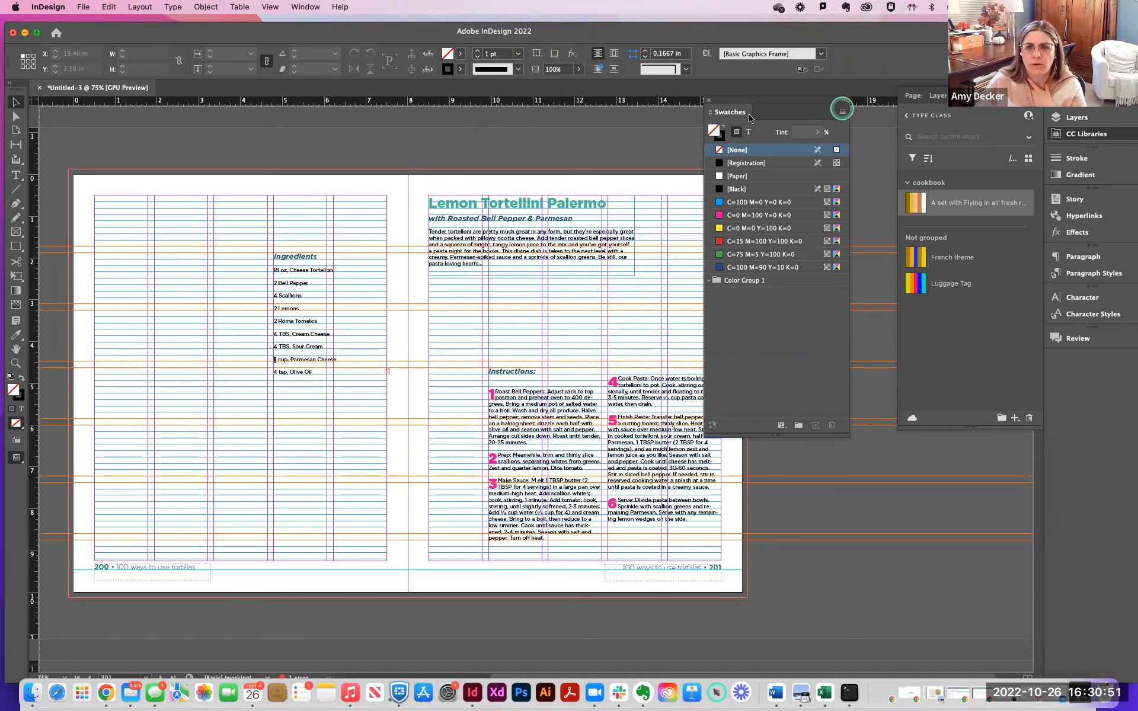
mouse_move(925, 35)
left_mouse_down()
mouse_move(895, 39)
mouse_move(917, 29)
left_mouse_up()
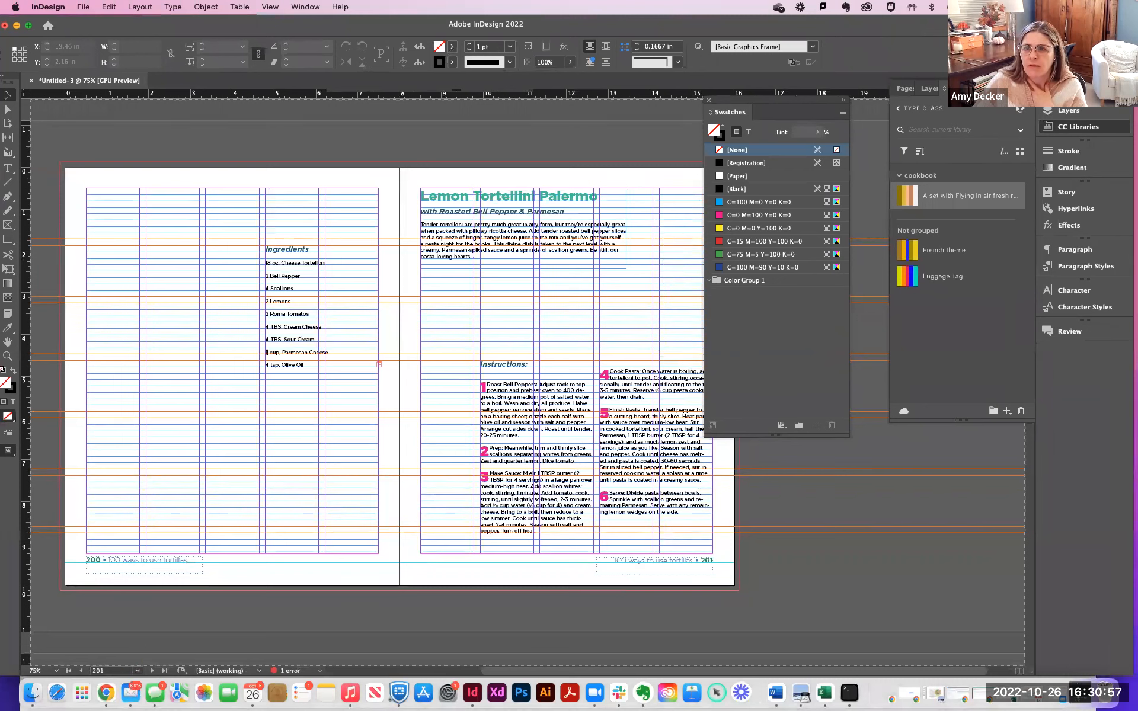
key("super+Return")
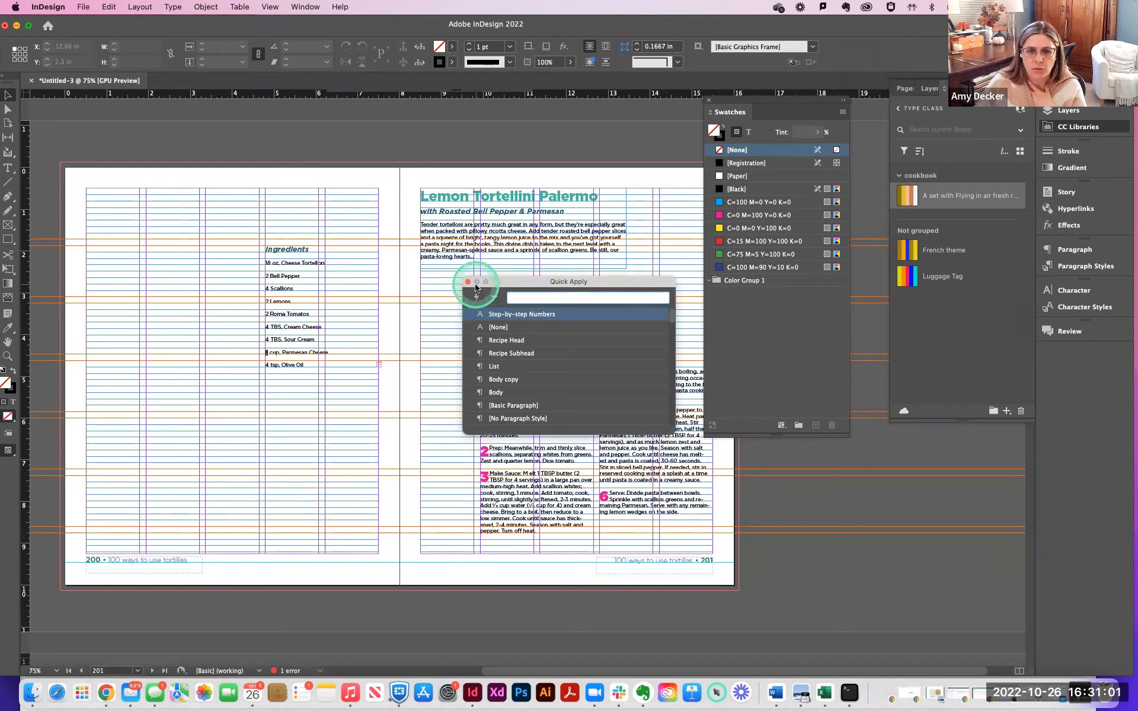
left_click(467, 282)
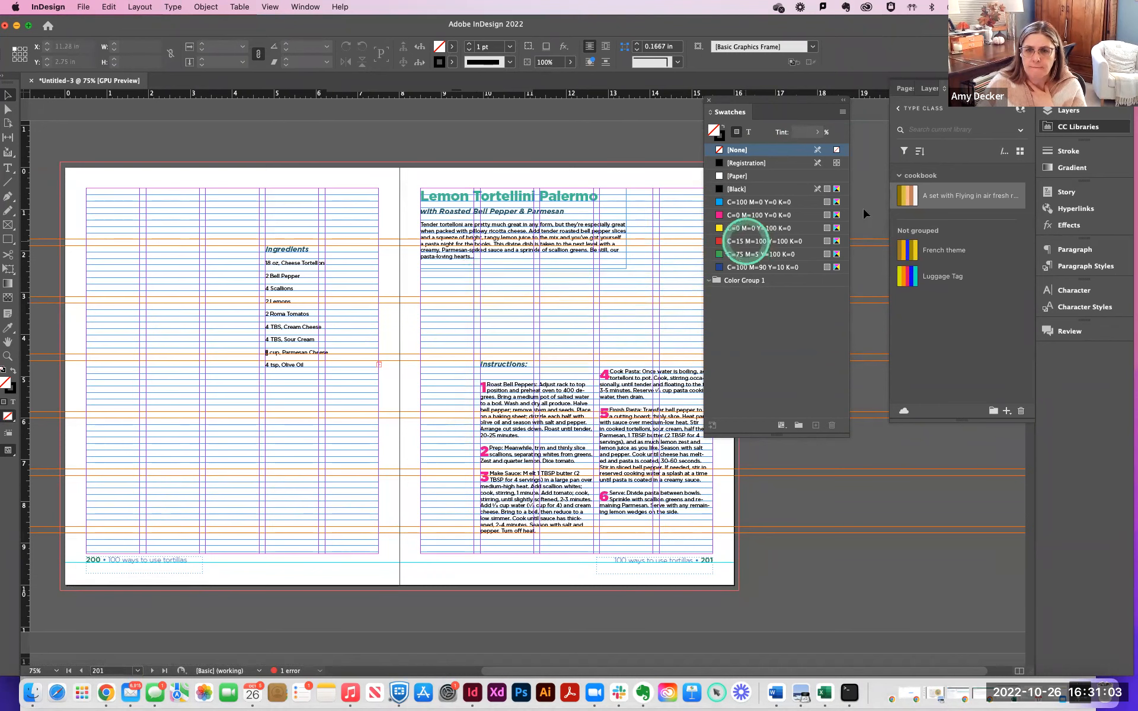
Try to pick up colors from the cookbook theme directly and with the Eyedropper tool.
left_click_drag(899, 200, 933, 240)
left_click(931, 184)
left_click(892, 196)
left_click(906, 196)
left_click(8, 328)
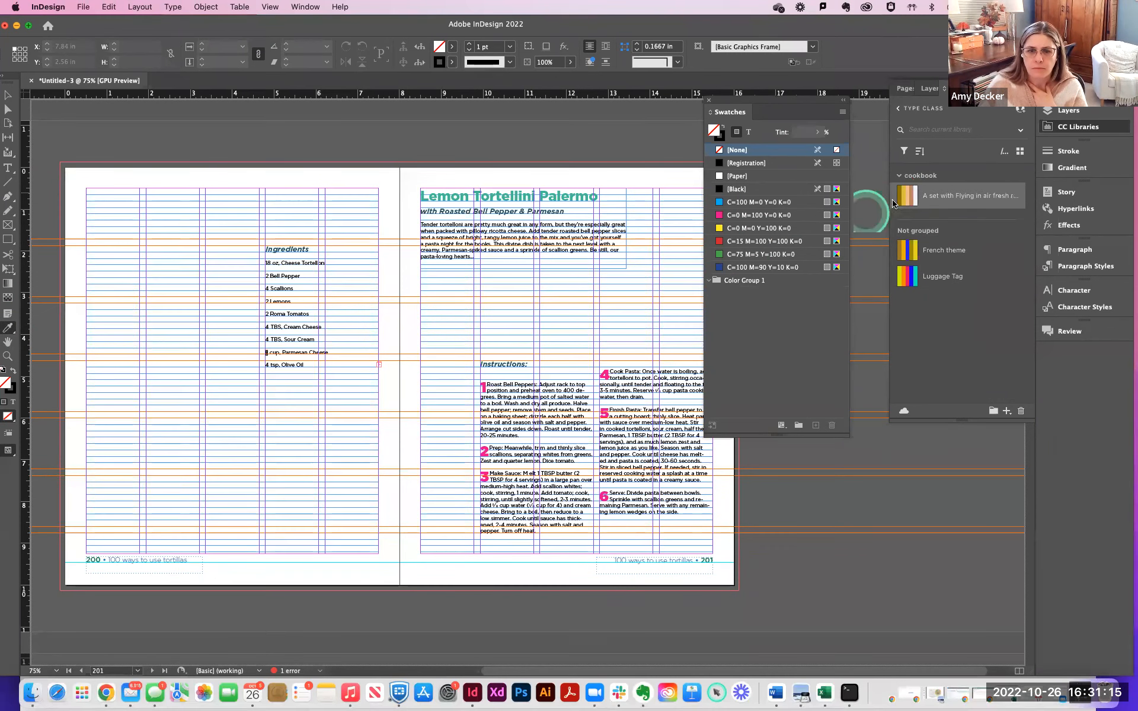
left_click(603, 371)
Recolor the first instruction number with the dark gold from the cookbook theme, adding it to the document swatches.
left_click(8, 168)
left_click(483, 387)
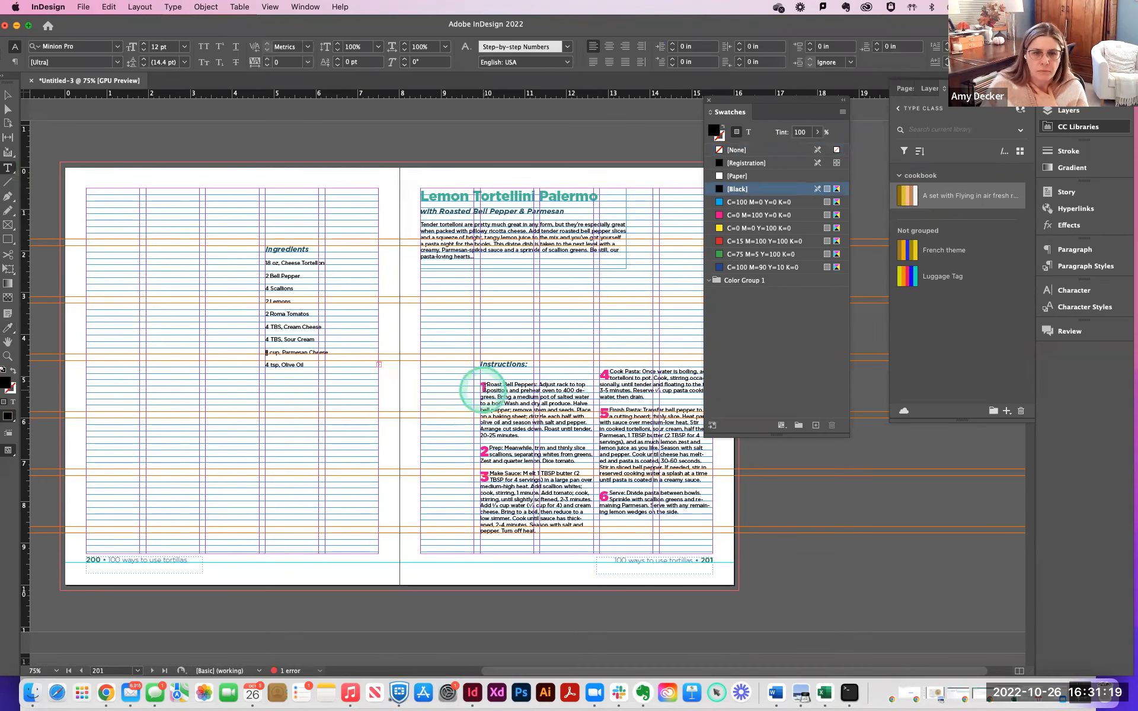
double_click(483, 389)
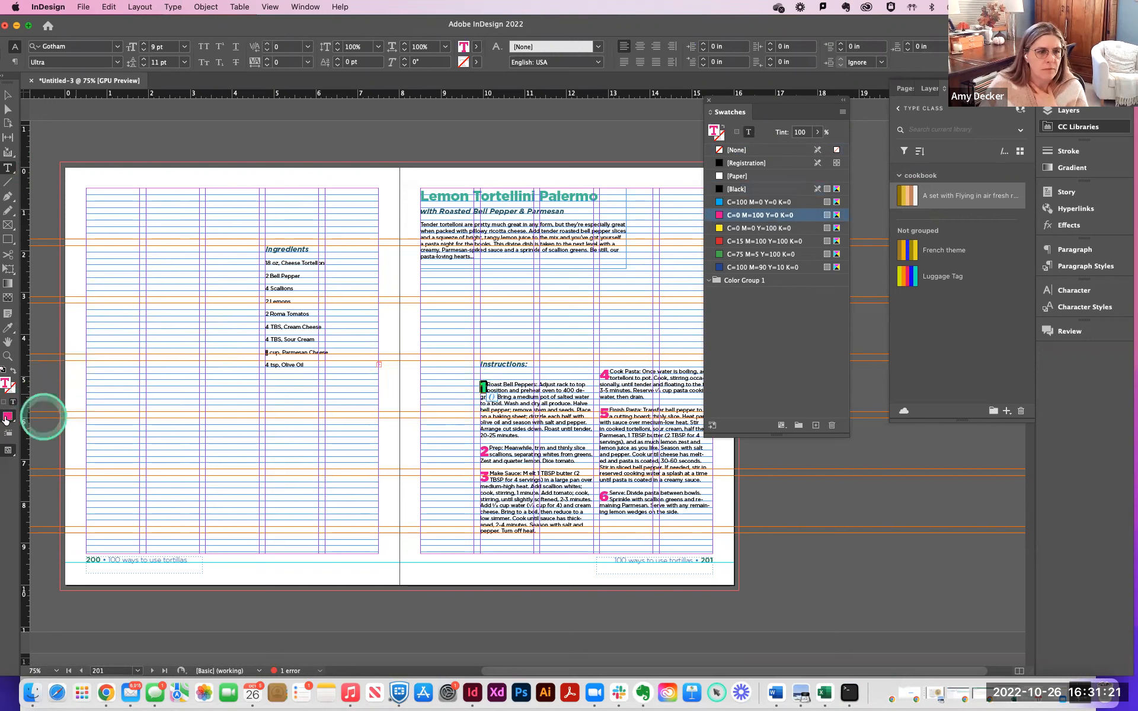
left_click(901, 198)
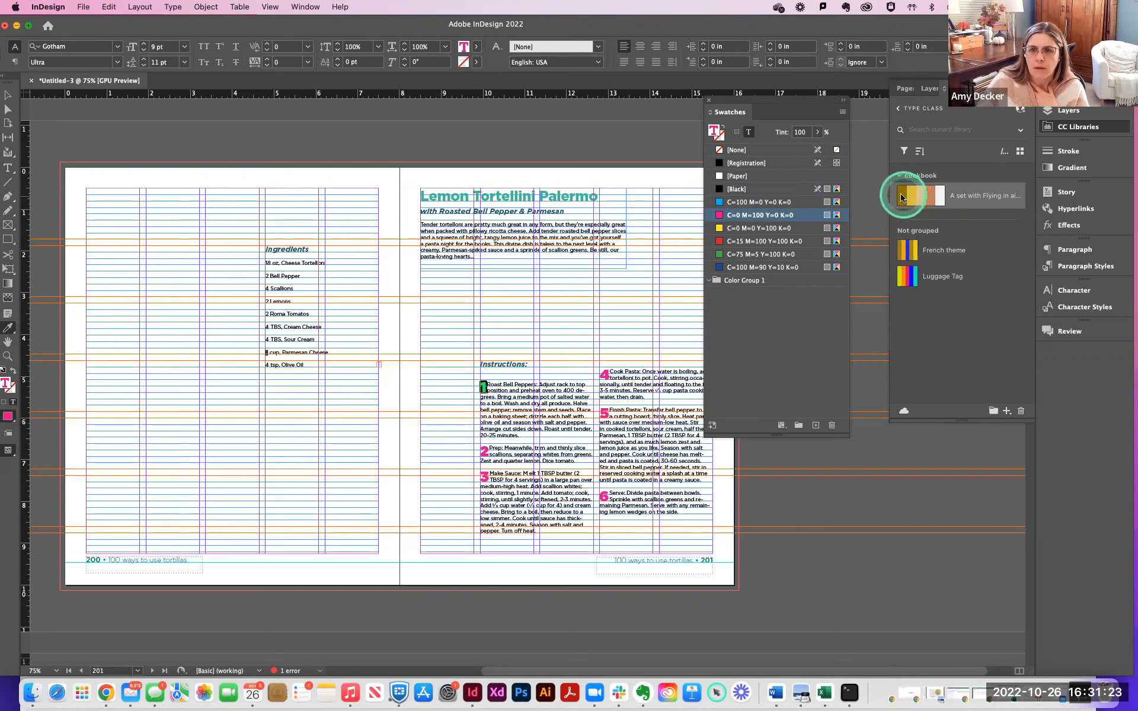
left_click(8, 95)
left_click(485, 389)
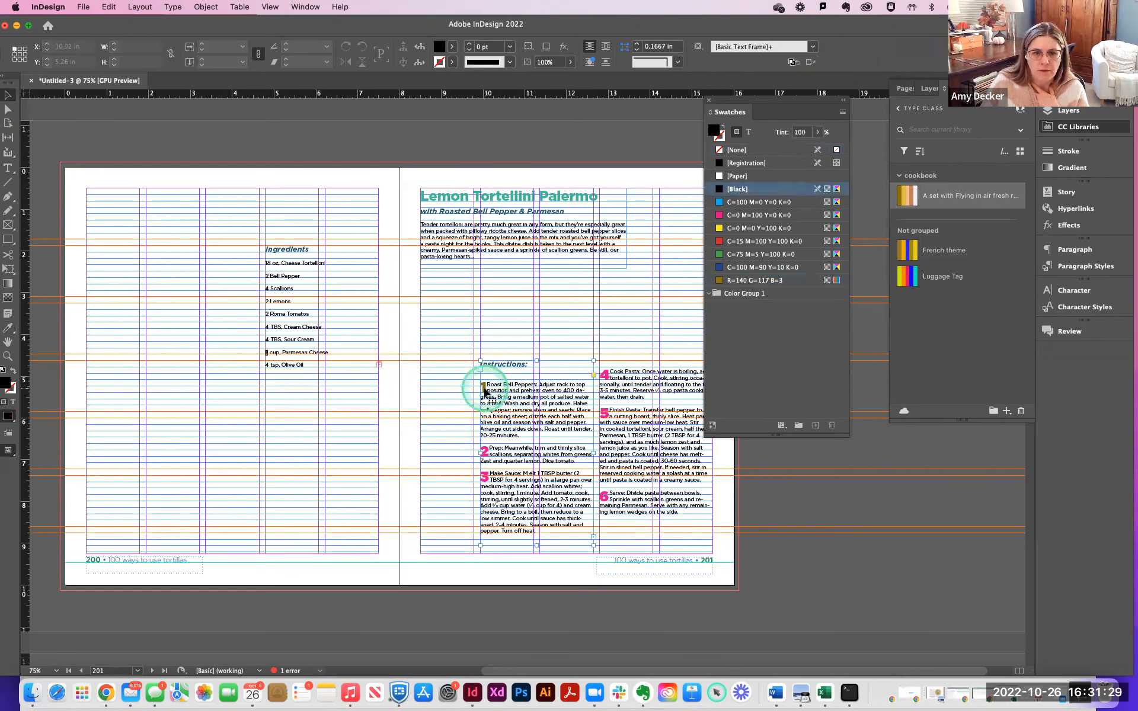
Apply the R=140 G=117 B=3 swatch to the first line of the Roast Bell Peppers instruction.
double_click(485, 389)
triple_click(482, 387)
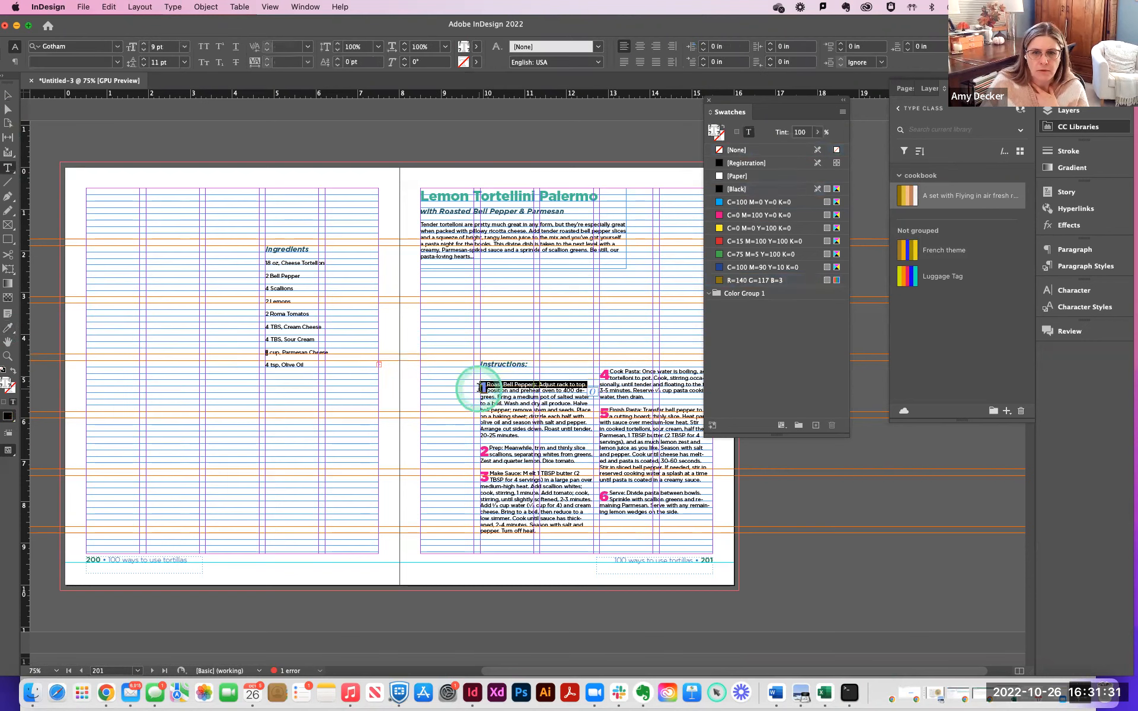
left_click(740, 282)
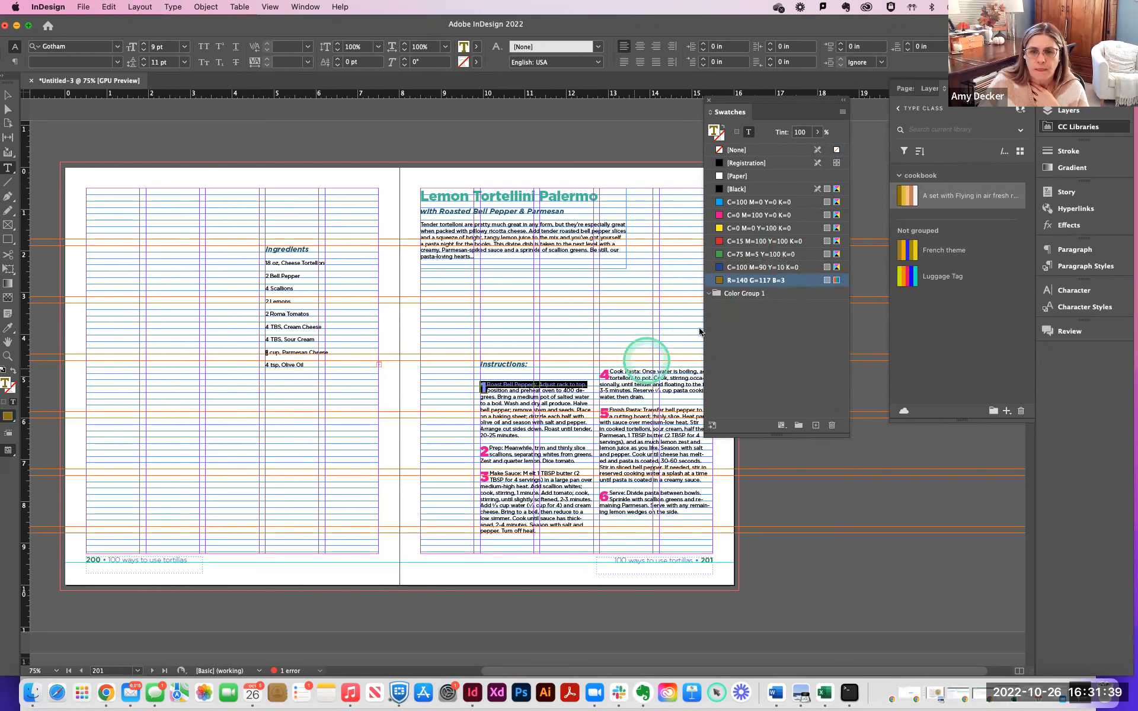
left_click(485, 386)
double_click(604, 373)
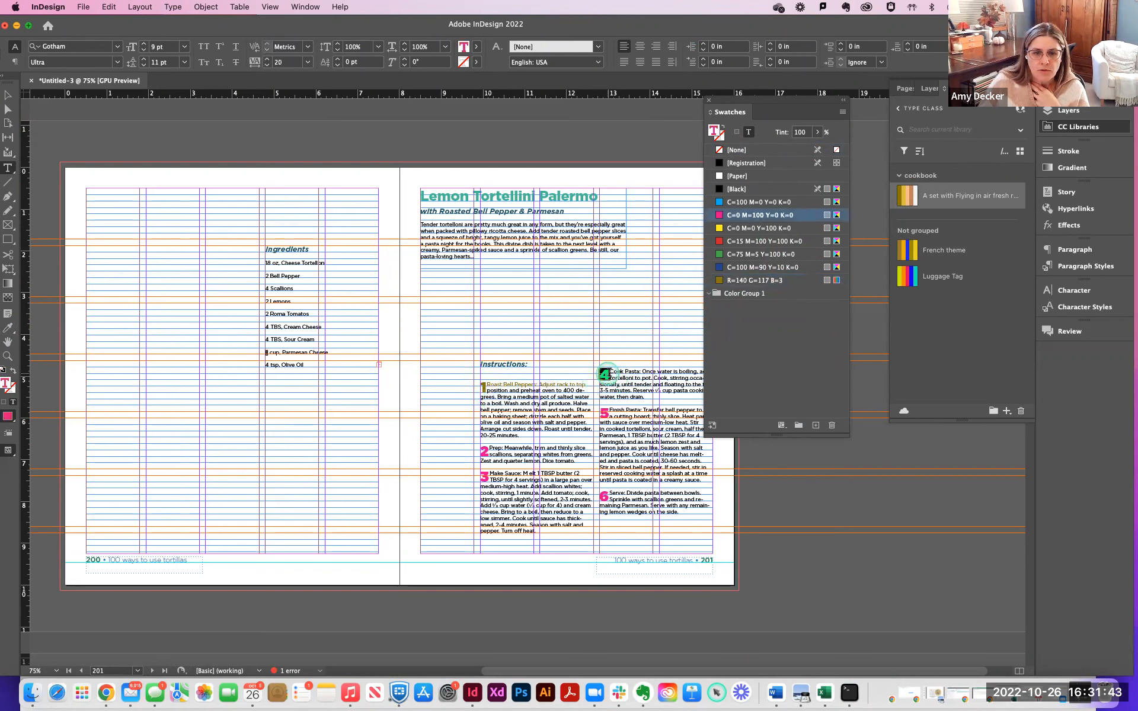
Apply the Step-by-step Numbers character style to the number 1 of the instructions.
double_click(484, 385)
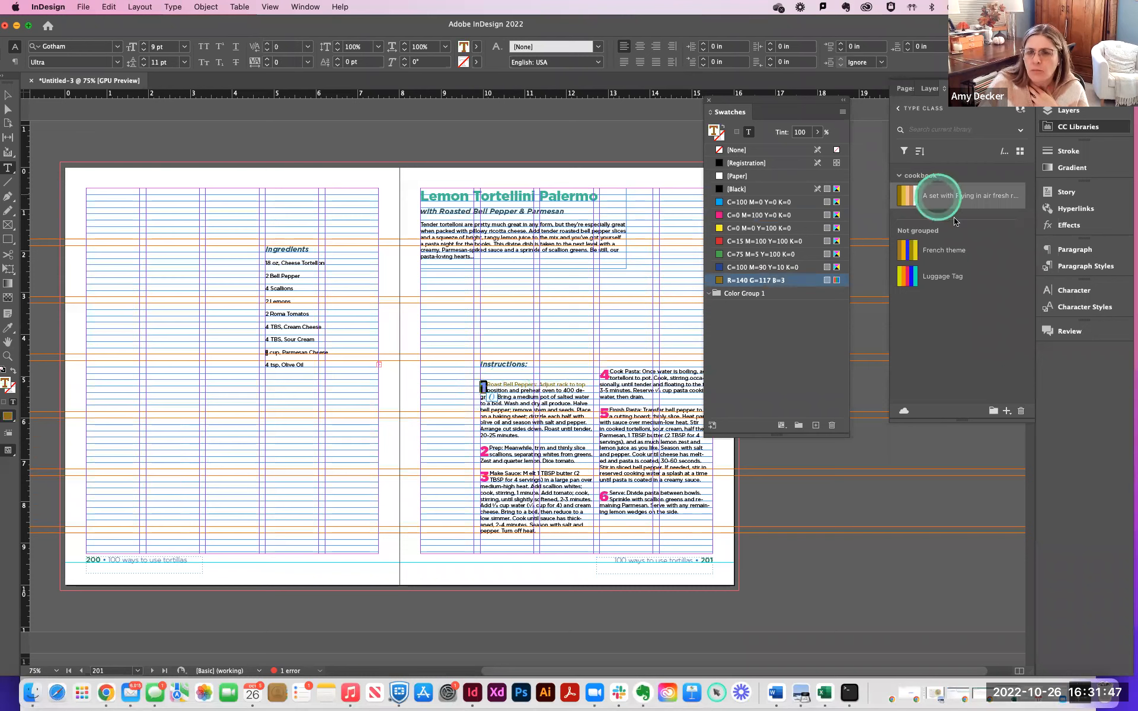
left_click(1082, 306)
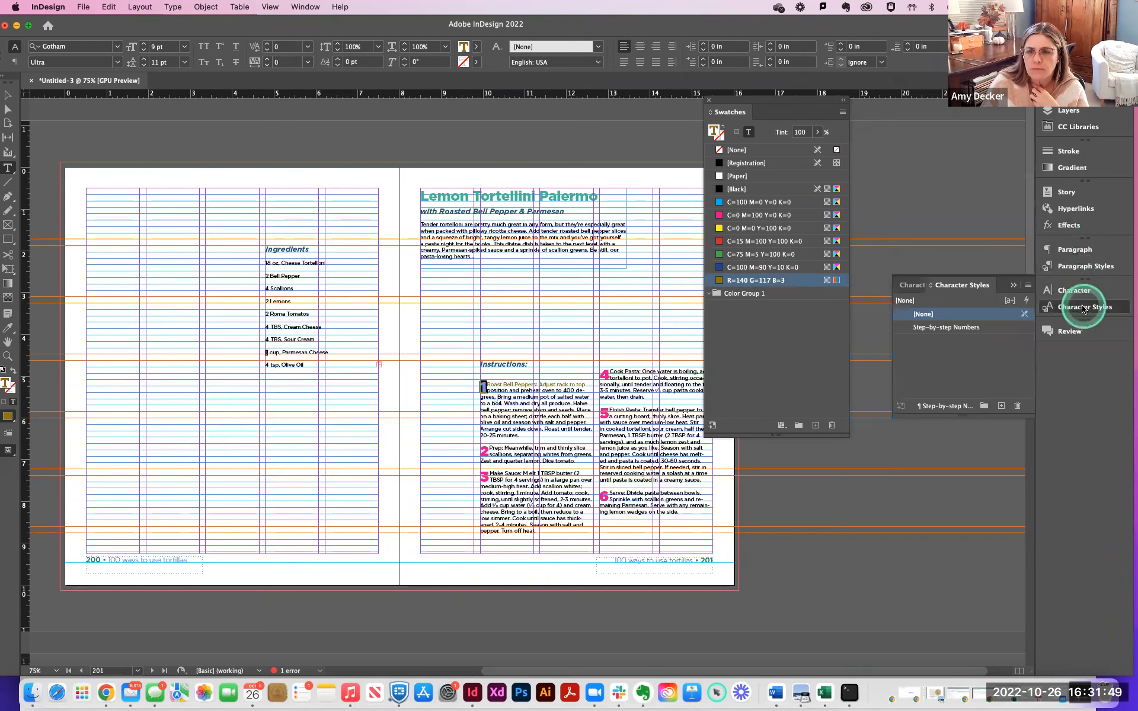
left_click(948, 327)
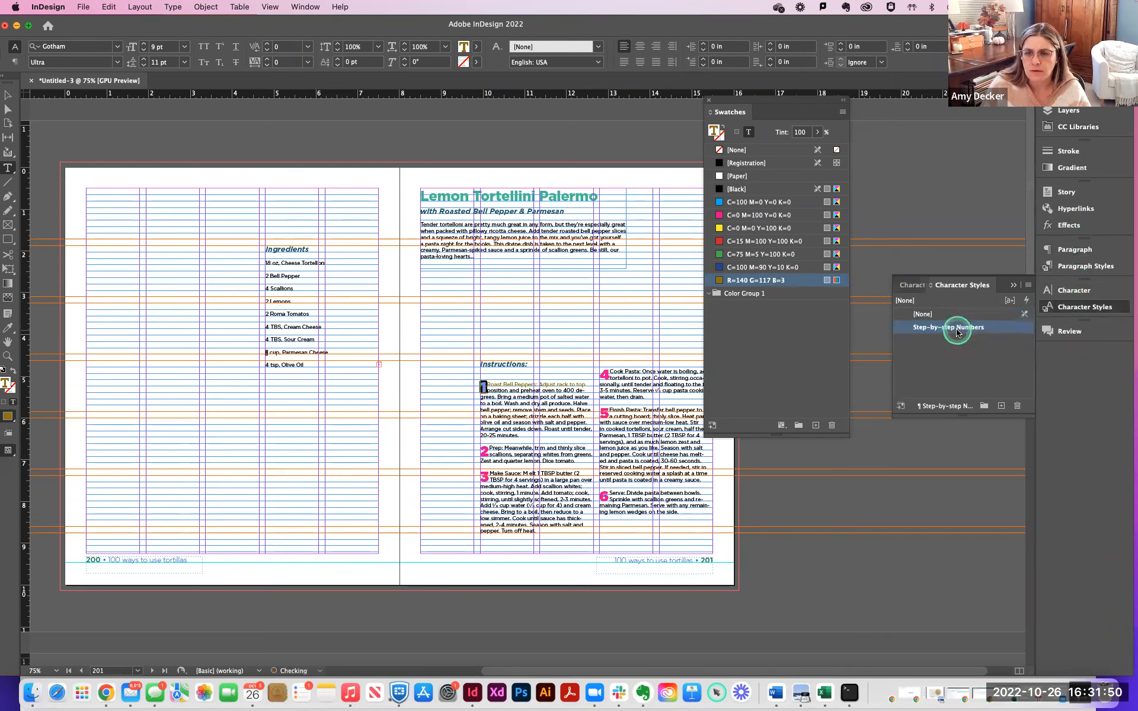
left_click(1028, 288)
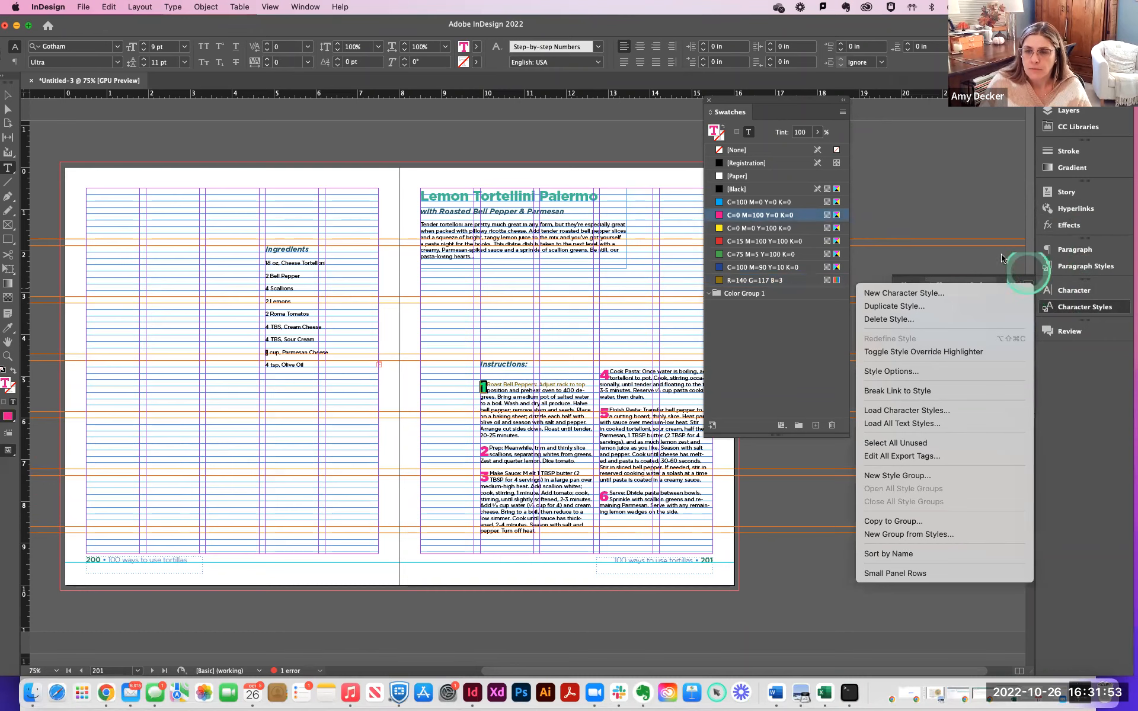
left_click(1001, 283)
Set the Step-by-step Numbers character style's color to the R=140 G=117 B=3 swatch.
left_click(959, 330)
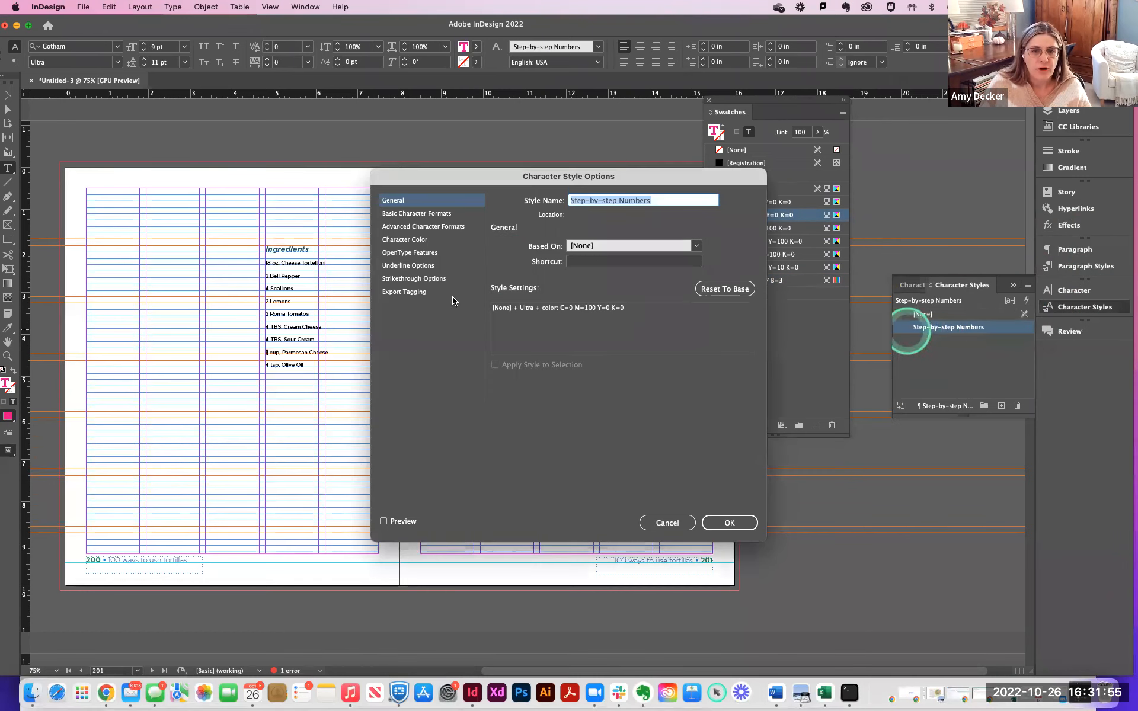
left_click(403, 242)
scroll(681, 325, "down", 2)
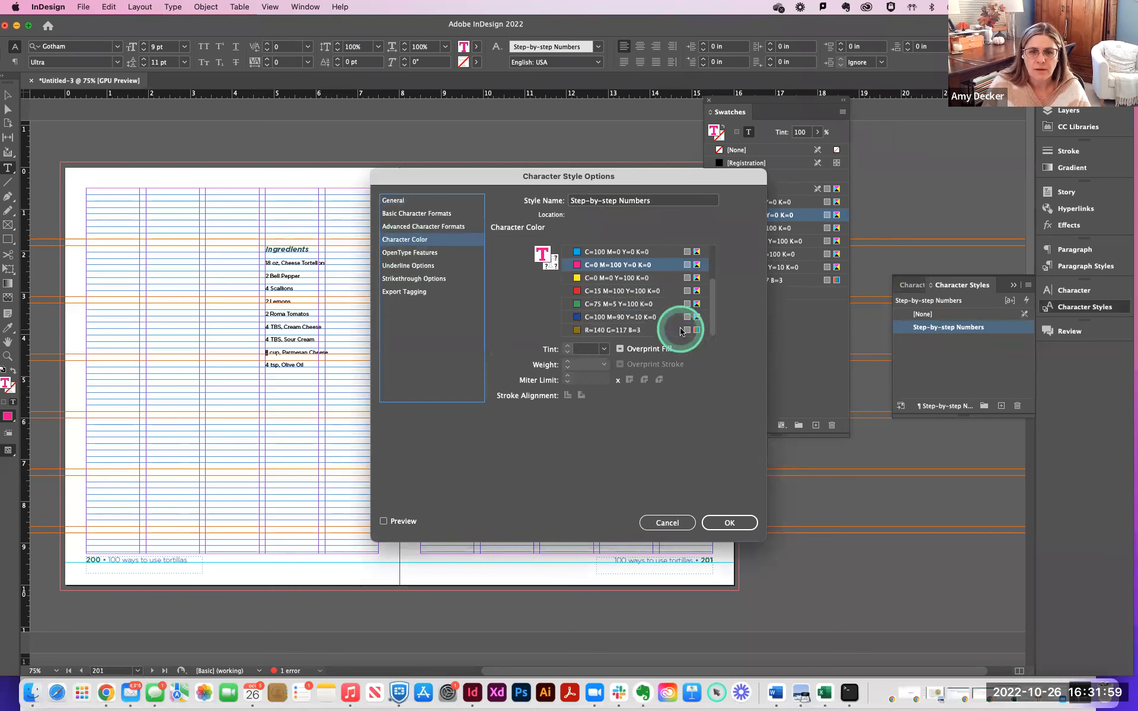
left_click(601, 330)
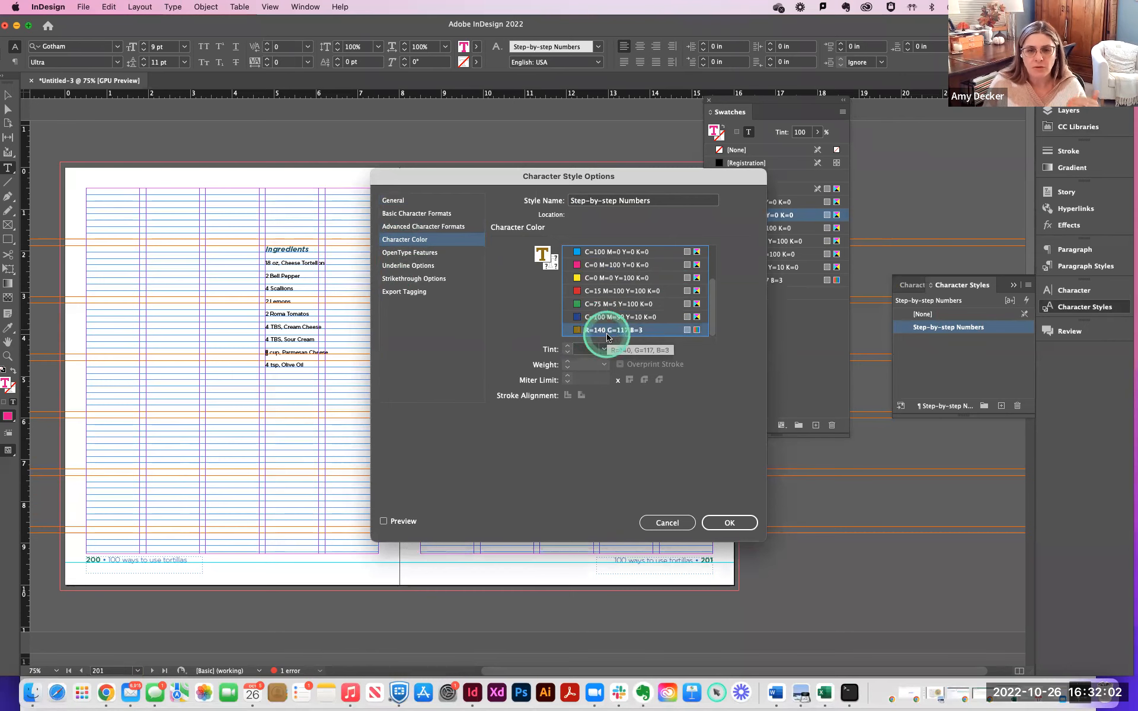
left_click(730, 522)
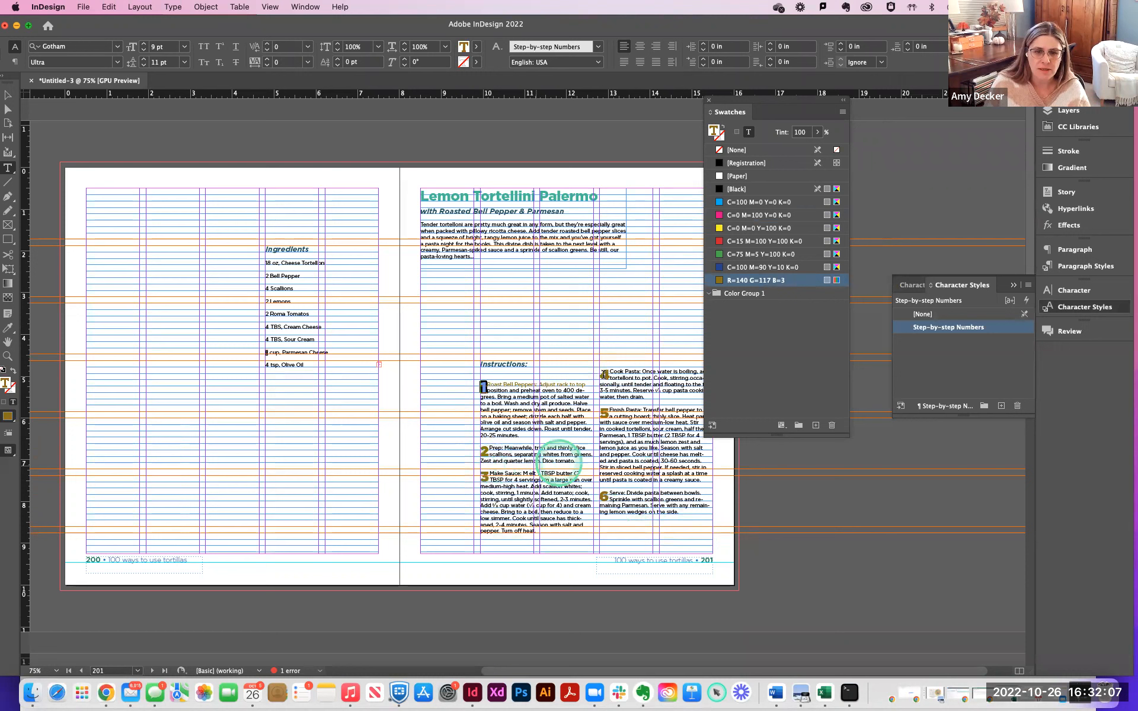
Recolor the first line of the Roast Bell Peppers text with the near-black blue 00002c, leaving out its number.
left_click(486, 381)
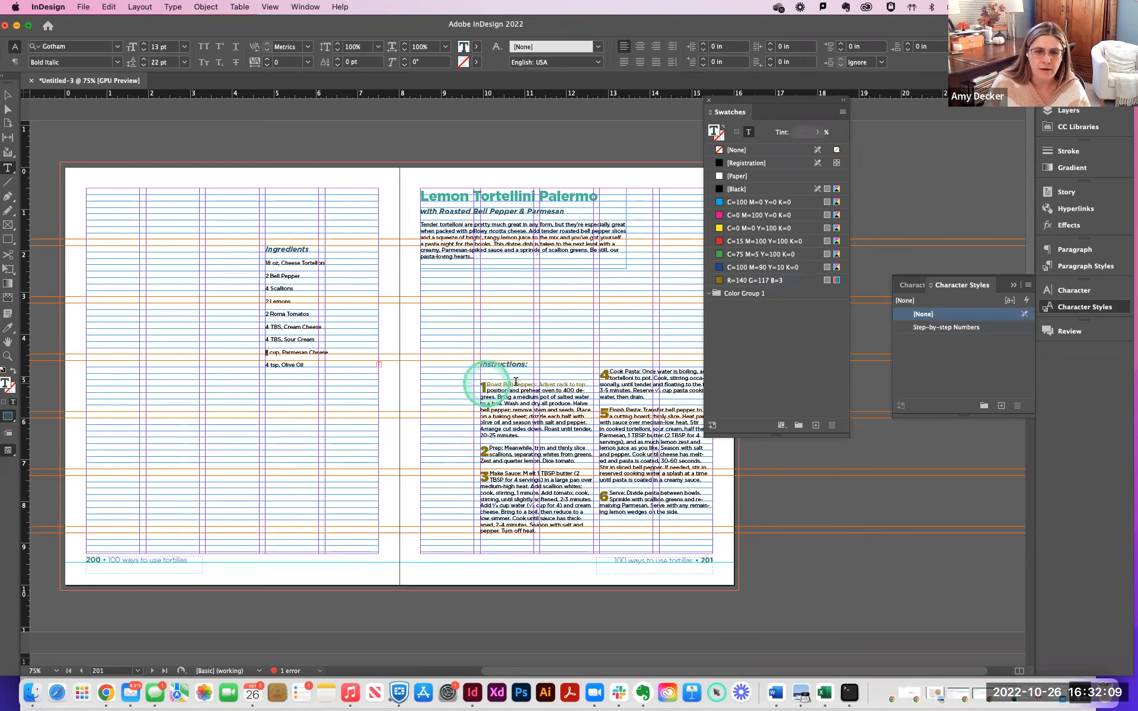
left_click(546, 381, "shift")
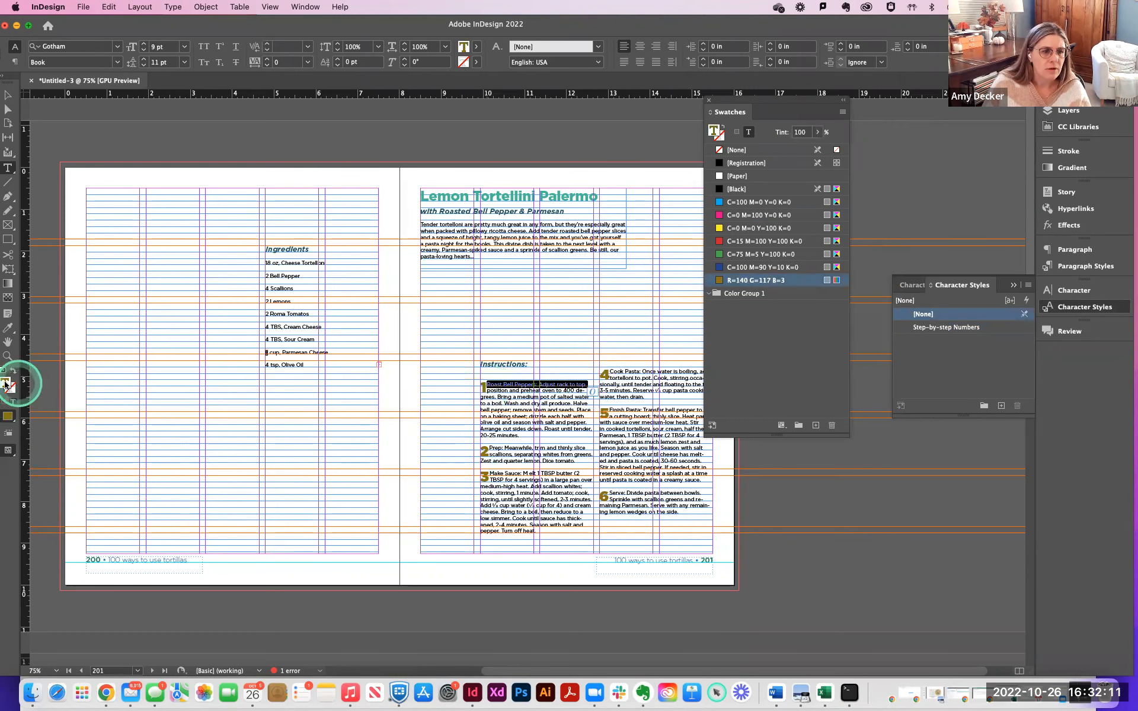
double_click(4, 384)
left_click(422, 406)
left_click_drag(422, 406, 439, 455)
left_click_drag(578, 409, 579, 451)
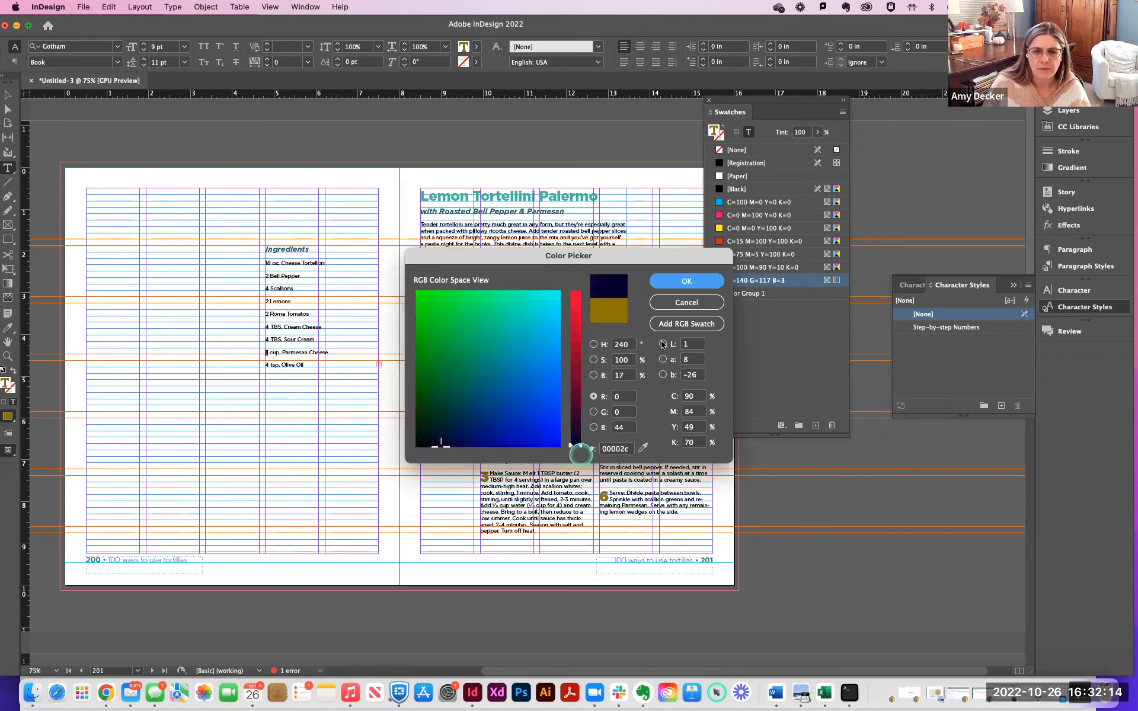
left_click(678, 284)
left_click(587, 377)
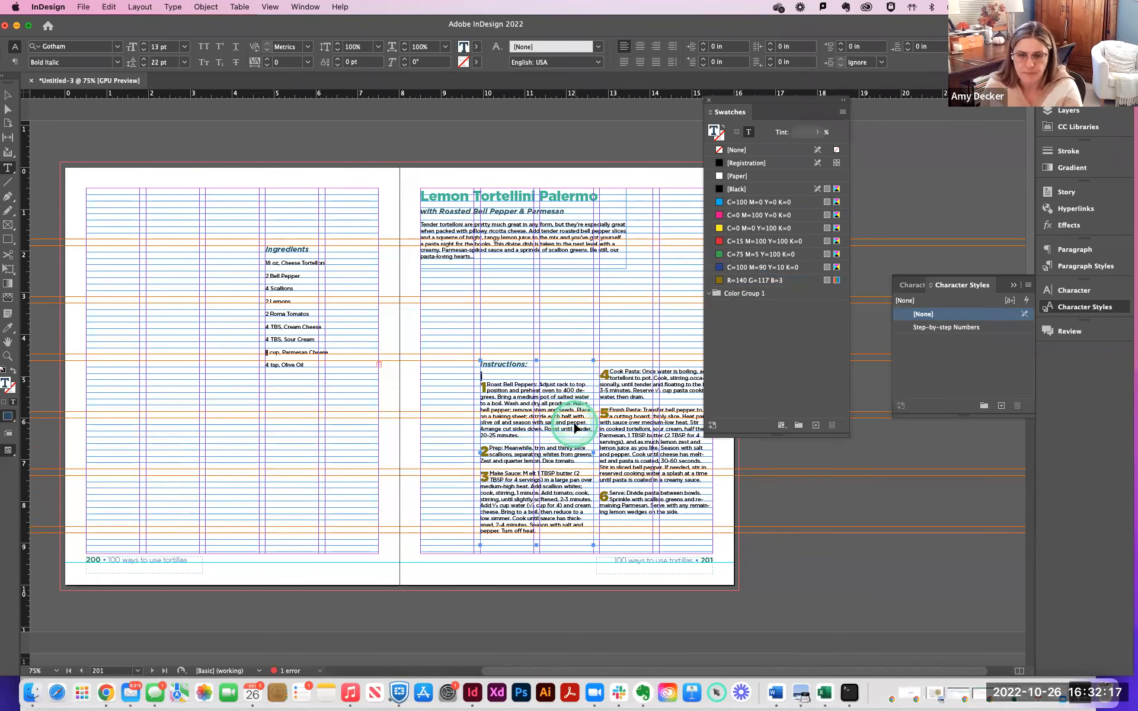
Draw a square about 0.64 in by 0.62 in in the empty area above the Instructions heading.
key("super+equal")
key("super+equal")
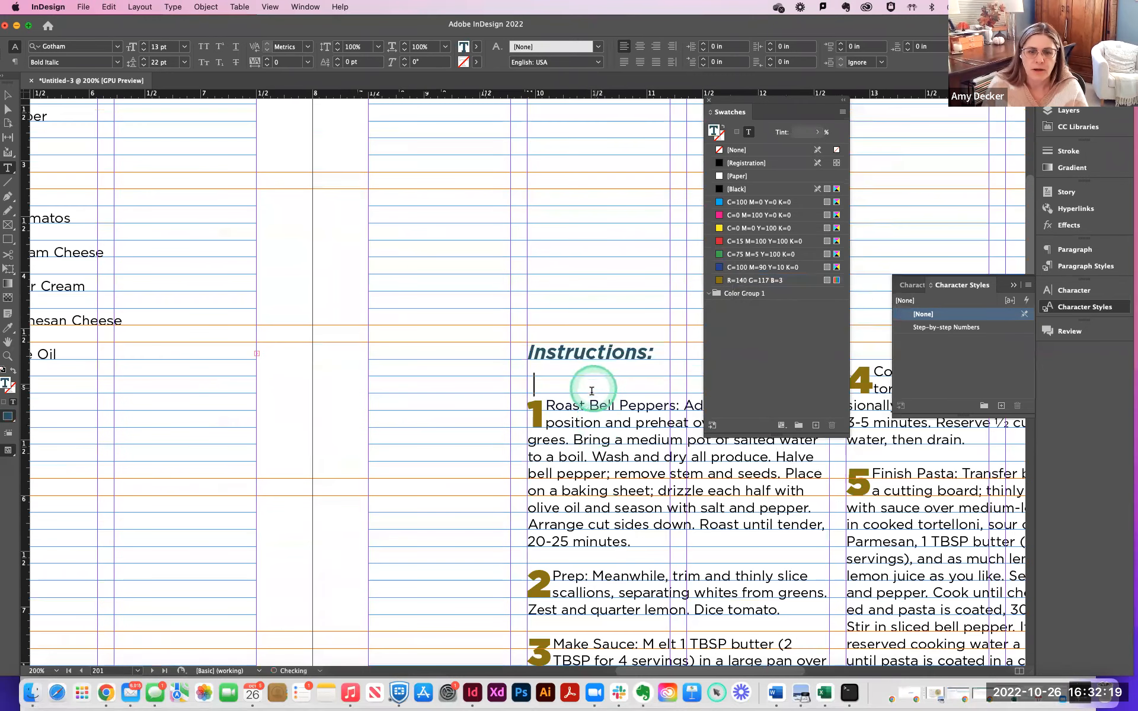
left_click(529, 416)
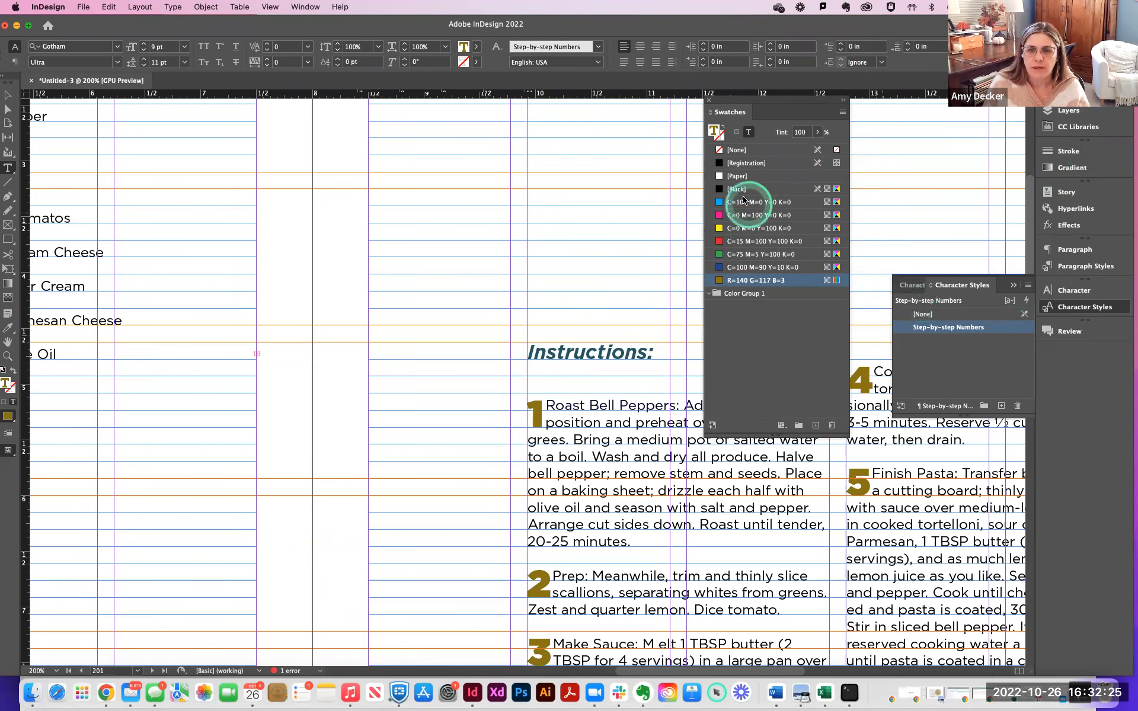
left_click(8, 95)
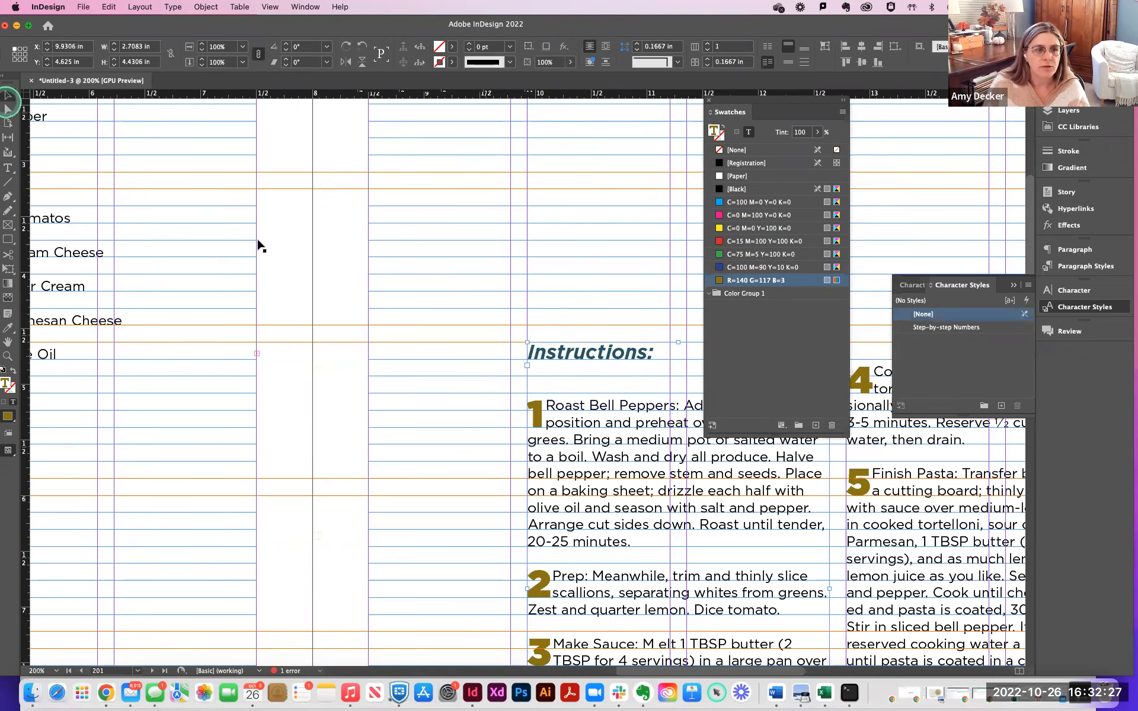
left_click(314, 242)
left_click(7, 239)
left_click_drag(429, 185, 503, 259)
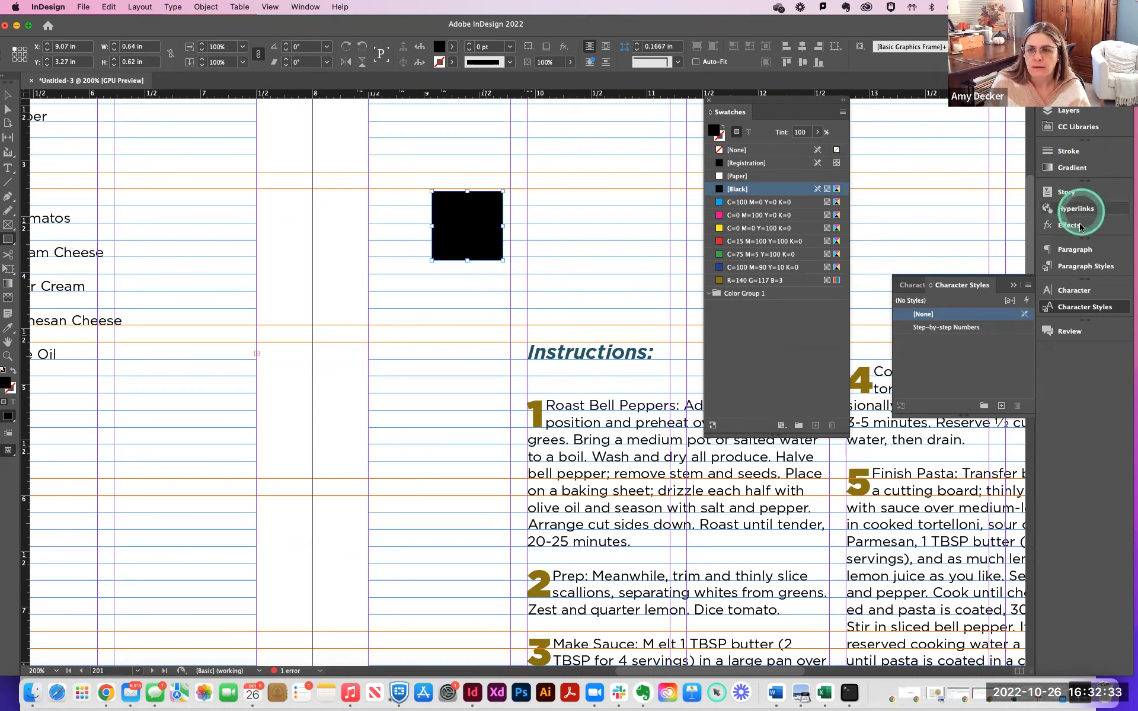
Apply the cookbook theme's remaining colors to the square to add R=217 G=191 B=61, R=242 G=188 B=141, R=191 G=129 B=94 and R=242 G=242 B=242 as swatches.
left_click(1075, 127)
left_click(913, 193)
left_click(911, 197)
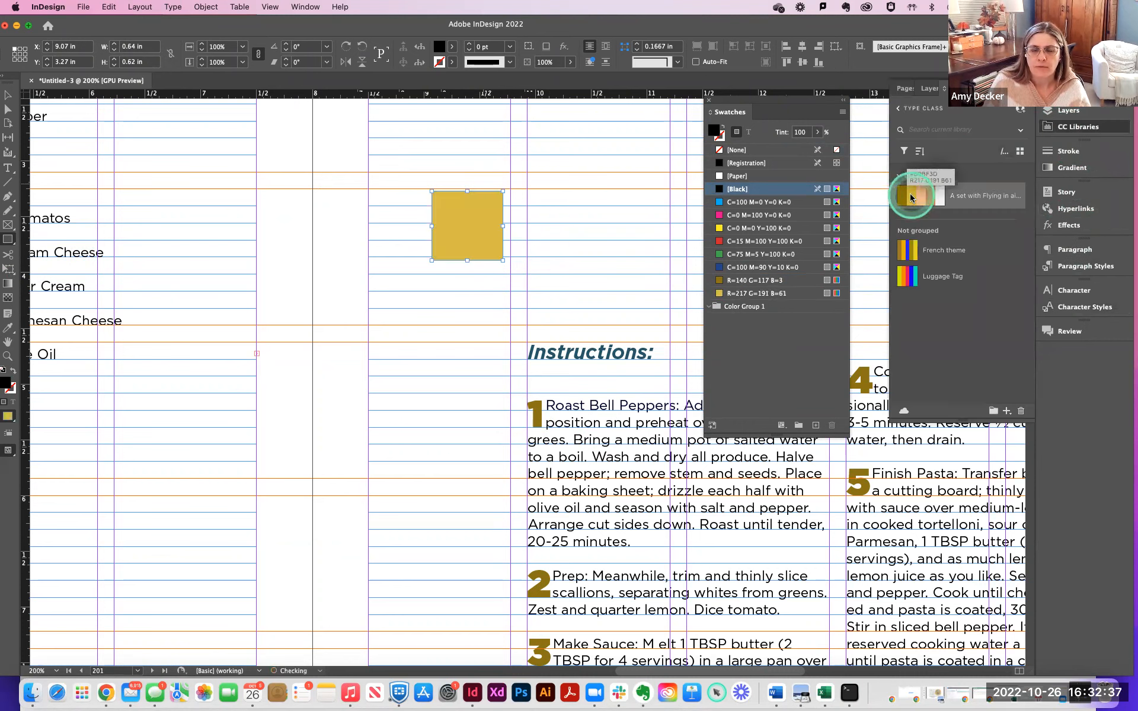
left_click(926, 198)
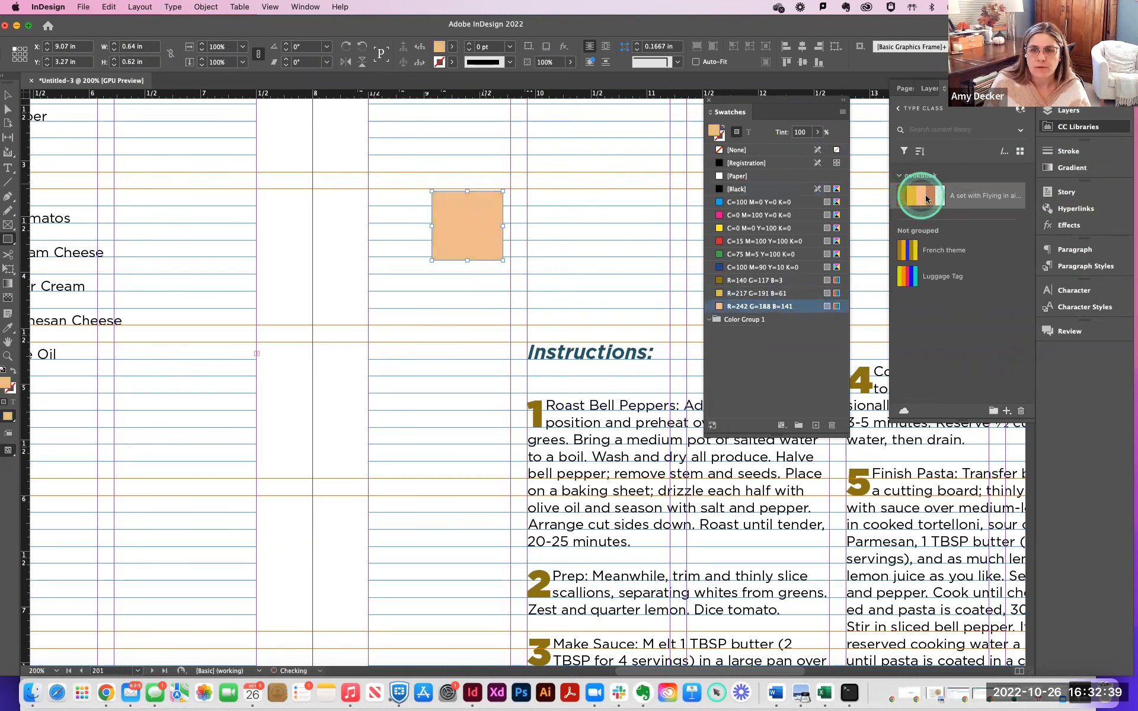
left_click(936, 199)
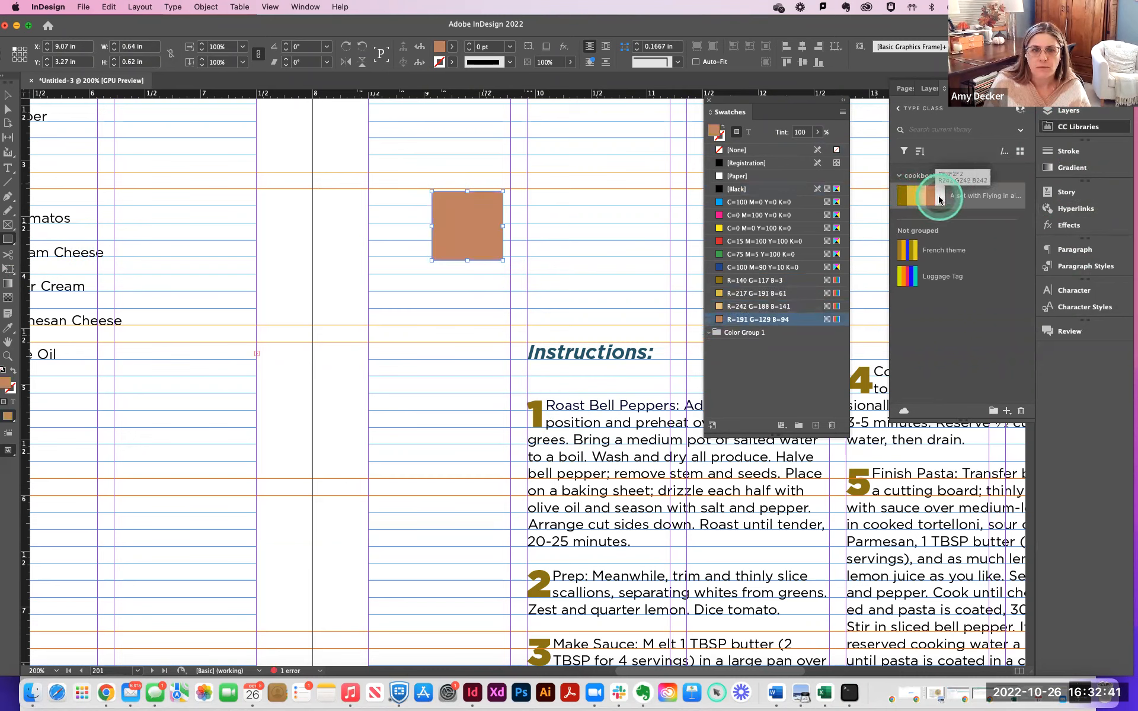
left_click(938, 199)
left_click(930, 200)
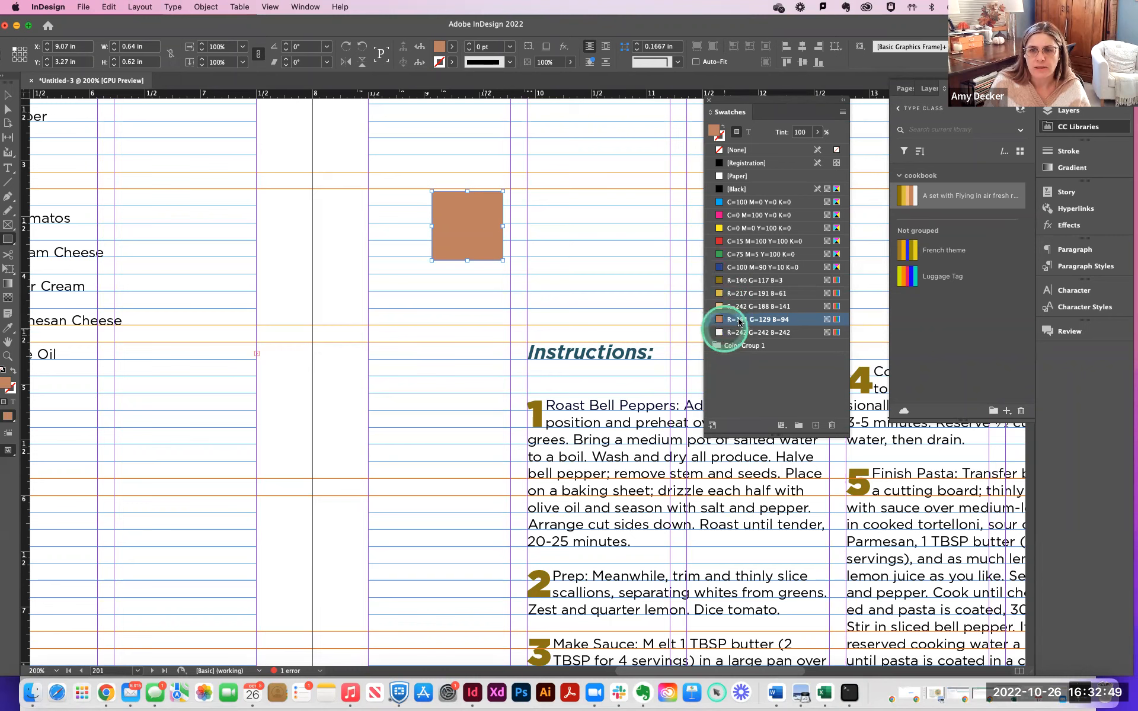
Delete the colored square above the Instructions heading.
mouse_move(908, 200)
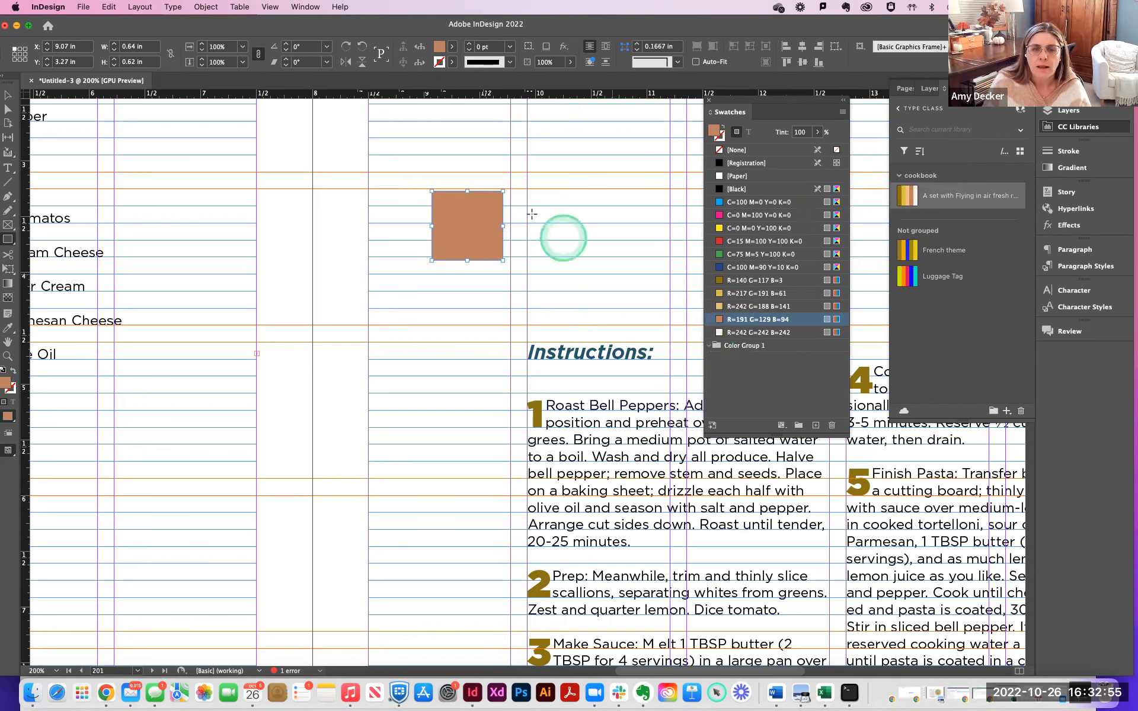
key("Delete")
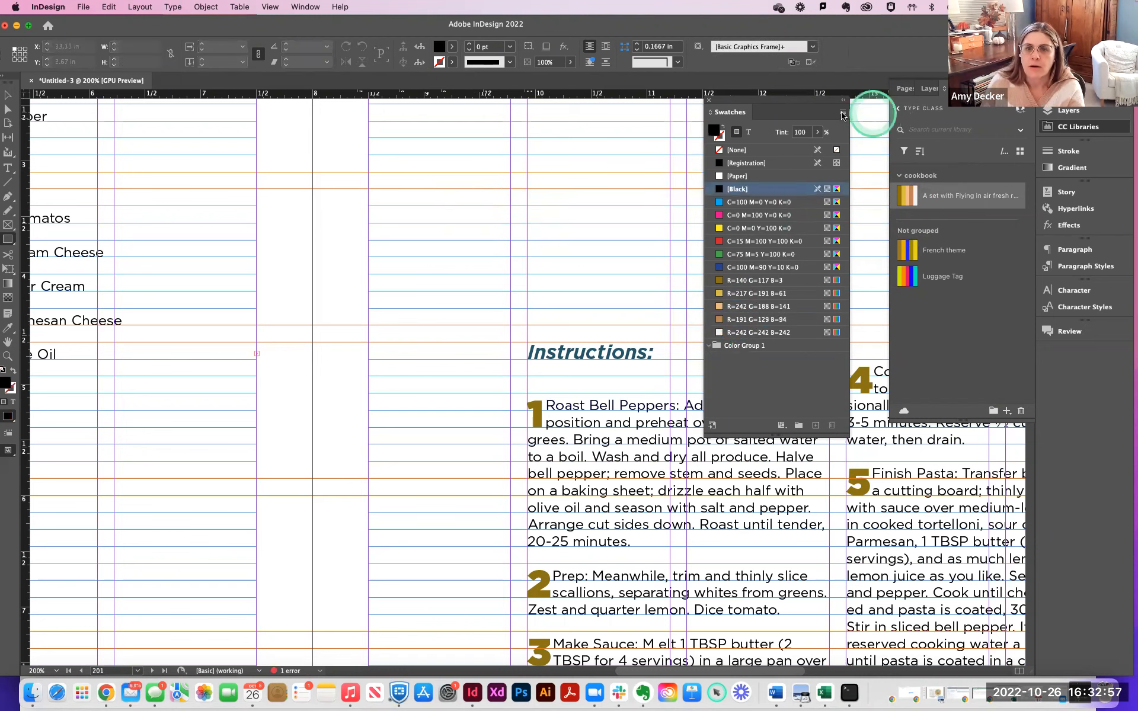
left_click(842, 112)
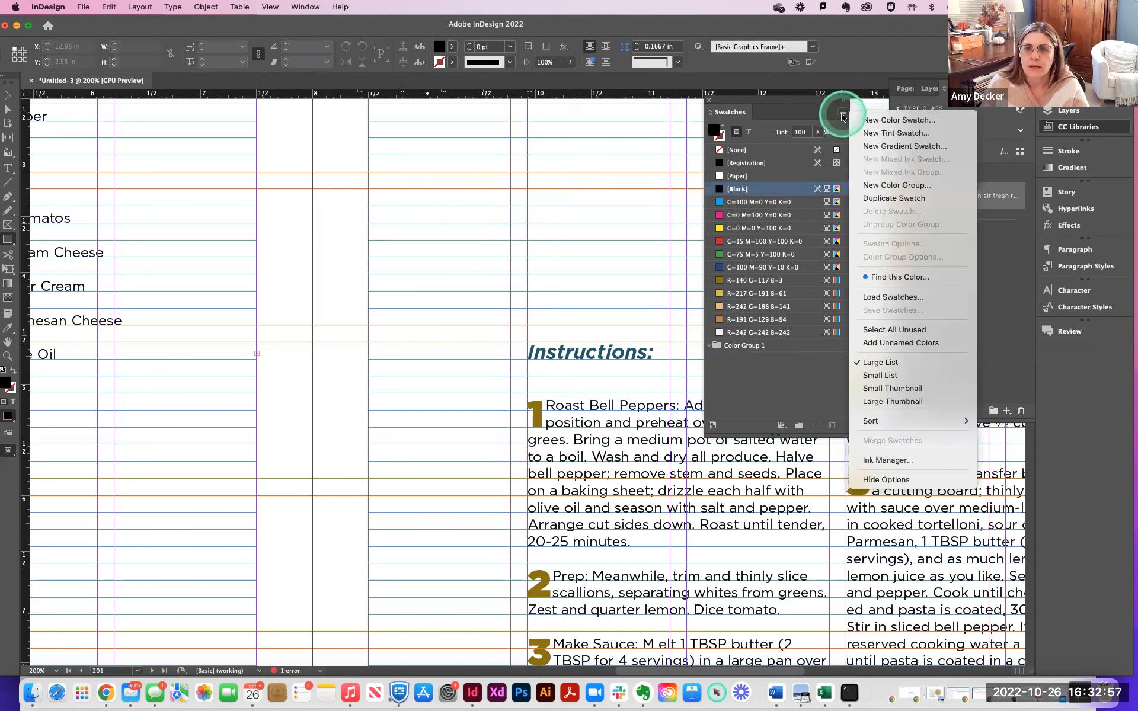
left_click(874, 119)
left_click(813, 115)
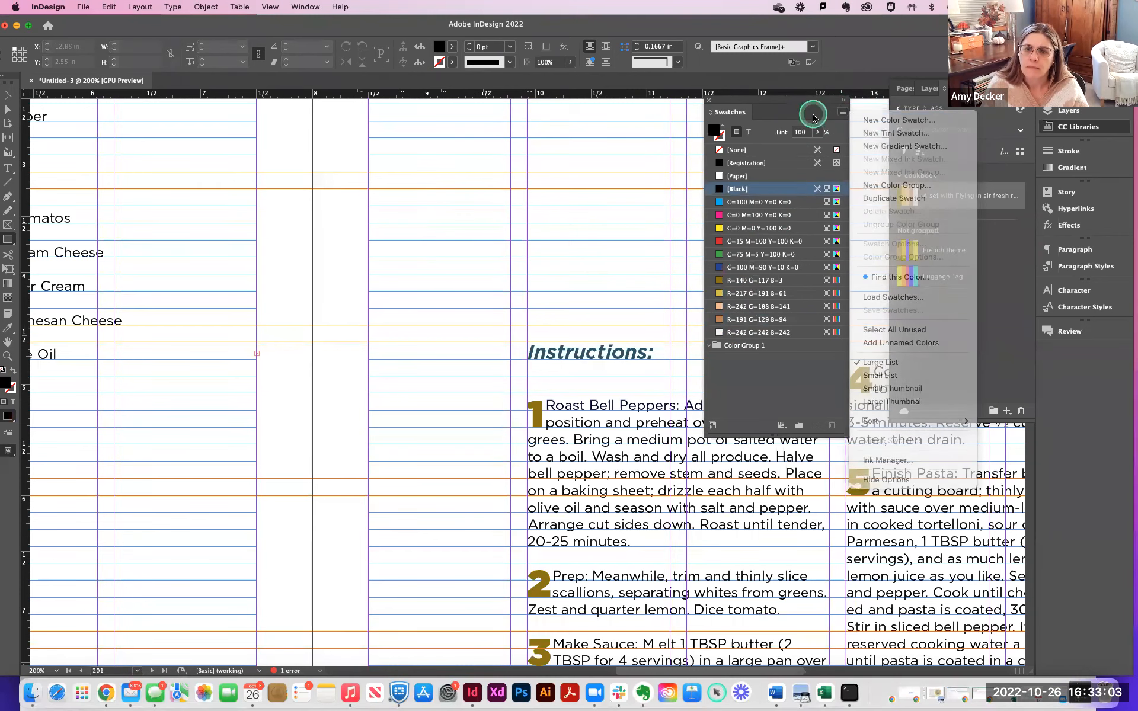
Delete the default yellow C=0 M=0 Y=100 K=0 and green C=75 M=5 Y=100 K=0 swatches.
left_click(748, 204)
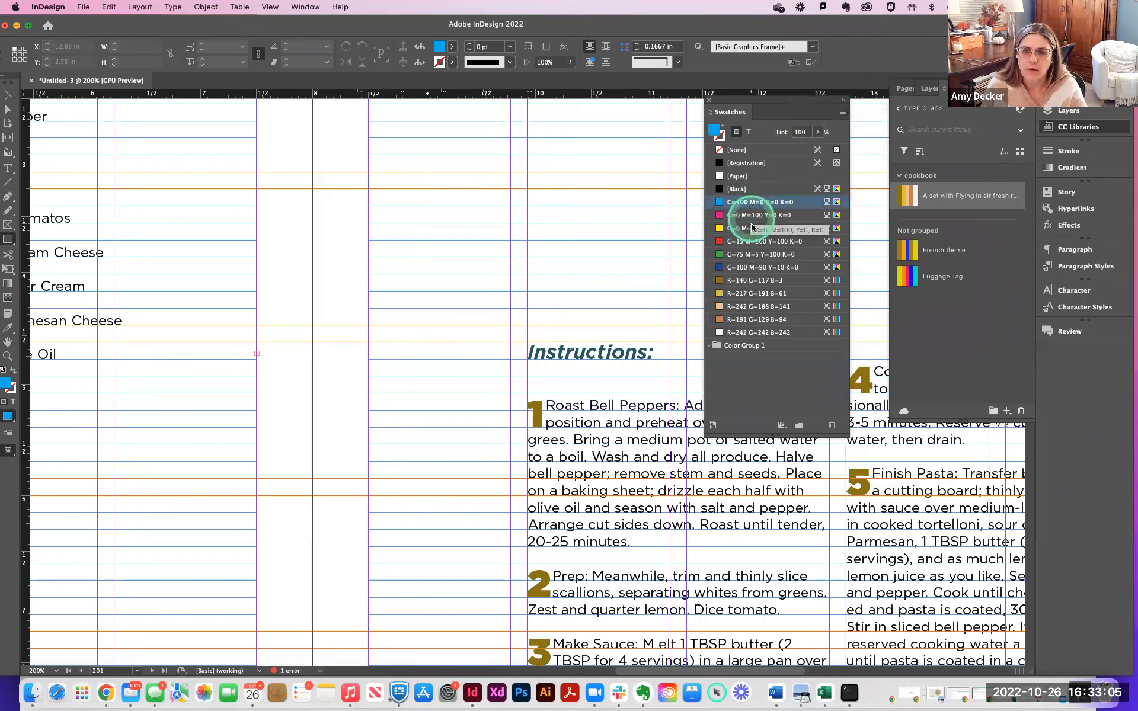
left_click(749, 230)
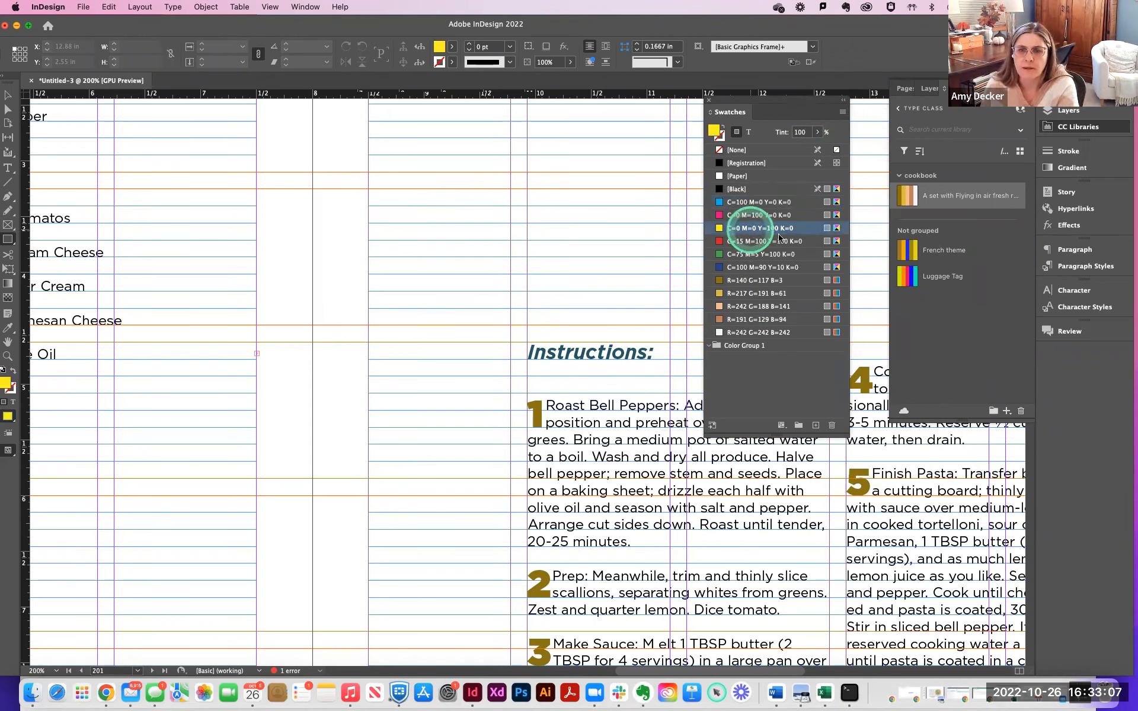
left_click(812, 233)
left_click(722, 231)
left_click_drag(721, 233, 833, 426)
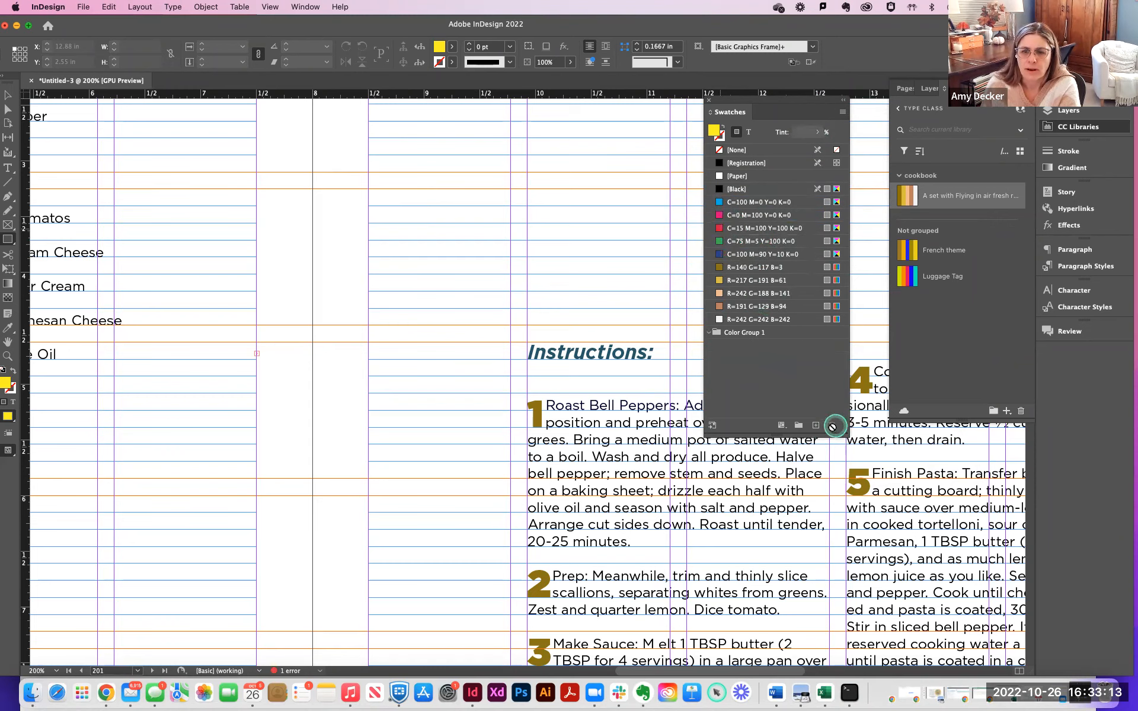
left_click(734, 246)
left_click(722, 245)
left_click(832, 426)
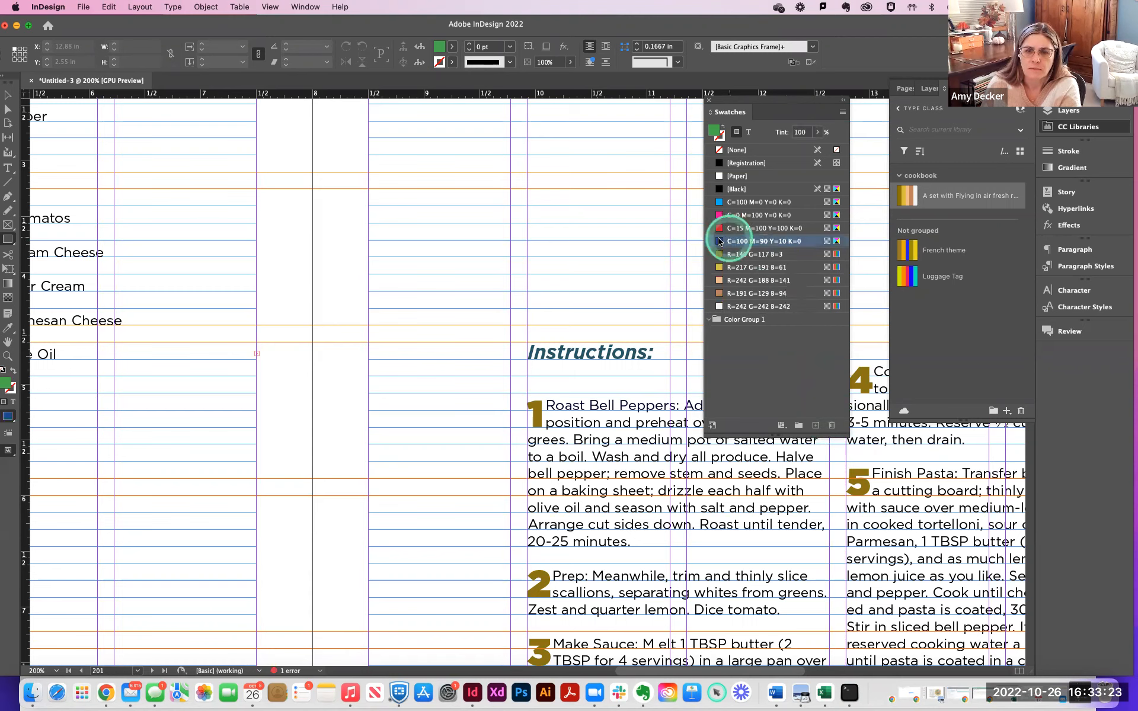
Delete the default swatches C=100 M=90 Y=10 K=0, C=15 M=100 Y=100 K=0, C=100 M=0 Y=0 K=0 and C=0 M=100 Y=0 K=0.
left_click(832, 425)
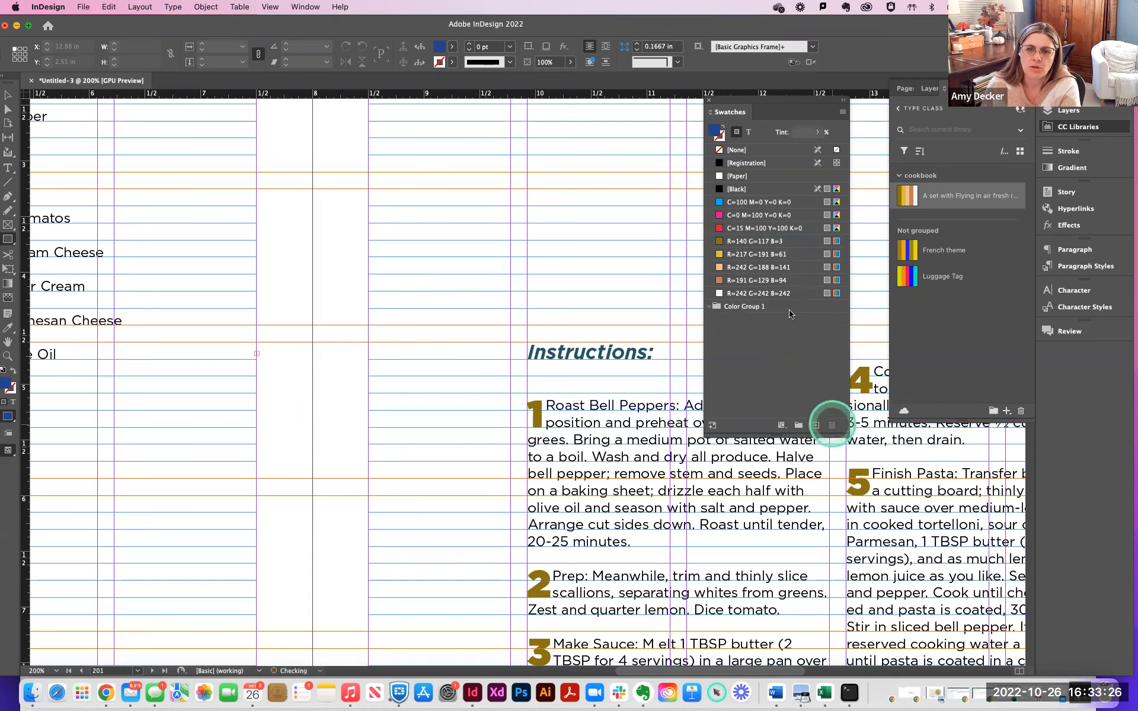
left_click(720, 230)
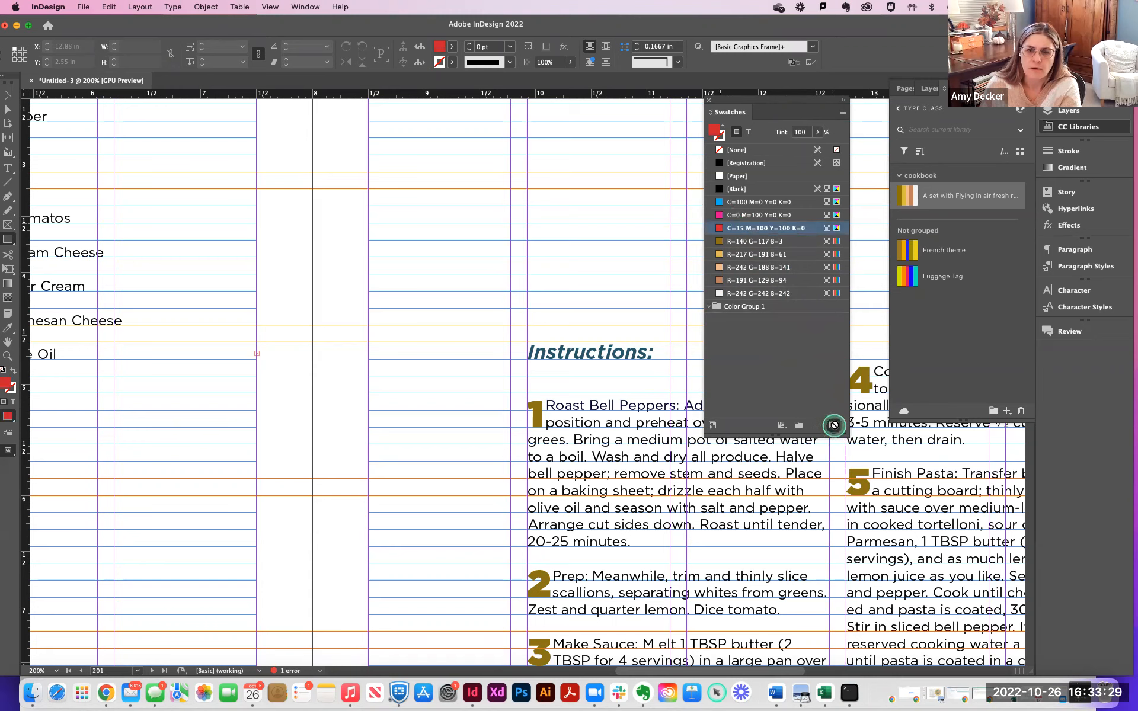
left_click(834, 425)
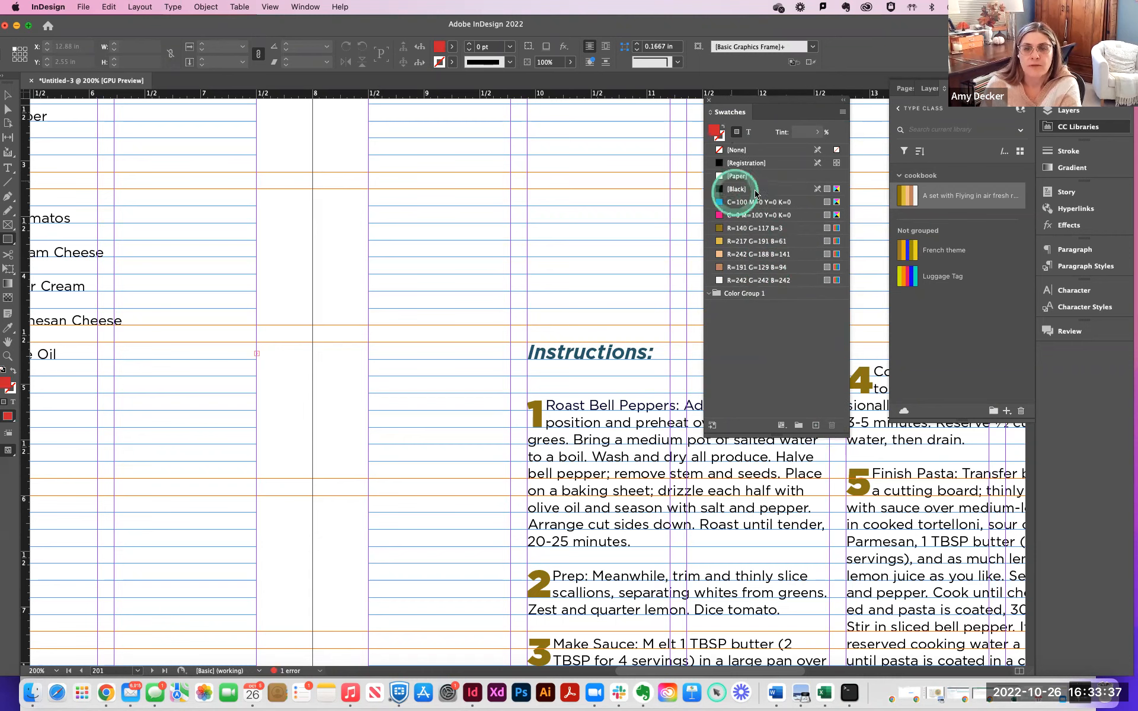
left_click(722, 202)
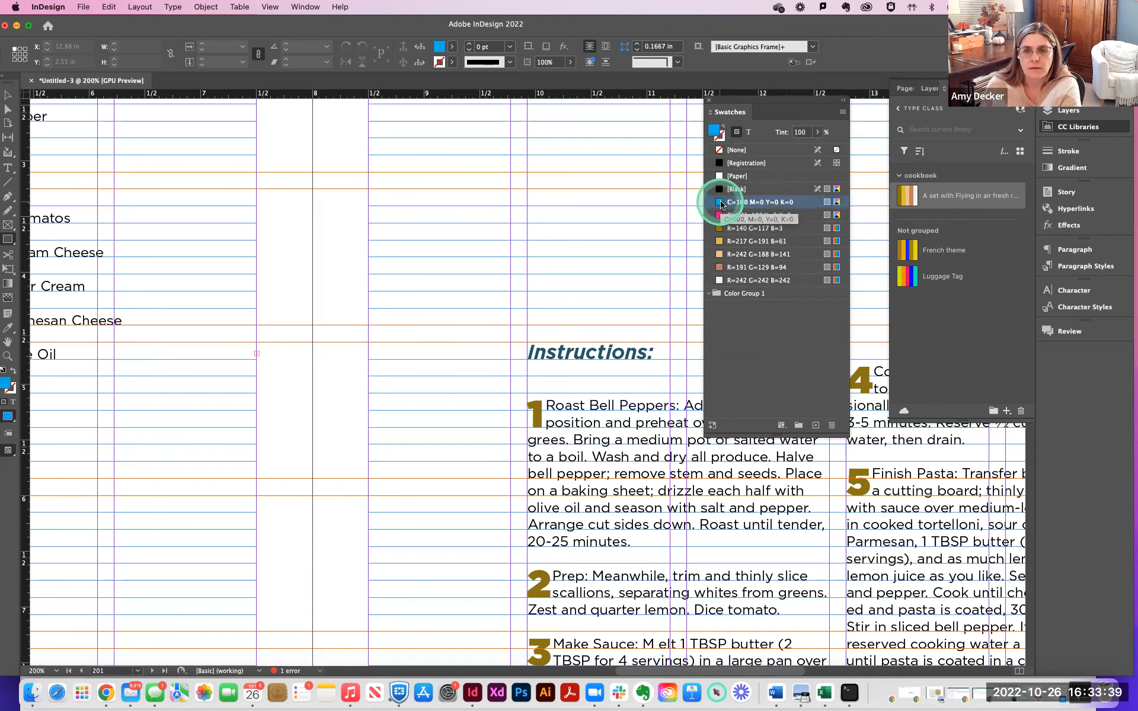
left_click(832, 425)
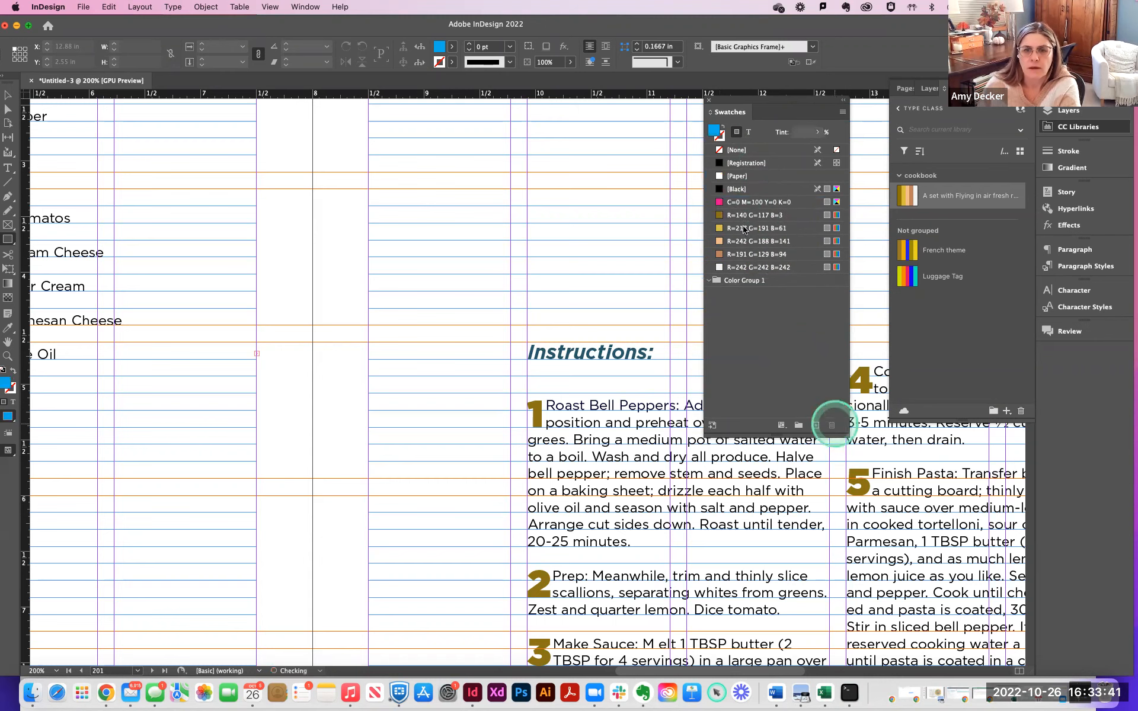
left_click(719, 203)
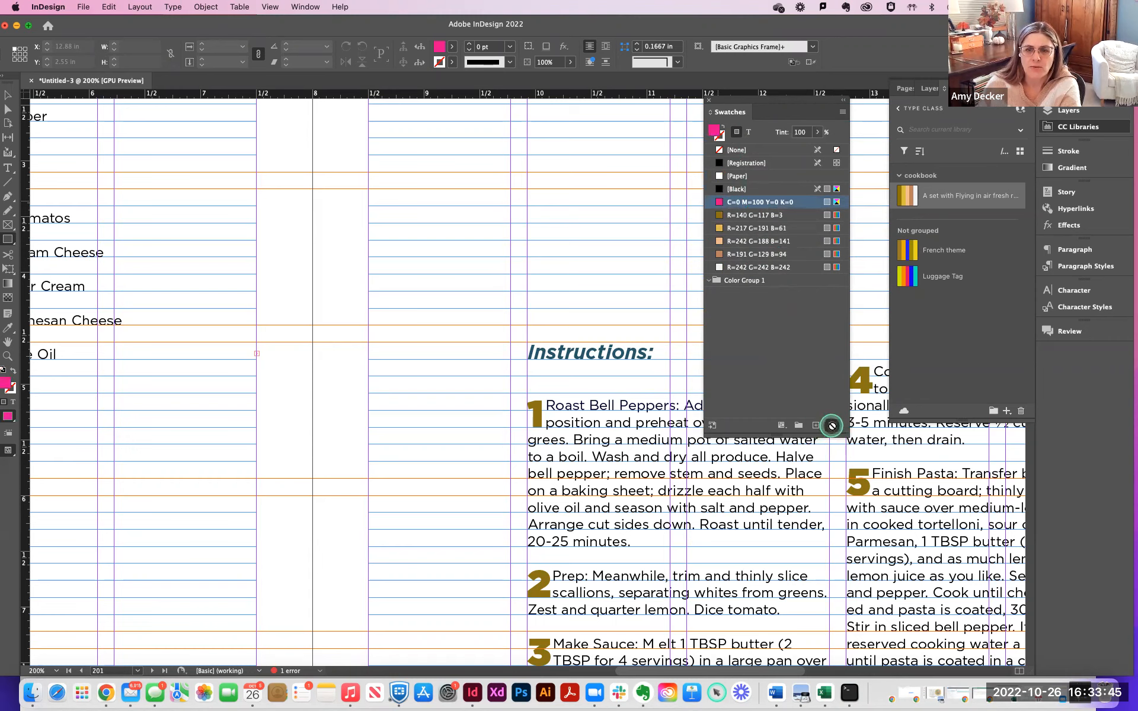
left_click(832, 425)
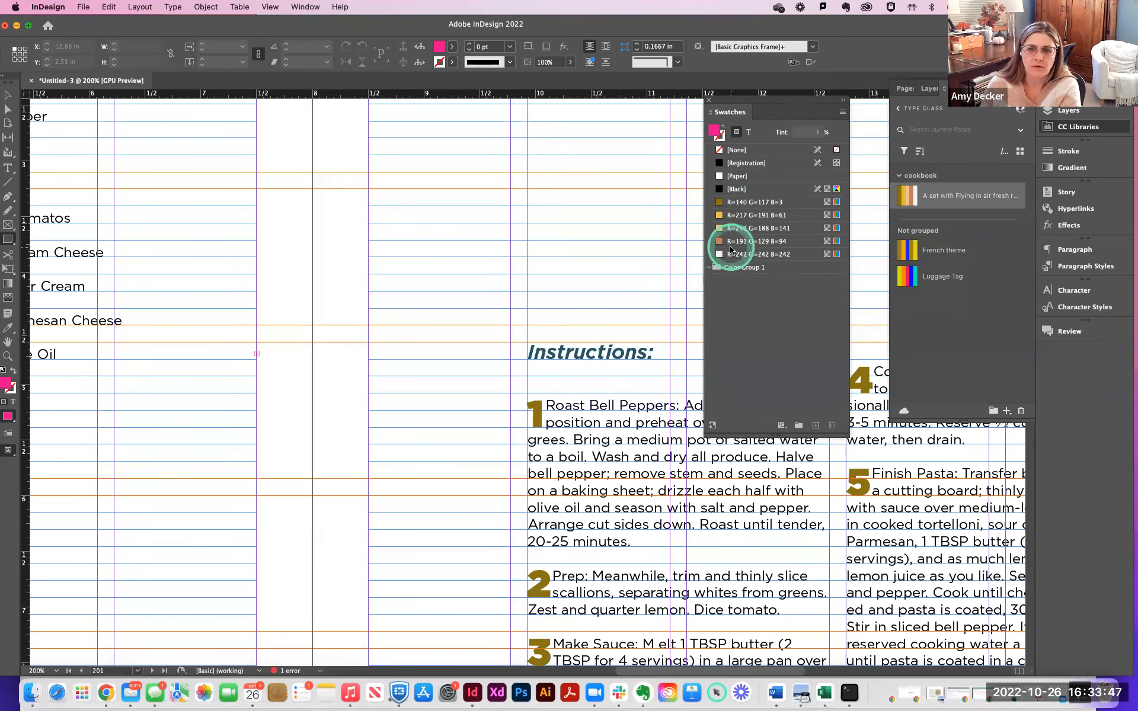
left_click(929, 202)
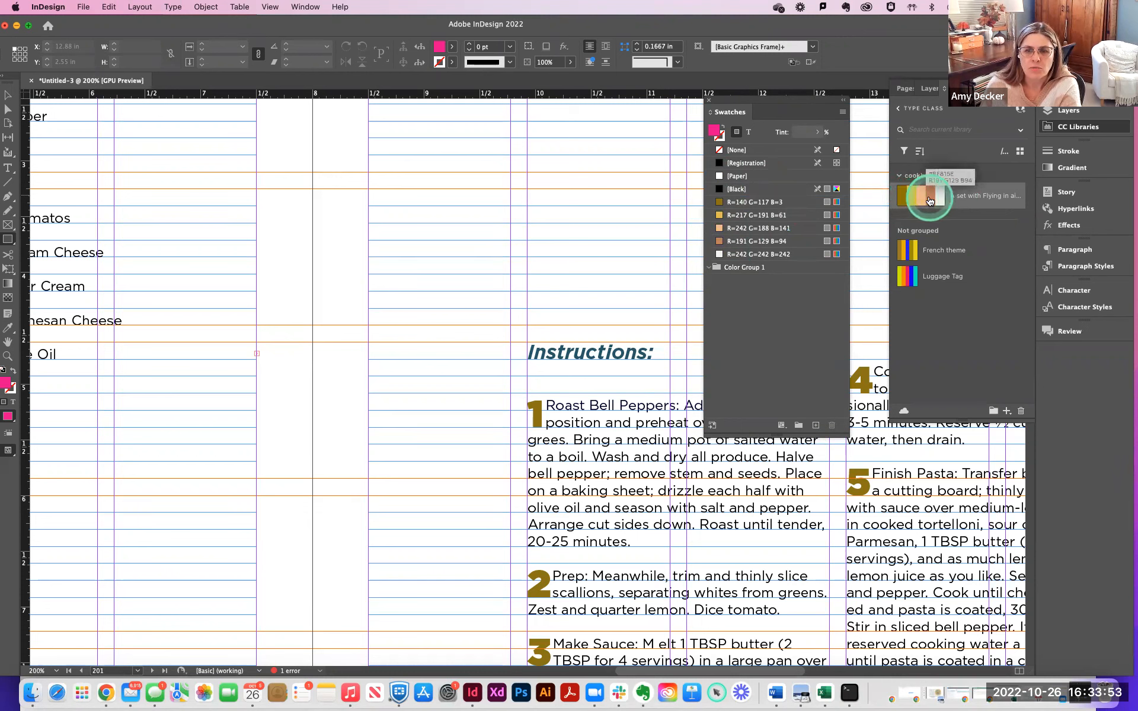
left_click(942, 202)
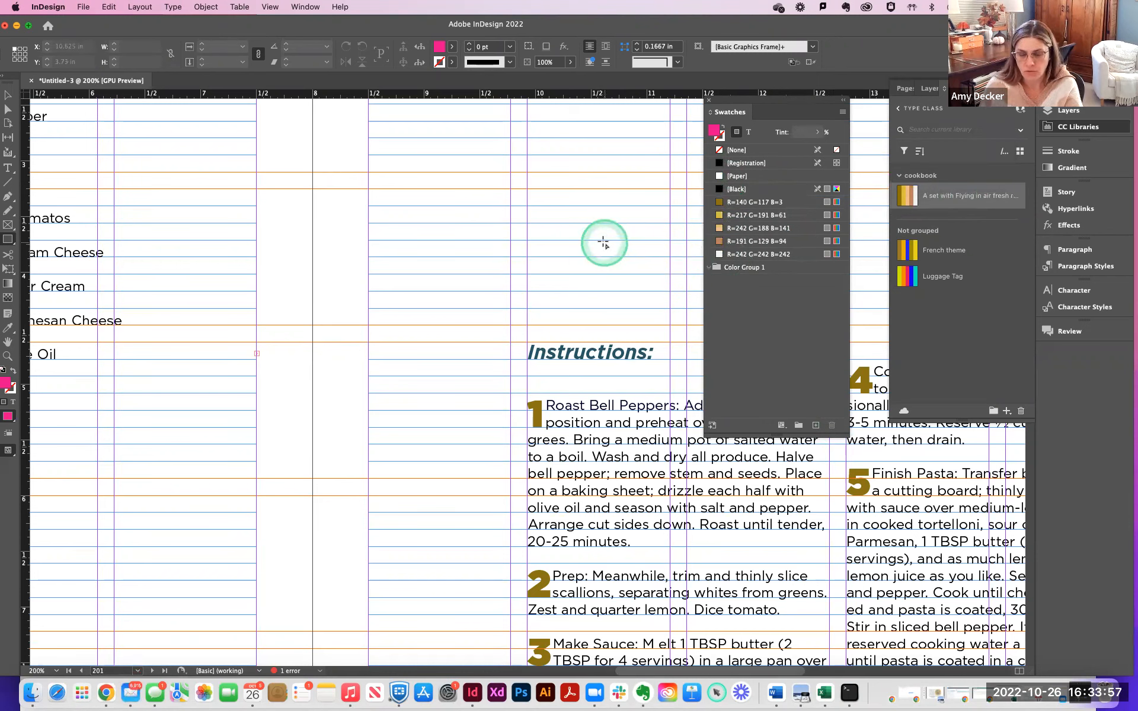
left_click(579, 350)
left_click(627, 368)
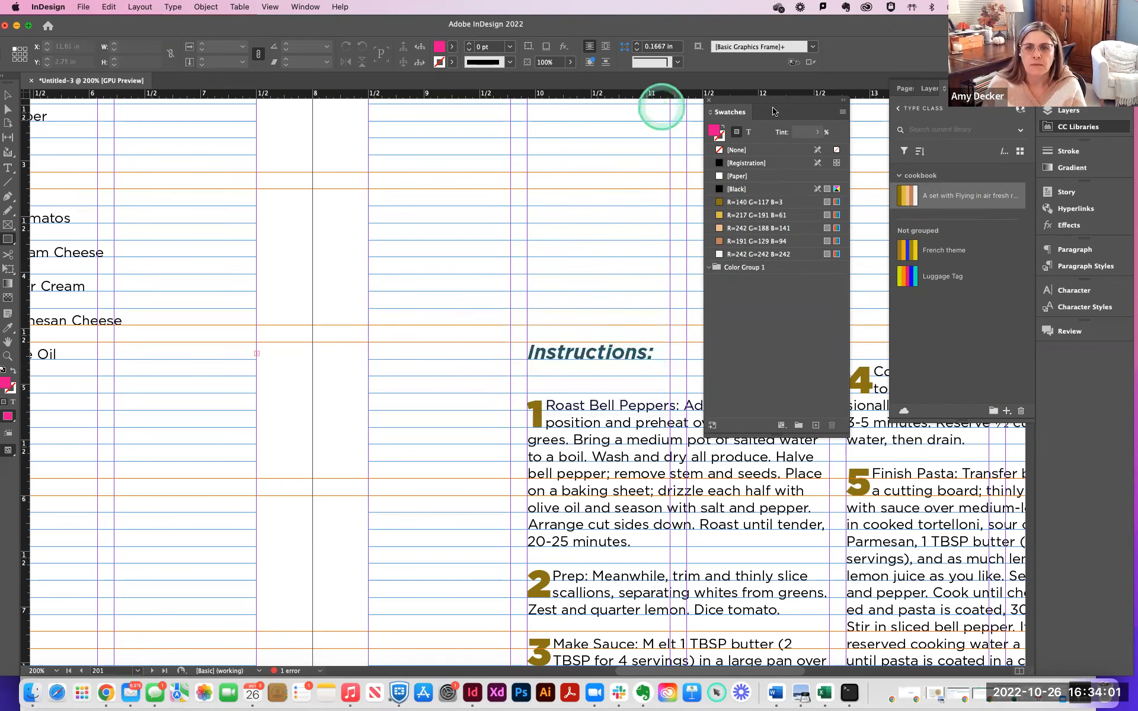
Set the character color of the Recipe Head paragraph style to the R=217 G=191 B=61 swatch.
left_click_drag(803, 106, 835, 109)
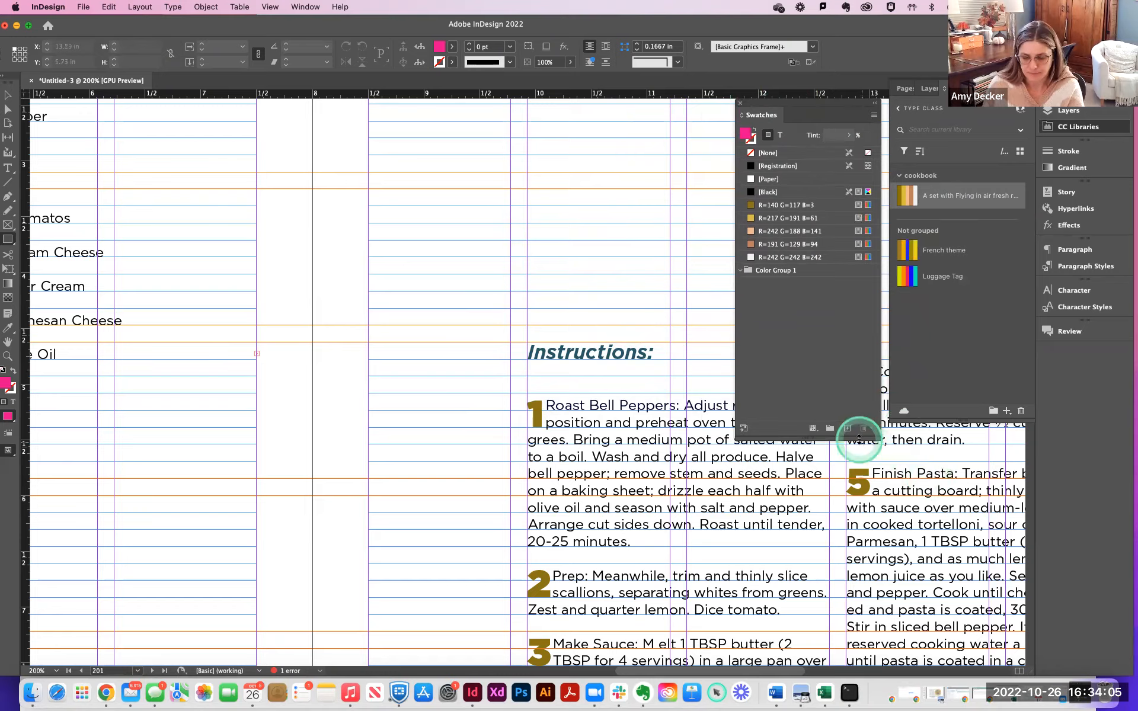
key("super+minus")
key("super+minus")
key("super+minus")
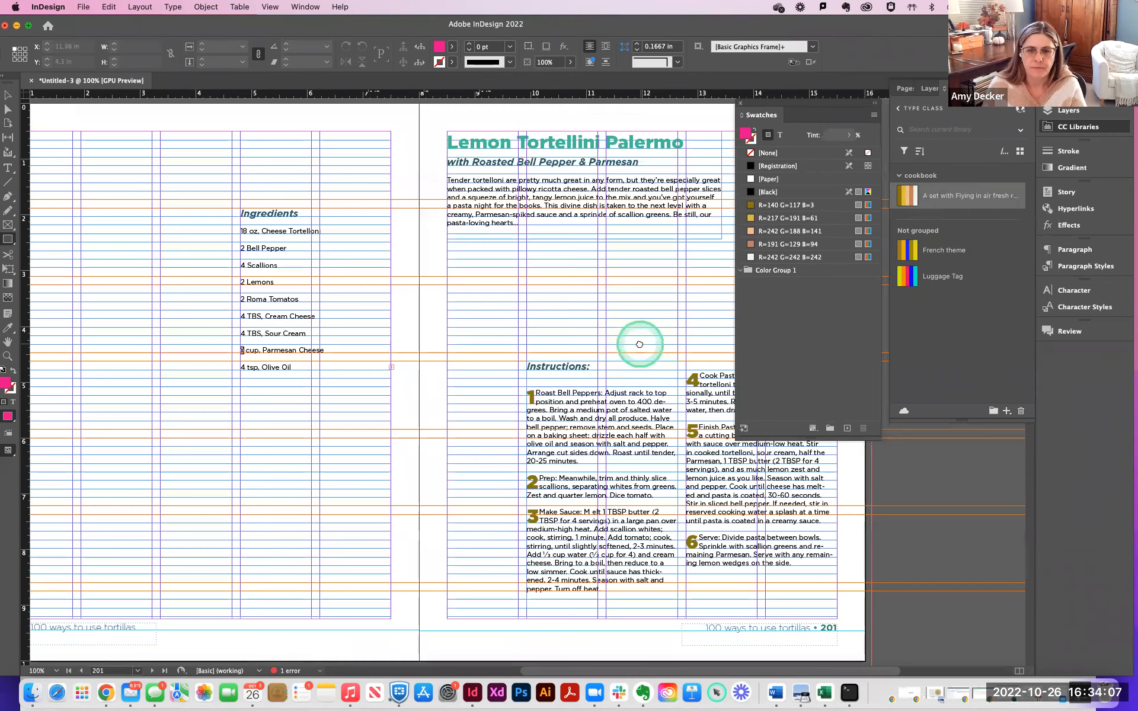
scroll(521, 318, "right", 5)
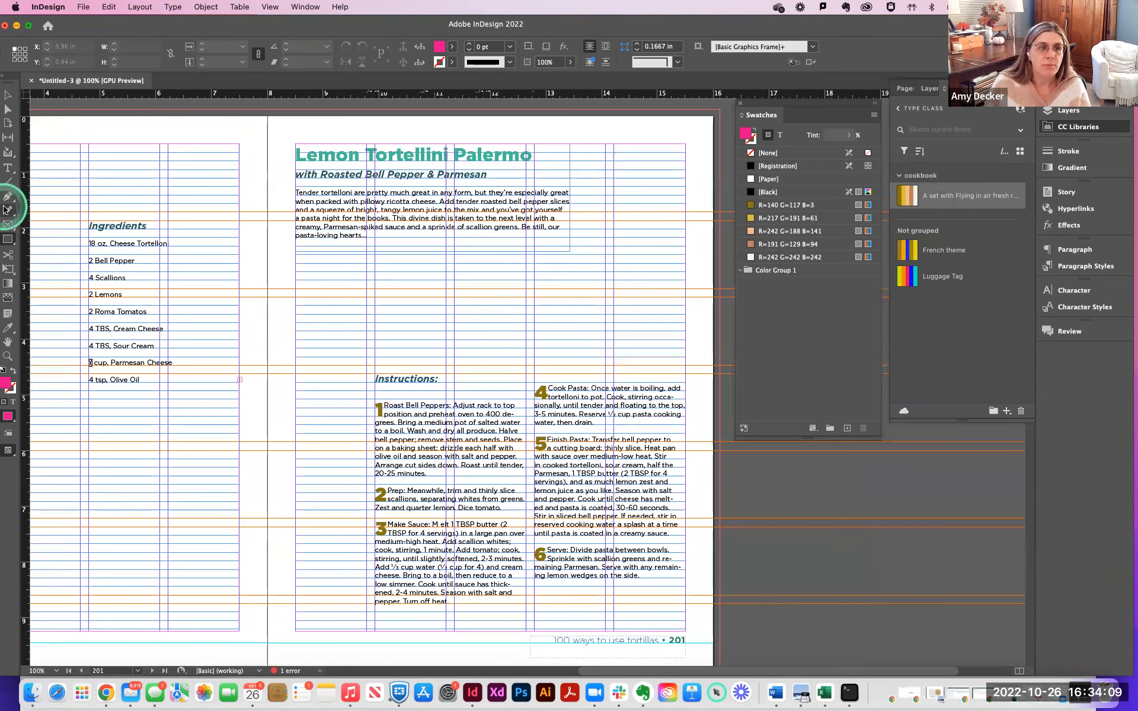
left_click(8, 171)
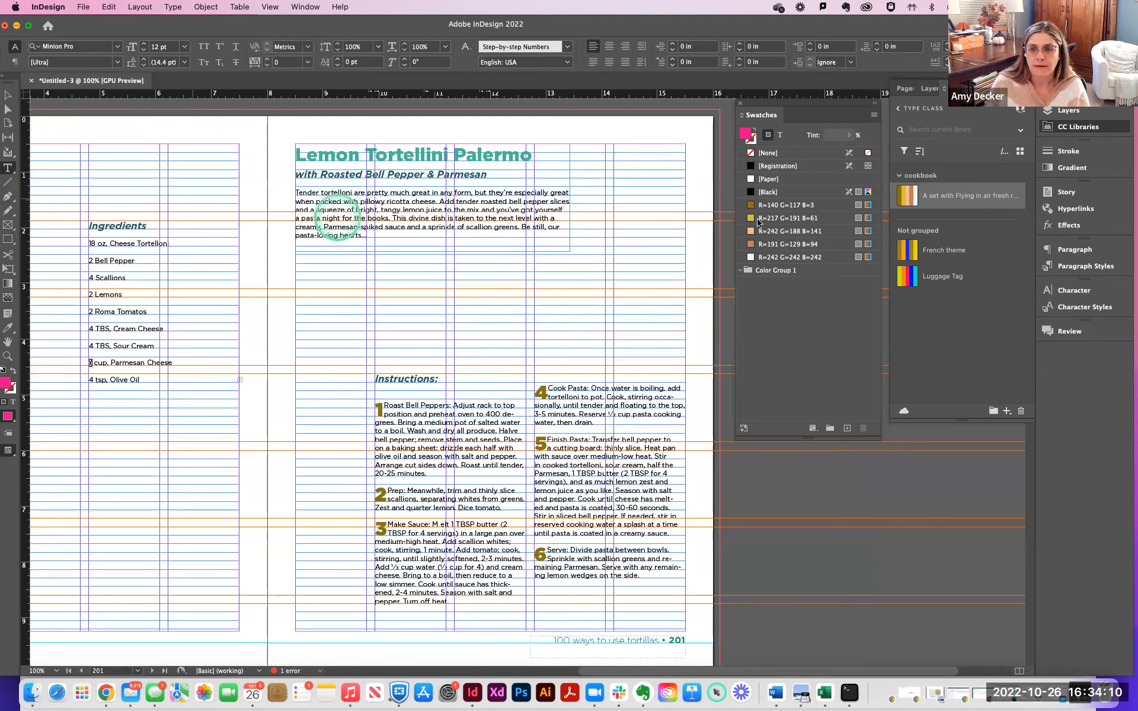
left_click(1079, 268)
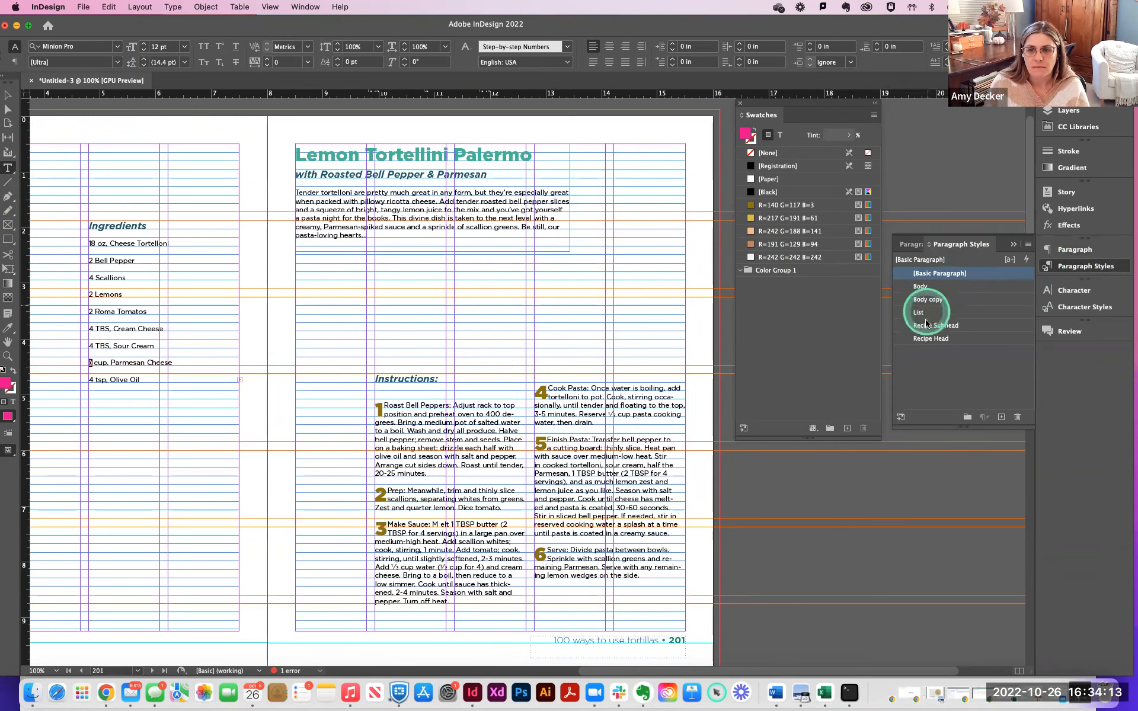
double_click(928, 339)
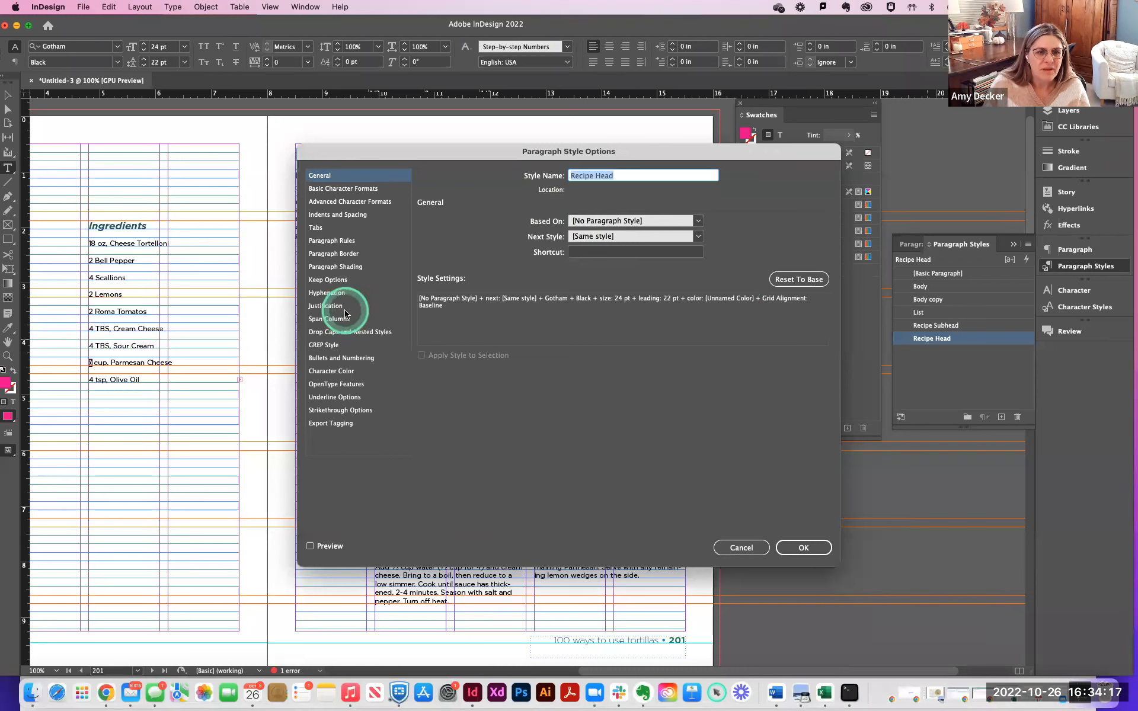
left_click(337, 372)
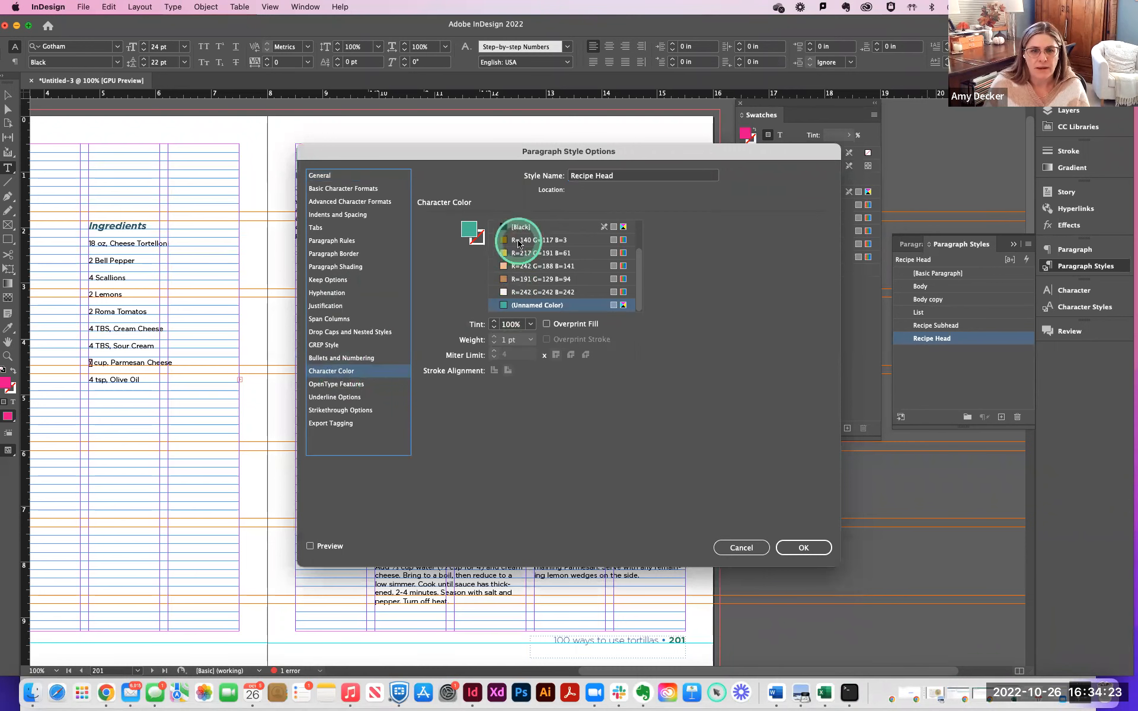
left_click(518, 240)
left_click(518, 292)
left_click(804, 548)
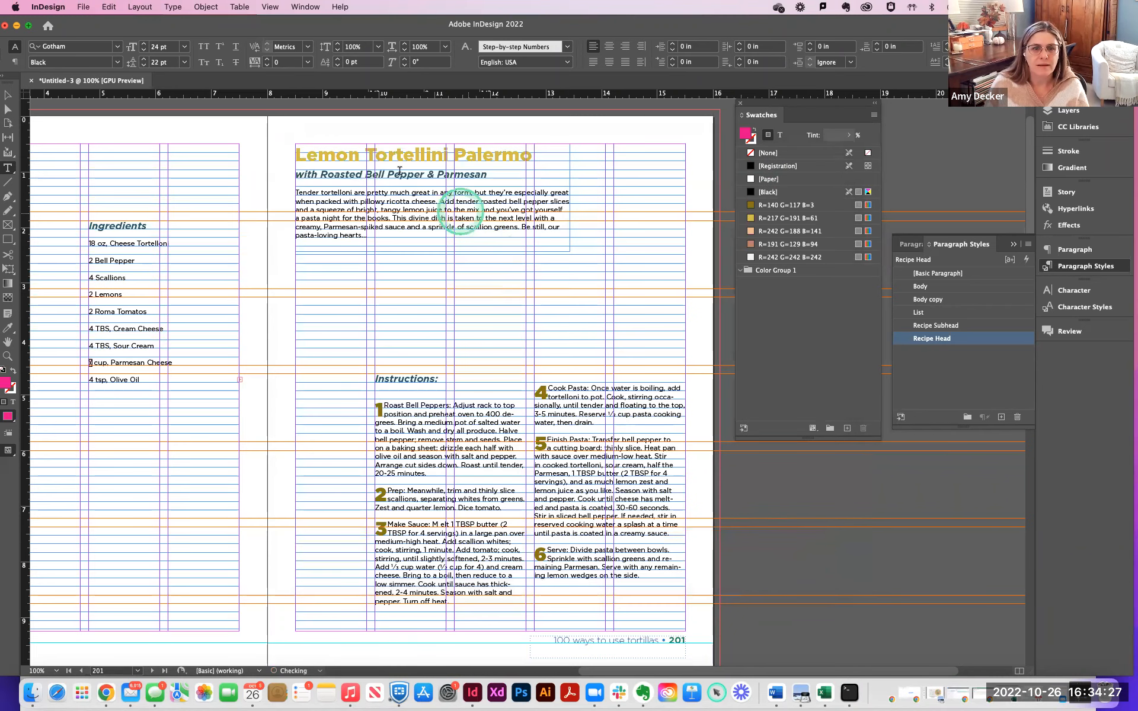
Set the character color of the Recipe Subhead paragraph style to the R=191 G=129 B=94 swatch.
triple_click(399, 173)
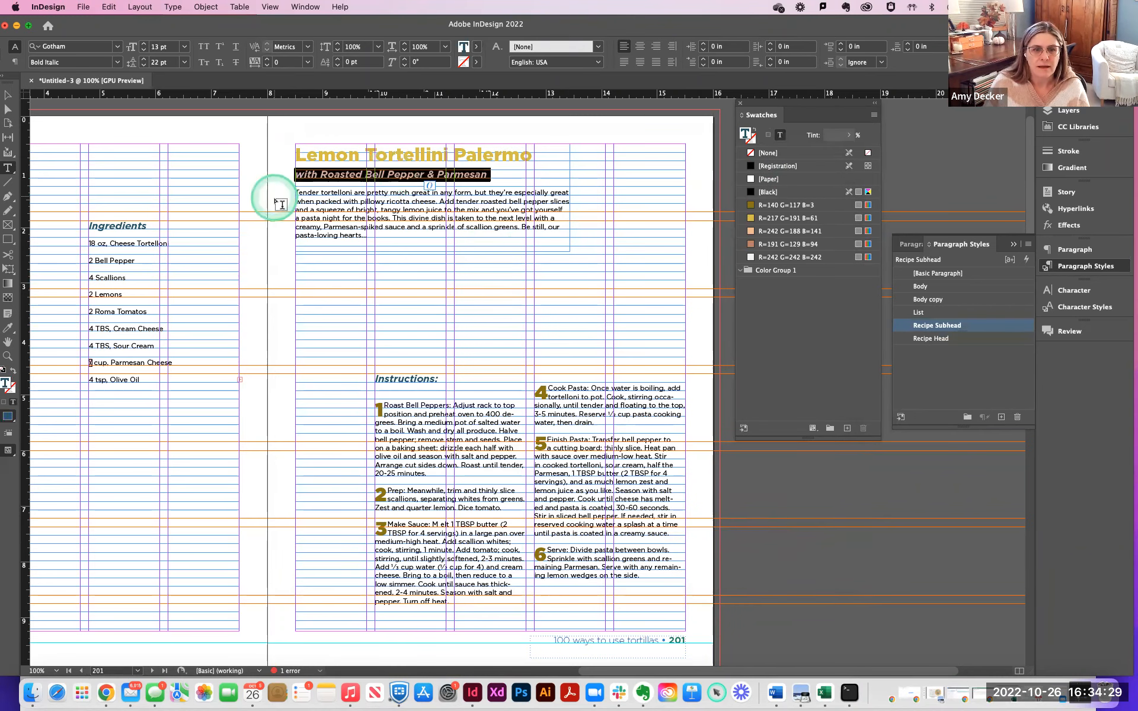
double_click(946, 330)
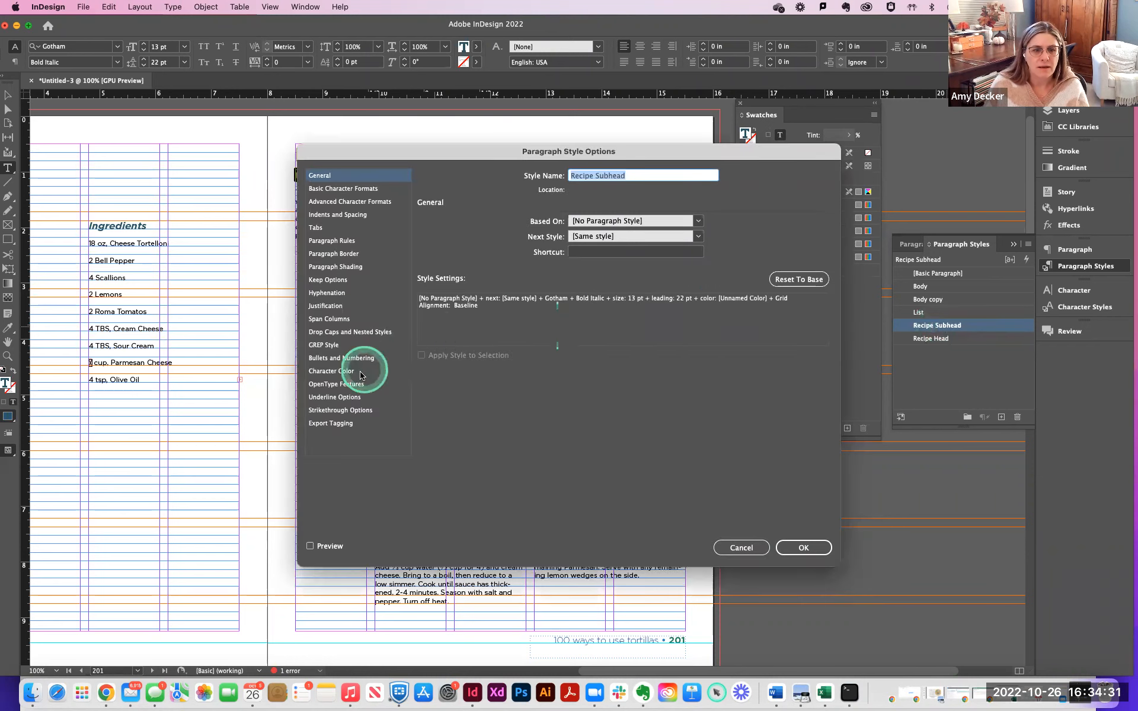
left_click(325, 372)
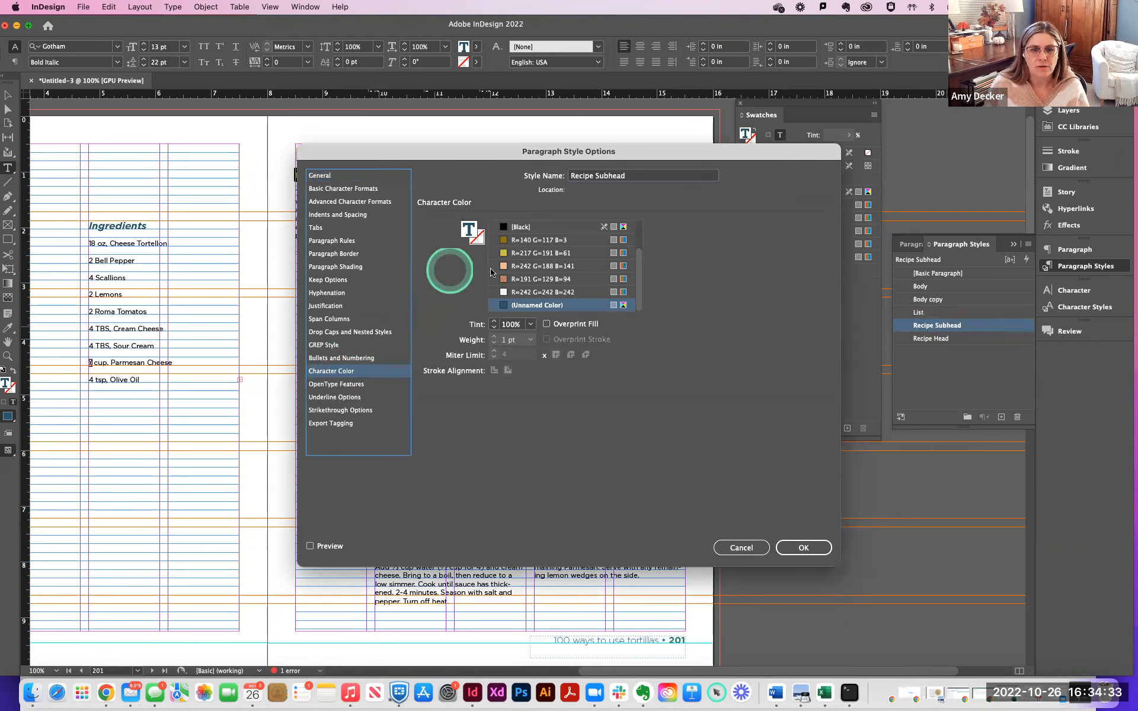
left_click(509, 279)
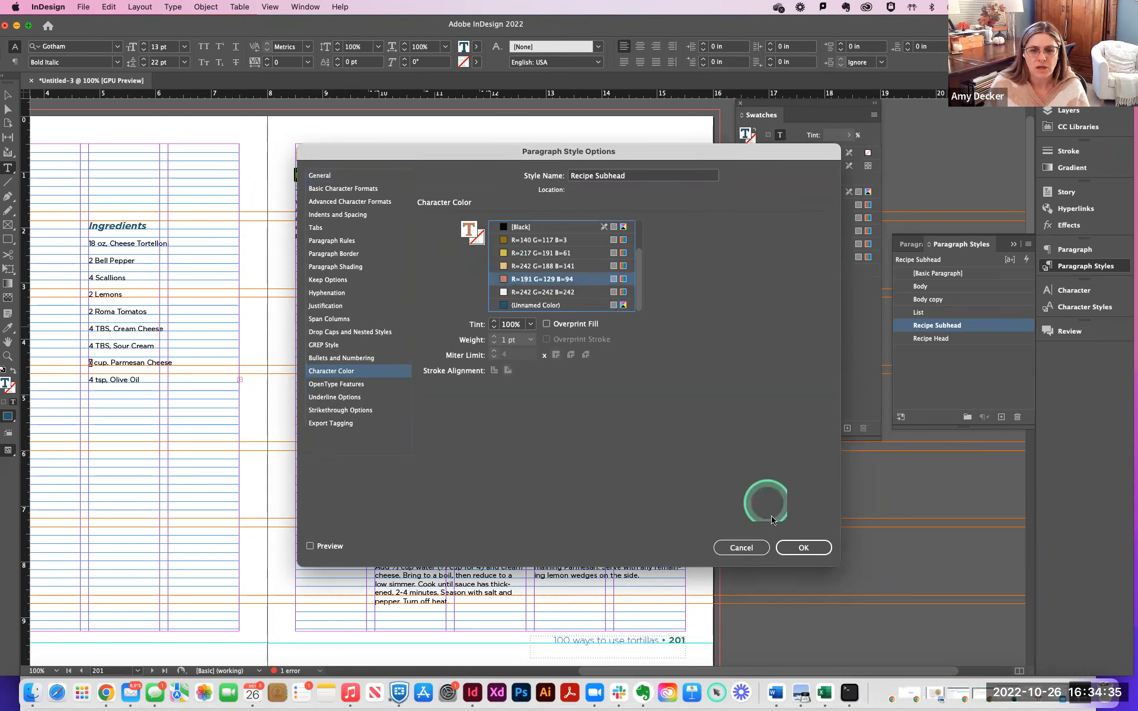
left_click(810, 548)
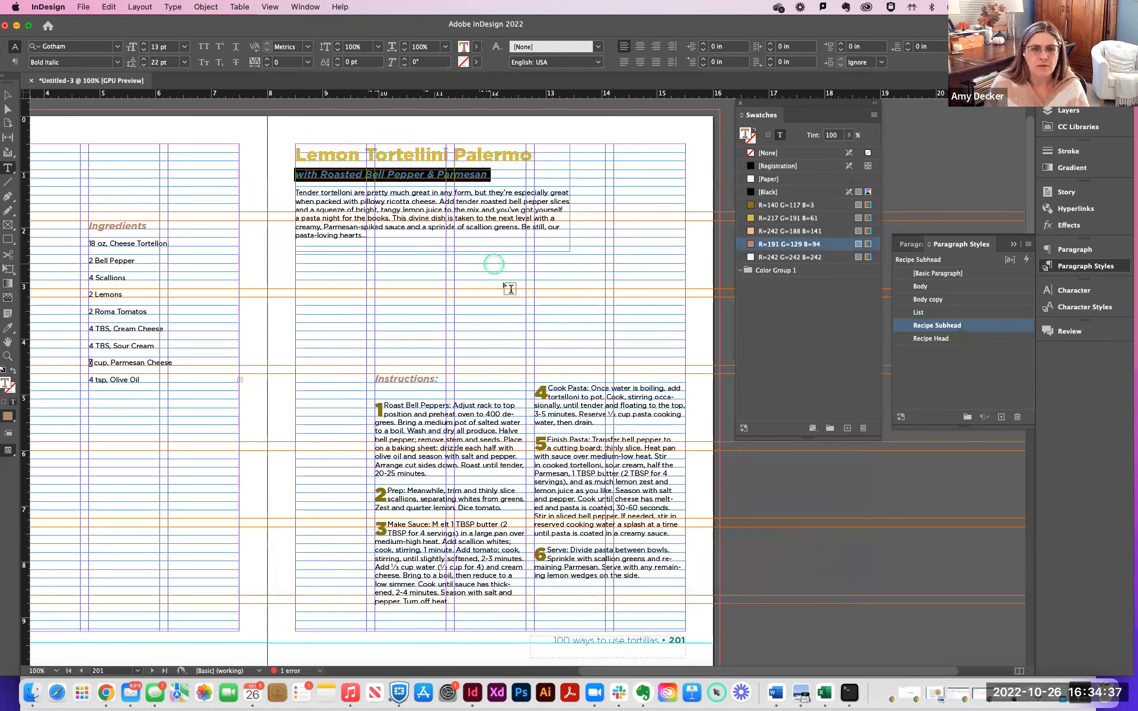
left_click(502, 286)
left_click(444, 382)
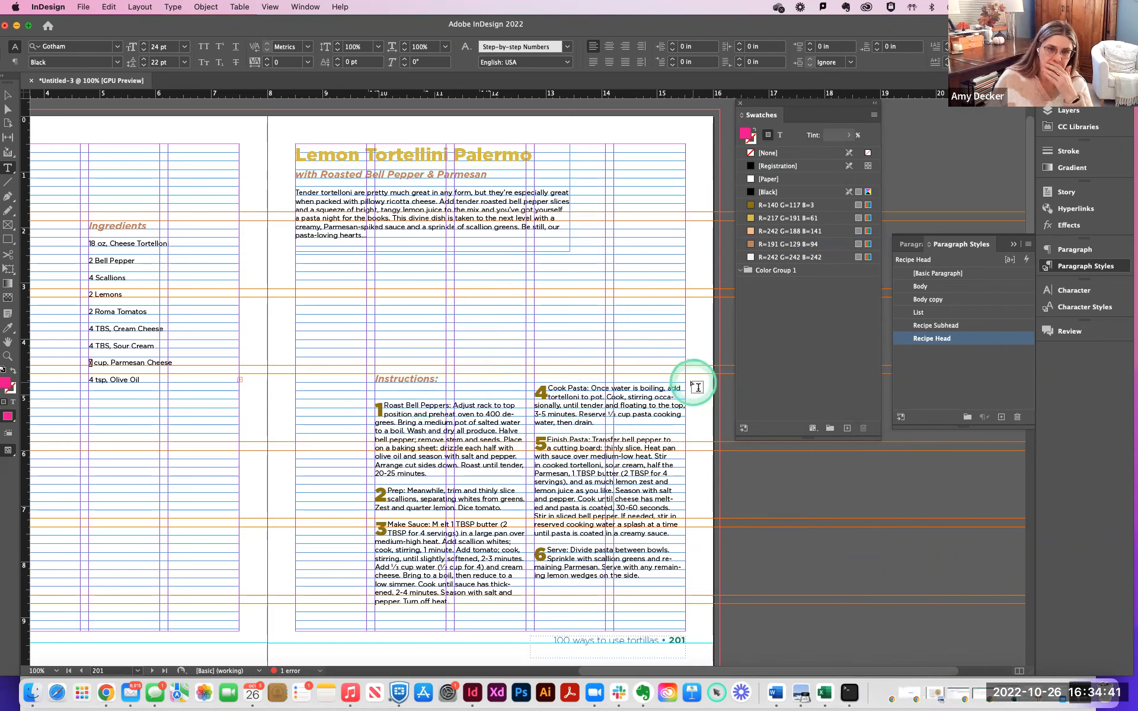
scroll(453, 359, "left", 2)
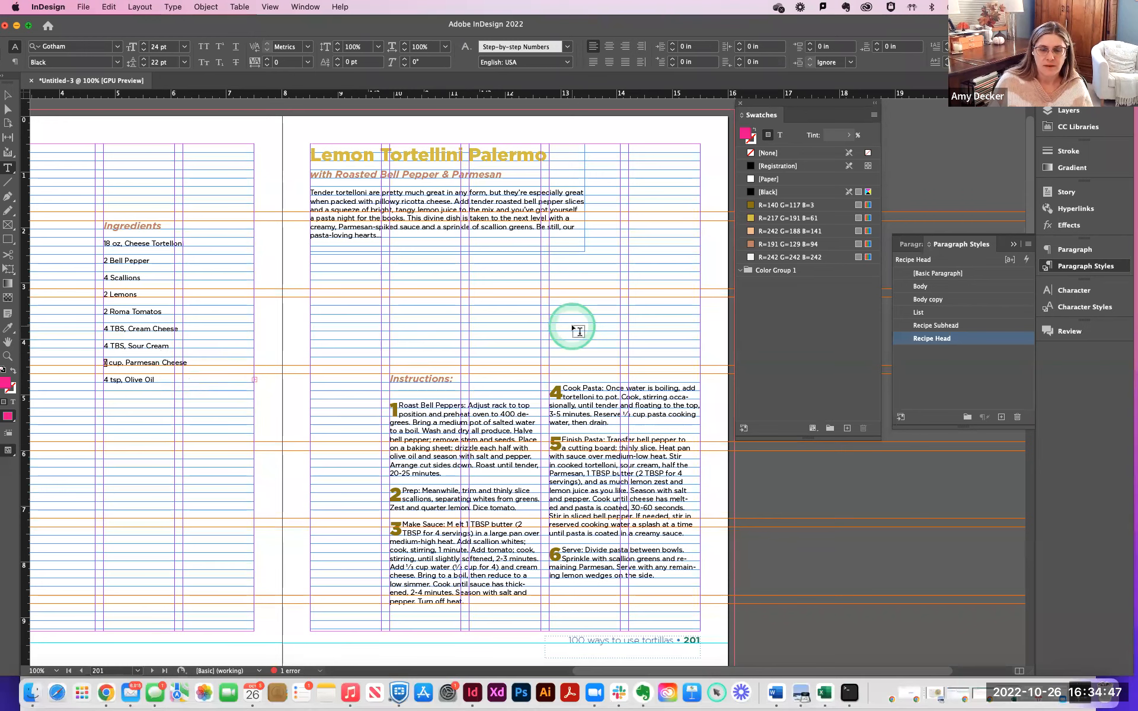
scroll(577, 330, "down", 1)
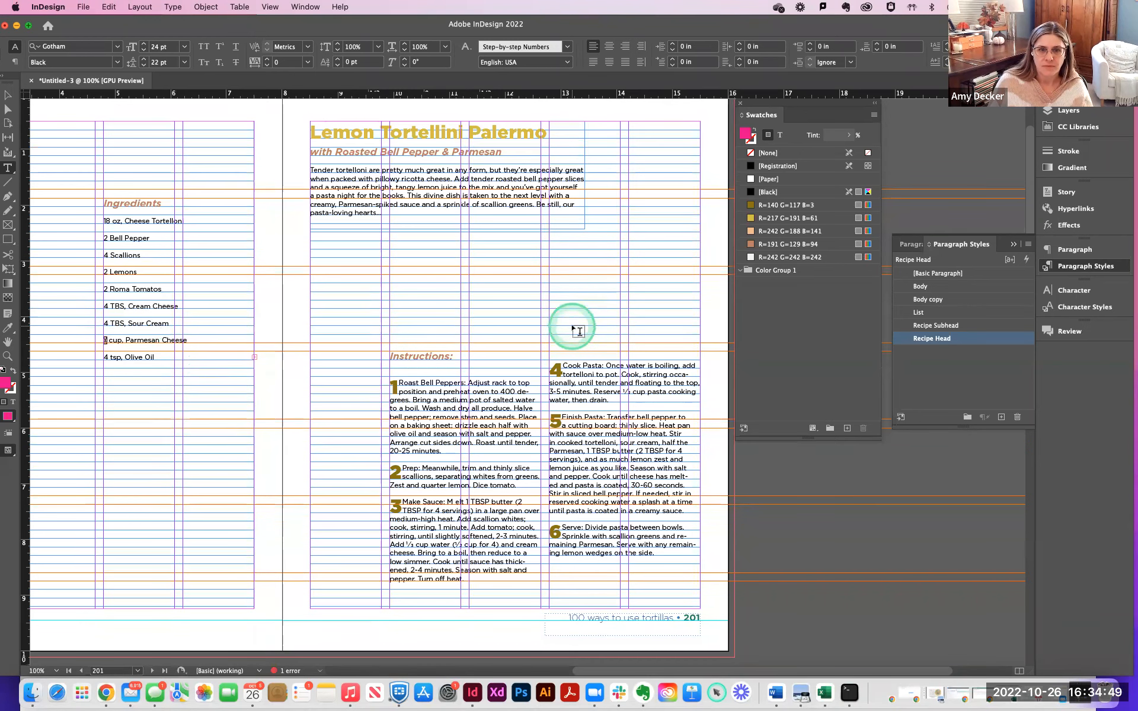